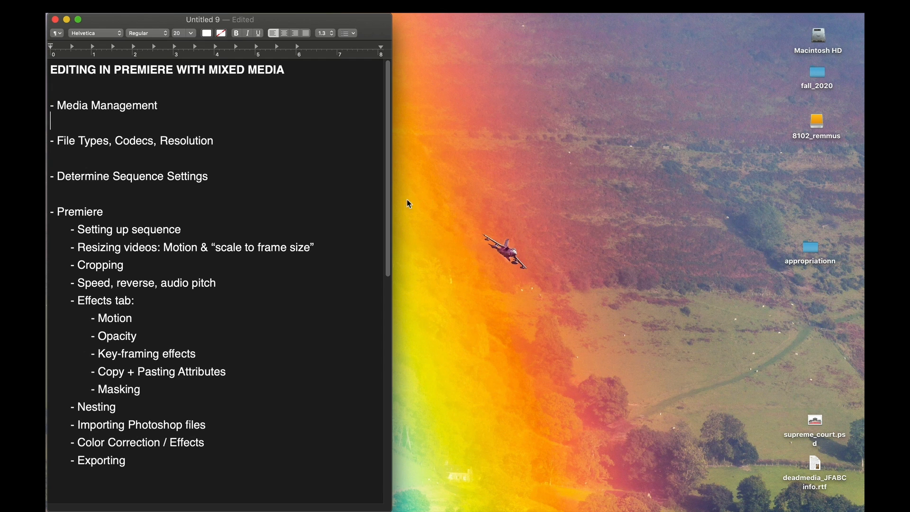
{"action": "left_click_drag", "start_coordinate": [154, 468], "coordinate": [51, 102]}
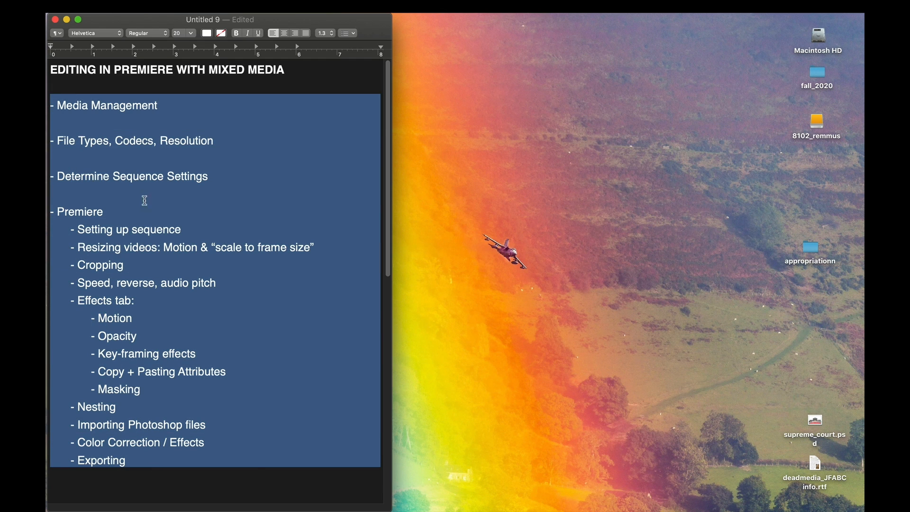
{"action": "left_click", "coordinate": [256, 472]}
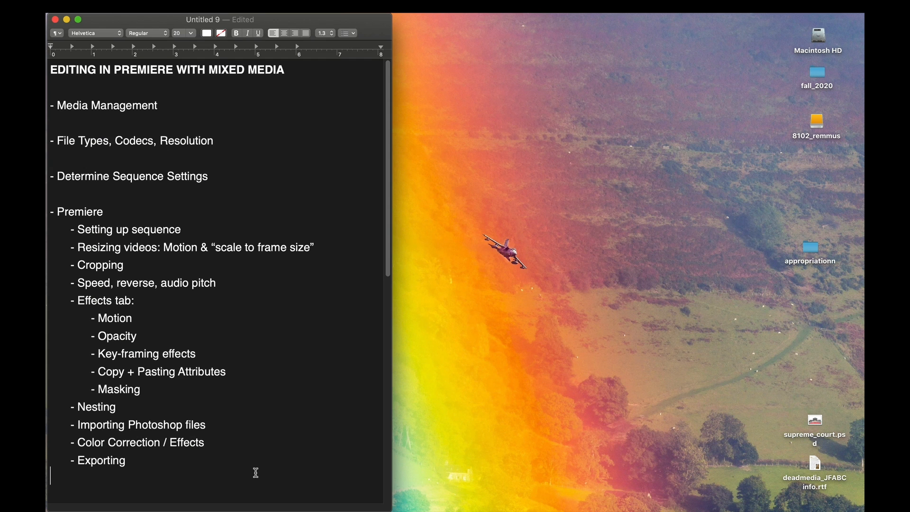
Switch to Premiere Pro and start a new project named appropraition_demo
{"action": "mouse_move", "coordinate": [49, 439]}
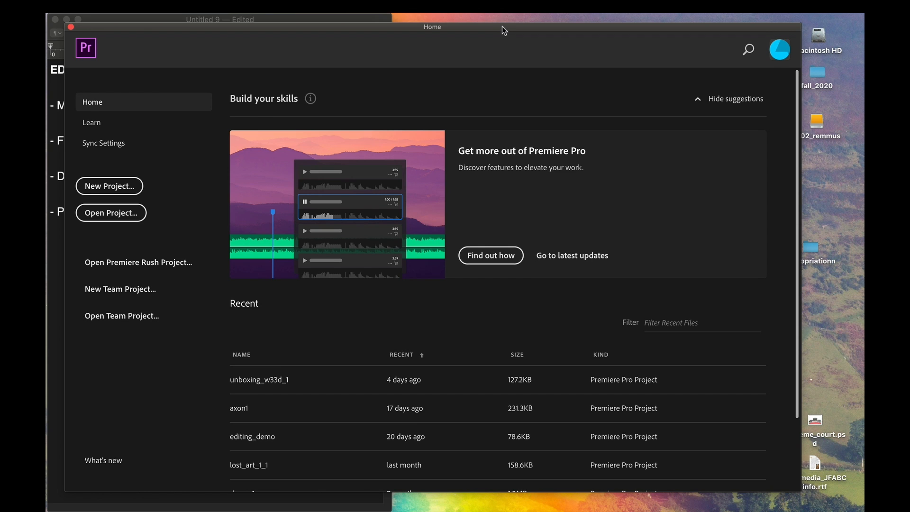
{"action": "left_click_drag", "start_coordinate": [502, 27], "coordinate": [507, 19]}
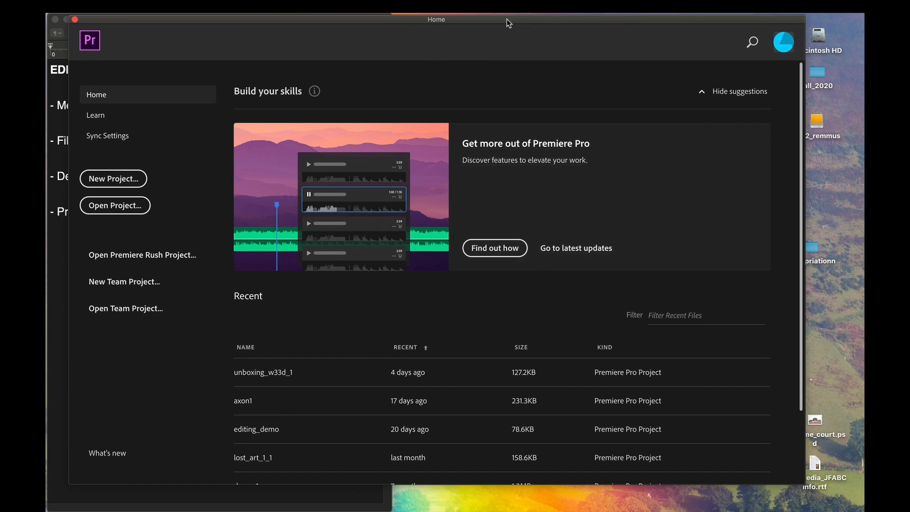
{"action": "left_click", "coordinate": [110, 179]}
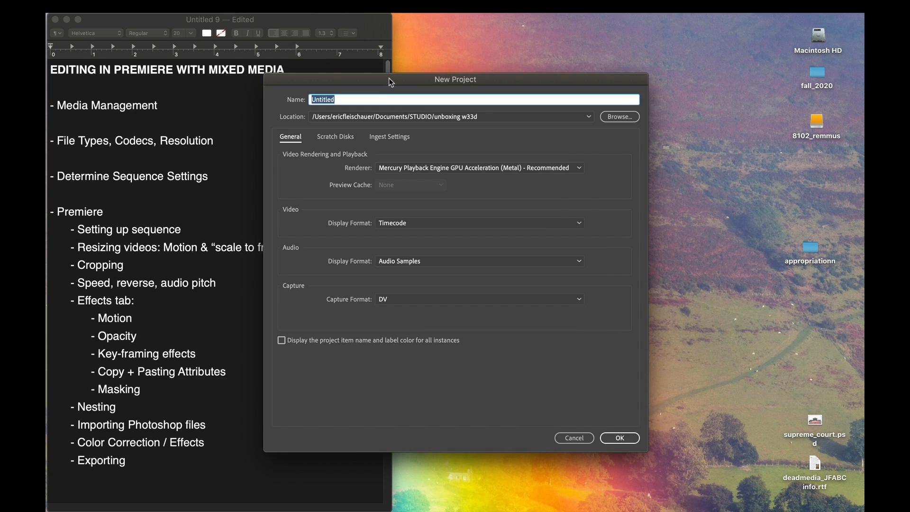
{"action": "mouse_move", "coordinate": [386, 81]}
{"action": "left_mouse_down"}
{"action": "mouse_move", "coordinate": [313, 41]}
{"action": "mouse_move", "coordinate": [422, 57]}
{"action": "mouse_move", "coordinate": [392, 66]}
{"action": "left_mouse_up"}
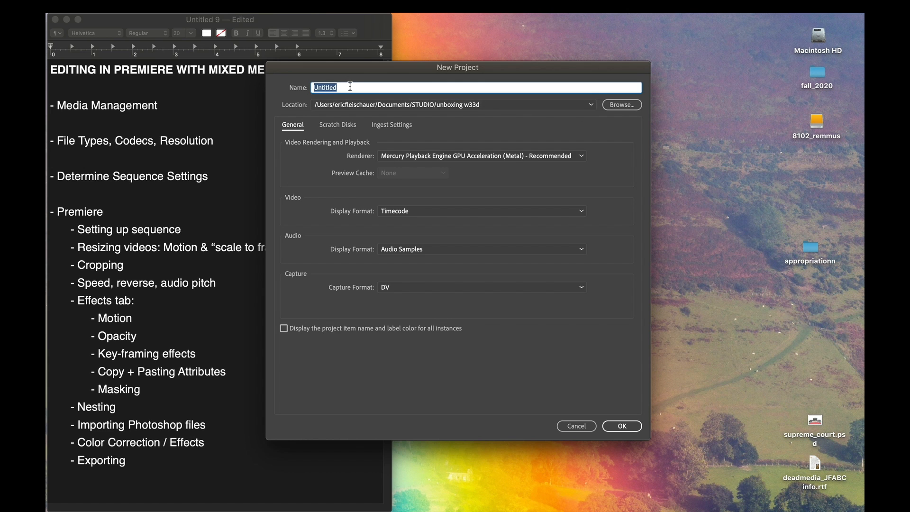
{"action": "type", "text": "appropraition_demo"}
Browse for the project location to the appropriationn folder on the Desktop, checking its images and sound subfolders
{"action": "left_click", "coordinate": [619, 106]}
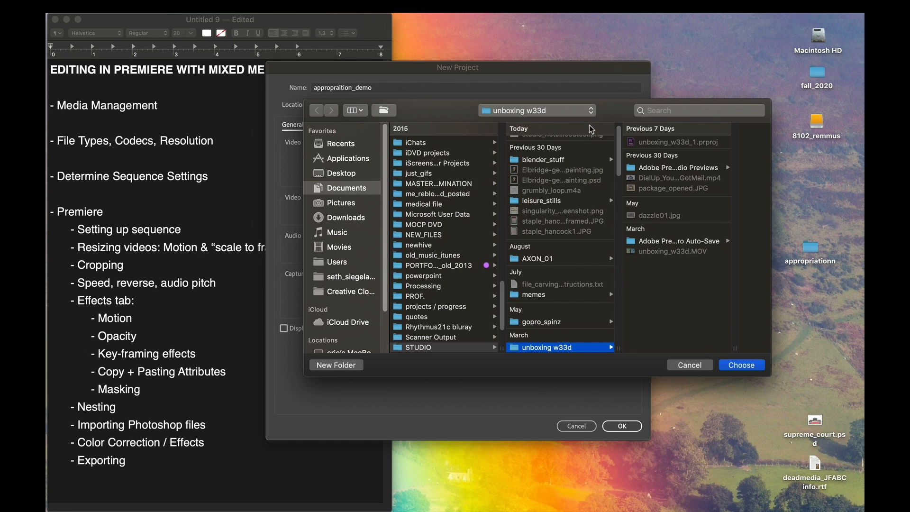
{"action": "left_click", "coordinate": [353, 173]}
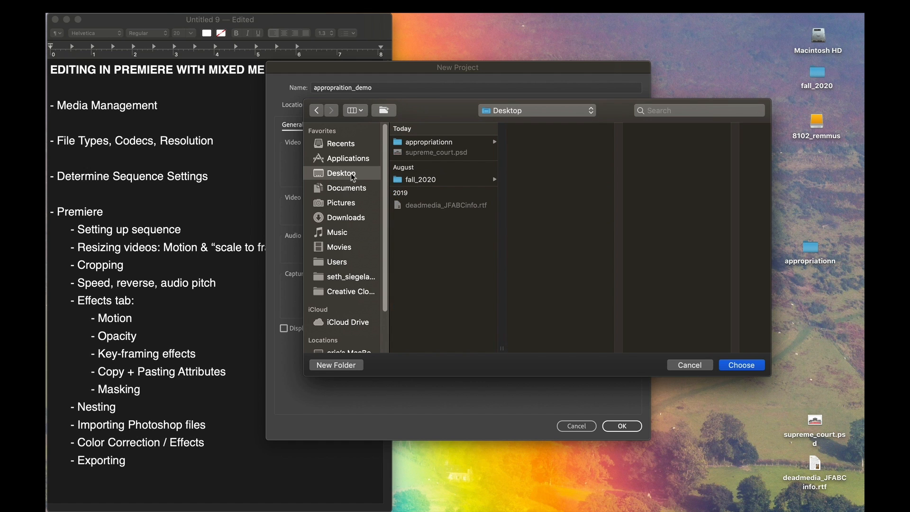
{"action": "left_click", "coordinate": [398, 144]}
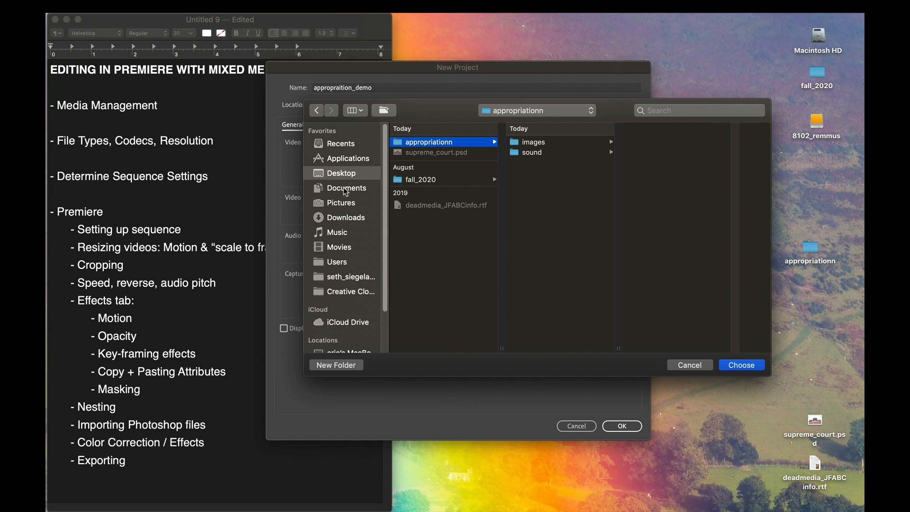
{"action": "left_click", "coordinate": [536, 142]}
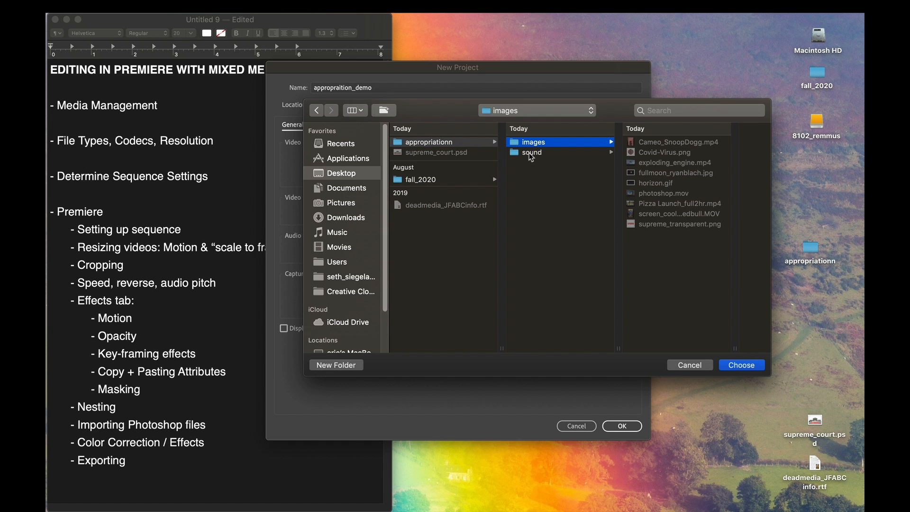
{"action": "left_click", "coordinate": [530, 154]}
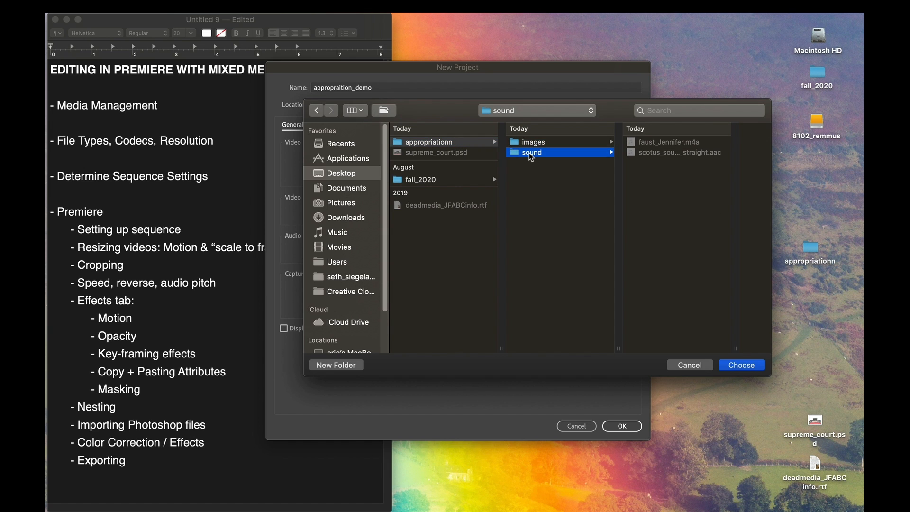
{"action": "left_click", "coordinate": [411, 143]}
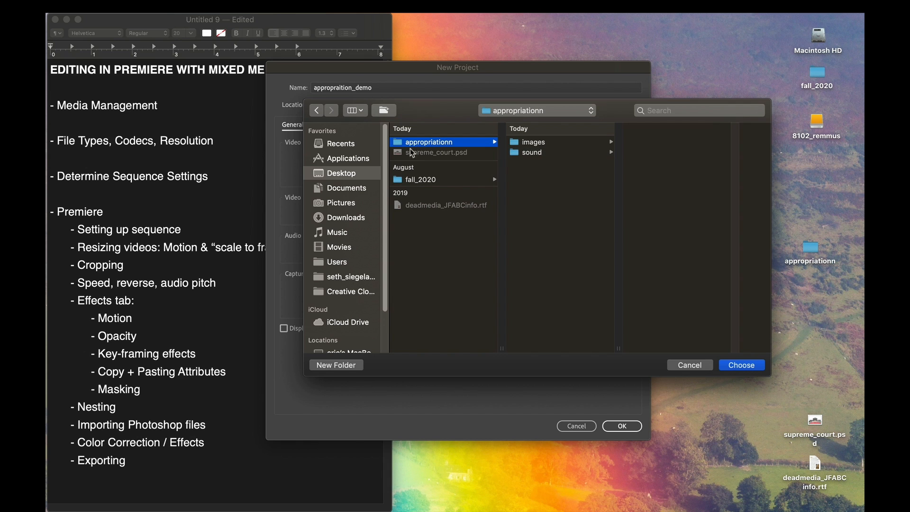
Create a new folder named premiere inside the appropriationn folder
{"action": "left_click", "coordinate": [355, 365]}
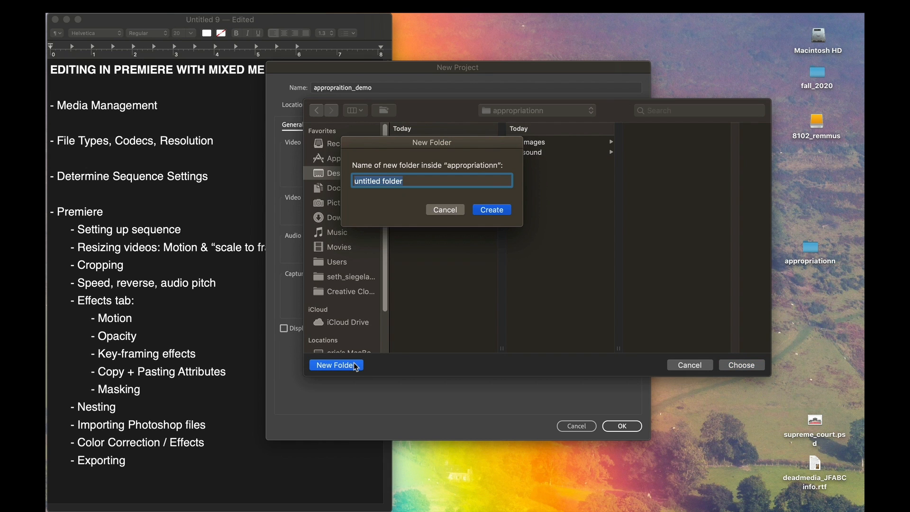
{"action": "type", "text": "premiere"}
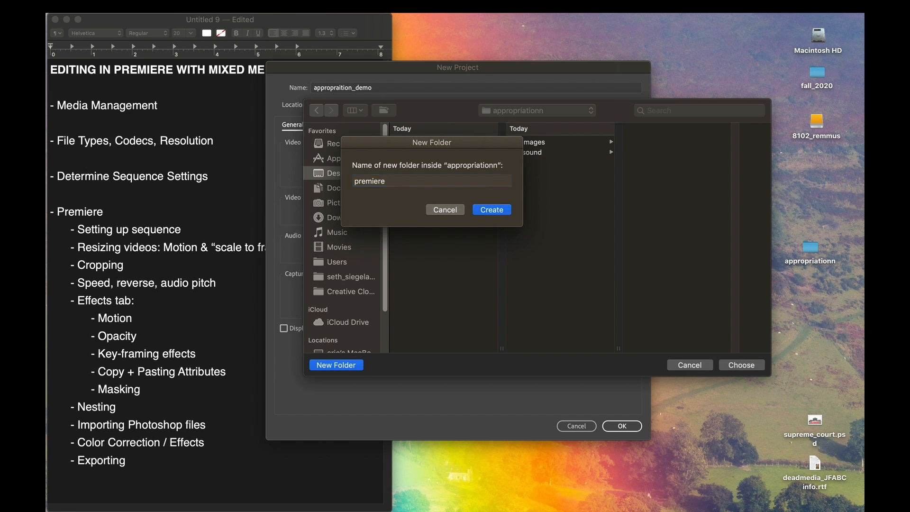
{"action": "key", "text": "Return"}
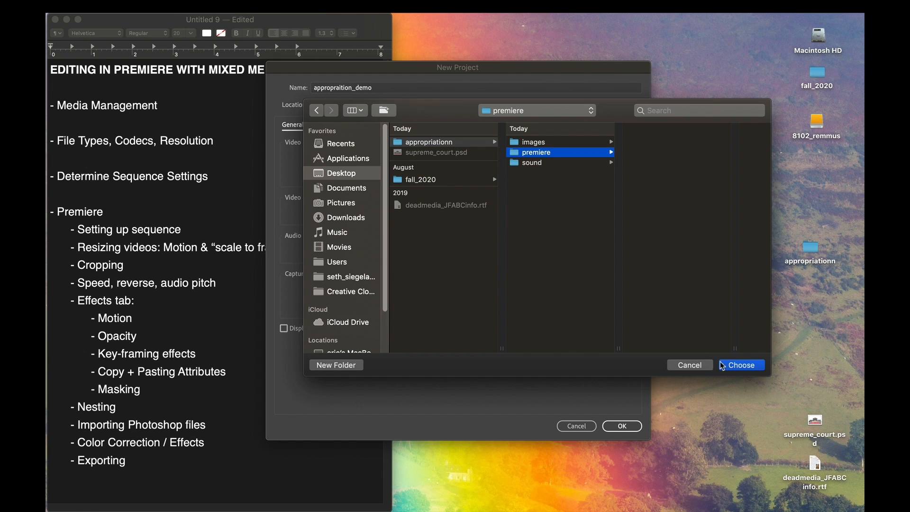
Set the premiere folder as the project location, review the scratch disk paths, and create the project
{"action": "left_click", "coordinate": [748, 366]}
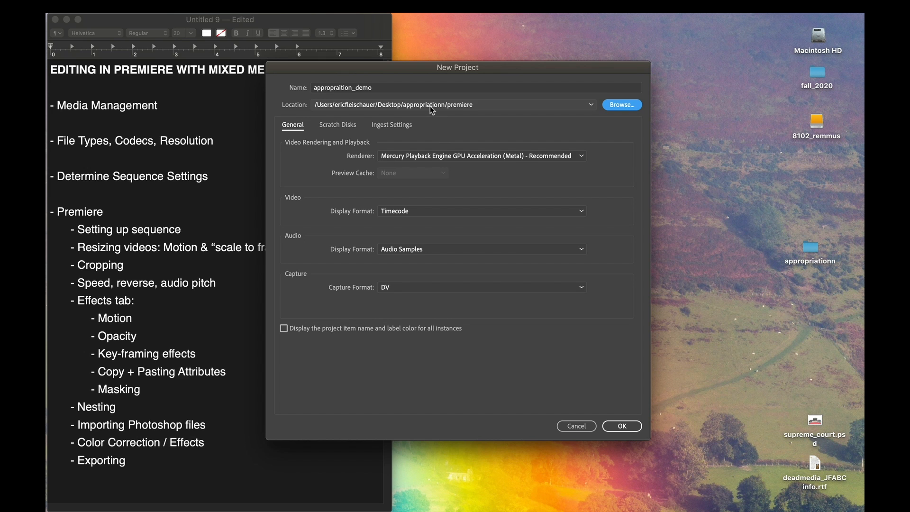
{"action": "left_click", "coordinate": [347, 128]}
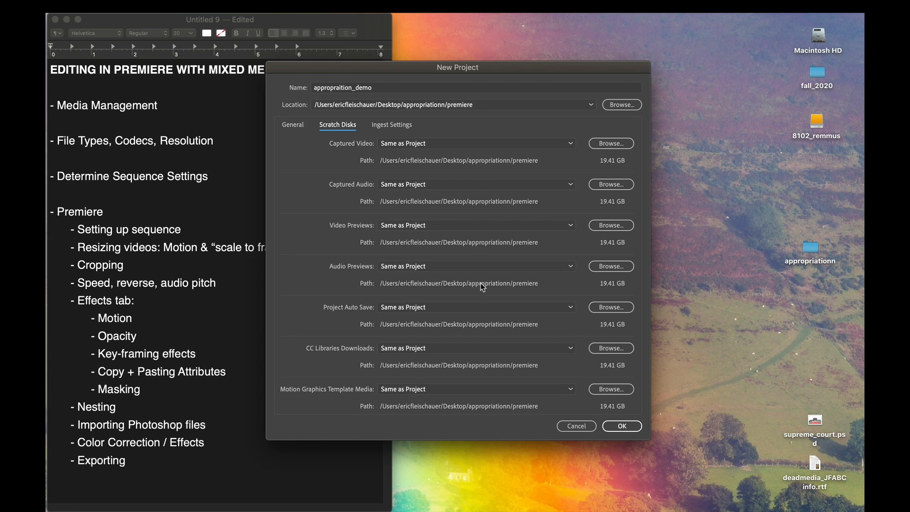
{"action": "left_click", "coordinate": [623, 426]}
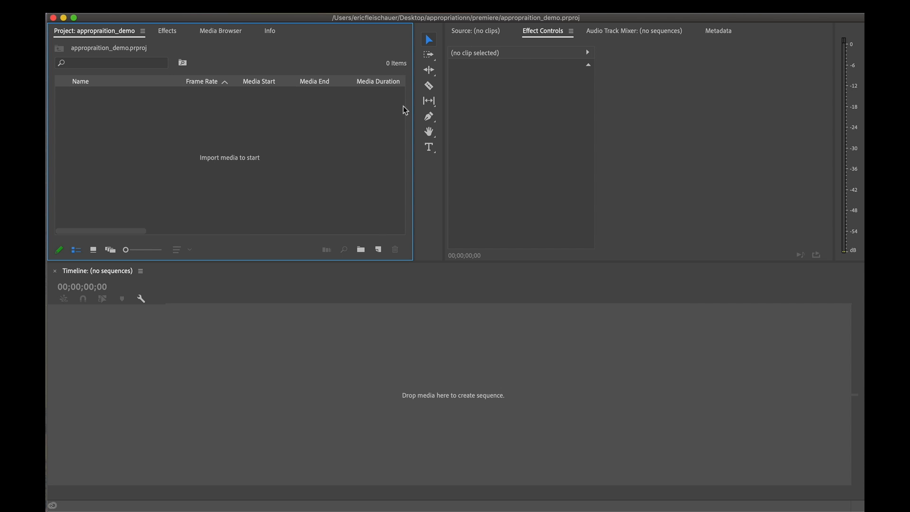
Switch to Finder and open the images folder inside the appropriationn folder on the Desktop
{"action": "key", "text": "super+Tab"}
{"action": "key", "text": "super+Tab"}
{"action": "key", "text": "super+Tab"}
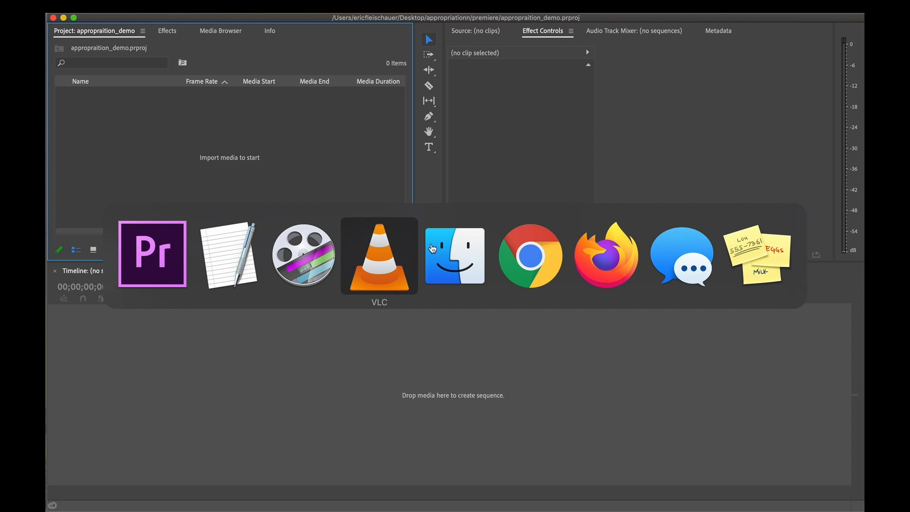
{"action": "key", "text": "super+Tab"}
{"action": "scroll", "coordinate": [382, 152], "scroll_direction": "left", "scroll_amount": 8}
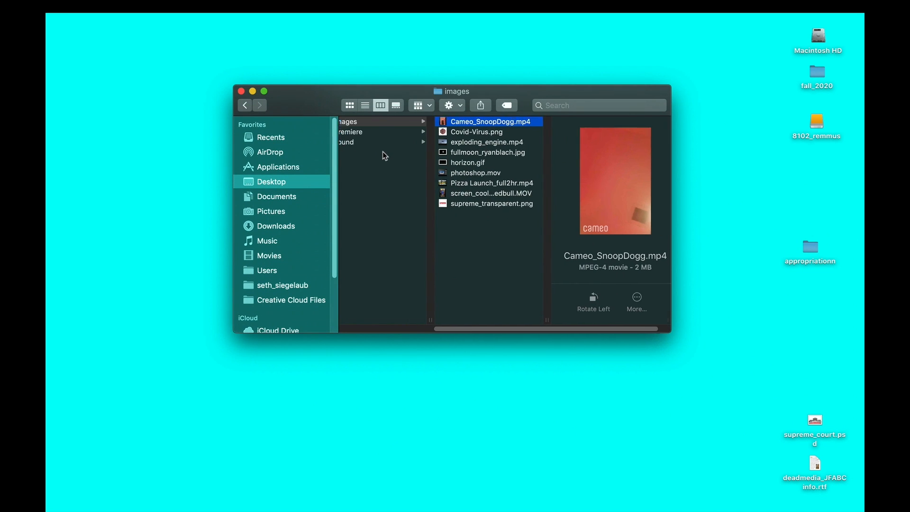
{"action": "left_click", "coordinate": [346, 120]}
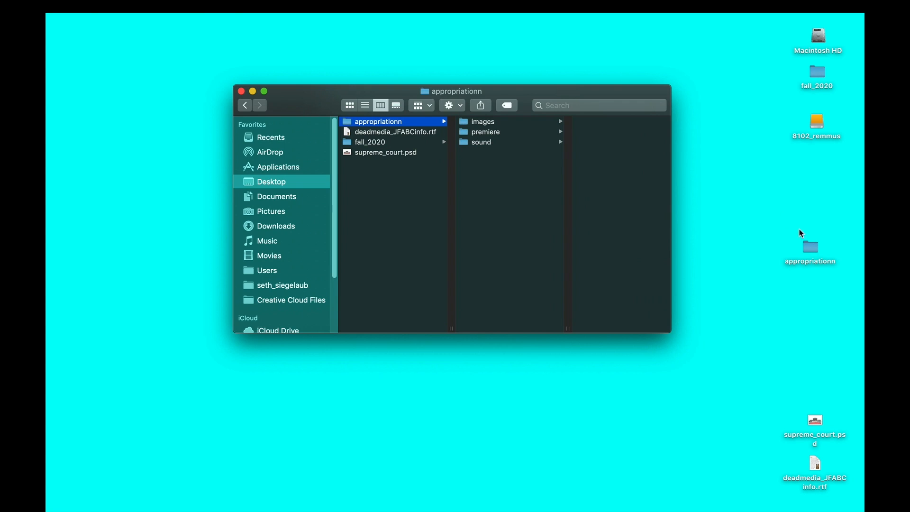
{"action": "left_click", "coordinate": [806, 248]}
{"action": "left_click", "coordinate": [513, 122]}
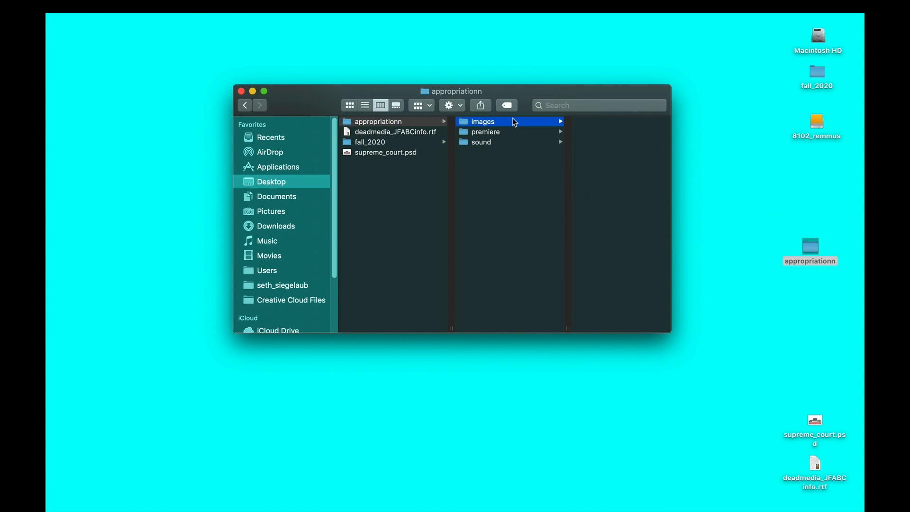
{"action": "left_click", "coordinate": [567, 121]}
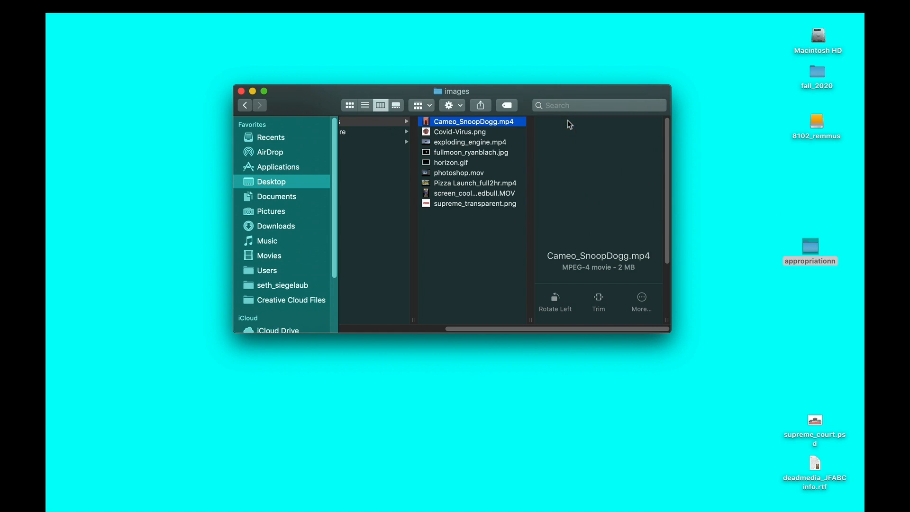
Enlarge the Finder window and preview the mixed media files in the images folder, checking their file types
{"action": "left_click", "coordinate": [504, 132]}
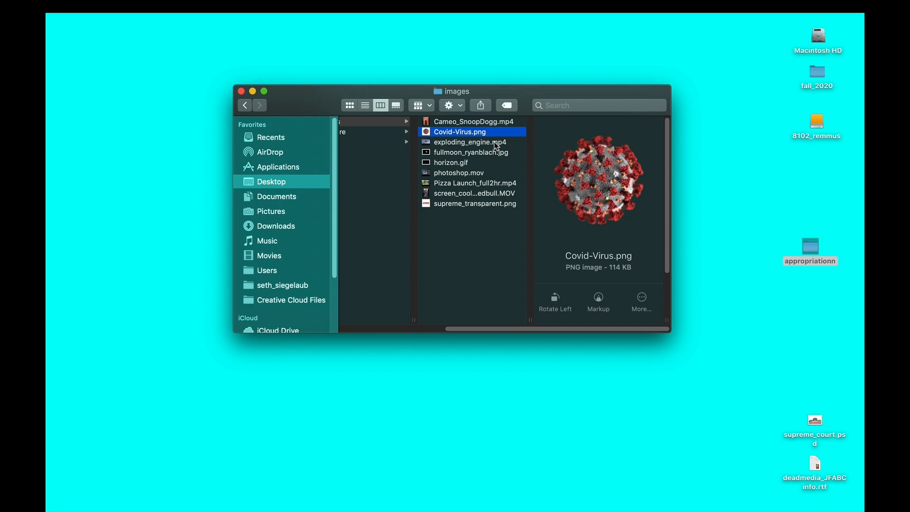
{"action": "left_click", "coordinate": [497, 143]}
{"action": "left_click_drag", "start_coordinate": [671, 333], "coordinate": [763, 368]}
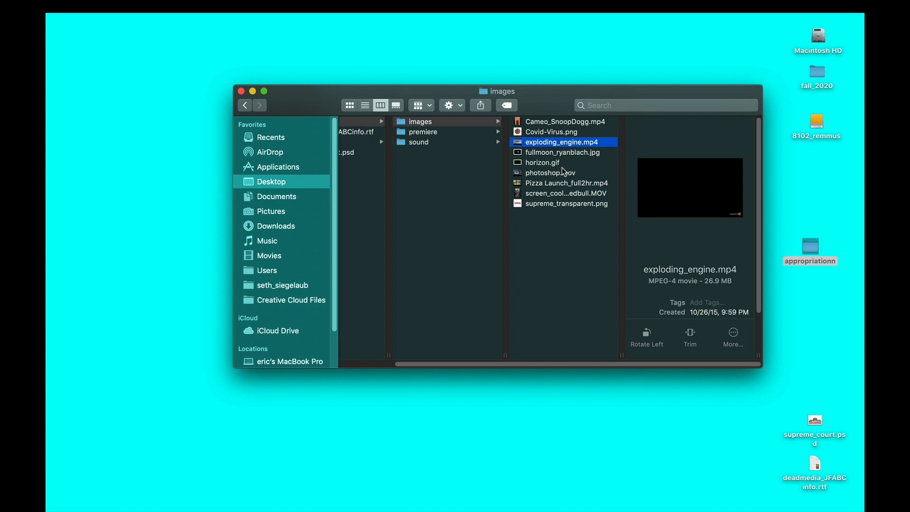
{"action": "left_click", "coordinate": [550, 203]}
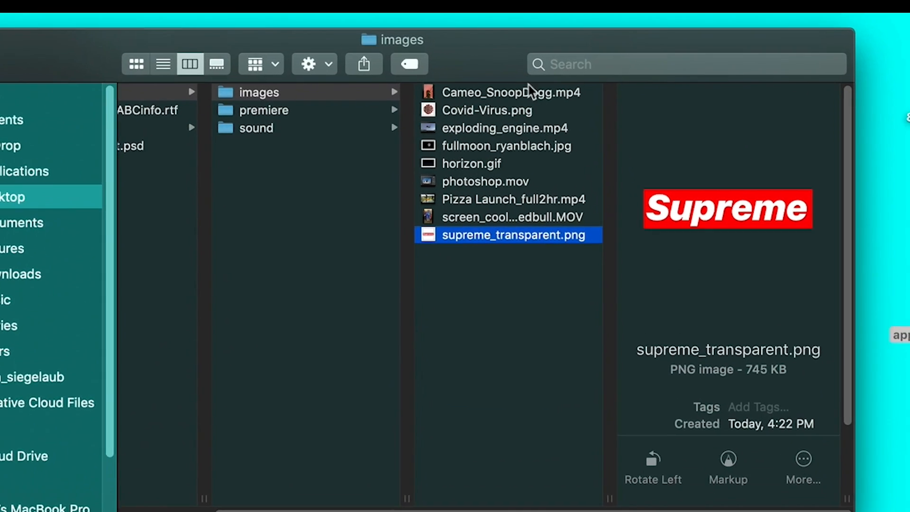
{"action": "left_click", "coordinate": [588, 121]}
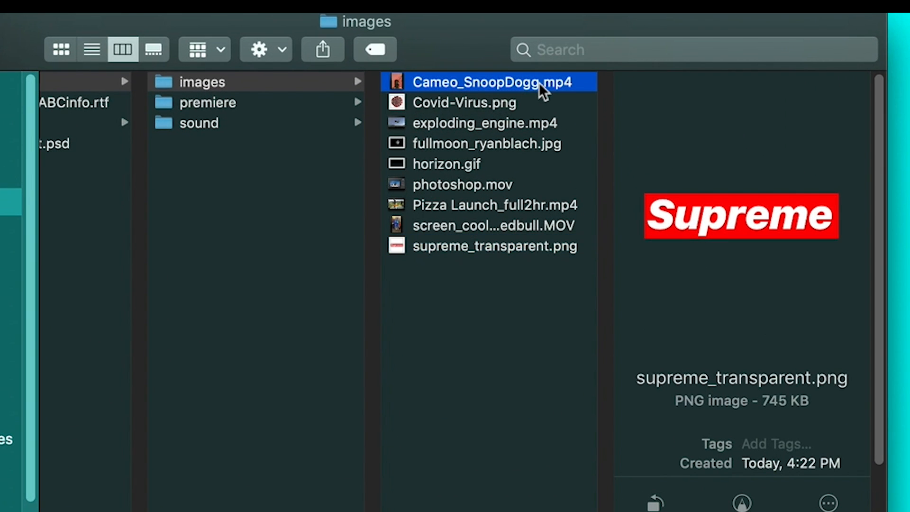
{"action": "left_click", "coordinate": [496, 102]}
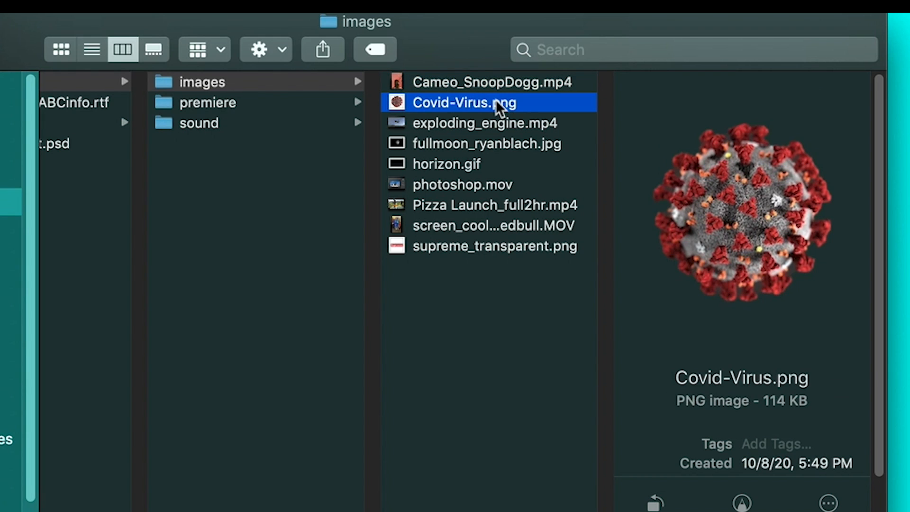
{"action": "left_click", "coordinate": [546, 147]}
{"action": "left_click", "coordinate": [470, 168]}
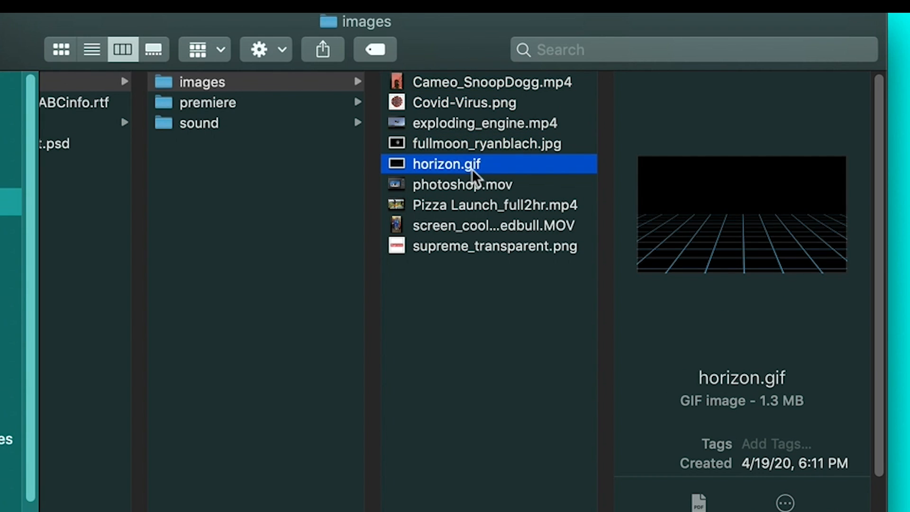
{"action": "left_click", "coordinate": [492, 186]}
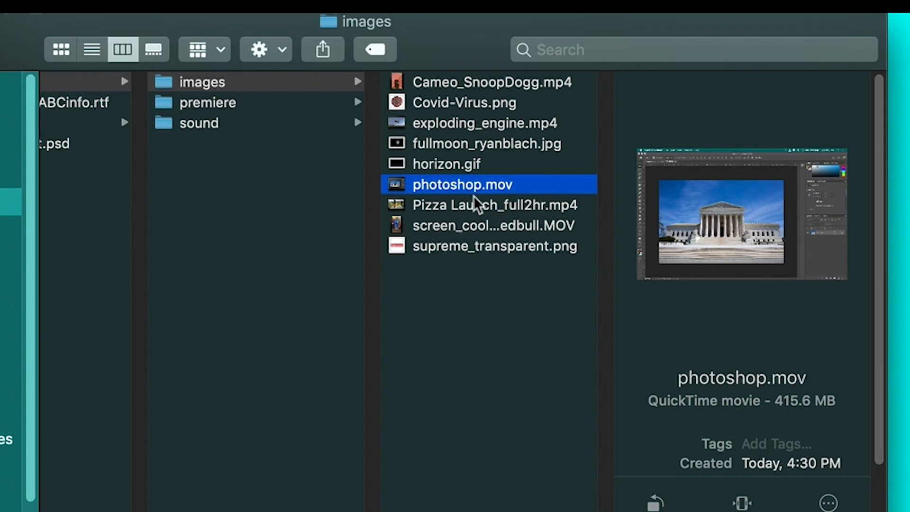
Examine the contents of the sound and premiere folders and the overall structure of the appropriationn folder
{"action": "left_click", "coordinate": [273, 122]}
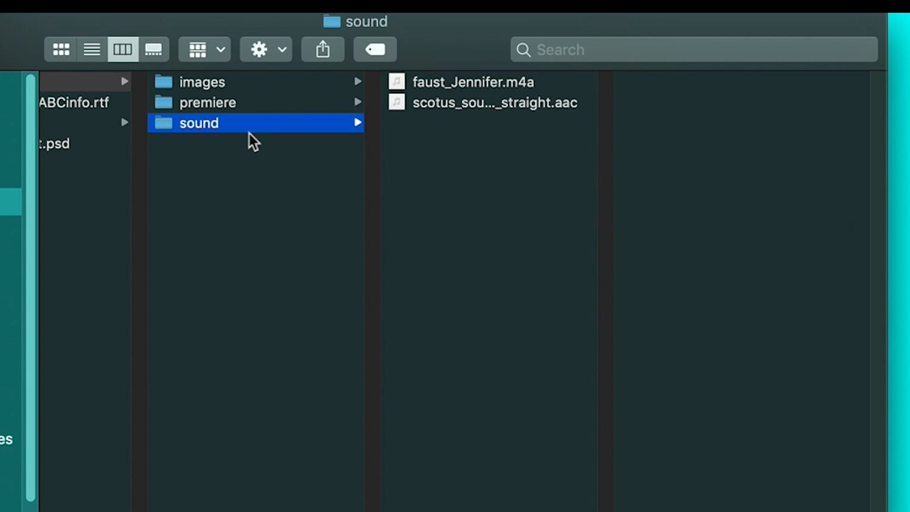
{"action": "scroll", "coordinate": [250, 137], "scroll_direction": "left", "scroll_amount": 3}
{"action": "left_click", "coordinate": [256, 102]}
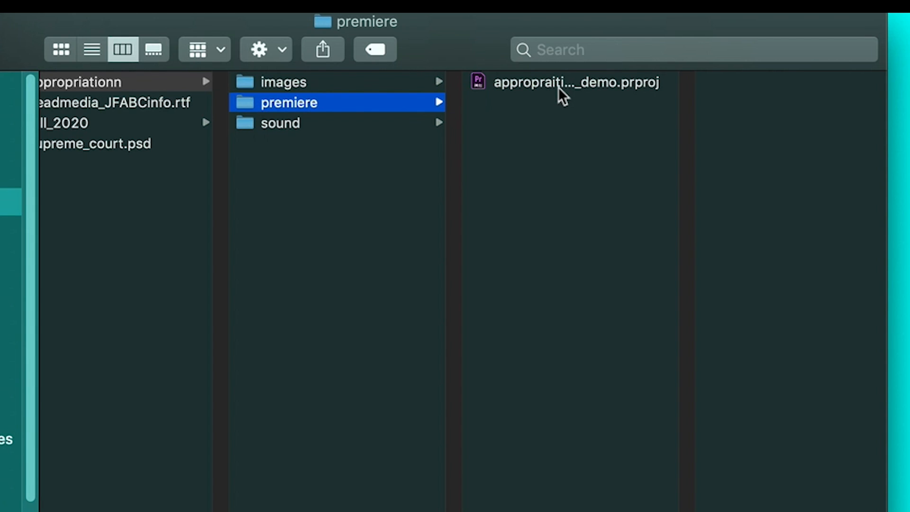
{"action": "scroll", "coordinate": [397, 119], "scroll_direction": "left", "scroll_amount": 3}
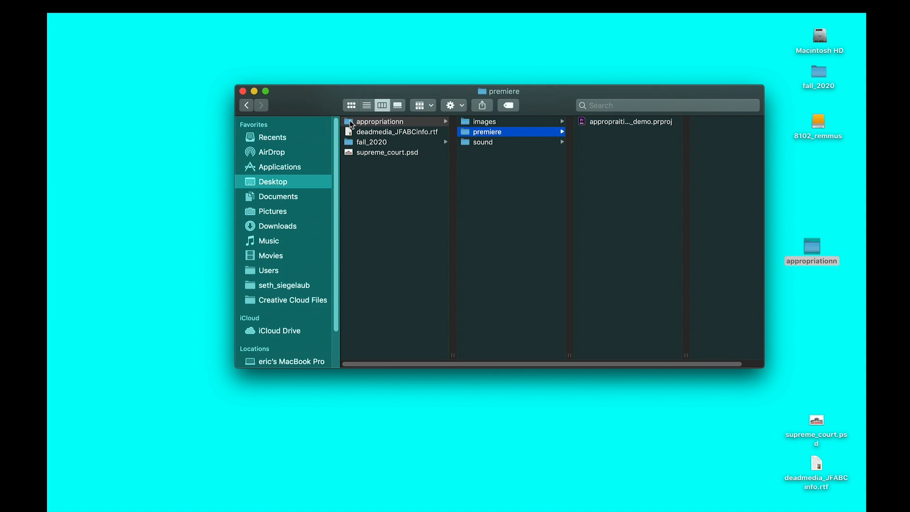
{"action": "mouse_move", "coordinate": [349, 121]}
{"action": "left_mouse_down"}
{"action": "mouse_move", "coordinate": [448, 85]}
{"action": "mouse_move", "coordinate": [693, 76]}
{"action": "mouse_move", "coordinate": [810, 114]}
{"action": "mouse_move", "coordinate": [593, 81]}
{"action": "mouse_move", "coordinate": [352, 126]}
{"action": "left_mouse_up"}
{"action": "left_click", "coordinate": [479, 122]}
{"action": "left_click", "coordinate": [474, 133]}
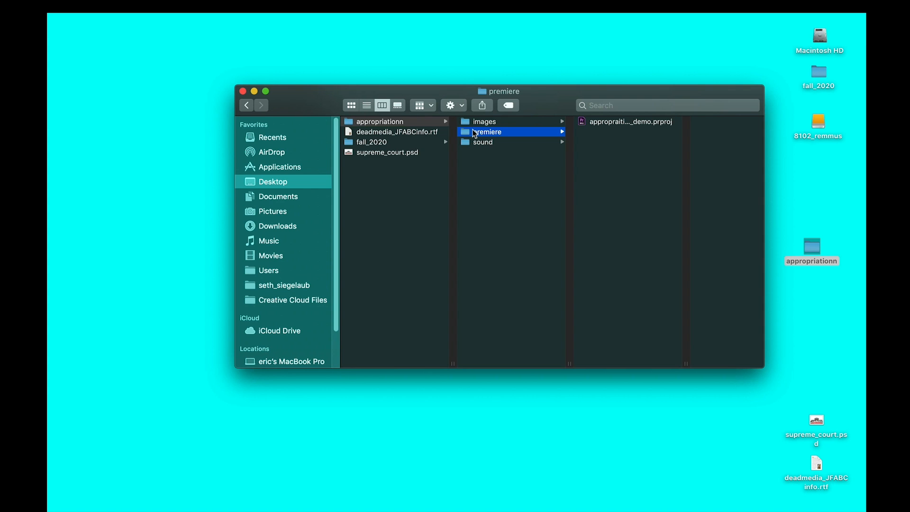
Switch to Premiere Pro and apply the Editing workspace to the appropraition_demo project
{"action": "key", "text": "super+Tab"}
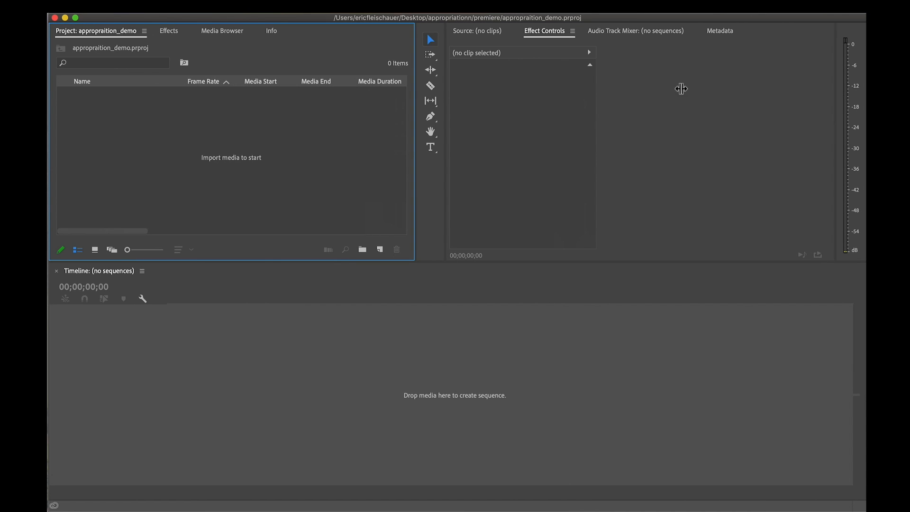
{"action": "left_click", "coordinate": [383, 8]}
{"action": "mouse_move", "coordinate": [400, 20]}
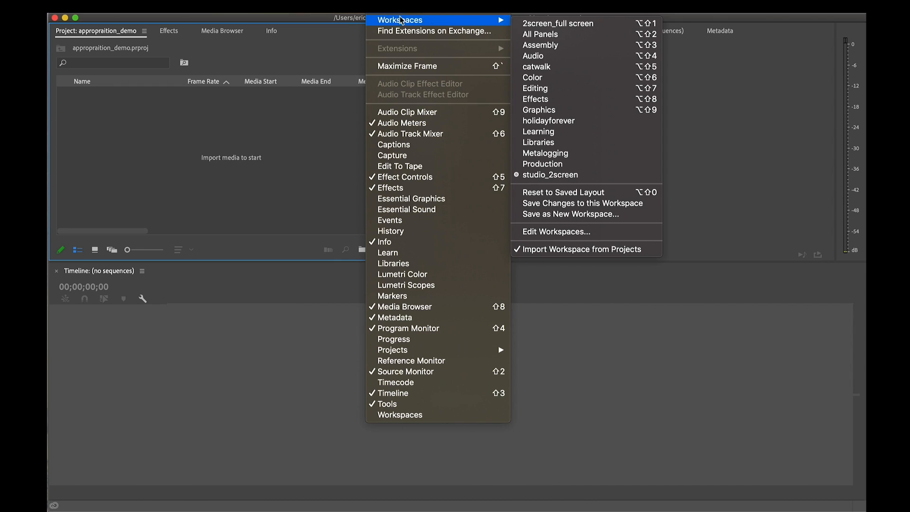
{"action": "left_click", "coordinate": [562, 90]}
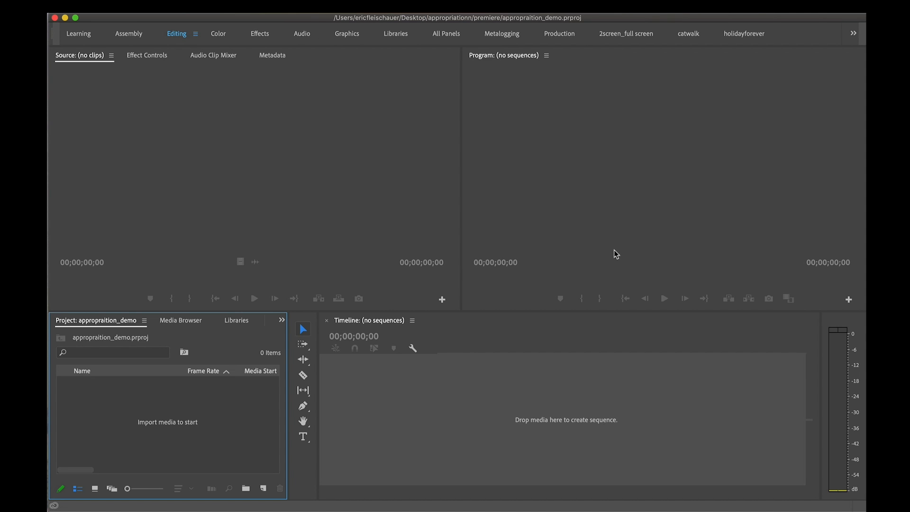
Switch to the TextEdit notes and review the list of container and file types, including the .mp4, .mov, .psd and .png entries
{"action": "key", "text": "super+Tab"}
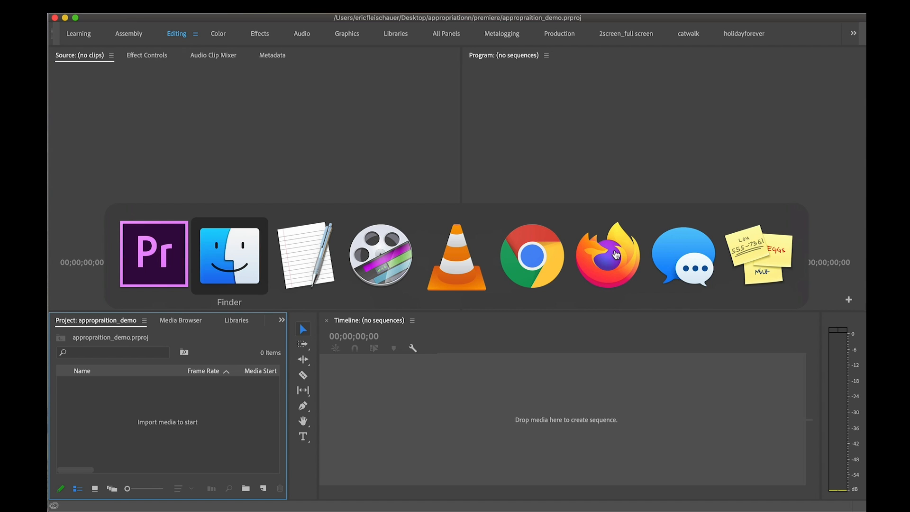
{"action": "key", "text": "super+Tab"}
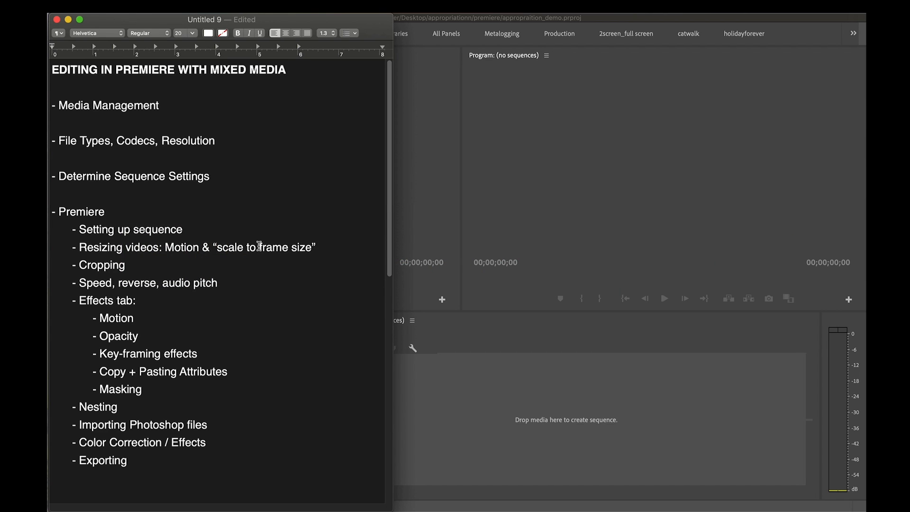
{"action": "left_click_drag", "start_coordinate": [58, 141], "coordinate": [215, 141]}
{"action": "scroll", "coordinate": [238, 233], "scroll_direction": "down", "scroll_amount": 10}
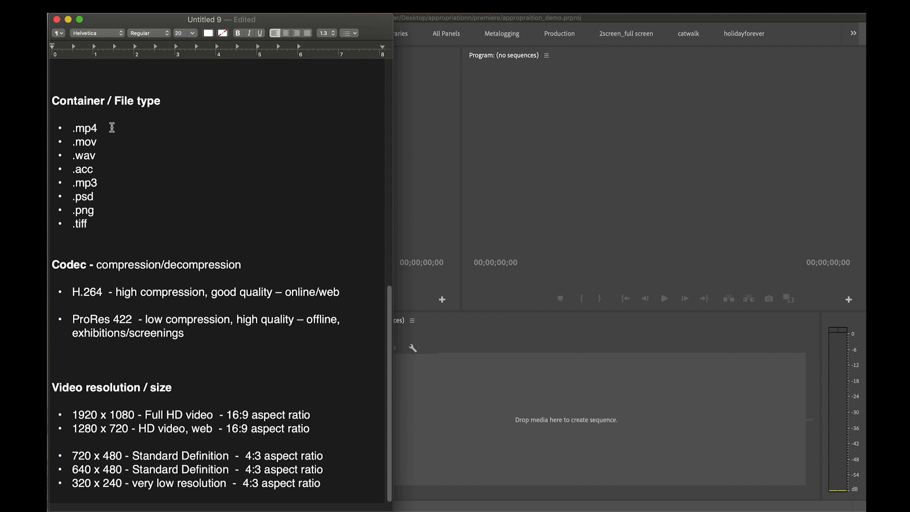
{"action": "triple_click", "coordinate": [101, 97]}
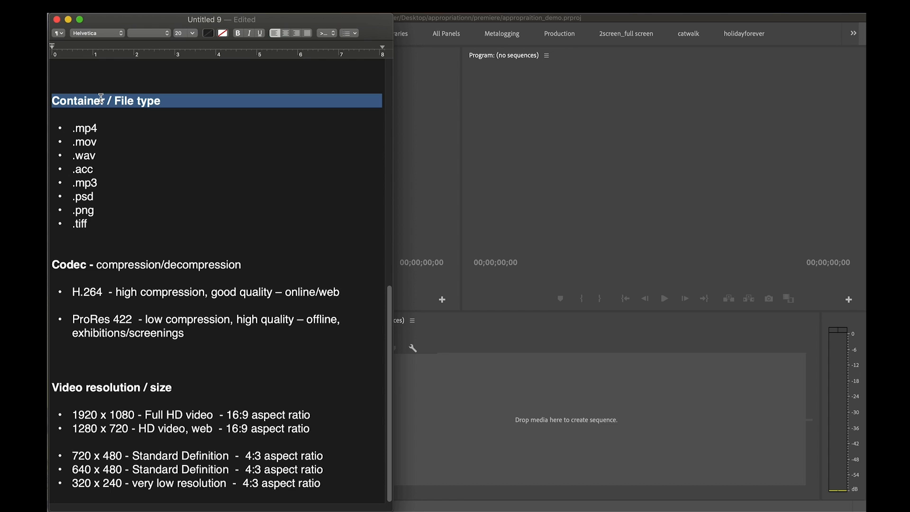
{"action": "left_click", "coordinate": [99, 126]}
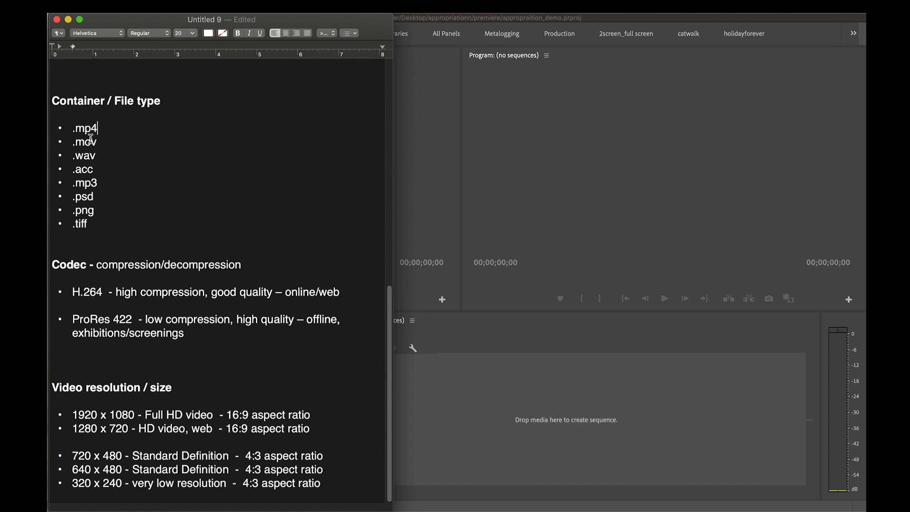
{"action": "left_click", "coordinate": [91, 143]}
{"action": "left_click", "coordinate": [92, 183]}
{"action": "left_click", "coordinate": [91, 197]}
{"action": "left_click", "coordinate": [88, 210]}
{"action": "left_click_drag", "start_coordinate": [94, 197], "coordinate": [74, 197]}
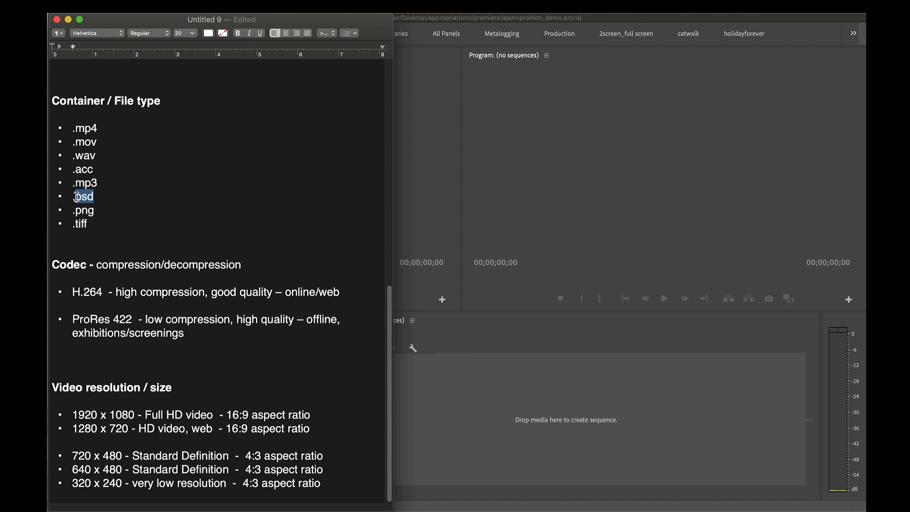
{"action": "left_click", "coordinate": [97, 209]}
{"action": "left_click", "coordinate": [93, 222]}
{"action": "left_click", "coordinate": [95, 210]}
Examine the codec notes, comparing the compression, quality and intended use of H.264 and ProRes 422
{"action": "double_click", "coordinate": [71, 263]}
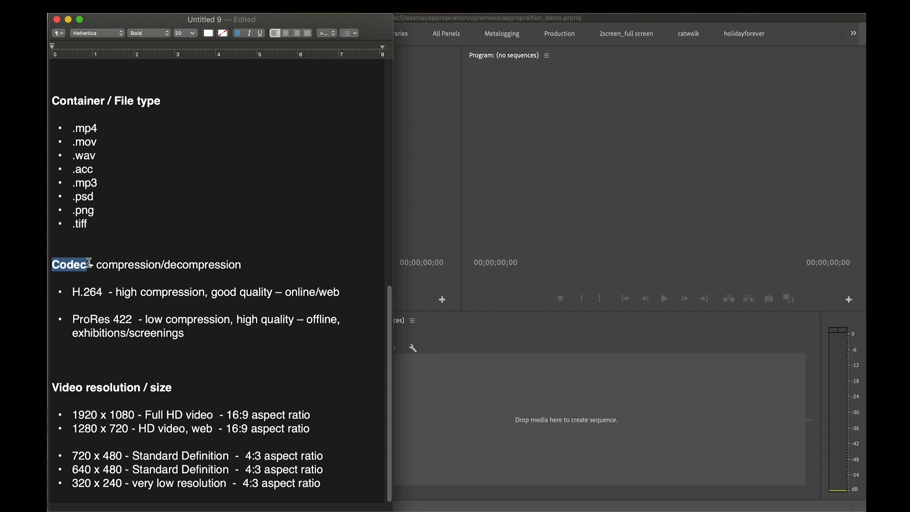
{"action": "left_click", "coordinate": [267, 258]}
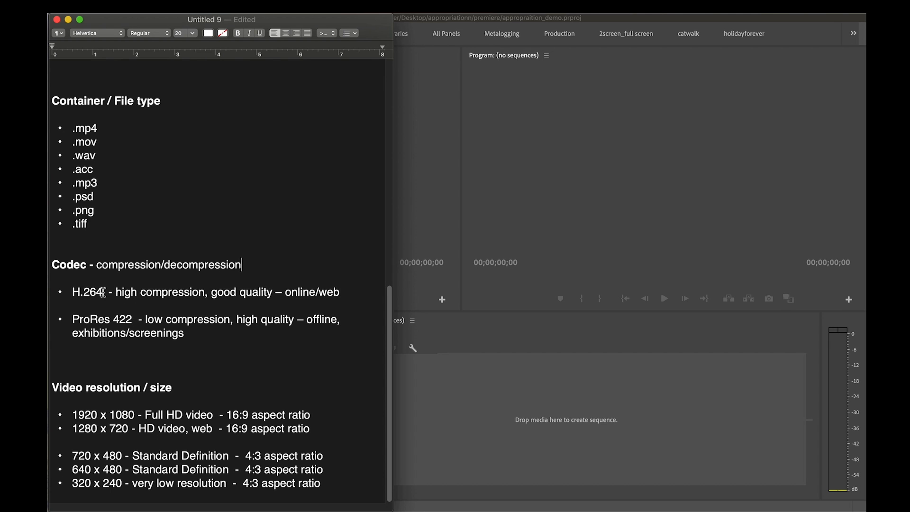
{"action": "left_click_drag", "start_coordinate": [102, 292], "coordinate": [74, 293]}
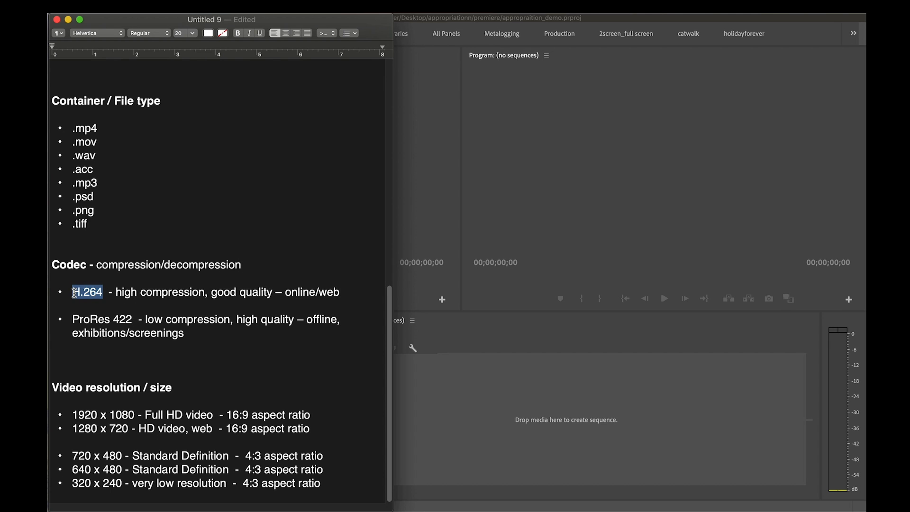
{"action": "left_click", "coordinate": [116, 291]}
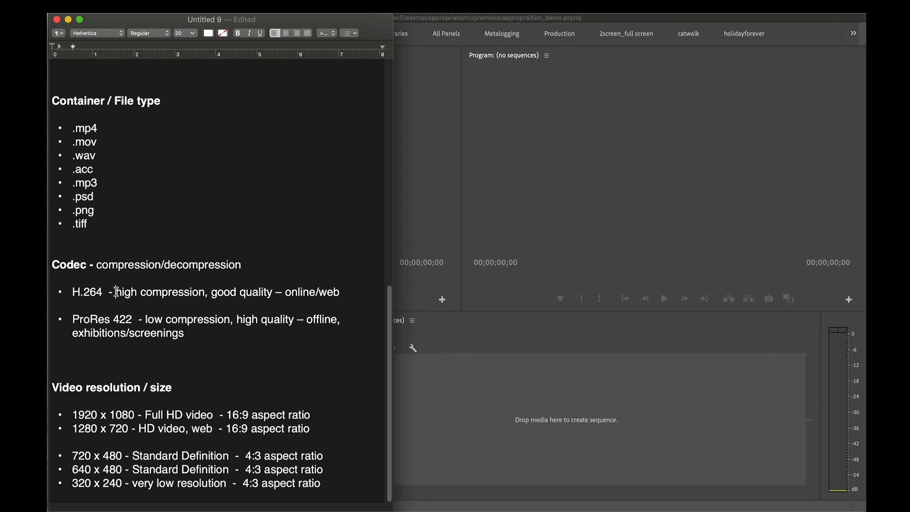
{"action": "left_click_drag", "start_coordinate": [116, 291], "coordinate": [204, 292]}
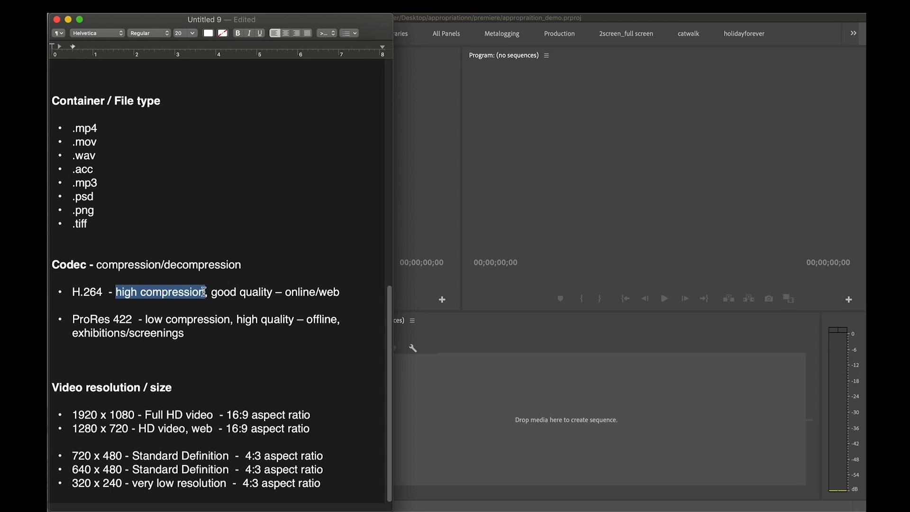
{"action": "left_click_drag", "start_coordinate": [203, 292], "coordinate": [277, 292]}
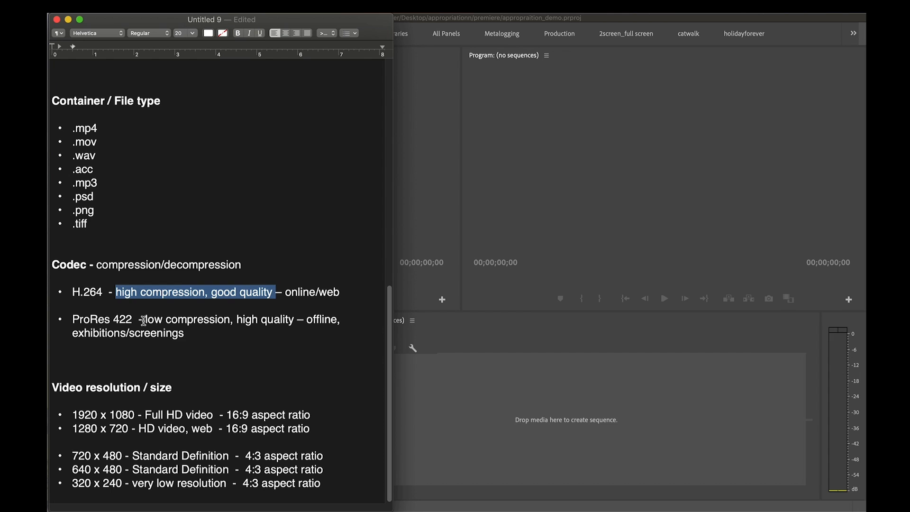
{"action": "left_click_drag", "start_coordinate": [144, 321], "coordinate": [295, 323]}
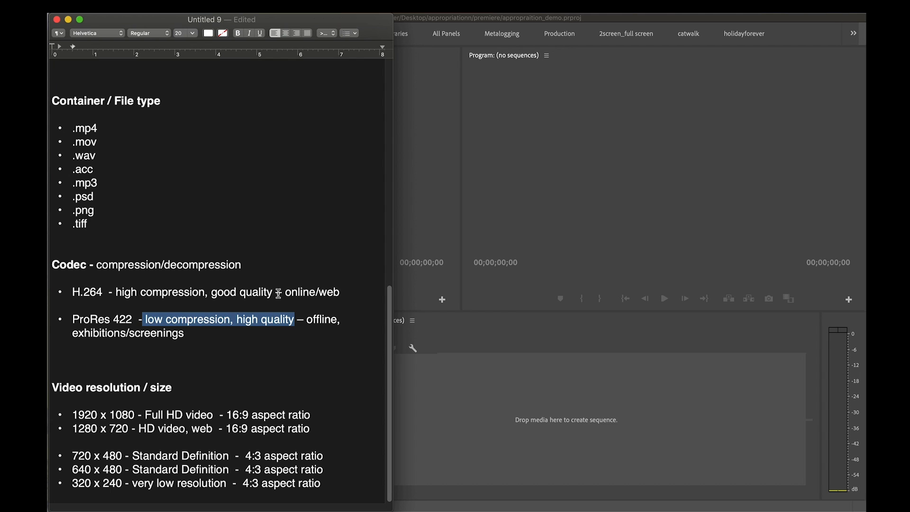
{"action": "left_click_drag", "start_coordinate": [336, 291], "coordinate": [285, 292]}
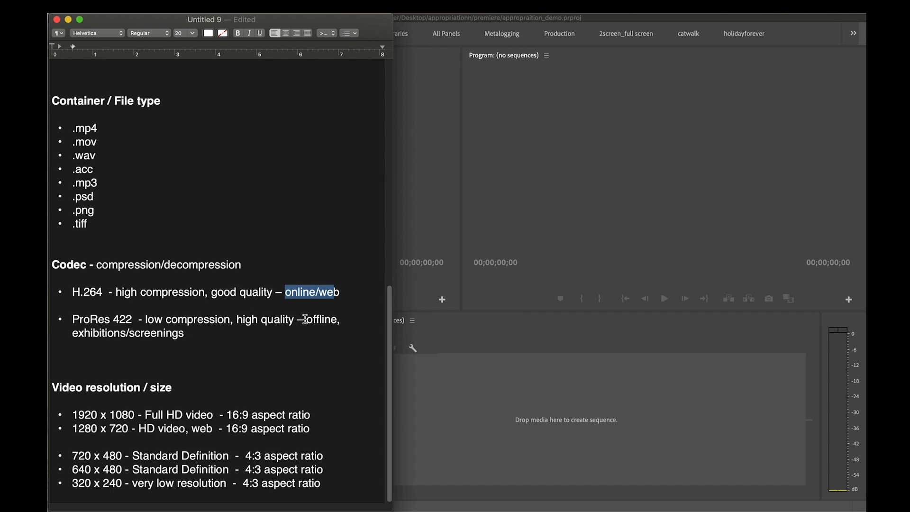
{"action": "left_click_drag", "start_coordinate": [304, 320], "coordinate": [339, 327]}
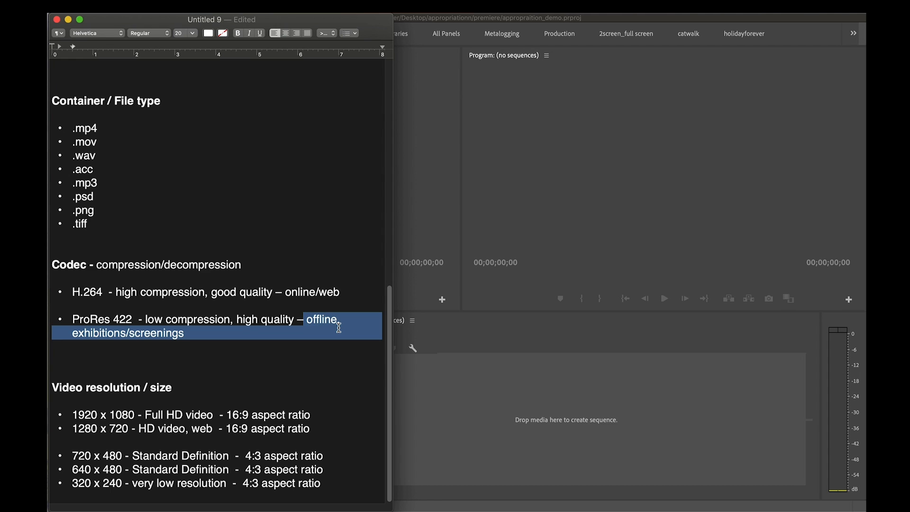
{"action": "left_click", "coordinate": [198, 264]}
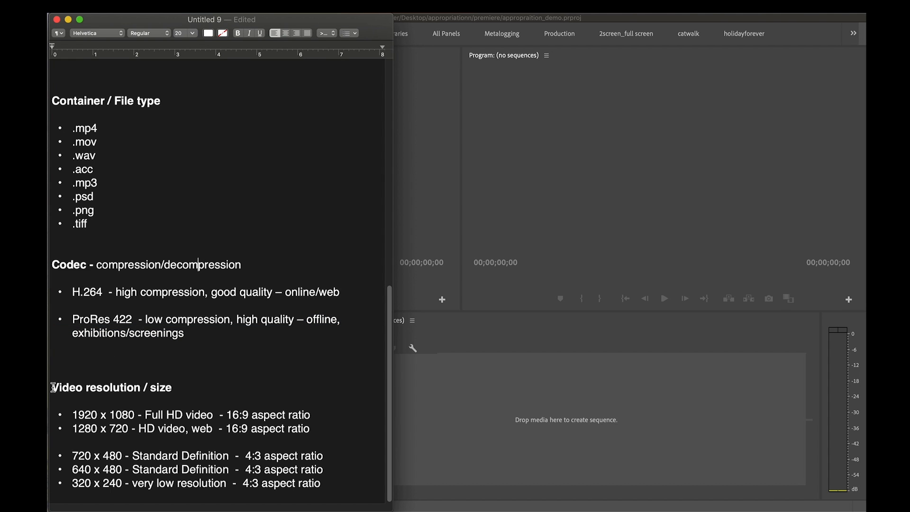
Examine the video resolution notes, focusing on the standard-definition and low-resolution frame sizes and their aspect ratio
{"action": "left_click_drag", "start_coordinate": [53, 387], "coordinate": [174, 385]}
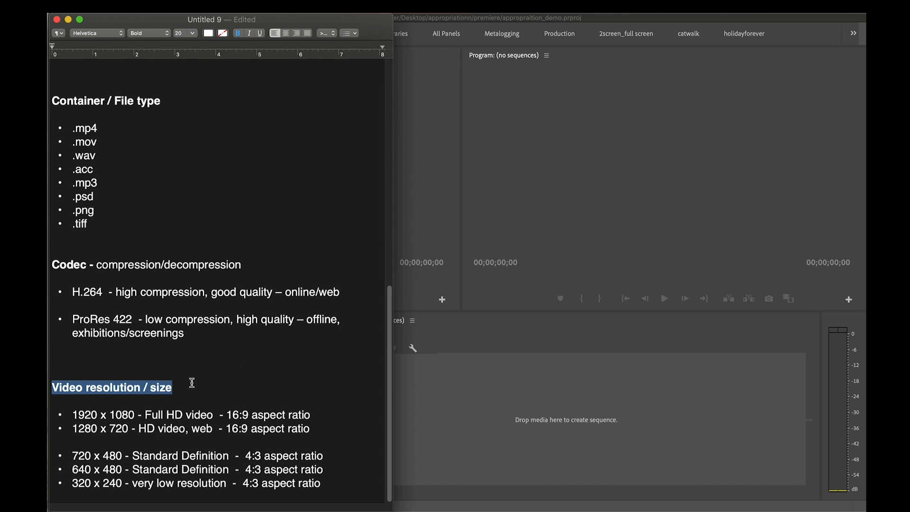
{"action": "left_click", "coordinate": [183, 402]}
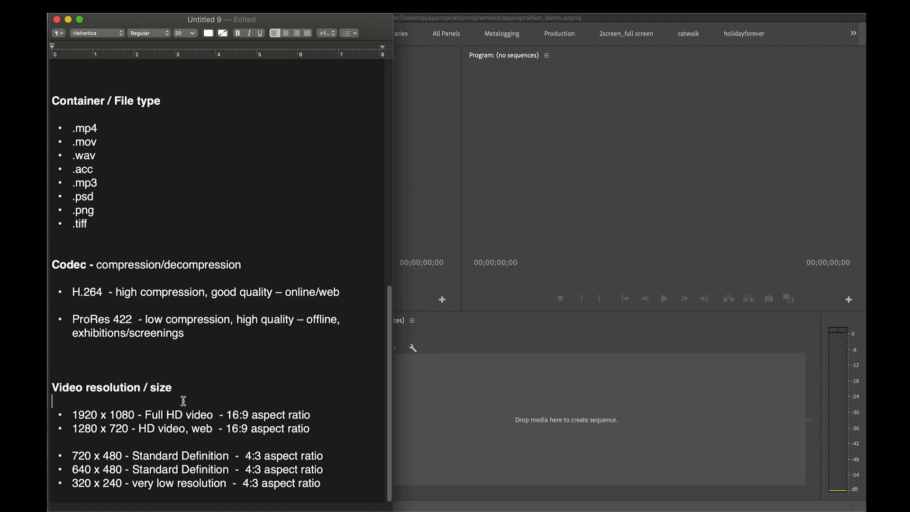
{"action": "left_click", "coordinate": [185, 443]}
{"action": "left_click_drag", "start_coordinate": [129, 456], "coordinate": [228, 452]}
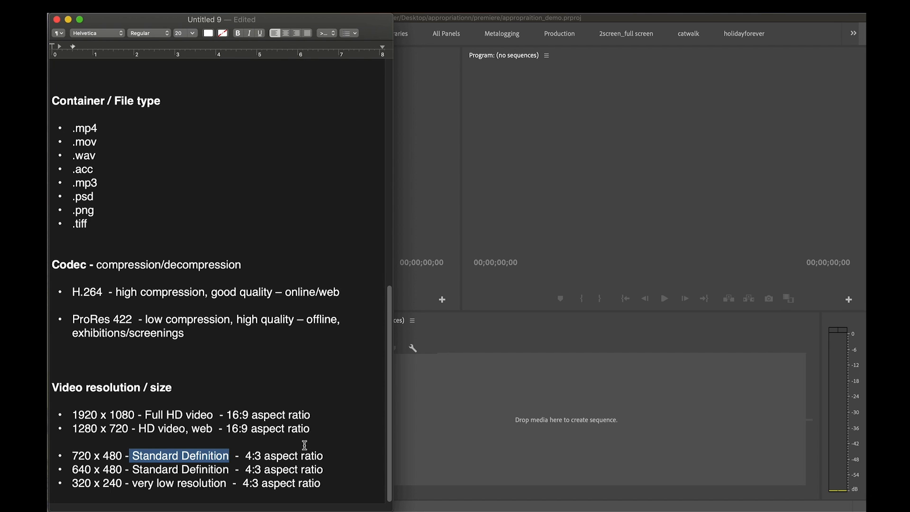
{"action": "left_click_drag", "start_coordinate": [244, 455], "coordinate": [330, 454]}
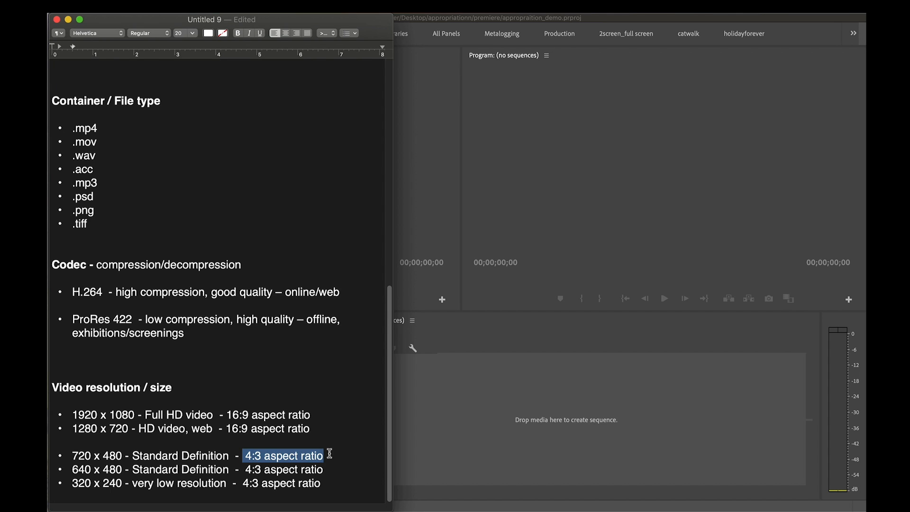
{"action": "left_click_drag", "start_coordinate": [72, 455], "coordinate": [122, 455]}
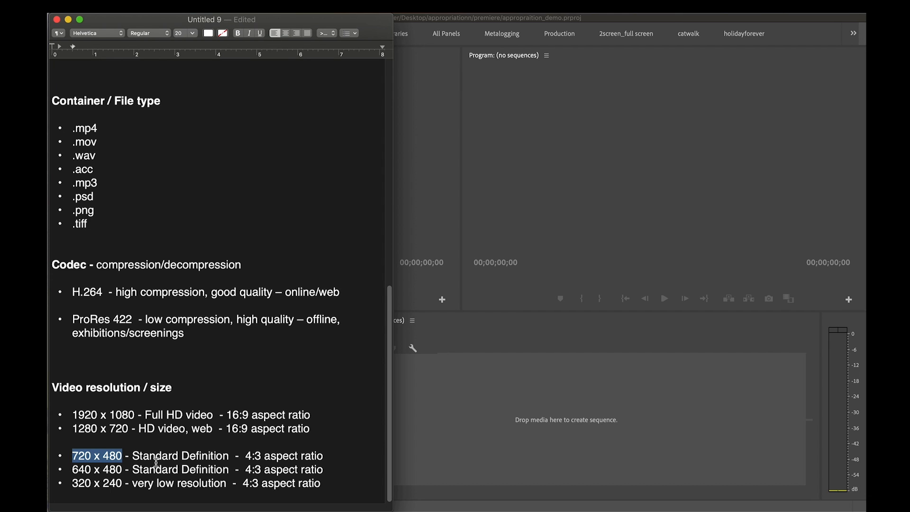
{"action": "left_click_drag", "start_coordinate": [72, 470], "coordinate": [120, 468]}
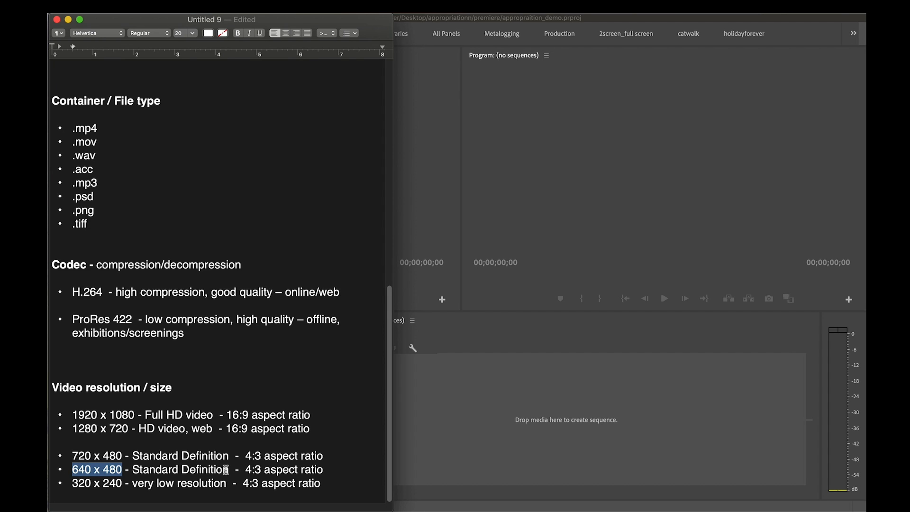
{"action": "left_click_drag", "start_coordinate": [72, 483], "coordinate": [120, 481]}
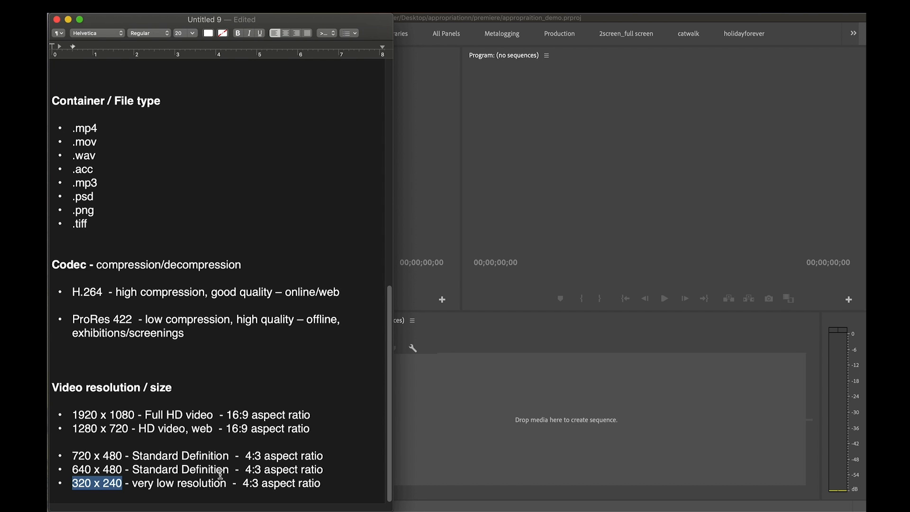
Switch to Finder and check the contents of the sound and images folders inside the appropriationn folder
{"action": "key", "text": "super+Tab"}
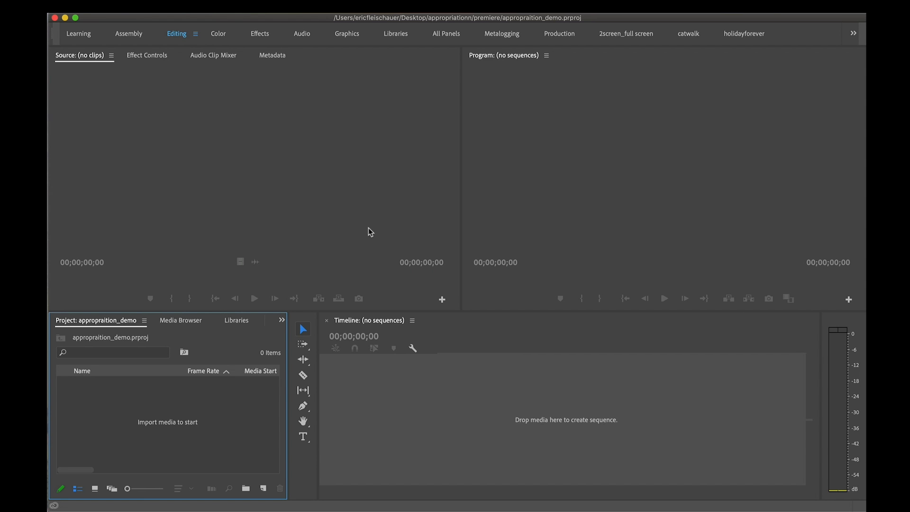
{"action": "key", "text": "super+Tab"}
{"action": "key", "text": "super+Tab"}
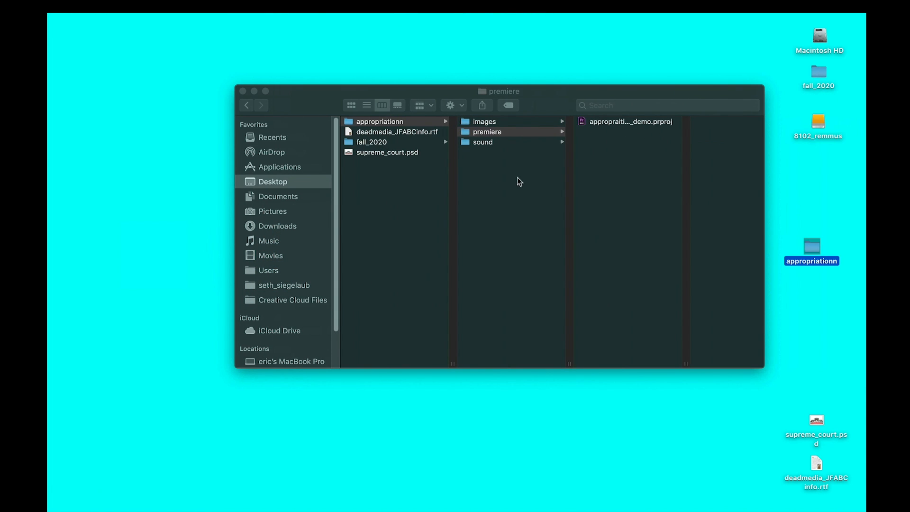
{"action": "left_click", "coordinate": [507, 142]}
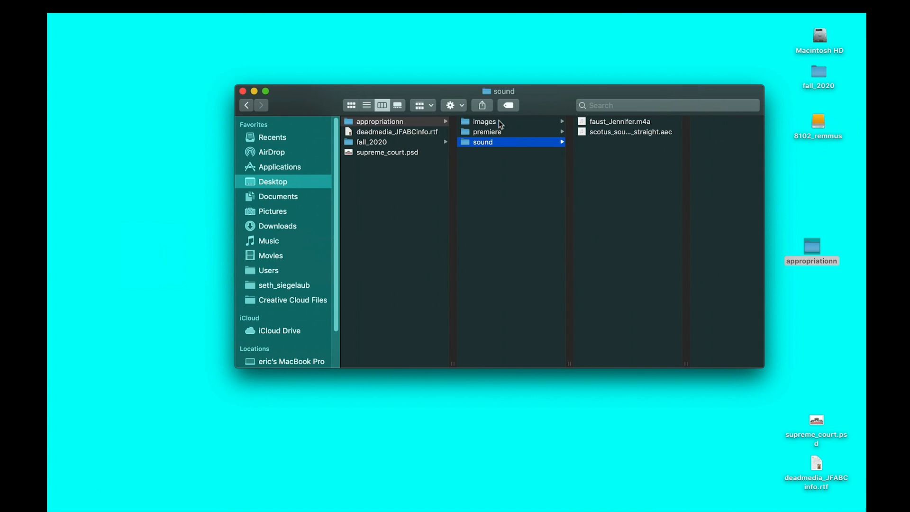
{"action": "left_click", "coordinate": [504, 122]}
{"action": "left_click", "coordinate": [505, 141]}
{"action": "left_click", "coordinate": [503, 125]}
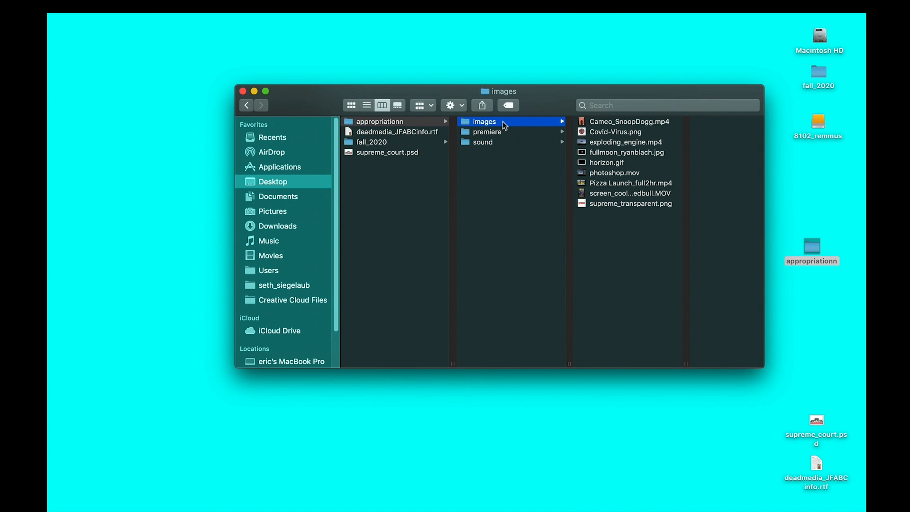
Switch back to Premiere Pro and import the images and sound folders from the appropriationn folder on the Desktop
{"action": "key", "text": "super+Tab"}
{"action": "key", "text": "super+Tab"}
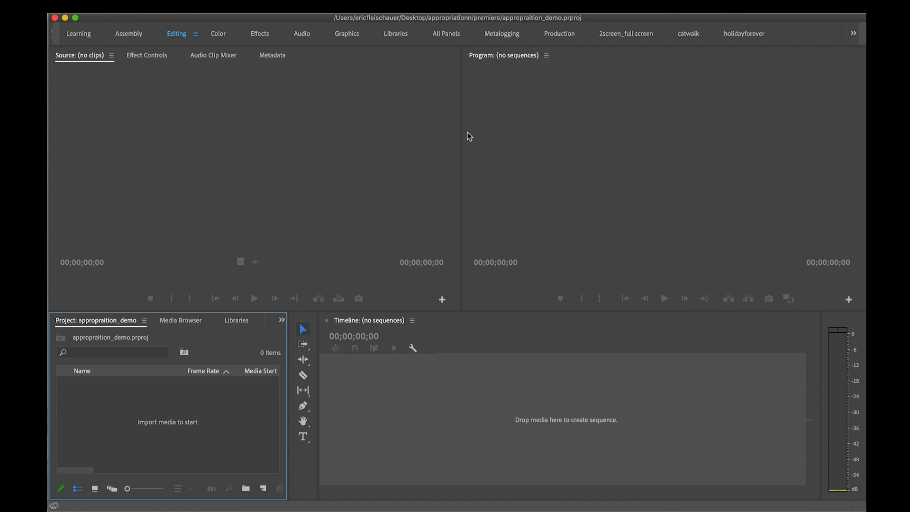
{"action": "key", "text": "super+Tab"}
{"action": "left_click", "coordinate": [143, 6]}
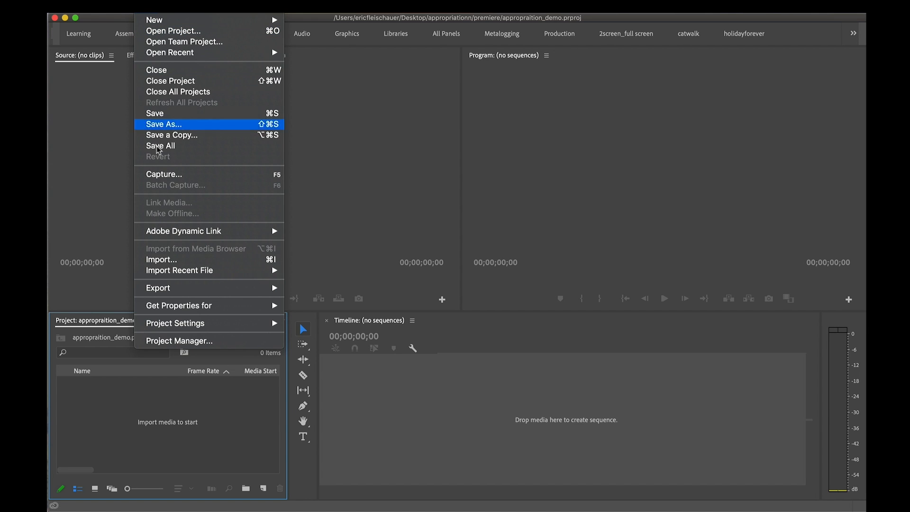
{"action": "left_click", "coordinate": [187, 260]}
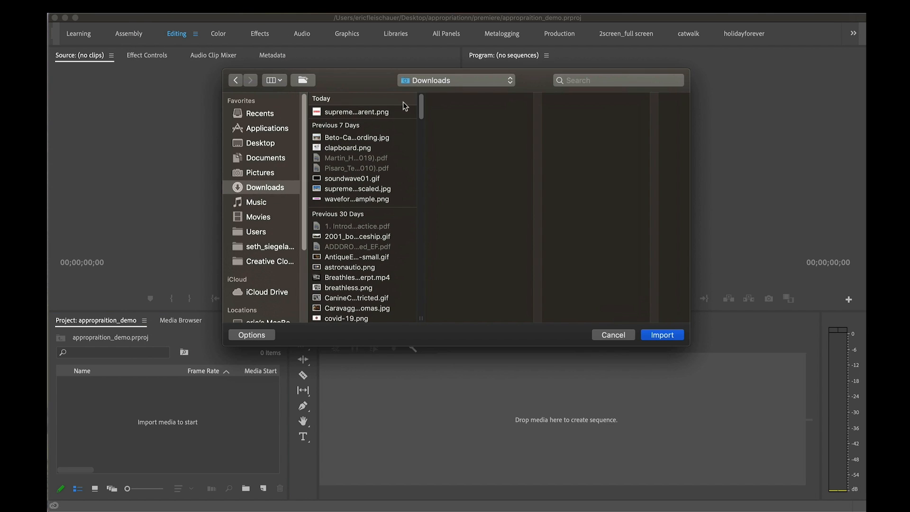
{"action": "left_click", "coordinate": [262, 143]}
{"action": "left_click", "coordinate": [377, 111]}
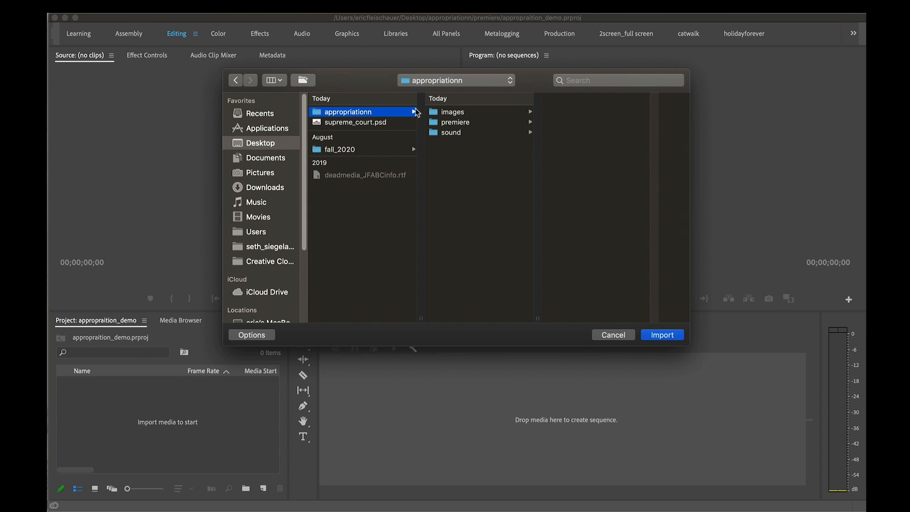
{"action": "left_click", "coordinate": [443, 114]}
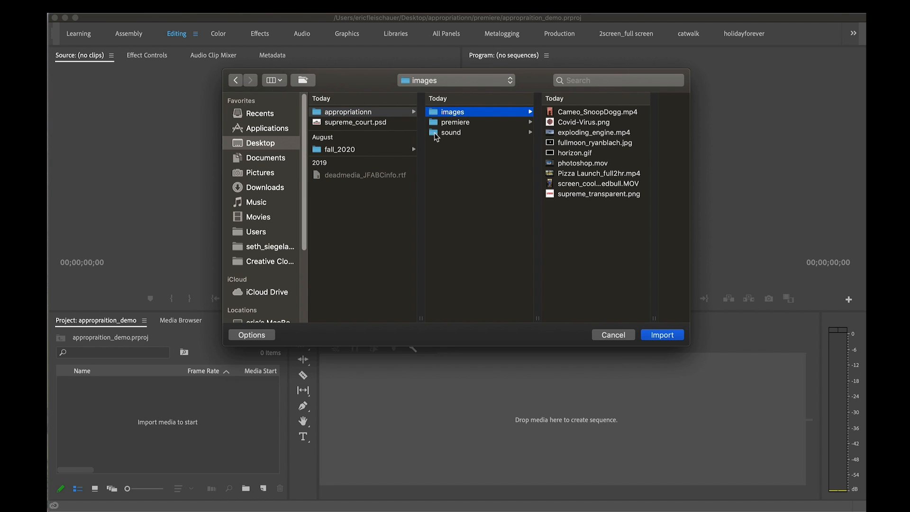
{"action": "left_click", "coordinate": [438, 134], "text": "super"}
{"action": "left_click", "coordinate": [663, 336]}
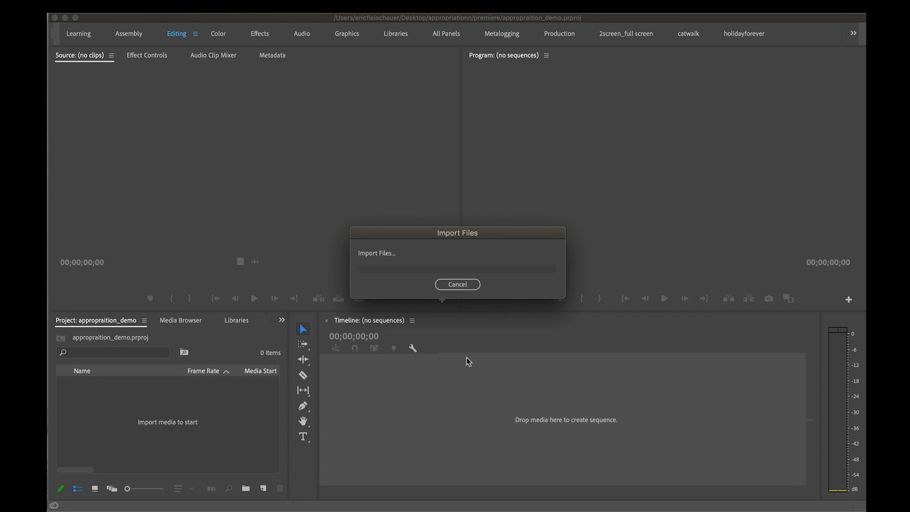
Expand the images bin in the enlarged Project panel and compare the imported files' frame rates, durations and frame sizes
{"action": "left_click", "coordinate": [194, 411]}
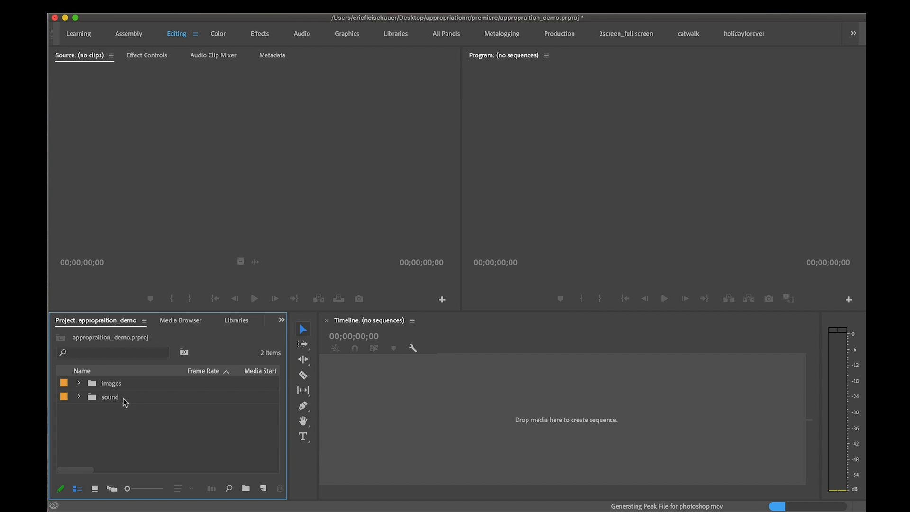
{"action": "key", "text": "grave"}
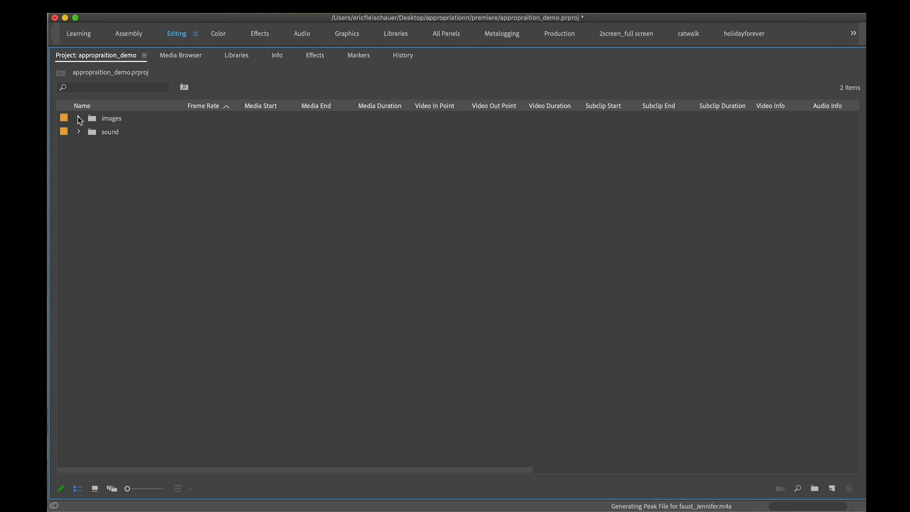
{"action": "left_click", "coordinate": [79, 119]}
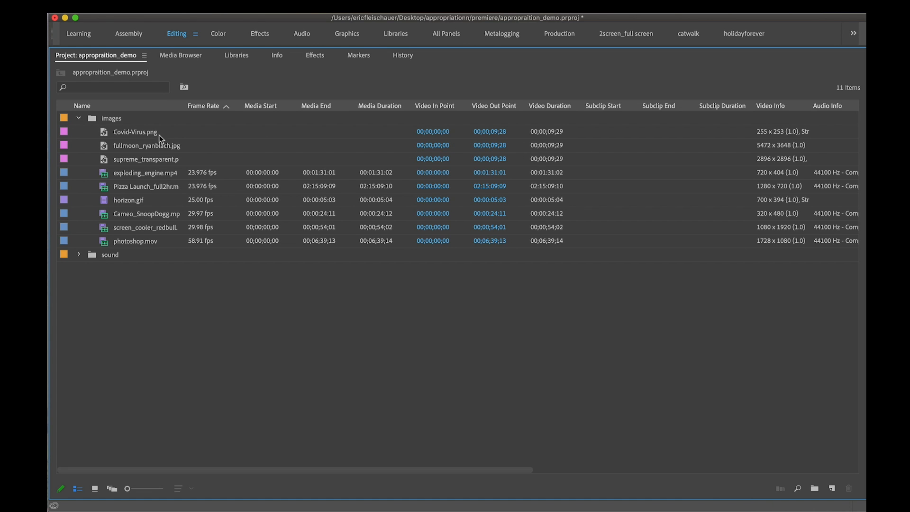
{"action": "left_click", "coordinate": [169, 160]}
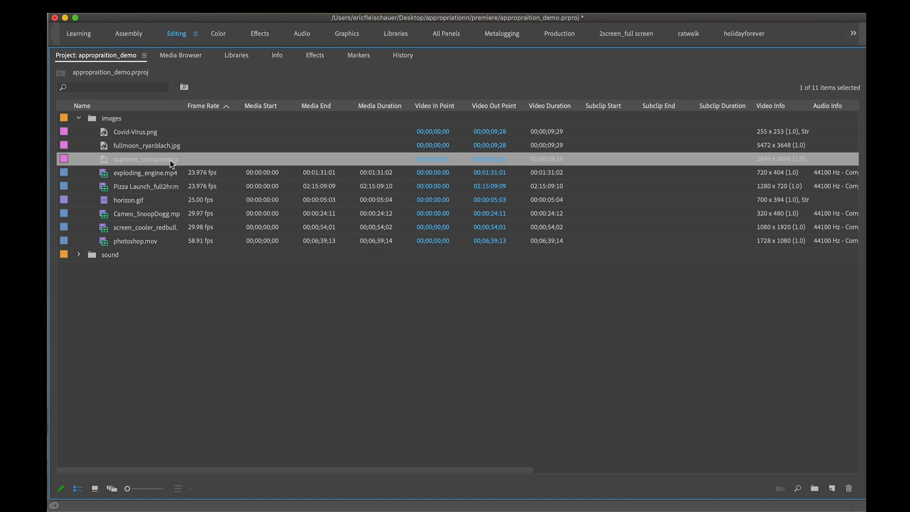
{"action": "left_click", "coordinate": [762, 134]}
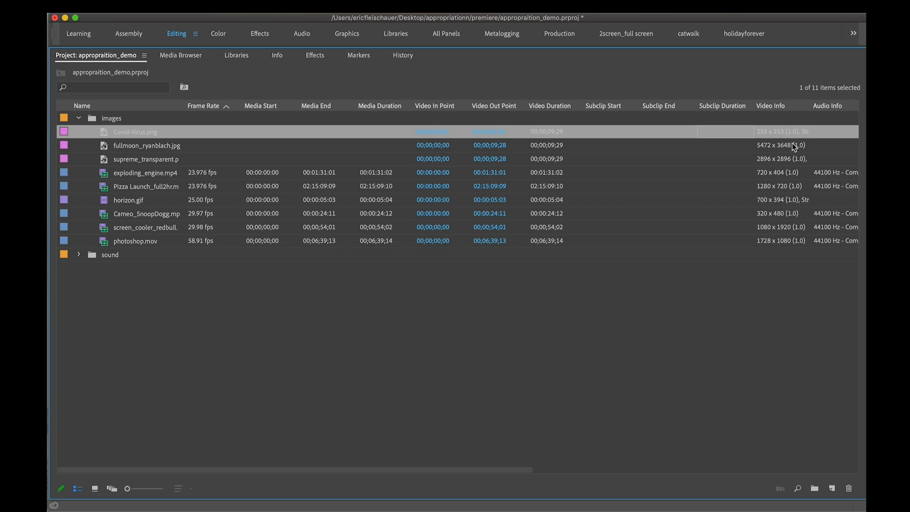
{"action": "left_click", "coordinate": [121, 174]}
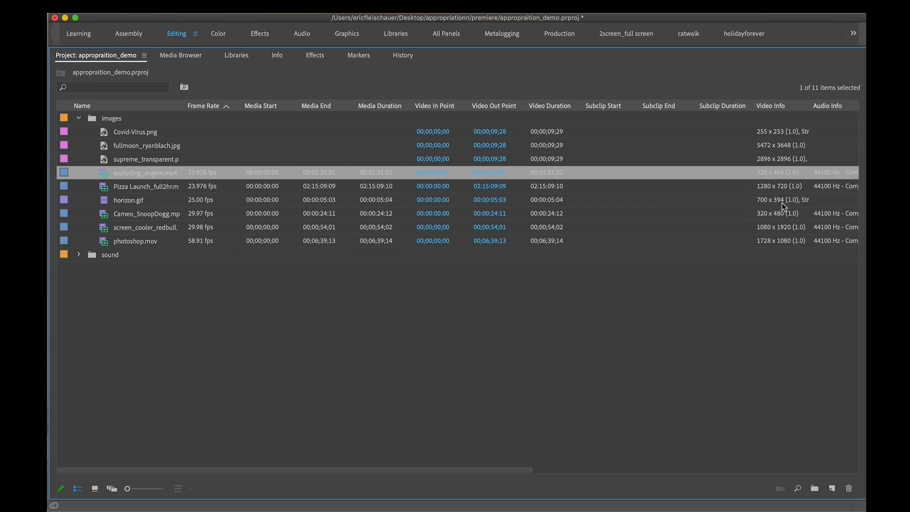
{"action": "left_click", "coordinate": [780, 214]}
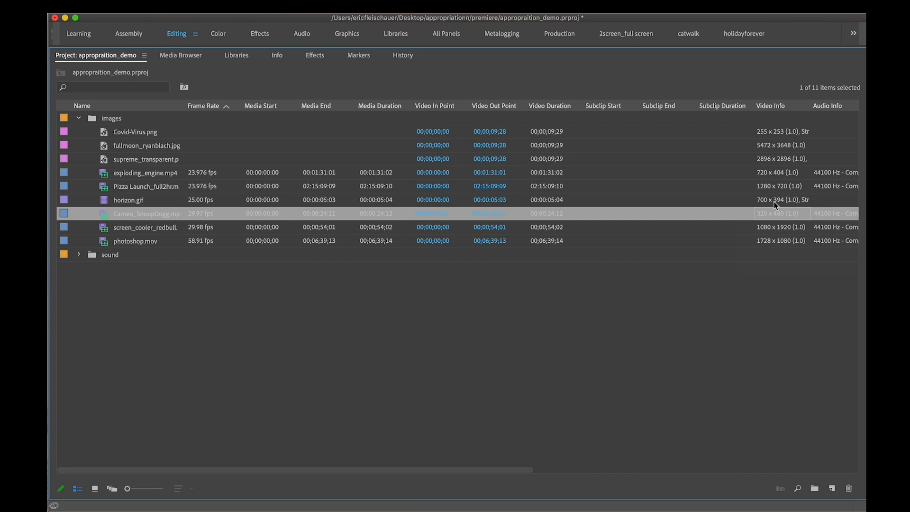
{"action": "left_click", "coordinate": [775, 203]}
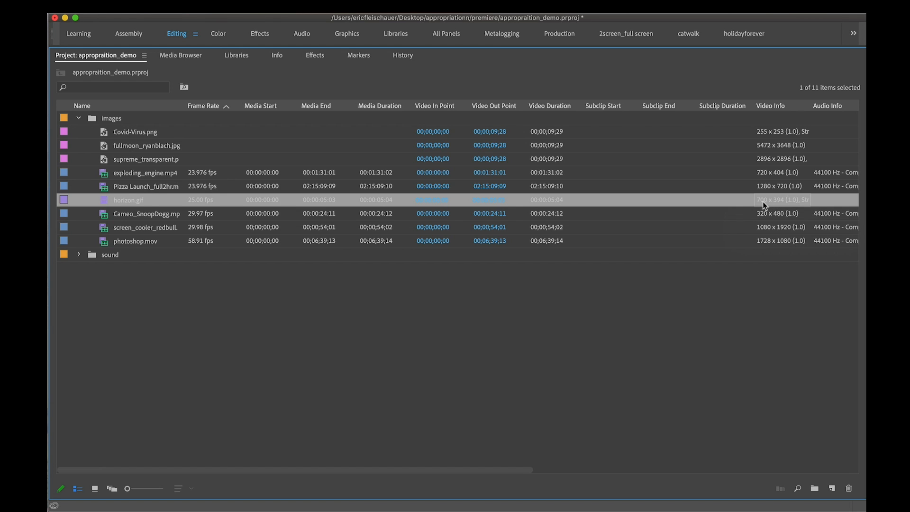
{"action": "left_click", "coordinate": [768, 230]}
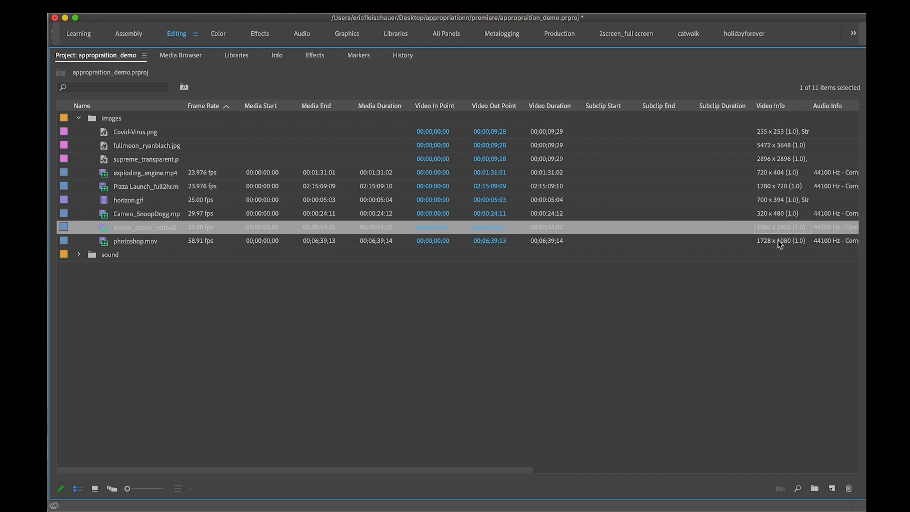
{"action": "left_click", "coordinate": [775, 242]}
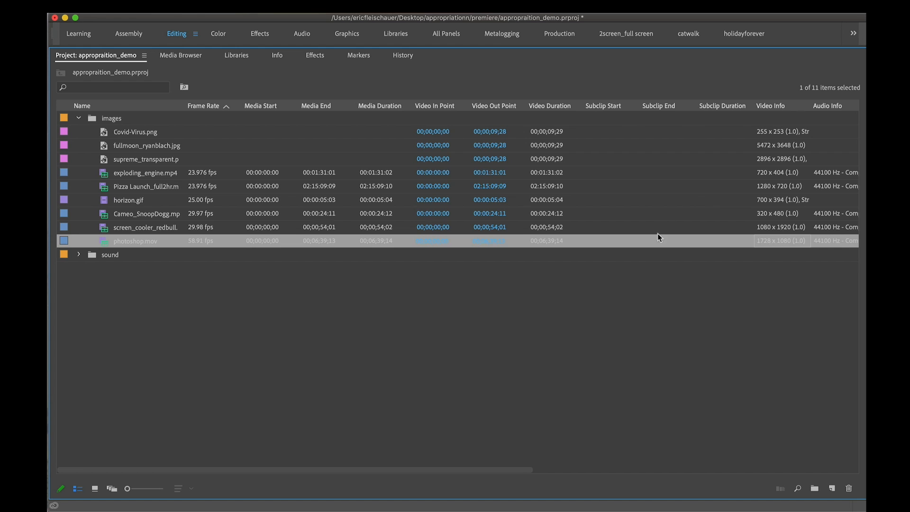
{"action": "left_click", "coordinate": [608, 269]}
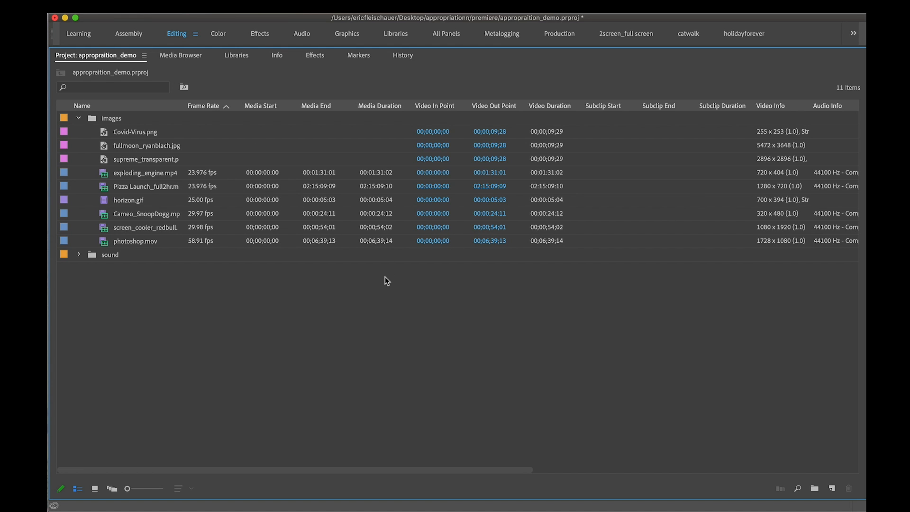
{"action": "key", "text": "grave"}
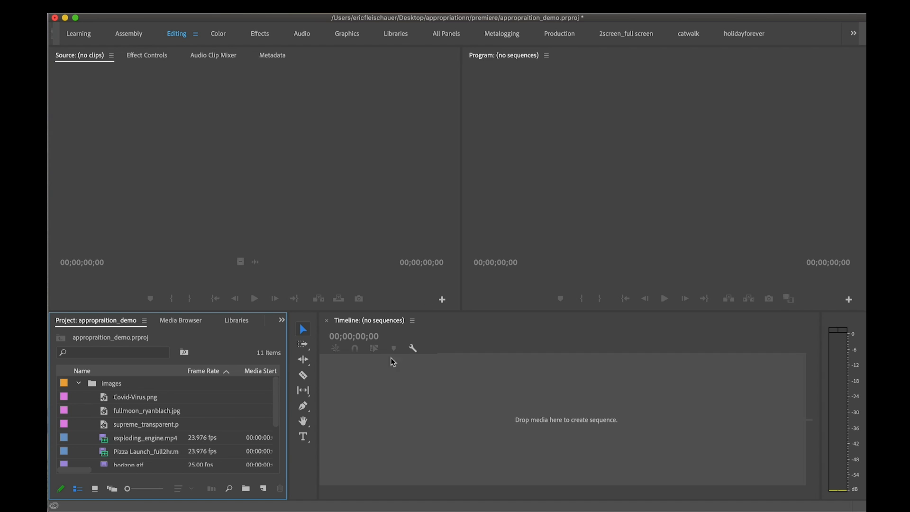
Start a new sequence and examine the DV - NTSC Standard 48kHz preset's description
{"action": "left_click", "coordinate": [516, 394]}
{"action": "left_click", "coordinate": [145, 8]}
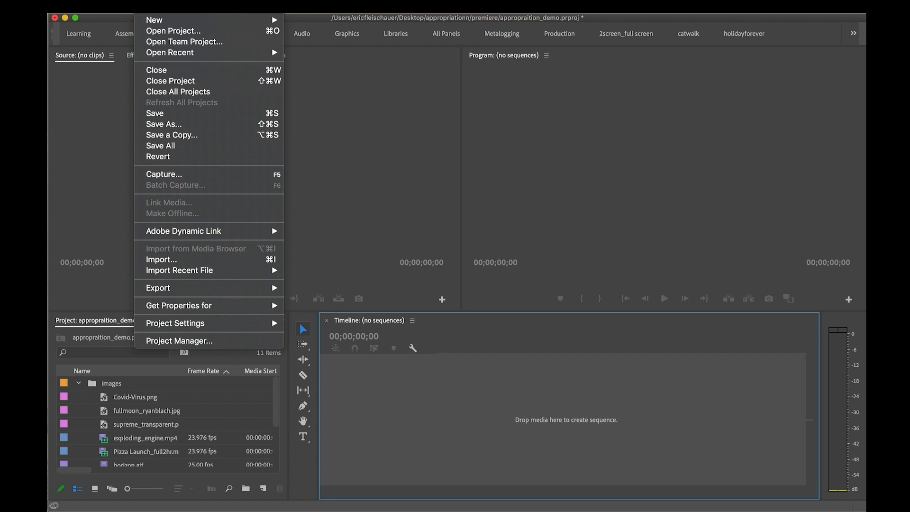
{"action": "mouse_move", "coordinate": [149, 20]}
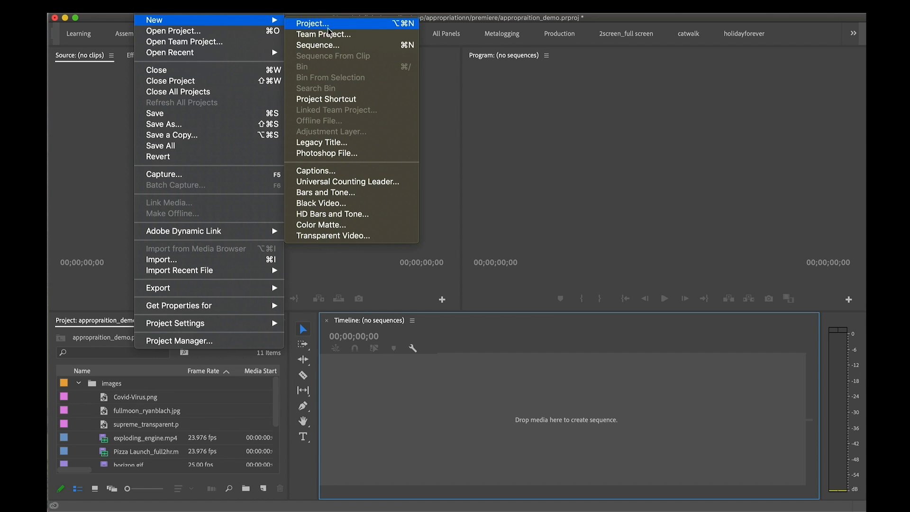
{"action": "left_click", "coordinate": [336, 45]}
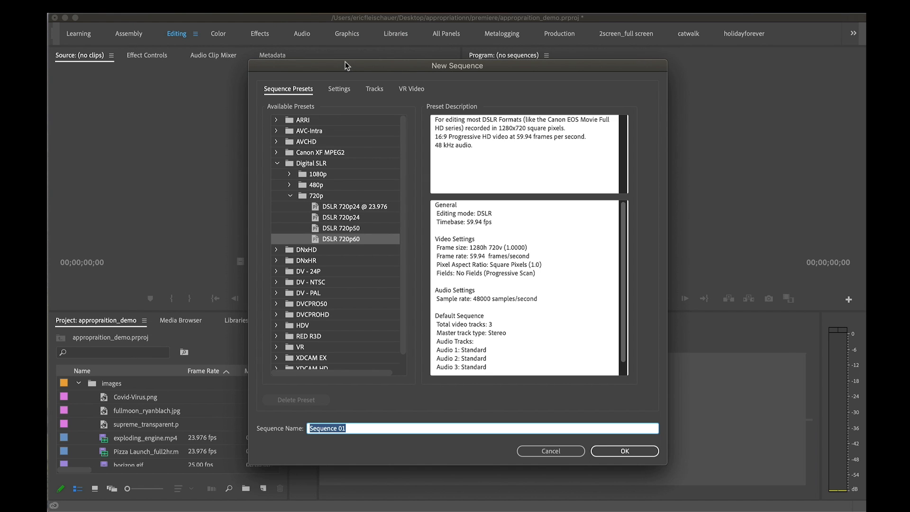
{"action": "left_click_drag", "start_coordinate": [345, 63], "coordinate": [251, 53]}
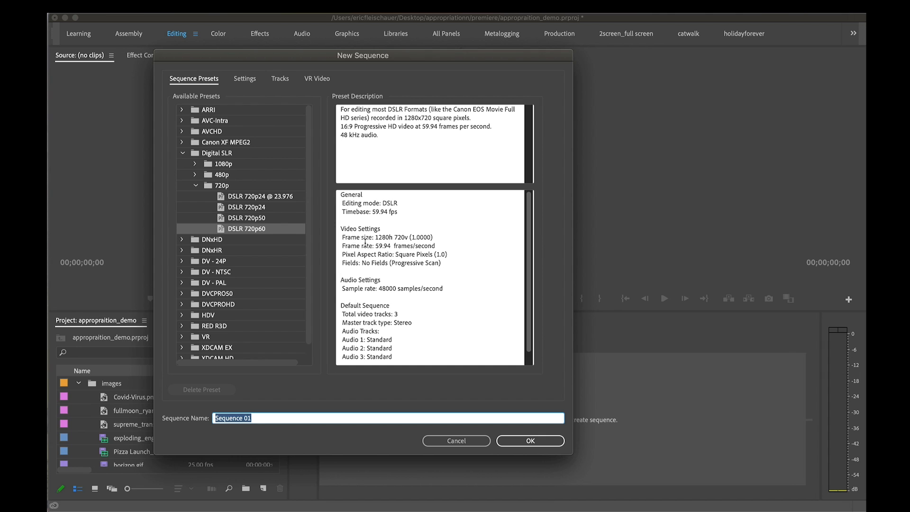
{"action": "left_click", "coordinate": [196, 185]}
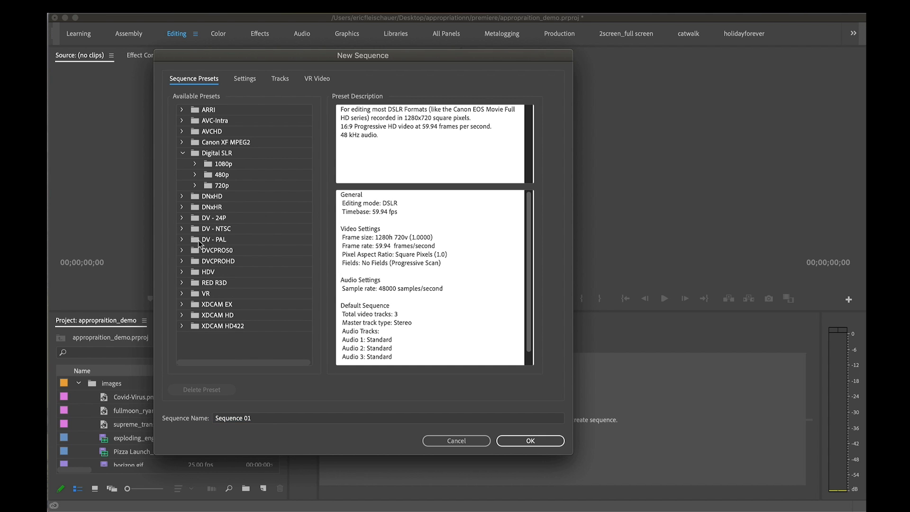
{"action": "left_click", "coordinate": [180, 229]}
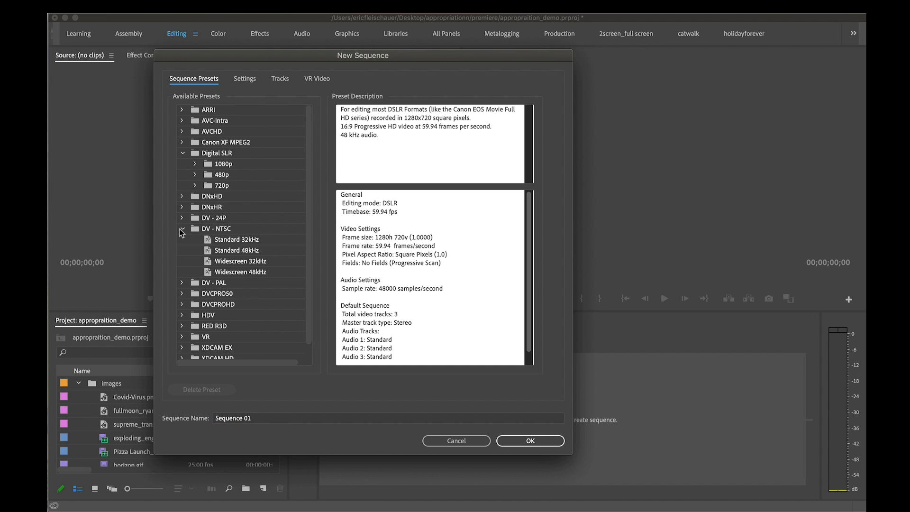
{"action": "left_click", "coordinate": [204, 252]}
{"action": "left_click", "coordinate": [204, 251]}
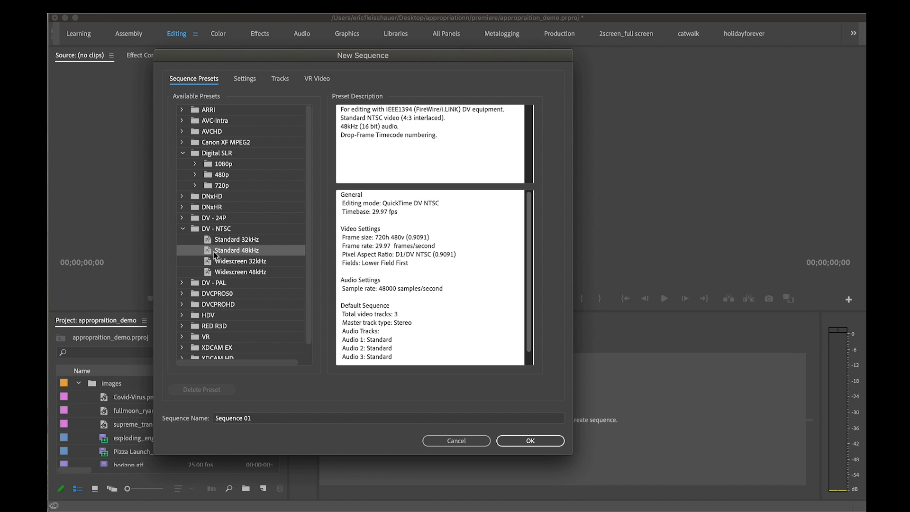
{"action": "left_click", "coordinate": [183, 228]}
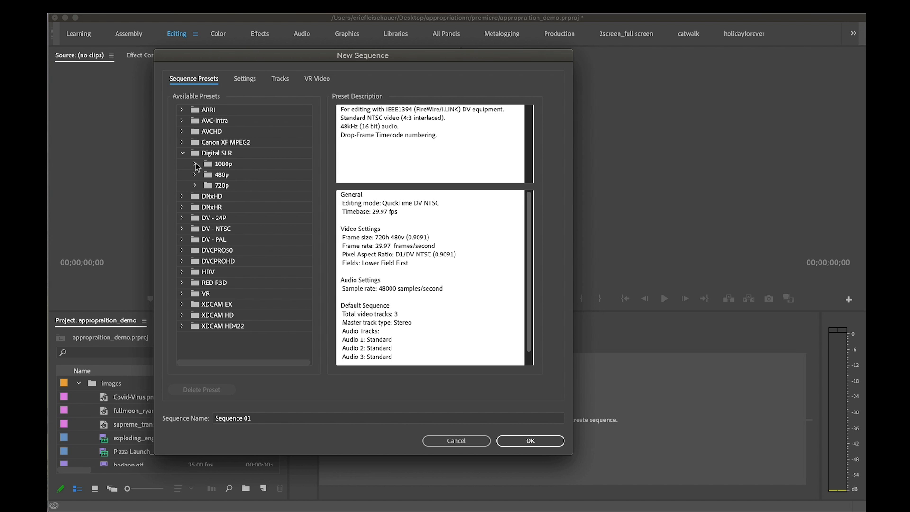
Create a sequence named "720 appropriation" from the Digital SLR preset DSLR 720p60
{"action": "left_click", "coordinate": [196, 186]}
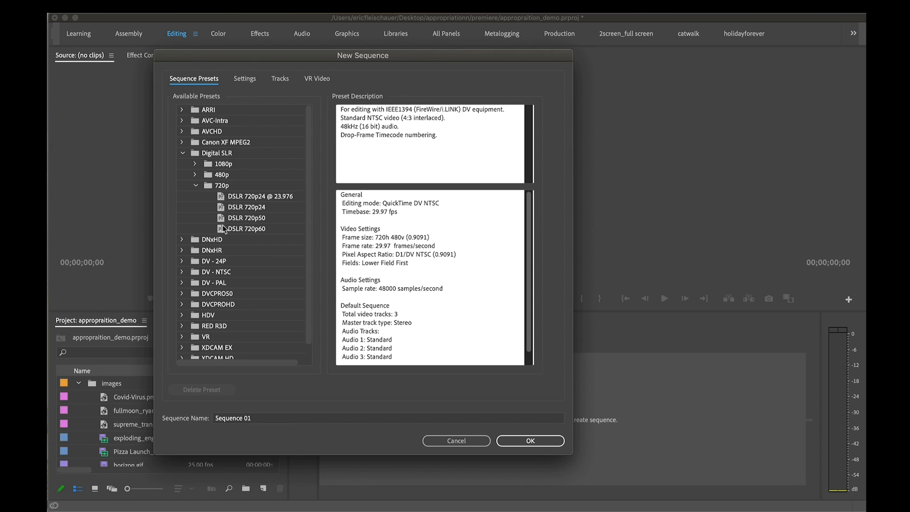
{"action": "left_click", "coordinate": [238, 230]}
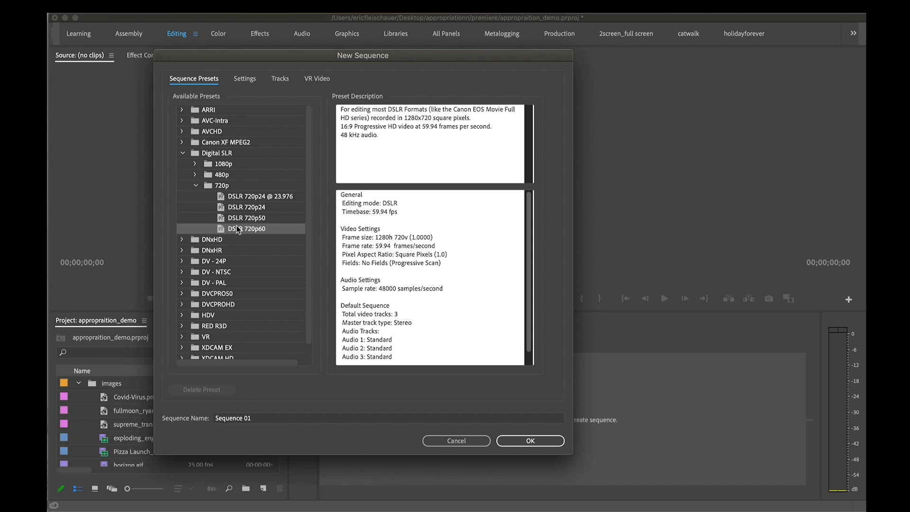
{"action": "left_click", "coordinate": [233, 198]}
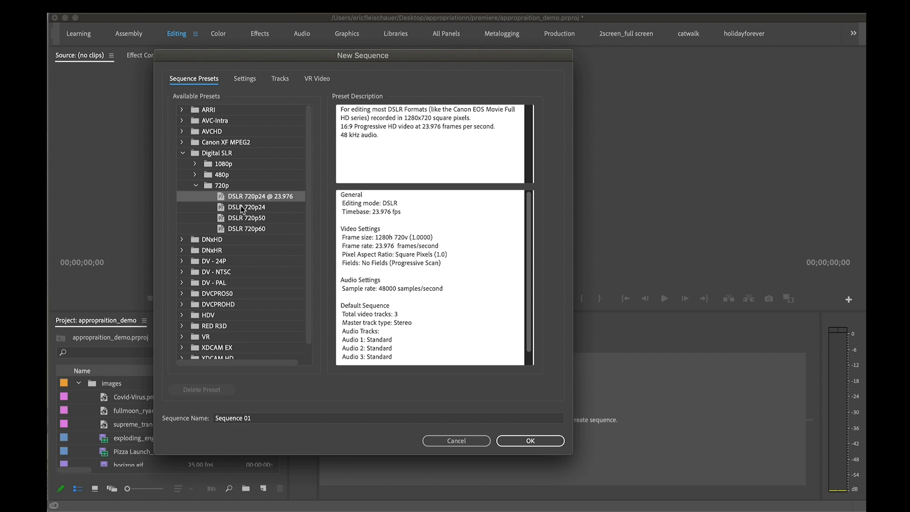
{"action": "left_click", "coordinate": [227, 231]}
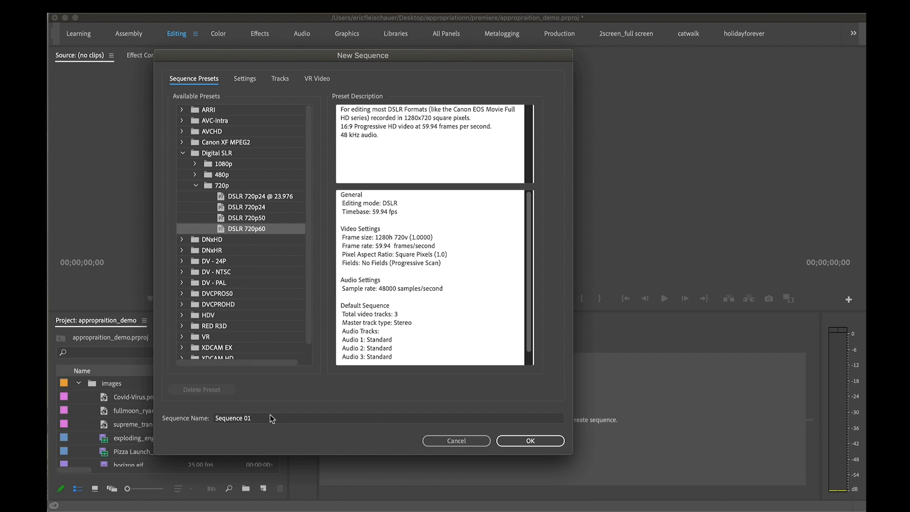
{"action": "left_click_drag", "start_coordinate": [270, 416], "coordinate": [242, 414]}
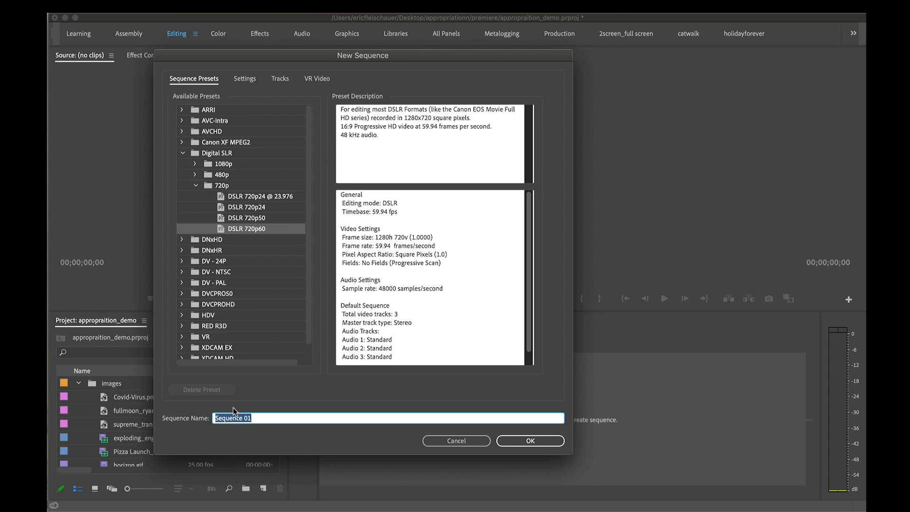
{"action": "key", "text": "BackSpace"}
{"action": "type", "text": "720 appropriation"}
{"action": "left_click", "coordinate": [530, 440]}
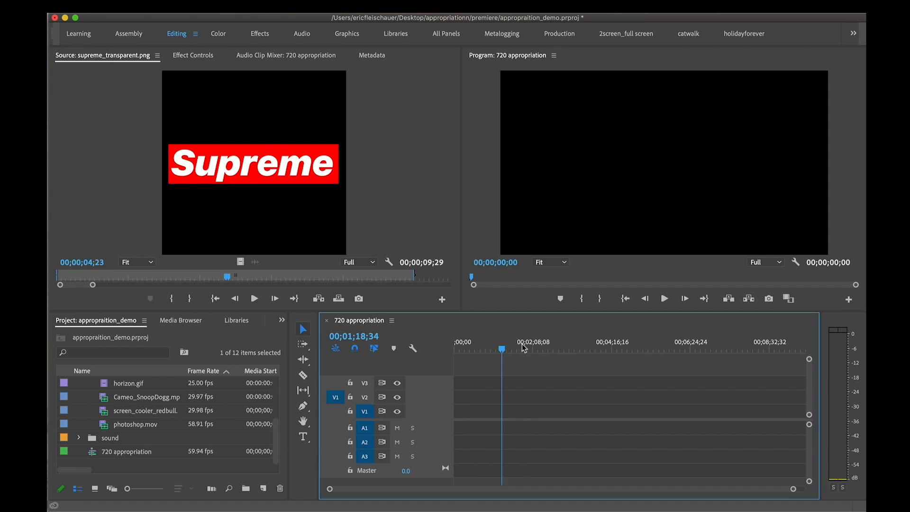
Load photoshop.mov in the Source monitor and scrub through it to about 00;03;18;08 to preview the footage
{"action": "left_click_drag", "start_coordinate": [522, 348], "coordinate": [488, 347]}
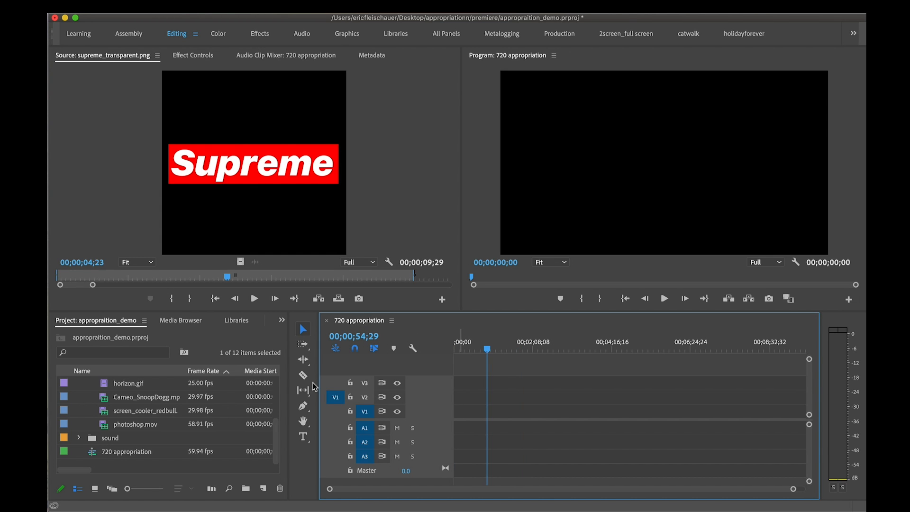
{"action": "double_click", "coordinate": [105, 428]}
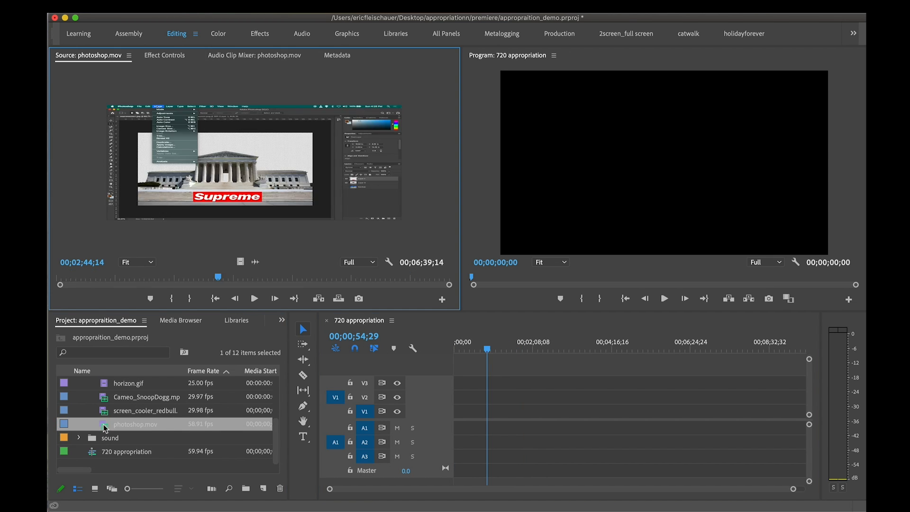
{"action": "left_click_drag", "start_coordinate": [121, 279], "coordinate": [227, 275]}
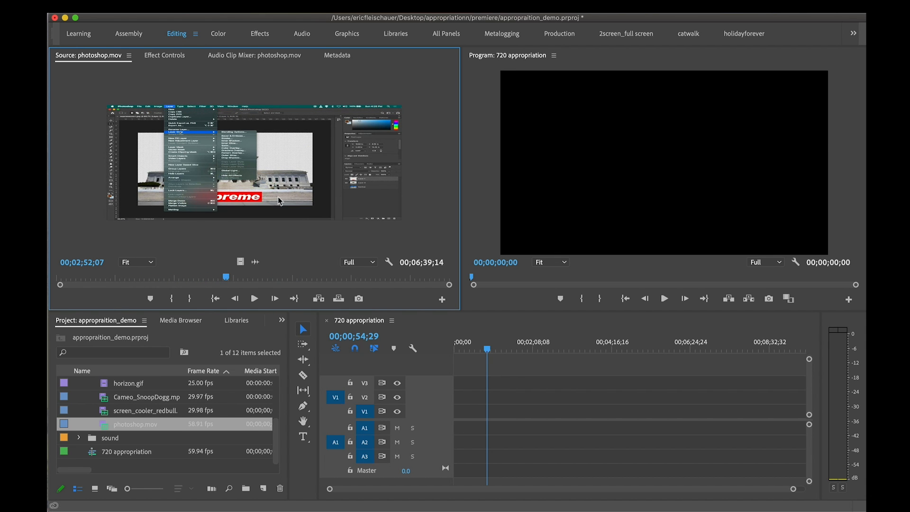
{"action": "key", "text": "grave"}
{"action": "key", "text": "grave"}
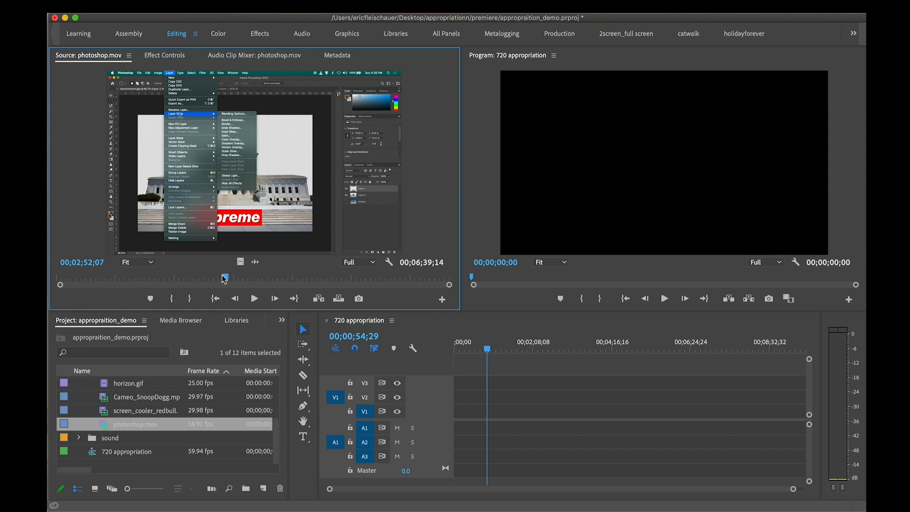
{"action": "left_click_drag", "start_coordinate": [228, 279], "coordinate": [252, 280]}
Place photoshop.mov near the start of tracks V1 and A1, keeping the existing sequence settings
{"action": "left_click_drag", "start_coordinate": [106, 428], "coordinate": [473, 411]}
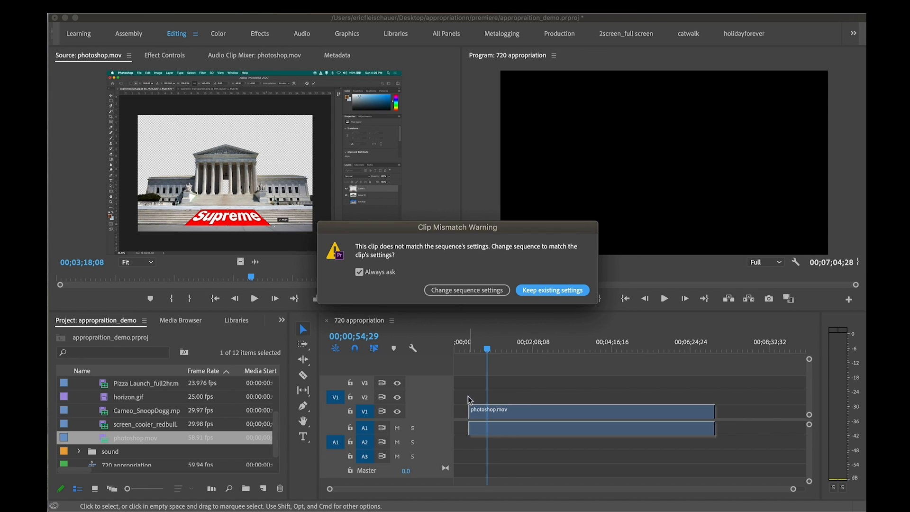
{"action": "left_click_drag", "start_coordinate": [541, 225], "coordinate": [520, 178]}
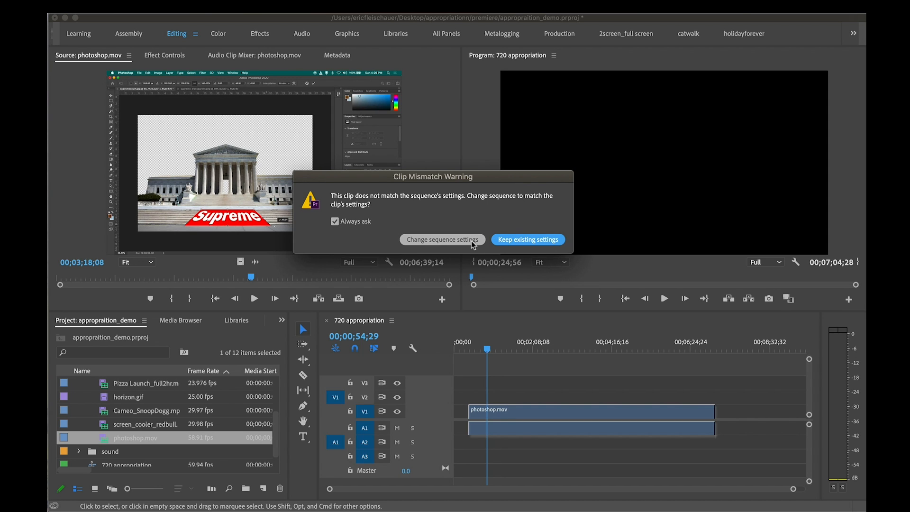
{"action": "left_click", "coordinate": [534, 243]}
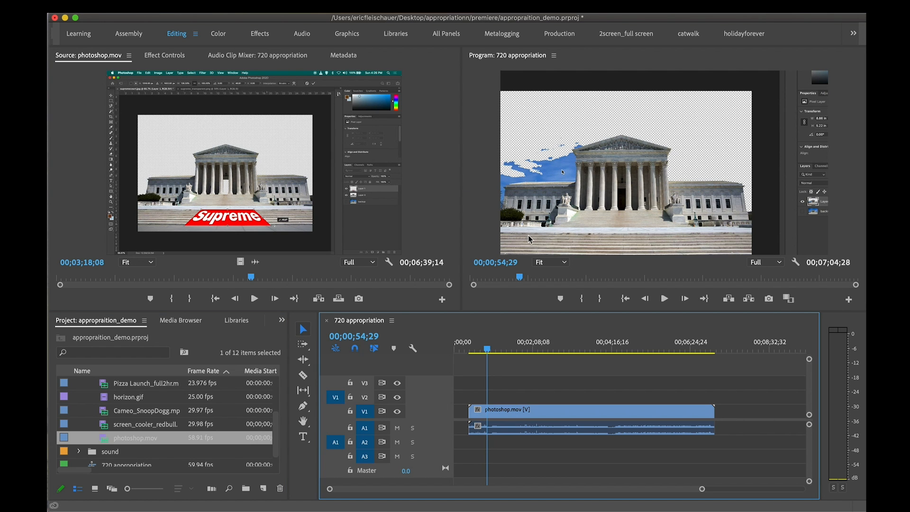
Examine the 720 appropriation sequence's settings, including its editing mode and timebase, and leave them without making changes
{"action": "left_click", "coordinate": [511, 351]}
{"action": "left_click", "coordinate": [523, 351]}
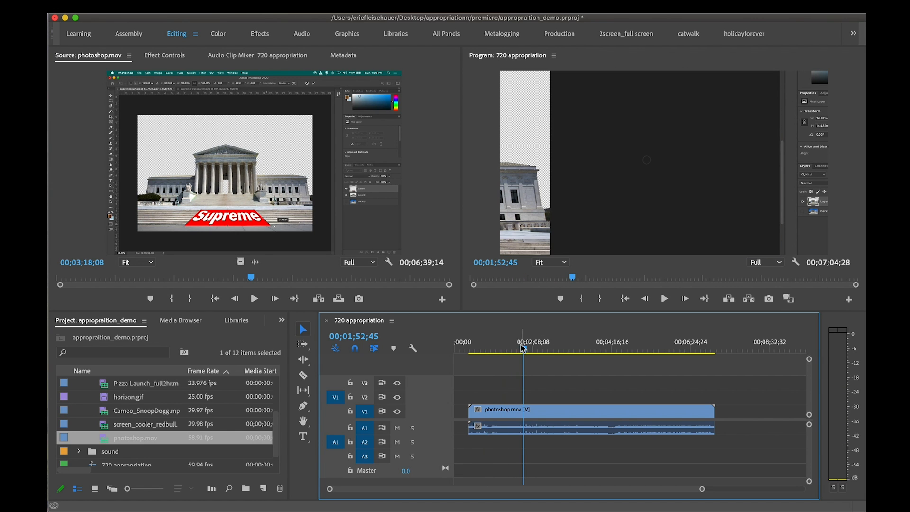
{"action": "left_click", "coordinate": [223, 14]}
{"action": "left_click", "coordinate": [228, 20]}
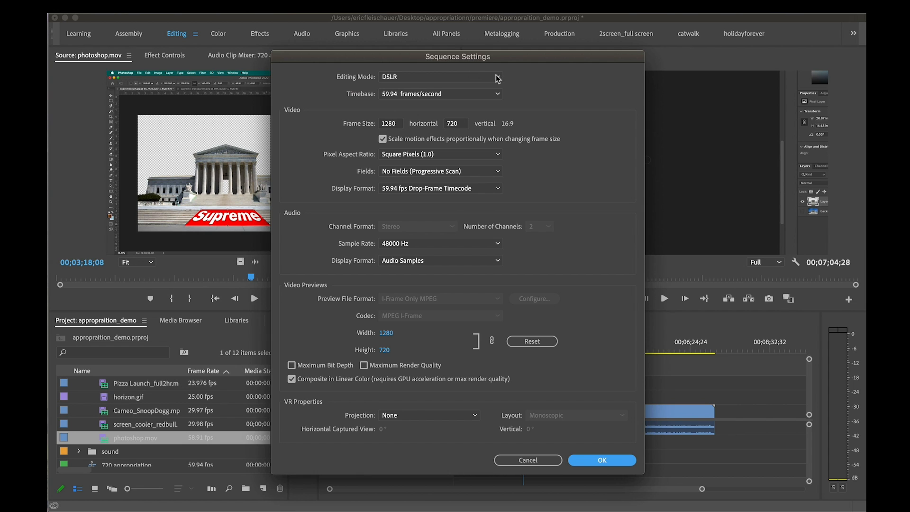
{"action": "left_click", "coordinate": [499, 79]}
{"action": "left_click", "coordinate": [497, 79]}
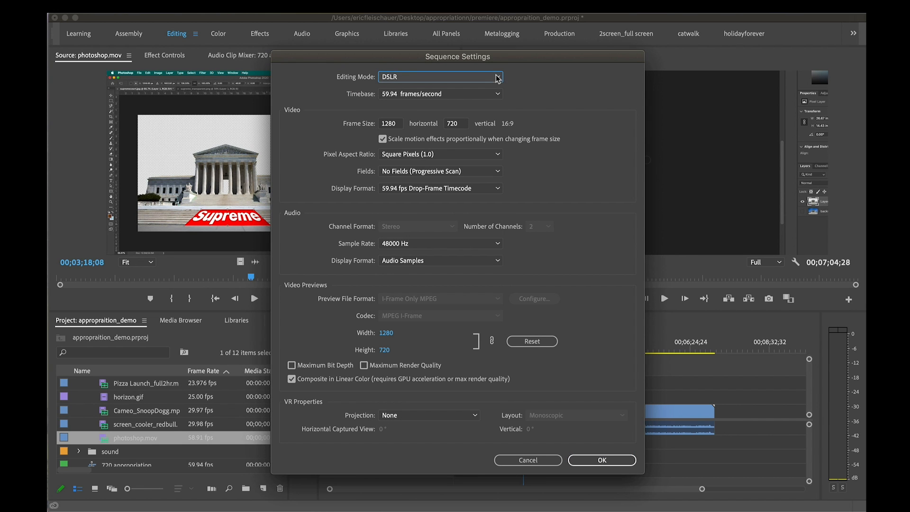
{"action": "left_click", "coordinate": [496, 94]}
{"action": "left_click", "coordinate": [496, 96]}
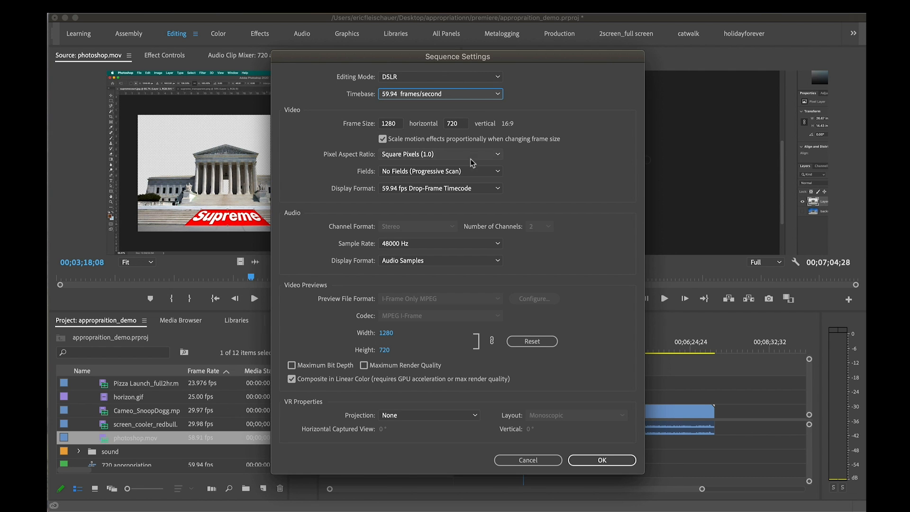
{"action": "left_click", "coordinate": [530, 460]}
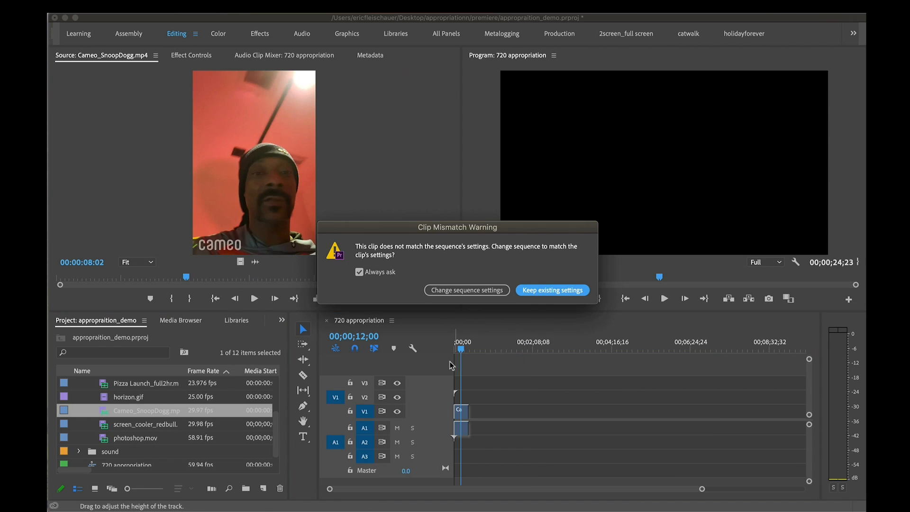
Place Cameo_SnoopDogg.mp4 at the start of tracks V1 and A1, keeping the existing sequence settings, and preview it at about 00;00;09;14
{"action": "left_click", "coordinate": [535, 291]}
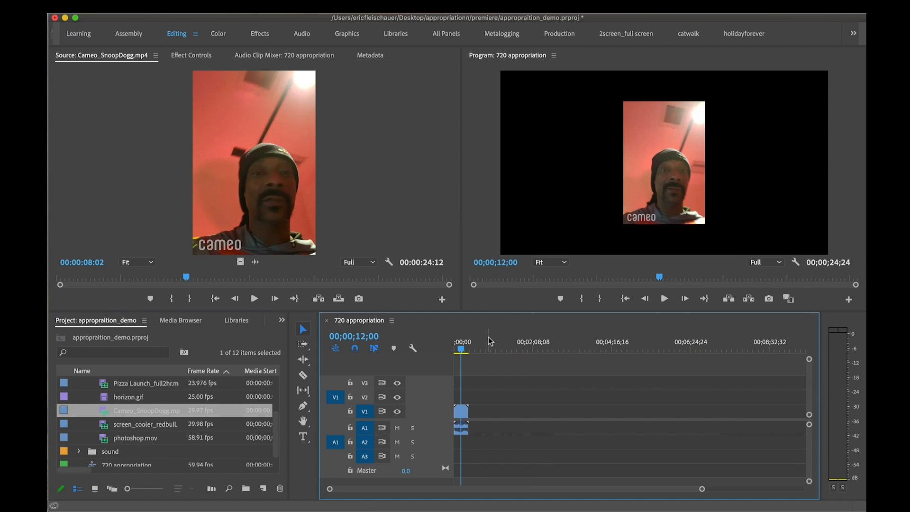
{"action": "left_click", "coordinate": [463, 349]}
{"action": "left_click_drag", "start_coordinate": [464, 350], "coordinate": [462, 350]}
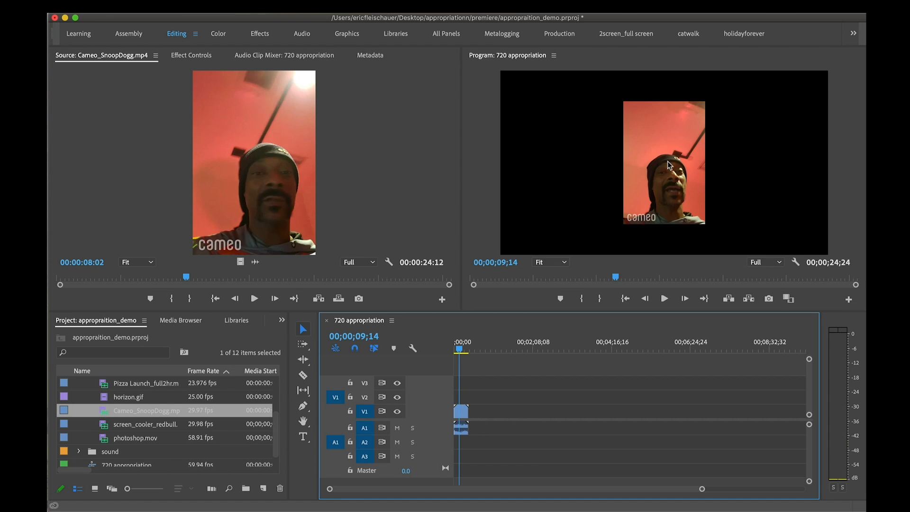
Examine the Cameo_SnoopDogg.mp4 metadata columns in the project list through Video Duration, and preview the clip in the sequence
{"action": "scroll", "coordinate": [204, 410], "scroll_direction": "up", "scroll_amount": 1}
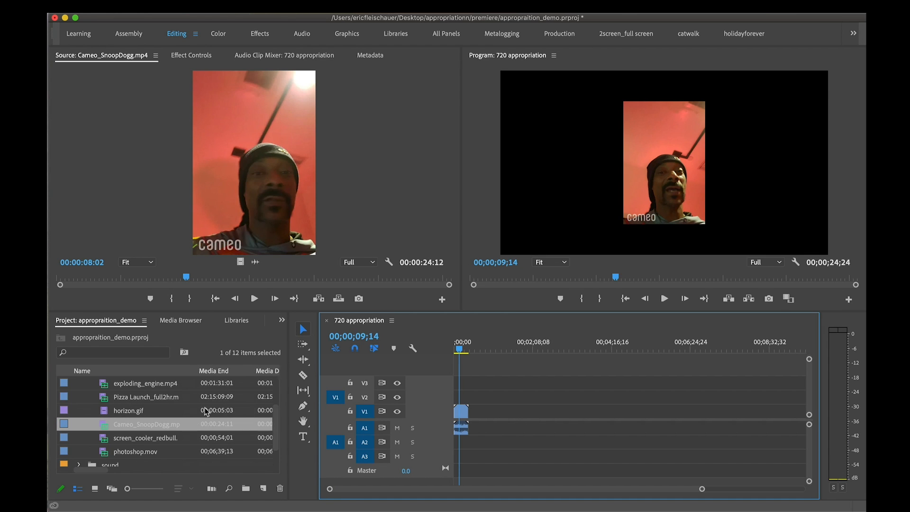
{"action": "scroll", "coordinate": [205, 410], "scroll_direction": "down", "scroll_amount": 1}
{"action": "scroll", "coordinate": [204, 411], "scroll_direction": "right", "scroll_amount": 3}
{"action": "scroll", "coordinate": [207, 412], "scroll_direction": "right", "scroll_amount": 4}
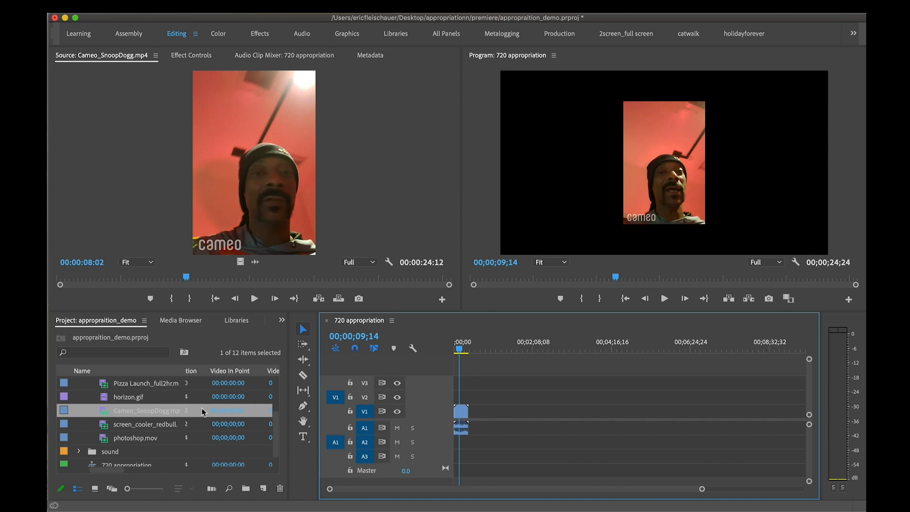
{"action": "scroll", "coordinate": [209, 413], "scroll_direction": "down", "scroll_amount": 1}
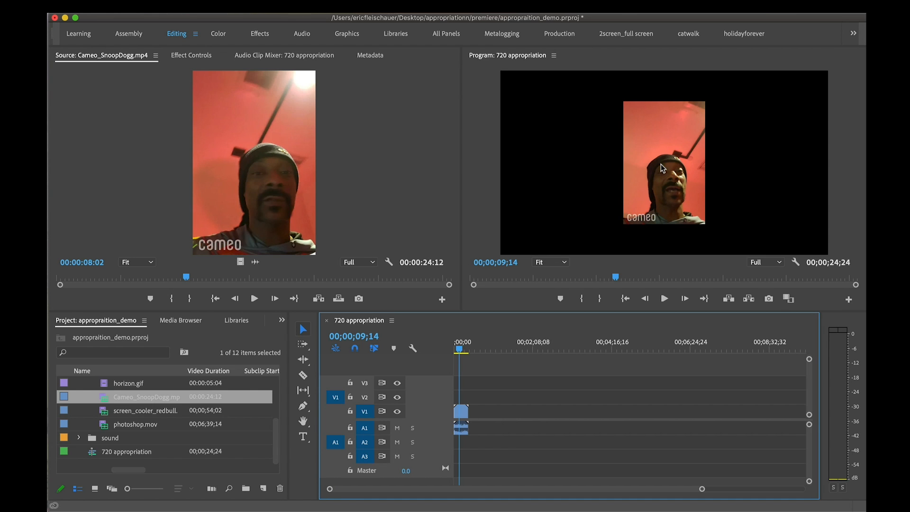
{"action": "left_click", "coordinate": [462, 351]}
{"action": "left_click_drag", "start_coordinate": [463, 351], "coordinate": [460, 351]}
Try scaling the Cameo_SnoopDogg.mp4 clip on V1 to 128 and setting its horizontal position to 280 in its Motion properties
{"action": "left_click", "coordinate": [461, 412]}
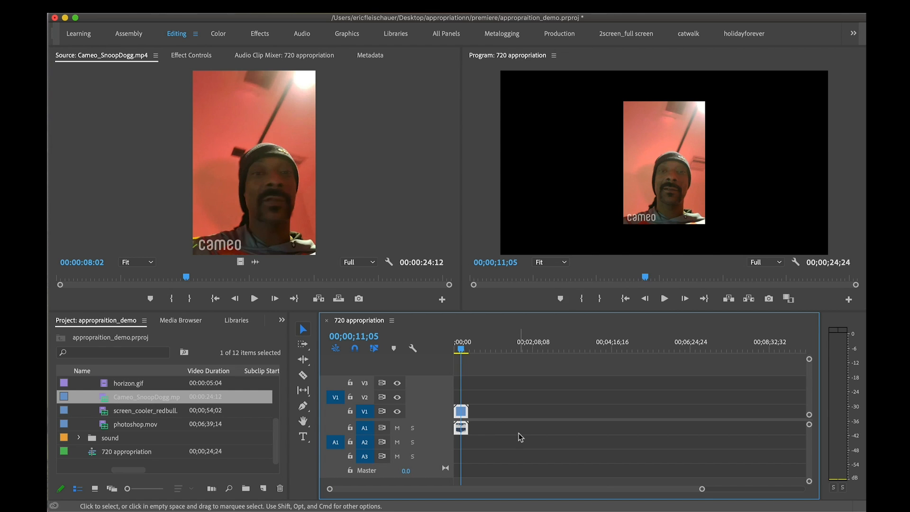
{"action": "key", "text": "equal"}
{"action": "key", "text": "equal"}
{"action": "left_click_drag", "start_coordinate": [482, 350], "coordinate": [479, 348]}
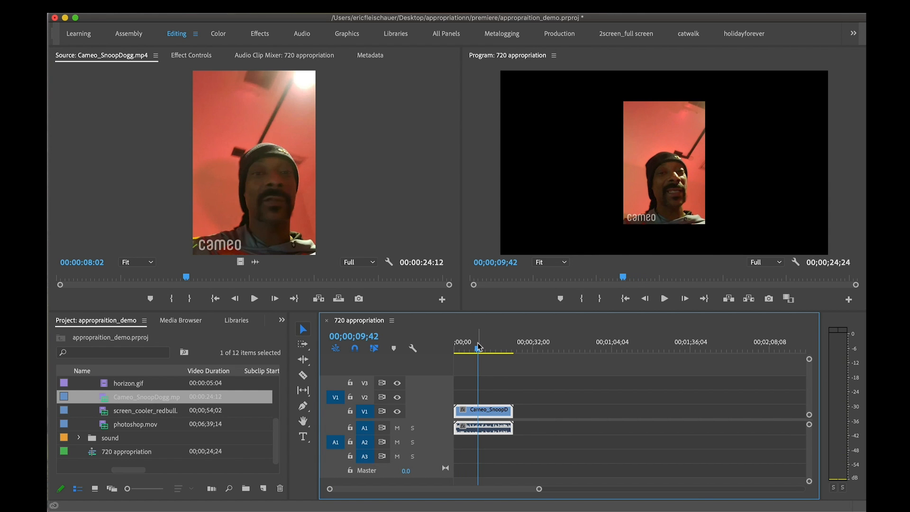
{"action": "double_click", "coordinate": [496, 410]}
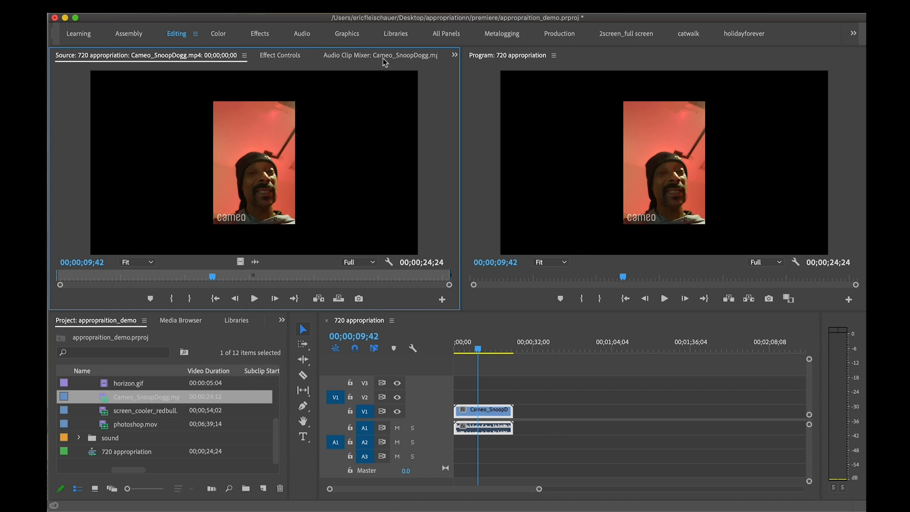
{"action": "left_click", "coordinate": [286, 57]}
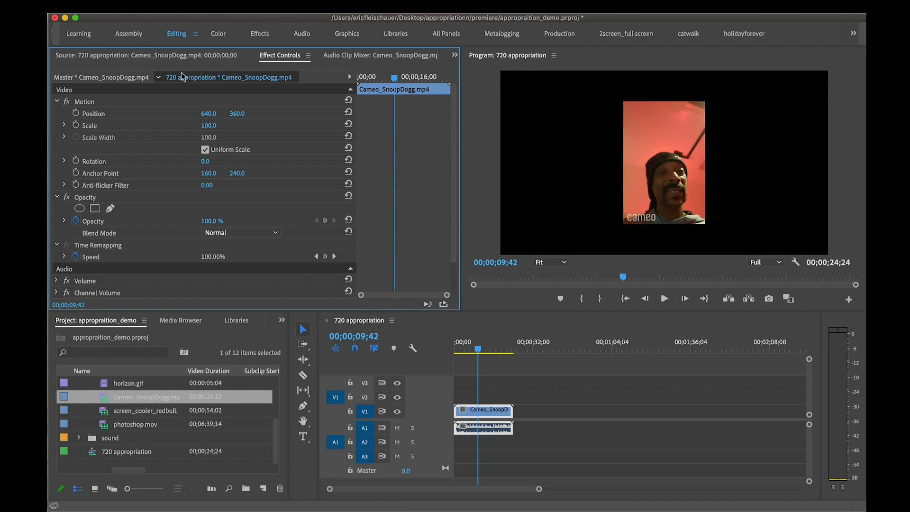
{"action": "left_click", "coordinate": [97, 102]}
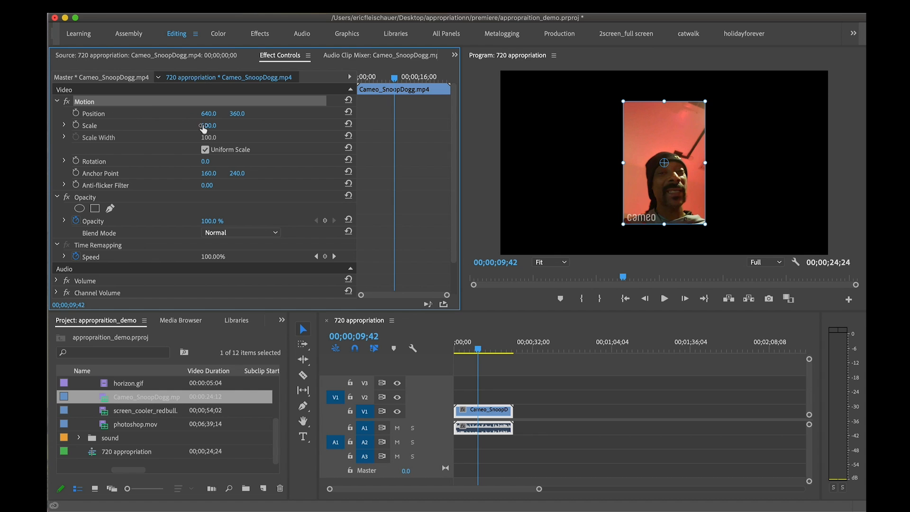
{"action": "left_click_drag", "start_coordinate": [208, 126], "coordinate": [41, 114]}
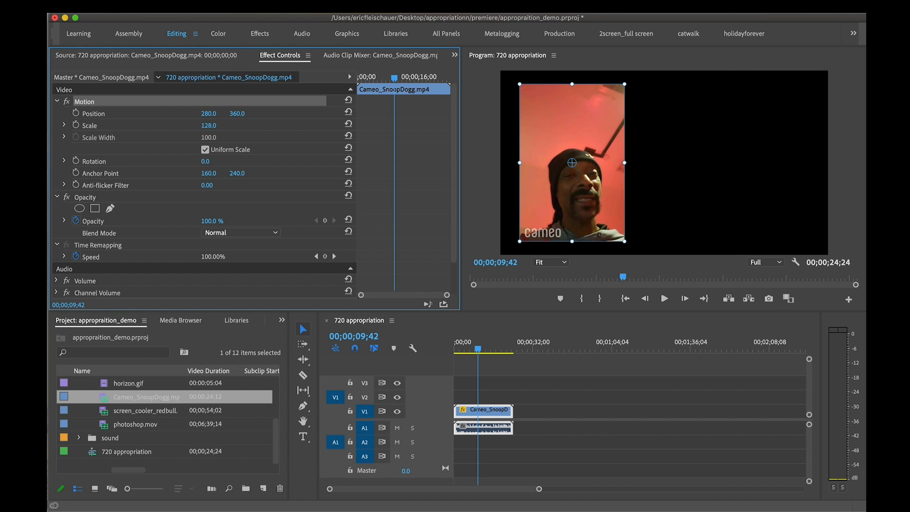
Try setting the Cameo clip's vertical position to 415, and reposition it freehand in the frame to about 691, 368
{"action": "left_click_drag", "start_coordinate": [238, 119], "coordinate": [264, 118]}
{"action": "left_click", "coordinate": [172, 138]}
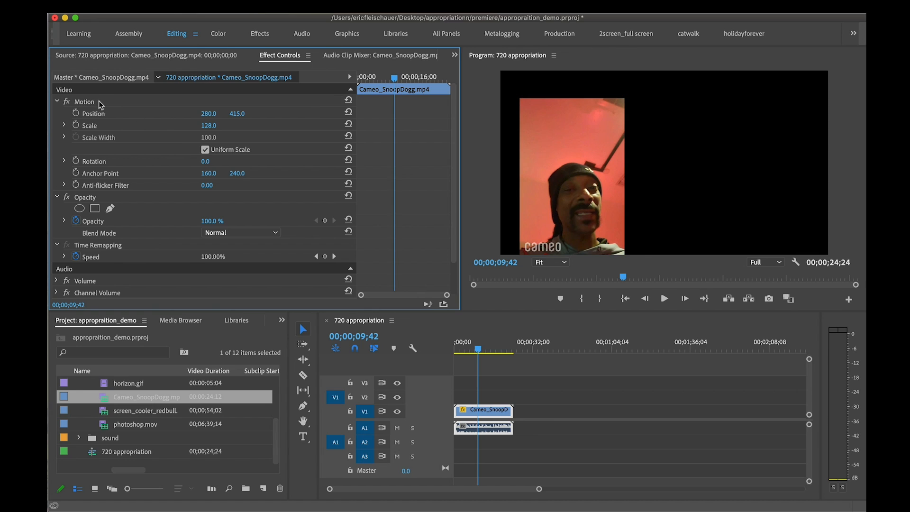
{"action": "left_click", "coordinate": [90, 103]}
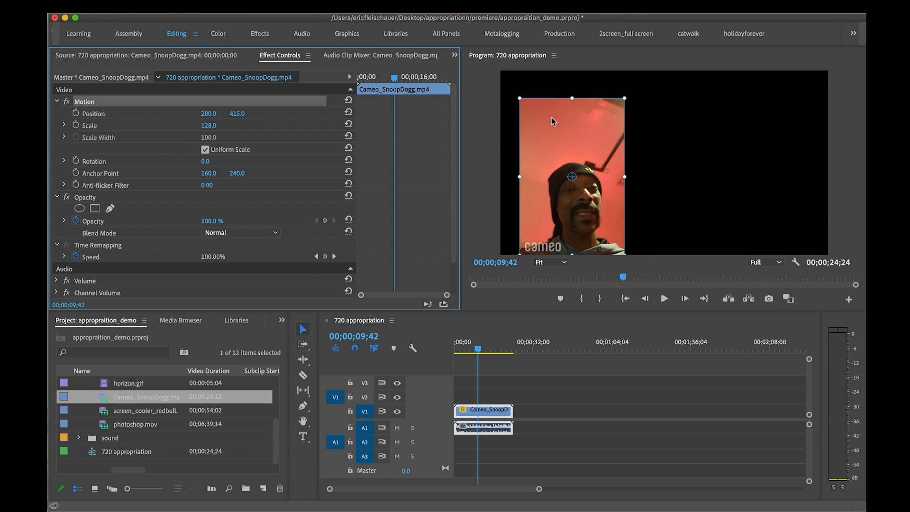
{"action": "left_click_drag", "start_coordinate": [569, 121], "coordinate": [658, 109]}
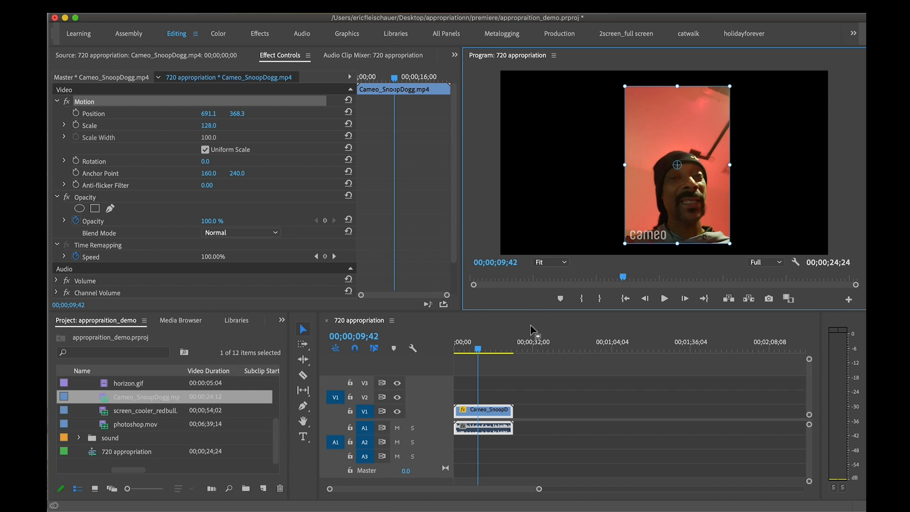
{"action": "left_click", "coordinate": [524, 359]}
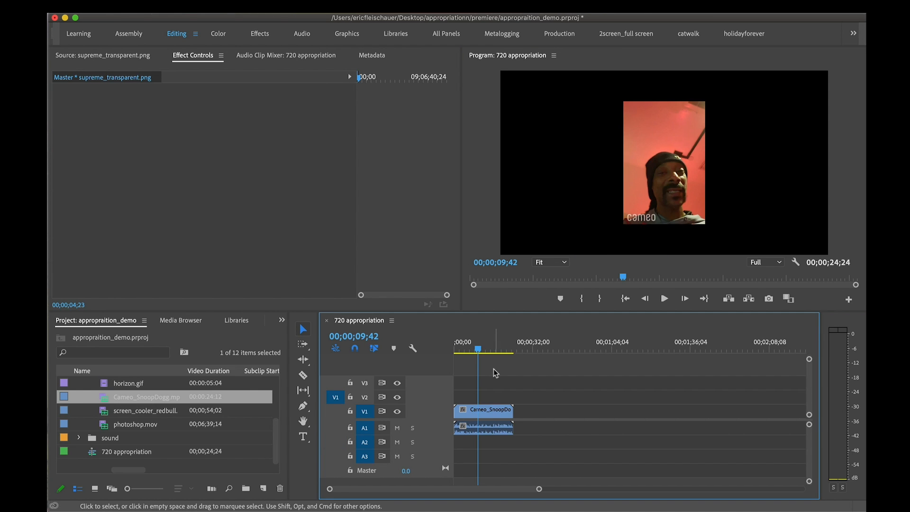
Fit the Cameo_SnoopDogg.mp4 clip on V1 to the sequence frame using Set to Frame Size
{"action": "left_click", "coordinate": [480, 352]}
{"action": "left_click_drag", "start_coordinate": [480, 352], "coordinate": [483, 351]}
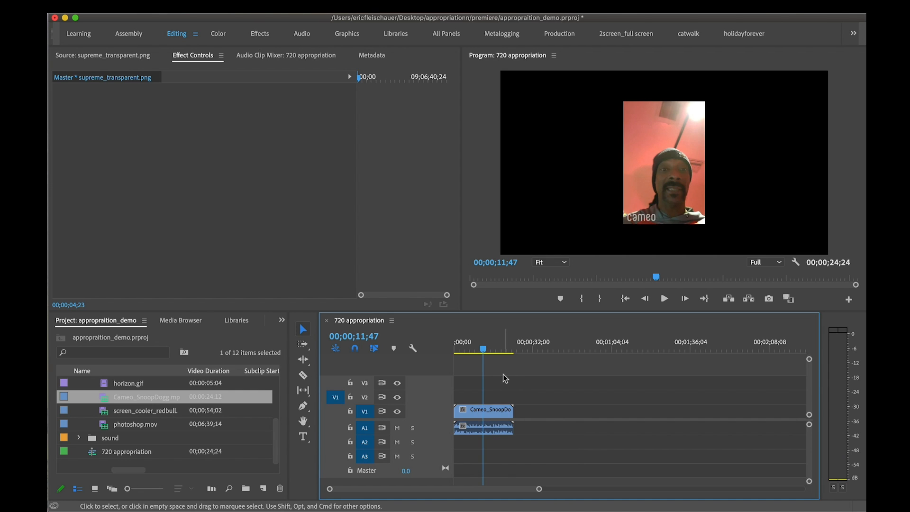
{"action": "left_click", "coordinate": [486, 351]}
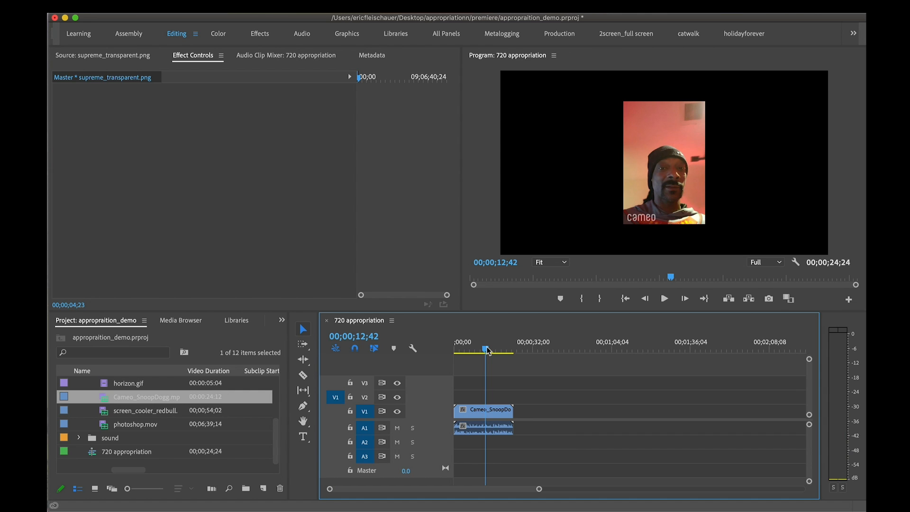
{"action": "right_click", "coordinate": [496, 411]}
{"action": "scroll", "coordinate": [530, 440], "scroll_direction": "down", "scroll_amount": 10}
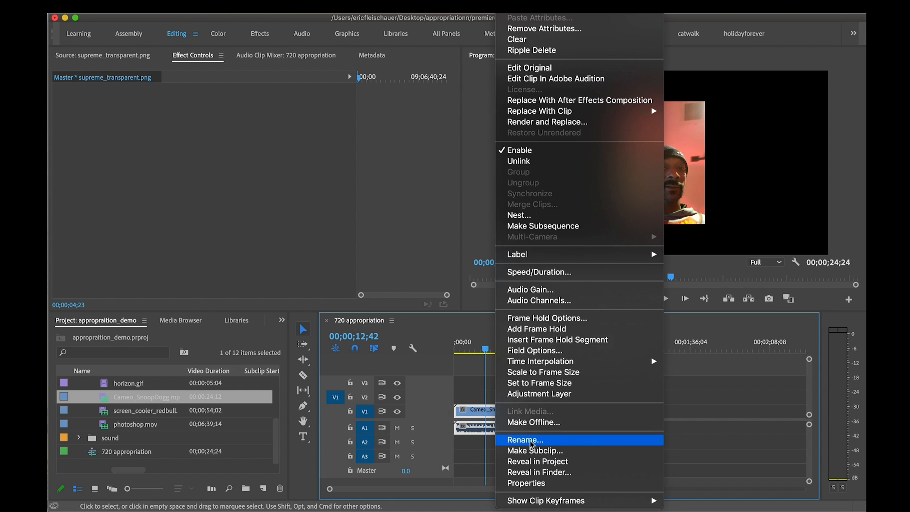
{"action": "scroll", "coordinate": [568, 111], "scroll_direction": "up", "scroll_amount": 1}
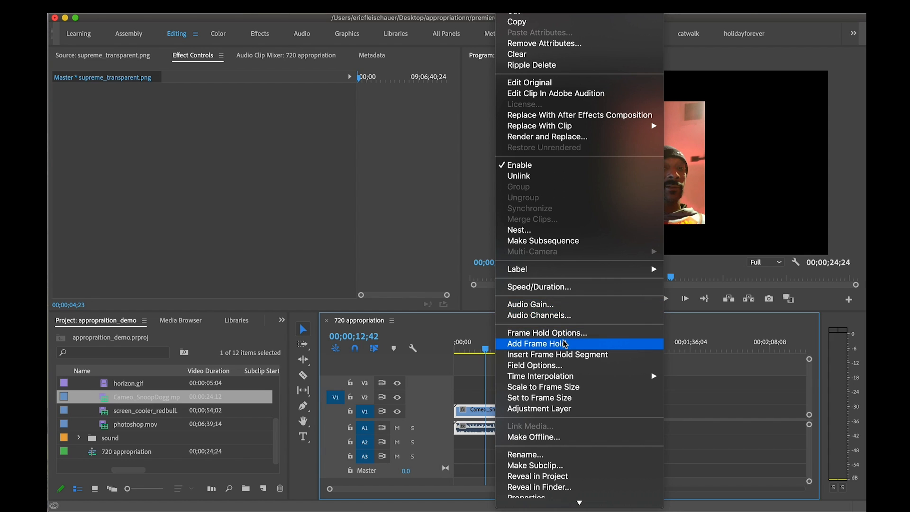
{"action": "left_click", "coordinate": [569, 398]}
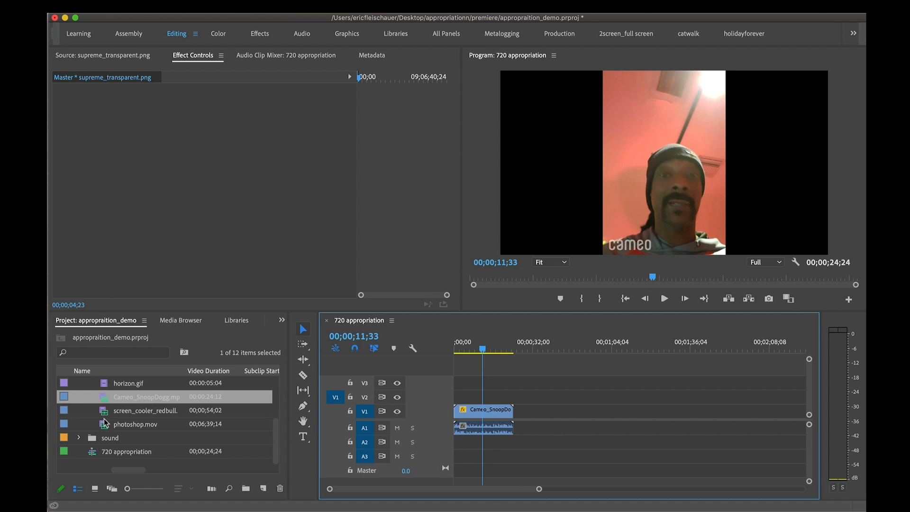
Load photoshop.mov in the Source monitor, scrub to about 00;06;14;19, and place it after the Cameo clip on V1 and A1
{"action": "double_click", "coordinate": [103, 424]}
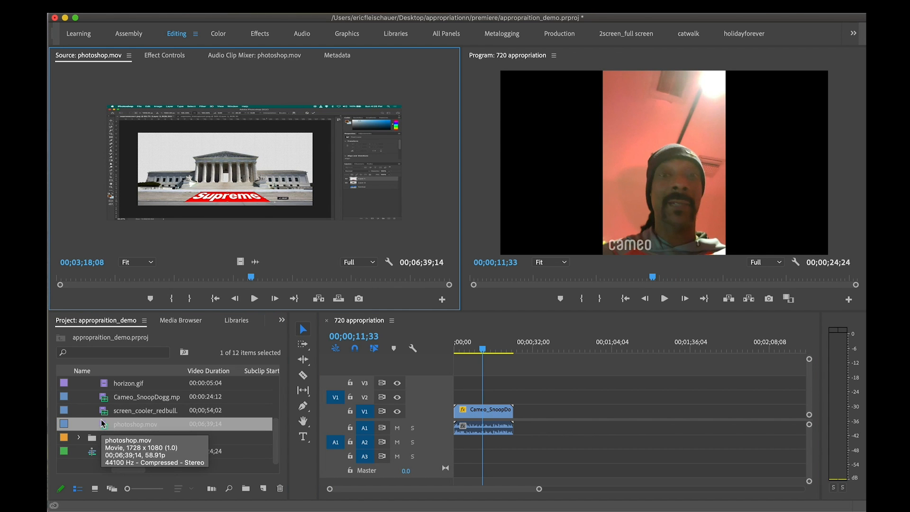
{"action": "left_click_drag", "start_coordinate": [184, 278], "coordinate": [425, 277]}
{"action": "left_click_drag", "start_coordinate": [304, 189], "coordinate": [521, 412]}
{"action": "scroll", "coordinate": [535, 366], "scroll_direction": "right", "scroll_amount": 5}
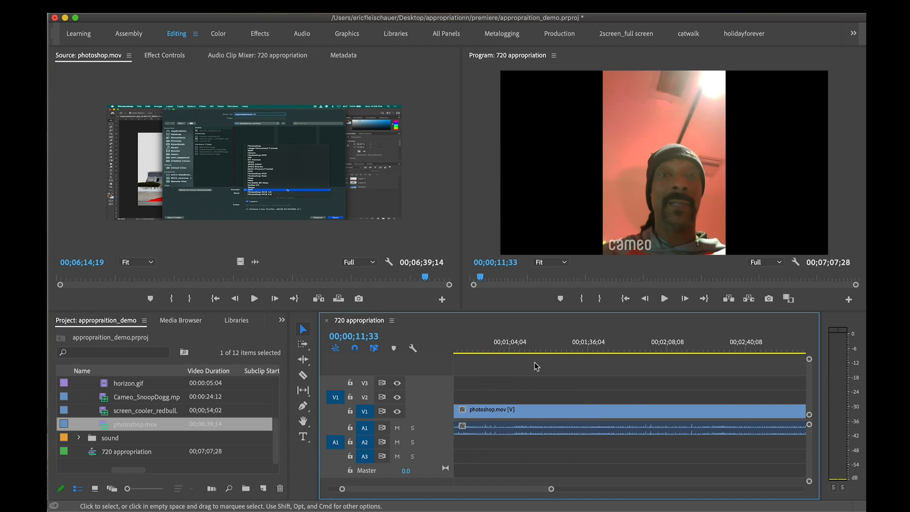
{"action": "scroll", "coordinate": [536, 366], "scroll_direction": "left", "scroll_amount": 2}
Apply Scale to Frame Size to the photoshop.mov clip on V1 and preview the result up to about 00;03;58;29
{"action": "left_click", "coordinate": [568, 350]}
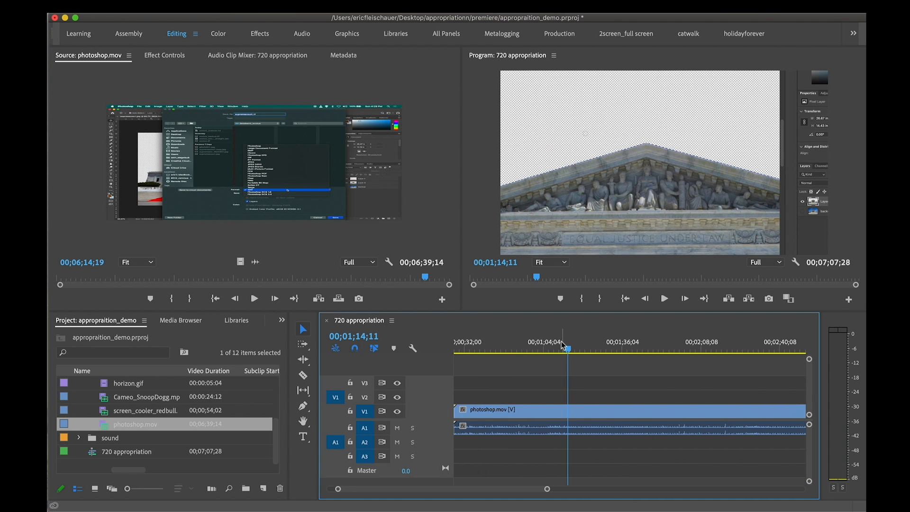
{"action": "left_click", "coordinate": [560, 349]}
{"action": "key", "text": "minus"}
{"action": "key", "text": "minus"}
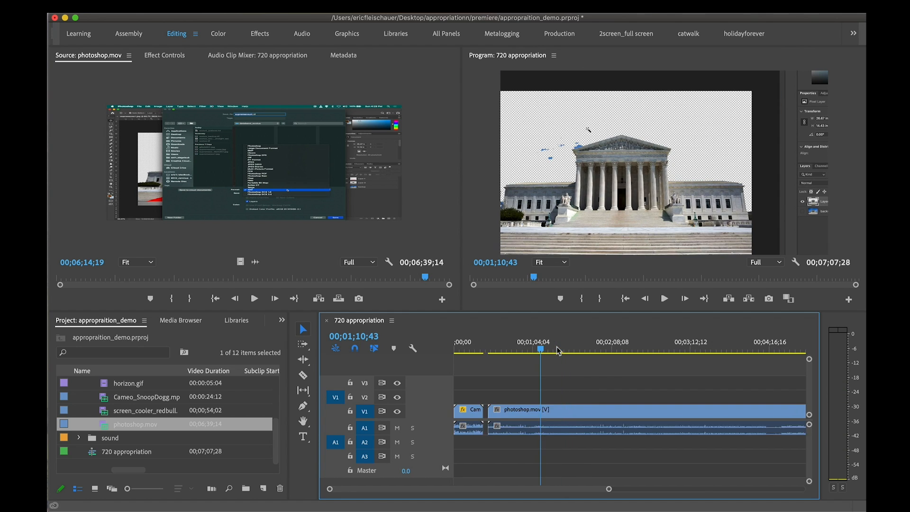
{"action": "left_click", "coordinate": [526, 348]}
{"action": "right_click", "coordinate": [575, 411]}
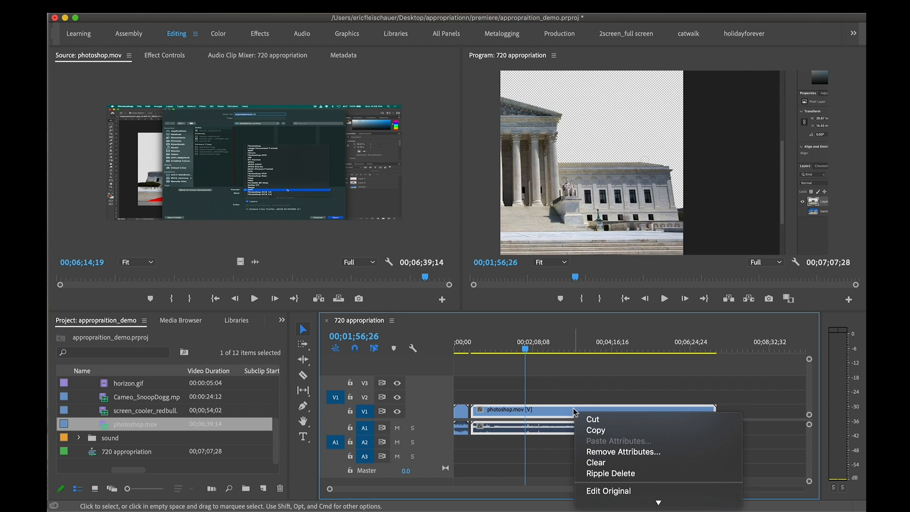
{"action": "scroll", "coordinate": [604, 430], "scroll_direction": "down", "scroll_amount": 5}
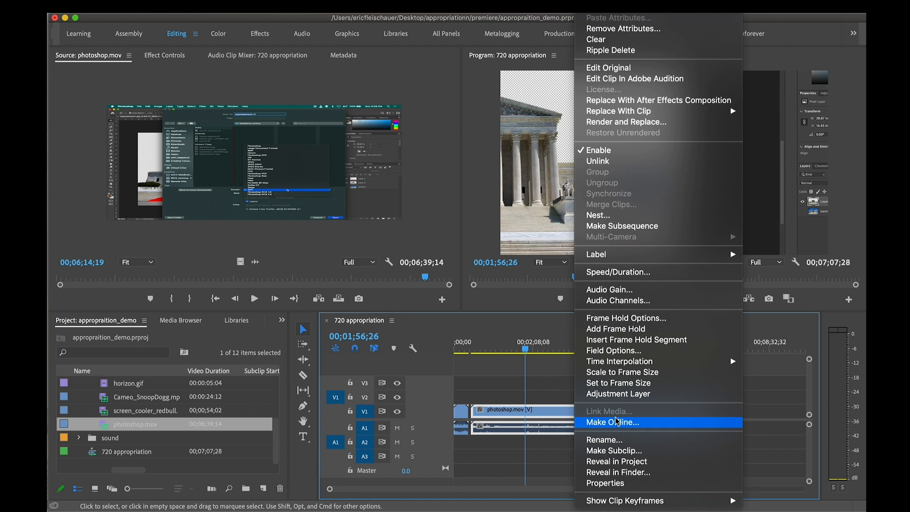
{"action": "left_click", "coordinate": [621, 374]}
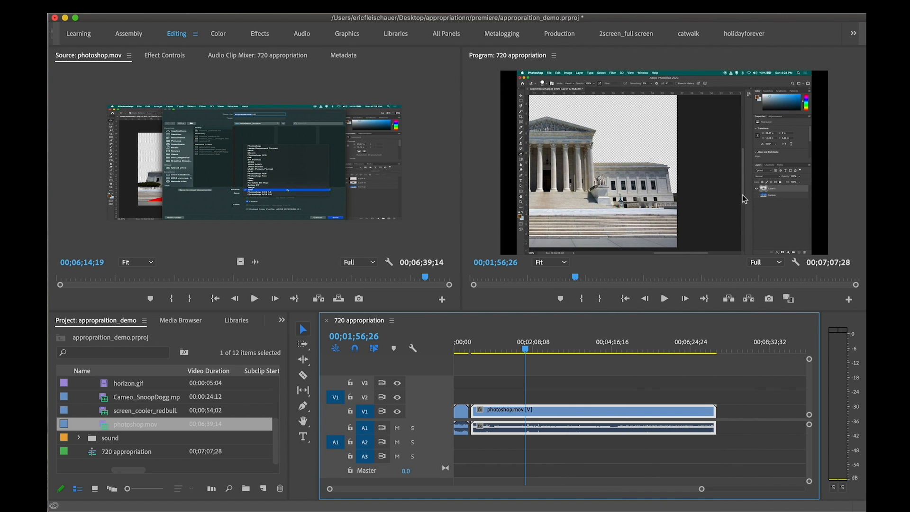
{"action": "left_click_drag", "start_coordinate": [525, 349], "coordinate": [560, 351]}
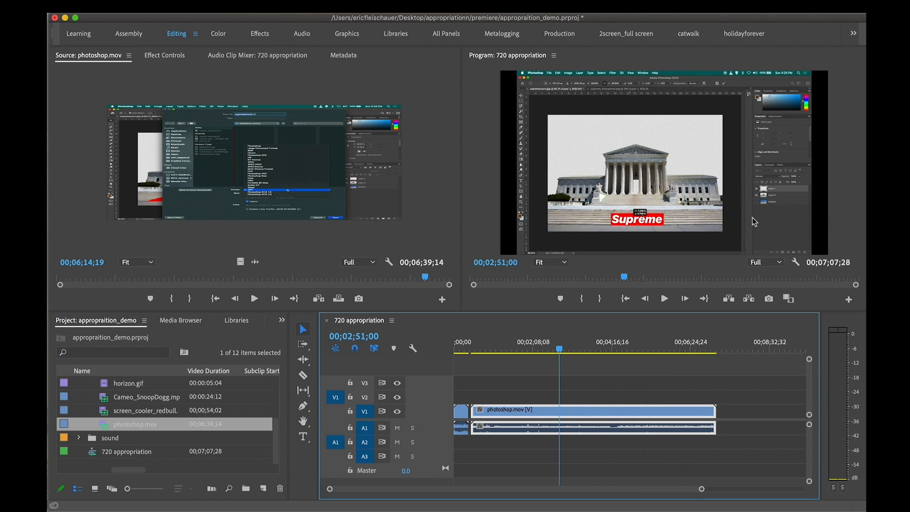
{"action": "left_click_drag", "start_coordinate": [566, 349], "coordinate": [601, 349]}
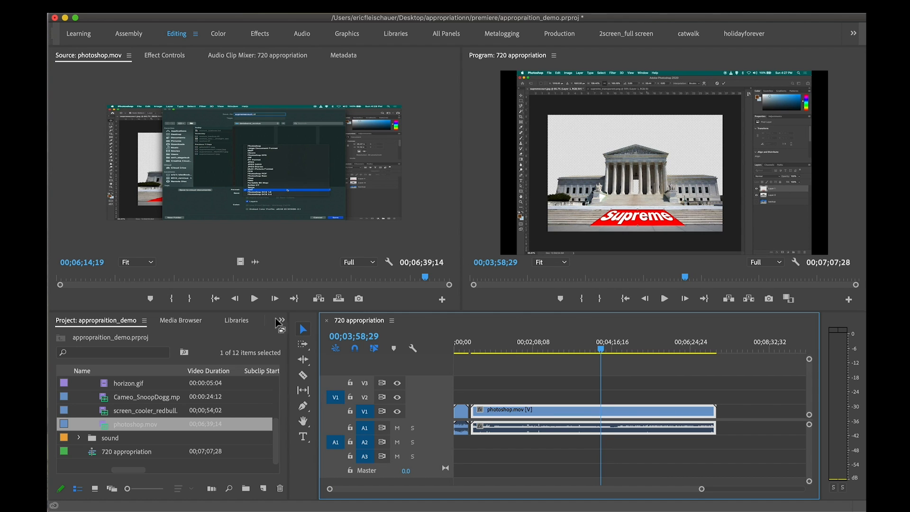
Look through the media browser, libraries, clip info, effects, markers and edit history, and return to the list of effects
{"action": "left_click", "coordinate": [280, 322]}
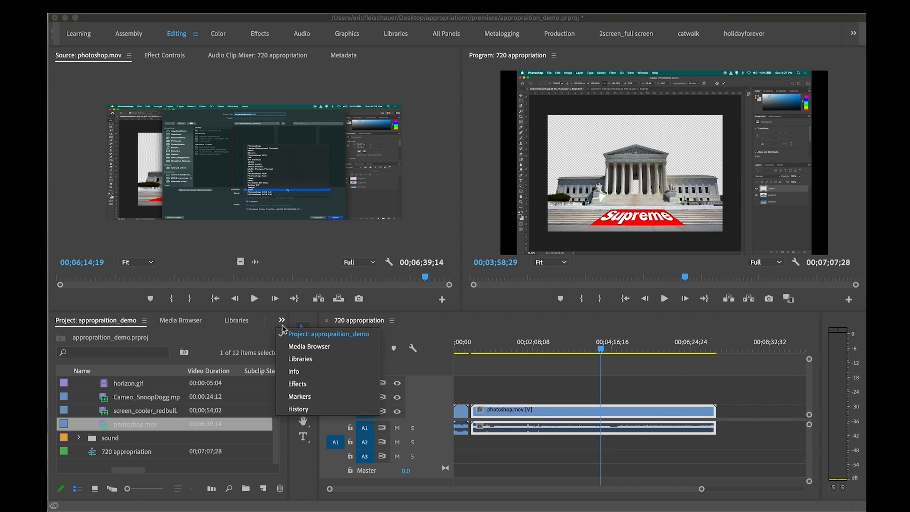
{"action": "left_click", "coordinate": [299, 384]}
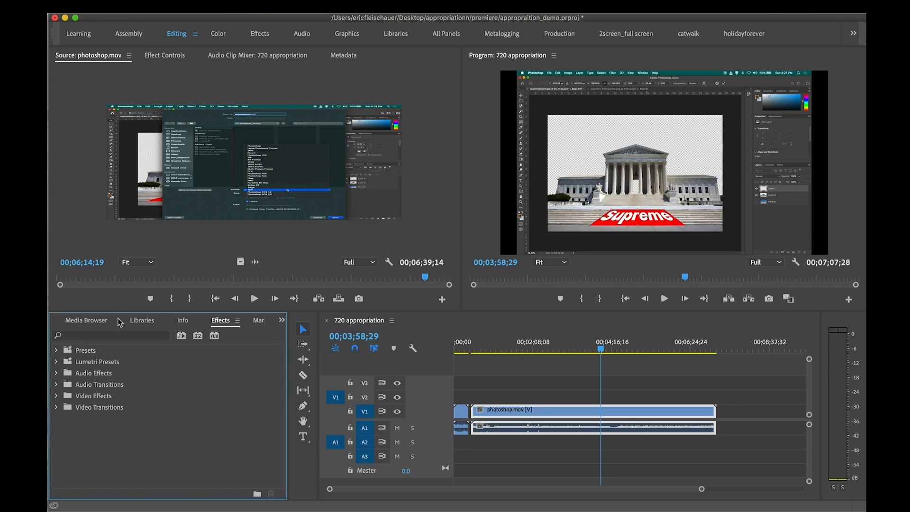
{"action": "left_click", "coordinate": [94, 321]}
{"action": "left_click", "coordinate": [146, 321]}
{"action": "left_click", "coordinate": [191, 321]}
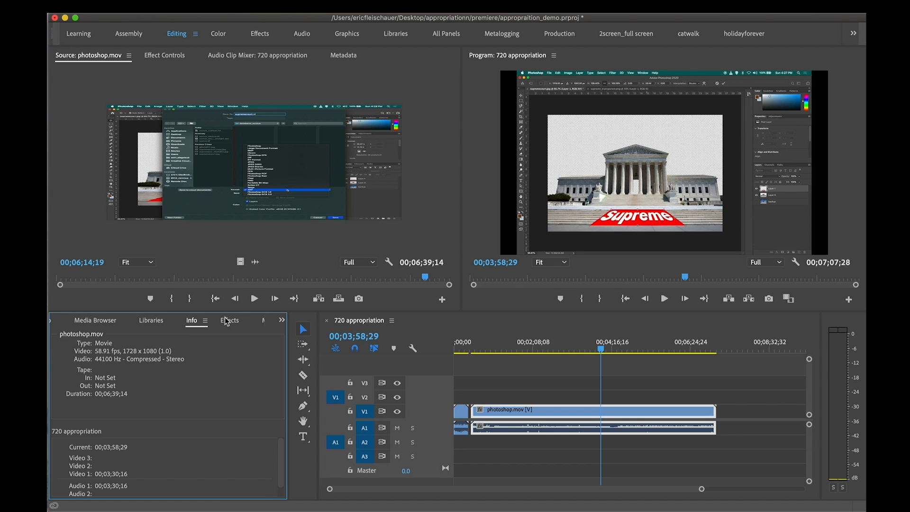
{"action": "left_click", "coordinate": [229, 321]}
{"action": "left_click", "coordinate": [258, 321]}
{"action": "left_click", "coordinate": [259, 322]}
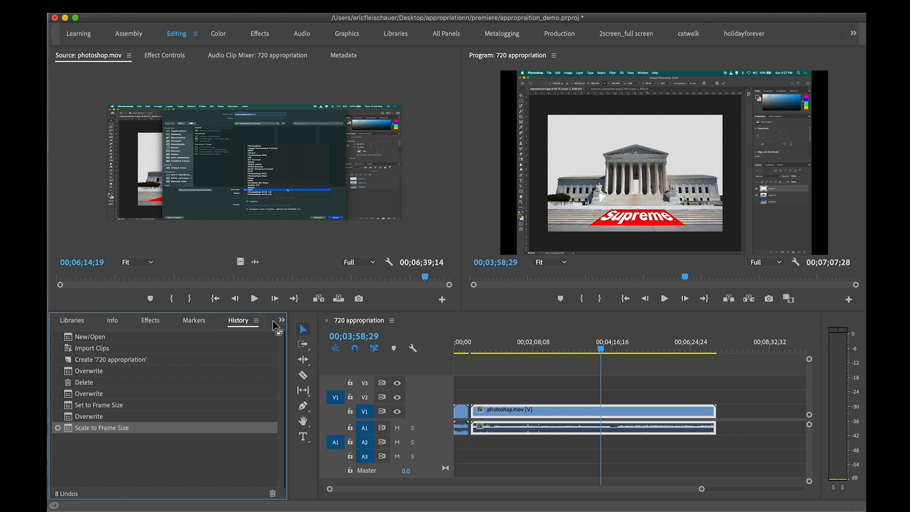
{"action": "left_click", "coordinate": [282, 320]}
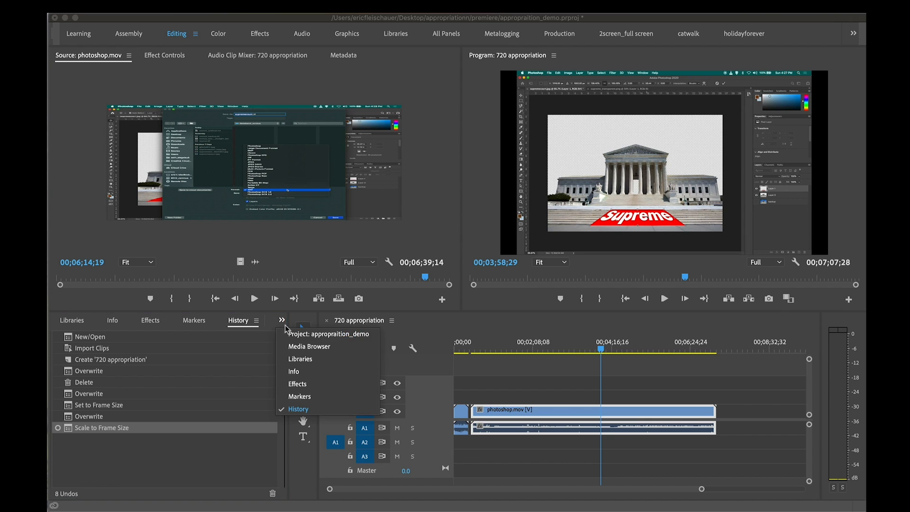
{"action": "left_click", "coordinate": [300, 385]}
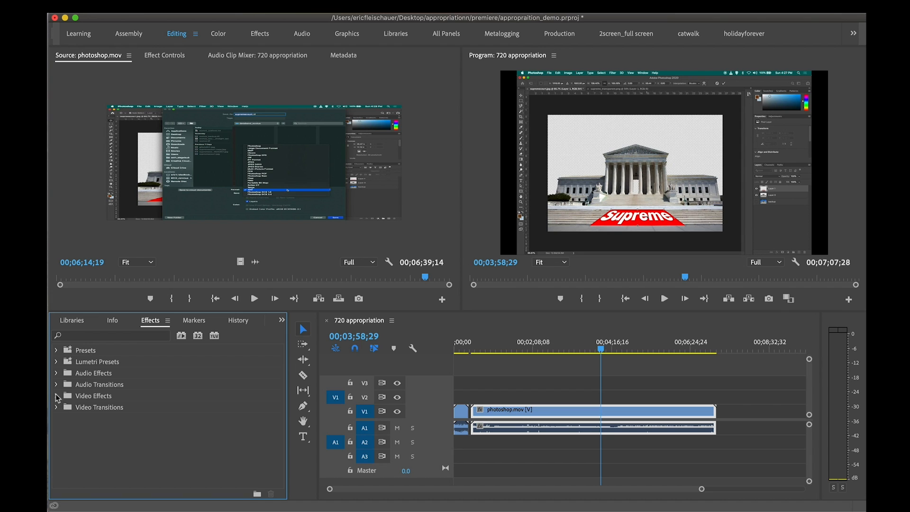
Search the effects for "crop", clear the search, and browse the Video Effects categories, including Immersive Video
{"action": "left_click", "coordinate": [95, 336]}
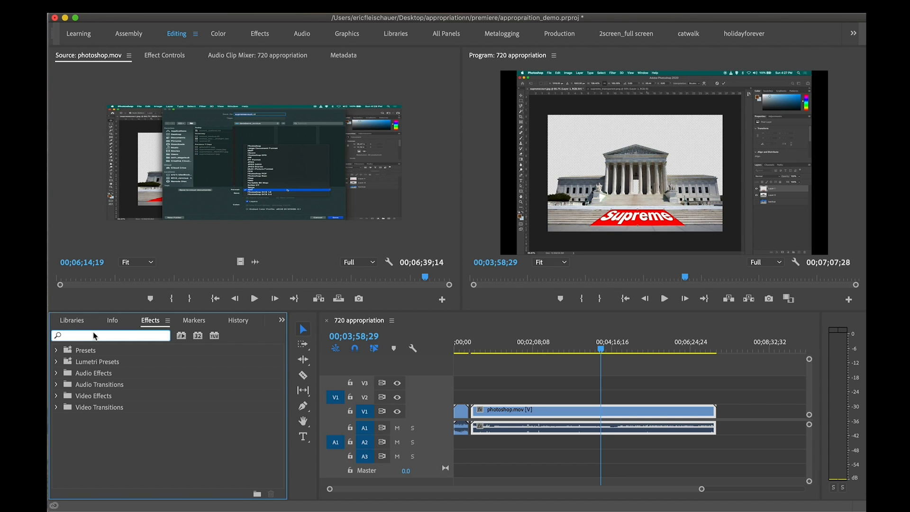
{"action": "type", "text": "crop"}
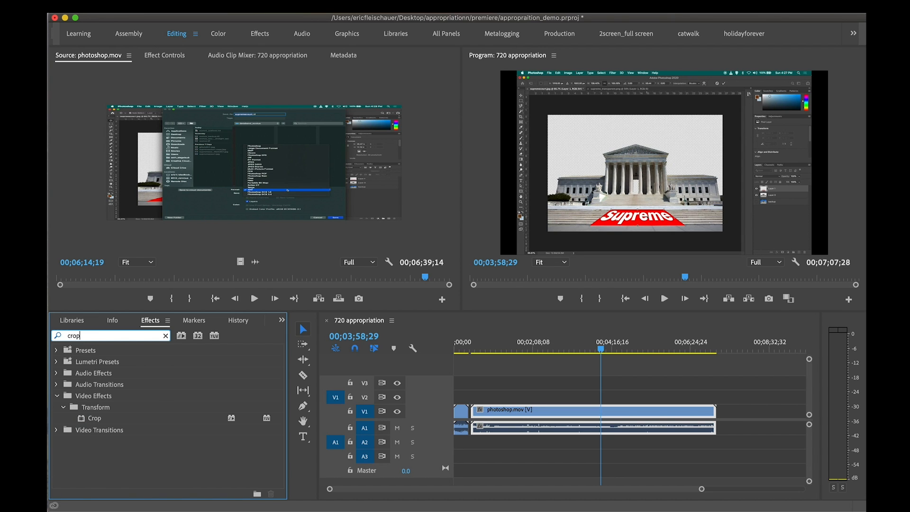
{"action": "left_click", "coordinate": [166, 336]}
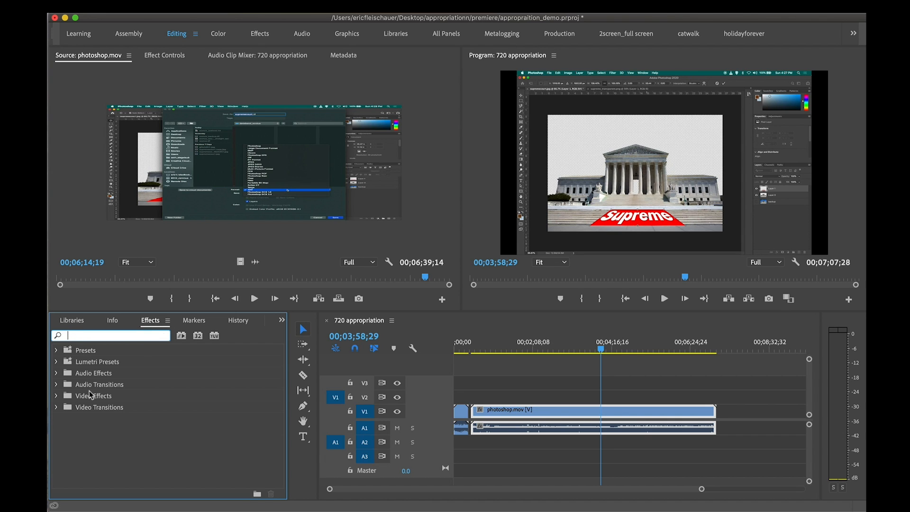
{"action": "left_click", "coordinate": [56, 396]}
{"action": "scroll", "coordinate": [85, 407], "scroll_direction": "down", "scroll_amount": 5}
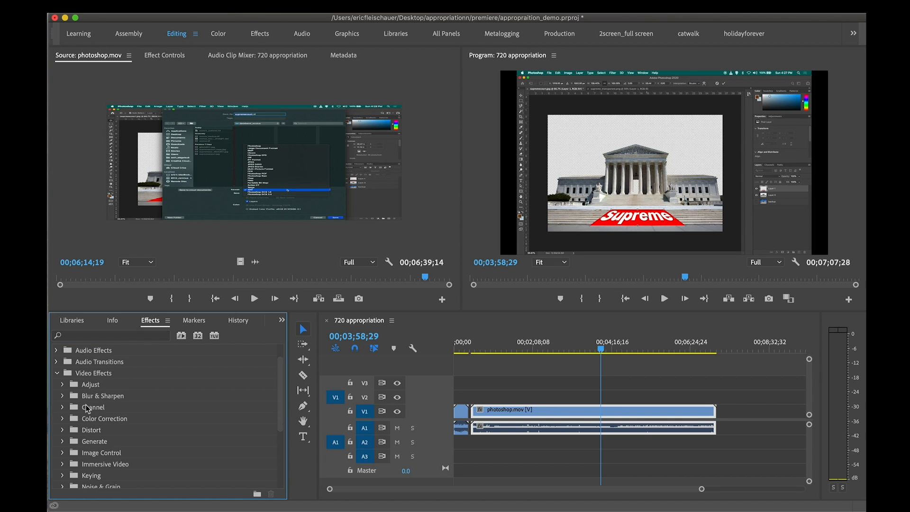
{"action": "scroll", "coordinate": [87, 409], "scroll_direction": "down", "scroll_amount": 2}
{"action": "left_click", "coordinate": [63, 397]}
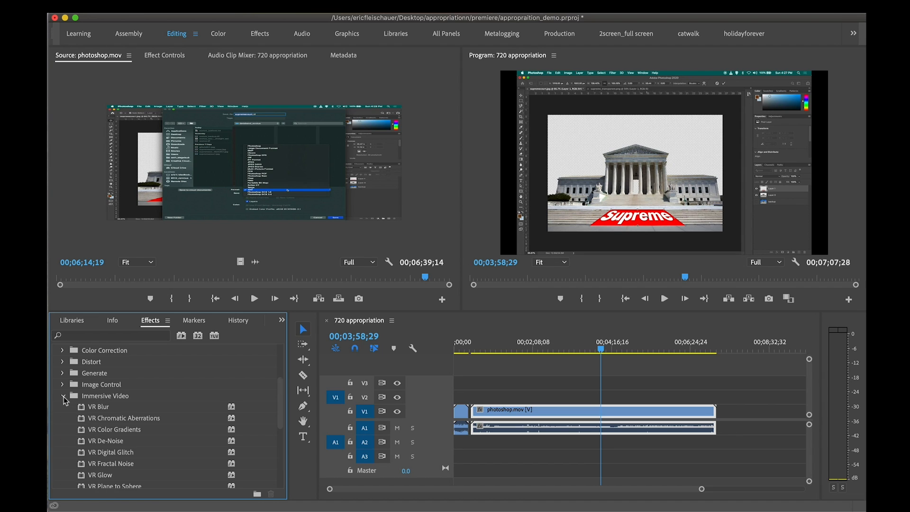
{"action": "left_click", "coordinate": [64, 396]}
Find the Crop effect, apply it to the photoshop.mov clip on V1, and move the playhead to about 00;03;46;29
{"action": "left_click", "coordinate": [93, 336]}
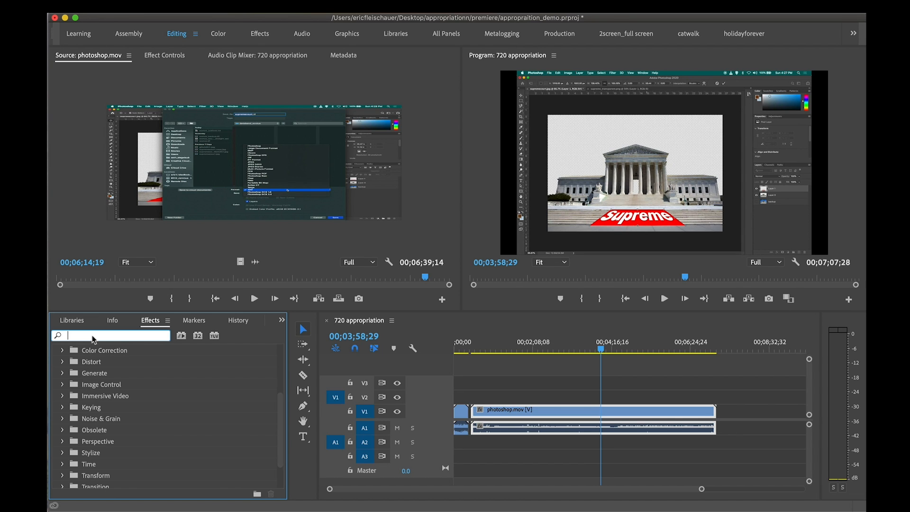
{"action": "type", "text": "crop"}
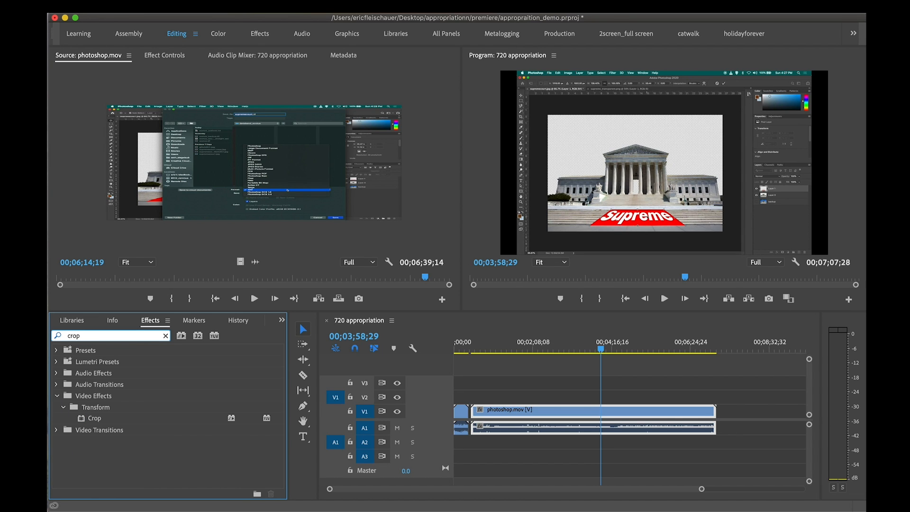
{"action": "left_click_drag", "start_coordinate": [83, 421], "coordinate": [593, 414]}
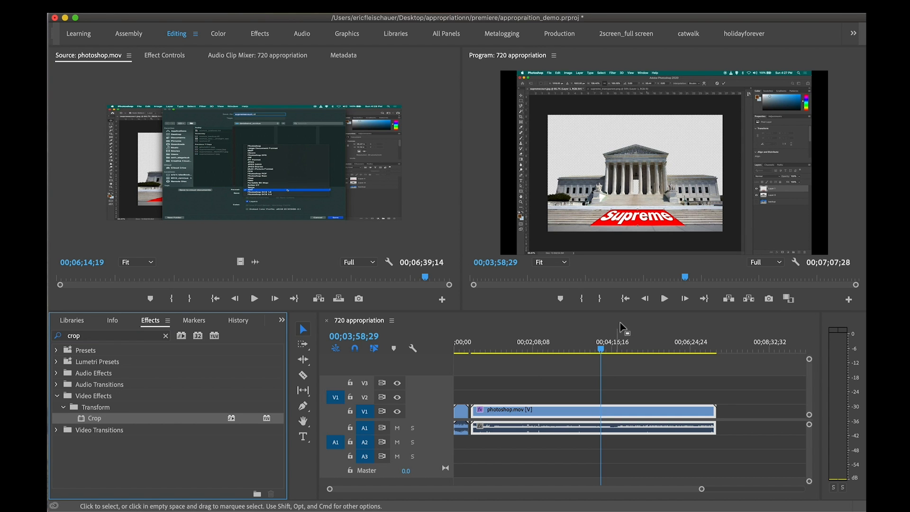
{"action": "left_click", "coordinate": [588, 349]}
{"action": "left_click_drag", "start_coordinate": [590, 347], "coordinate": [593, 347]}
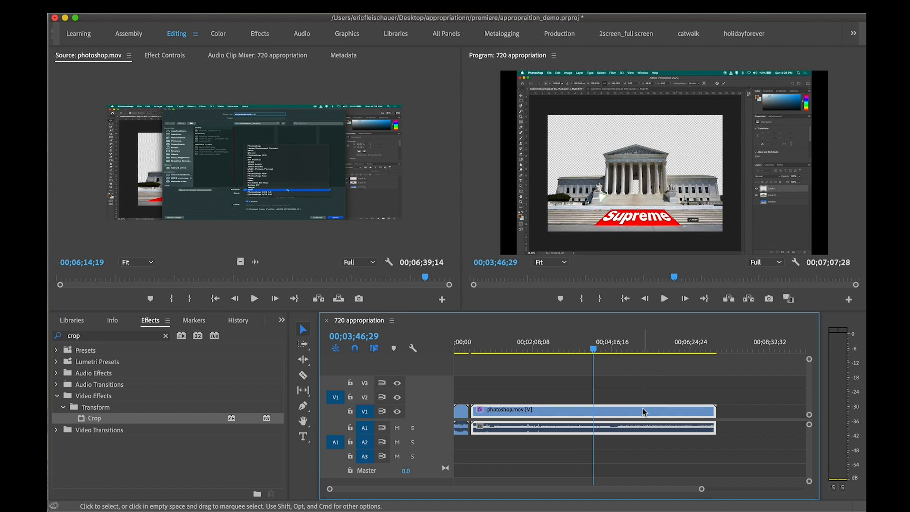
Select the Crop effect in the photoshop.mov clip's settings and crop the frame's left side freehand by about 10.5%
{"action": "left_click", "coordinate": [553, 395]}
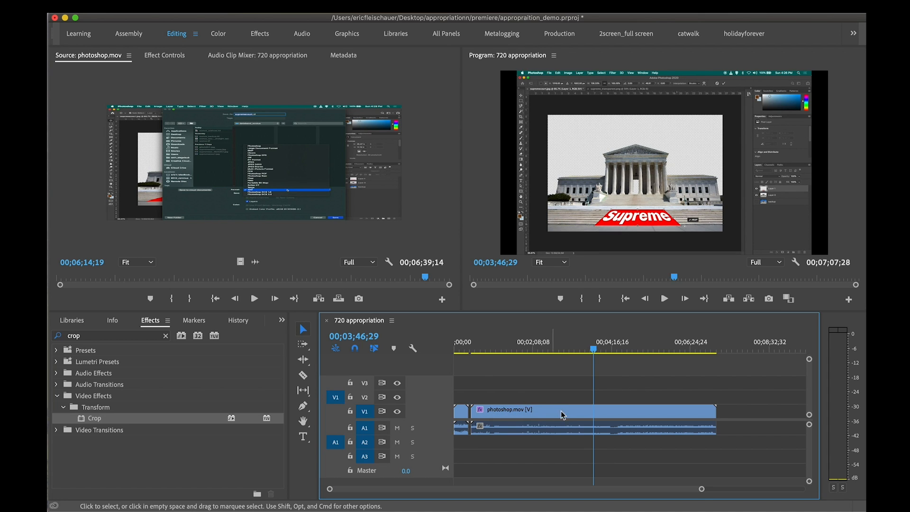
{"action": "double_click", "coordinate": [629, 416]}
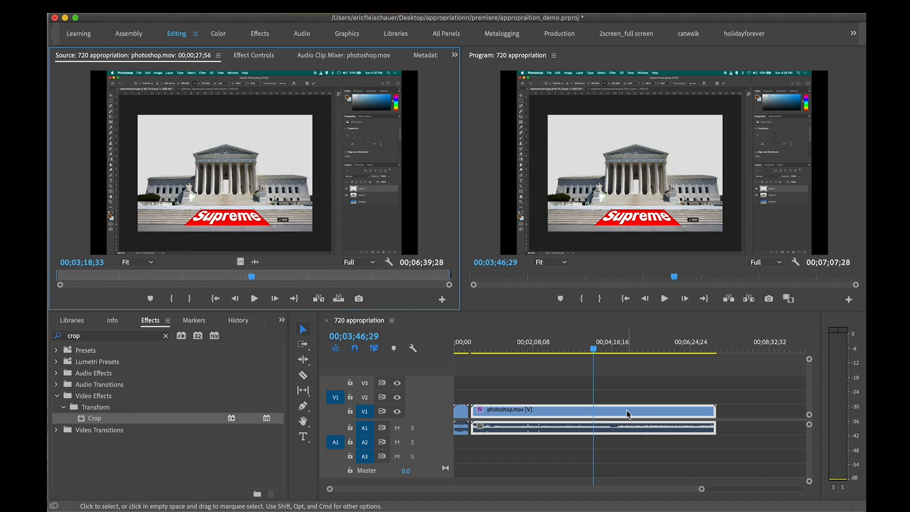
{"action": "left_click", "coordinate": [260, 57]}
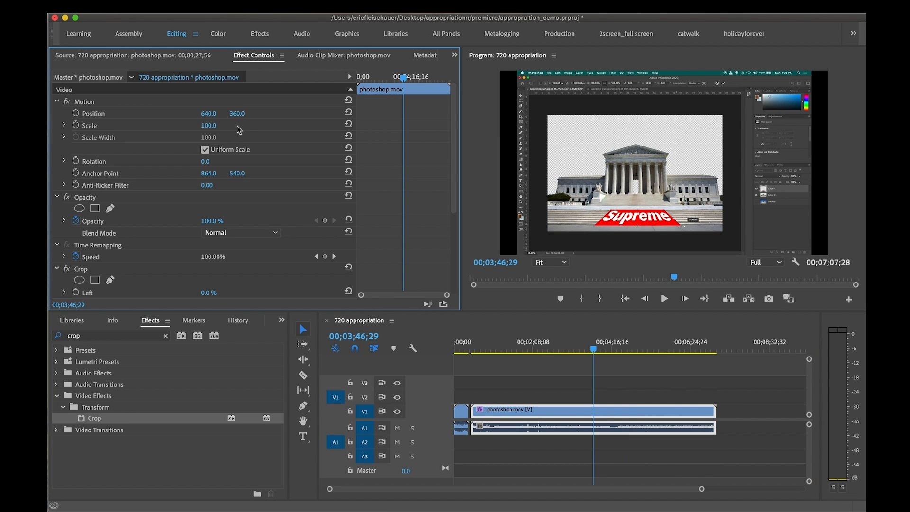
{"action": "scroll", "coordinate": [262, 186], "scroll_direction": "down", "scroll_amount": 5}
{"action": "left_click", "coordinate": [94, 144]}
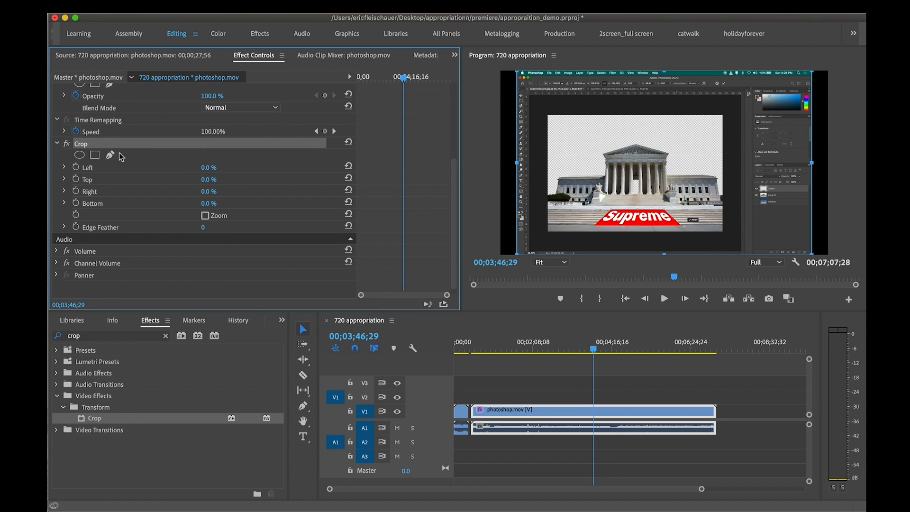
{"action": "scroll", "coordinate": [122, 157], "scroll_direction": "up", "scroll_amount": 3}
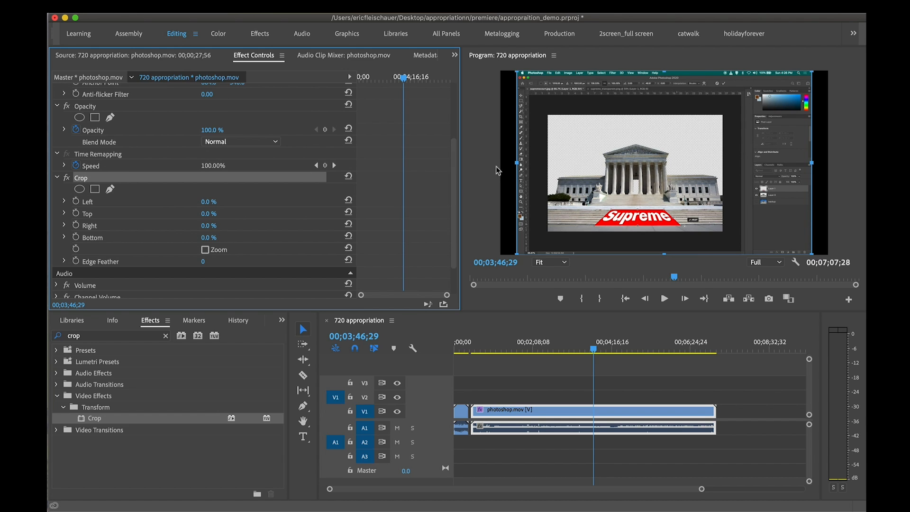
{"action": "left_click_drag", "start_coordinate": [516, 163], "coordinate": [547, 163]}
{"action": "left_click", "coordinate": [93, 180]}
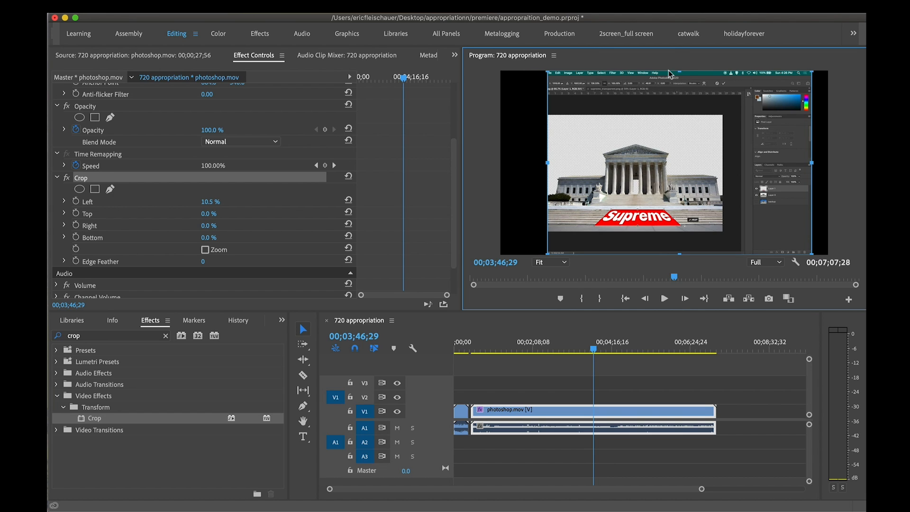
Crop photoshop.mov freehand to the artwork's remaining edges, about 24.1% off the top, 30.1% off the right and 12.7% off the bottom
{"action": "left_click_drag", "start_coordinate": [680, 71], "coordinate": [683, 116]}
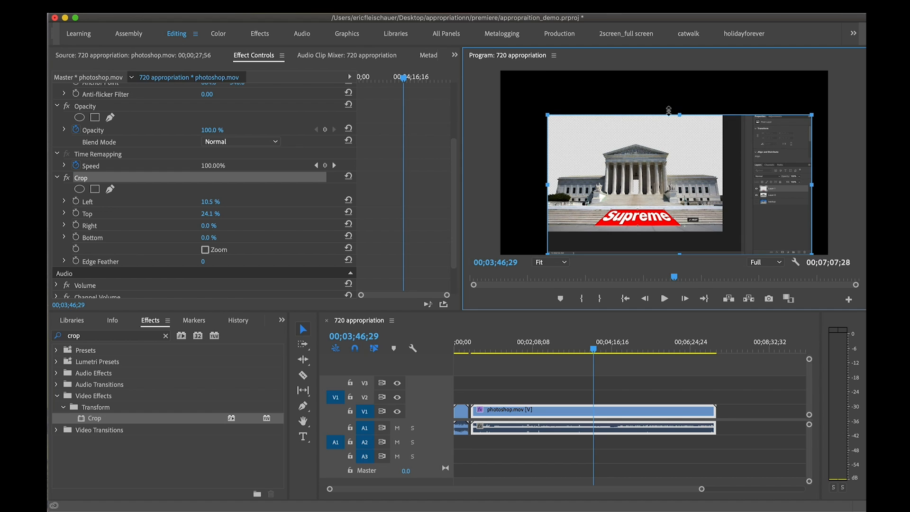
{"action": "mouse_move", "coordinate": [208, 226]}
{"action": "left_mouse_down"}
{"action": "mouse_move", "coordinate": [229, 225]}
{"action": "mouse_move", "coordinate": [221, 226]}
{"action": "left_mouse_up"}
{"action": "left_click_drag", "start_coordinate": [752, 185], "coordinate": [723, 189]}
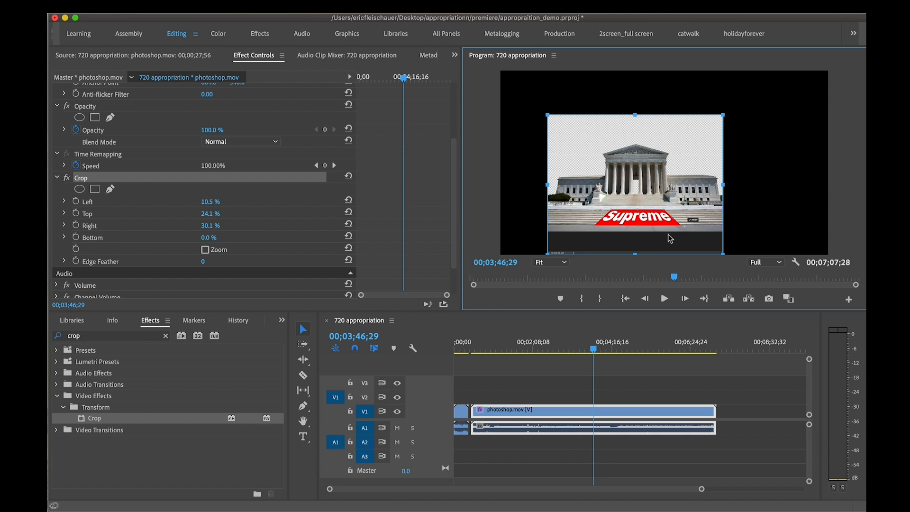
{"action": "left_click_drag", "start_coordinate": [635, 254], "coordinate": [635, 232]}
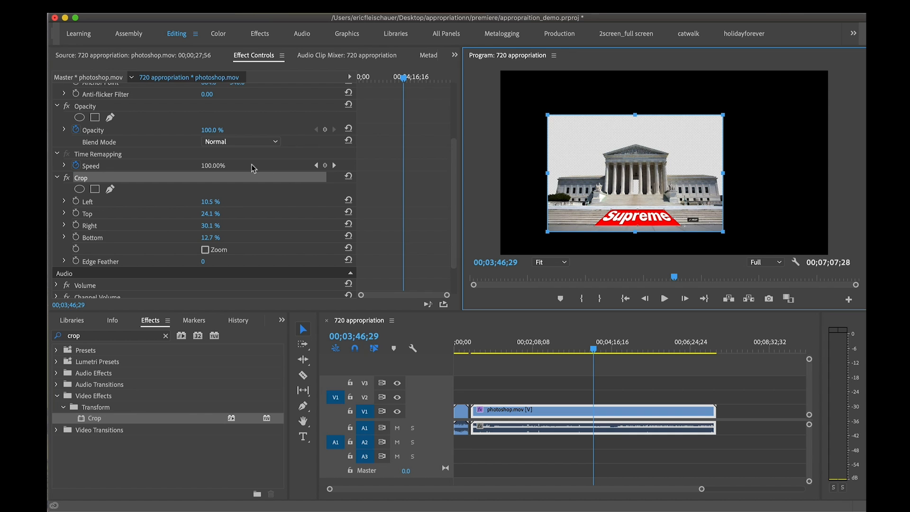
Enlarge the cropped photoshop.mov clip to a scale of 157 and reposition it in the frame at about 817.8, 300
{"action": "scroll", "coordinate": [194, 182], "scroll_direction": "up", "scroll_amount": 5}
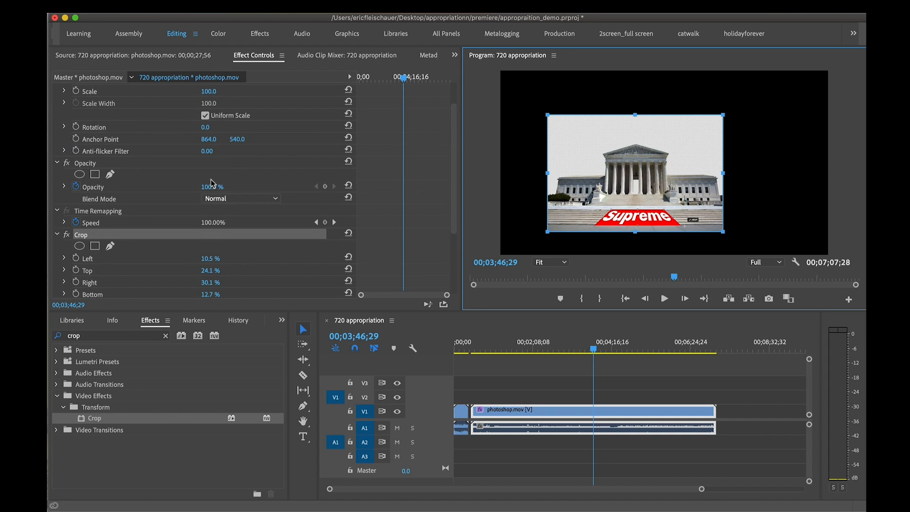
{"action": "left_click", "coordinate": [135, 103]}
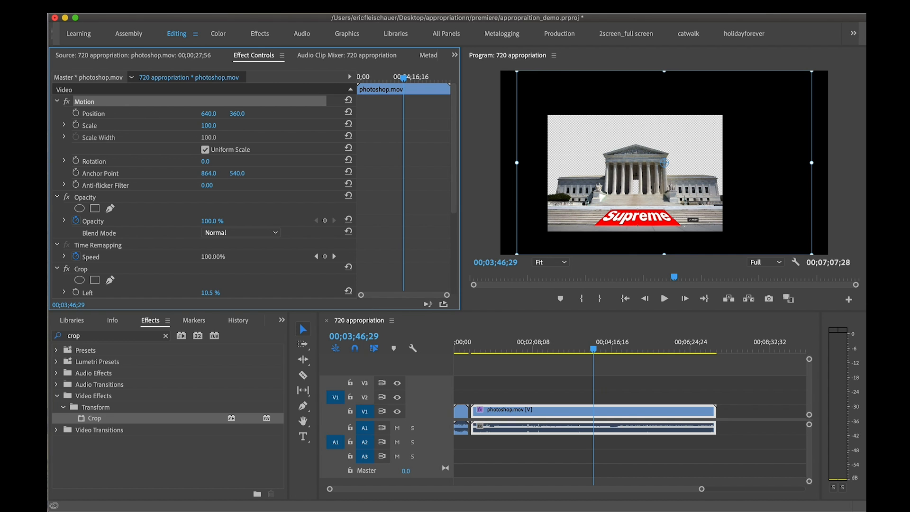
{"action": "left_click", "coordinate": [207, 124]}
{"action": "type", "text": "128"}
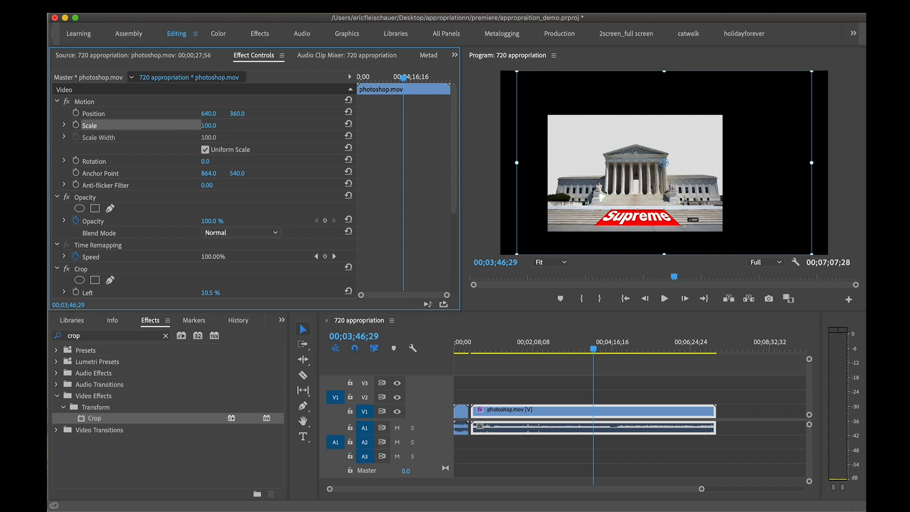
{"action": "key", "text": "Return"}
{"action": "left_click_drag", "start_coordinate": [208, 126], "coordinate": [211, 126]}
{"action": "left_click_drag", "start_coordinate": [561, 159], "coordinate": [592, 146]}
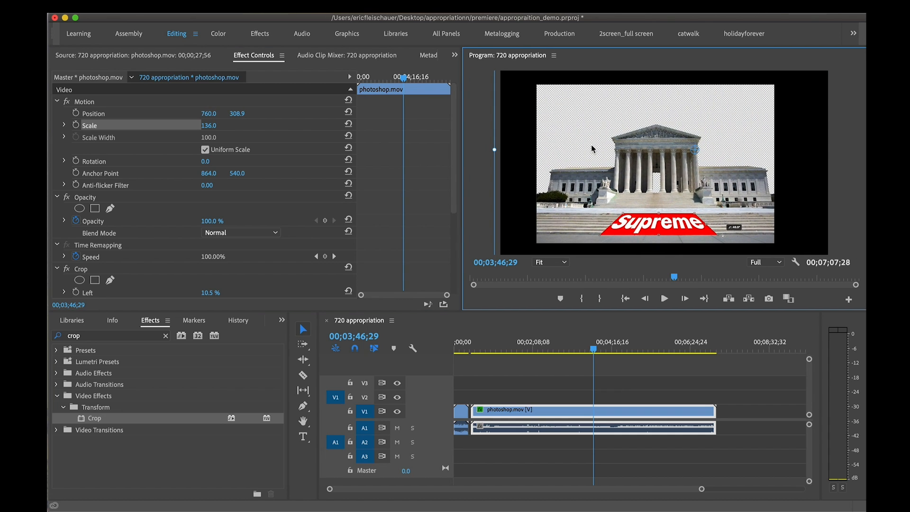
{"action": "left_click_drag", "start_coordinate": [205, 126], "coordinate": [215, 126]}
{"action": "left_click_drag", "start_coordinate": [641, 149], "coordinate": [657, 148]}
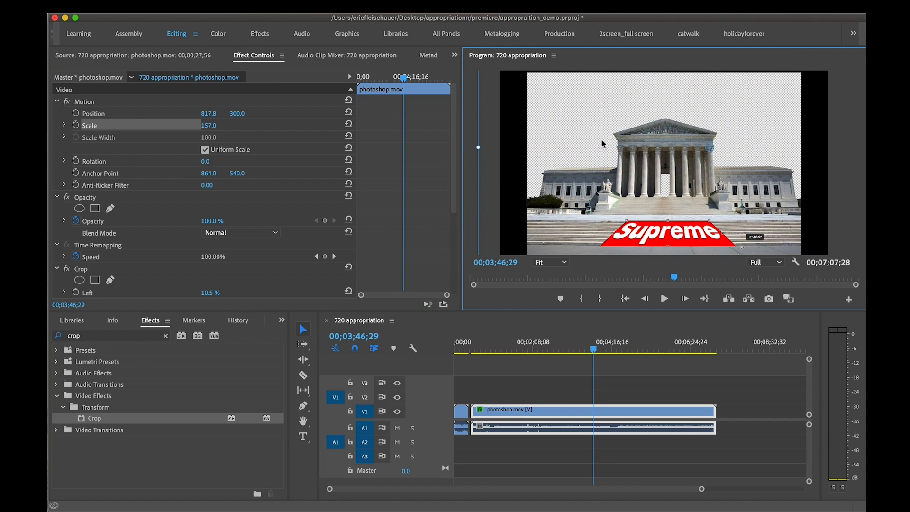
View the Program monitor at 75% and 10% magnification, and return it to Fit
{"action": "left_click", "coordinate": [564, 264]}
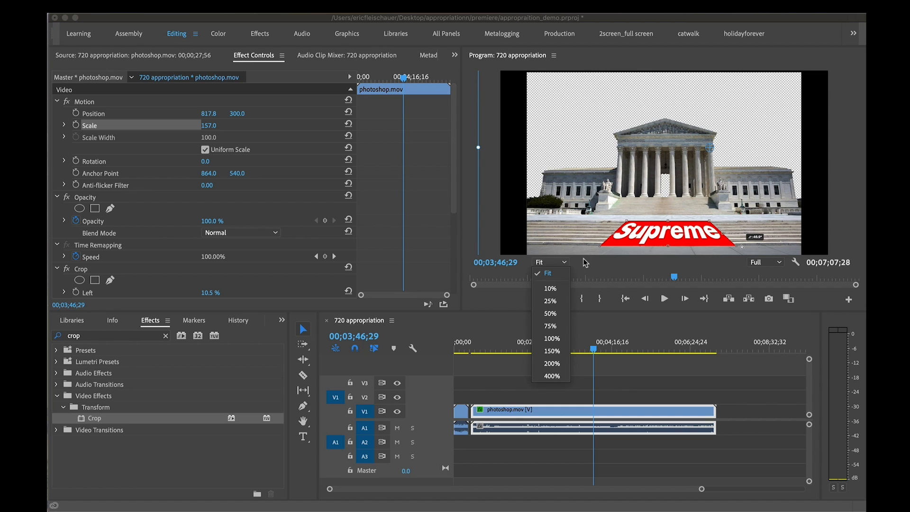
{"action": "left_click", "coordinate": [547, 274]}
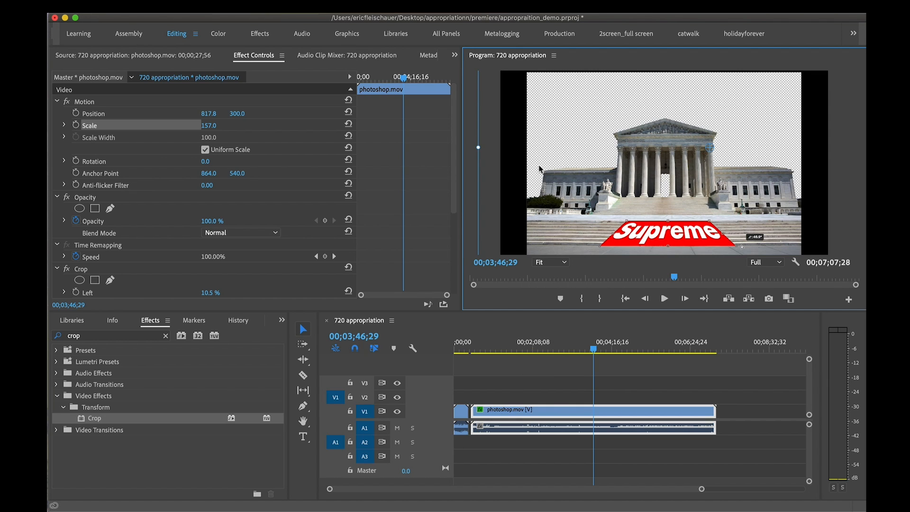
{"action": "left_click", "coordinate": [552, 263]}
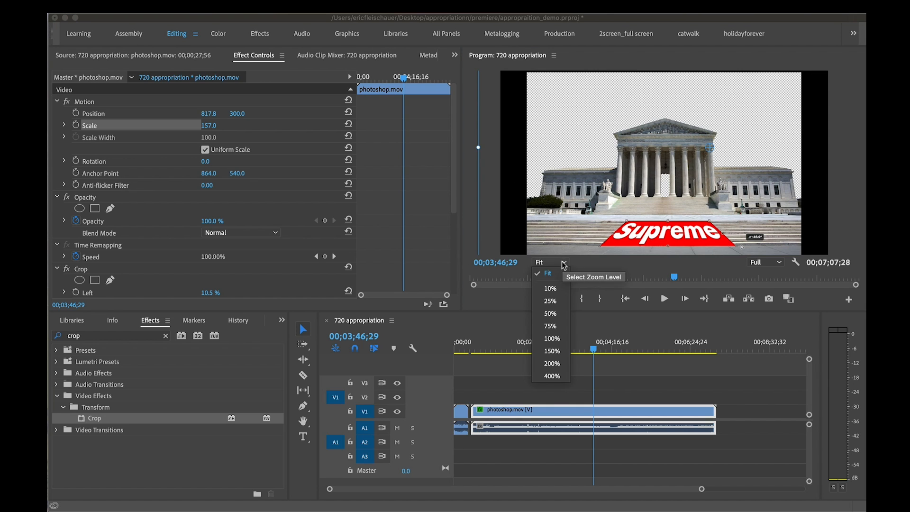
{"action": "left_click", "coordinate": [553, 327]}
{"action": "left_click", "coordinate": [563, 264]}
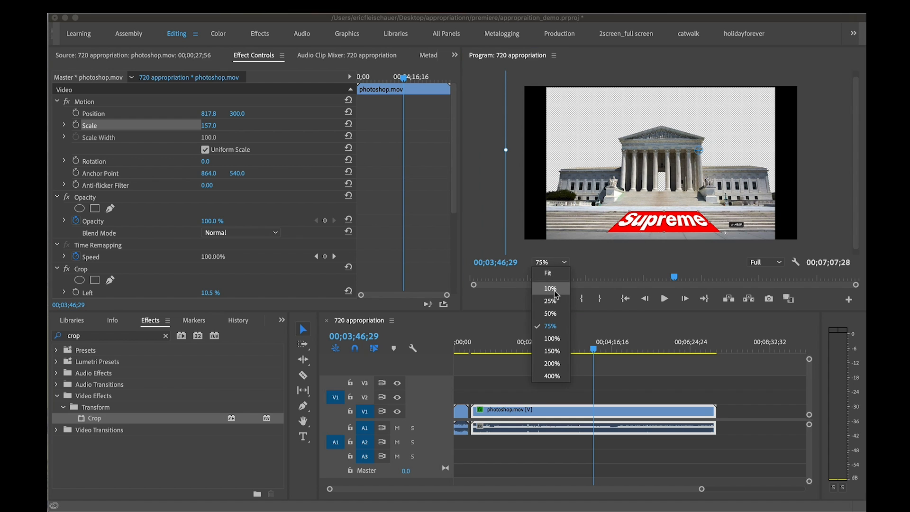
{"action": "left_click", "coordinate": [557, 296]}
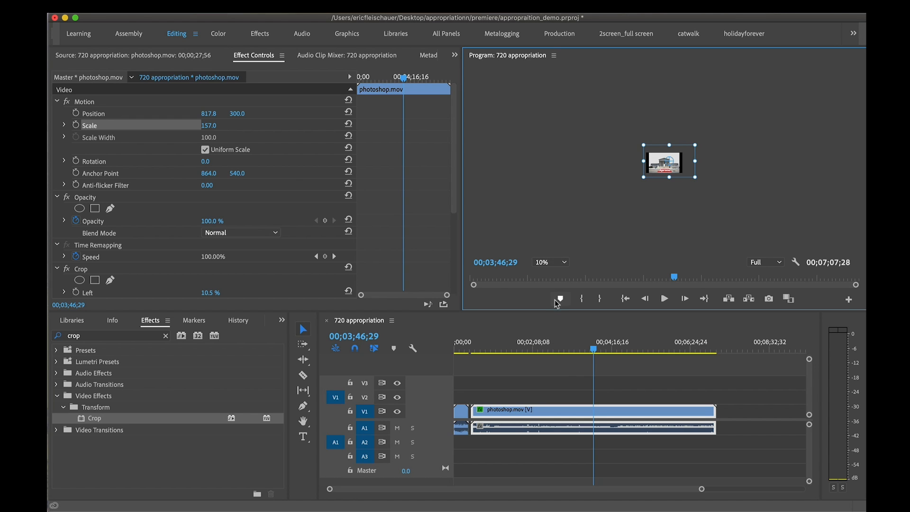
{"action": "left_click", "coordinate": [563, 264]}
{"action": "left_click", "coordinate": [558, 277]}
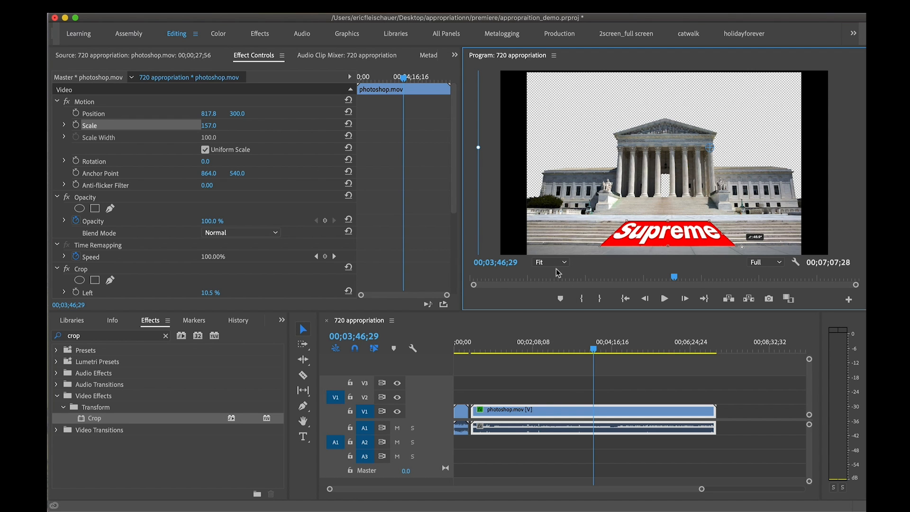
Inspect the cropped photoshop.mov frame in the Program monitor at 100% and 50% magnification, and return it to Fit
{"action": "left_click", "coordinate": [563, 263]}
{"action": "left_click", "coordinate": [562, 340]}
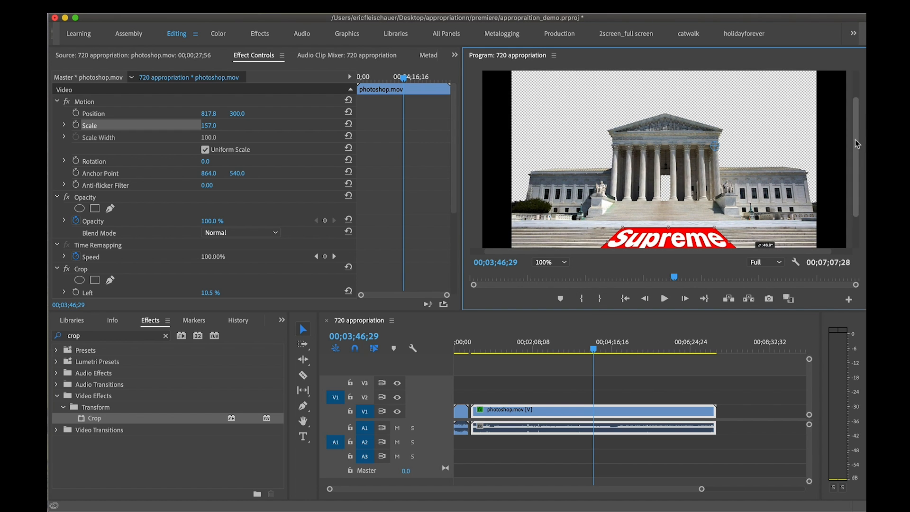
{"action": "left_click_drag", "start_coordinate": [856, 141], "coordinate": [861, 211]}
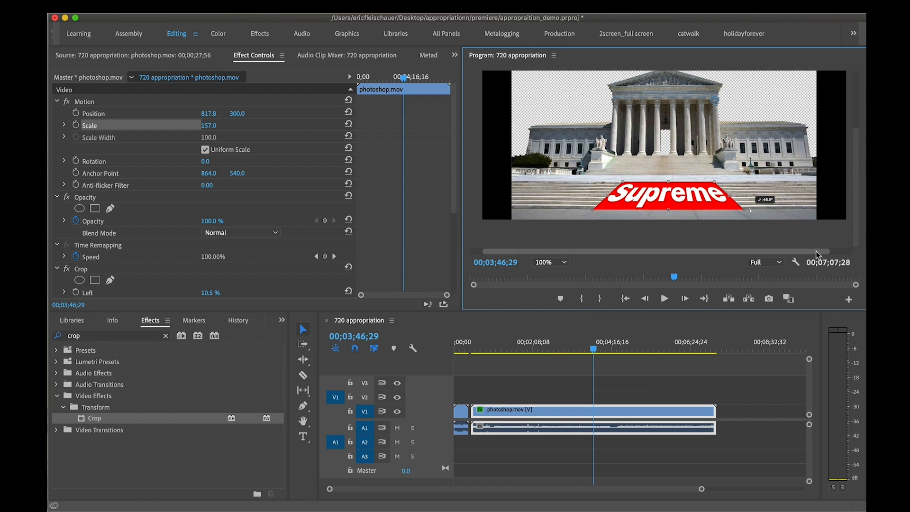
{"action": "left_click_drag", "start_coordinate": [827, 251], "coordinate": [853, 170]}
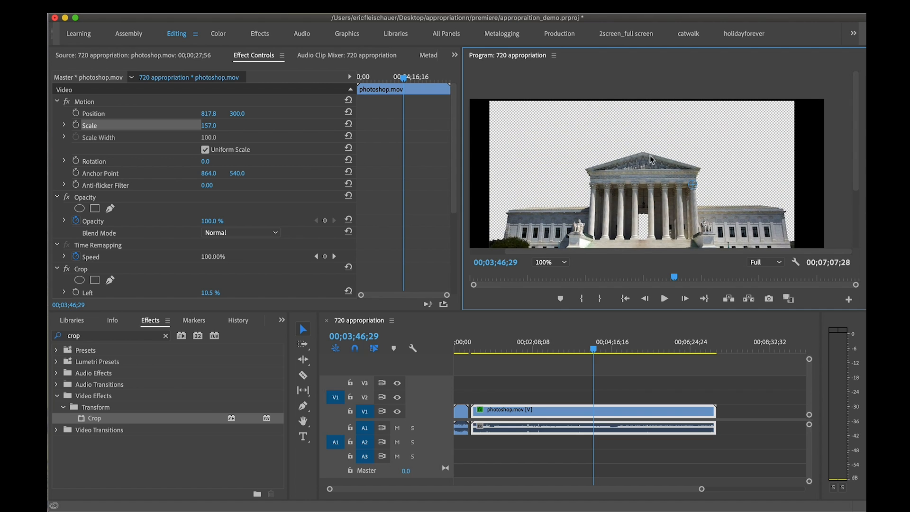
{"action": "left_click_drag", "start_coordinate": [860, 135], "coordinate": [862, 235]}
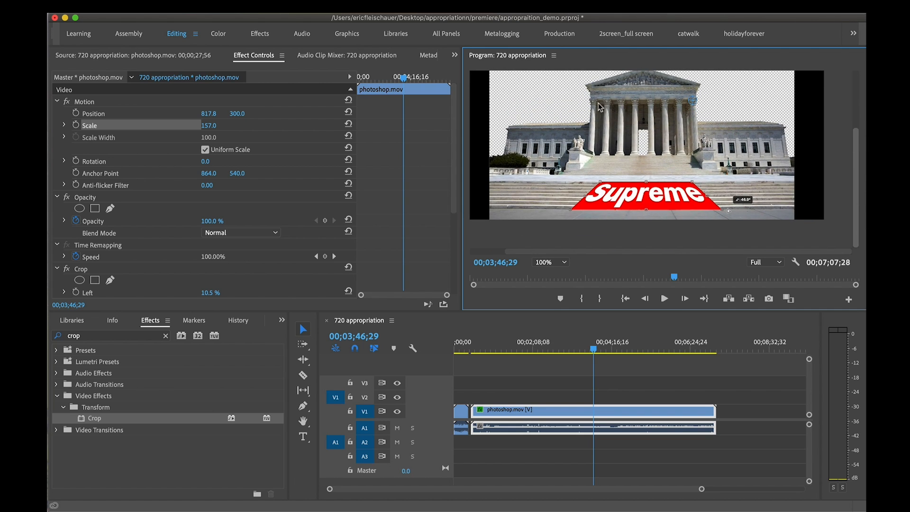
{"action": "left_click", "coordinate": [588, 351]}
{"action": "left_click", "coordinate": [550, 263]}
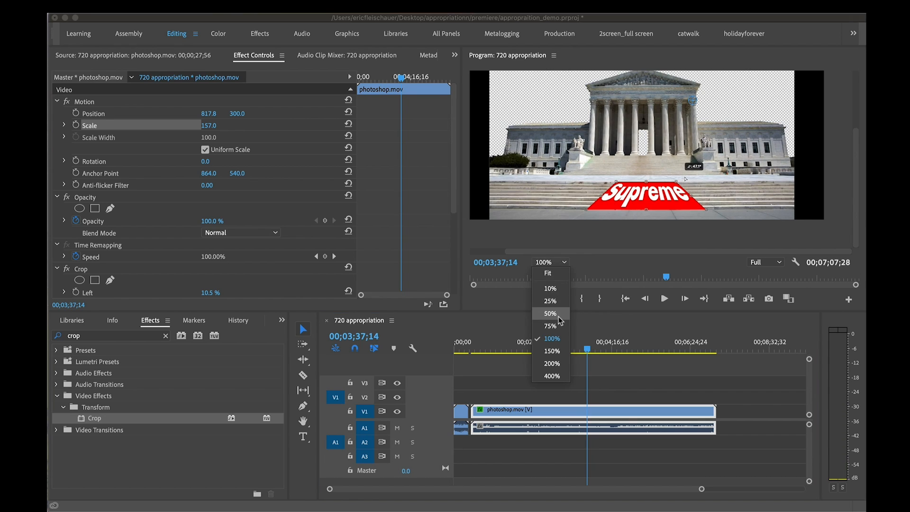
{"action": "left_click", "coordinate": [551, 313]}
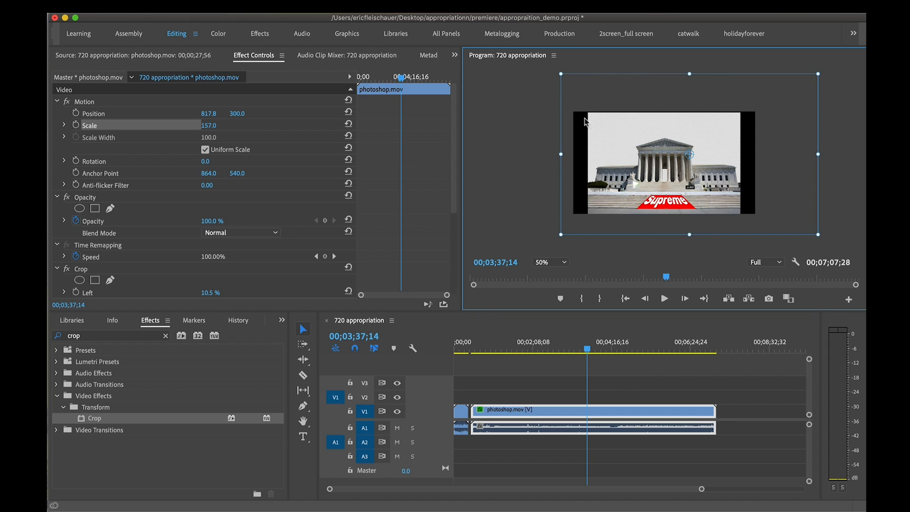
{"action": "left_click", "coordinate": [563, 262]}
{"action": "left_click", "coordinate": [550, 274]}
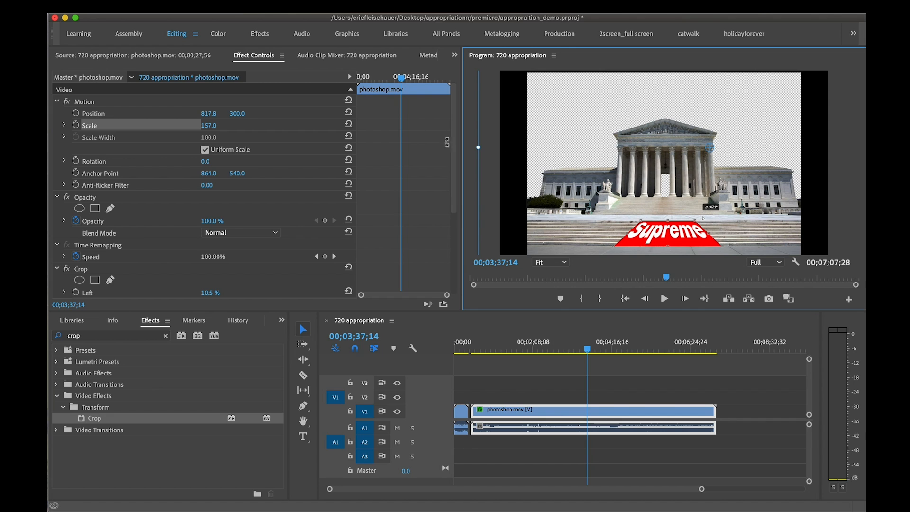
Set the photoshop.mov clip's scale to 159
{"action": "left_click", "coordinate": [208, 125]}
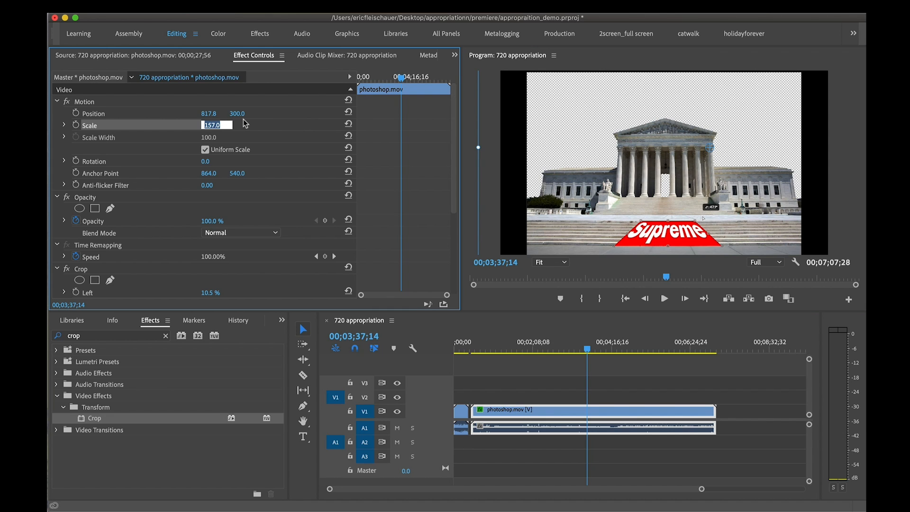
{"action": "key", "text": "Up"}
{"action": "key", "text": "Up"}
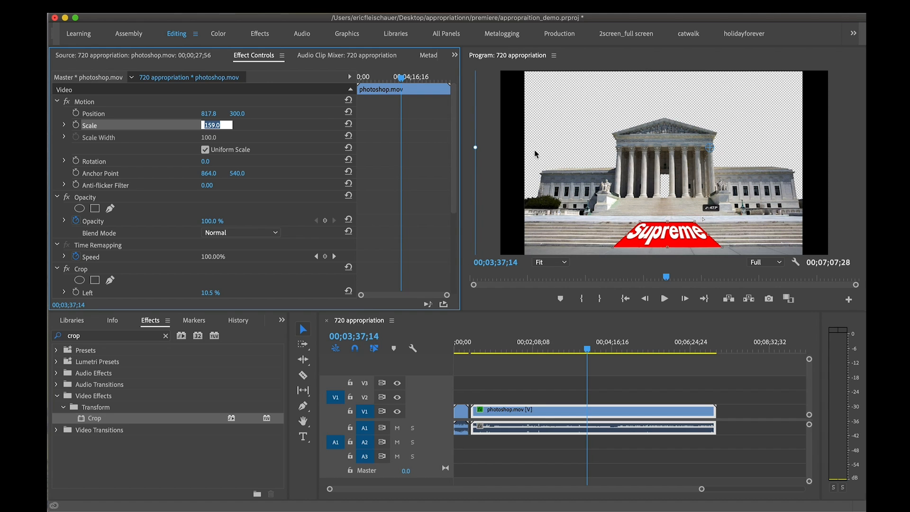
Nudge photoshop.mov up and to the right in the frame to position 823.8, 295, and save the project
{"action": "left_click", "coordinate": [564, 156]}
{"action": "key", "text": "Up"}
{"action": "key", "text": "Up"}
{"action": "key", "text": "Up"}
{"action": "key", "text": "Up"}
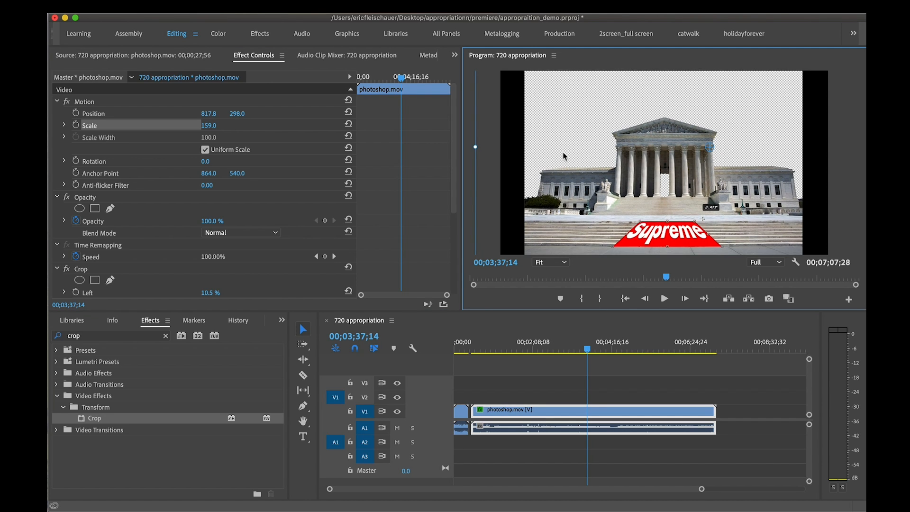
{"action": "key", "text": "Up"}
{"action": "key", "text": "Right"}
{"action": "key", "text": "Right"}
{"action": "key", "text": "Right"}
{"action": "key", "text": "Right"}
{"action": "key", "text": "Right"}
{"action": "key", "text": "Right"}
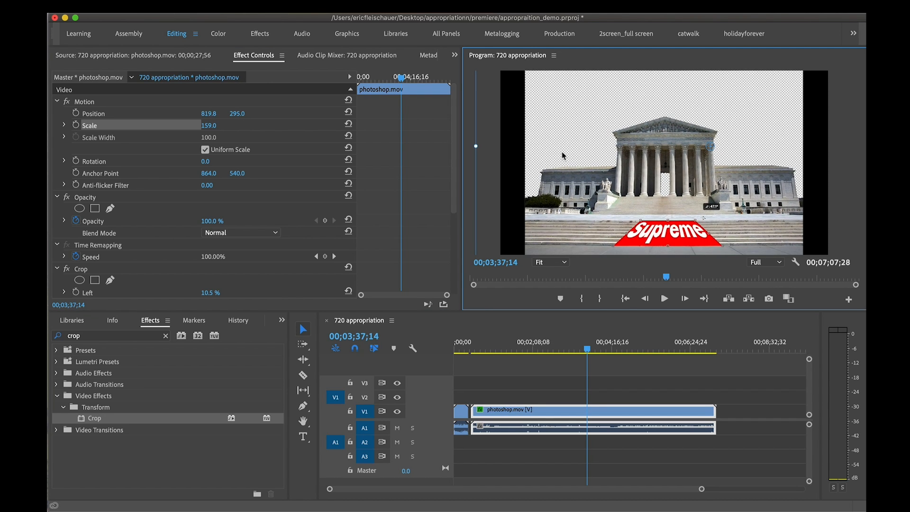
{"action": "left_click_drag", "start_coordinate": [592, 348], "coordinate": [578, 351]}
{"action": "key", "text": "super+s"}
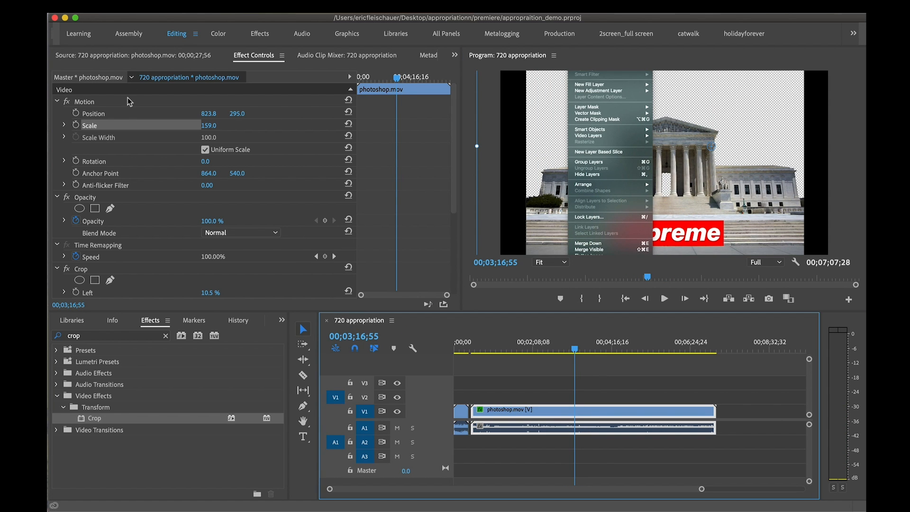
Deselect the clip, clear the crop search from the effects list, and bring back the project's media list
{"action": "left_click", "coordinate": [552, 373]}
{"action": "left_click_drag", "start_coordinate": [546, 349], "coordinate": [523, 347]}
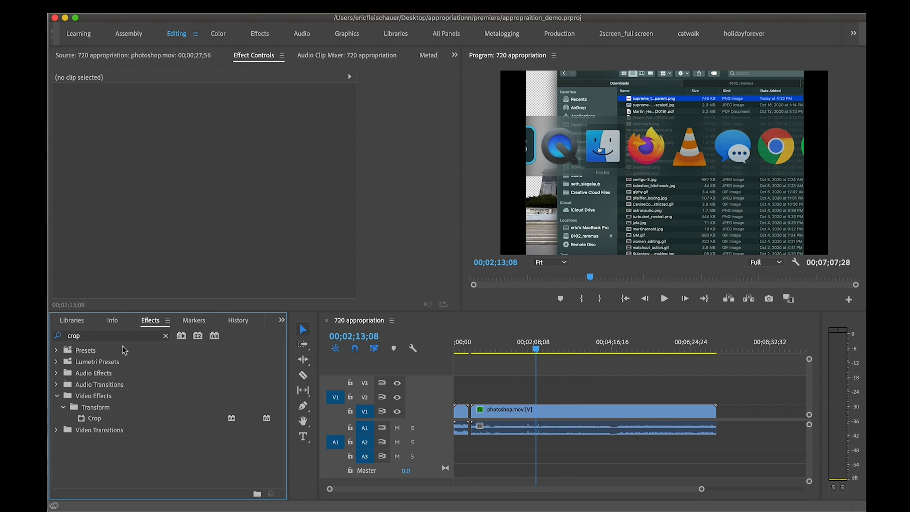
{"action": "left_click", "coordinate": [164, 336]}
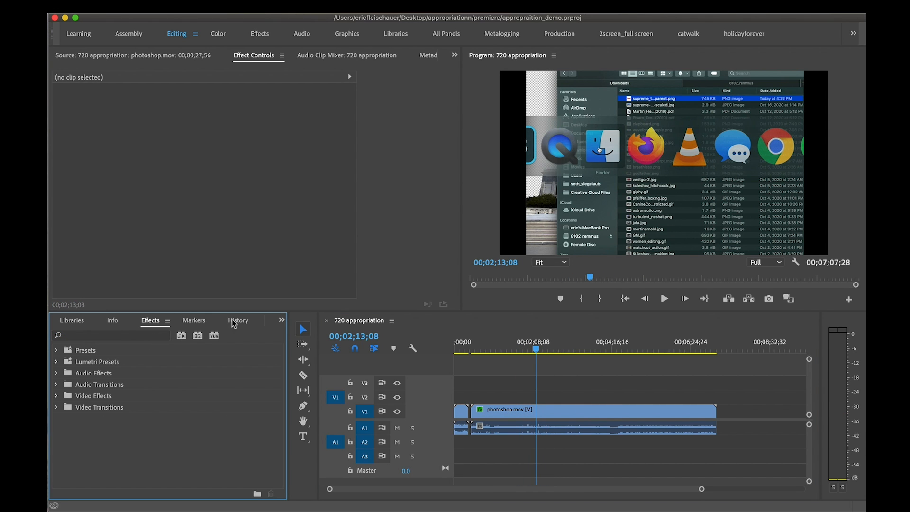
{"action": "left_click", "coordinate": [281, 321]}
{"action": "left_click", "coordinate": [289, 335]}
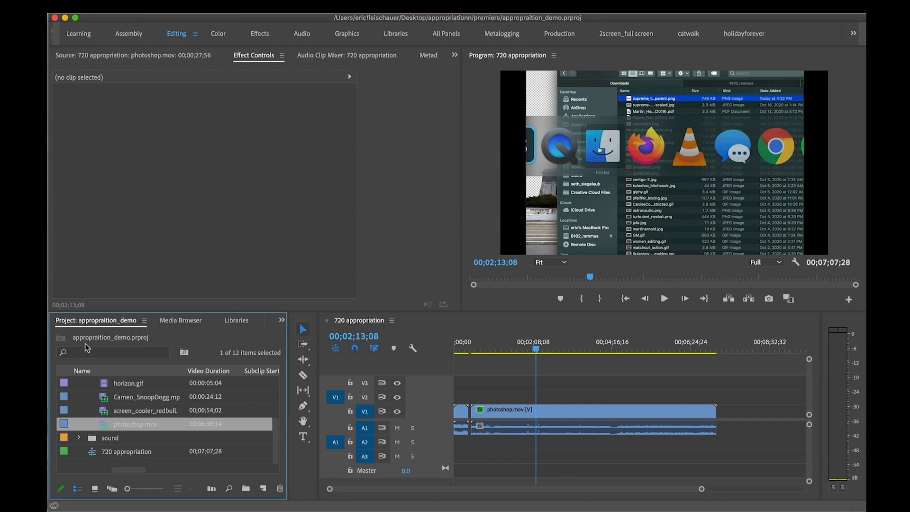
{"action": "scroll", "coordinate": [140, 412], "scroll_direction": "up", "scroll_amount": 5}
{"action": "scroll", "coordinate": [140, 413], "scroll_direction": "down", "scroll_amount": 5}
Unlink photoshop.mov's audio from its video in the 720 appropriation sequence and delete the audio from track A1
{"action": "left_click", "coordinate": [473, 350]}
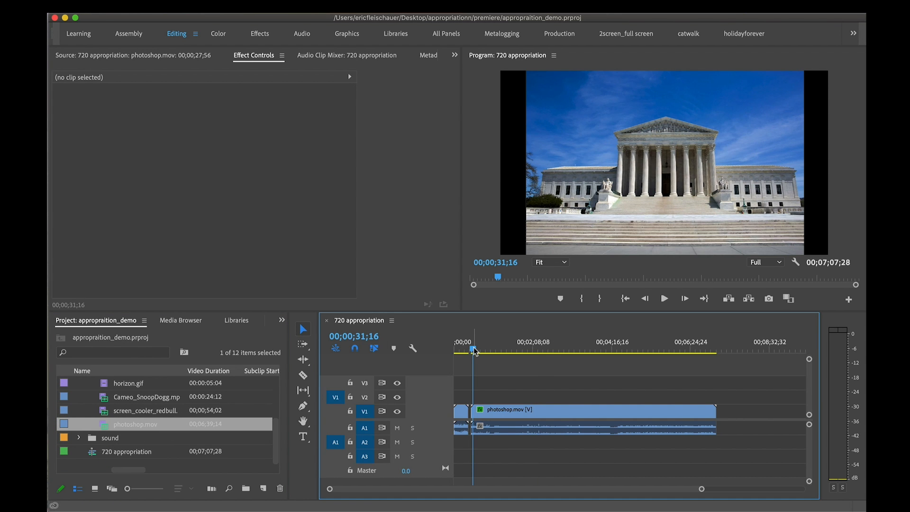
{"action": "left_click_drag", "start_coordinate": [473, 351], "coordinate": [507, 350]}
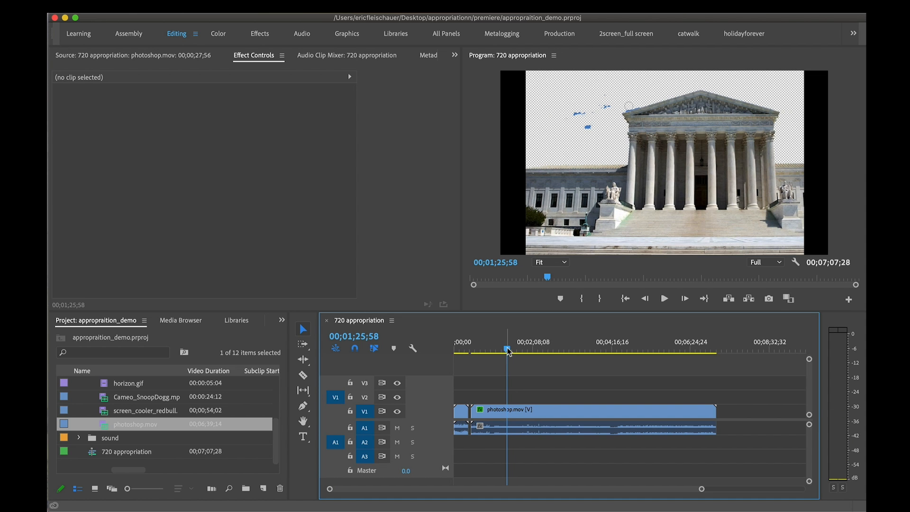
{"action": "left_click_drag", "start_coordinate": [509, 351], "coordinate": [557, 351]}
{"action": "left_click_drag", "start_coordinate": [596, 391], "coordinate": [613, 426]}
{"action": "left_click_drag", "start_coordinate": [557, 350], "coordinate": [590, 349]}
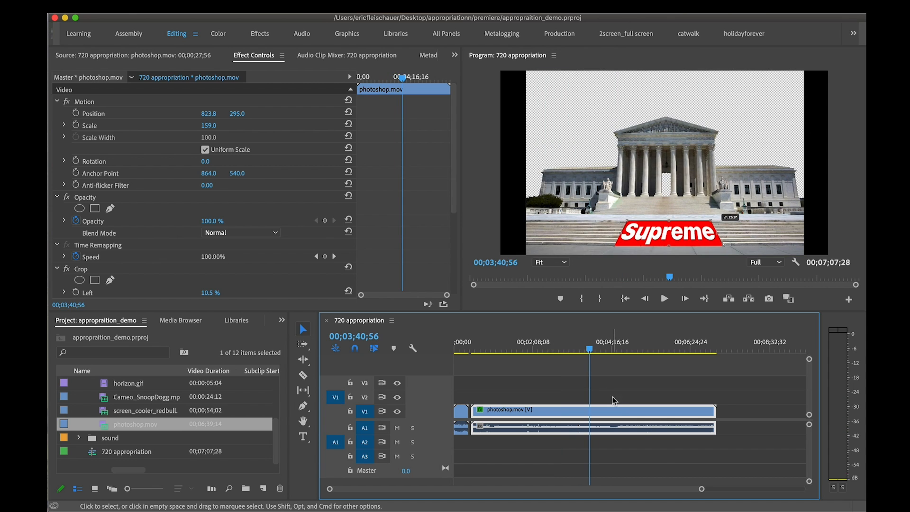
{"action": "right_click", "coordinate": [621, 407]}
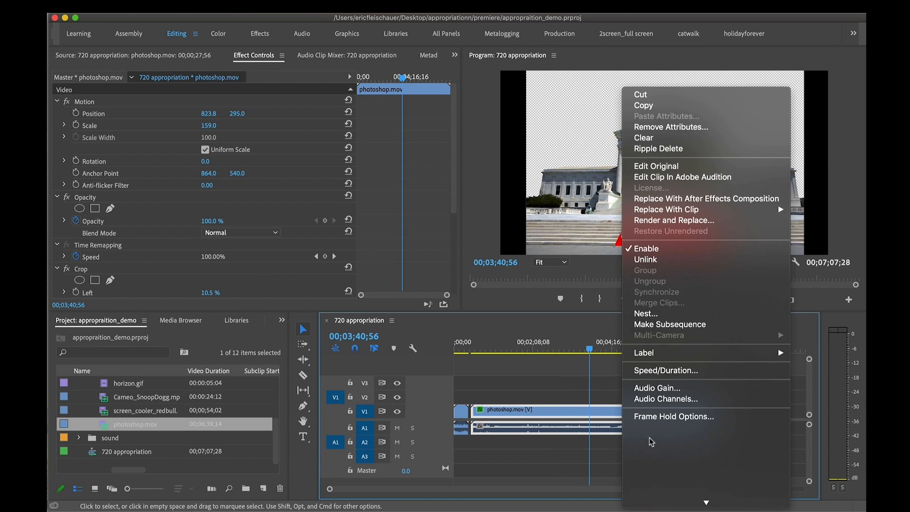
{"action": "left_click", "coordinate": [648, 259]}
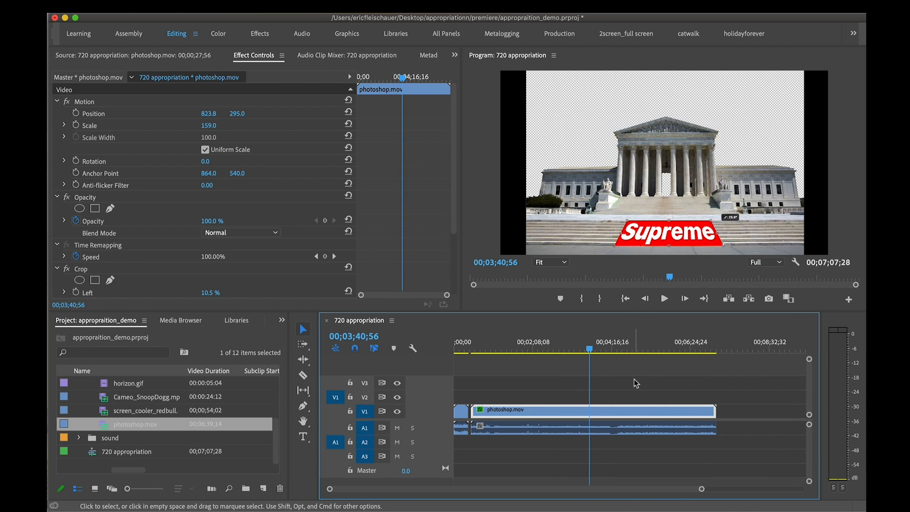
{"action": "left_click", "coordinate": [635, 411]}
{"action": "left_click", "coordinate": [642, 427]}
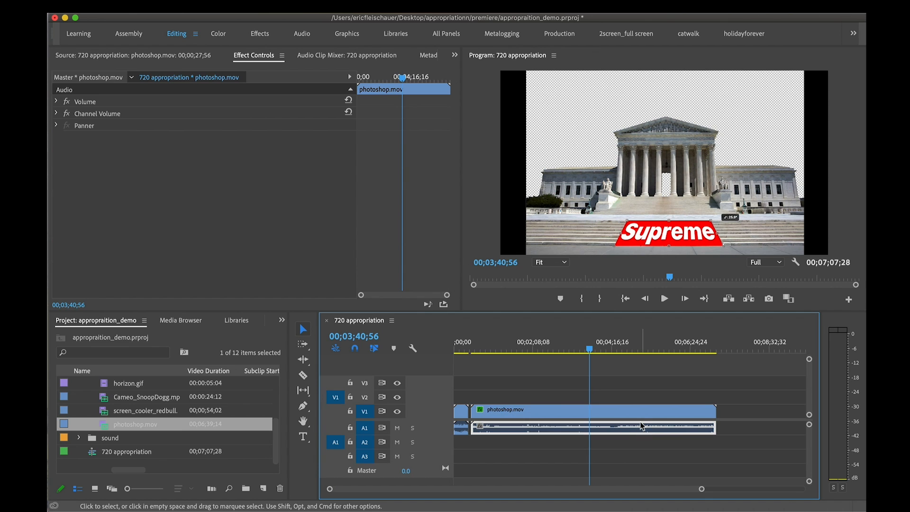
{"action": "key", "text": "Delete"}
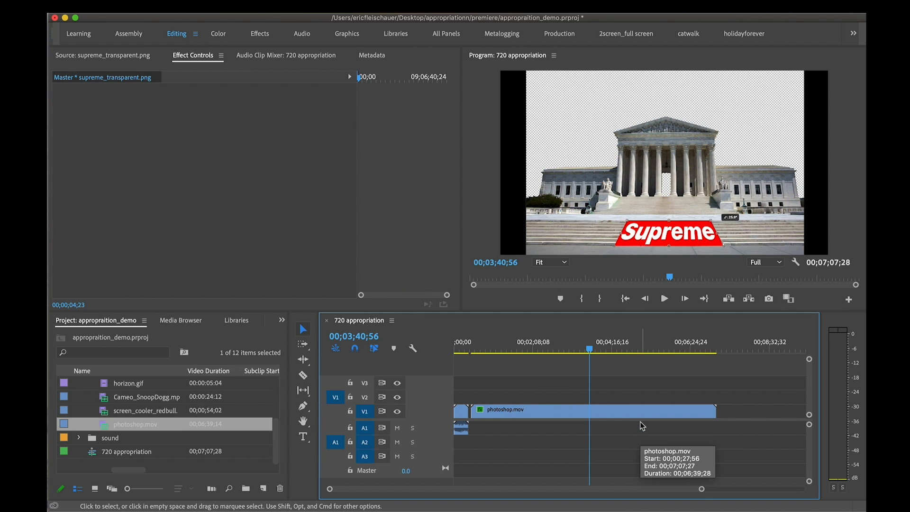
{"action": "mouse_move", "coordinate": [588, 350]}
{"action": "left_mouse_down"}
{"action": "mouse_move", "coordinate": [479, 351]}
{"action": "mouse_move", "coordinate": [587, 350]}
{"action": "left_mouse_up"}
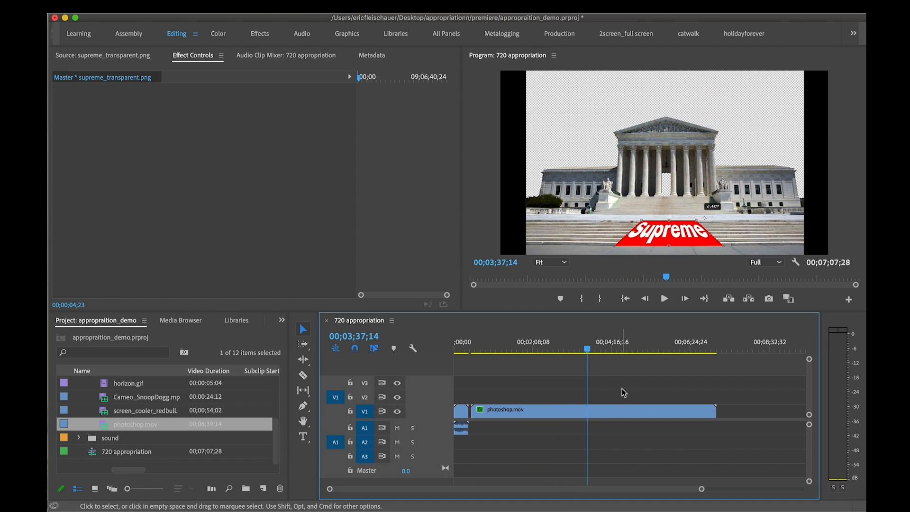
{"action": "left_click", "coordinate": [601, 415]}
{"action": "right_click", "coordinate": [602, 415]}
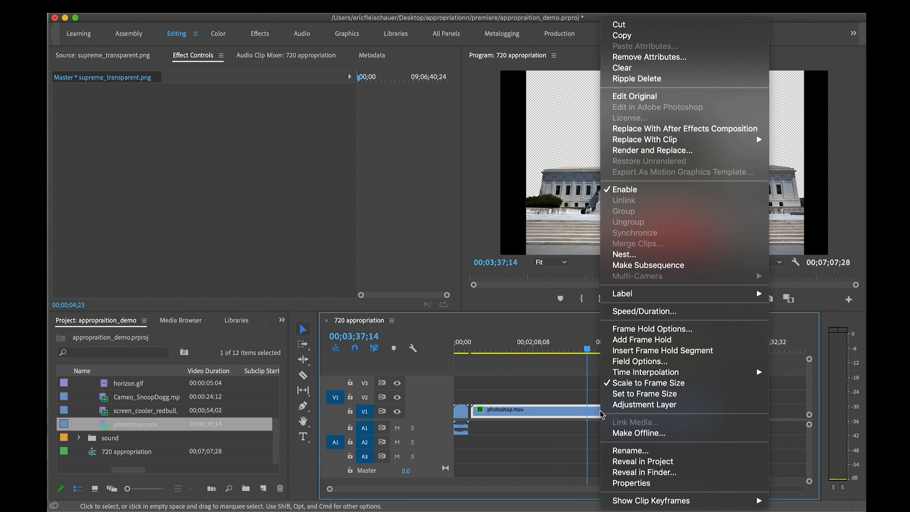
{"action": "left_click", "coordinate": [554, 372]}
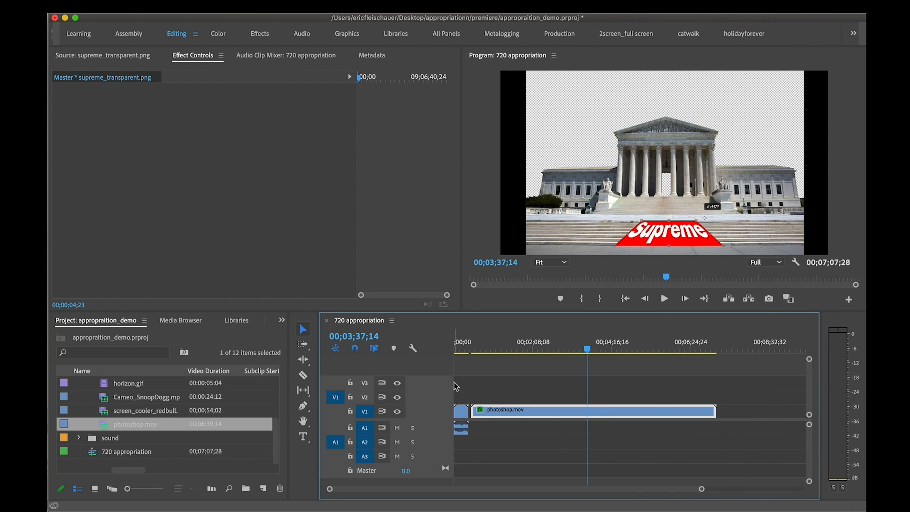
Shorten photoshop.mov from its end with the Rate Stretch tool, speeding it up to about 304%
{"action": "left_click", "coordinate": [304, 391]}
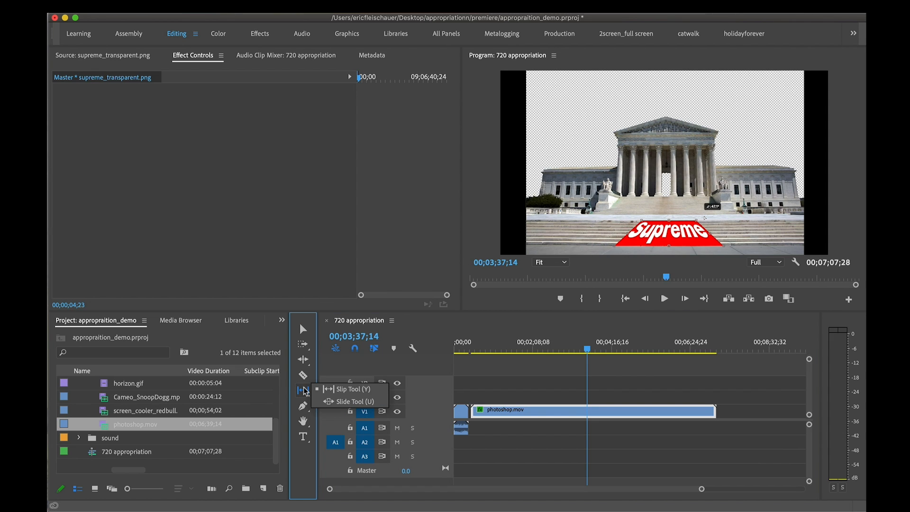
{"action": "left_click", "coordinate": [302, 363]}
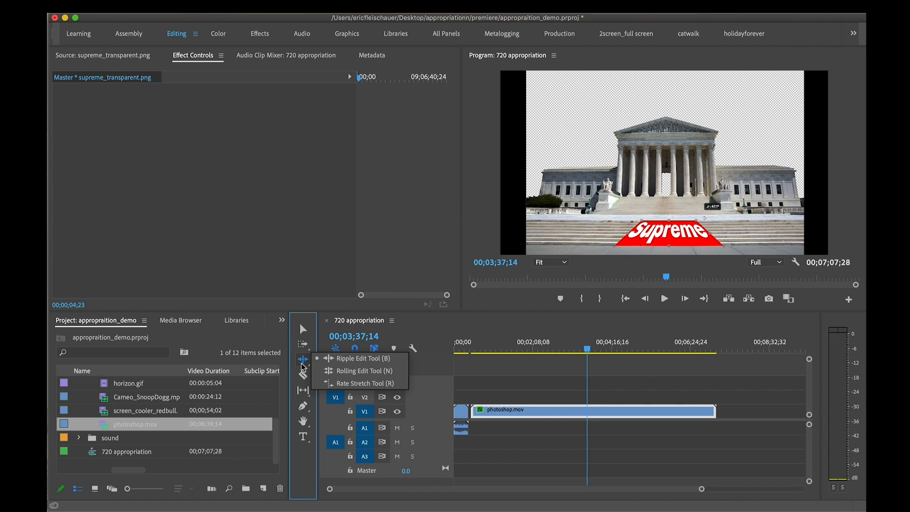
{"action": "left_click", "coordinate": [376, 385]}
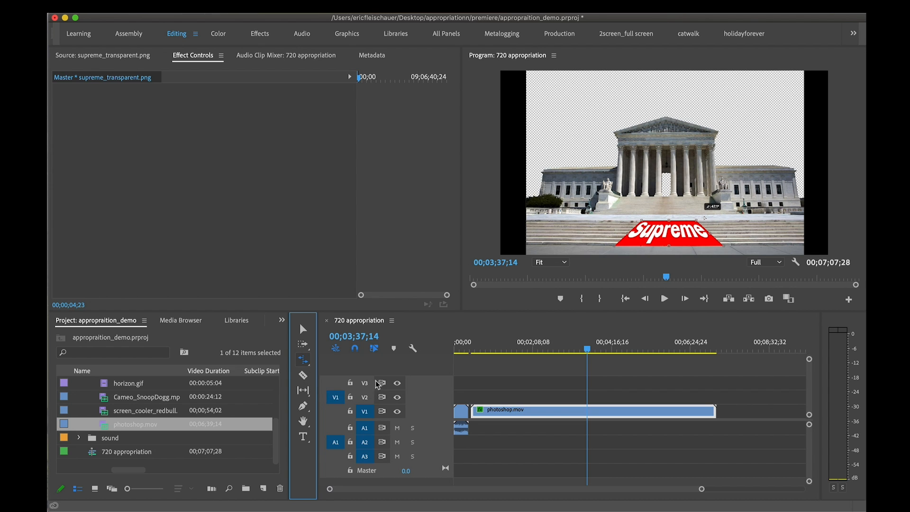
{"action": "left_click", "coordinate": [716, 411]}
{"action": "left_click_drag", "start_coordinate": [716, 410], "coordinate": [549, 410]}
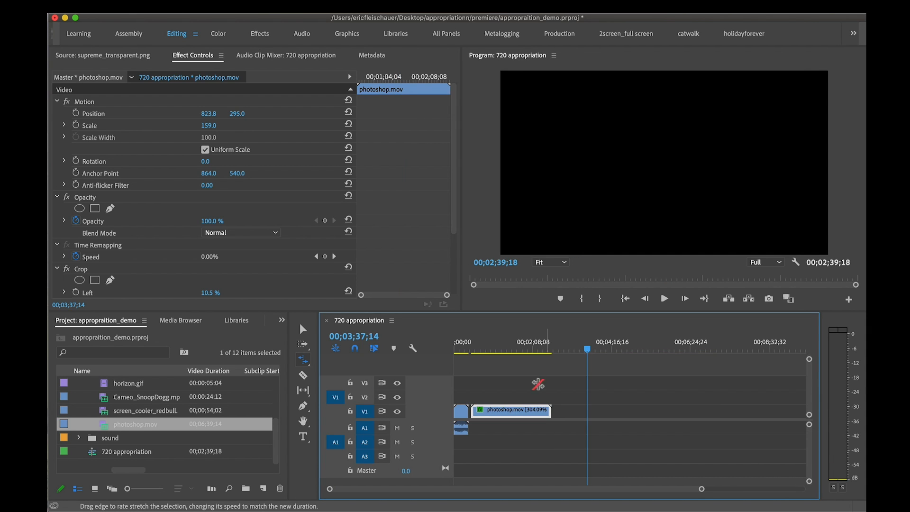
Scrub and play parts of the sped-up photoshop.mov clip to check its playback speed
{"action": "left_click_drag", "start_coordinate": [521, 351], "coordinate": [480, 351]}
{"action": "key", "text": "space"}
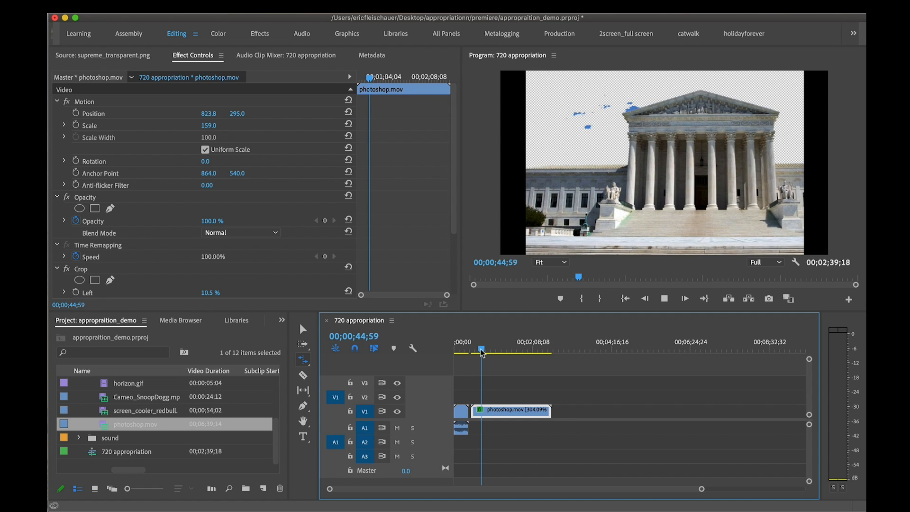
{"action": "left_click_drag", "start_coordinate": [482, 352], "coordinate": [508, 350]}
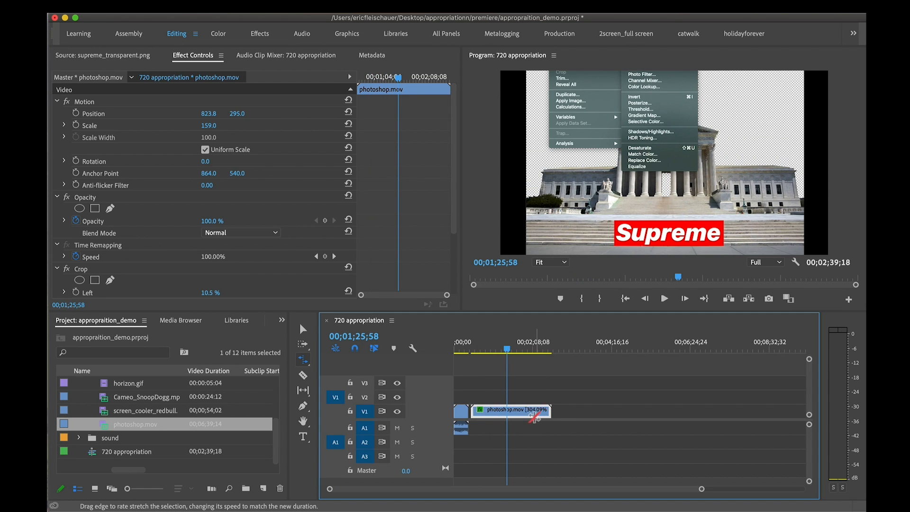
{"action": "key", "text": "space"}
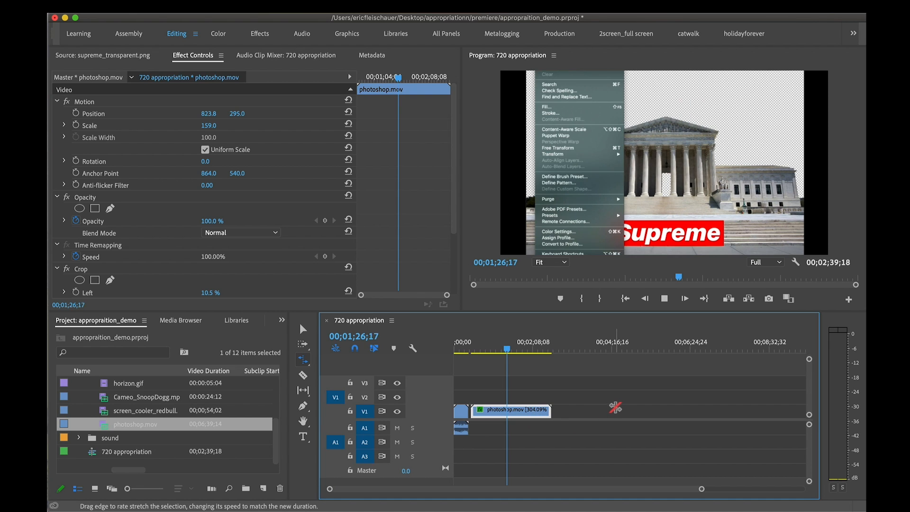
{"action": "key", "text": "space"}
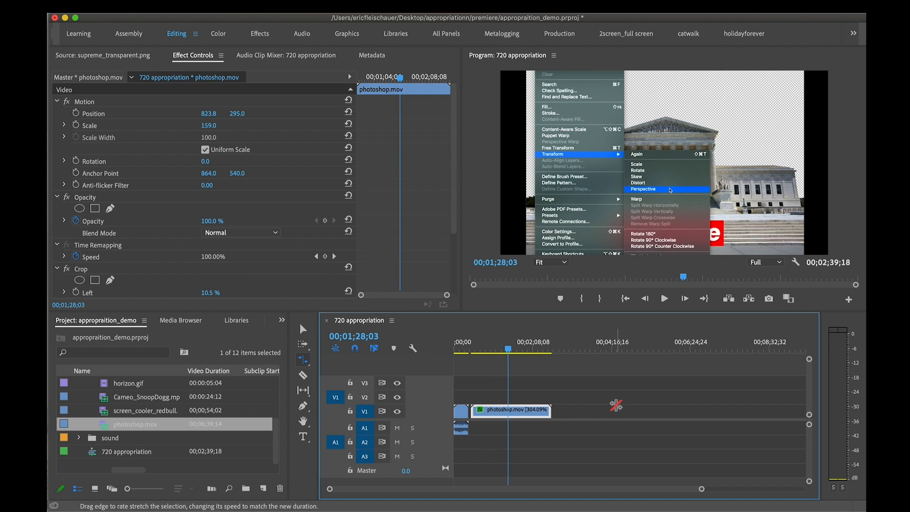
Undo the rate stretch on photoshop.mov and select the clip again with the Selection tool
{"action": "key", "text": "super+z"}
{"action": "left_click", "coordinate": [545, 370]}
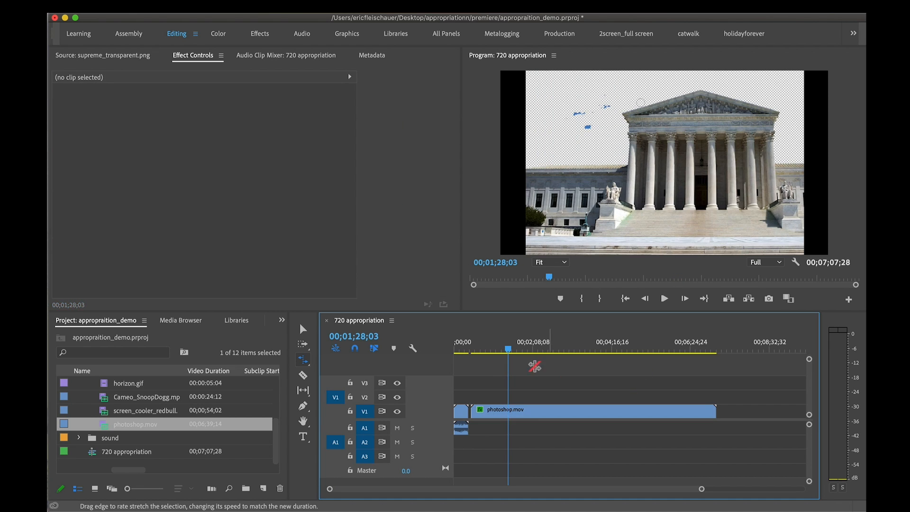
{"action": "key", "text": "v"}
{"action": "left_click", "coordinate": [604, 413]}
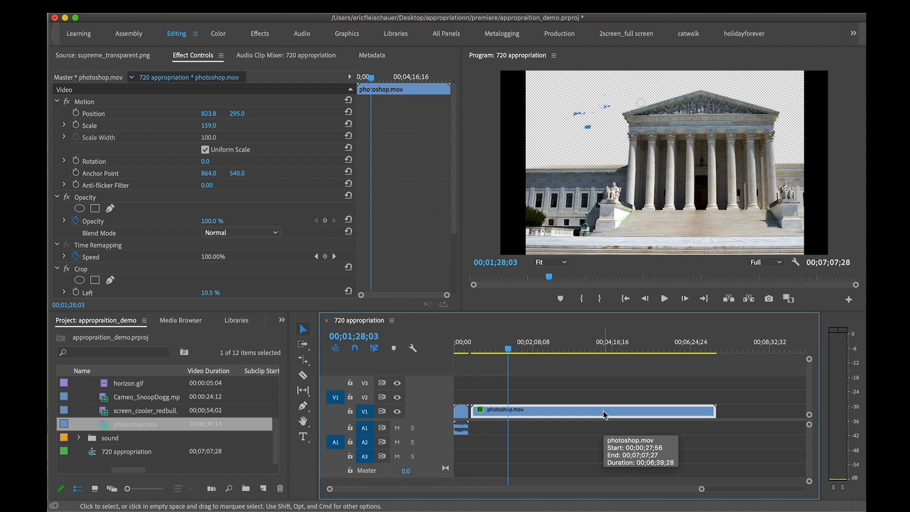
Set photoshop.mov's clip speed to 1000%, leaving Reverse Speed off
{"action": "right_click", "coordinate": [605, 412]}
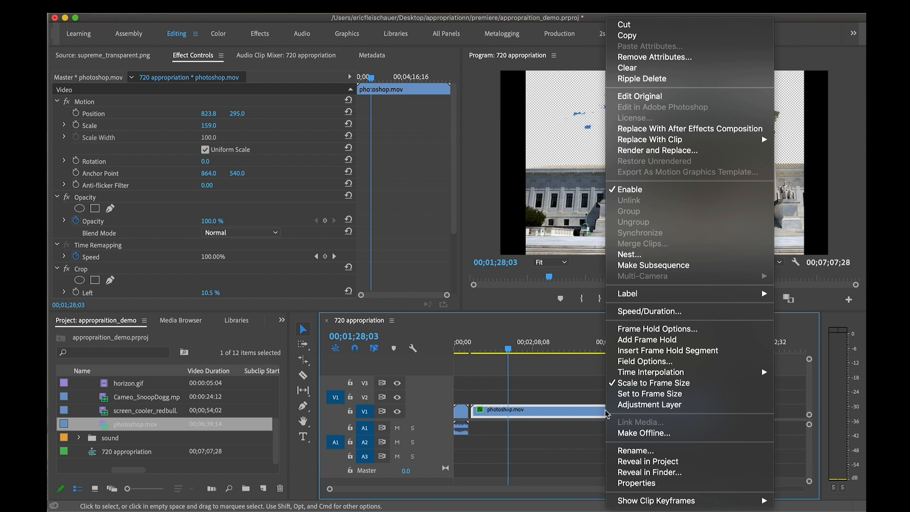
{"action": "left_click", "coordinate": [635, 311]}
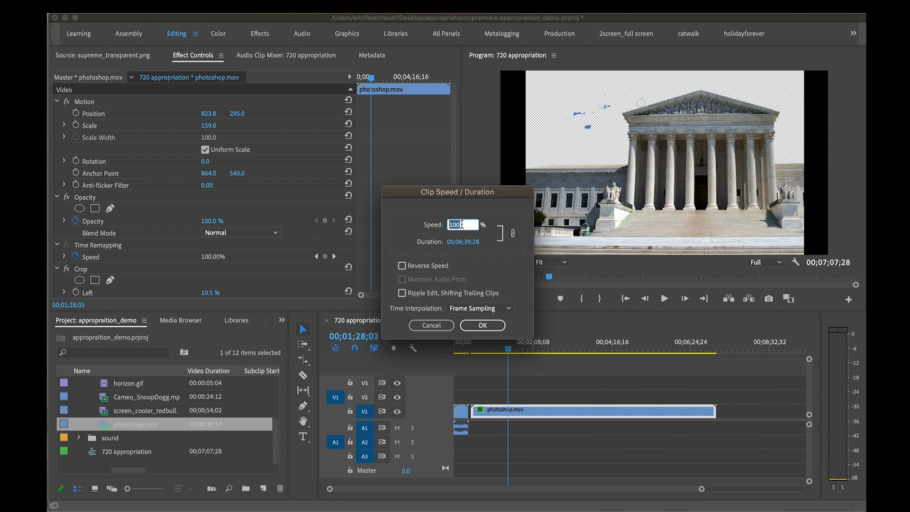
{"action": "left_click_drag", "start_coordinate": [501, 194], "coordinate": [511, 127]}
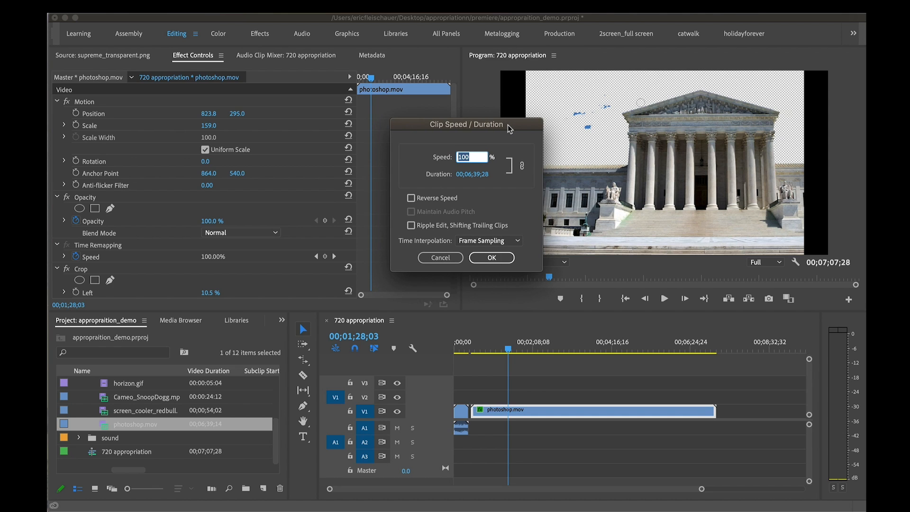
{"action": "type", "text": "60"}
{"action": "left_click", "coordinate": [412, 199]}
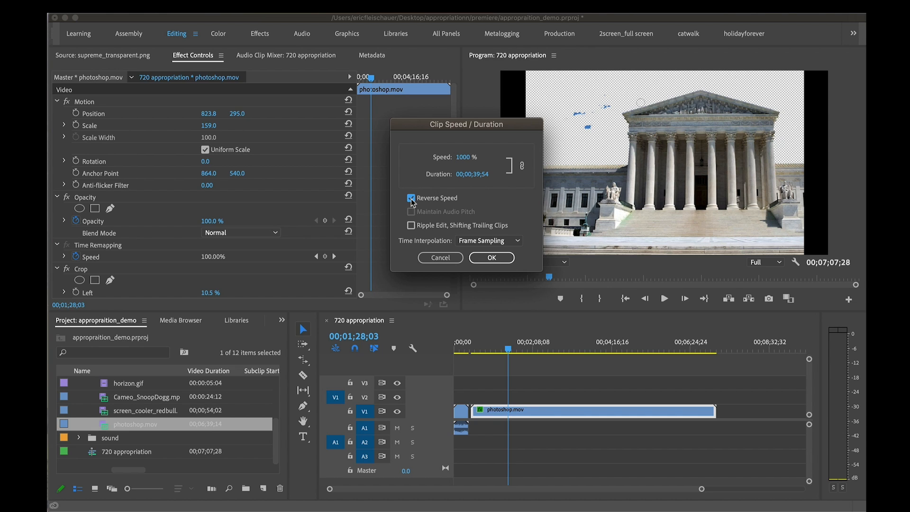
{"action": "left_click", "coordinate": [412, 199]}
{"action": "left_click", "coordinate": [492, 258]}
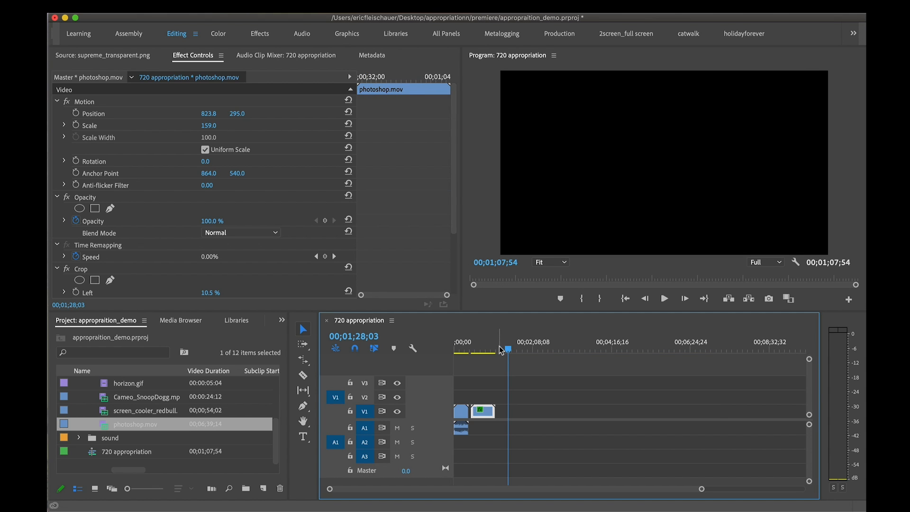
Play the beginning of the sped-up photoshop.mov clip to check its speed, and save the project
{"action": "left_click_drag", "start_coordinate": [498, 349], "coordinate": [473, 350]}
{"action": "key", "text": "space"}
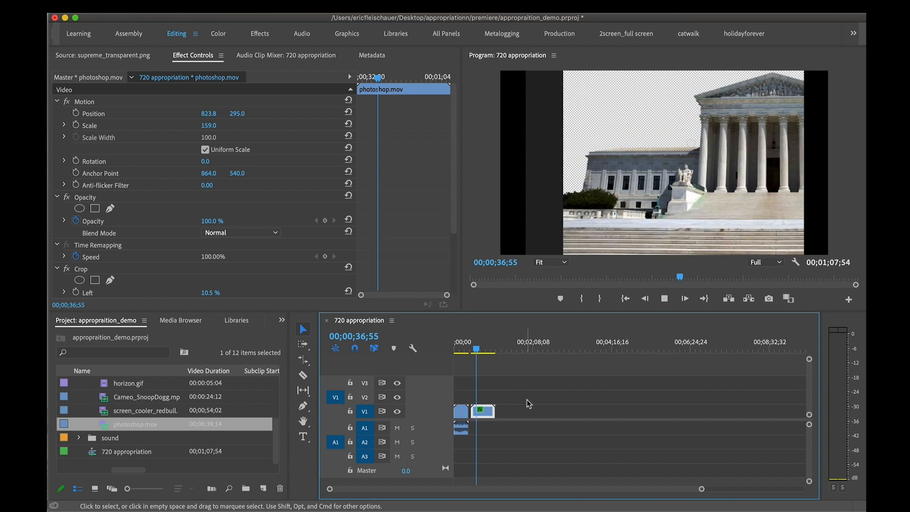
{"action": "key", "text": "space"}
{"action": "key", "text": "super+s"}
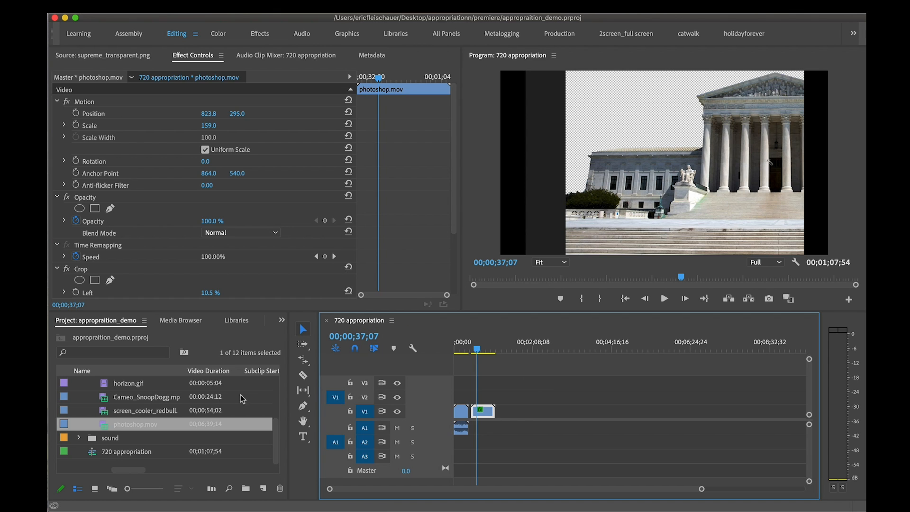
{"action": "scroll", "coordinate": [143, 403], "scroll_direction": "up", "scroll_amount": 3}
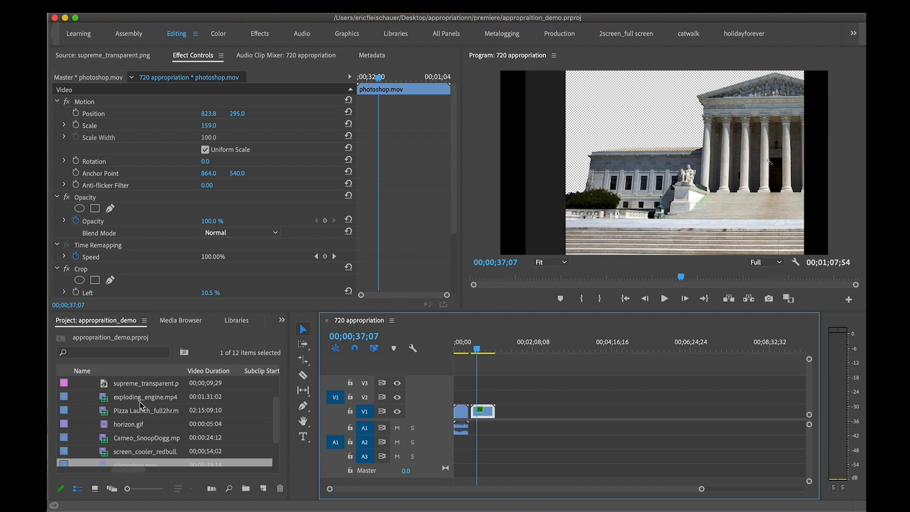
{"action": "scroll", "coordinate": [101, 422], "scroll_direction": "down", "scroll_amount": 1}
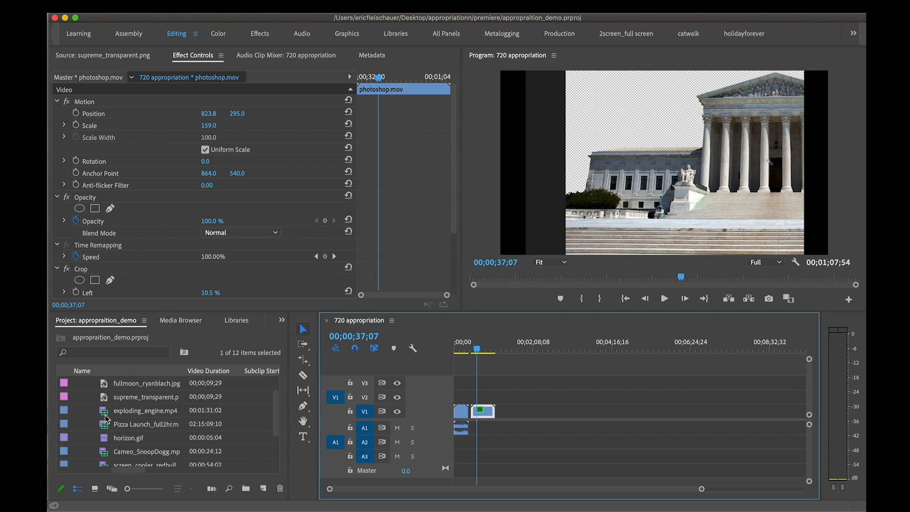
{"action": "left_click_drag", "start_coordinate": [142, 423], "coordinate": [510, 409]}
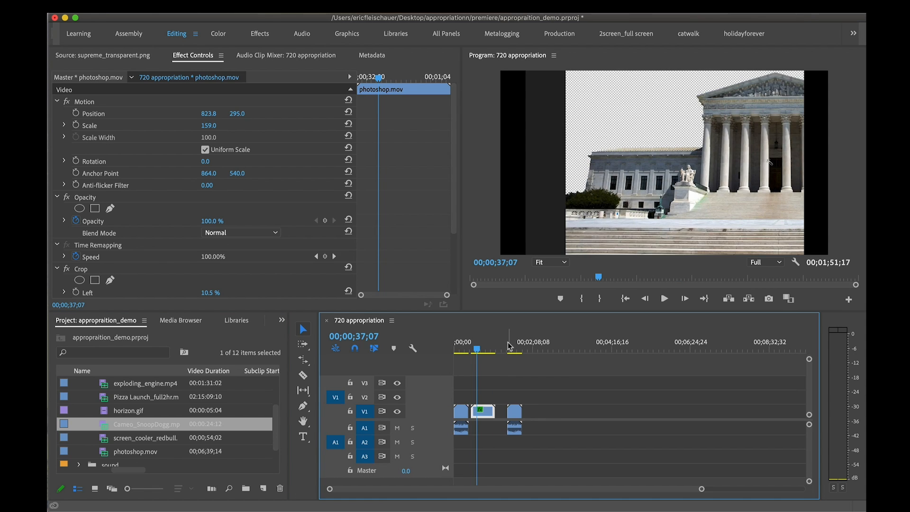
{"action": "left_click", "coordinate": [461, 350]}
{"action": "left_click", "coordinate": [514, 411]}
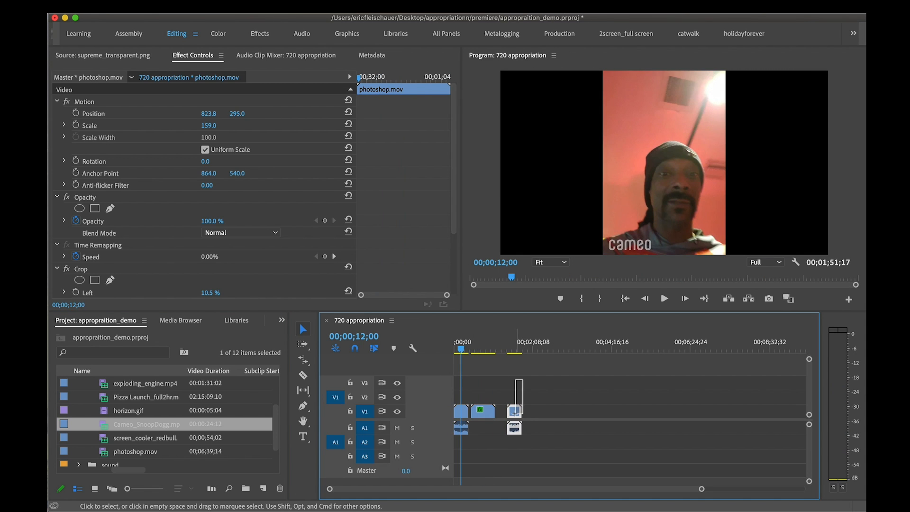
{"action": "key", "text": "Delete"}
Play Cameo_SnoopDogg.mp4 from the start of the sequence to hear its audio at normal speed
{"action": "left_click_drag", "start_coordinate": [459, 349], "coordinate": [445, 347]}
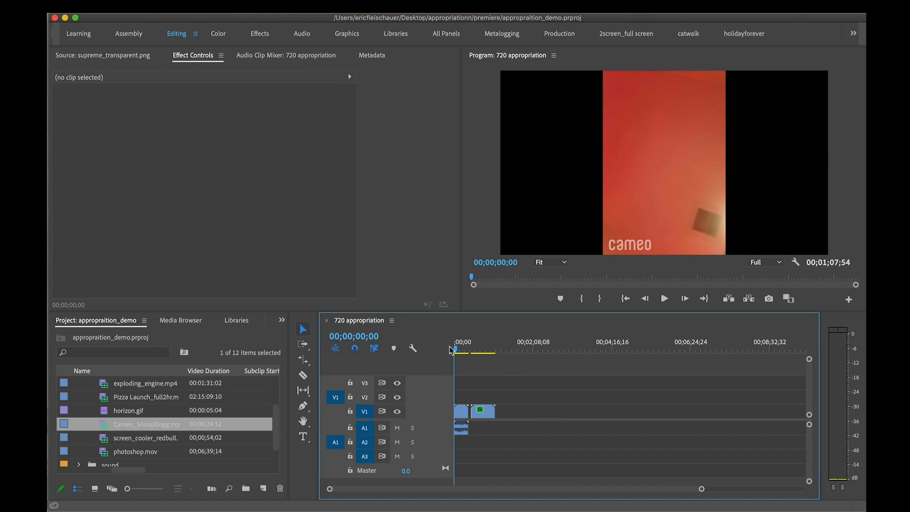
{"action": "key", "text": "space"}
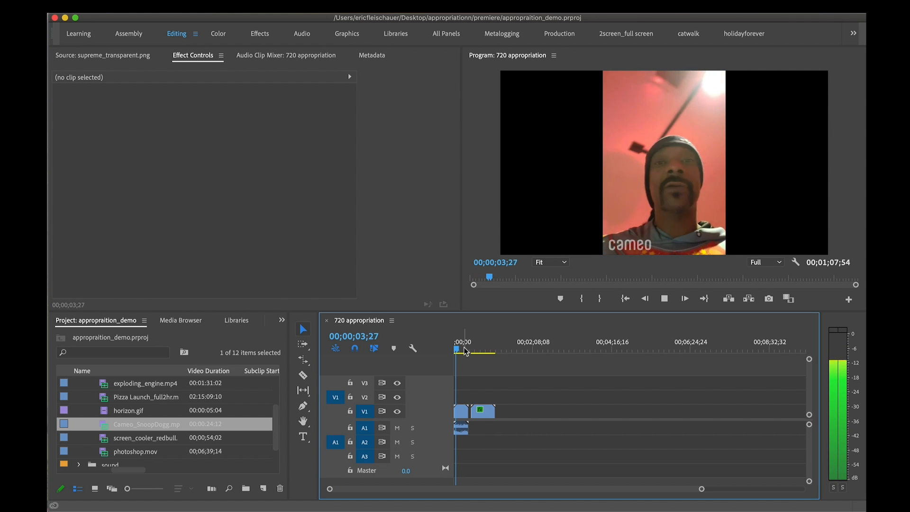
{"action": "key", "text": "equal"}
{"action": "key", "text": "equal"}
{"action": "key", "text": "equal"}
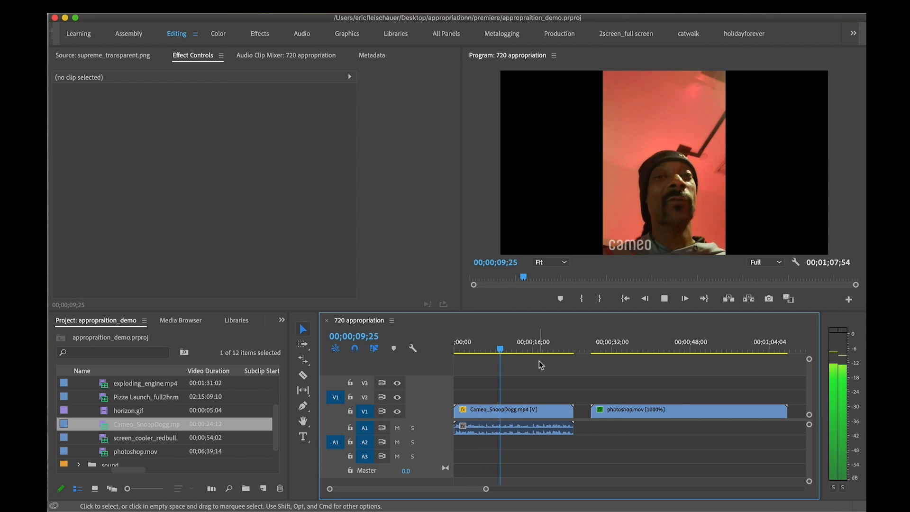
{"action": "key", "text": "space"}
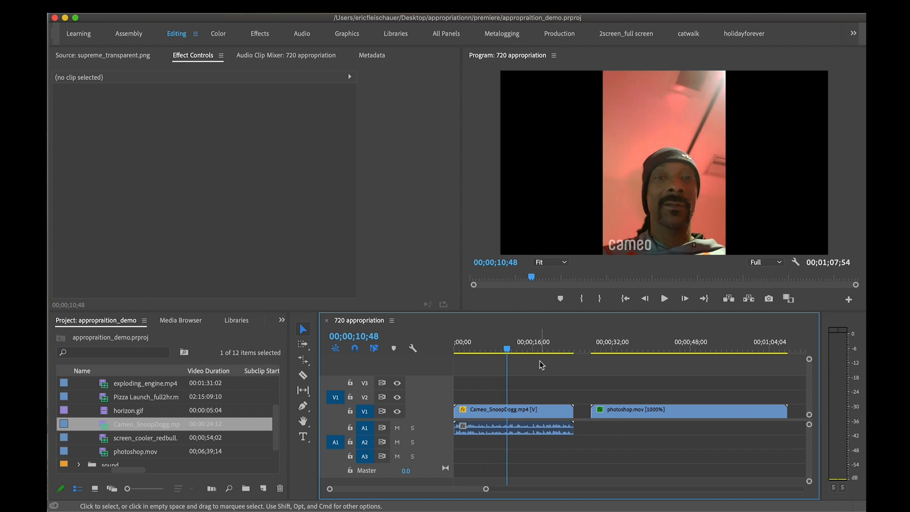
Set Cameo_SnoopDogg.mp4's clip speed to 300% with Maintain Audio Pitch enabled
{"action": "left_click", "coordinate": [558, 412]}
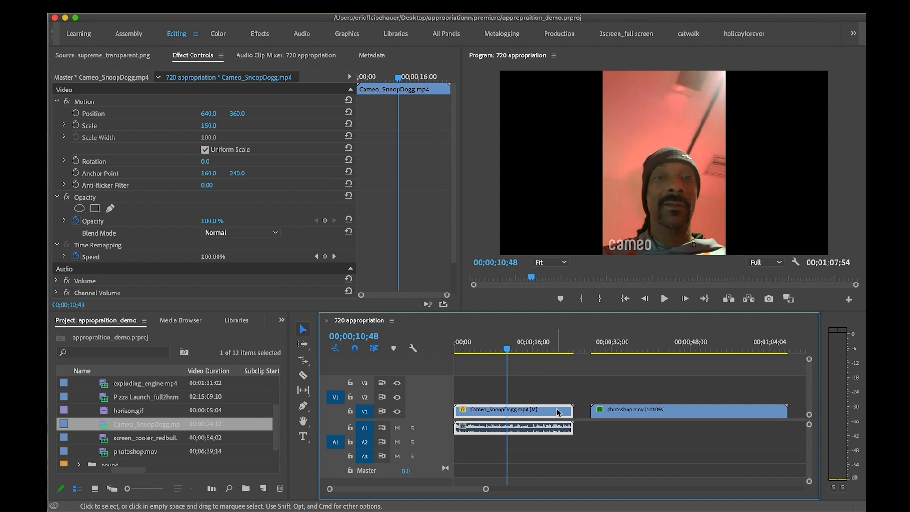
{"action": "right_click", "coordinate": [558, 414]}
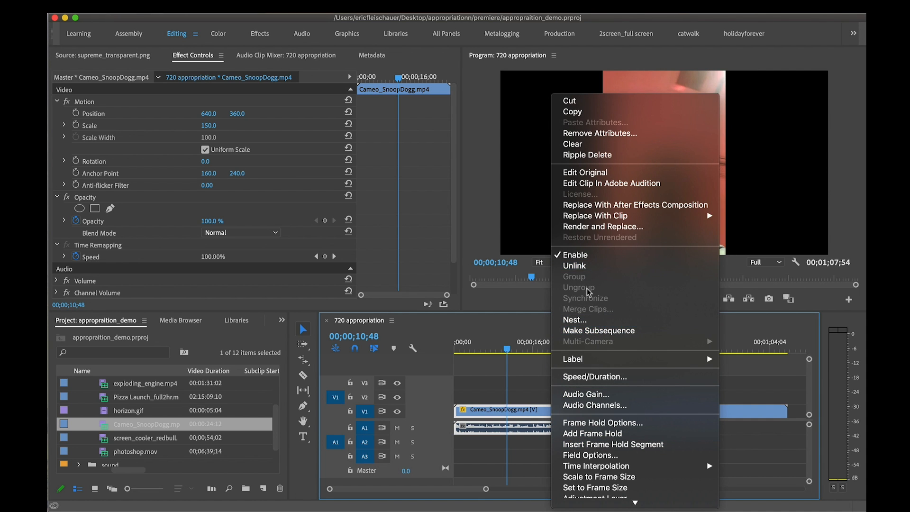
{"action": "left_click", "coordinate": [600, 377]}
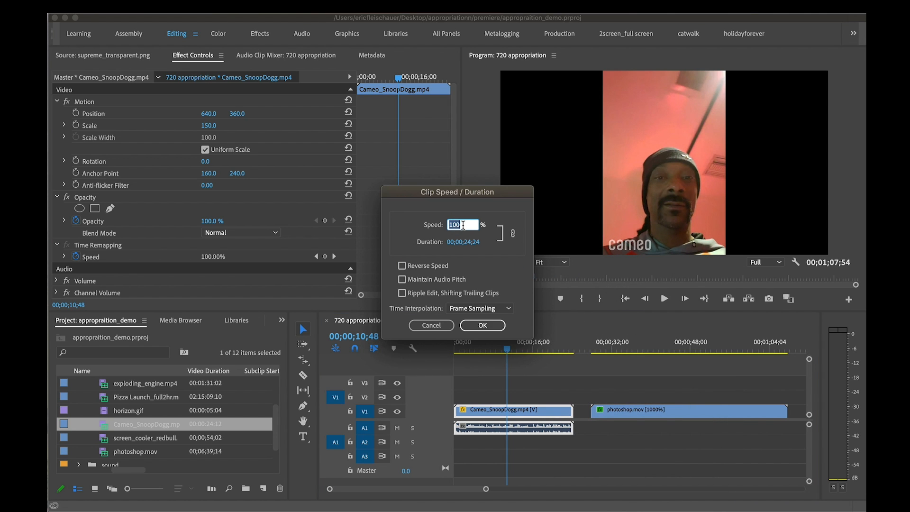
{"action": "type", "text": "30"}
{"action": "left_click", "coordinate": [403, 281]}
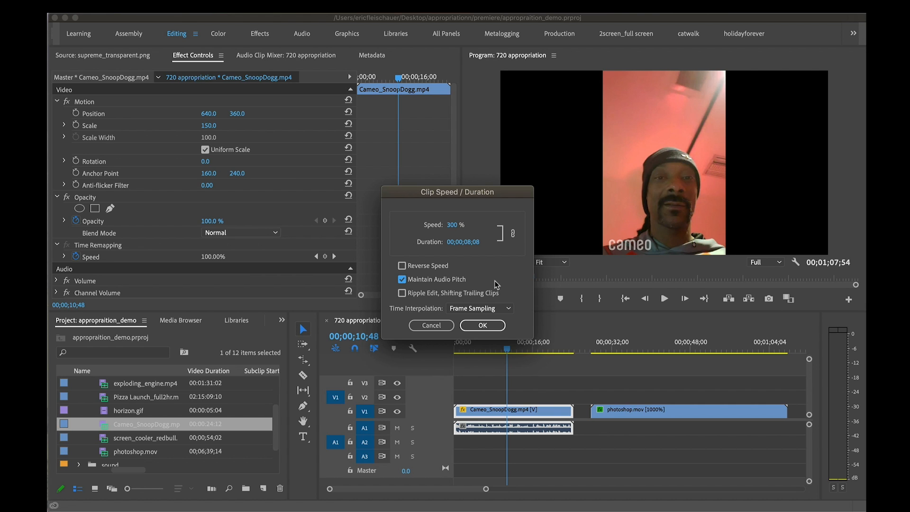
{"action": "left_click", "coordinate": [482, 326]}
Play the sped-up Cameo_SnoopDogg.mp4 to hear its pitch-maintained audio, and undo the speed change
{"action": "left_click_drag", "start_coordinate": [467, 352], "coordinate": [459, 351]}
{"action": "key", "text": "space"}
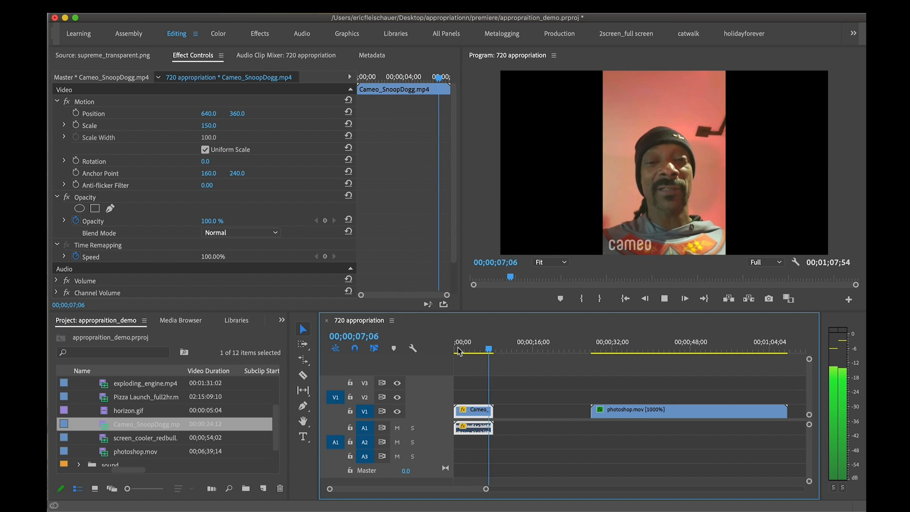
{"action": "key", "text": "space"}
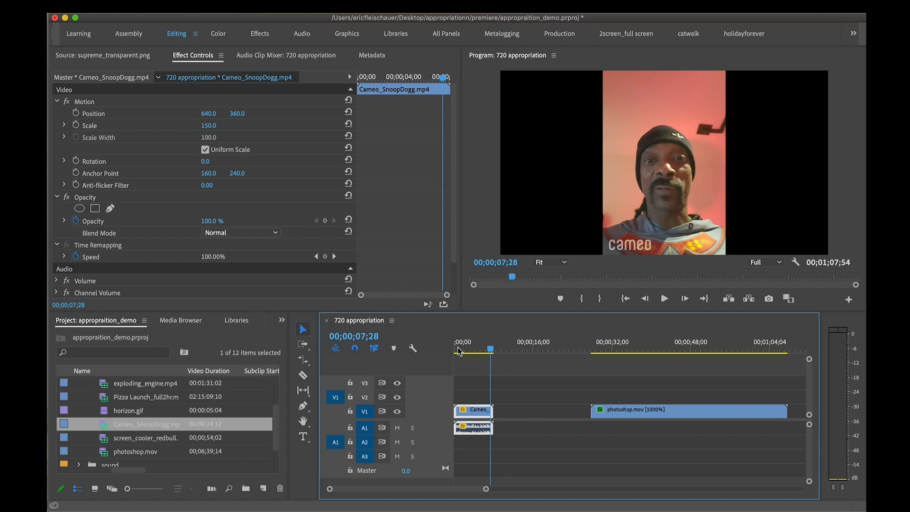
{"action": "key", "text": "super+z"}
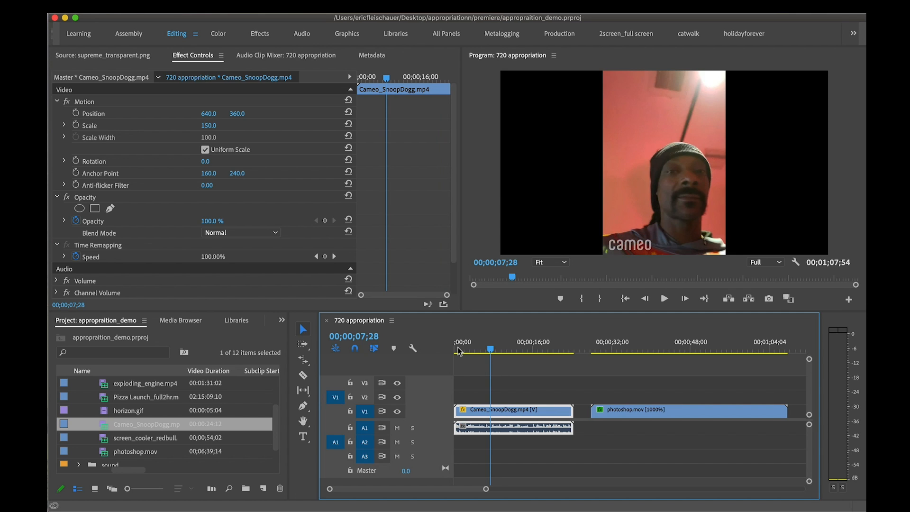
Set Cameo_SnoopDogg.mp4's clip speed to 300% with Maintain Audio Pitch left off
{"action": "right_click", "coordinate": [528, 412]}
{"action": "scroll", "coordinate": [579, 469], "scroll_direction": "down", "scroll_amount": 5}
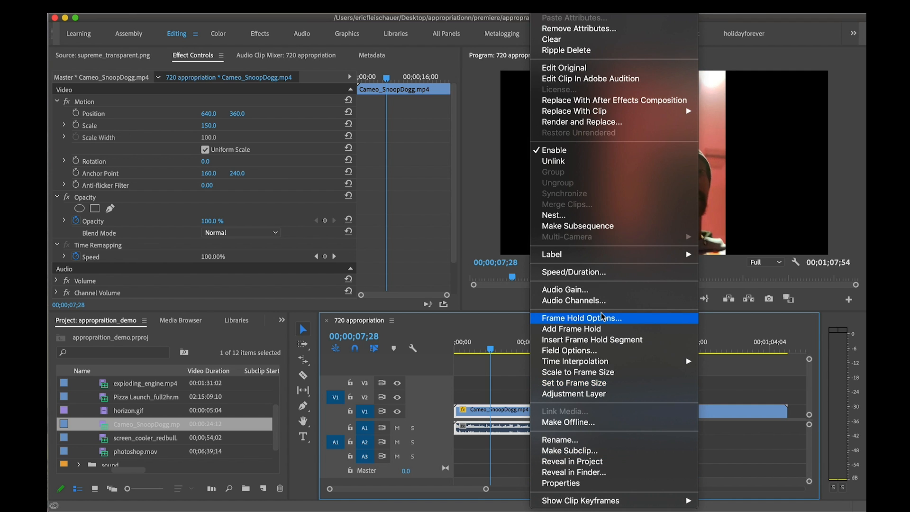
{"action": "left_click", "coordinate": [593, 271]}
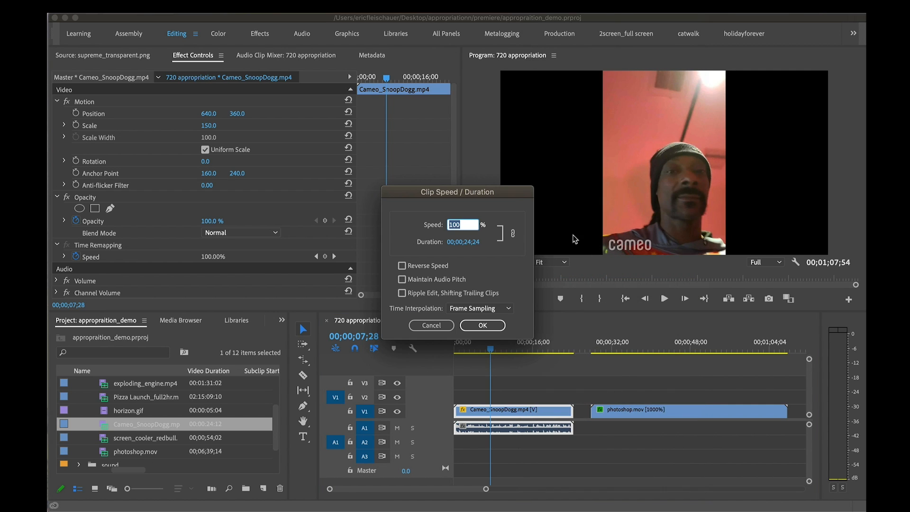
{"action": "type", "text": "300"}
{"action": "left_click", "coordinate": [483, 325]}
Play the 300% Cameo_SnoopDogg.mp4 to hear its audio without pitch correction, and undo the speed change
{"action": "left_click", "coordinate": [460, 348]}
{"action": "key", "text": "space"}
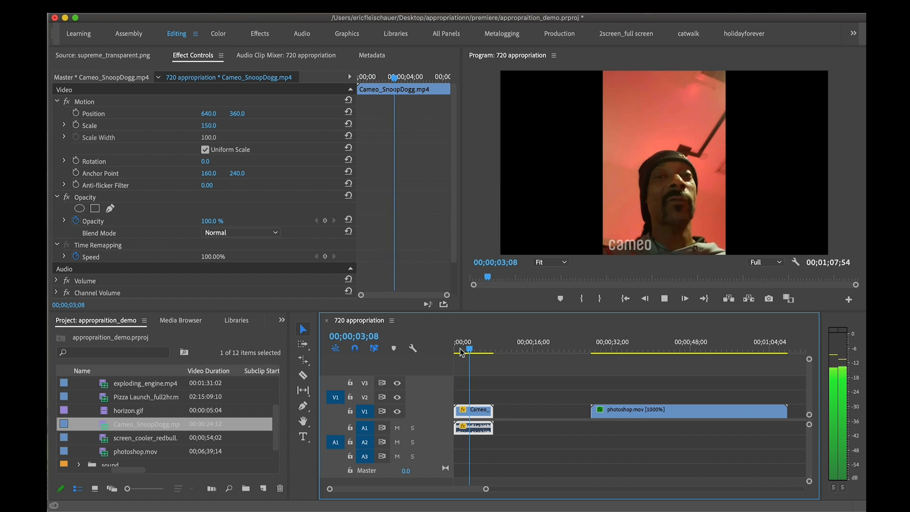
{"action": "key", "text": "space"}
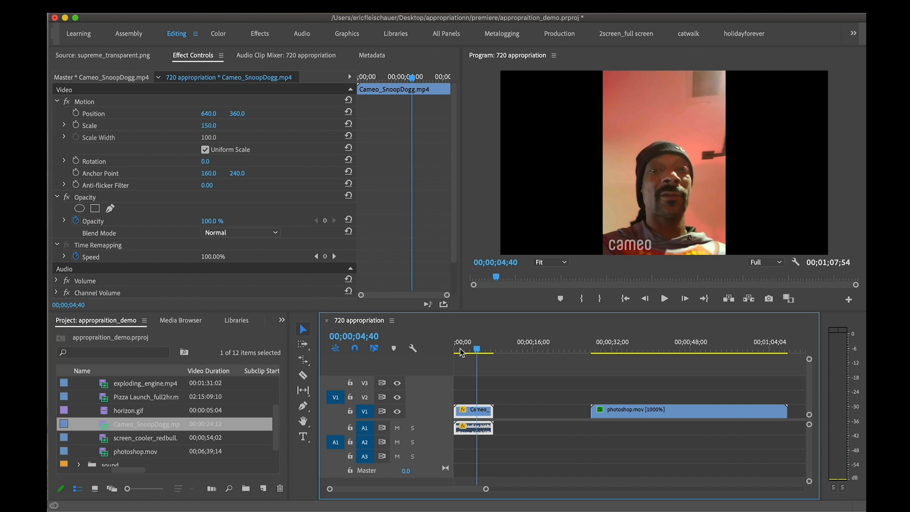
{"action": "key", "text": "super+z"}
{"action": "left_click", "coordinate": [504, 342]}
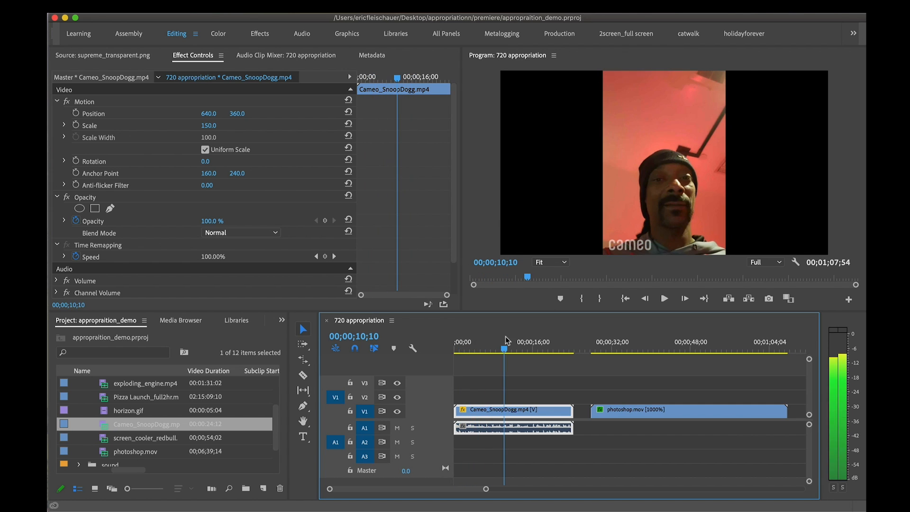
{"action": "right_click", "coordinate": [562, 412]}
{"action": "scroll", "coordinate": [586, 469], "scroll_direction": "down", "scroll_amount": 5}
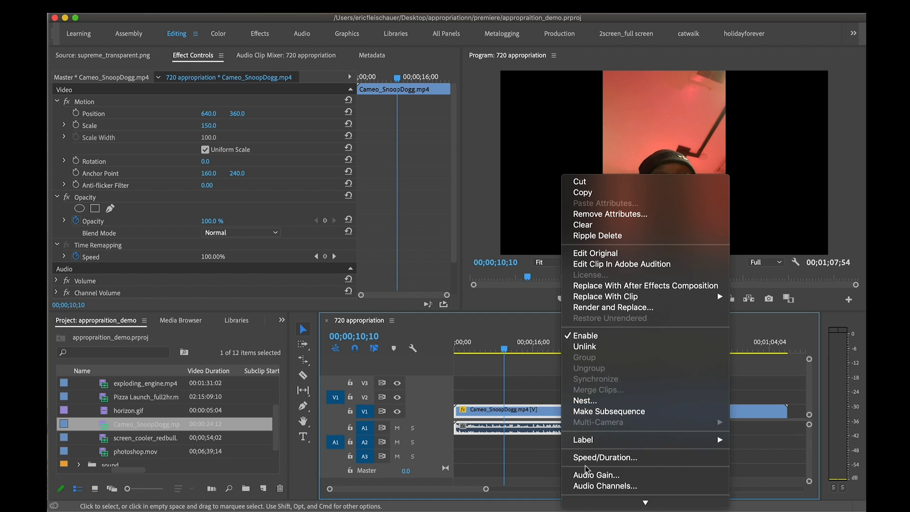
{"action": "scroll", "coordinate": [603, 409], "scroll_direction": "down", "scroll_amount": 3}
{"action": "left_click", "coordinate": [605, 404]}
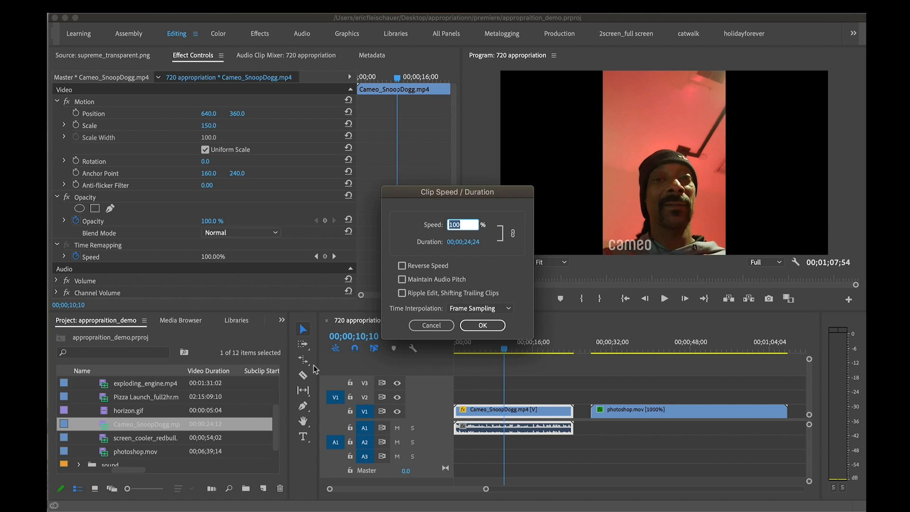
{"action": "left_click", "coordinate": [427, 328]}
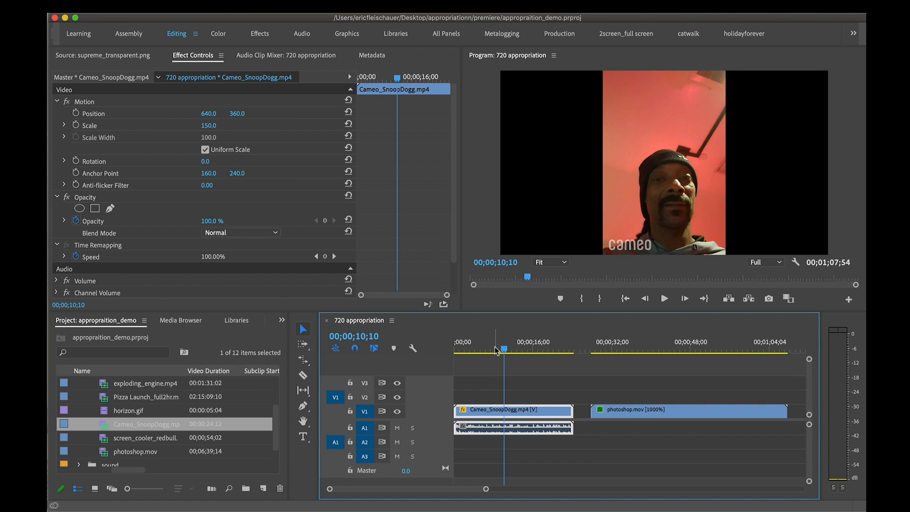
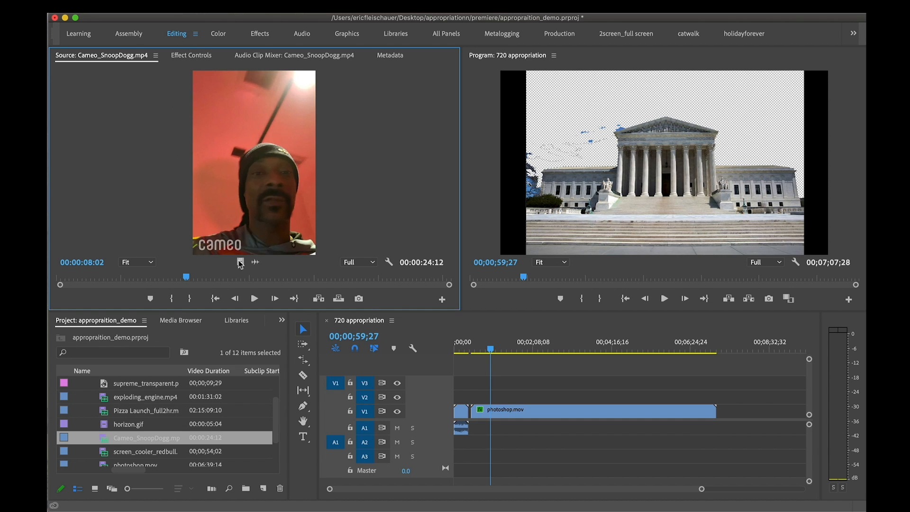
Open the full moon JPG from the images folder in the Source Monitor and scrub through its extended time range
{"action": "scroll", "coordinate": [146, 394], "scroll_direction": "up", "scroll_amount": 3}
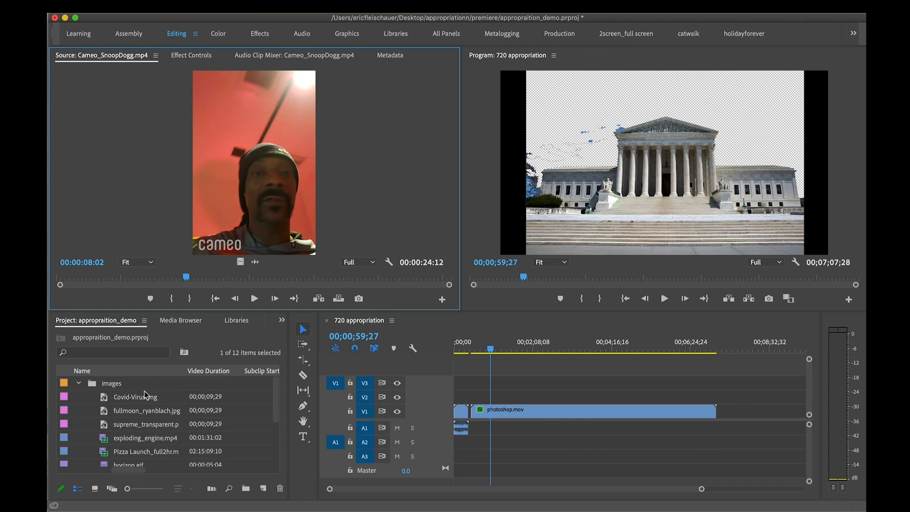
{"action": "double_click", "coordinate": [106, 414]}
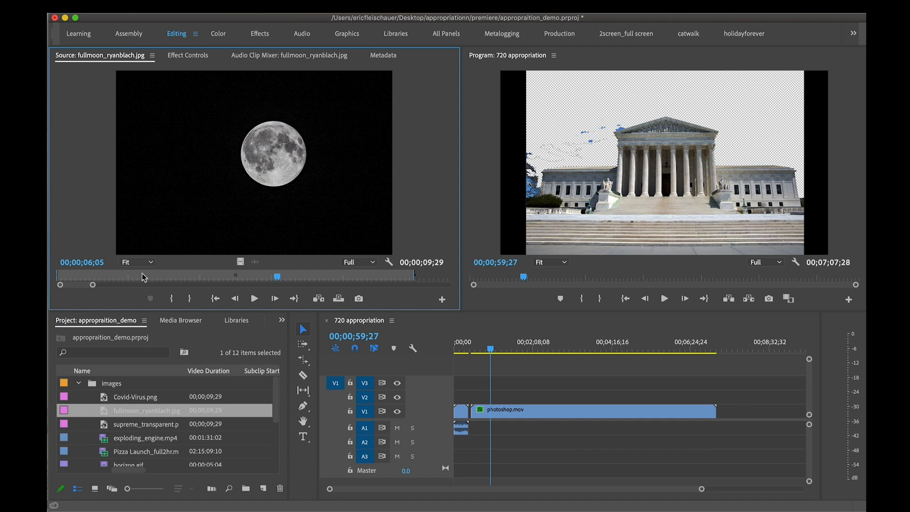
{"action": "left_click_drag", "start_coordinate": [143, 273], "coordinate": [217, 286]}
{"action": "left_click_drag", "start_coordinate": [79, 276], "coordinate": [438, 273]}
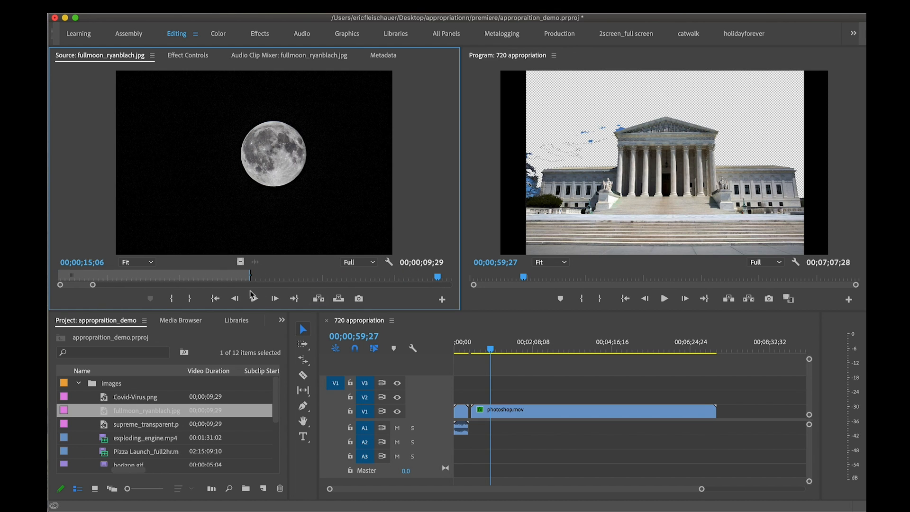
{"action": "left_click_drag", "start_coordinate": [93, 284], "coordinate": [392, 282]}
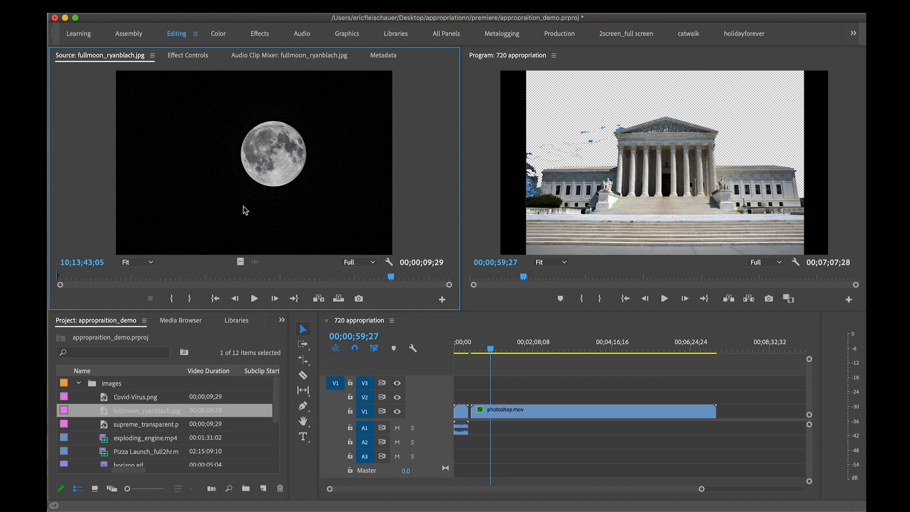
Place the full moon JPG on V2 above photoshop.mov at about 00;01;25;02 and view it over the footage
{"action": "left_click_drag", "start_coordinate": [243, 210], "coordinate": [513, 399]}
{"action": "key", "text": "Up"}
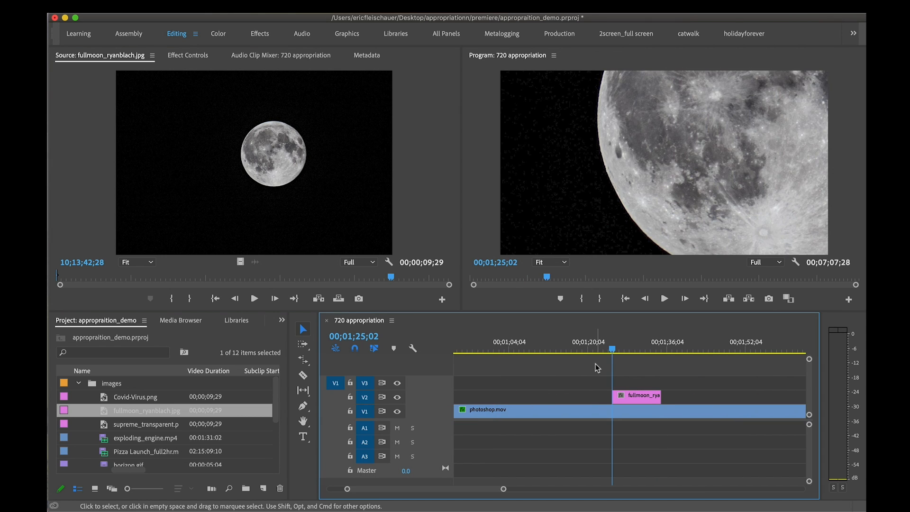
{"action": "key", "text": "Down"}
{"action": "key", "text": "Up"}
{"action": "left_click_drag", "start_coordinate": [610, 348], "coordinate": [639, 349]}
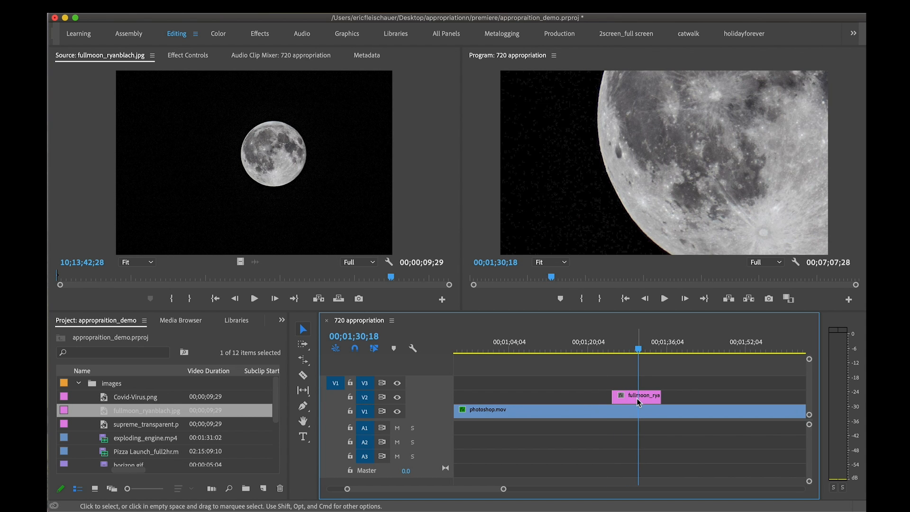
Scale the full moon clip to the frame size and check its fit against the photoshop.mov footage below
{"action": "left_click", "coordinate": [639, 401]}
{"action": "right_click", "coordinate": [639, 398]}
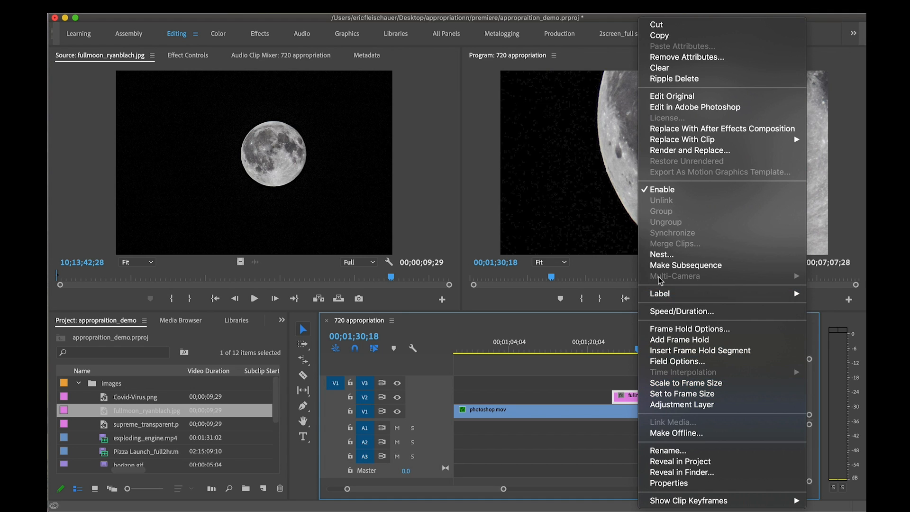
{"action": "left_click", "coordinate": [683, 386]}
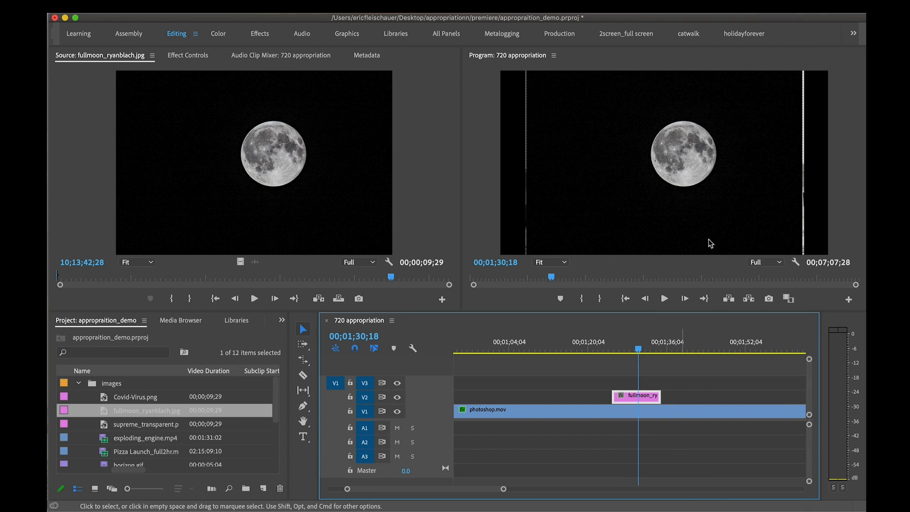
{"action": "left_click", "coordinate": [624, 165]}
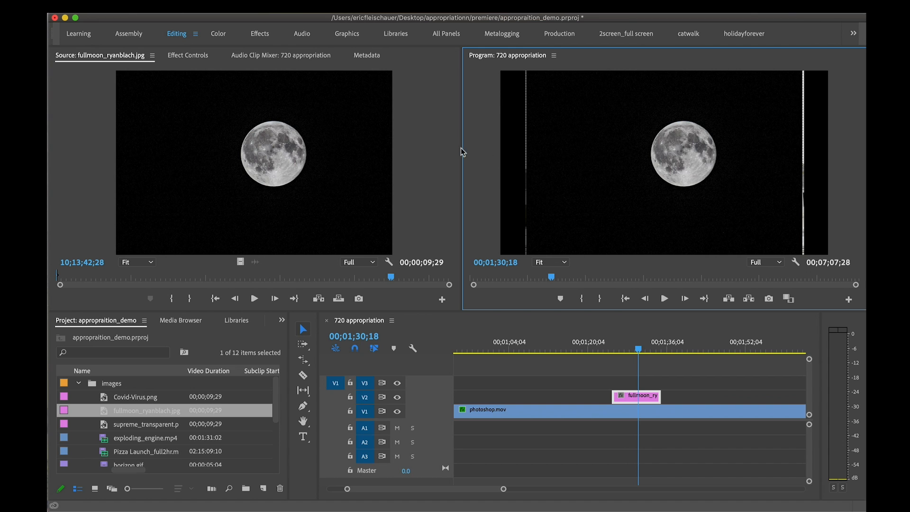
{"action": "left_click_drag", "start_coordinate": [644, 342], "coordinate": [580, 350]}
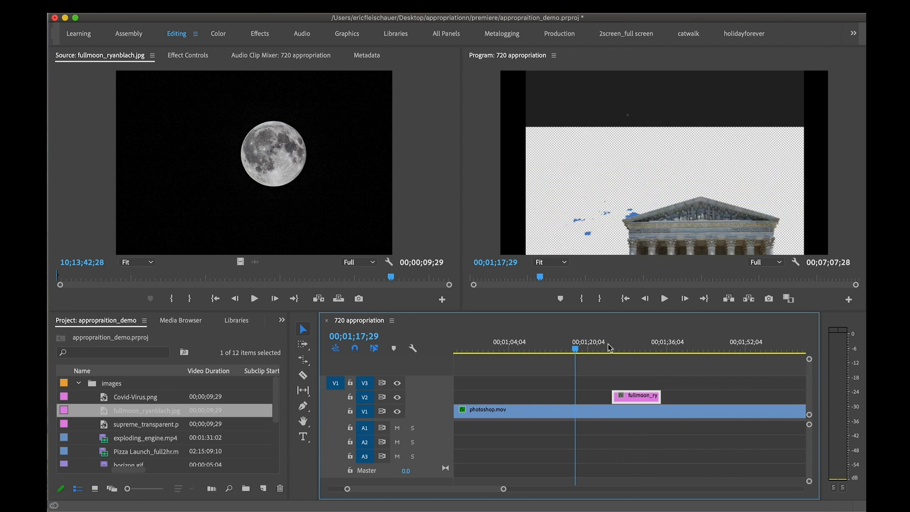
{"action": "left_click", "coordinate": [632, 349]}
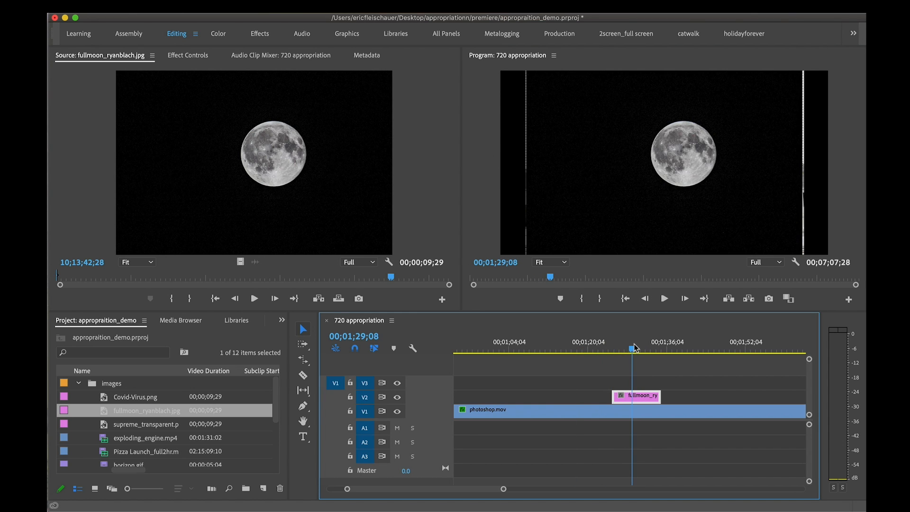
Shift photoshop.mov later on V1 and move the full moon clip into the gap after Cameo_SnoopDogg.mp4
{"action": "key", "text": "minus"}
{"action": "key", "text": "minus"}
{"action": "scroll", "coordinate": [559, 384], "scroll_direction": "right", "scroll_amount": 2}
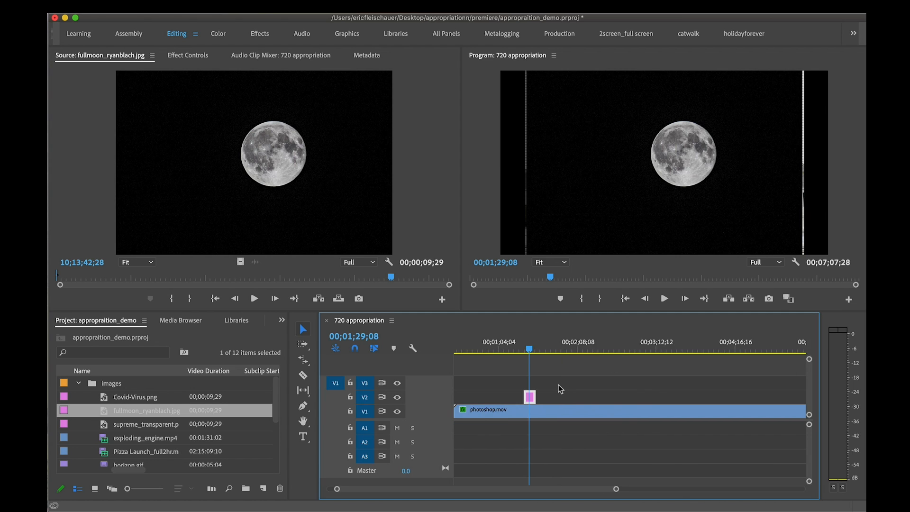
{"action": "scroll", "coordinate": [561, 388], "scroll_direction": "left", "scroll_amount": 2}
{"action": "left_click_drag", "start_coordinate": [533, 410], "coordinate": [633, 408]}
{"action": "left_click_drag", "start_coordinate": [563, 397], "coordinate": [504, 385]}
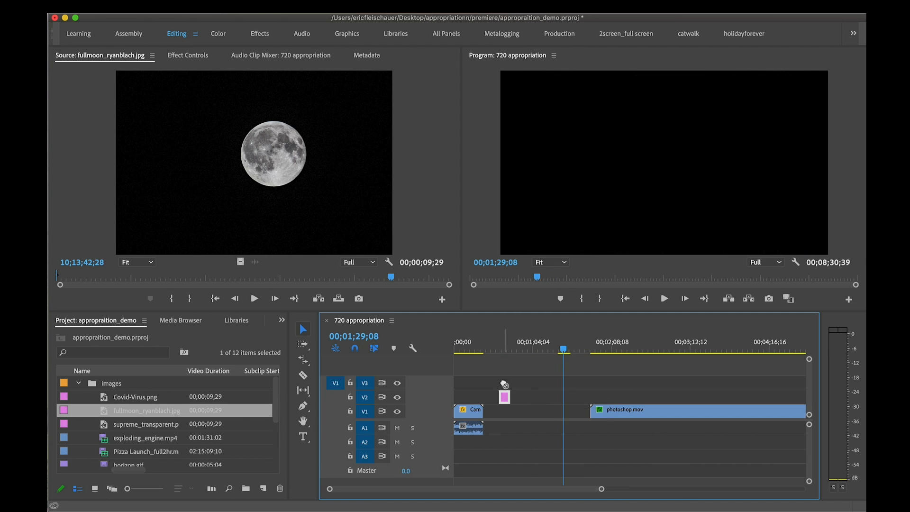
Extend the full moon clip's end on V2 to a duration of about 00;00;22;54
{"action": "left_click_drag", "start_coordinate": [491, 350], "coordinate": [504, 351]}
{"action": "left_click_drag", "start_coordinate": [510, 396], "coordinate": [524, 395]}
{"action": "key", "text": "equal"}
{"action": "key", "text": "equal"}
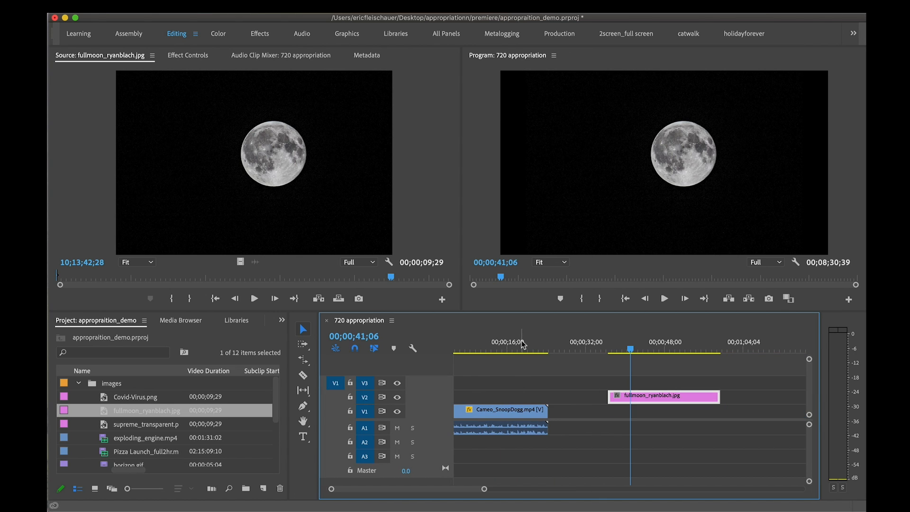
Move the full moon clip earlier on V2 to start at about 00;00;27;01, just after Cameo_SnoopDogg.mp4
{"action": "left_click_drag", "start_coordinate": [523, 345], "coordinate": [551, 345]}
{"action": "left_click_drag", "start_coordinate": [638, 397], "coordinate": [592, 398]}
{"action": "left_click", "coordinate": [586, 345]}
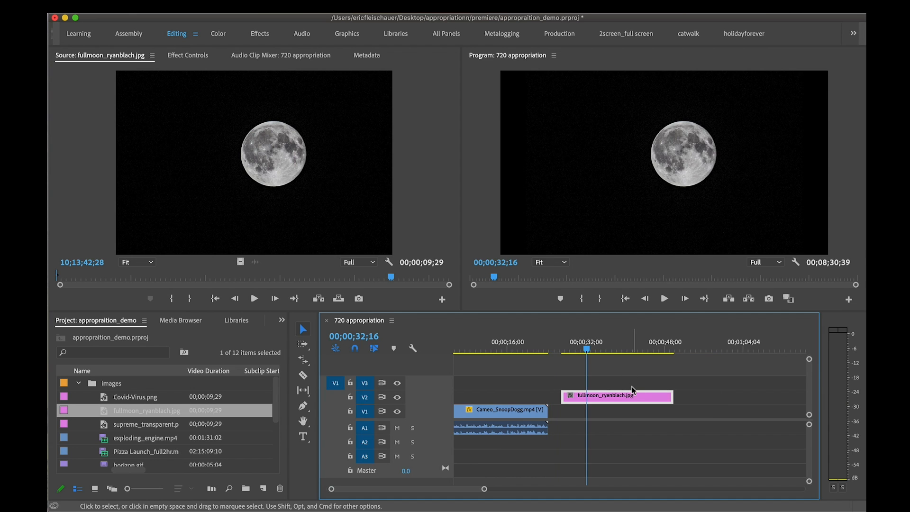
View the full moon clip's Effect Controls, and open its timeline instance in the Source Monitor
{"action": "left_click", "coordinate": [106, 410]}
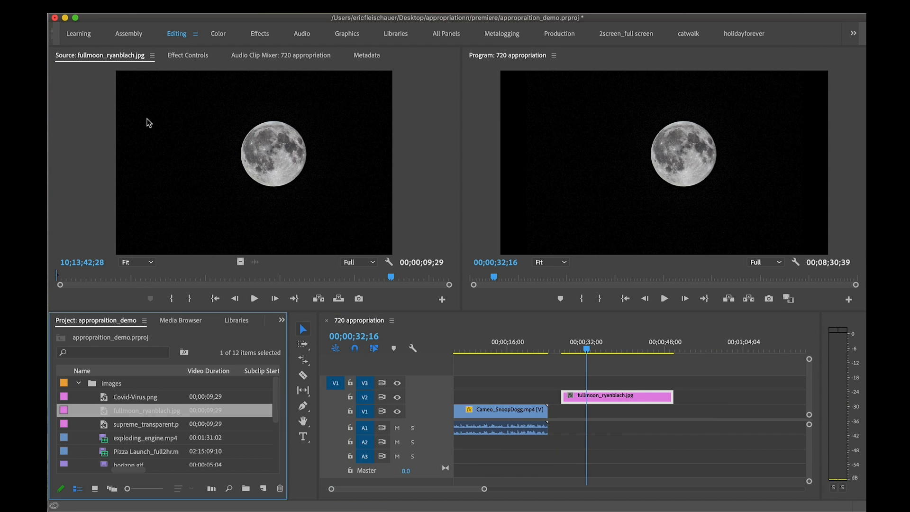
{"action": "left_click", "coordinate": [188, 55]}
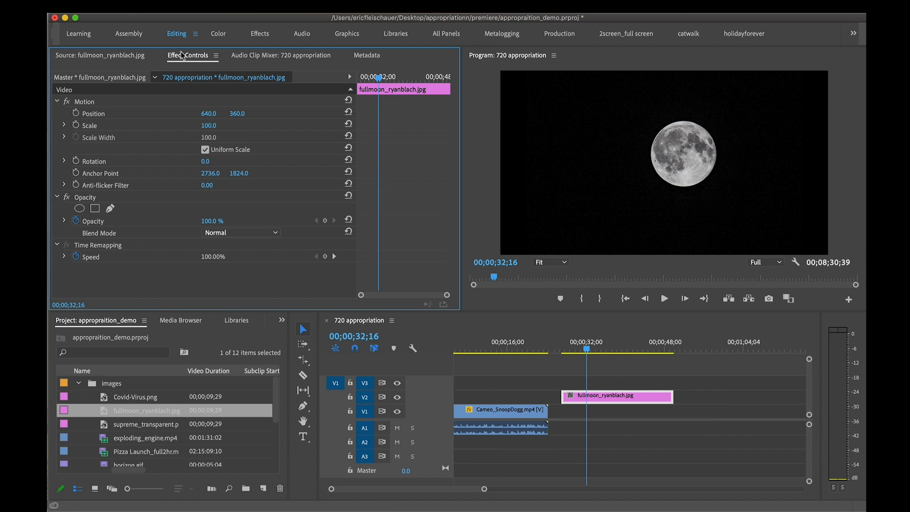
{"action": "double_click", "coordinate": [642, 396]}
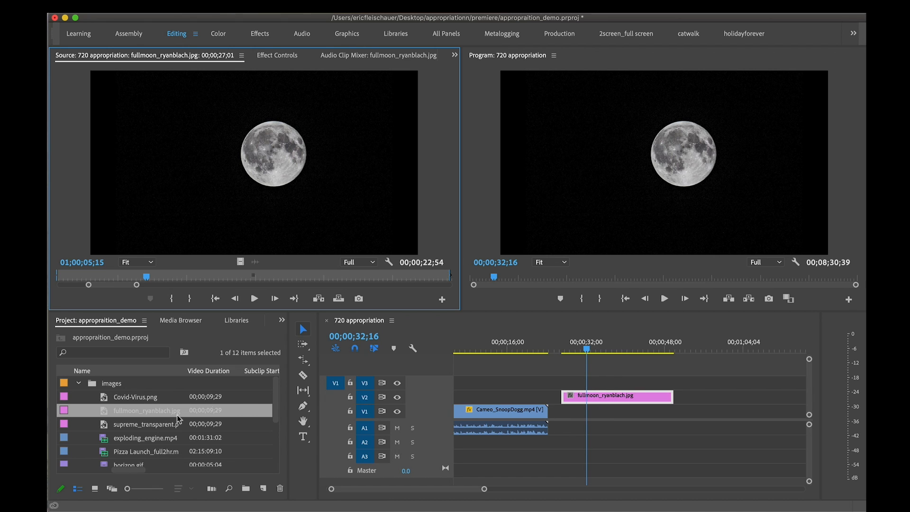
Compare the project's master full moon image with its timeline instance loaded in the Source Monitor
{"action": "left_click", "coordinate": [105, 443]}
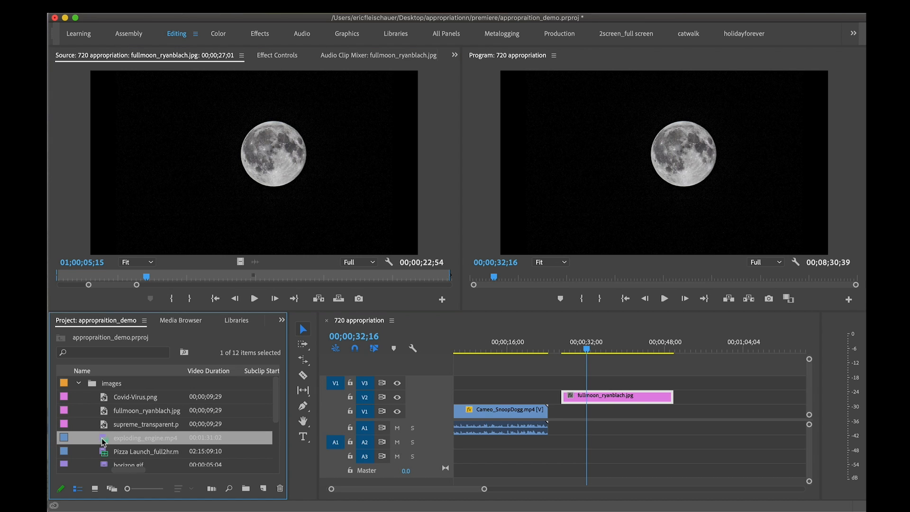
{"action": "left_click", "coordinate": [103, 425]}
{"action": "left_click", "coordinate": [103, 410]}
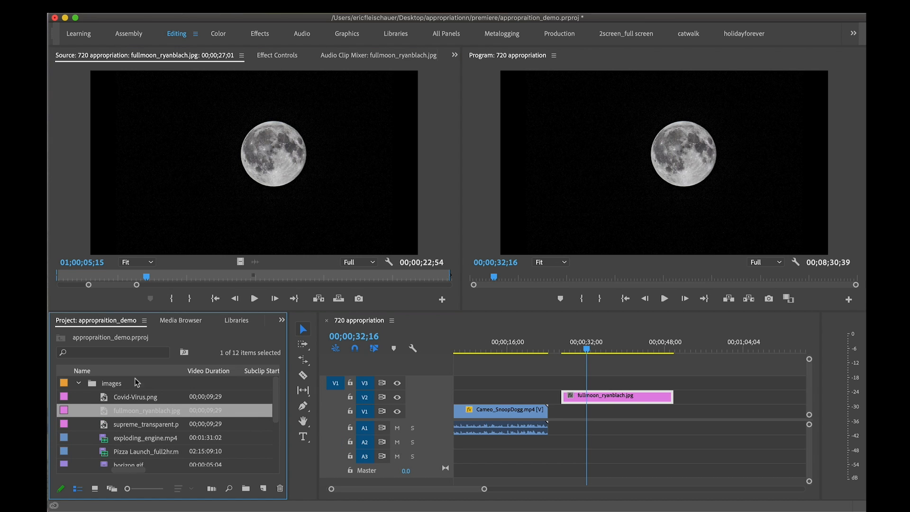
{"action": "double_click", "coordinate": [654, 397]}
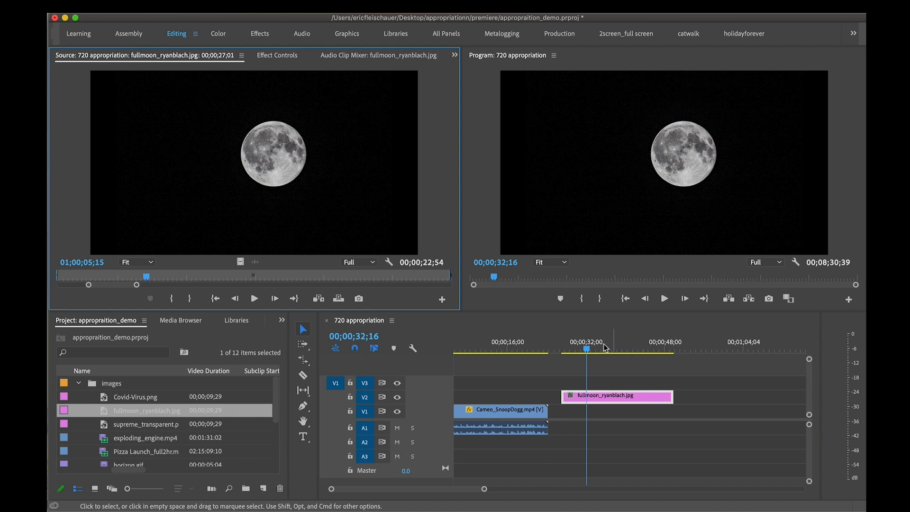
{"action": "mouse_move", "coordinate": [603, 346]}
{"action": "left_mouse_down"}
{"action": "mouse_move", "coordinate": [580, 346]}
{"action": "mouse_move", "coordinate": [591, 347]}
{"action": "left_mouse_up"}
{"action": "double_click", "coordinate": [622, 398]}
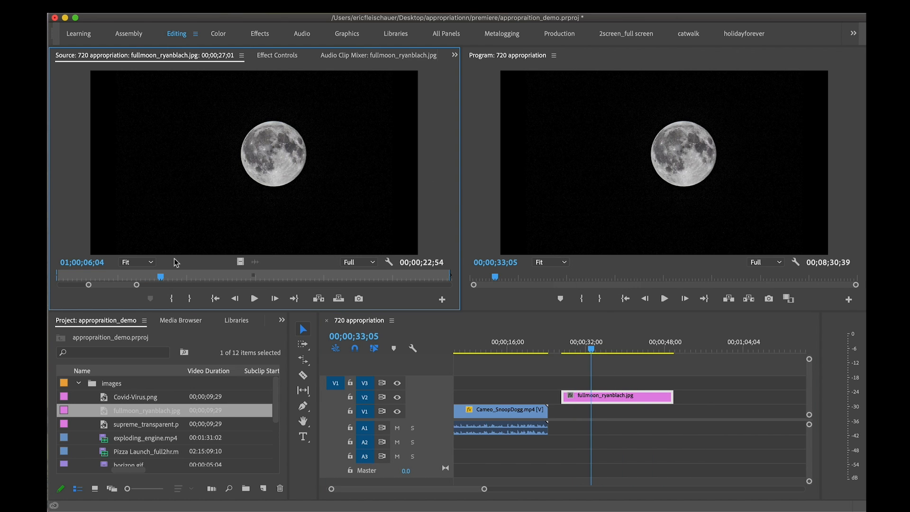
Extend the full moon instance's Out point in the Source Monitor to a duration of about 00;00;53;42, and undo the change
{"action": "left_click_drag", "start_coordinate": [137, 285], "coordinate": [176, 287]}
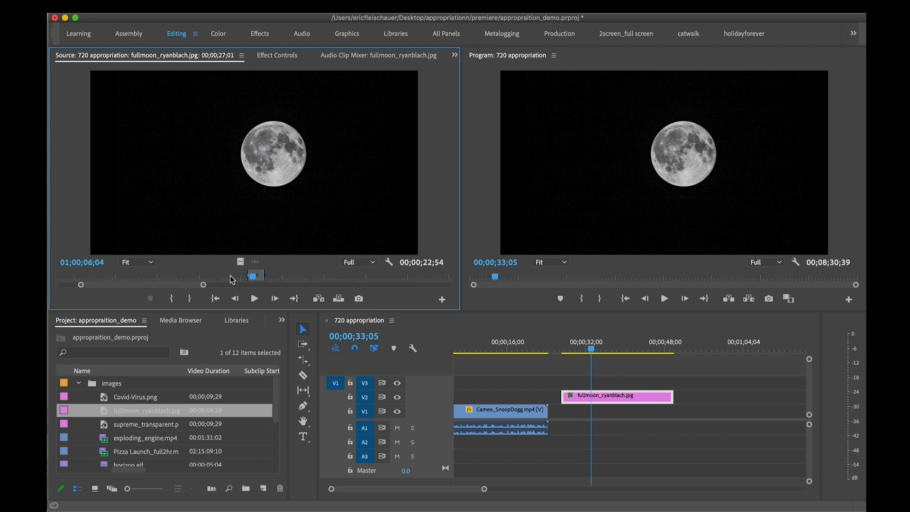
{"action": "left_click_drag", "start_coordinate": [263, 275], "coordinate": [283, 274]}
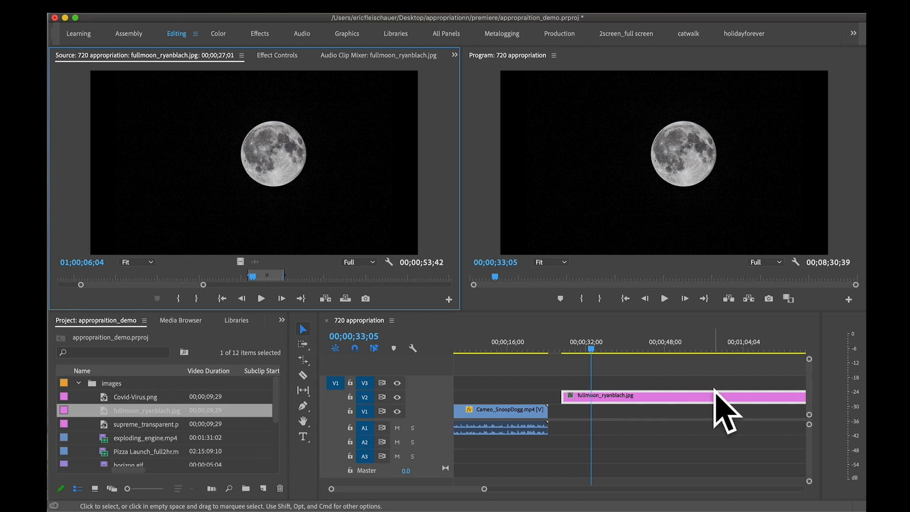
{"action": "key", "text": "super+z"}
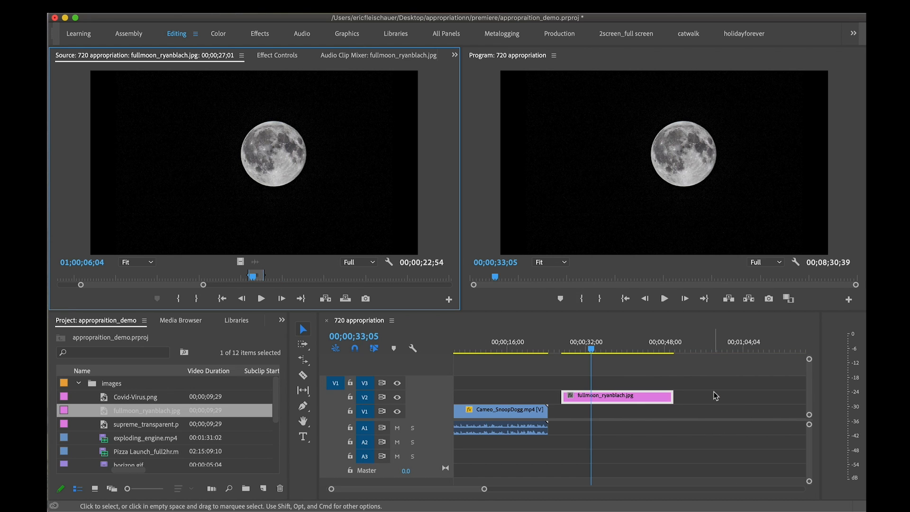
Try changing the full moon clip's Position in Effect Controls, and undo the change
{"action": "left_click", "coordinate": [283, 56]}
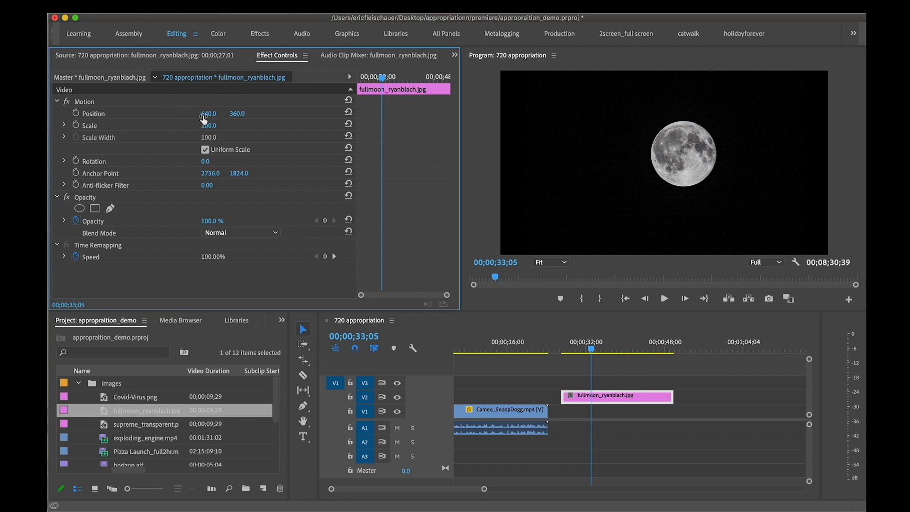
{"action": "left_click_drag", "start_coordinate": [208, 114], "coordinate": [192, 127]}
{"action": "key", "text": "super+z"}
{"action": "key", "text": "super+z"}
Turn off Uniform Scale and stretch the moon's Scale Width to about 217, undo the stretch and re-enable Uniform Scale
{"action": "left_click", "coordinate": [206, 150]}
{"action": "left_click_drag", "start_coordinate": [210, 141], "coordinate": [270, 141]}
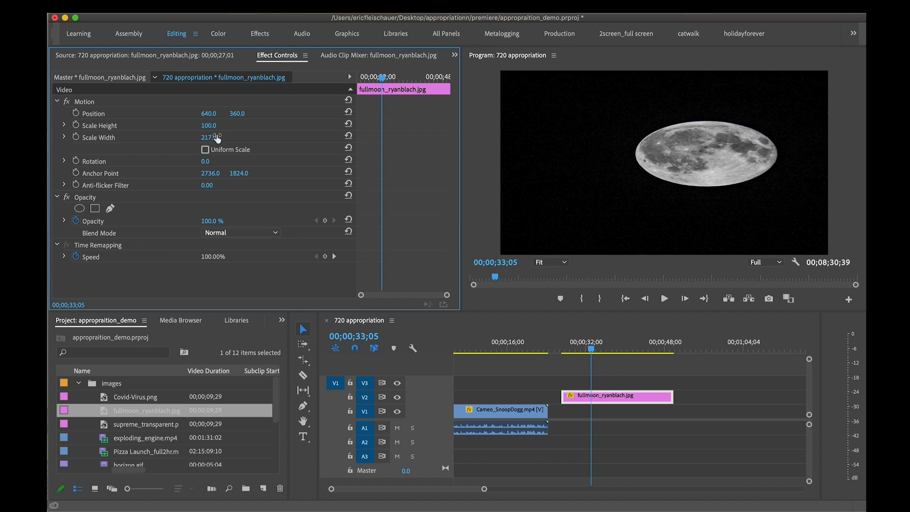
{"action": "key", "text": "super+z"}
{"action": "left_click", "coordinate": [208, 149]}
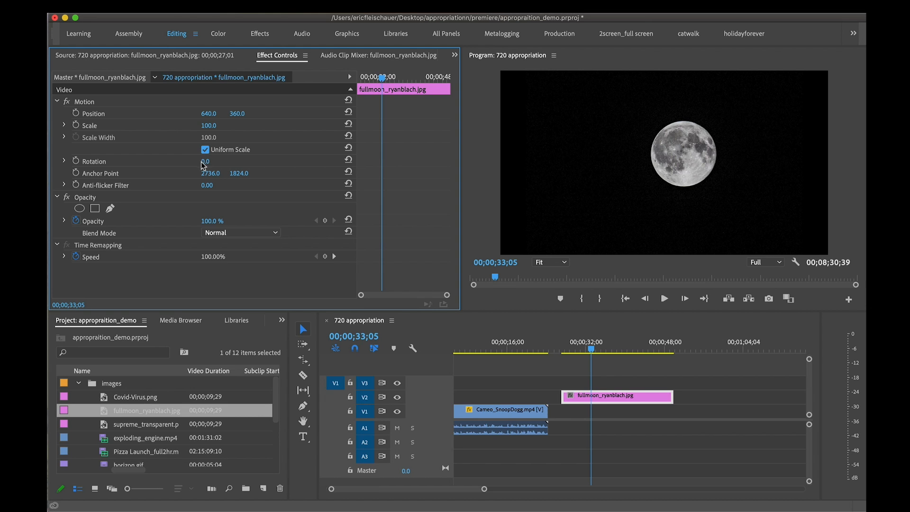
Try rotating the full moon clip about its default anchor point, and undo the rotation
{"action": "left_click_drag", "start_coordinate": [205, 161], "coordinate": [266, 161]}
{"action": "key", "text": "super+z"}
Show the full moon clip's motion handles and move its anchor point near the image's upper-left corner, about 180.1, 191.4
{"action": "left_click", "coordinate": [116, 102]}
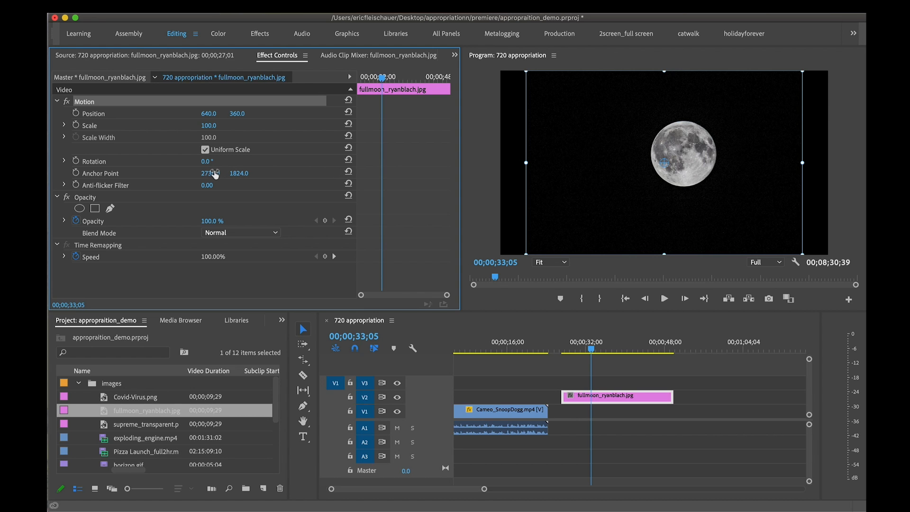
{"action": "mouse_move", "coordinate": [210, 173]}
{"action": "left_mouse_down"}
{"action": "mouse_move", "coordinate": [54, 173]}
{"action": "mouse_move", "coordinate": [351, 173]}
{"action": "mouse_move", "coordinate": [215, 175]}
{"action": "mouse_move", "coordinate": [230, 162]}
{"action": "mouse_move", "coordinate": [298, 161]}
{"action": "mouse_move", "coordinate": [207, 162]}
{"action": "mouse_move", "coordinate": [219, 179]}
{"action": "left_mouse_up"}
{"action": "left_click", "coordinate": [132, 174]}
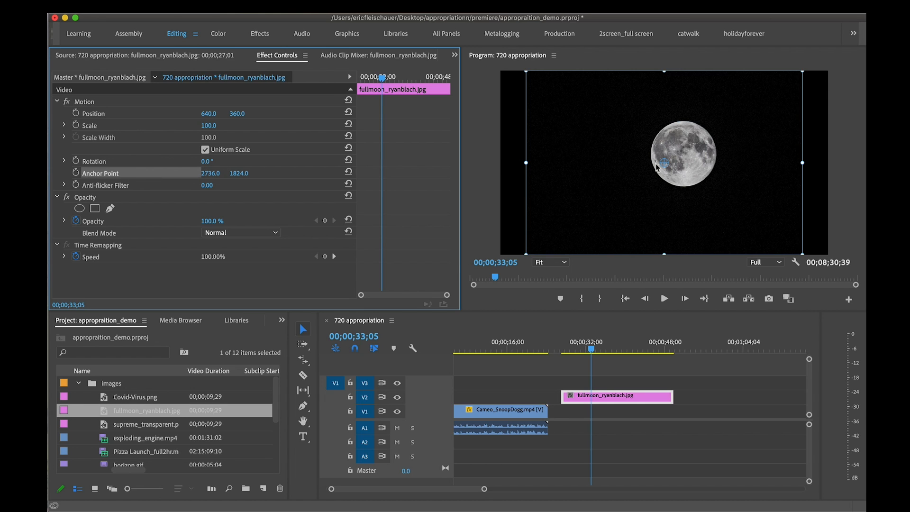
{"action": "left_click_drag", "start_coordinate": [664, 162], "coordinate": [535, 80]}
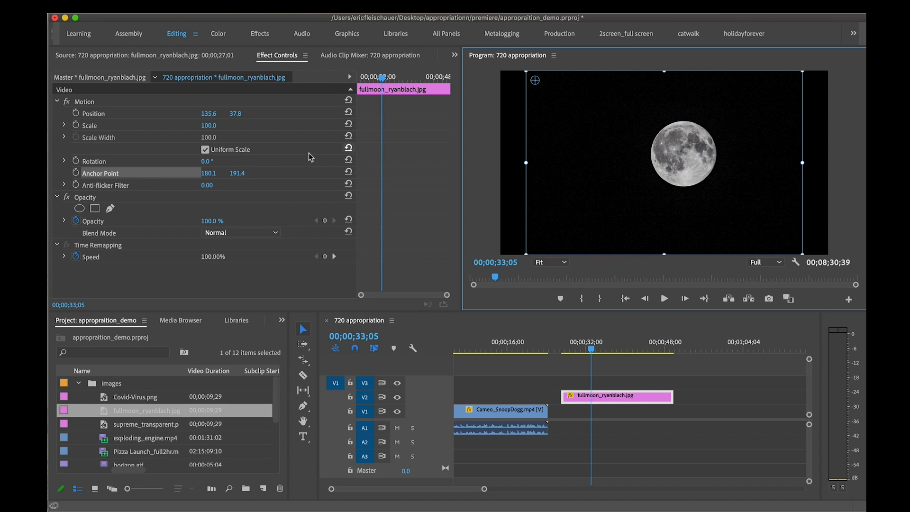
Rotate the full moon clip around the relocated anchor point, and undo the rotation and the anchor move
{"action": "left_click_drag", "start_coordinate": [207, 161], "coordinate": [365, 161]}
{"action": "key", "text": "super+z"}
{"action": "key", "text": "super+z"}
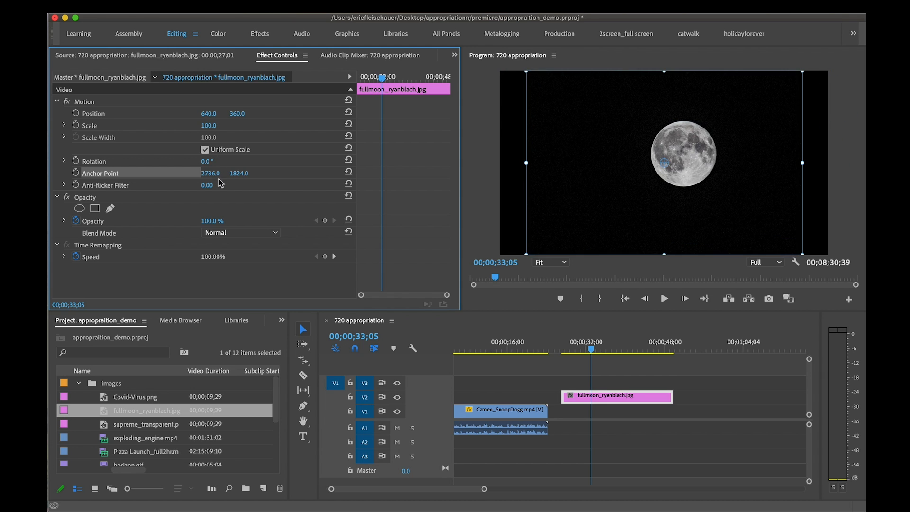
{"action": "key", "text": "super+z"}
Select the full moon clip's Opacity effect and expand track V2 to show the clip's thumbnail and opacity line
{"action": "left_click", "coordinate": [131, 196]}
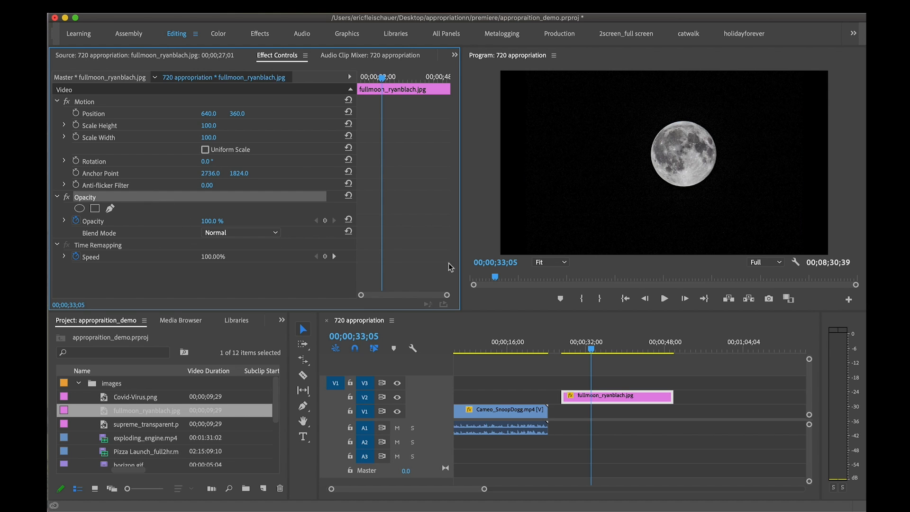
{"action": "left_click_drag", "start_coordinate": [592, 350], "coordinate": [589, 350]}
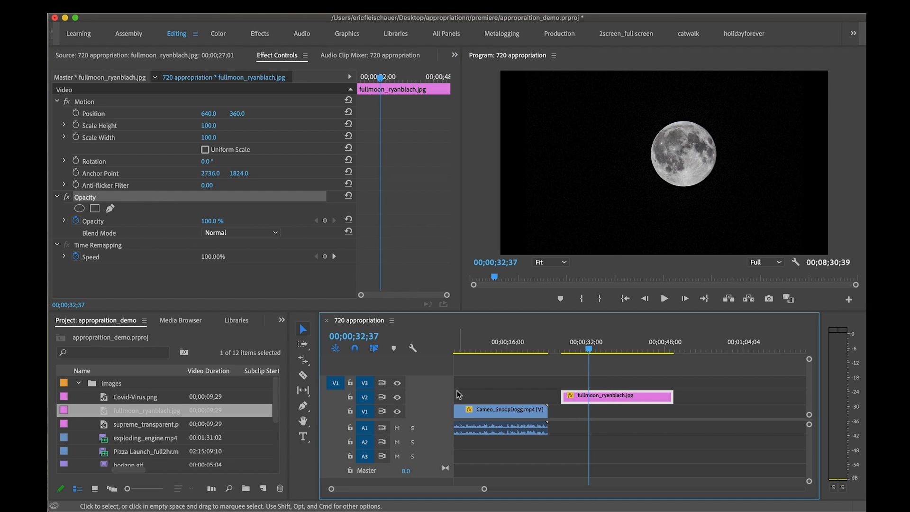
{"action": "double_click", "coordinate": [445, 394]}
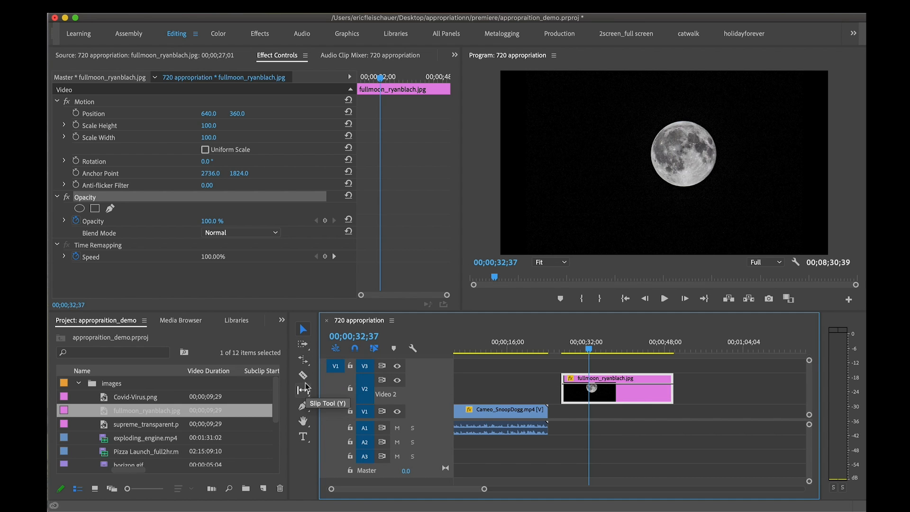
Draw a fade-in on the full moon clip's opacity line with the Pen tool, and shift the clip to overlap the end of Cameo_SnoopDogg.mp4
{"action": "left_click", "coordinate": [303, 406]}
{"action": "left_click", "coordinate": [571, 387]}
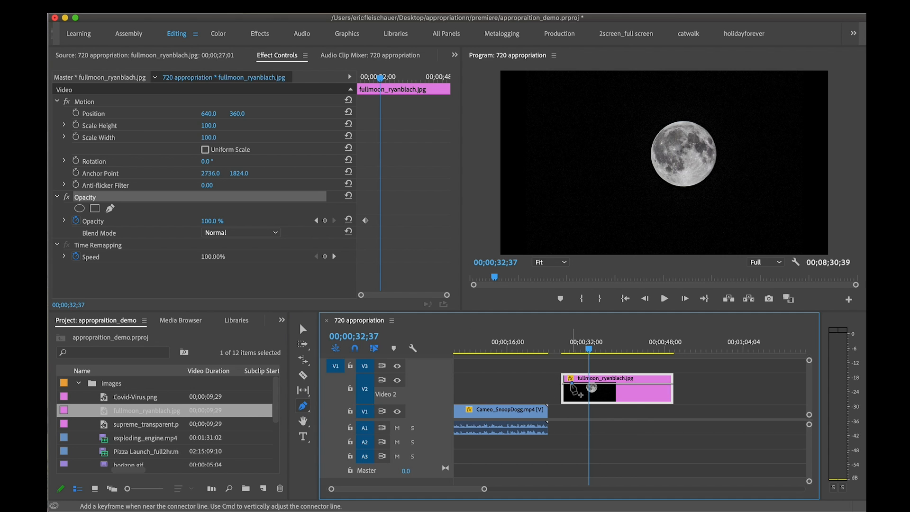
{"action": "left_click_drag", "start_coordinate": [564, 383], "coordinate": [581, 394]}
{"action": "key", "text": "v"}
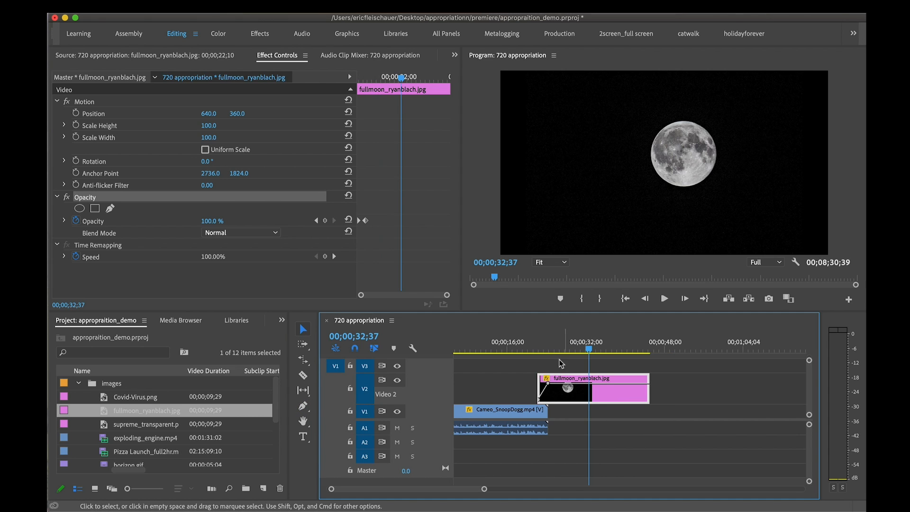
Play back the full moon clip's fade-in from its start, and scrub across the overlap with the Cameo clip
{"action": "left_click", "coordinate": [540, 349]}
{"action": "key", "text": "space"}
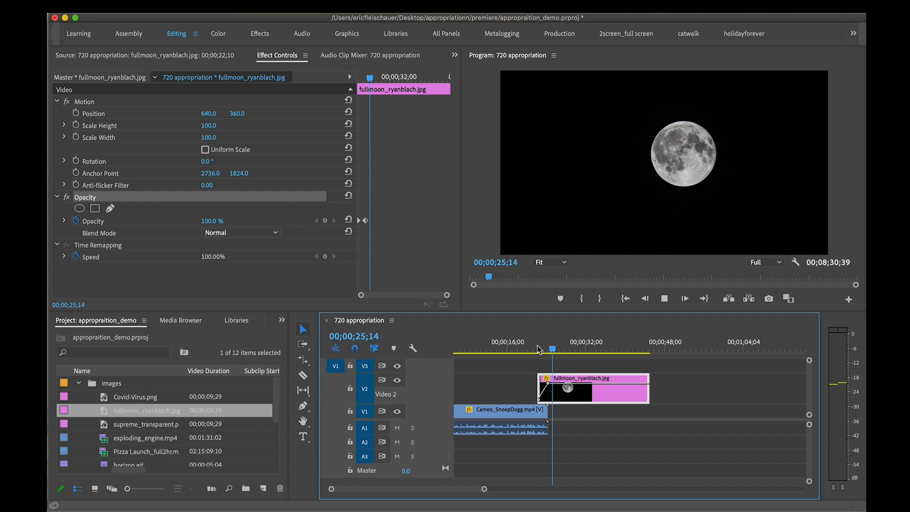
{"action": "key", "text": "space"}
{"action": "mouse_move", "coordinate": [577, 383]}
{"action": "left_mouse_down"}
{"action": "mouse_move", "coordinate": [600, 383]}
{"action": "mouse_move", "coordinate": [575, 385]}
{"action": "left_mouse_up"}
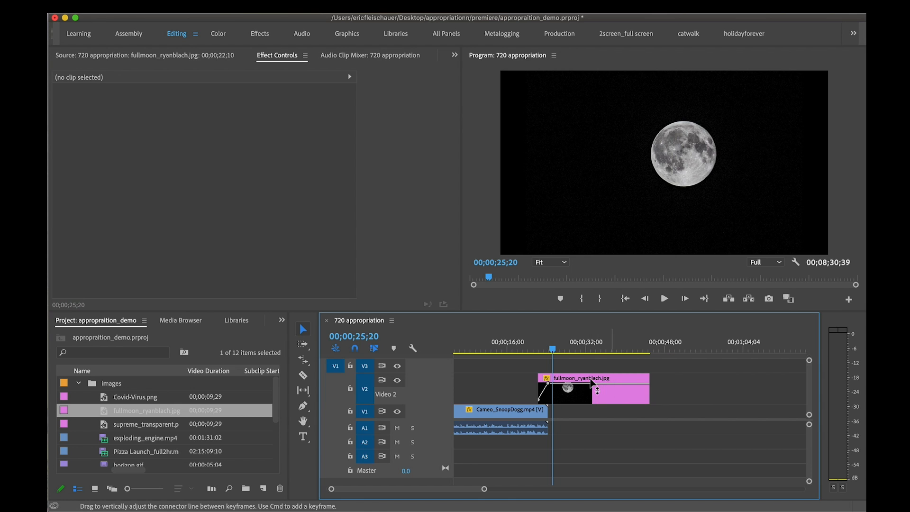
{"action": "left_click", "coordinate": [624, 399]}
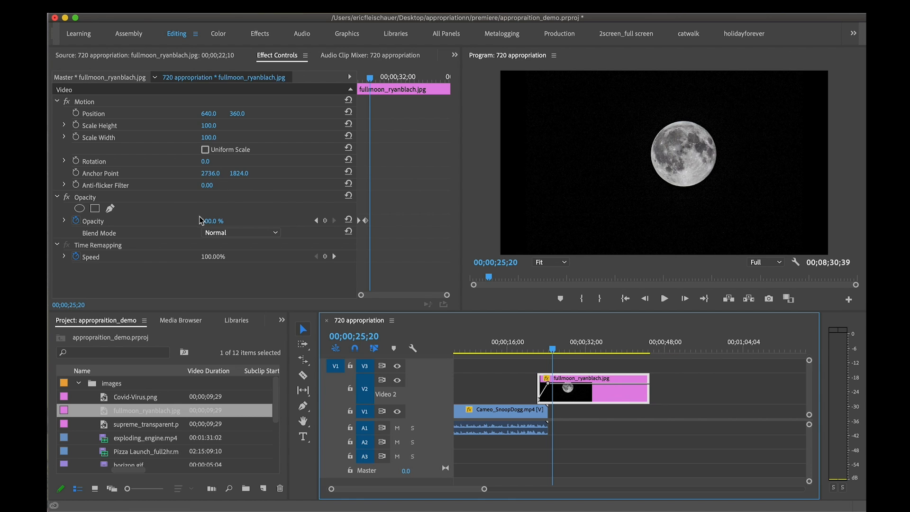
{"action": "left_click_drag", "start_coordinate": [552, 350], "coordinate": [547, 349]}
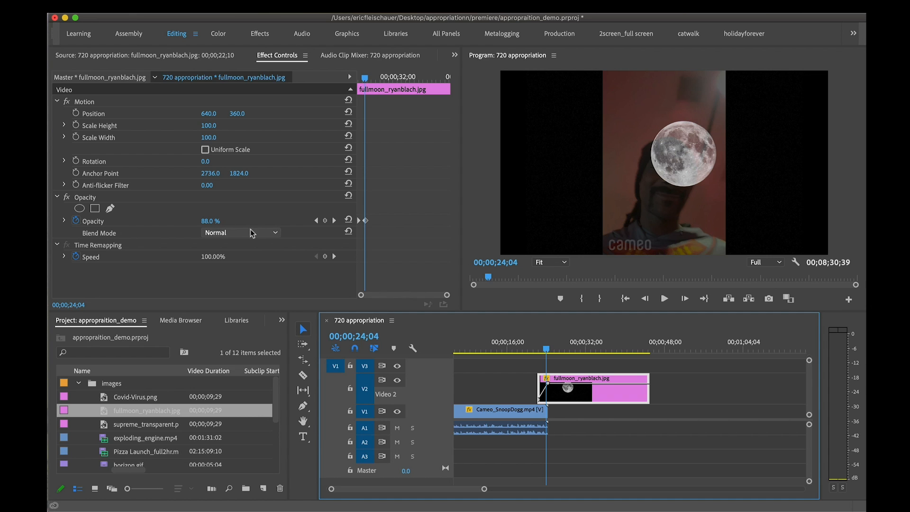
Extend the full moon clip at both ends, overlap it further with the Cameo clip, and move its fade-in keyframes closer to the start
{"action": "left_click_drag", "start_coordinate": [534, 378], "coordinate": [502, 379]}
{"action": "left_click_drag", "start_coordinate": [555, 392], "coordinate": [511, 399]}
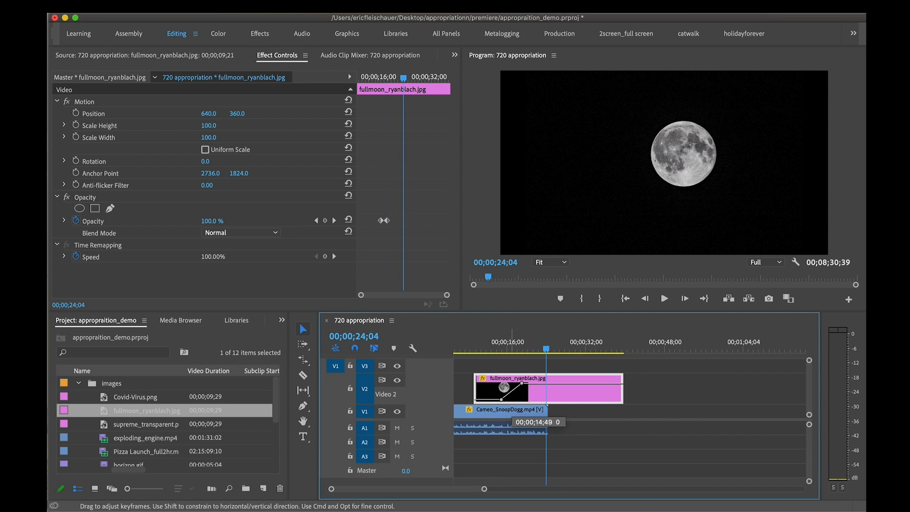
{"action": "left_click_drag", "start_coordinate": [511, 400], "coordinate": [486, 400]}
{"action": "left_click_drag", "start_coordinate": [622, 397], "coordinate": [716, 397]}
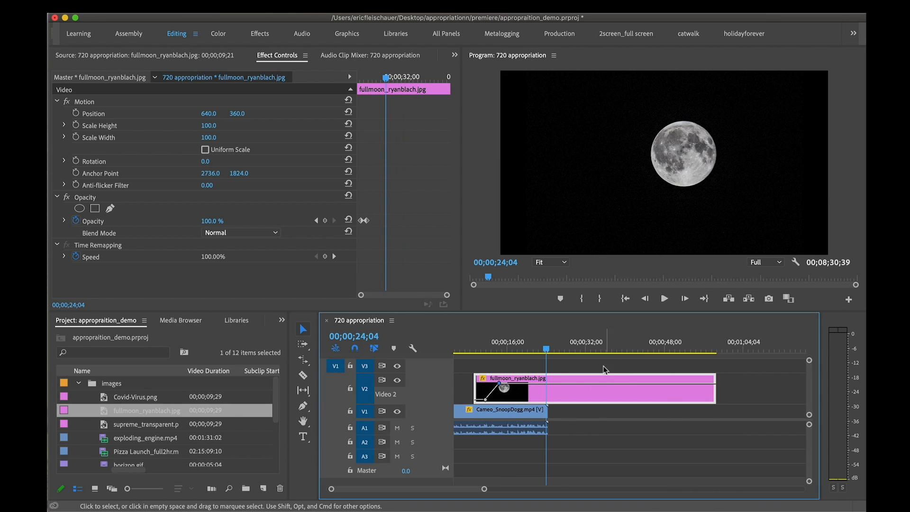
Scrub through the overlap of the full moon and Cameo clips to examine how the upper image covers the video
{"action": "left_click", "coordinate": [549, 343]}
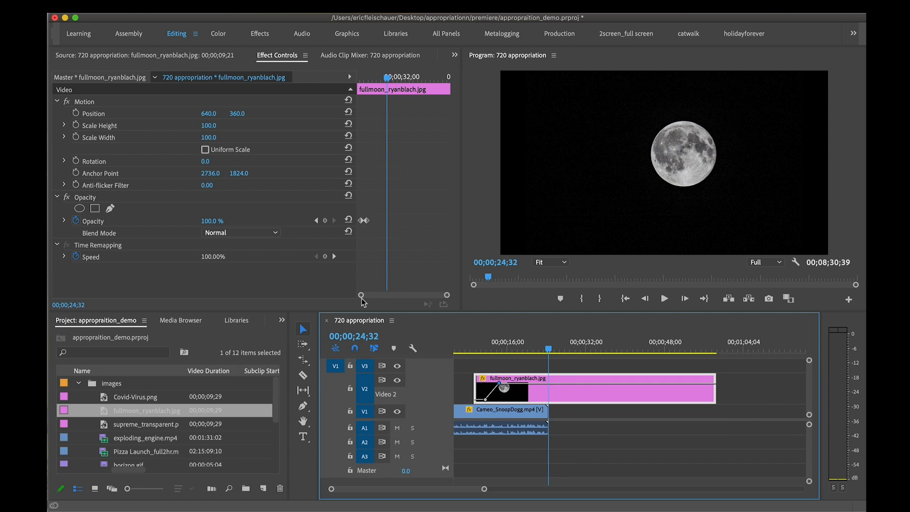
{"action": "left_click_drag", "start_coordinate": [498, 339], "coordinate": [515, 334]}
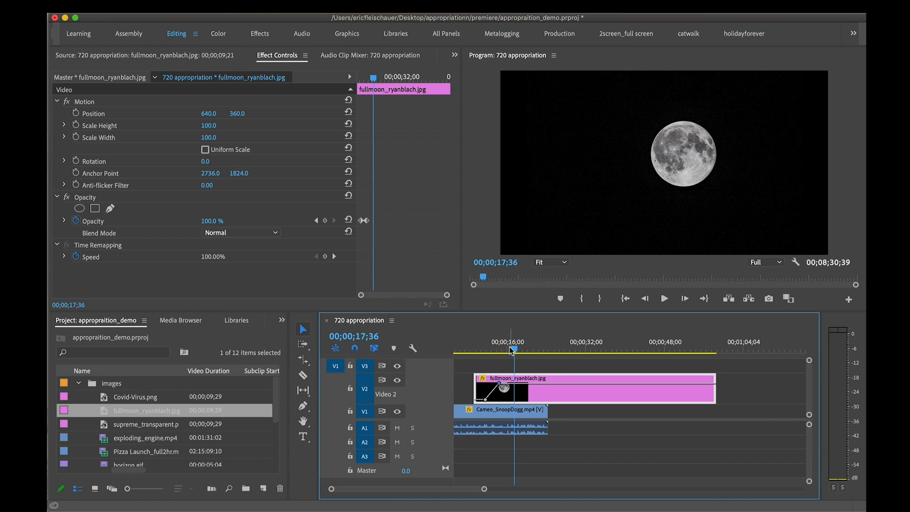
{"action": "left_click", "coordinate": [484, 350]}
{"action": "left_click_drag", "start_coordinate": [485, 353], "coordinate": [531, 355]}
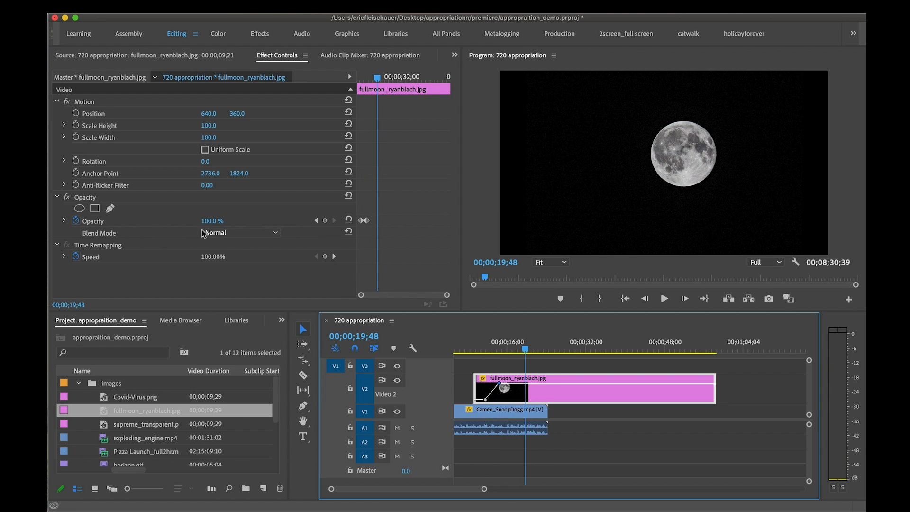
Try the Darken, Darker Color and Screen blend modes on the full moon clip
{"action": "left_click", "coordinate": [266, 234]}
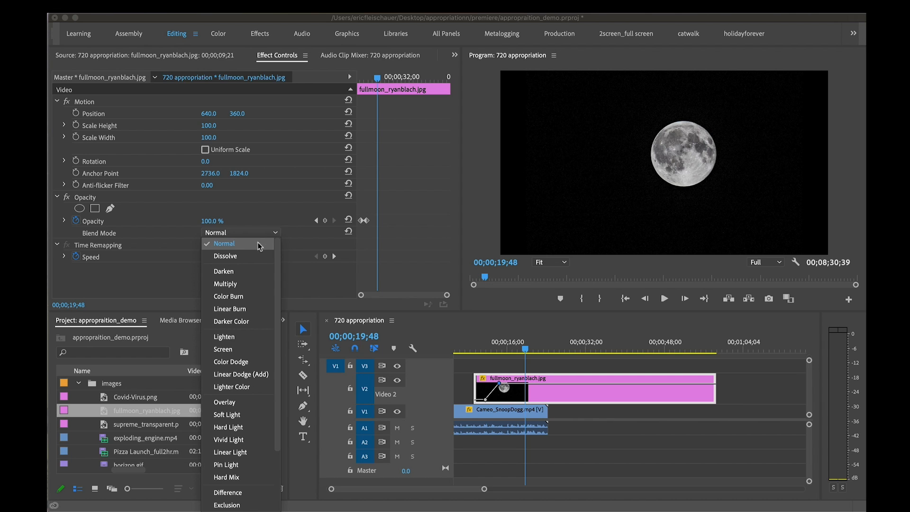
{"action": "scroll", "coordinate": [246, 308], "scroll_direction": "down", "scroll_amount": 3}
{"action": "scroll", "coordinate": [246, 310], "scroll_direction": "up", "scroll_amount": 1}
{"action": "scroll", "coordinate": [246, 311], "scroll_direction": "up", "scroll_amount": 1}
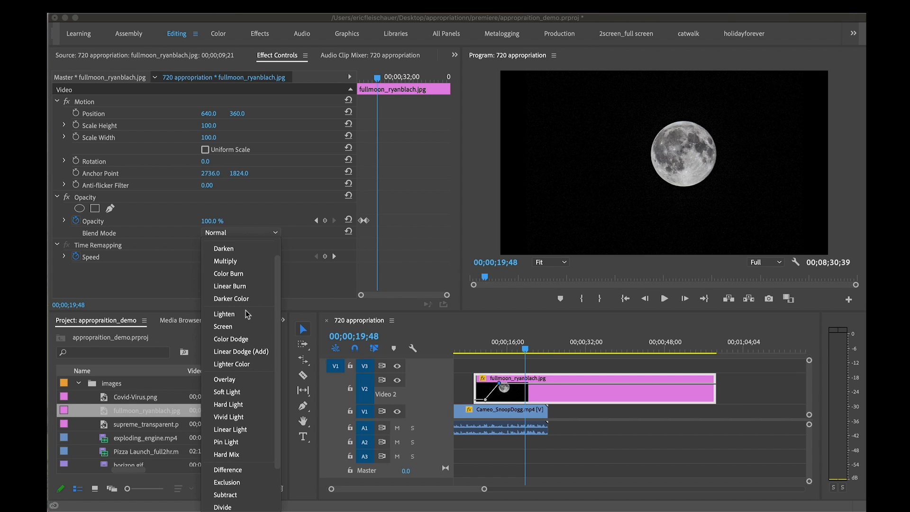
{"action": "left_click", "coordinate": [221, 248]}
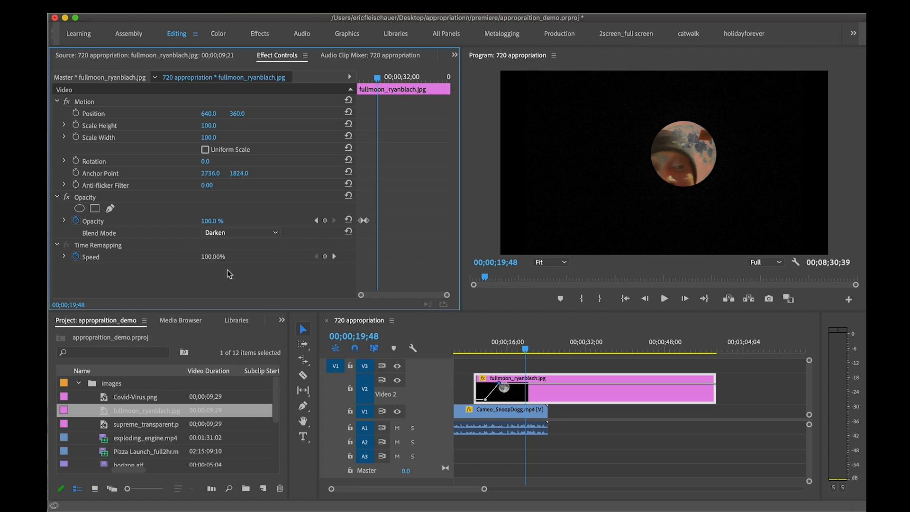
{"action": "left_click", "coordinate": [241, 233]}
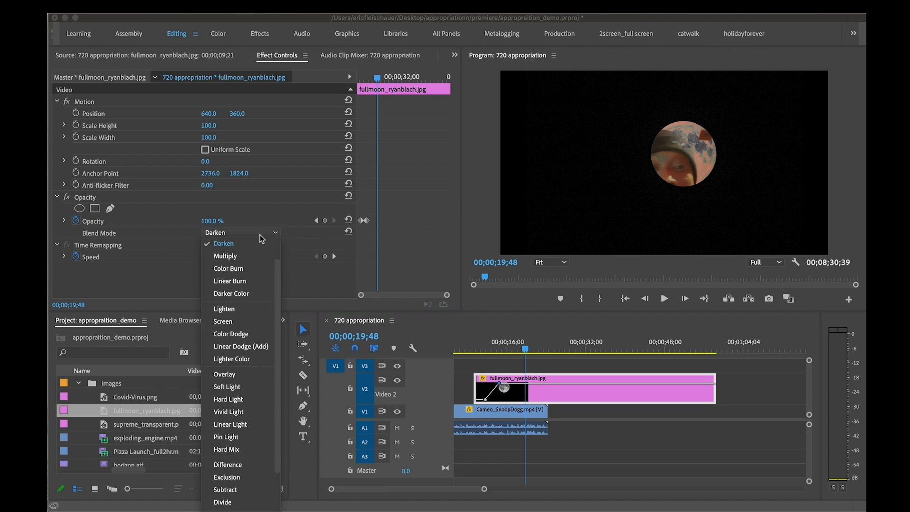
{"action": "left_click", "coordinate": [250, 293]}
{"action": "left_click", "coordinate": [235, 232]}
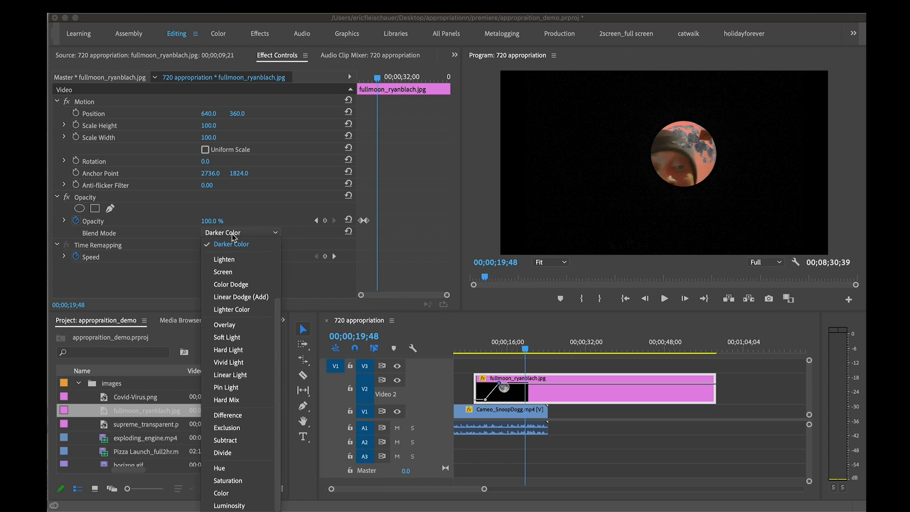
{"action": "left_click", "coordinate": [236, 272]}
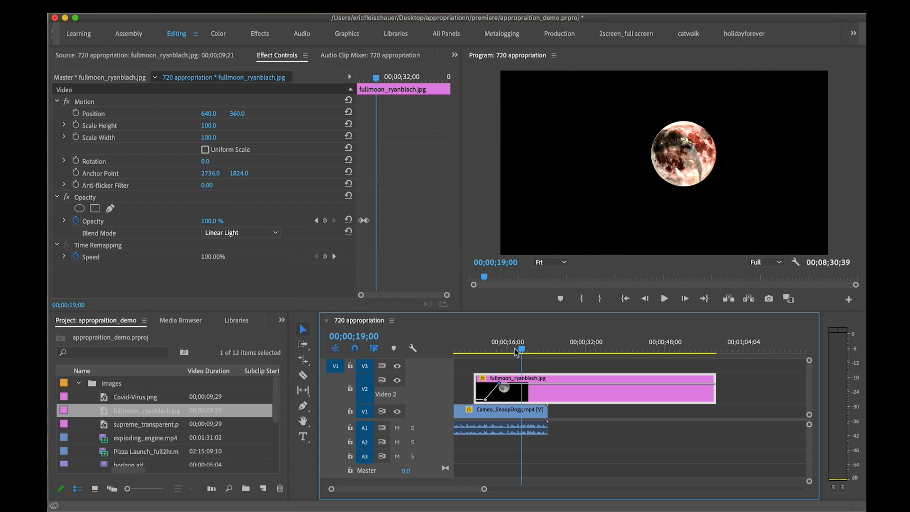
Preview the full moon clip in Linear Light blend mode by playing the section where it overlaps the Cameo clip
{"action": "mouse_move", "coordinate": [521, 349]}
{"action": "left_mouse_down"}
{"action": "mouse_move", "coordinate": [514, 349]}
{"action": "mouse_move", "coordinate": [529, 349]}
{"action": "left_mouse_up"}
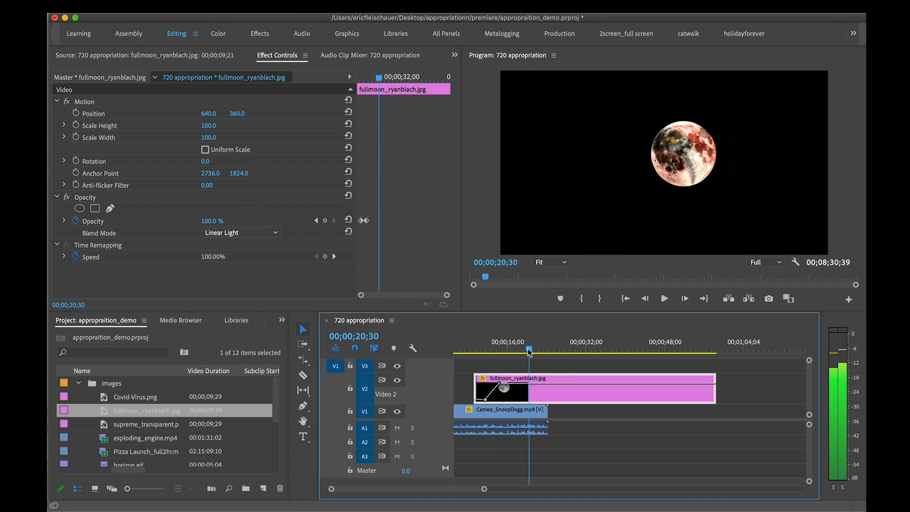
{"action": "left_click", "coordinate": [513, 348]}
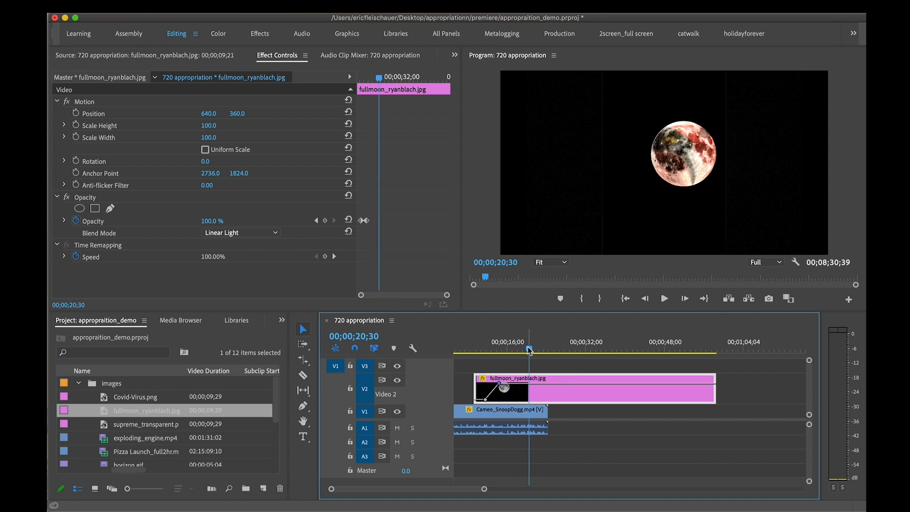
{"action": "key", "text": "space"}
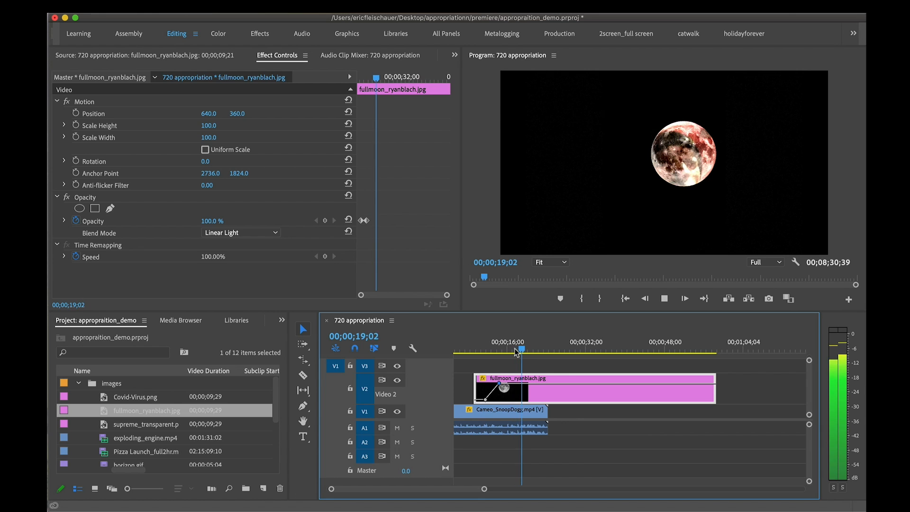
{"action": "key", "text": "space"}
Try the Hard Mix and Pin Light blend modes on the full moon clip, and return to Linear Light
{"action": "left_click", "coordinate": [265, 233]}
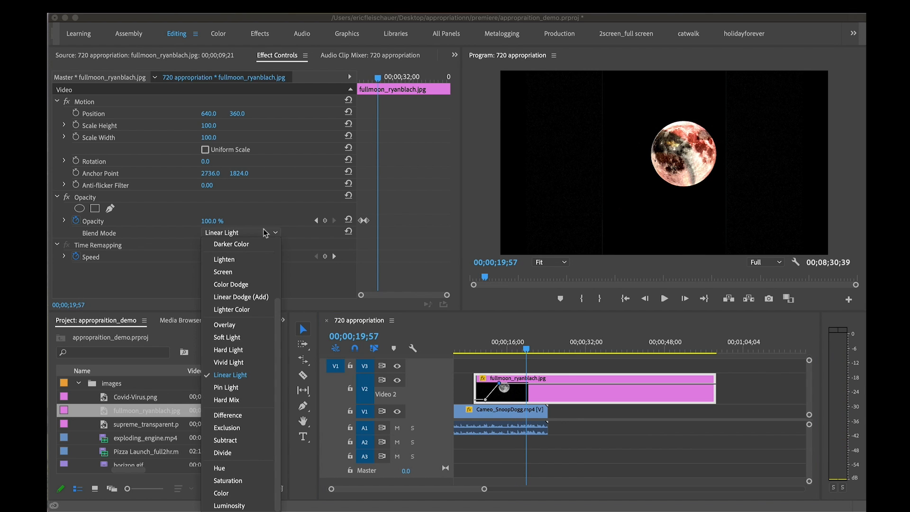
{"action": "left_click", "coordinate": [252, 395]}
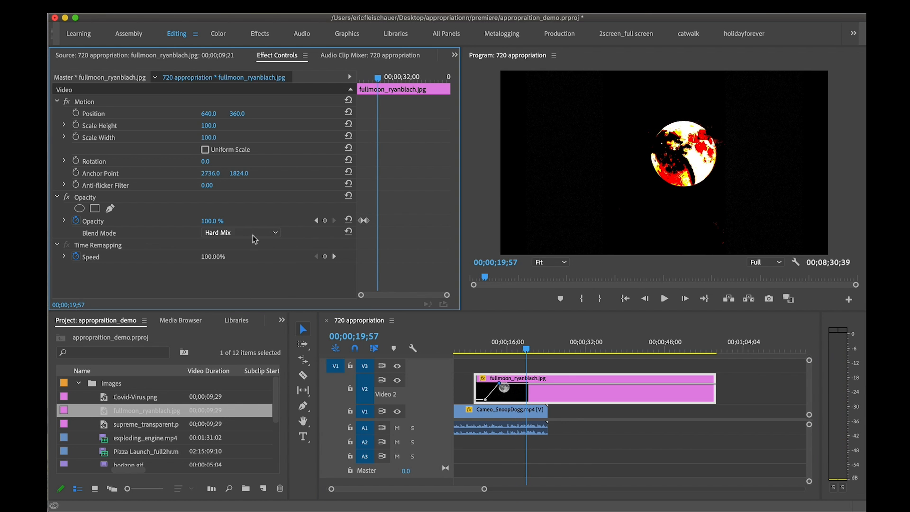
{"action": "left_click", "coordinate": [253, 234]}
{"action": "left_click", "coordinate": [252, 383]}
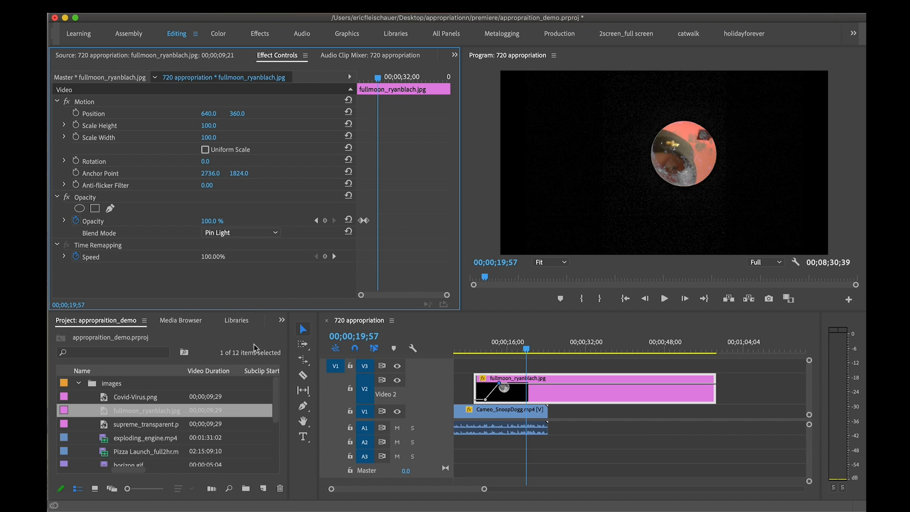
{"action": "left_click", "coordinate": [257, 233]}
{"action": "left_click", "coordinate": [250, 371]}
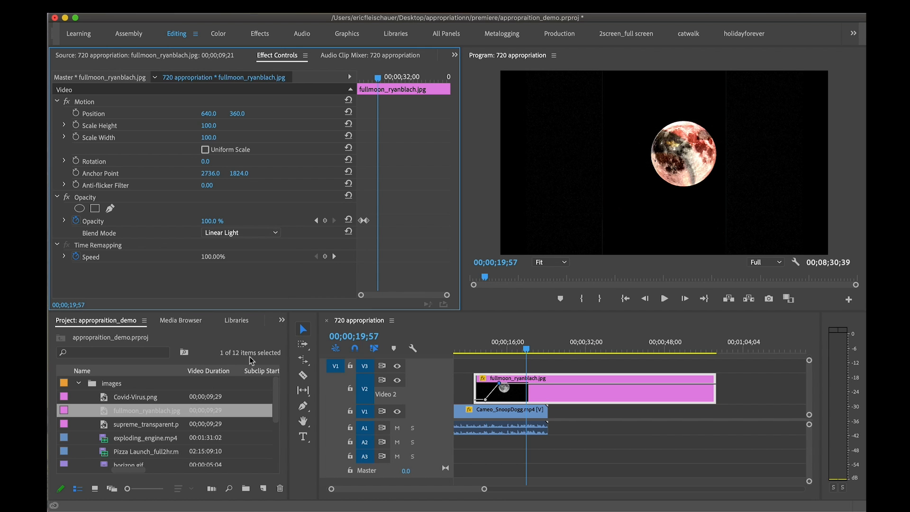
Try the Dissolve blend mode on the full moon clip, and restore the blend mode to Normal
{"action": "left_click", "coordinate": [254, 237]}
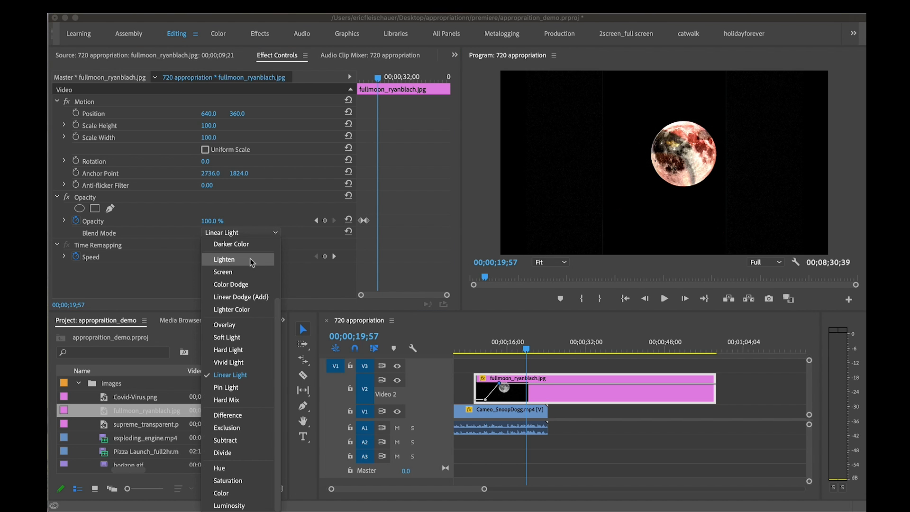
{"action": "scroll", "coordinate": [251, 263], "scroll_direction": "up", "scroll_amount": 3}
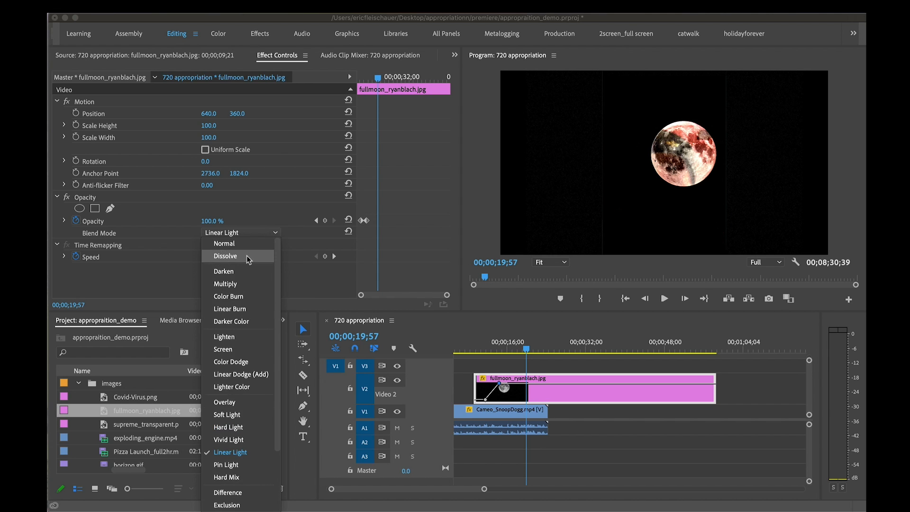
{"action": "left_click", "coordinate": [247, 255]}
{"action": "left_click", "coordinate": [250, 233]}
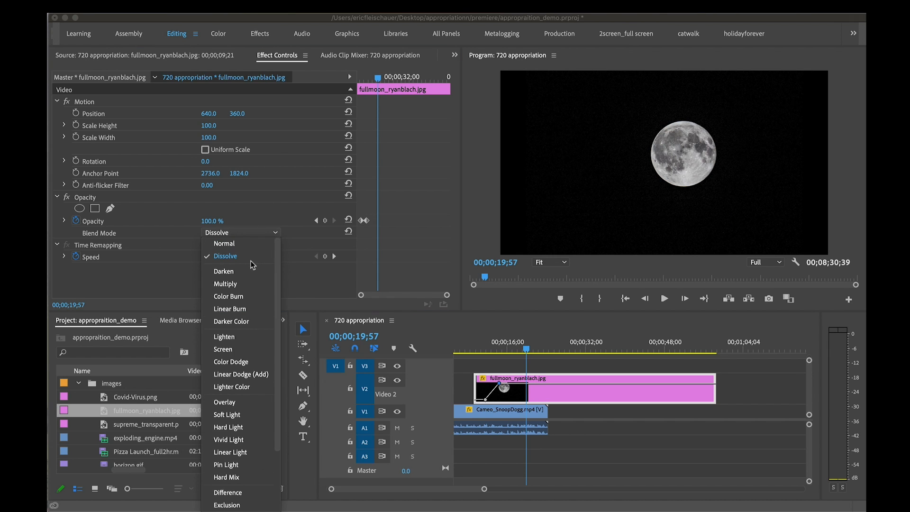
{"action": "left_click", "coordinate": [246, 243]}
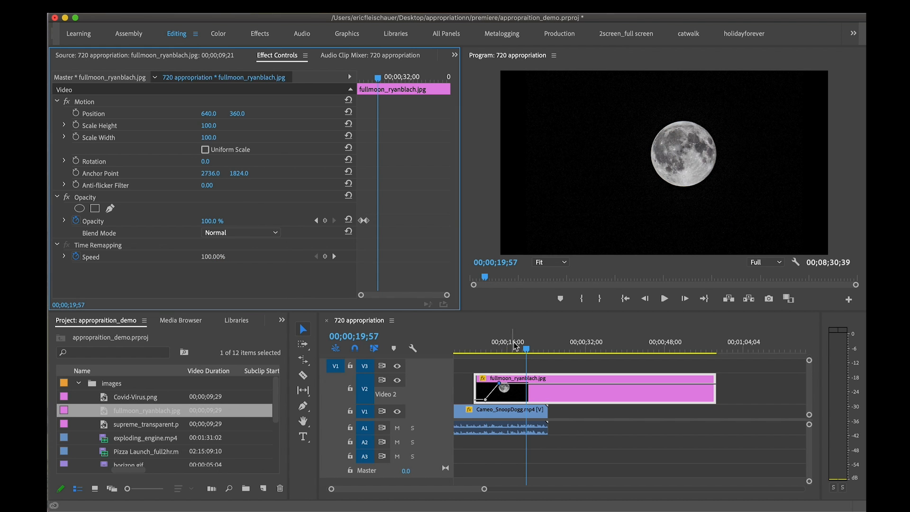
Scrub the full moon clip within and beyond its overlap with the Cameo clip, stopping at 00;00;27;11
{"action": "mouse_move", "coordinate": [514, 342]}
{"action": "left_mouse_down"}
{"action": "mouse_move", "coordinate": [484, 343]}
{"action": "mouse_move", "coordinate": [512, 344]}
{"action": "left_mouse_up"}
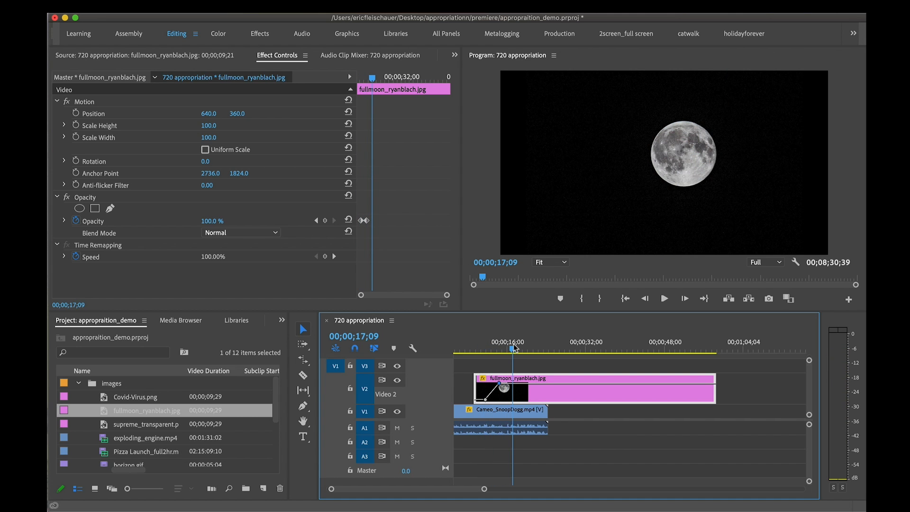
{"action": "left_click_drag", "start_coordinate": [514, 347], "coordinate": [517, 343]}
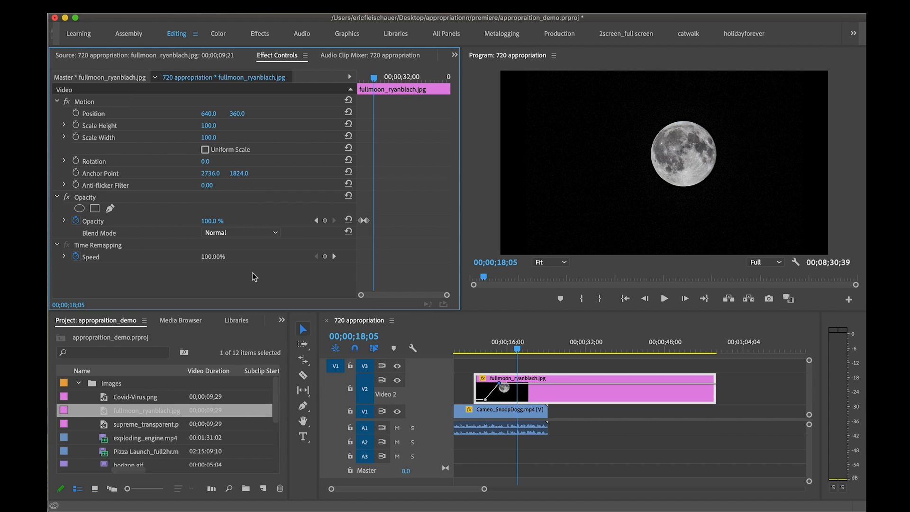
{"action": "left_click_drag", "start_coordinate": [548, 346], "coordinate": [578, 348]}
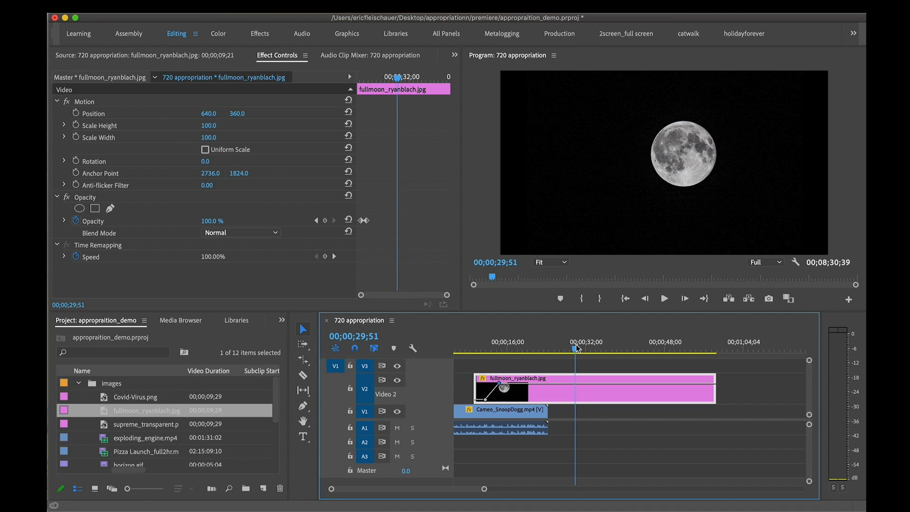
{"action": "mouse_move", "coordinate": [577, 350]}
{"action": "left_mouse_down"}
{"action": "mouse_move", "coordinate": [484, 352]}
{"action": "mouse_move", "coordinate": [561, 353]}
{"action": "left_mouse_up"}
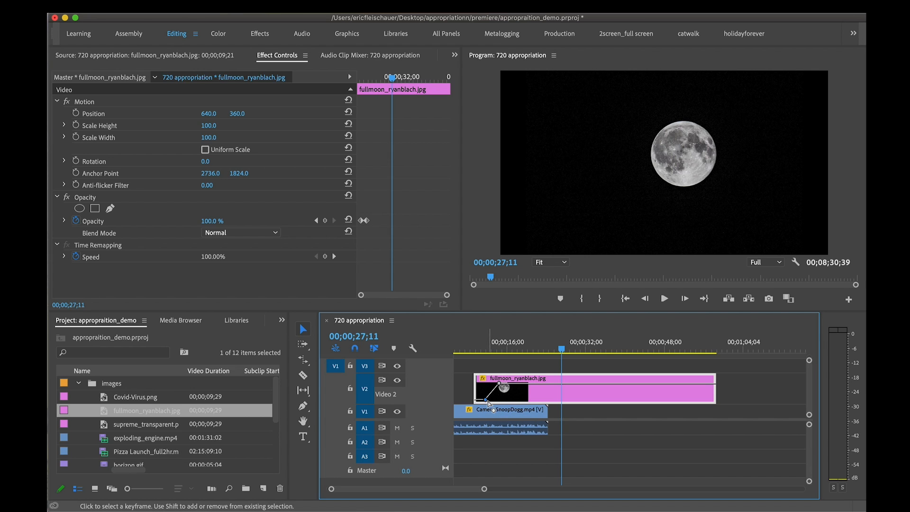
Delete both opacity keyframes from the full moon clip, and move the clip to start right after the Cameo clip ends
{"action": "left_click_drag", "start_coordinate": [486, 401], "coordinate": [484, 382]}
{"action": "right_click", "coordinate": [484, 387]}
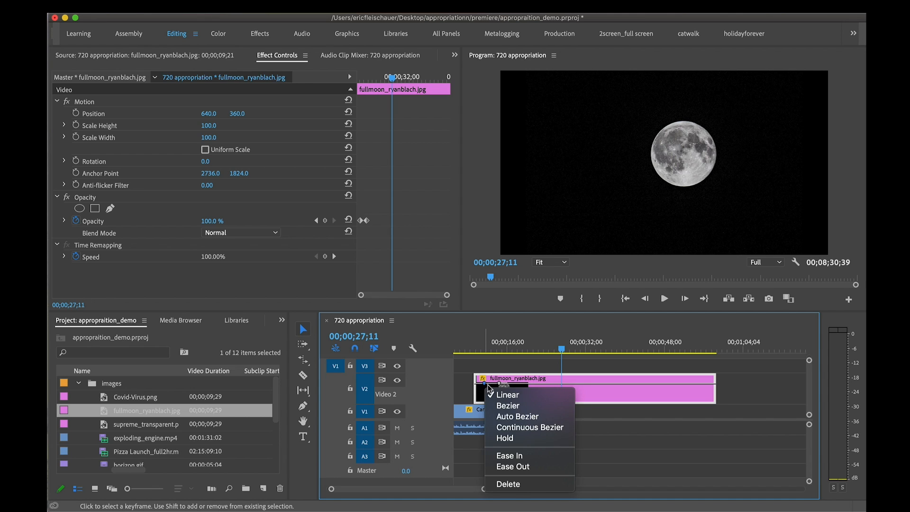
{"action": "left_click", "coordinate": [538, 479]}
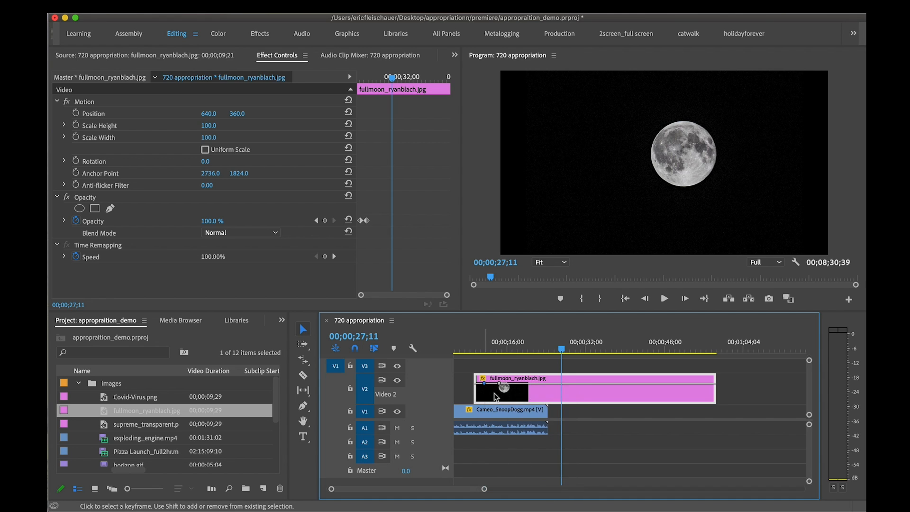
{"action": "right_click", "coordinate": [501, 386]}
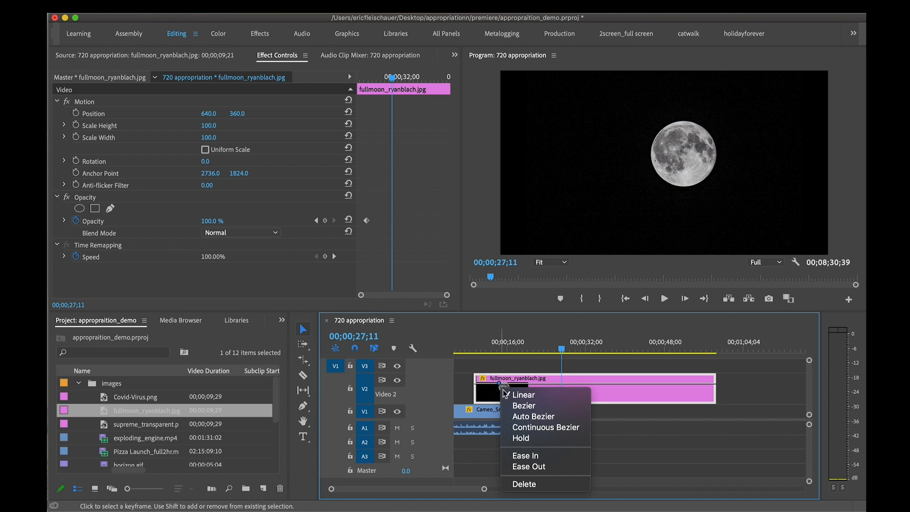
{"action": "left_click", "coordinate": [538, 480]}
{"action": "left_click_drag", "start_coordinate": [582, 390], "coordinate": [657, 390]}
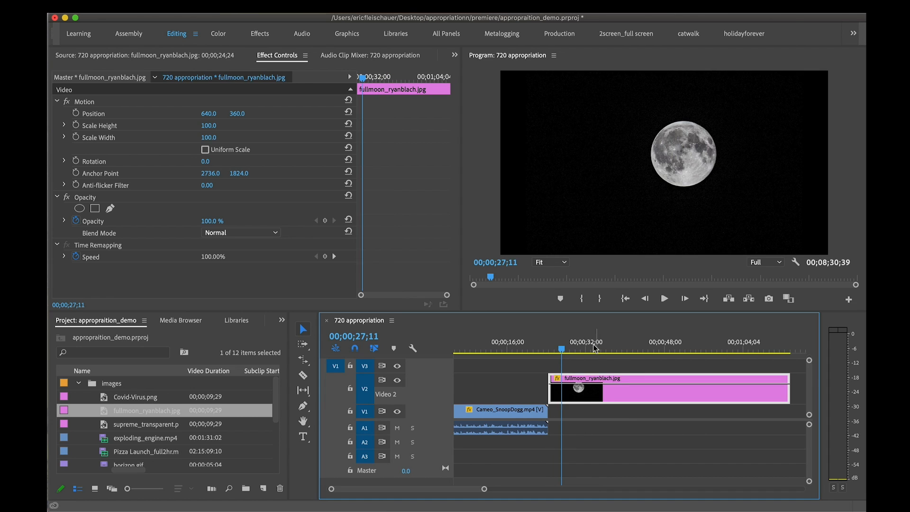
Turn on Uniform Scale for the full moon clip, try enlarging it to 626 and shrinking it, and undo the scale changes
{"action": "left_click", "coordinate": [559, 342]}
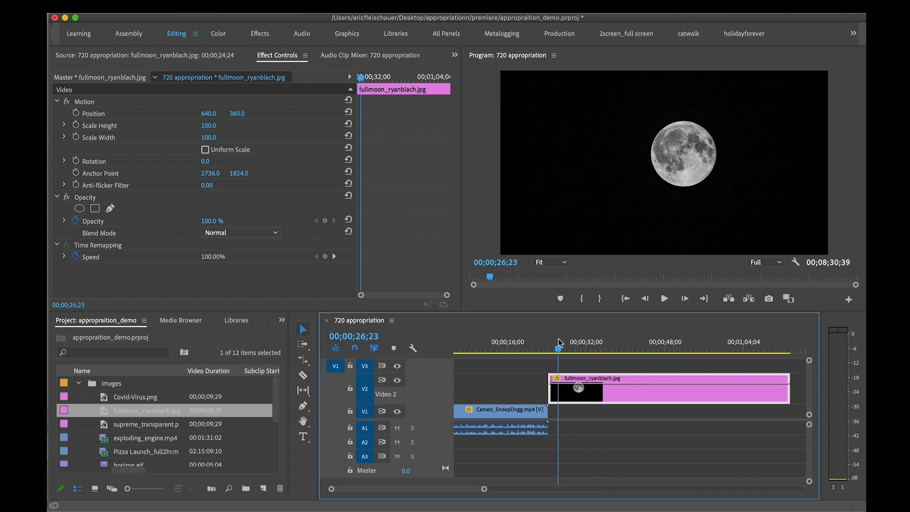
{"action": "left_click_drag", "start_coordinate": [559, 342], "coordinate": [565, 342]}
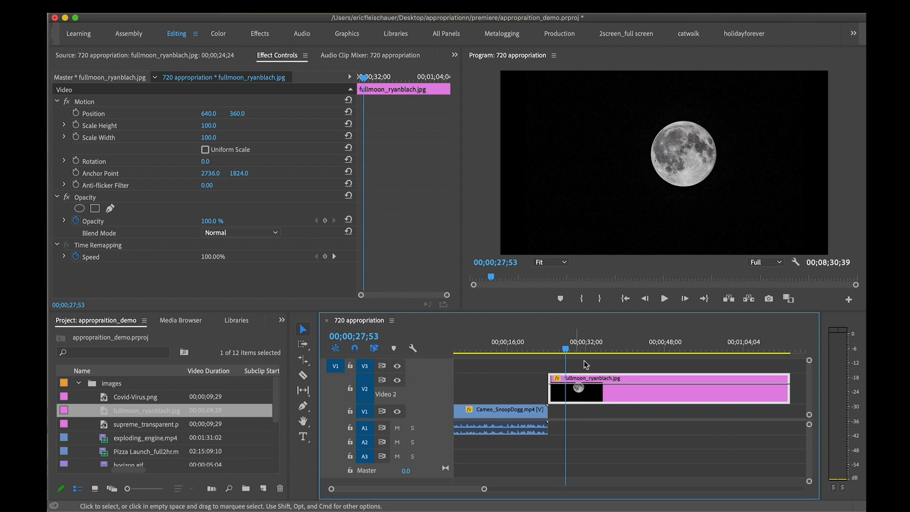
{"action": "left_click_drag", "start_coordinate": [208, 126], "coordinate": [454, 126]}
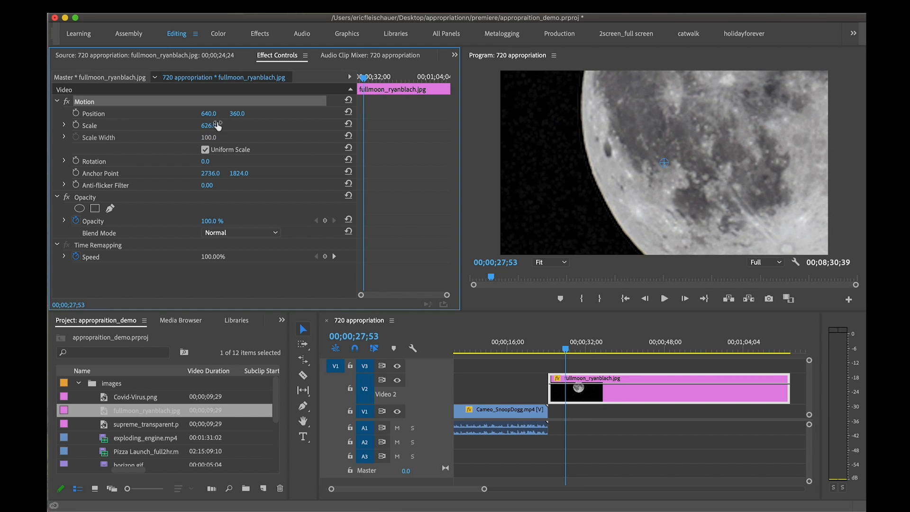
{"action": "left_click", "coordinate": [200, 128]}
{"action": "left_click_drag", "start_coordinate": [207, 125], "coordinate": [105, 125]}
{"action": "key", "text": "super+z"}
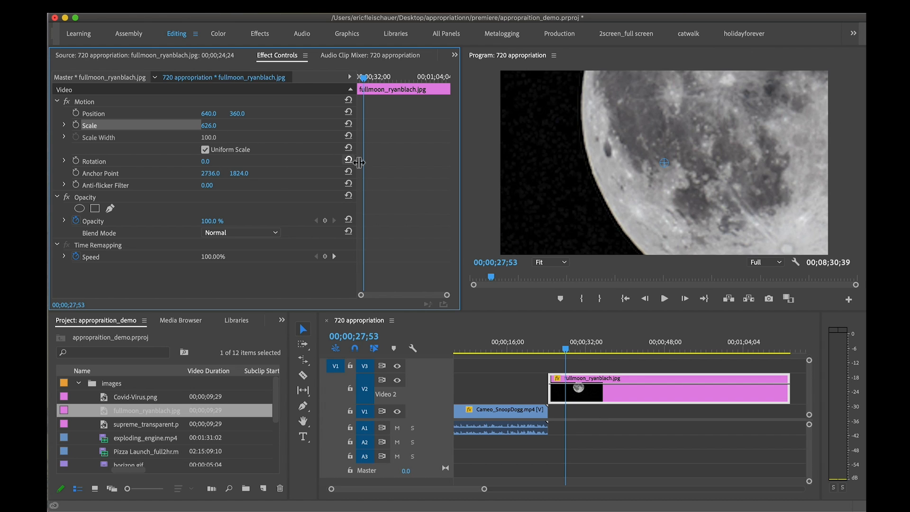
{"action": "key", "text": "super+z"}
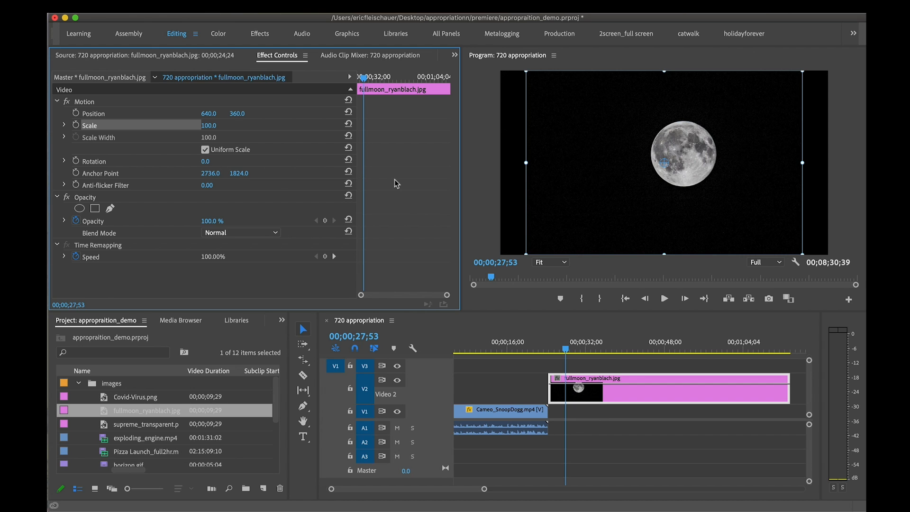
Scrub through the full moon clip, and widen the keyframe timeline area beside its effect properties
{"action": "left_click_drag", "start_coordinate": [568, 343], "coordinate": [616, 342]}
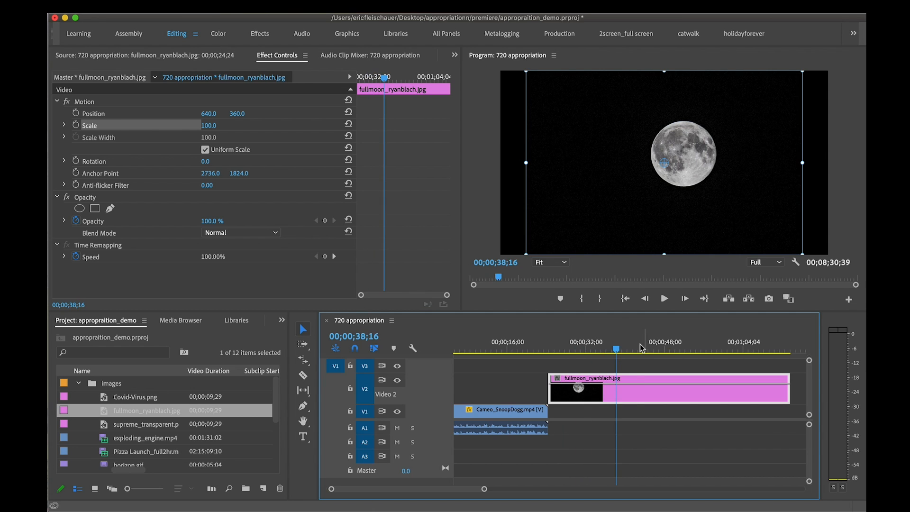
{"action": "left_click", "coordinate": [718, 349]}
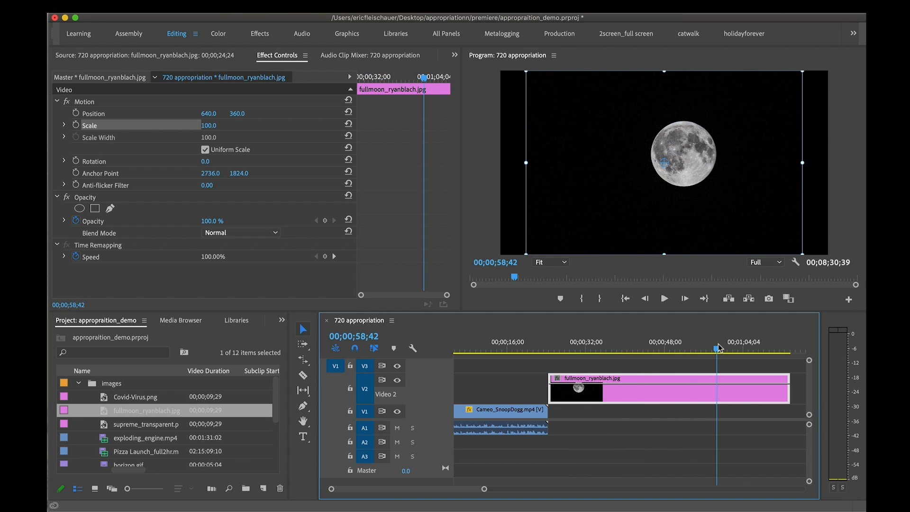
{"action": "left_click_drag", "start_coordinate": [717, 349], "coordinate": [639, 349]}
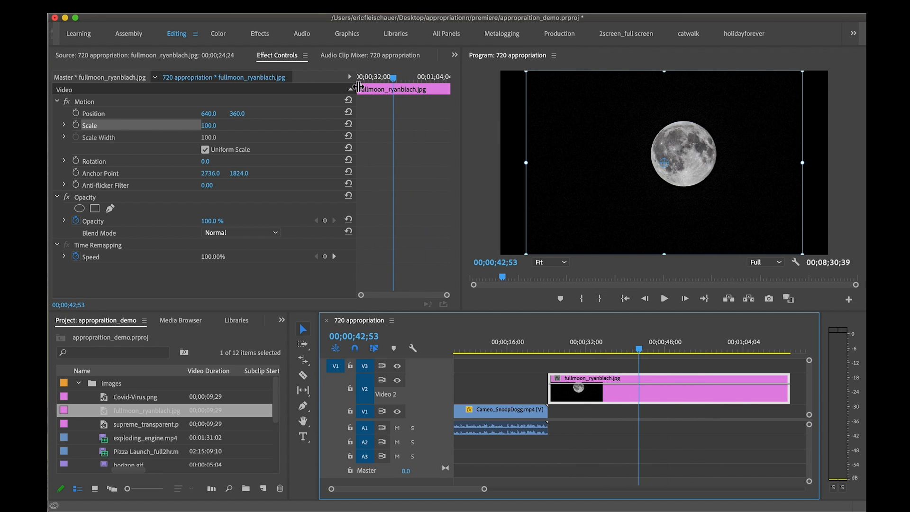
{"action": "left_click_drag", "start_coordinate": [387, 77], "coordinate": [352, 78]}
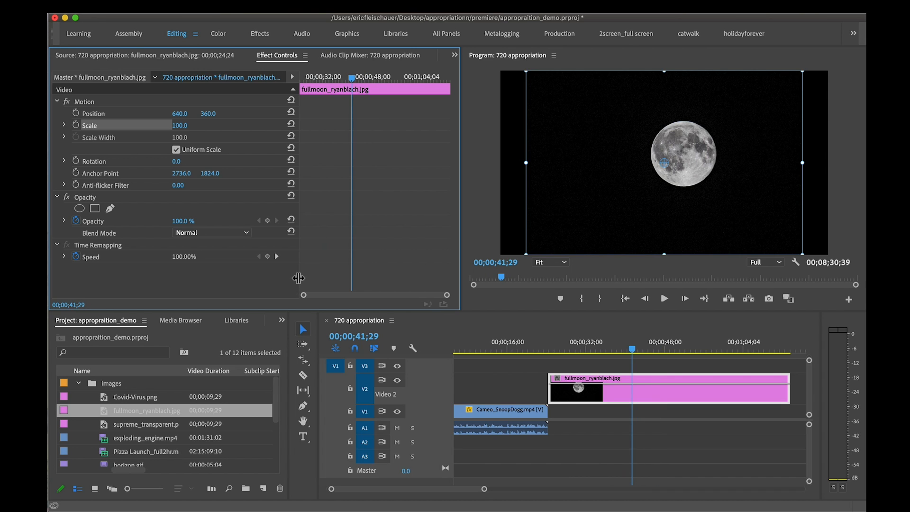
{"action": "mouse_move", "coordinate": [299, 277]}
{"action": "left_mouse_down"}
{"action": "mouse_move", "coordinate": [338, 278]}
{"action": "mouse_move", "coordinate": [292, 277]}
{"action": "left_mouse_up"}
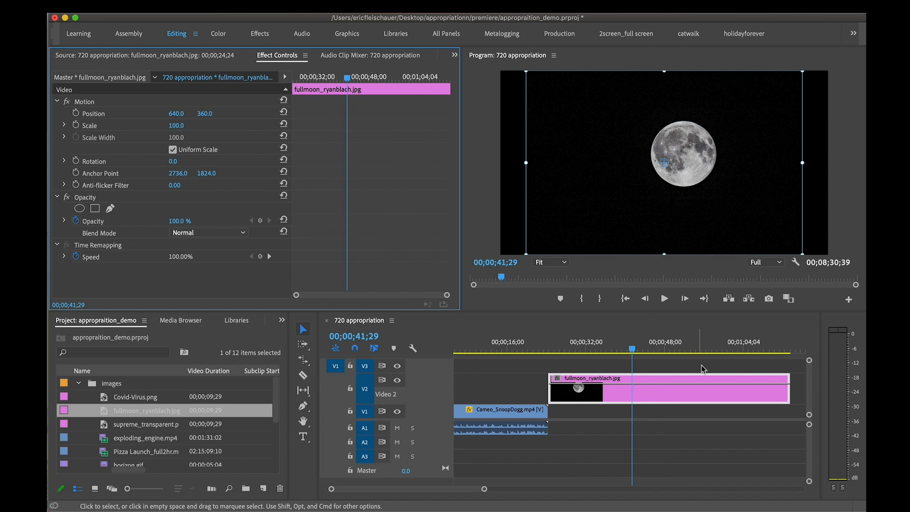
Turn on Scale animation for the full moon clip, setting the first keyframe of 100 at 00;00;31;40
{"action": "left_click", "coordinate": [725, 396]}
{"action": "mouse_move", "coordinate": [631, 349]}
{"action": "left_mouse_down"}
{"action": "mouse_move", "coordinate": [640, 349]}
{"action": "mouse_move", "coordinate": [631, 348]}
{"action": "left_mouse_up"}
{"action": "left_click_drag", "start_coordinate": [343, 77], "coordinate": [316, 78]}
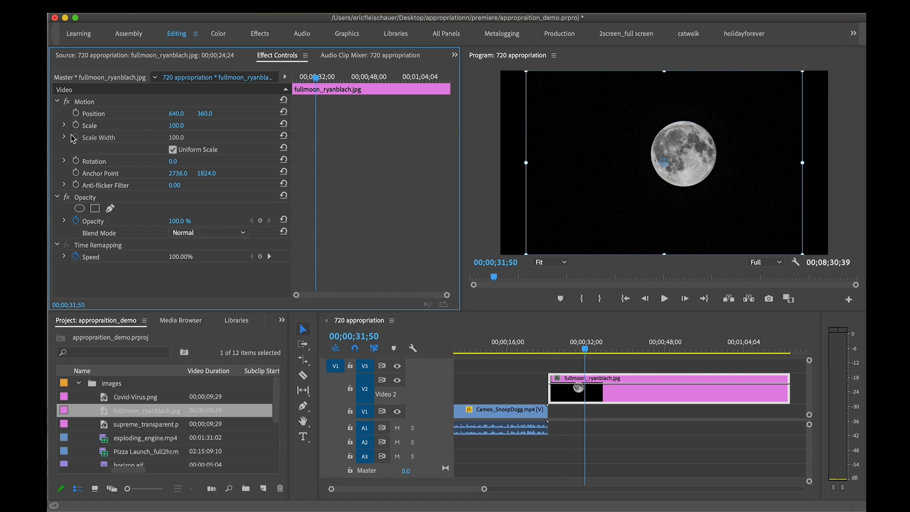
{"action": "left_click", "coordinate": [64, 126]}
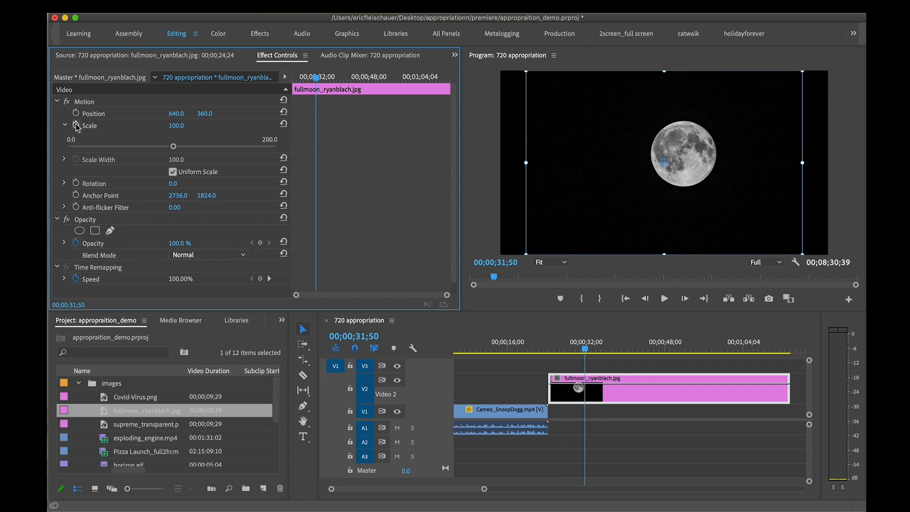
{"action": "left_click", "coordinate": [71, 126]}
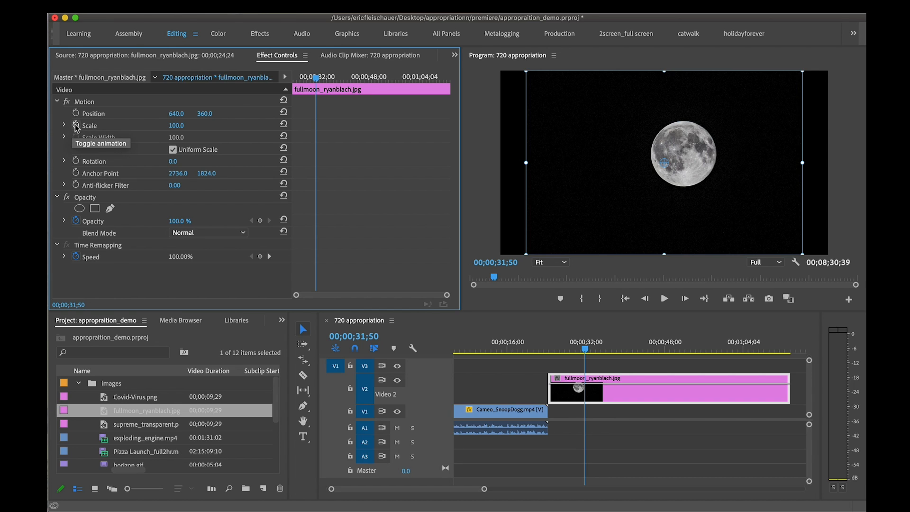
{"action": "left_click_drag", "start_coordinate": [316, 77], "coordinate": [316, 81]}
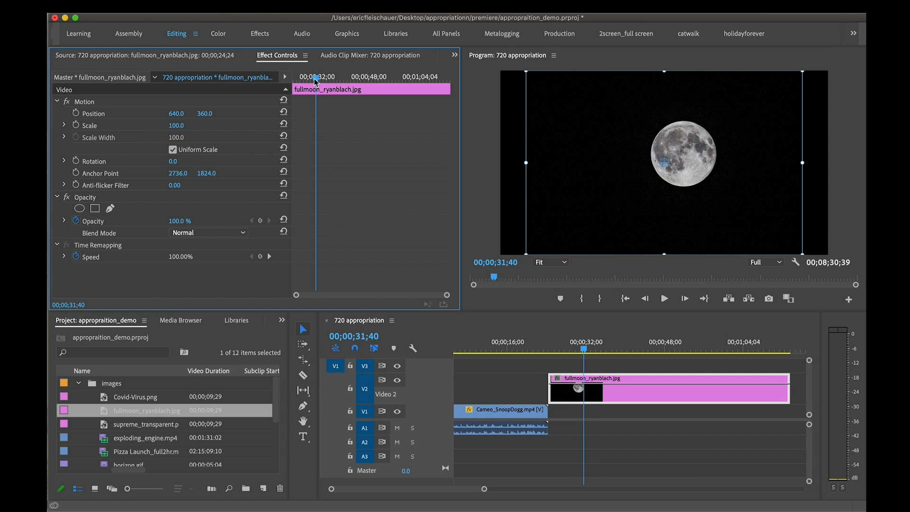
{"action": "left_click", "coordinate": [76, 126]}
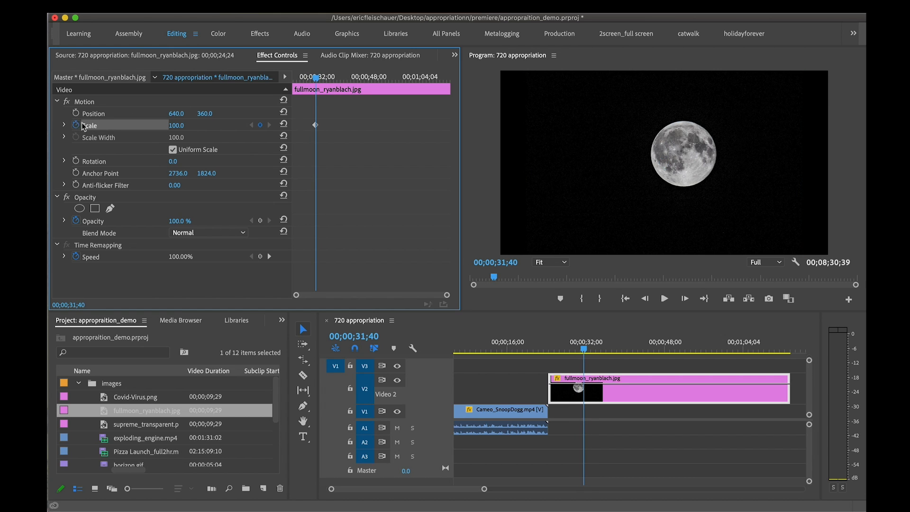
Add a second Scale keyframe of 483 at 00;00;46;00 on the full moon clip, and play back the zoom
{"action": "mouse_move", "coordinate": [317, 80]}
{"action": "left_mouse_down"}
{"action": "mouse_move", "coordinate": [369, 85]}
{"action": "mouse_move", "coordinate": [315, 89]}
{"action": "left_mouse_up"}
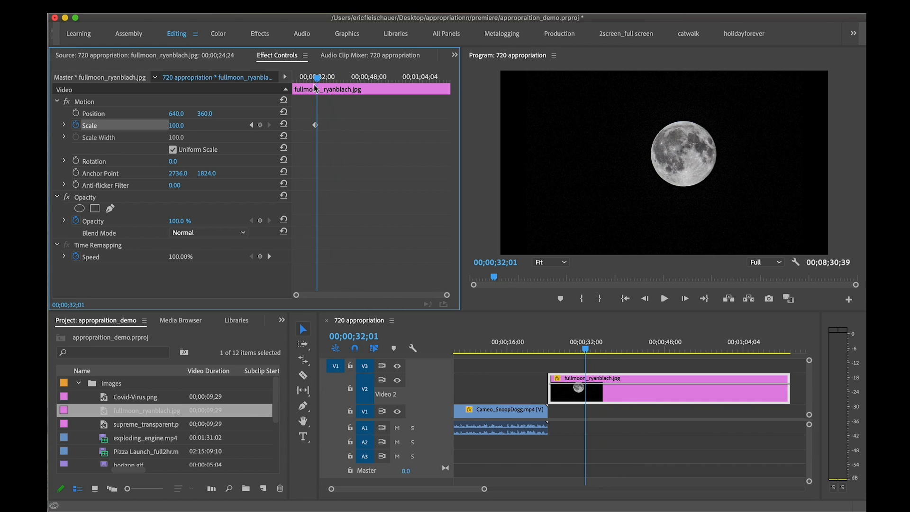
{"action": "key", "text": "space"}
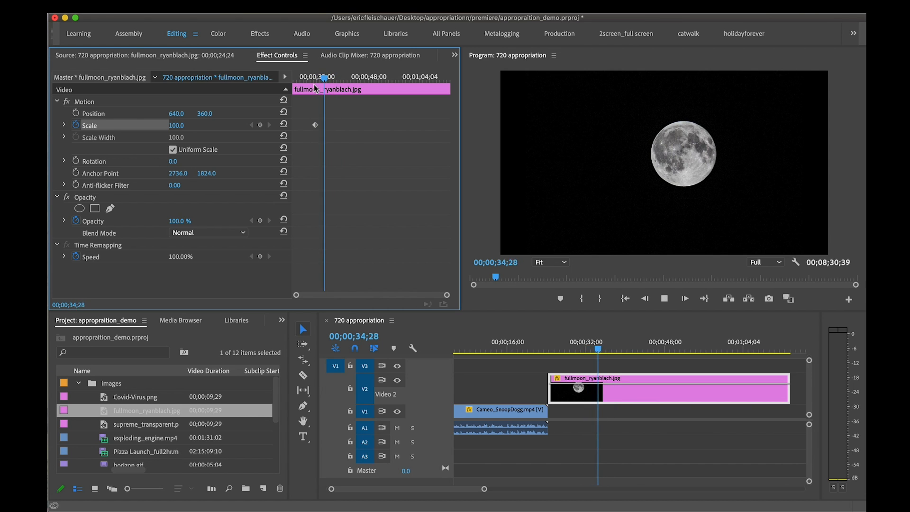
{"action": "left_click_drag", "start_coordinate": [331, 81], "coordinate": [364, 79]}
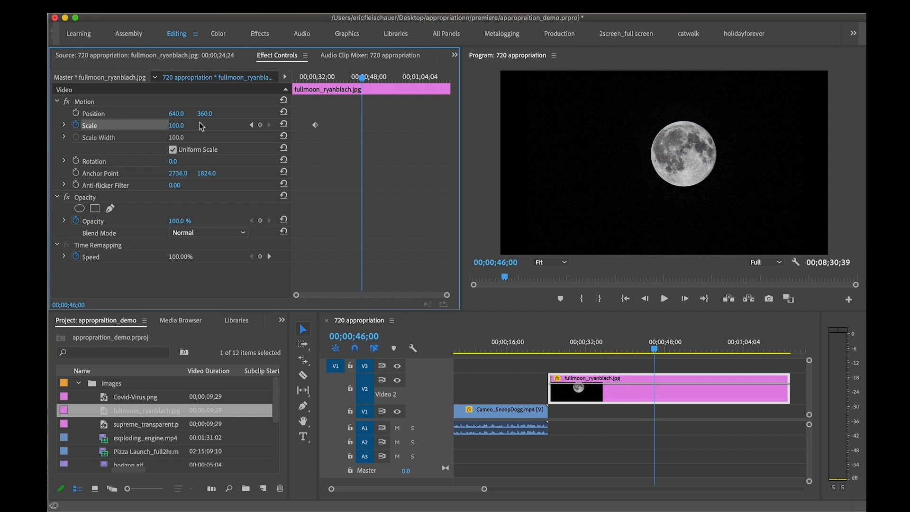
{"action": "left_click_drag", "start_coordinate": [176, 126], "coordinate": [390, 126]}
{"action": "left_click_drag", "start_coordinate": [320, 76], "coordinate": [315, 78]}
{"action": "key", "text": "space"}
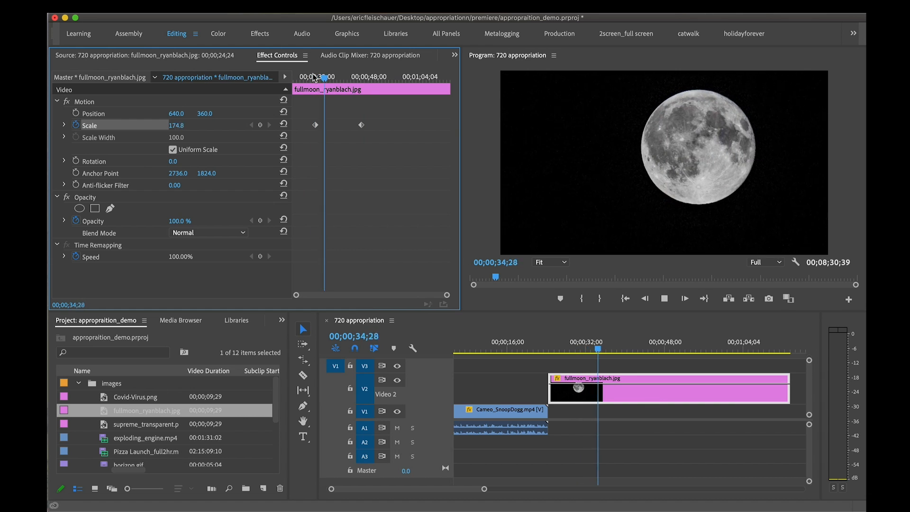
{"action": "key", "text": "space"}
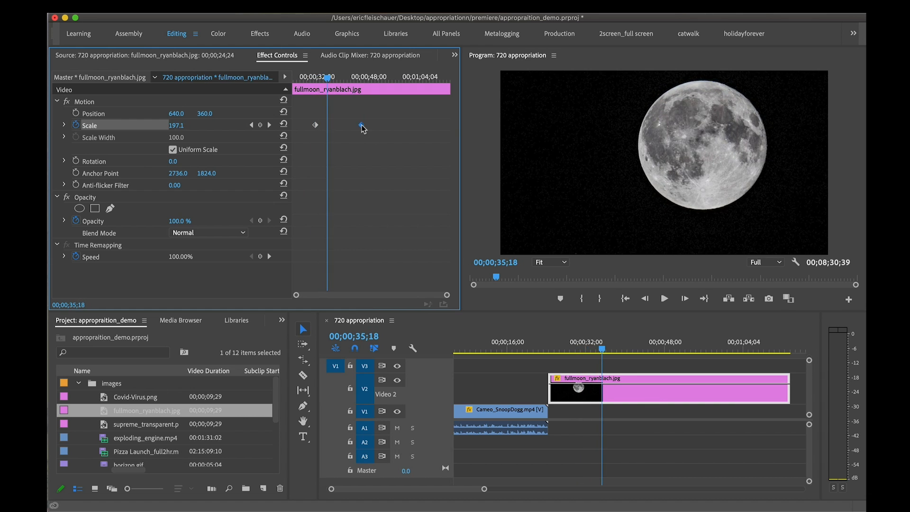
Speed up the moon zoom by moving its second Scale keyframe to 00;00;38;12 and on to 00;00;36;26, playing back each change
{"action": "left_click_drag", "start_coordinate": [360, 128], "coordinate": [338, 129]}
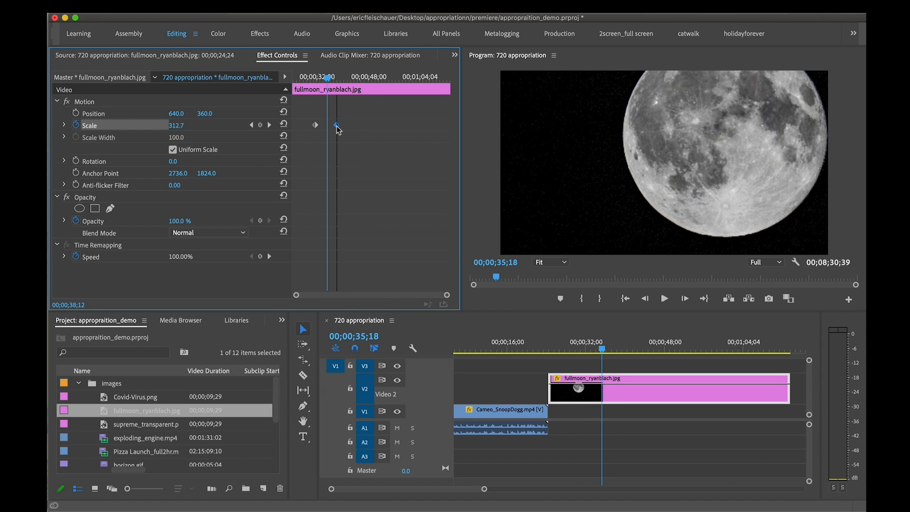
{"action": "left_click_drag", "start_coordinate": [326, 78], "coordinate": [302, 78]}
{"action": "key", "text": "space"}
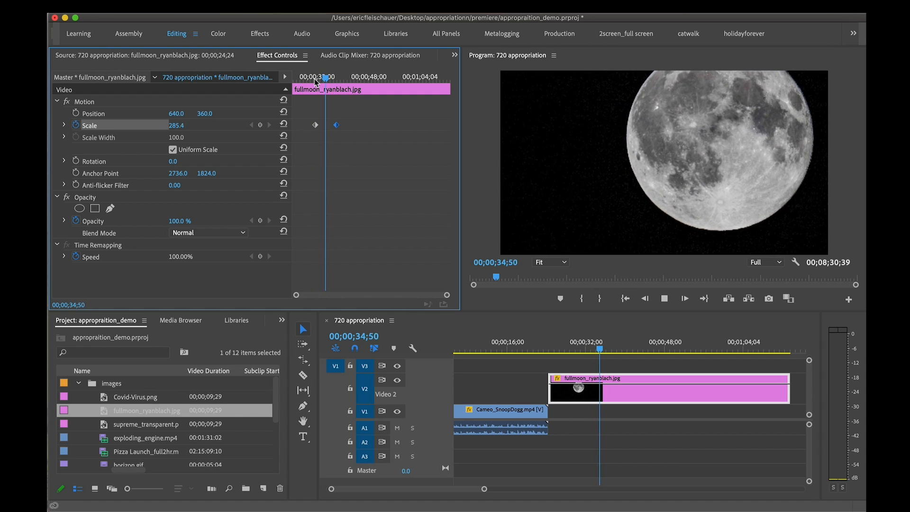
{"action": "key", "text": "space"}
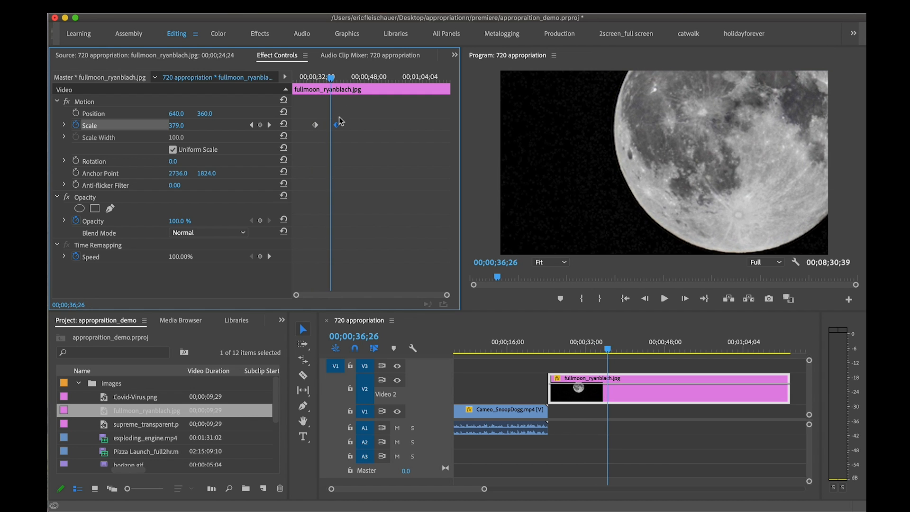
{"action": "left_click", "coordinate": [313, 77]}
{"action": "key", "text": "space"}
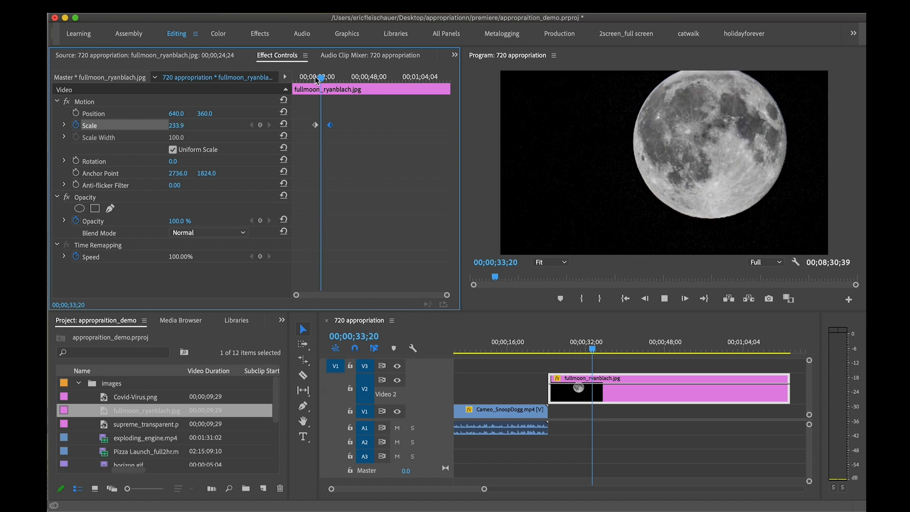
{"action": "left_click", "coordinate": [345, 77]}
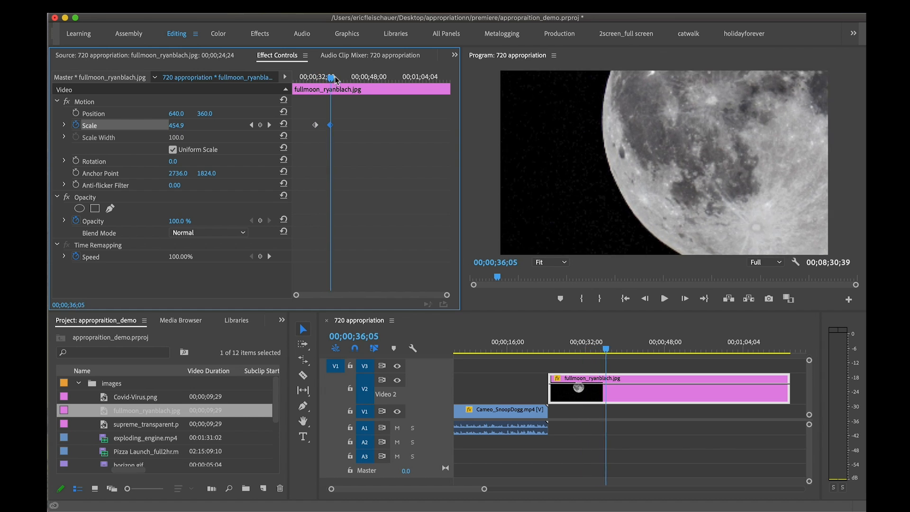
Add four more Scale keyframes to the moon clip: 202 at 00;00;38;55, 302 shortly after, a smaller one at 00;00;45;17, and 240 at 00;00;50;25
{"action": "left_click_drag", "start_coordinate": [345, 76], "coordinate": [336, 84]}
{"action": "left_click_drag", "start_coordinate": [191, 132], "coordinate": [192, 118]}
{"action": "left_click", "coordinate": [346, 77]}
{"action": "left_click_drag", "start_coordinate": [353, 77], "coordinate": [360, 78]}
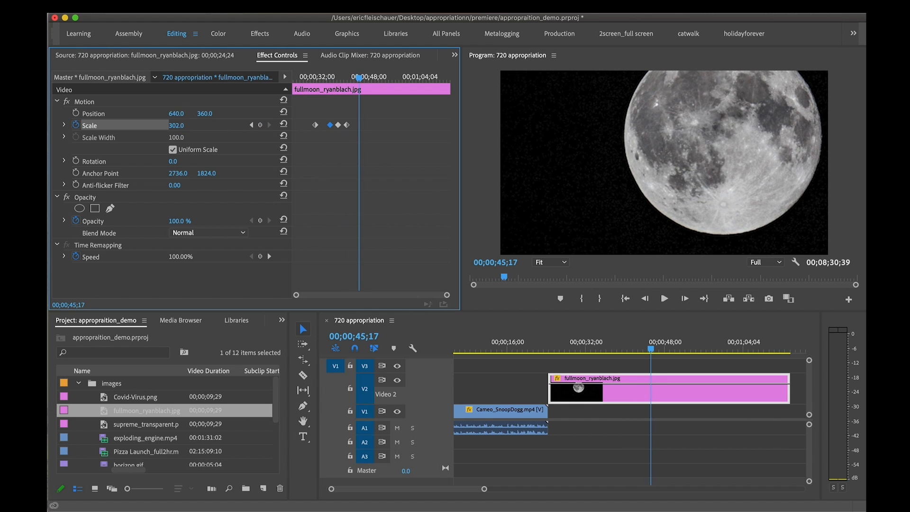
{"action": "left_click_drag", "start_coordinate": [176, 126], "coordinate": [142, 125]}
{"action": "left_click_drag", "start_coordinate": [359, 78], "coordinate": [375, 78]}
{"action": "left_click_drag", "start_coordinate": [182, 124], "coordinate": [194, 118]}
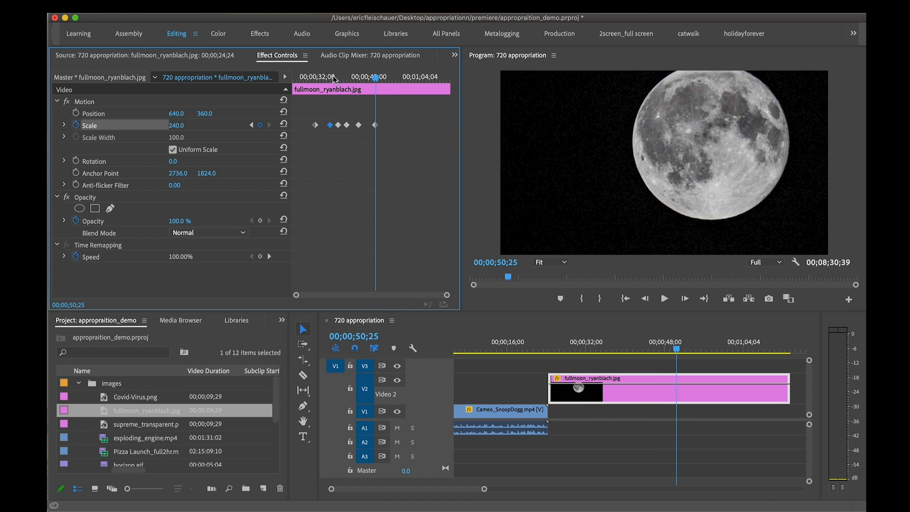
Play back the pulsing moon zoom, and move the last two Scale keyframes earlier, with the final one at 00;00;46;21
{"action": "left_click_drag", "start_coordinate": [319, 77], "coordinate": [338, 78]}
{"action": "key", "text": "space"}
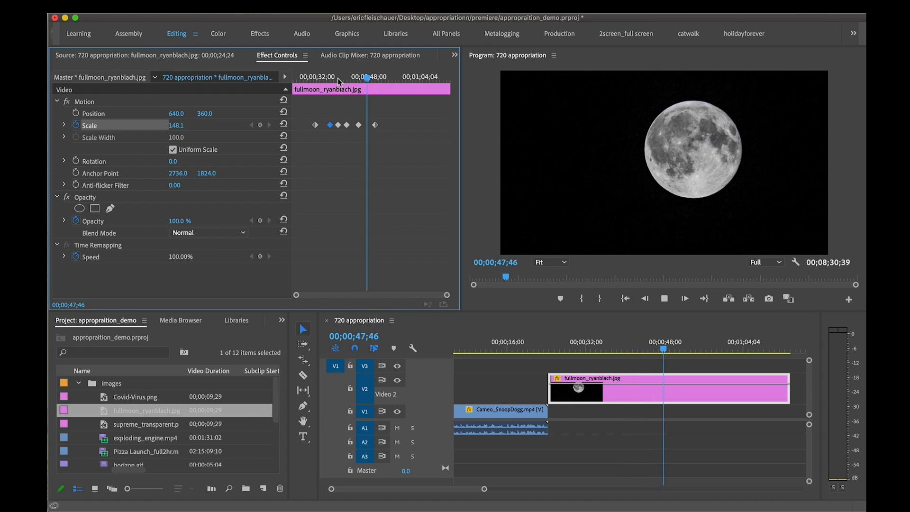
{"action": "key", "text": "space"}
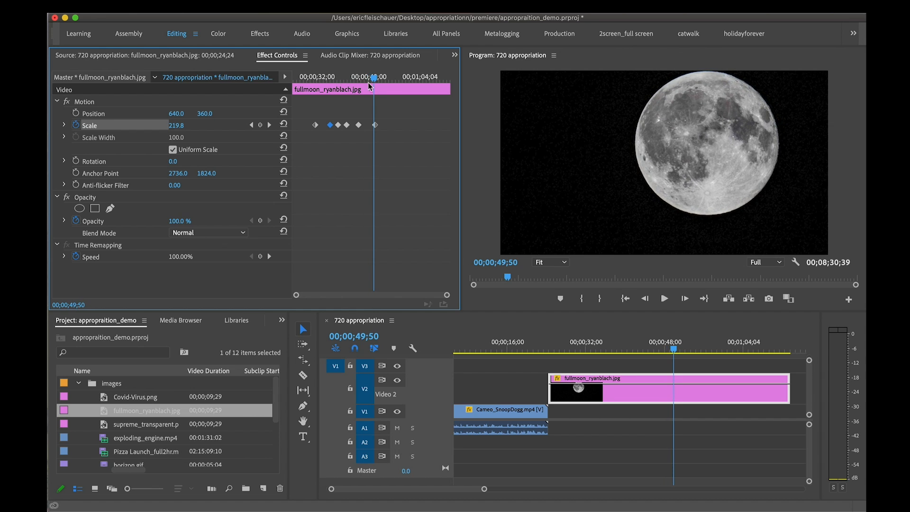
{"action": "left_click_drag", "start_coordinate": [376, 127], "coordinate": [363, 126]}
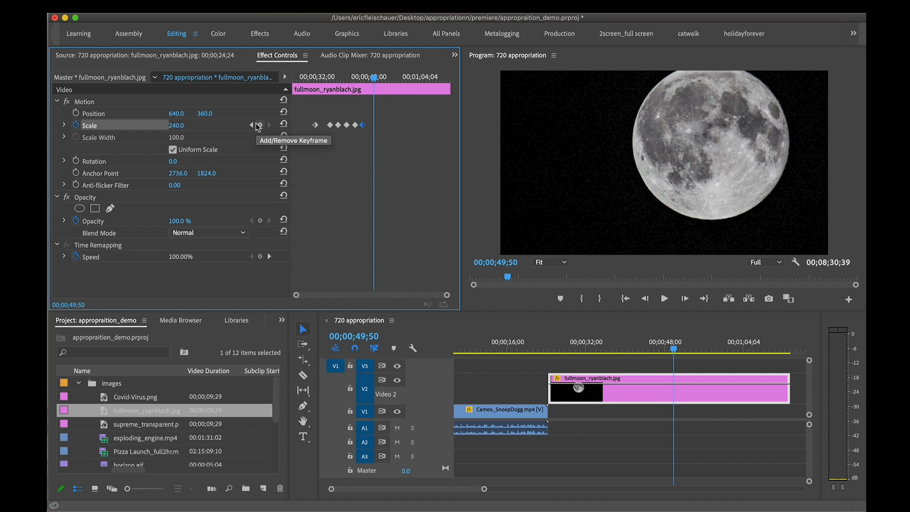
Step back and forth through the moon clip's Scale keyframes, and set the one at 00;00;36;26 to 280
{"action": "left_click", "coordinate": [253, 125]}
{"action": "left_click", "coordinate": [251, 125]}
{"action": "left_click", "coordinate": [269, 125]}
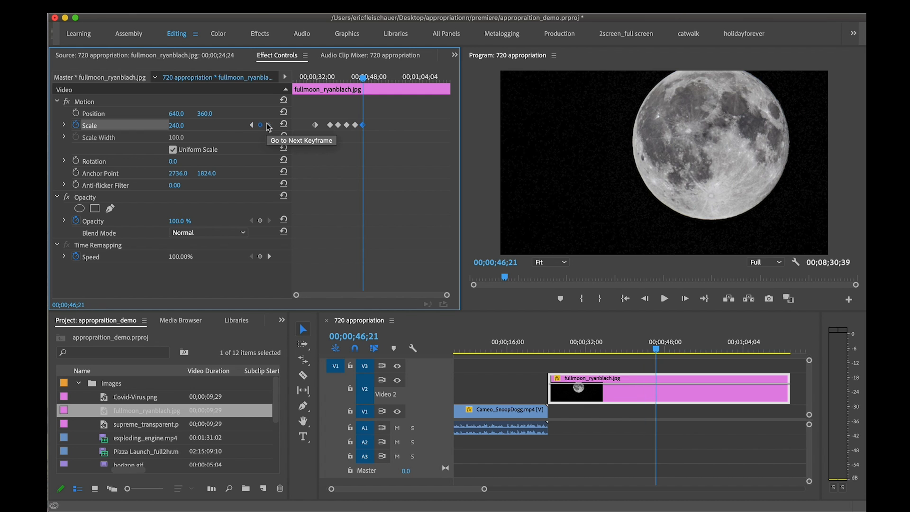
{"action": "left_click", "coordinate": [251, 125]}
{"action": "left_click", "coordinate": [251, 125]}
{"action": "left_click", "coordinate": [250, 126]}
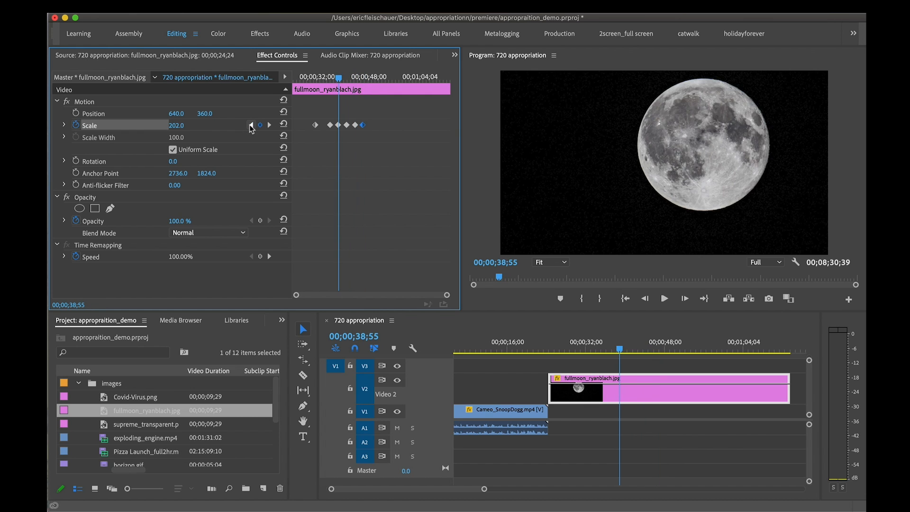
{"action": "left_click", "coordinate": [251, 126]}
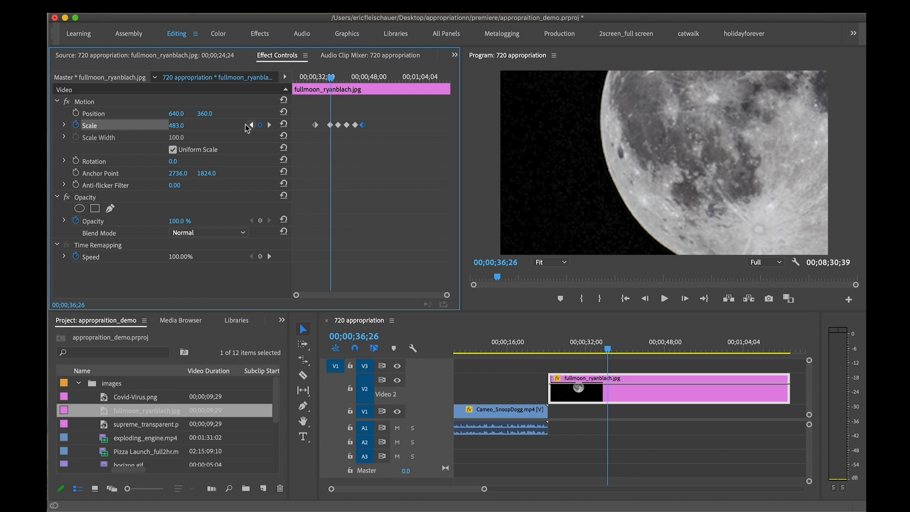
{"action": "left_click", "coordinate": [251, 125]}
{"action": "left_click", "coordinate": [269, 125]}
{"action": "left_click_drag", "start_coordinate": [184, 129], "coordinate": [135, 128]}
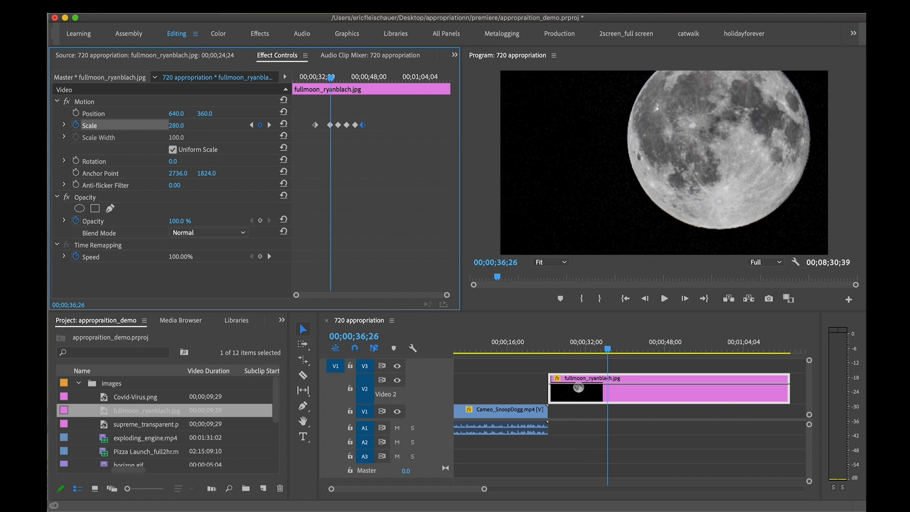
{"action": "left_click", "coordinate": [269, 125]}
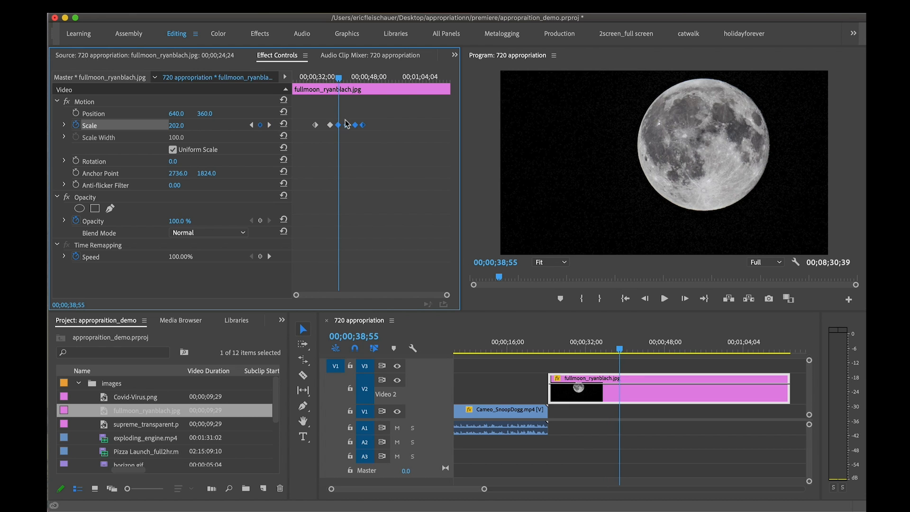
Delete the selected later Scale keyframes of the moon clip and move its first Scale keyframe to the clip's start
{"action": "key", "text": "Delete"}
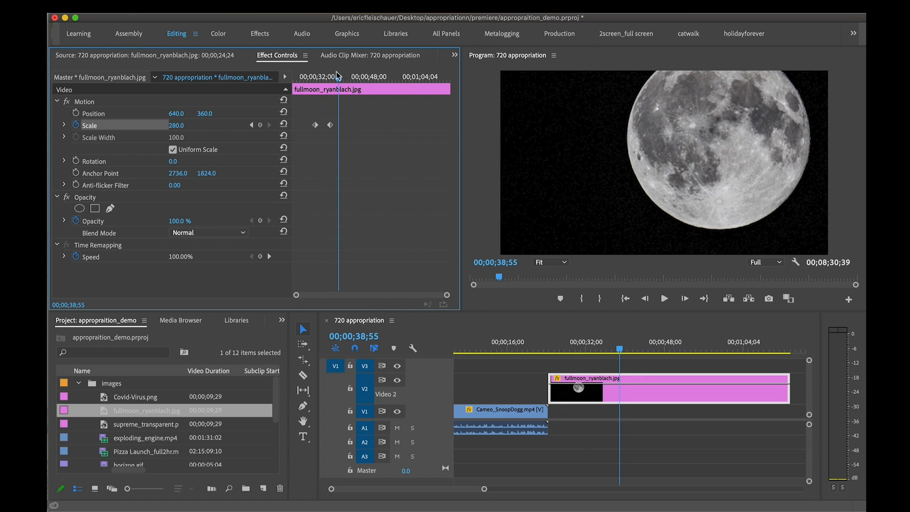
{"action": "left_click_drag", "start_coordinate": [338, 76], "coordinate": [314, 88]}
{"action": "left_click_drag", "start_coordinate": [316, 125], "coordinate": [286, 126]}
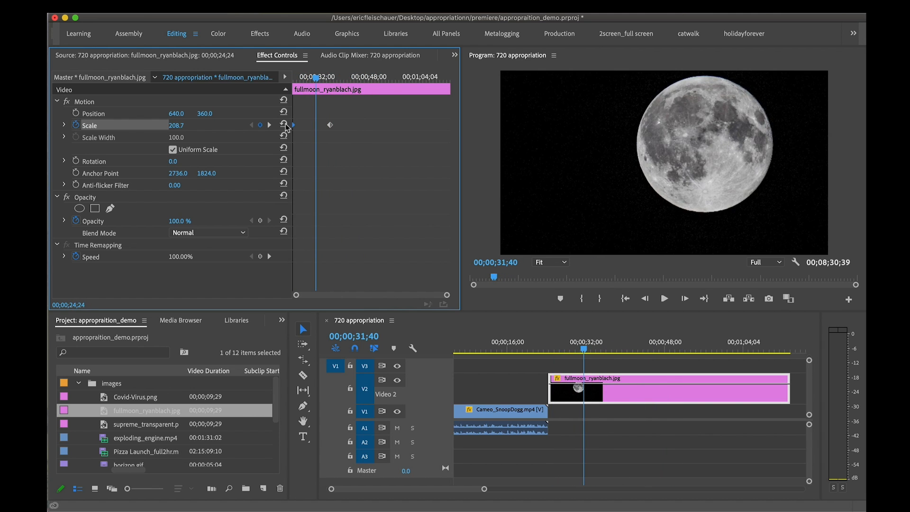
Go to the moon clip's first Scale keyframe at 00;00;24;24 and set it to 0
{"action": "left_click_drag", "start_coordinate": [584, 350], "coordinate": [552, 353]}
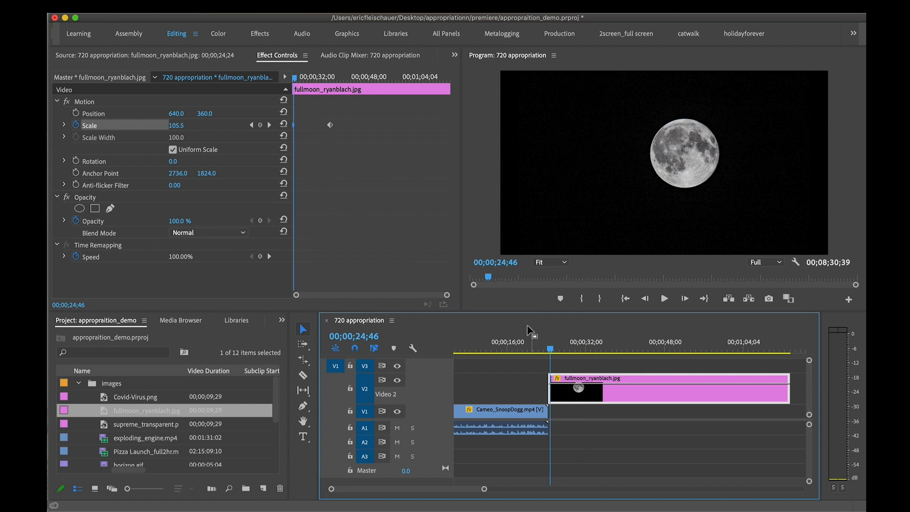
{"action": "left_click_drag", "start_coordinate": [295, 79], "coordinate": [297, 79]}
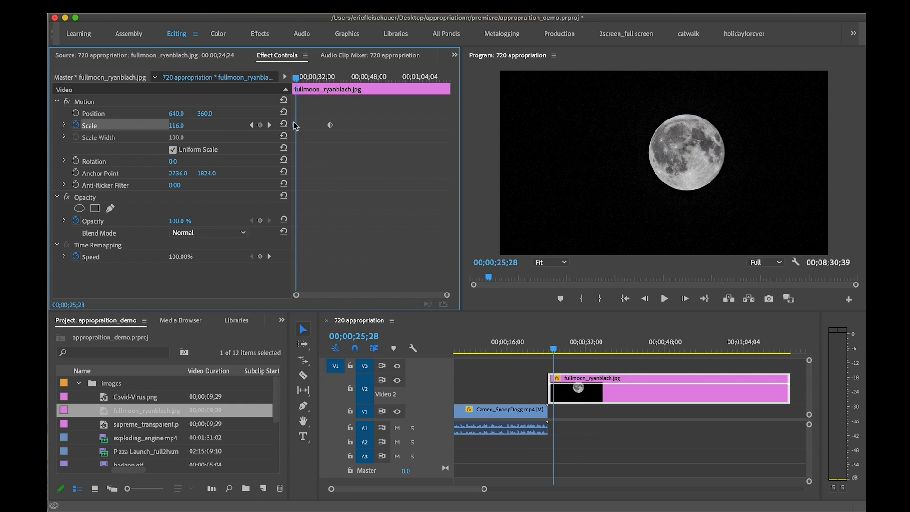
{"action": "left_click", "coordinate": [252, 125]}
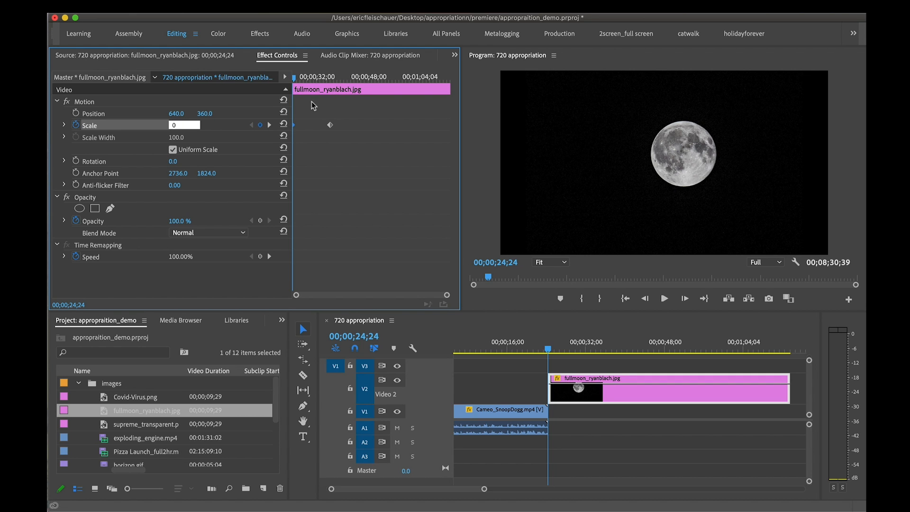
Try enlarging the moon to a Scale of 668.2 at 00;00;33;26 and reframing its surface at Position 66.7, 624.4
{"action": "left_click_drag", "start_coordinate": [296, 79], "coordinate": [321, 80]}
{"action": "left_click_drag", "start_coordinate": [175, 129], "coordinate": [249, 141]}
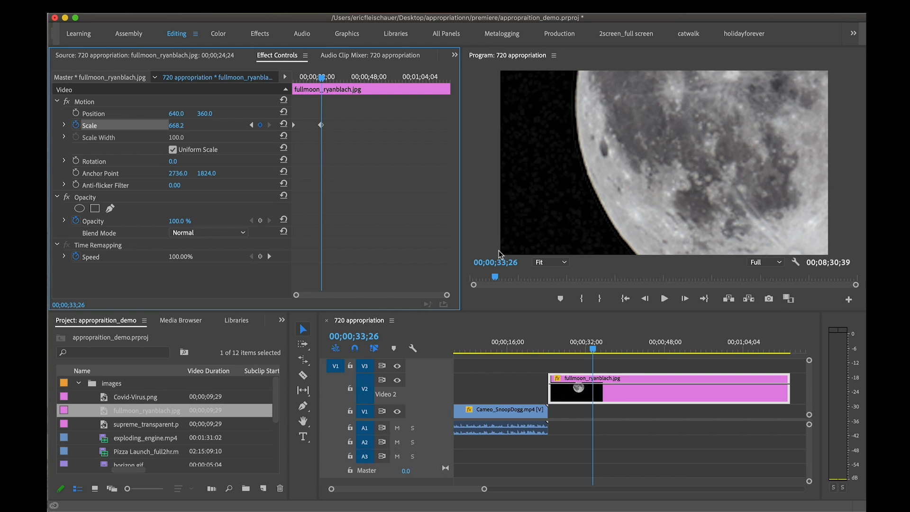
{"action": "left_click", "coordinate": [109, 103]}
{"action": "left_click_drag", "start_coordinate": [727, 127], "coordinate": [584, 194]}
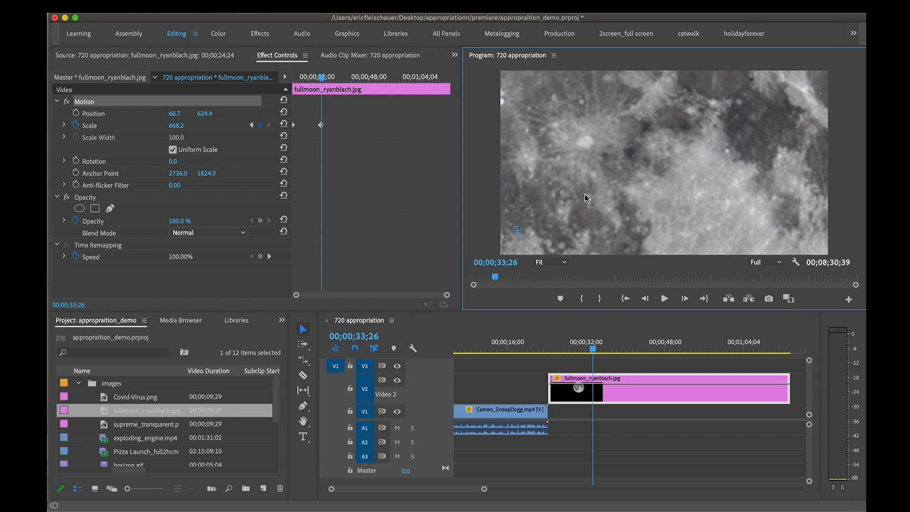
Try moving the moon to Position 593.3, 413.3 without Position keyframes, and check the start of the clip
{"action": "mouse_move", "coordinate": [321, 78]}
{"action": "left_mouse_down"}
{"action": "mouse_move", "coordinate": [285, 82]}
{"action": "mouse_move", "coordinate": [323, 79]}
{"action": "mouse_move", "coordinate": [292, 79]}
{"action": "mouse_move", "coordinate": [309, 79]}
{"action": "left_mouse_up"}
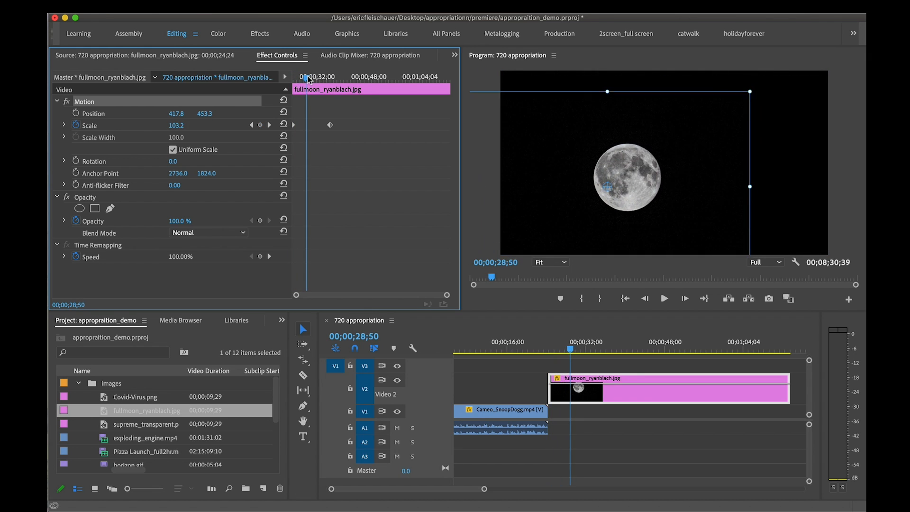
{"action": "left_click_drag", "start_coordinate": [612, 145], "coordinate": [663, 137]}
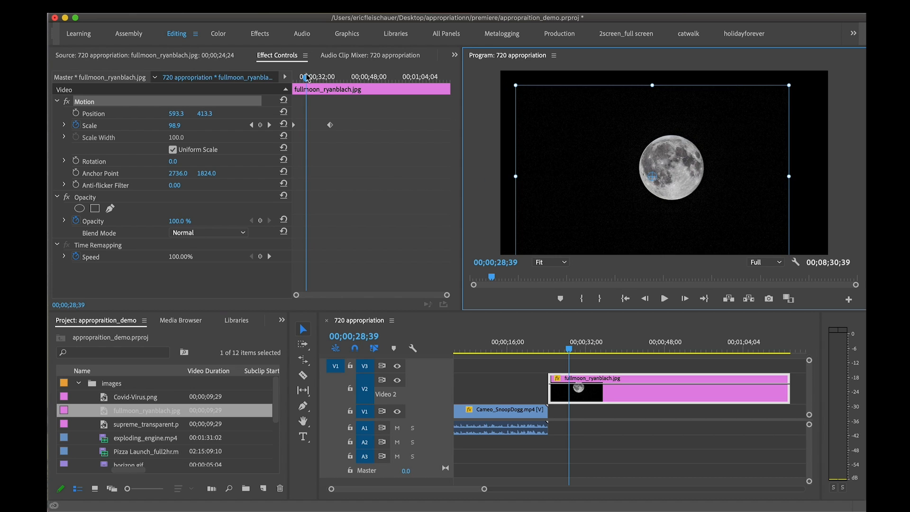
{"action": "left_click_drag", "start_coordinate": [307, 77], "coordinate": [294, 77]}
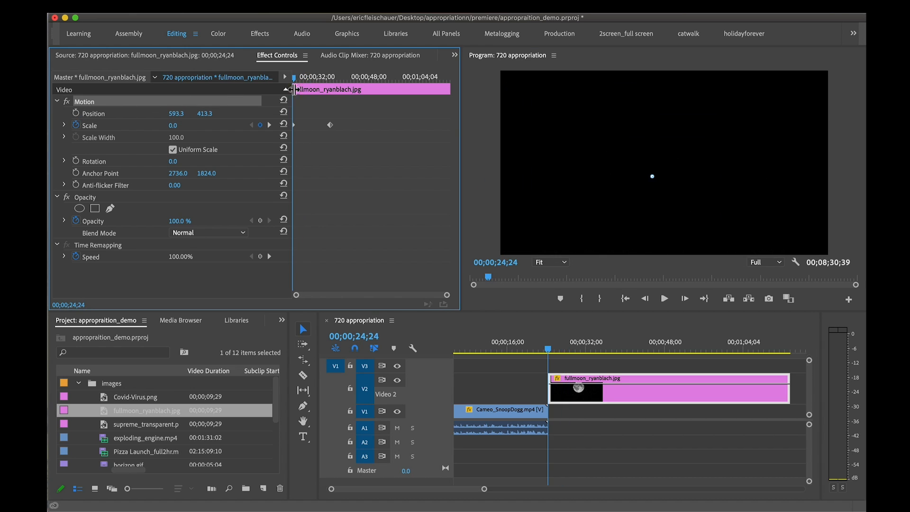
Enable Position keyframing with a keyframe at 573.3, 386.7 at 00;00;26;31, and add a second Position keyframe at 00;00;28;50
{"action": "left_click_drag", "start_coordinate": [297, 80], "coordinate": [306, 81]}
{"action": "left_click", "coordinate": [76, 114]}
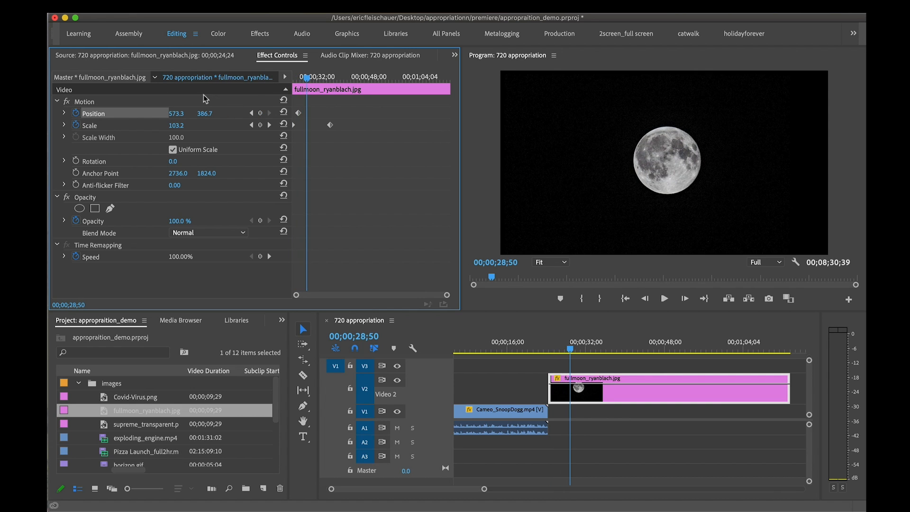
{"action": "left_click", "coordinate": [188, 101]}
{"action": "left_click_drag", "start_coordinate": [710, 166], "coordinate": [703, 170]}
Add a Position keyframe at 460.0, 428.9, and a final one at 413.3, 455.6 in line with the last Scale keyframe
{"action": "left_click_drag", "start_coordinate": [302, 81], "coordinate": [325, 80]}
{"action": "left_click_drag", "start_coordinate": [682, 124], "coordinate": [650, 128]}
{"action": "left_click_drag", "start_coordinate": [340, 78], "coordinate": [348, 78]}
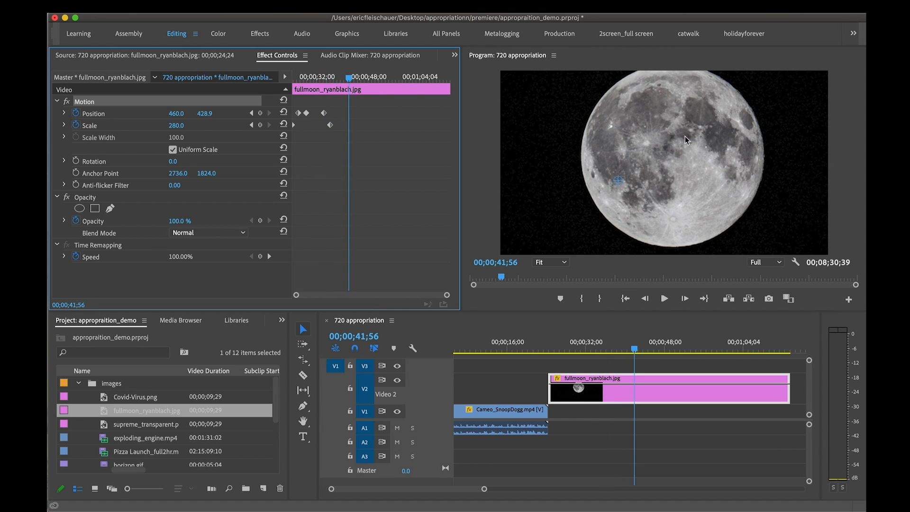
{"action": "left_click_drag", "start_coordinate": [723, 147], "coordinate": [710, 154]}
{"action": "left_click_drag", "start_coordinate": [349, 79], "coordinate": [307, 83]}
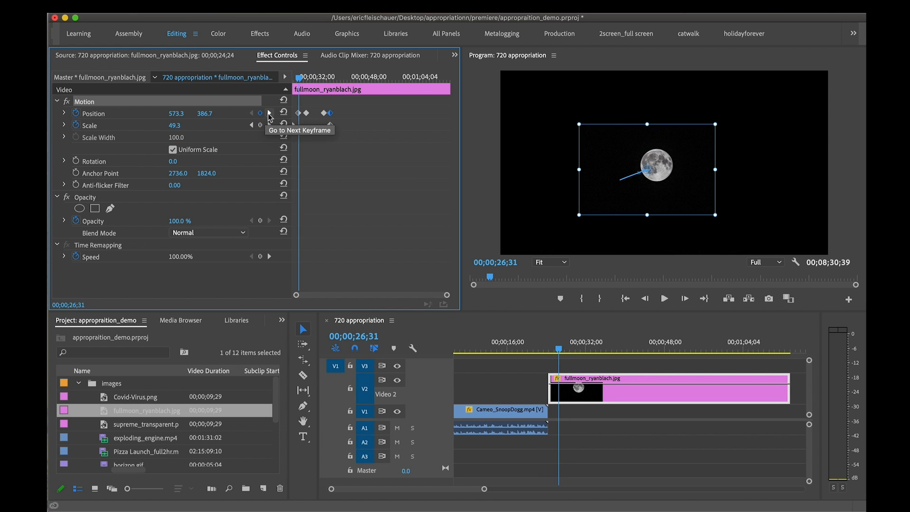
Set the 00;00;28;50 Position keyframe to 688.9, 391.1 and add another at 00;00;31;50 with 531.8, 424.5
{"action": "left_click", "coordinate": [269, 113]}
{"action": "left_click_drag", "start_coordinate": [598, 147], "coordinate": [622, 147]}
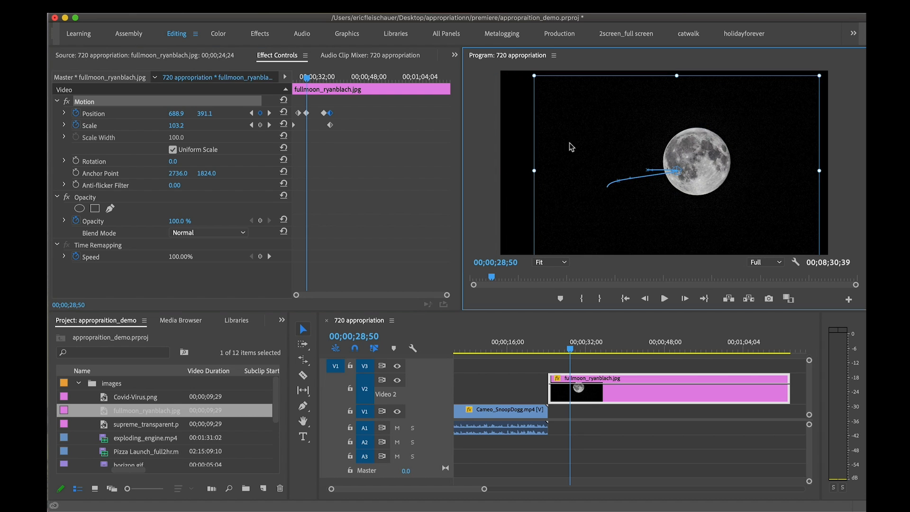
{"action": "left_click_drag", "start_coordinate": [307, 78], "coordinate": [316, 78]}
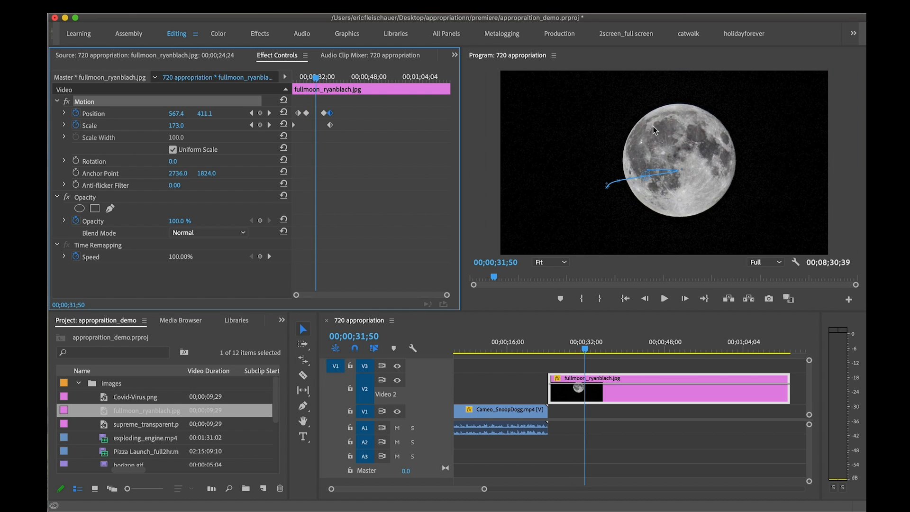
{"action": "left_click_drag", "start_coordinate": [738, 137], "coordinate": [716, 139]}
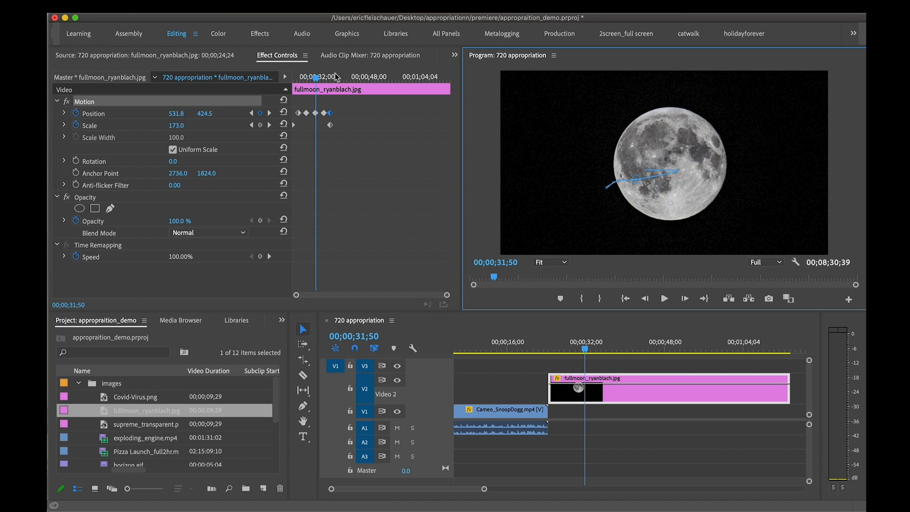
Play back the moon's combined position and scale animation, and check the rest of the clip as far as 00;01;01;07
{"action": "left_click_drag", "start_coordinate": [320, 79], "coordinate": [300, 82]}
{"action": "key", "text": "space"}
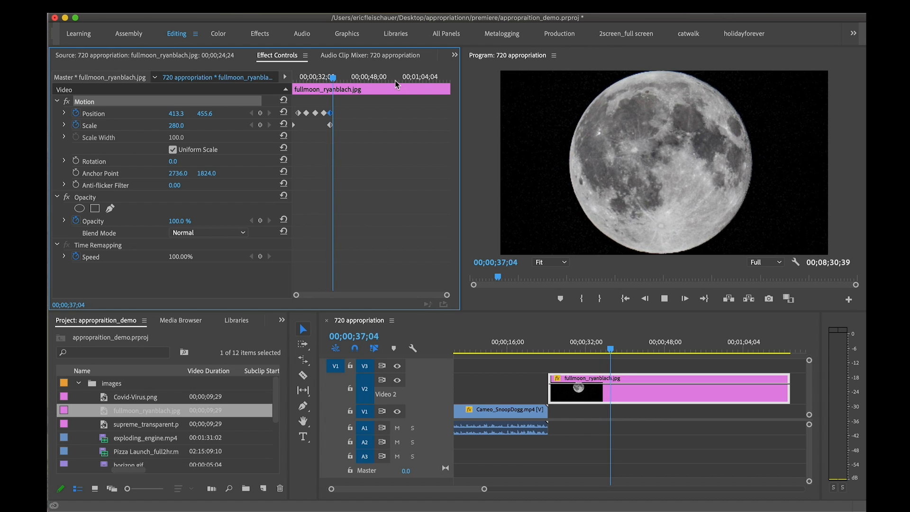
{"action": "key", "text": "space"}
{"action": "left_click_drag", "start_coordinate": [336, 79], "coordinate": [412, 79]}
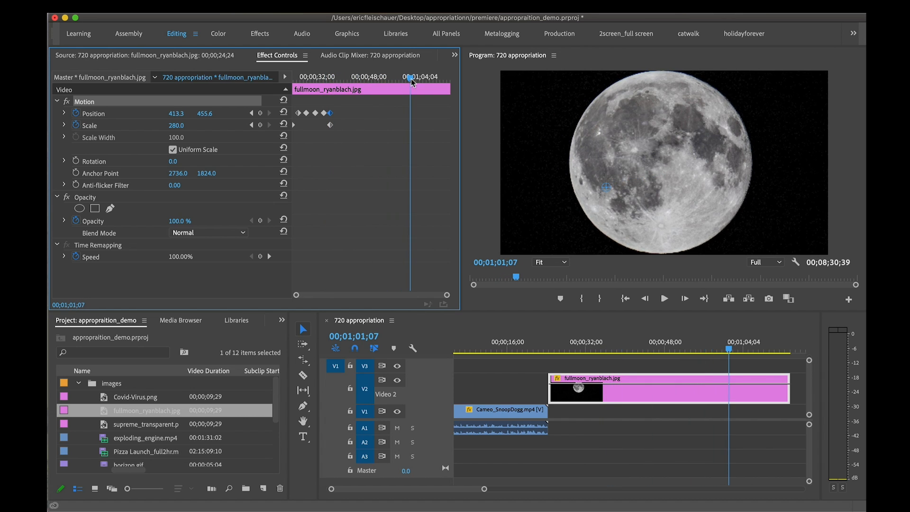
Shorten the moon clip on the timeline so it ends shortly after its last keyframes, and return to 00;00;19;48
{"action": "left_click_drag", "start_coordinate": [787, 388], "coordinate": [687, 390]}
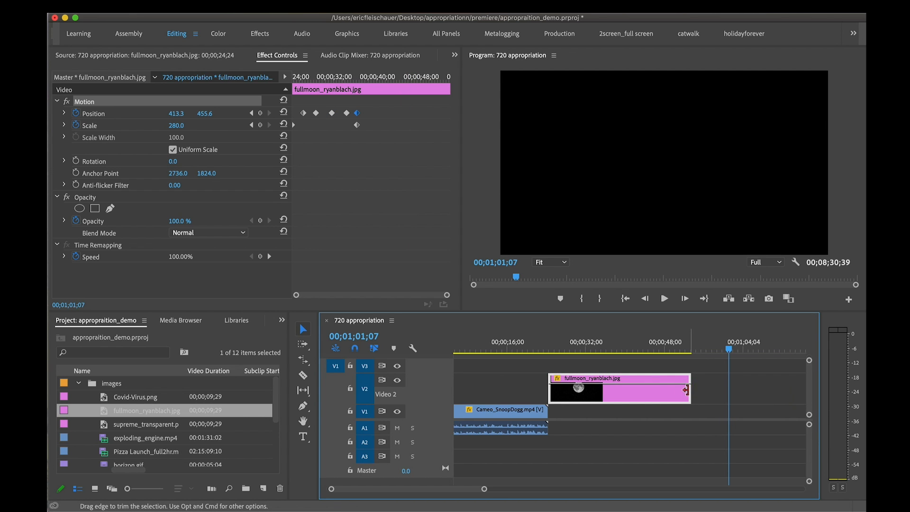
{"action": "left_click_drag", "start_coordinate": [690, 390], "coordinate": [623, 390]}
{"action": "left_click", "coordinate": [569, 342]}
{"action": "left_click_drag", "start_coordinate": [565, 340], "coordinate": [525, 350]}
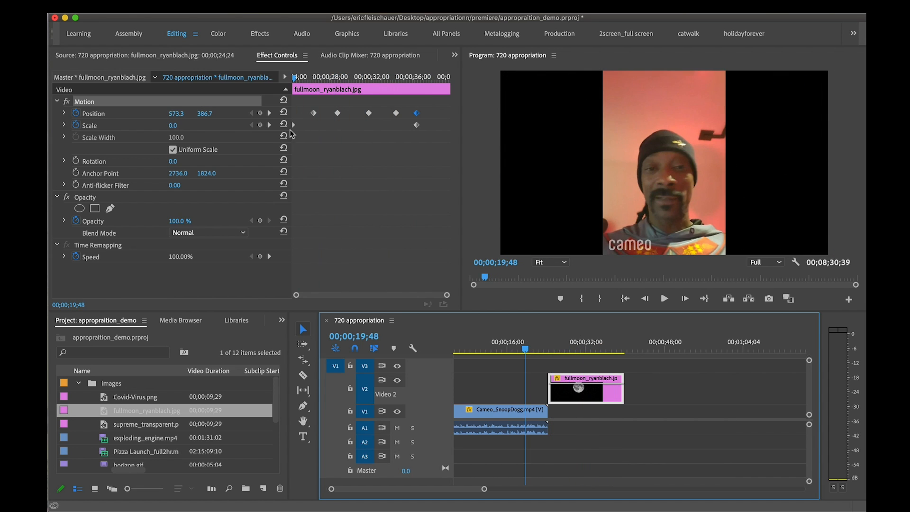
Review the moon clip's Motion keyframes and the animation up to 00;00;36;32, and save the project
{"action": "left_click", "coordinate": [58, 102]}
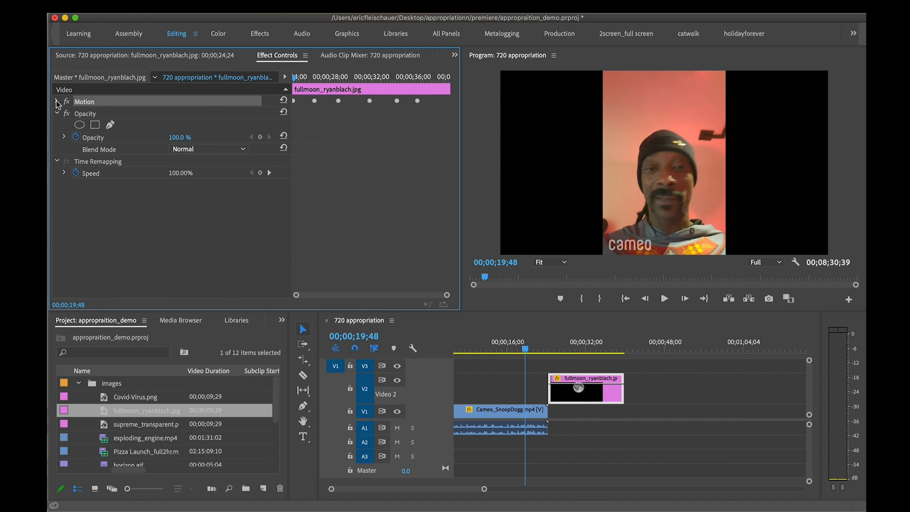
{"action": "left_click", "coordinate": [57, 102]}
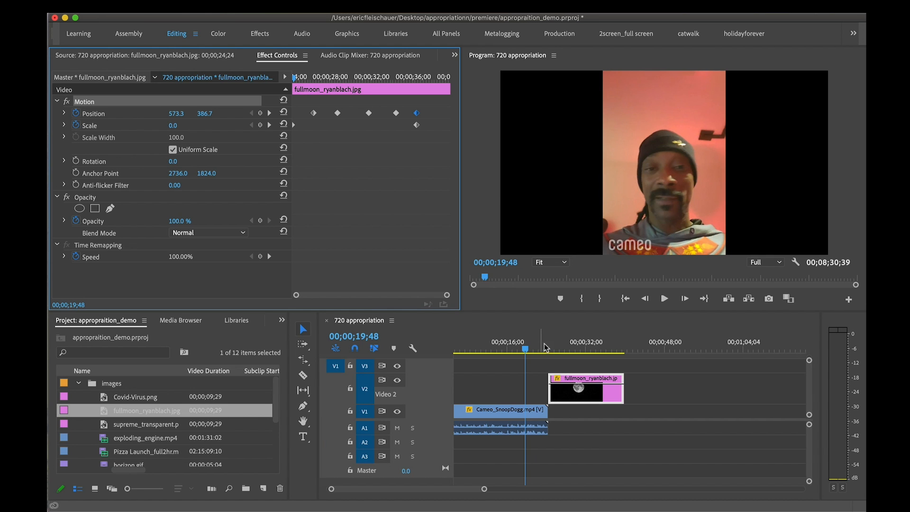
{"action": "left_click_drag", "start_coordinate": [544, 343], "coordinate": [608, 341]}
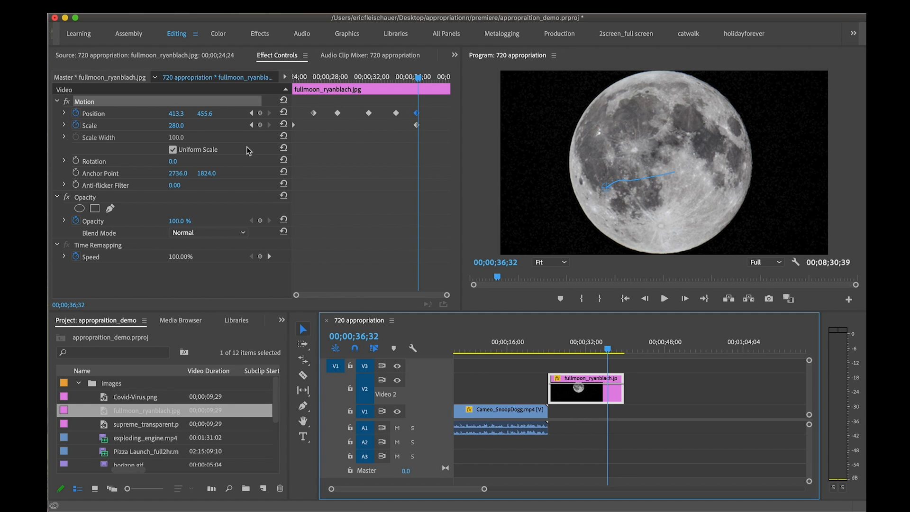
{"action": "key", "text": "super+s"}
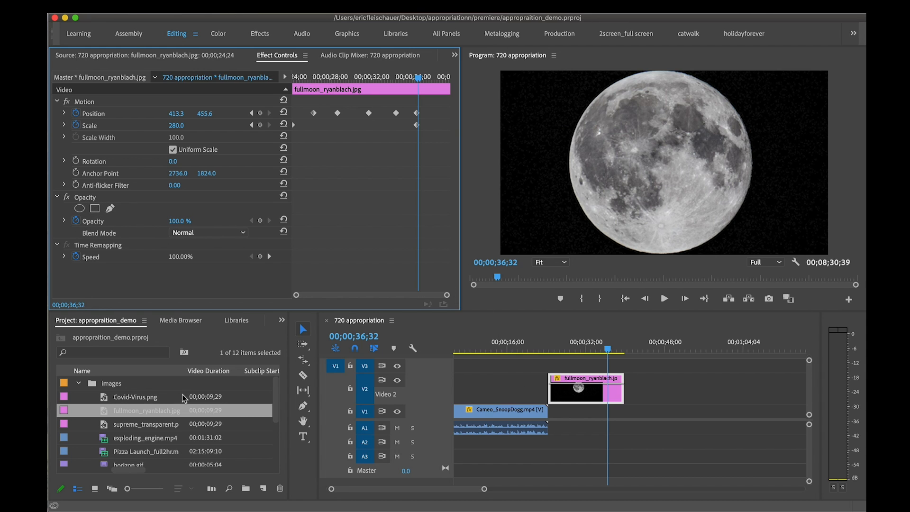
Find Pizza Launch_full2hr.mp4 in the project media and open it in the Source Monitor
{"action": "scroll", "coordinate": [183, 394], "scroll_direction": "down", "scroll_amount": 3}
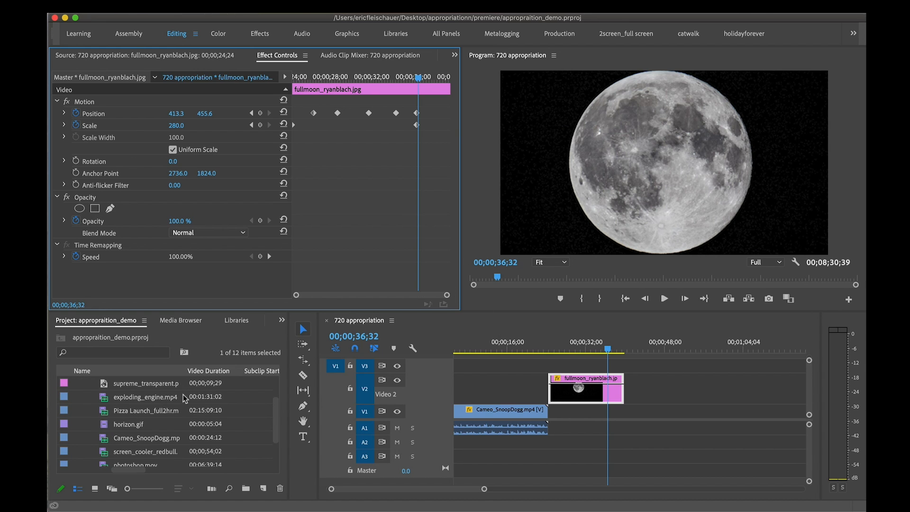
{"action": "scroll", "coordinate": [183, 394], "scroll_direction": "up", "scroll_amount": 3}
{"action": "scroll", "coordinate": [183, 395], "scroll_direction": "down", "scroll_amount": 1}
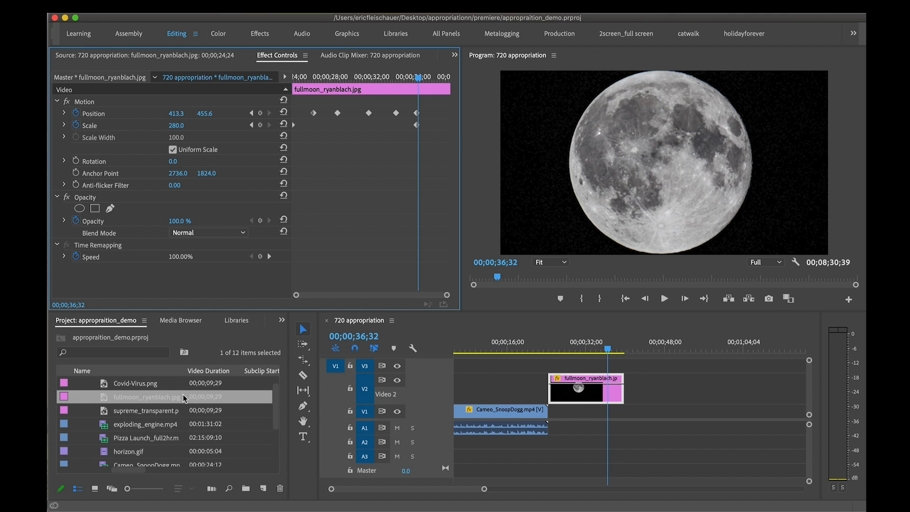
{"action": "scroll", "coordinate": [183, 395], "scroll_direction": "down", "scroll_amount": 2}
{"action": "double_click", "coordinate": [106, 410]}
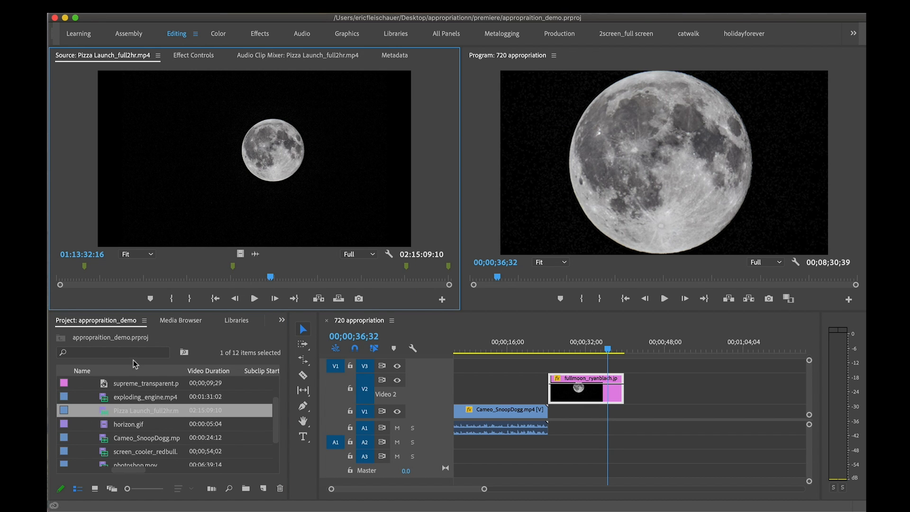
Mark a 47-second section of the pizza video with In and Out points, ending at 02:00:52:17
{"action": "mouse_move", "coordinate": [269, 277]}
{"action": "left_mouse_down"}
{"action": "mouse_move", "coordinate": [371, 278]}
{"action": "mouse_move", "coordinate": [209, 277]}
{"action": "mouse_move", "coordinate": [410, 279]}
{"action": "left_mouse_up"}
{"action": "key", "text": "i"}
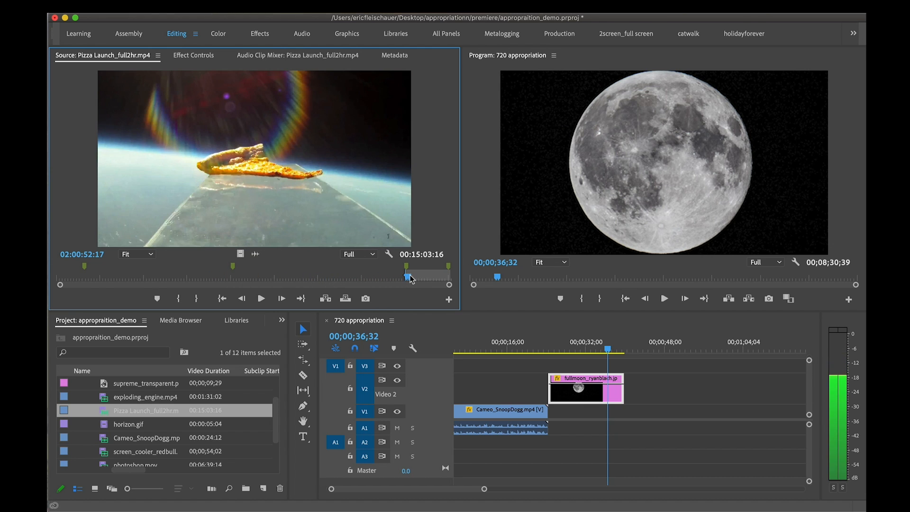
{"action": "key", "text": "o"}
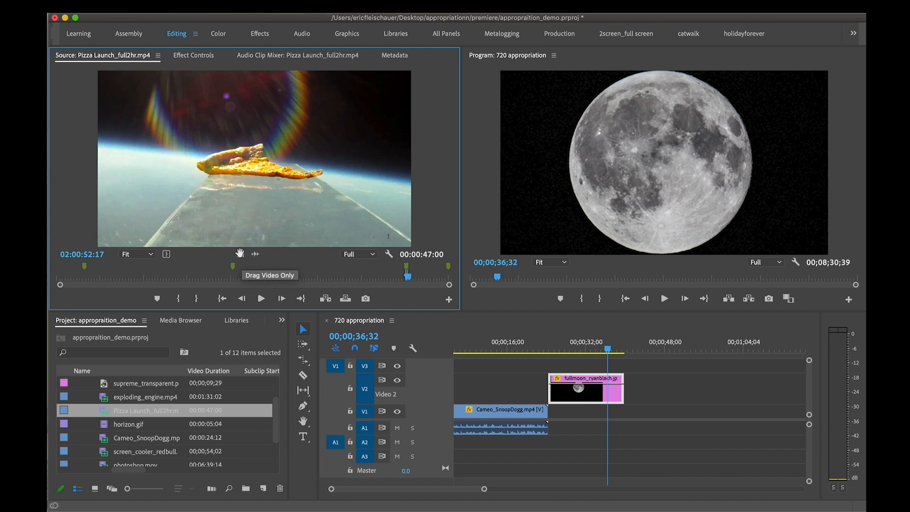
Place only the video of the marked pizza section on V1, a short gap after the moon clip
{"action": "left_click_drag", "start_coordinate": [240, 253], "coordinate": [242, 258]}
{"action": "left_click_drag", "start_coordinate": [408, 309], "coordinate": [609, 418]}
{"action": "scroll", "coordinate": [644, 383], "scroll_direction": "down", "scroll_amount": 2}
{"action": "scroll", "coordinate": [635, 381], "scroll_direction": "right", "scroll_amount": 3}
{"action": "scroll", "coordinate": [630, 380], "scroll_direction": "left", "scroll_amount": 1}
Trim the end of the pizza clip to a duration of 23 seconds and go to 00;00;55;08
{"action": "left_click_drag", "start_coordinate": [582, 348], "coordinate": [626, 347]}
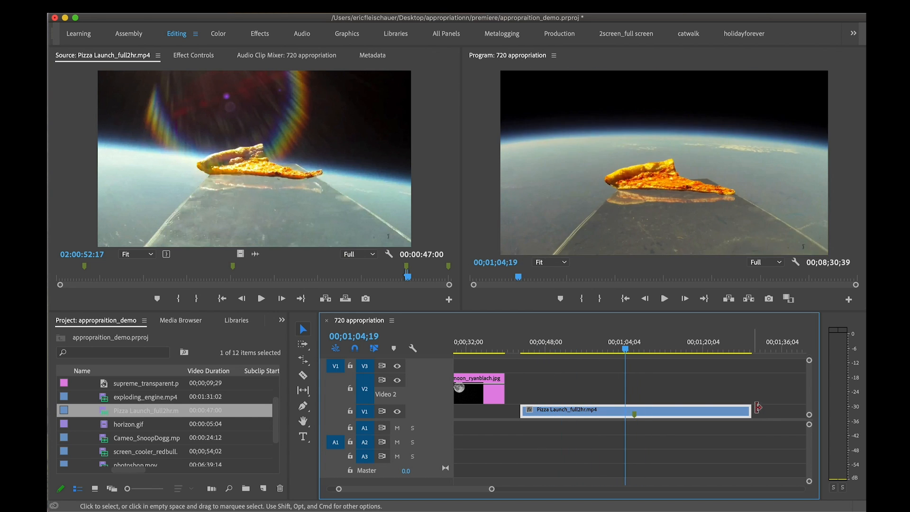
{"action": "left_click_drag", "start_coordinate": [750, 411], "coordinate": [633, 411]}
{"action": "left_click_drag", "start_coordinate": [626, 351], "coordinate": [543, 348]}
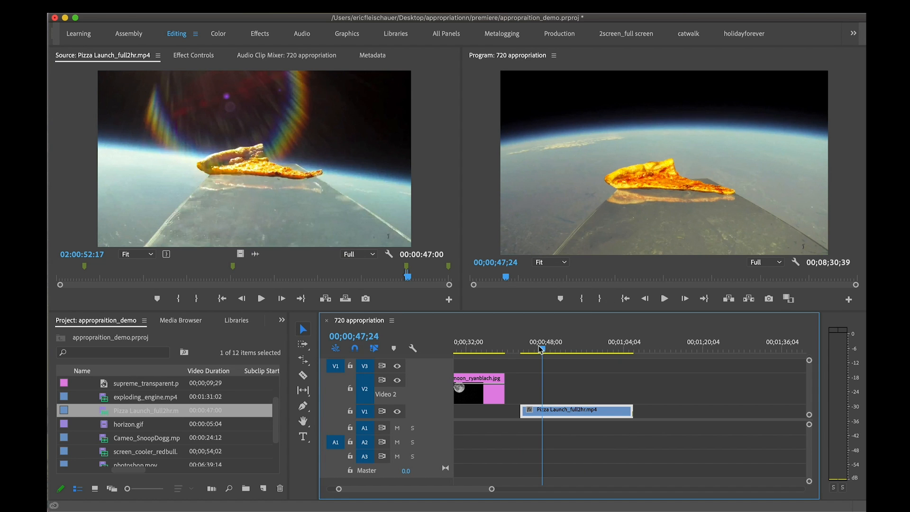
{"action": "left_click_drag", "start_coordinate": [541, 350], "coordinate": [582, 365]}
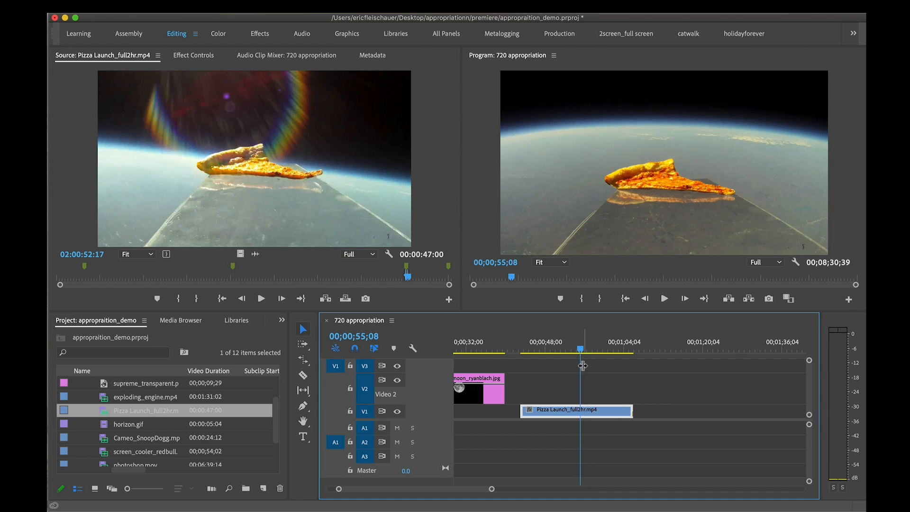
Open the pizza clip's effect settings and add a rectangular Opacity mask
{"action": "double_click", "coordinate": [605, 418]}
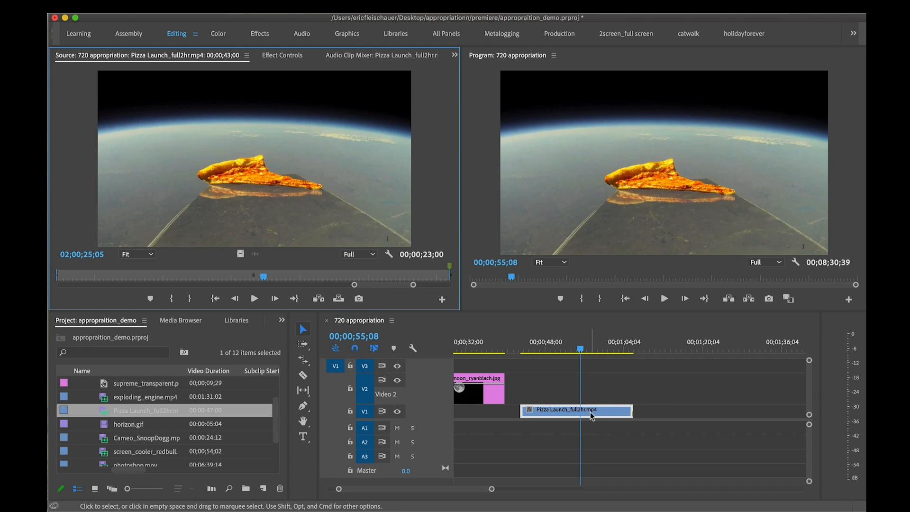
{"action": "left_click", "coordinate": [292, 57]}
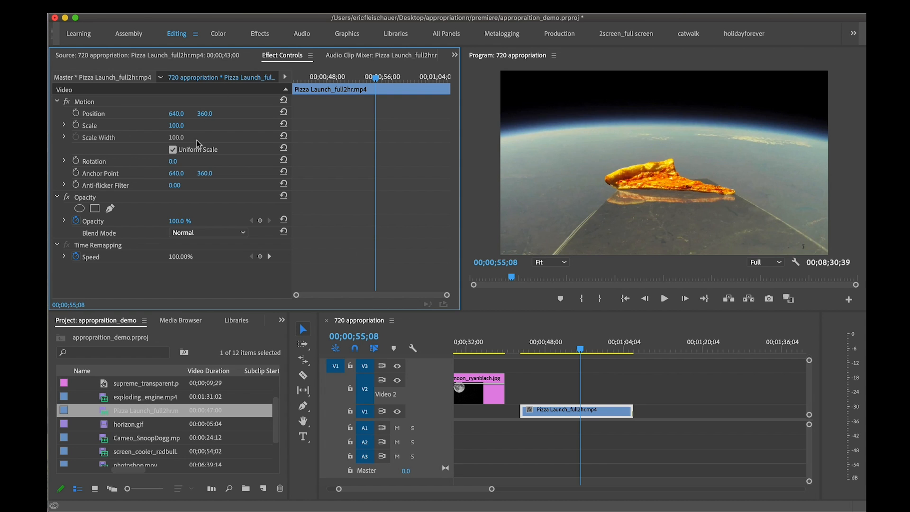
{"action": "left_click", "coordinate": [94, 208]}
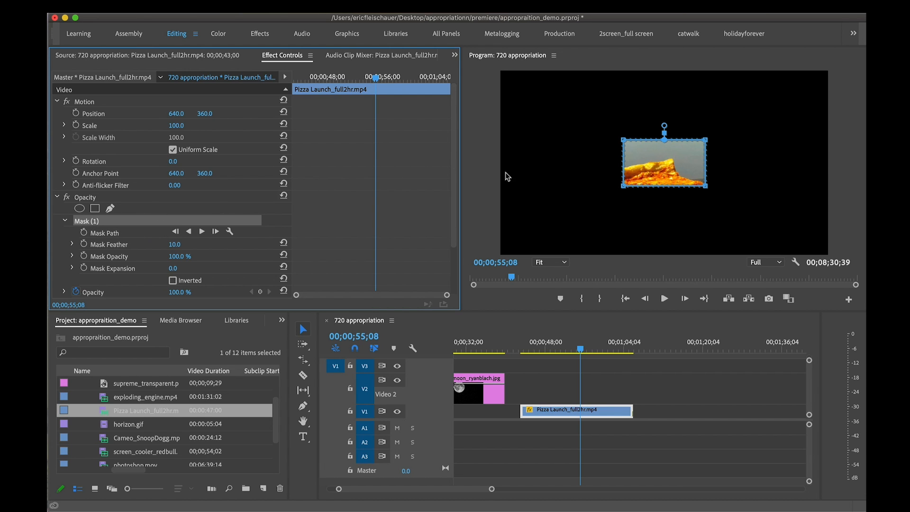
Stretch the rectangular mask's two lower corners outward to form a trapezoid around the pizza and its platform
{"action": "left_click_drag", "start_coordinate": [622, 188], "coordinate": [566, 247]}
{"action": "left_click_drag", "start_coordinate": [706, 188], "coordinate": [820, 248]}
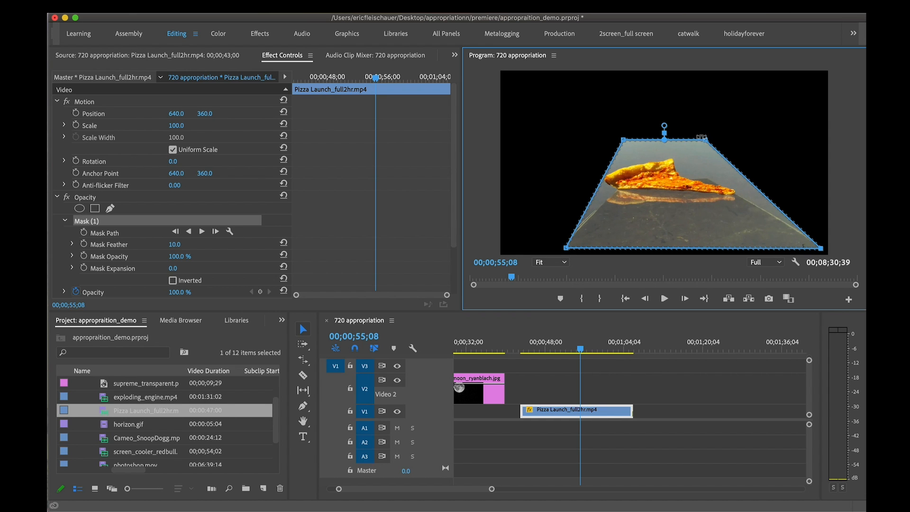
{"action": "left_click", "coordinate": [578, 343]}
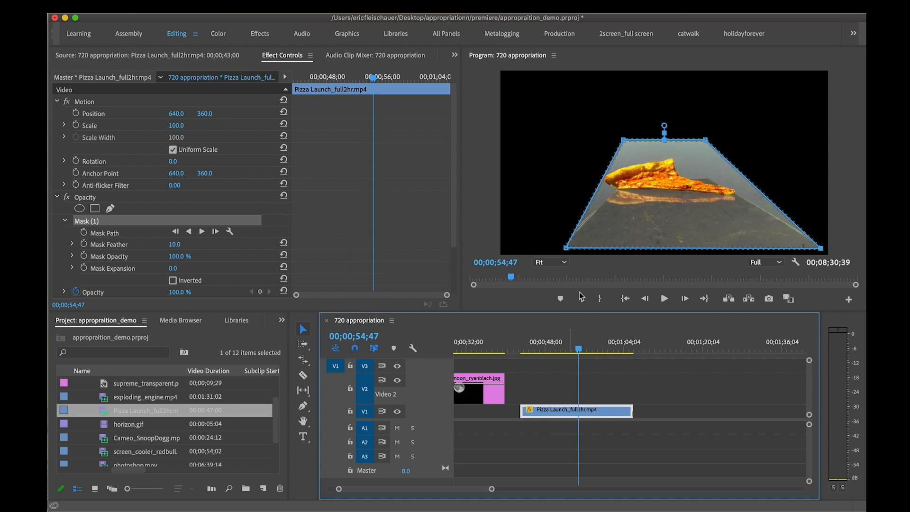
{"action": "left_click_drag", "start_coordinate": [566, 249], "coordinate": [553, 253]}
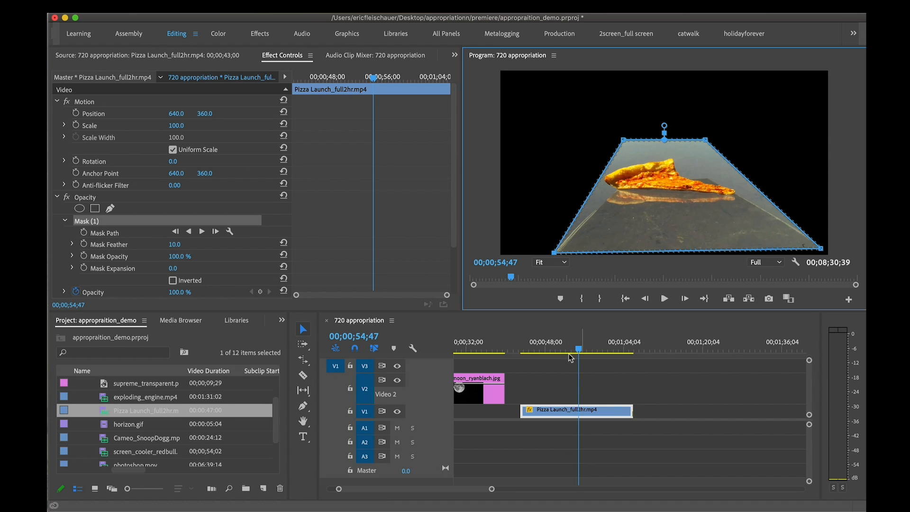
Move the pizza clip up to V2 and place the moon clip beneath it on V1, with both clips ending together
{"action": "left_click_drag", "start_coordinate": [612, 411], "coordinate": [611, 389]}
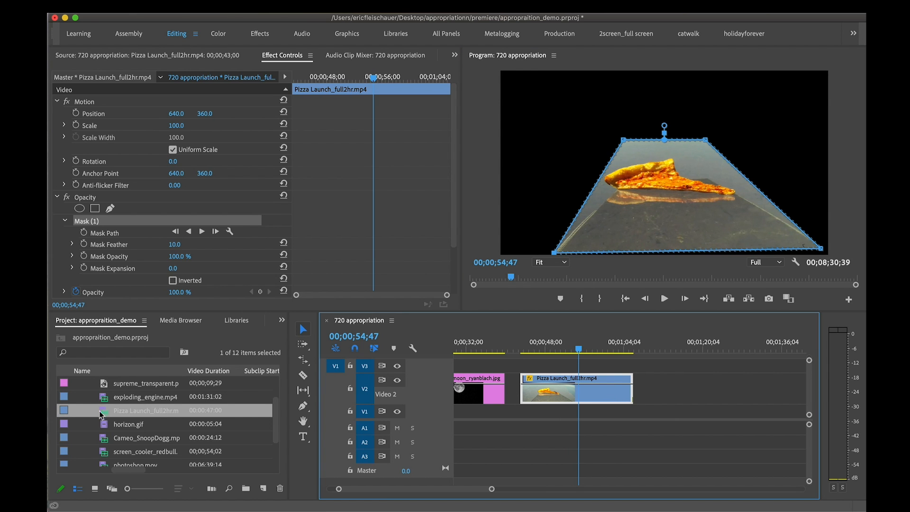
{"action": "scroll", "coordinate": [101, 415], "scroll_direction": "up", "scroll_amount": 3}
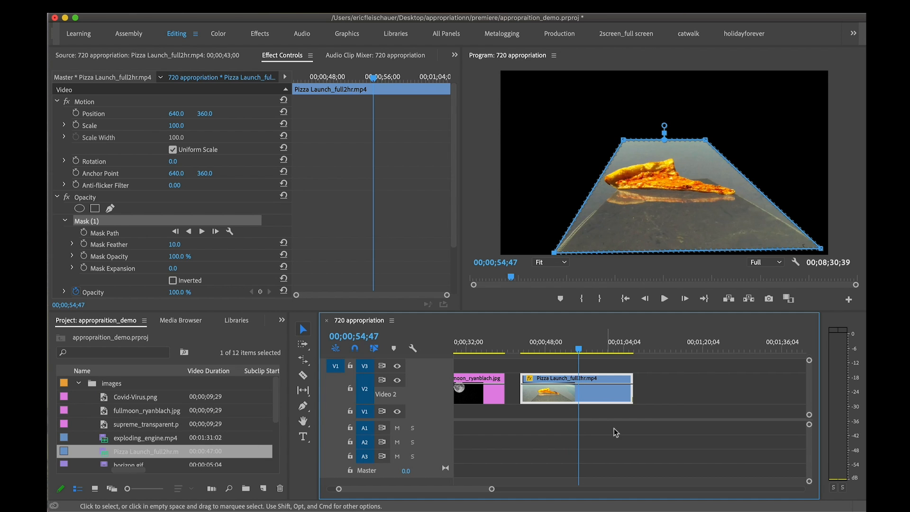
{"action": "left_click_drag", "start_coordinate": [474, 395], "coordinate": [633, 411]}
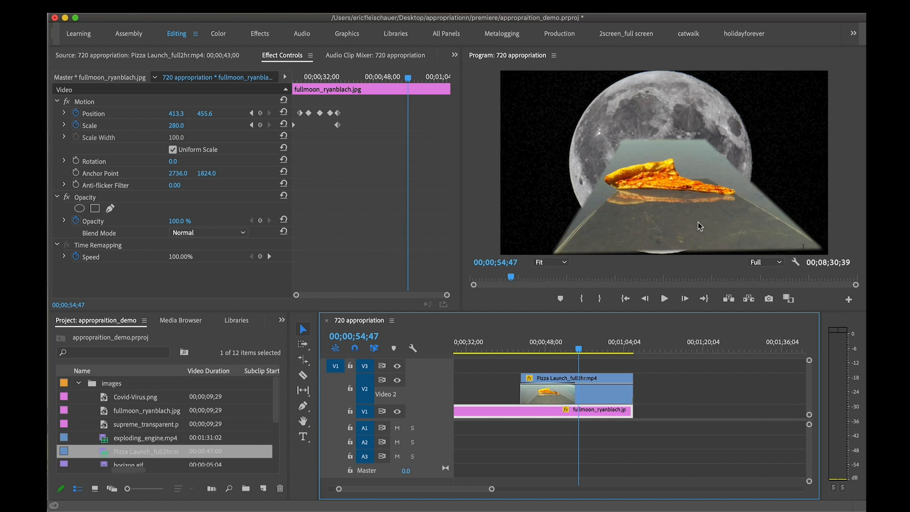
Raise the mask's lower-left corner at 00;00;50;10 and try the mask's Inverted option
{"action": "left_click_drag", "start_coordinate": [580, 350], "coordinate": [556, 349]}
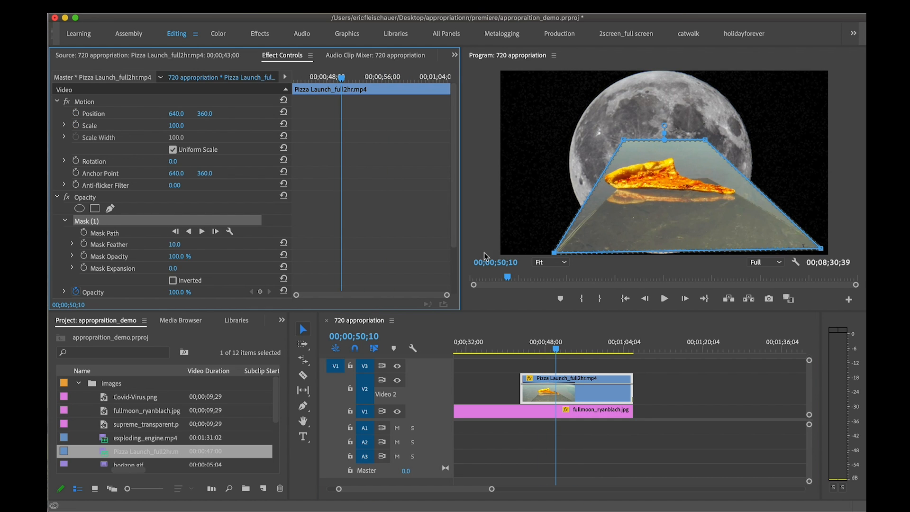
{"action": "left_click_drag", "start_coordinate": [552, 251], "coordinate": [548, 234]}
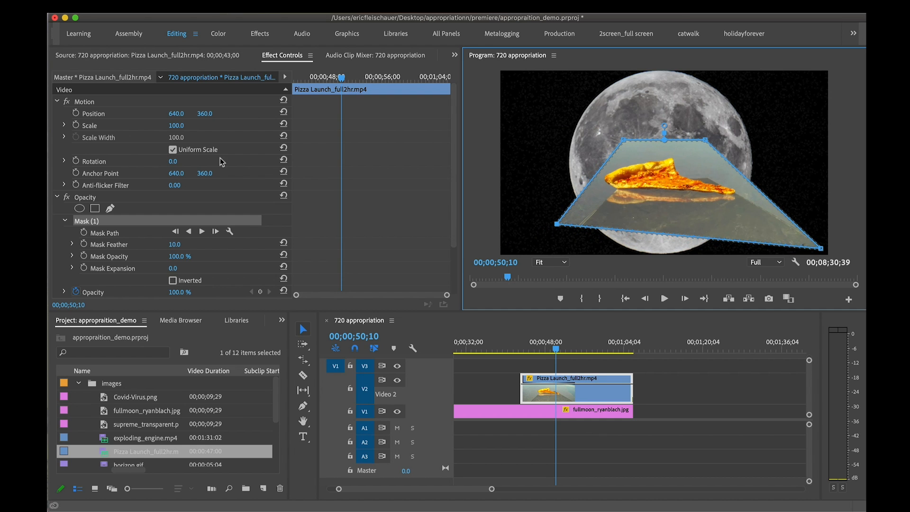
{"action": "left_click", "coordinate": [173, 281]}
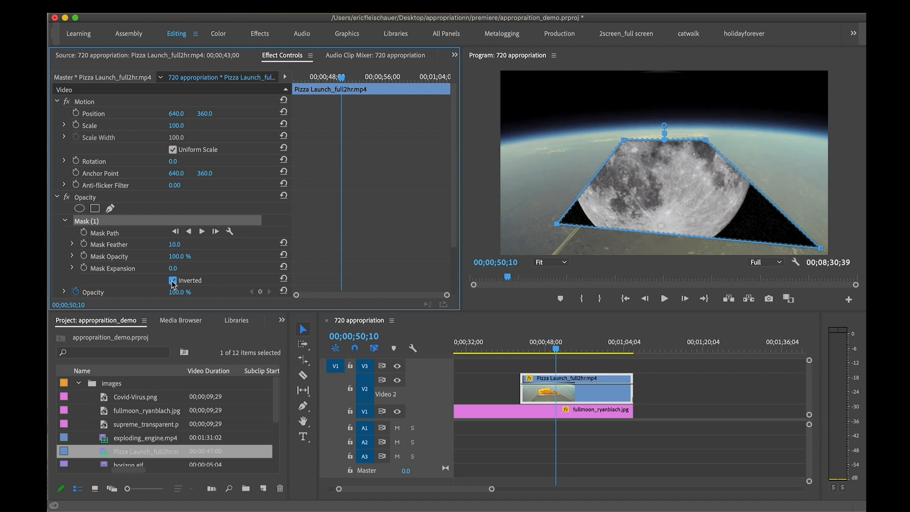
{"action": "left_click", "coordinate": [173, 281]}
{"action": "scroll", "coordinate": [212, 263], "scroll_direction": "down", "scroll_amount": 2}
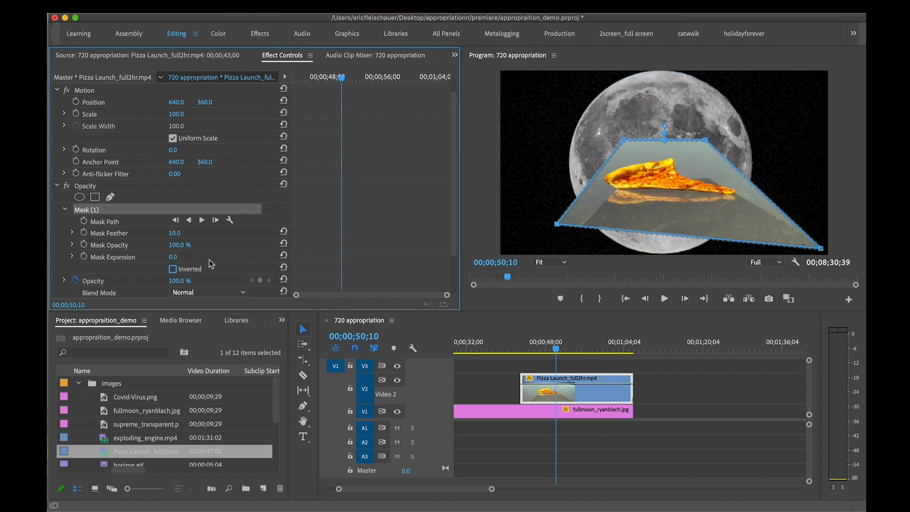
Set the mask's feather to 84 and check the softened edge at 00;00;51;26
{"action": "left_click_drag", "start_coordinate": [173, 224], "coordinate": [205, 224]}
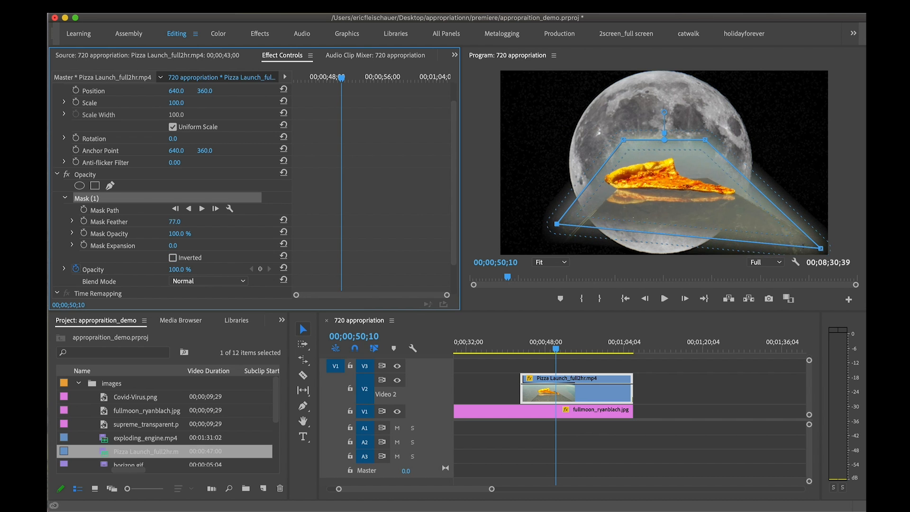
{"action": "left_click_drag", "start_coordinate": [653, 344], "coordinate": [564, 345]}
{"action": "left_click", "coordinate": [532, 368]}
{"action": "left_click", "coordinate": [558, 383]}
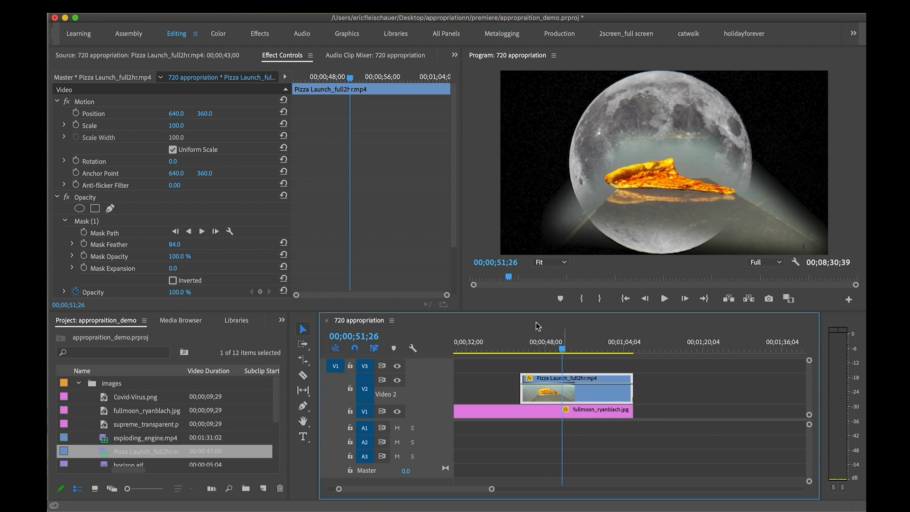
Replace the rectangular mask with a freehand Opacity mask, starting along the platform's left edge up to the pizza
{"action": "left_click", "coordinate": [103, 222]}
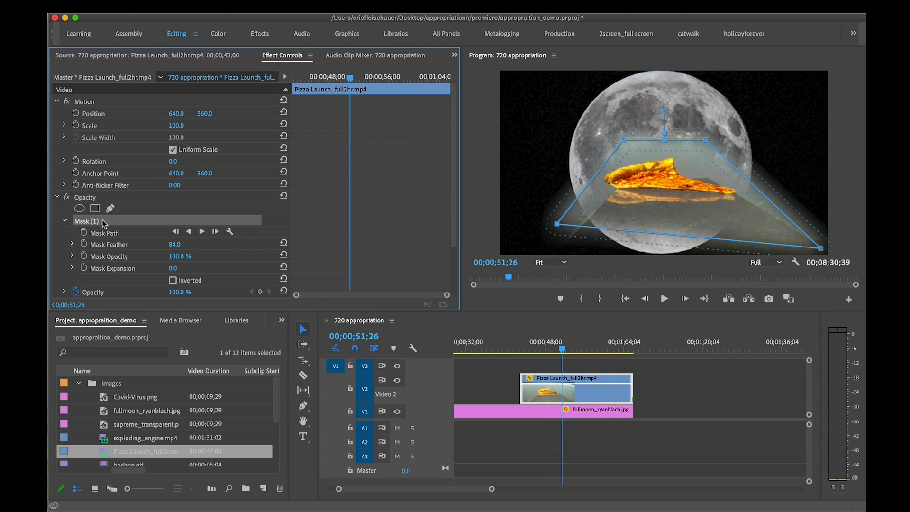
{"action": "key", "text": "Delete"}
{"action": "left_click", "coordinate": [110, 208]}
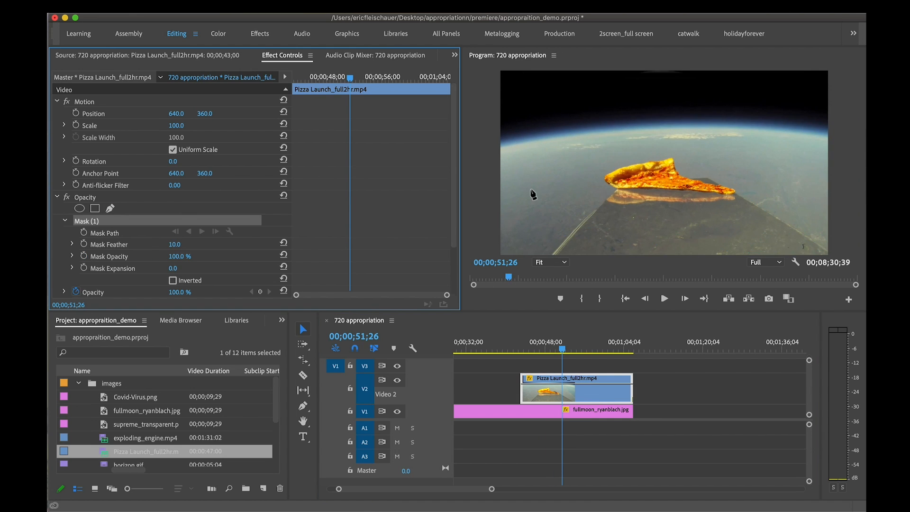
{"action": "left_click", "coordinate": [552, 253]}
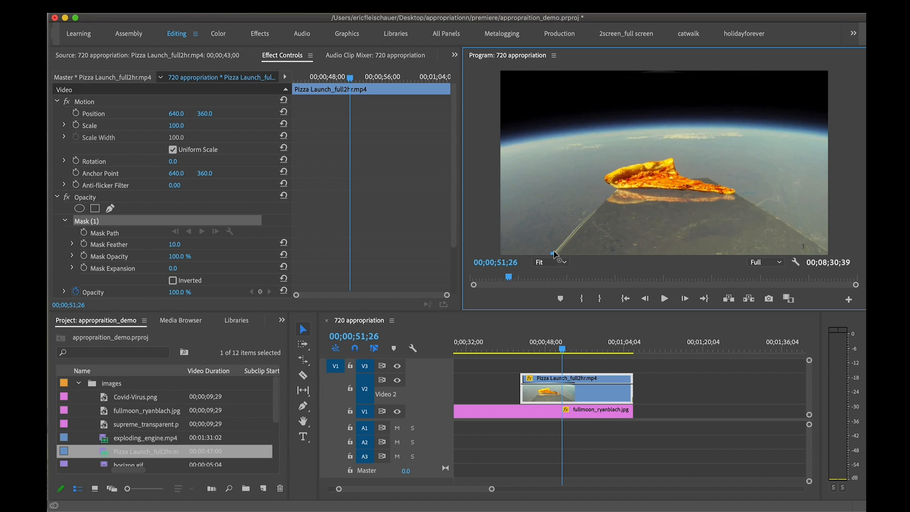
{"action": "left_click", "coordinate": [616, 189]}
Trace the upper outline of the pizza slice with mask points, working at 150% and 200% magnification
{"action": "left_click", "coordinate": [552, 262]}
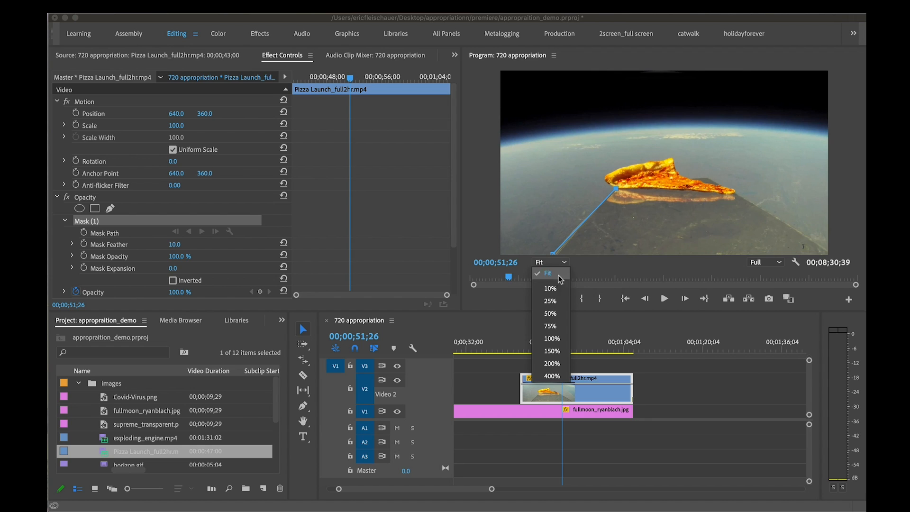
{"action": "left_click", "coordinate": [552, 351]}
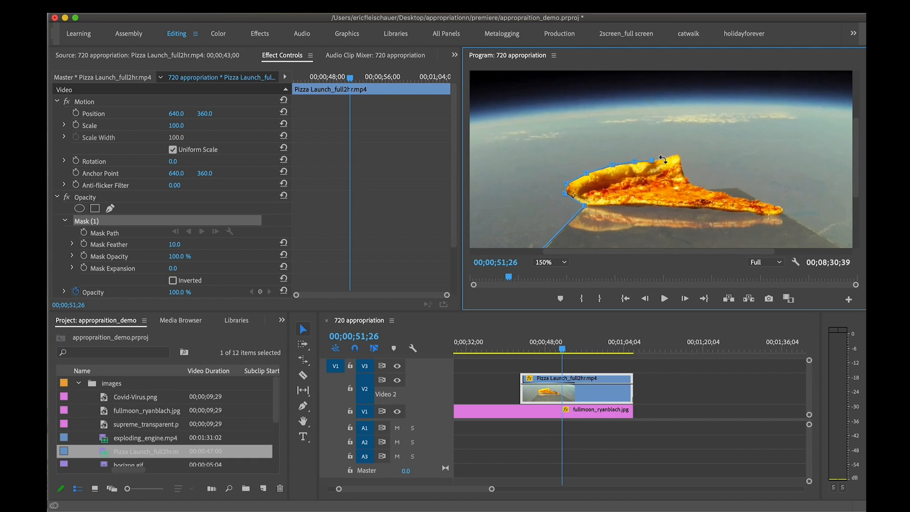
{"action": "left_click", "coordinate": [550, 262]}
{"action": "left_click", "coordinate": [550, 327]}
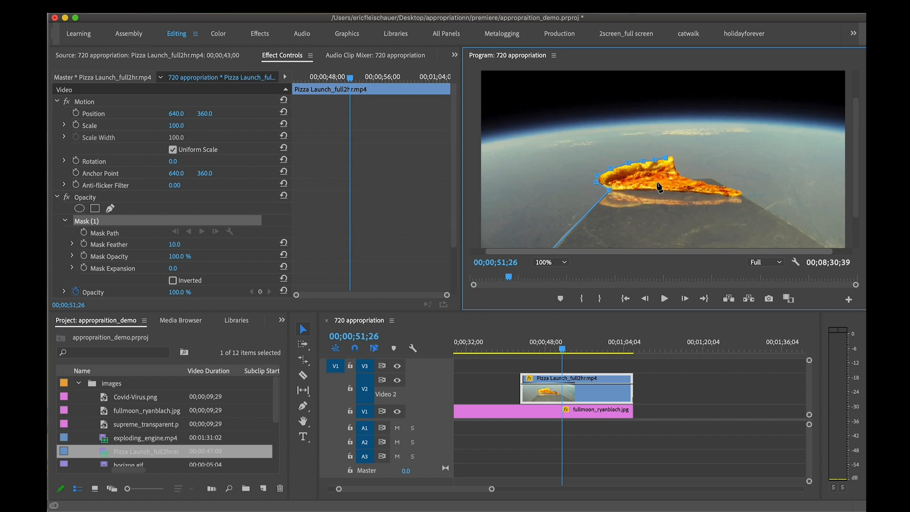
{"action": "left_click", "coordinate": [564, 262]}
{"action": "left_click", "coordinate": [549, 278]}
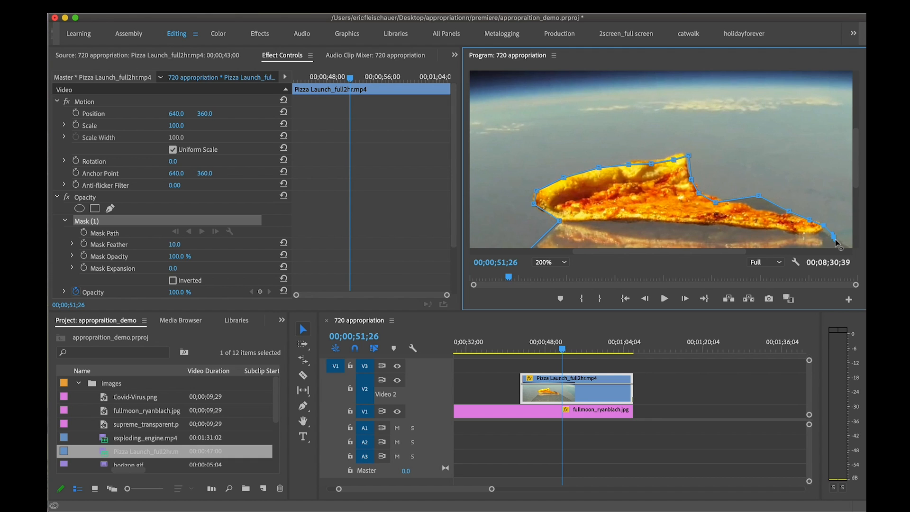
Extend the mask path from the pizza's tip along the platform's right edge to the edge of the frame
{"action": "left_click_drag", "start_coordinate": [855, 168], "coordinate": [855, 237]}
{"action": "left_click_drag", "start_coordinate": [733, 251], "coordinate": [855, 215]}
{"action": "scroll", "coordinate": [802, 205], "scroll_direction": "up", "scroll_amount": 10}
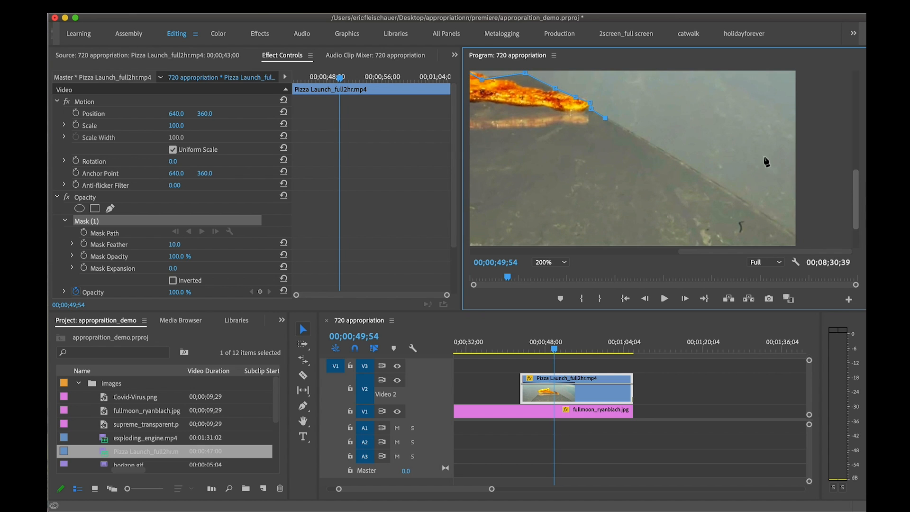
{"action": "left_click", "coordinate": [791, 232]}
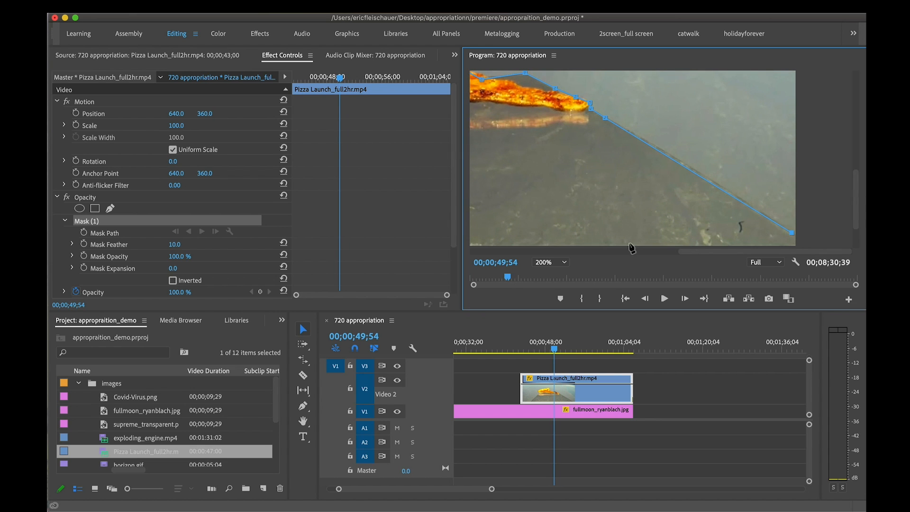
Close the mask path with two points outside the frame's lower corners and fit the whole picture in view
{"action": "left_click", "coordinate": [562, 262]}
{"action": "left_click", "coordinate": [568, 308]}
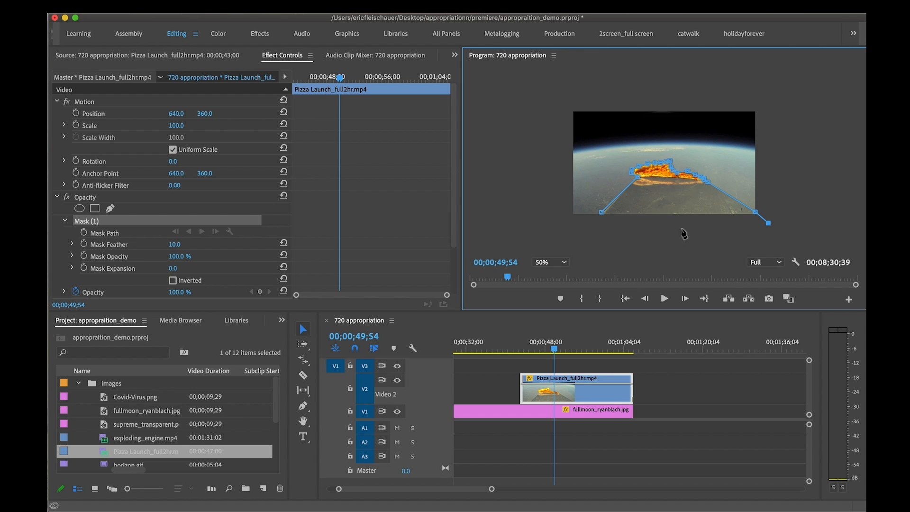
{"action": "left_click", "coordinate": [587, 223]}
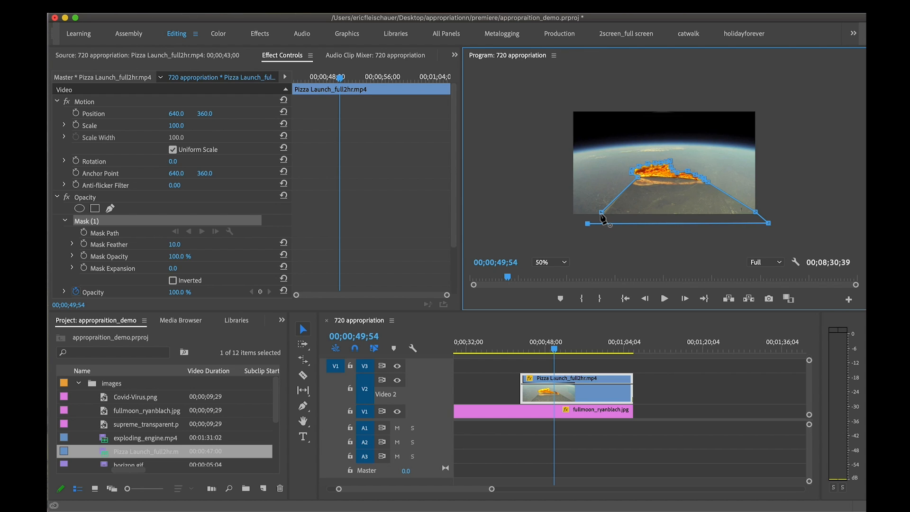
{"action": "left_click", "coordinate": [601, 213]}
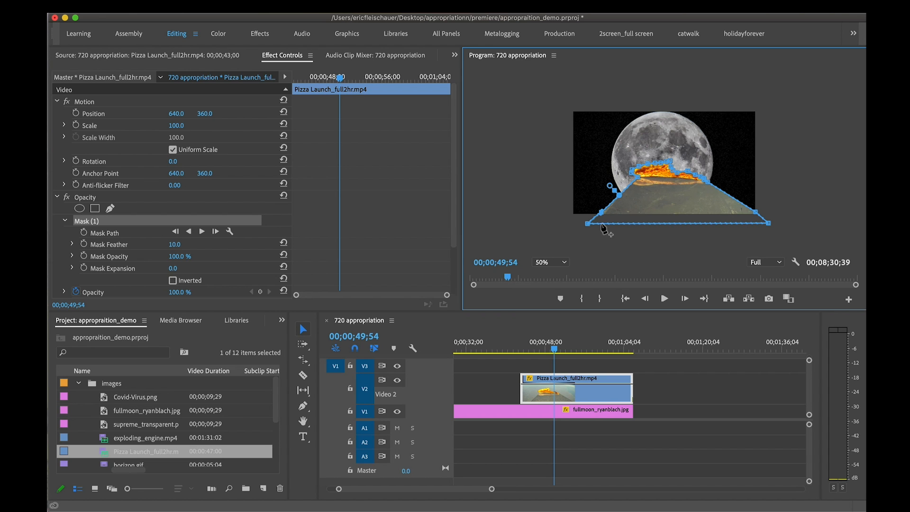
{"action": "left_click", "coordinate": [561, 263]}
{"action": "left_click", "coordinate": [557, 283]}
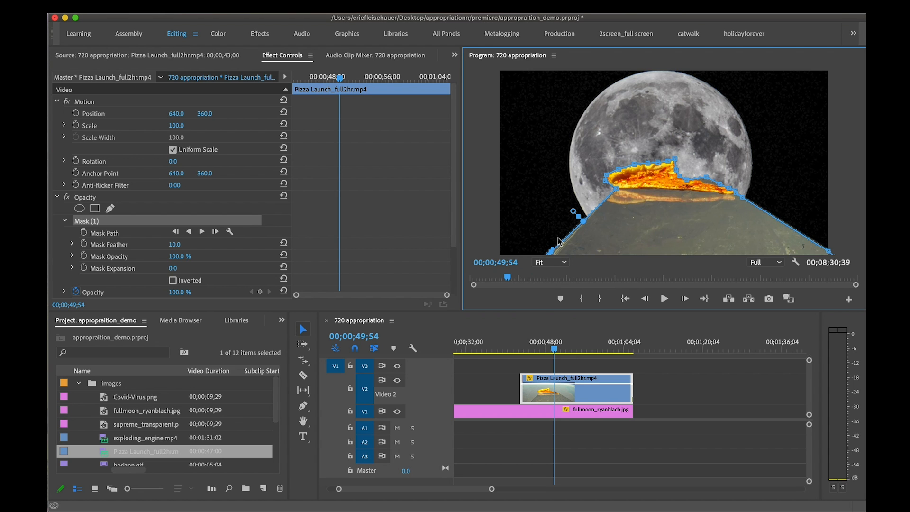
Check the mask at other times in the clip and nudge its lower-left point against the platform edge
{"action": "left_click_drag", "start_coordinate": [547, 350], "coordinate": [560, 350]}
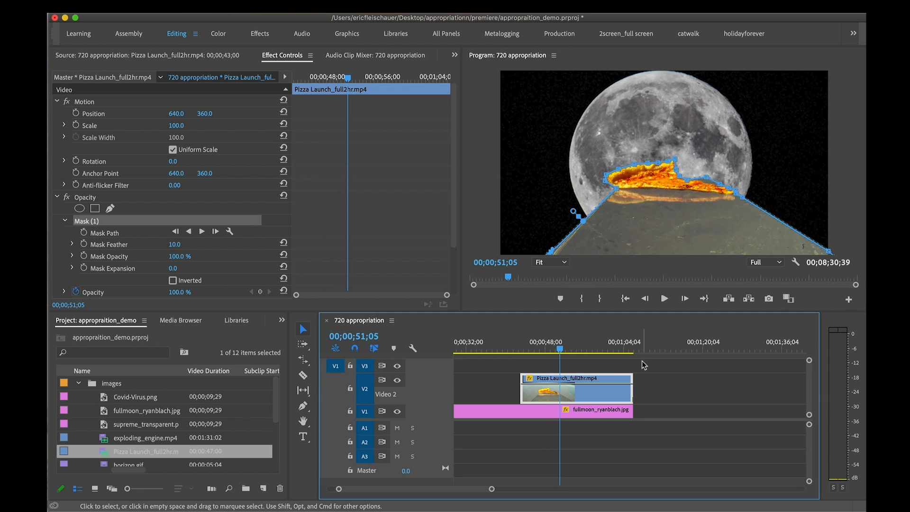
{"action": "key", "text": "space"}
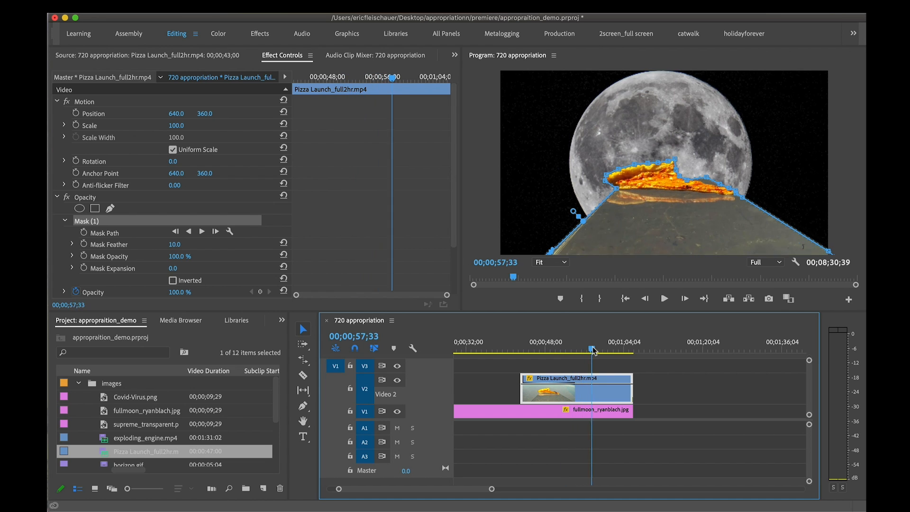
{"action": "left_click_drag", "start_coordinate": [551, 250], "coordinate": [548, 249]}
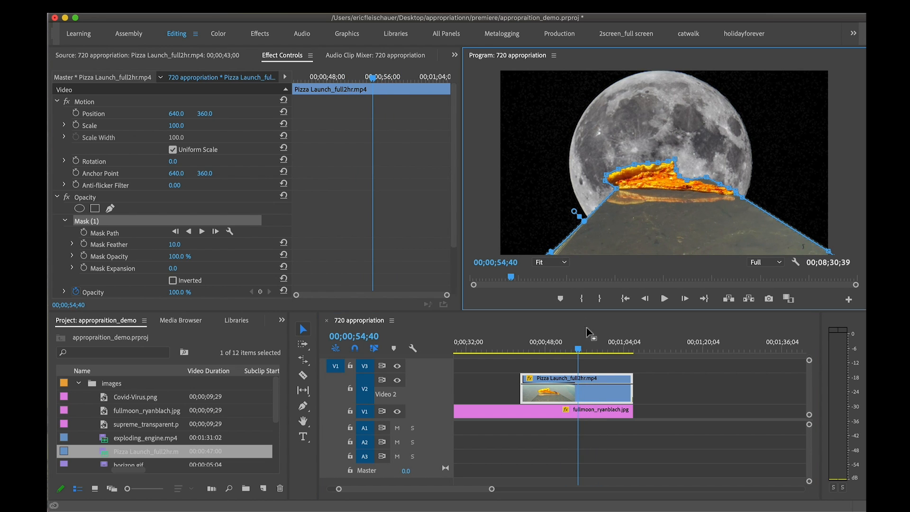
Deselect the clip and play back the masked pizza over the moon from 00;00;51;26
{"action": "left_click", "coordinate": [645, 360]}
{"action": "left_click_drag", "start_coordinate": [578, 347], "coordinate": [563, 345]}
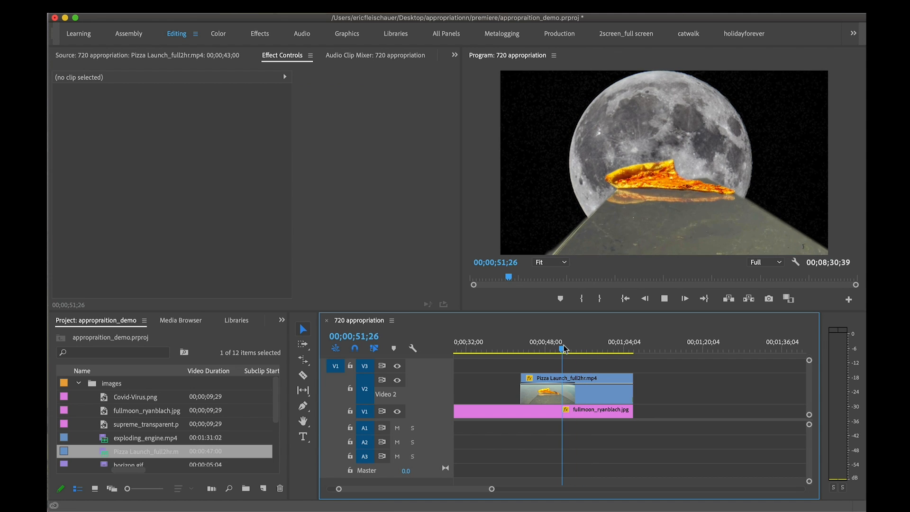
{"action": "key", "text": "space"}
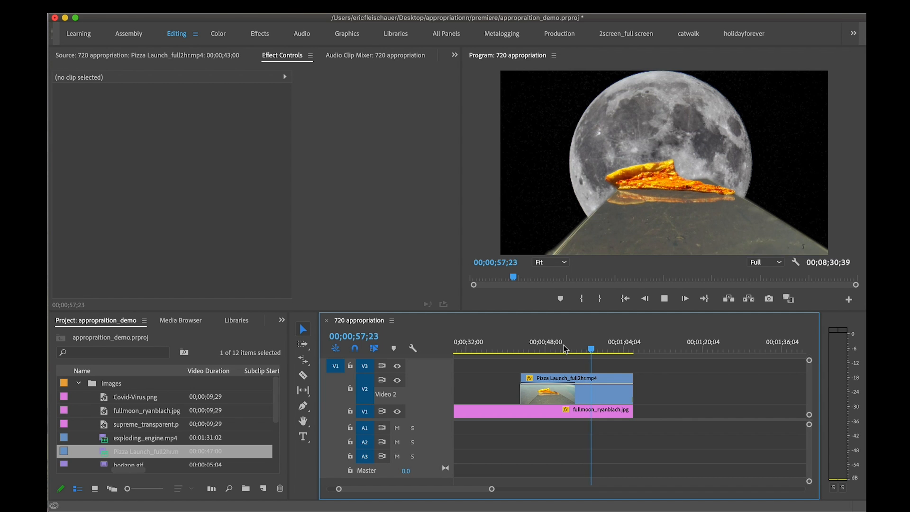
{"action": "key", "text": "space"}
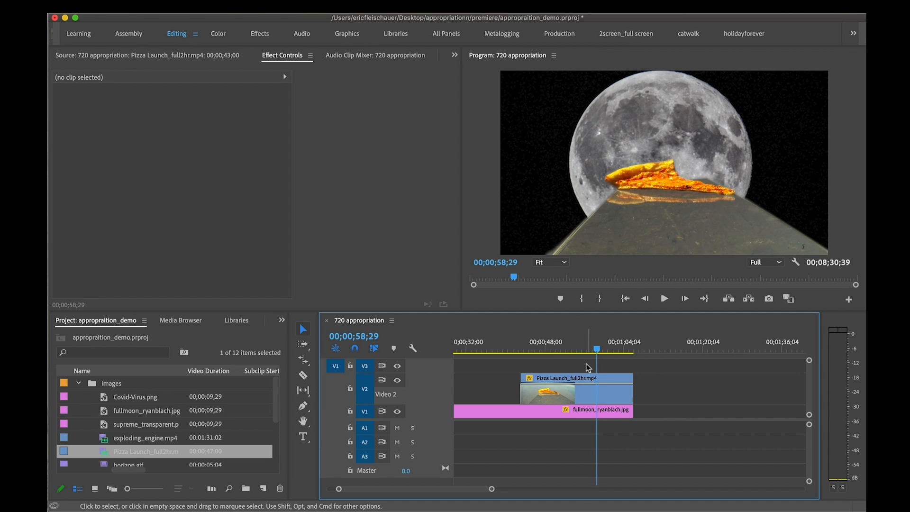
Move the pizza clip to the start of the moon clip and play back the composite from 00;00;24;01
{"action": "scroll", "coordinate": [592, 372], "scroll_direction": "up", "scroll_amount": 5}
{"action": "left_click_drag", "start_coordinate": [732, 385], "coordinate": [647, 394]}
{"action": "left_click_drag", "start_coordinate": [576, 342], "coordinate": [573, 343]}
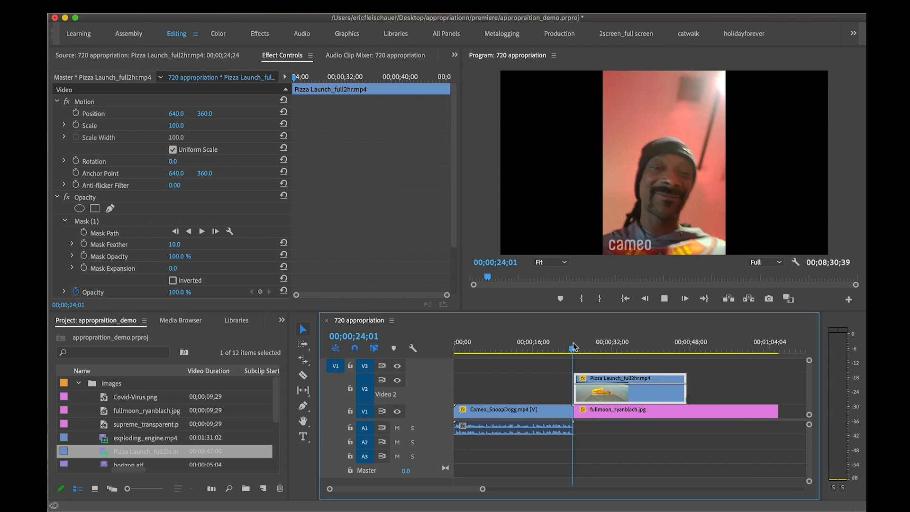
{"action": "key", "text": "space"}
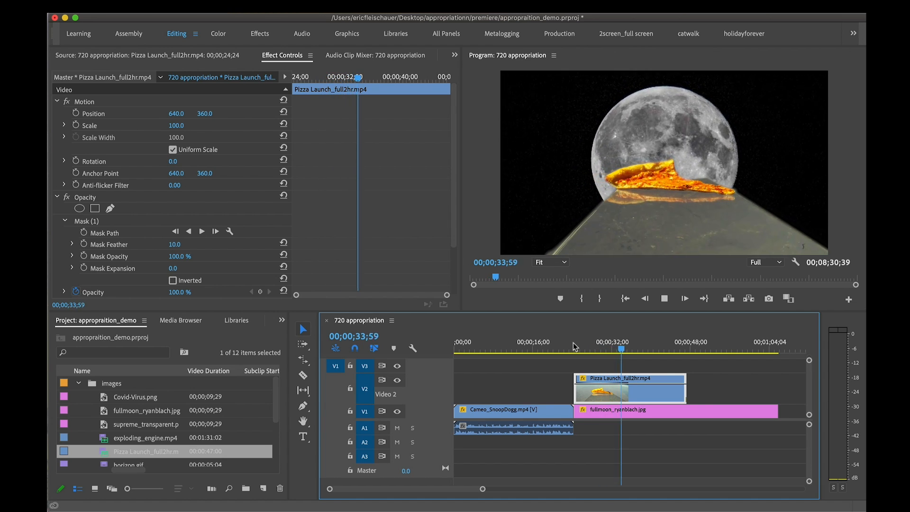
At the moon clip's last position and scale keyframes, set the scale to 674.0 and move the moon to 88.9, 535.6
{"action": "left_click", "coordinate": [691, 417]}
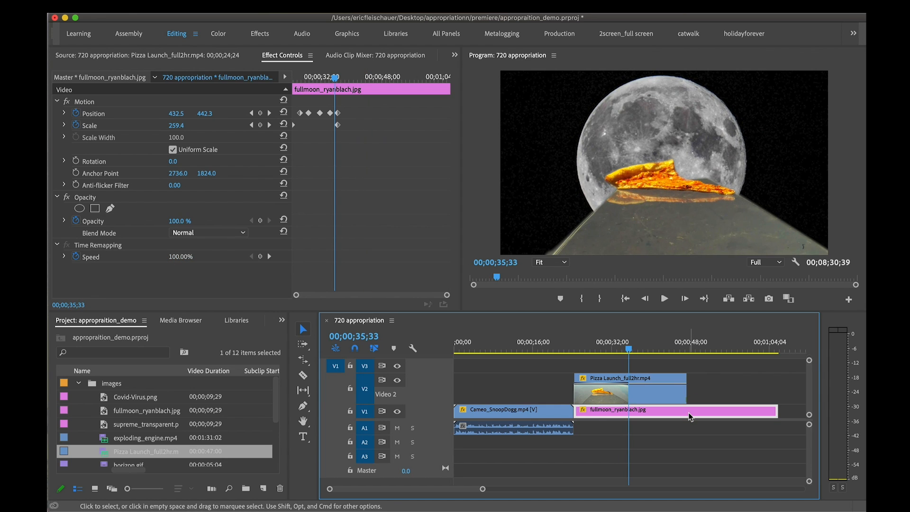
{"action": "left_click", "coordinate": [636, 342]}
{"action": "left_click_drag", "start_coordinate": [637, 342], "coordinate": [638, 342]}
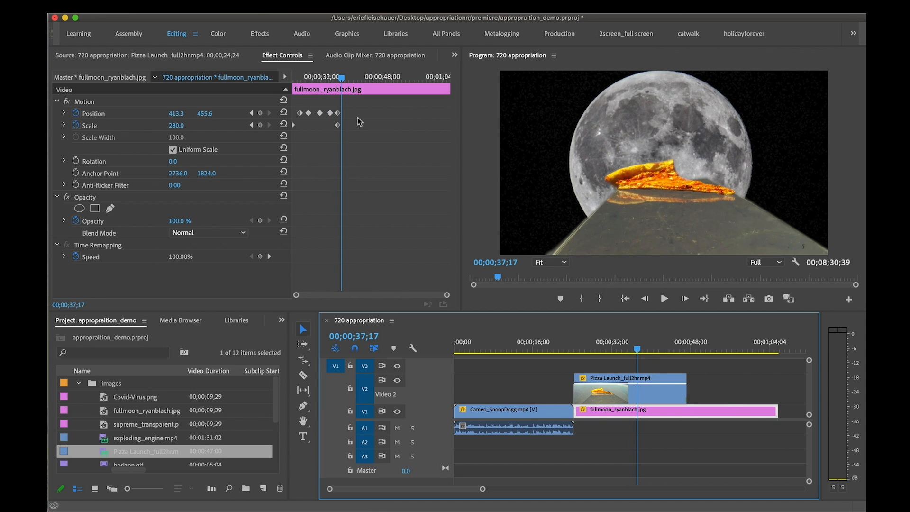
{"action": "left_click", "coordinate": [786, 440]}
{"action": "left_click", "coordinate": [735, 408]}
{"action": "left_click_drag", "start_coordinate": [339, 82], "coordinate": [337, 82]}
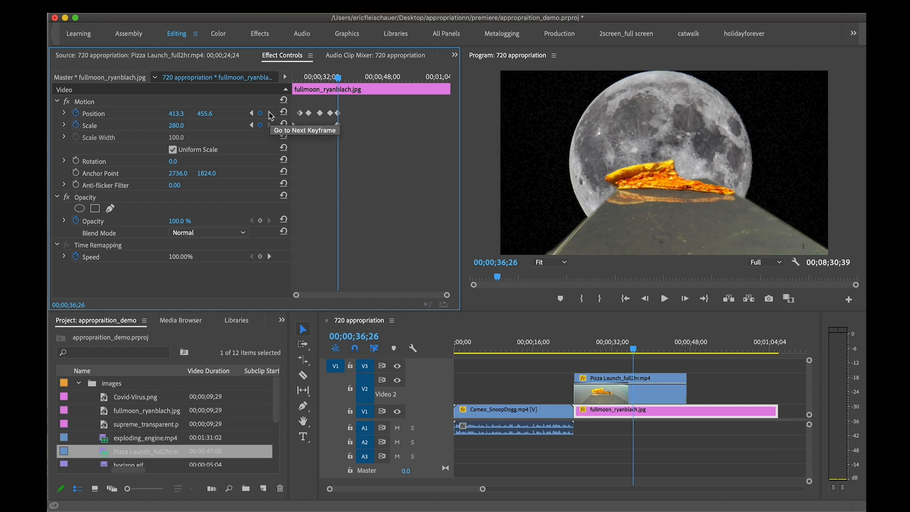
{"action": "left_click", "coordinate": [269, 113]}
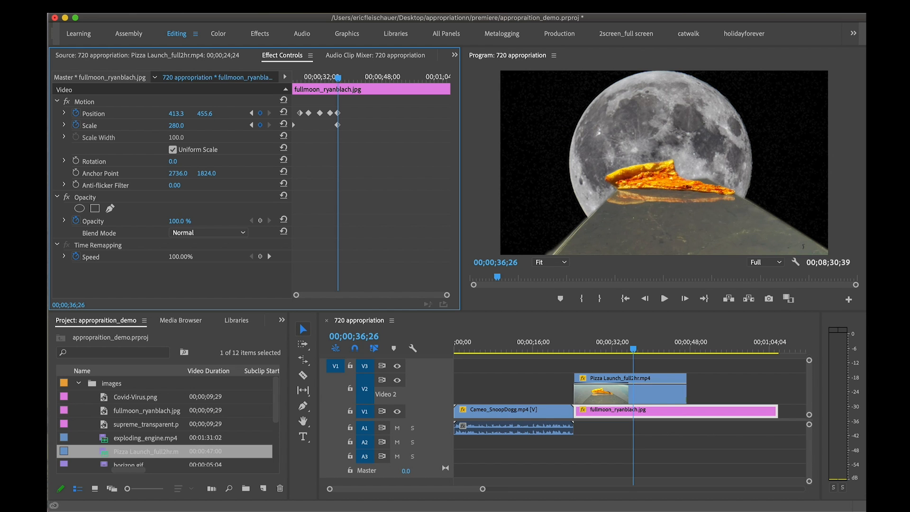
{"action": "left_click_drag", "start_coordinate": [177, 125], "coordinate": [271, 125]}
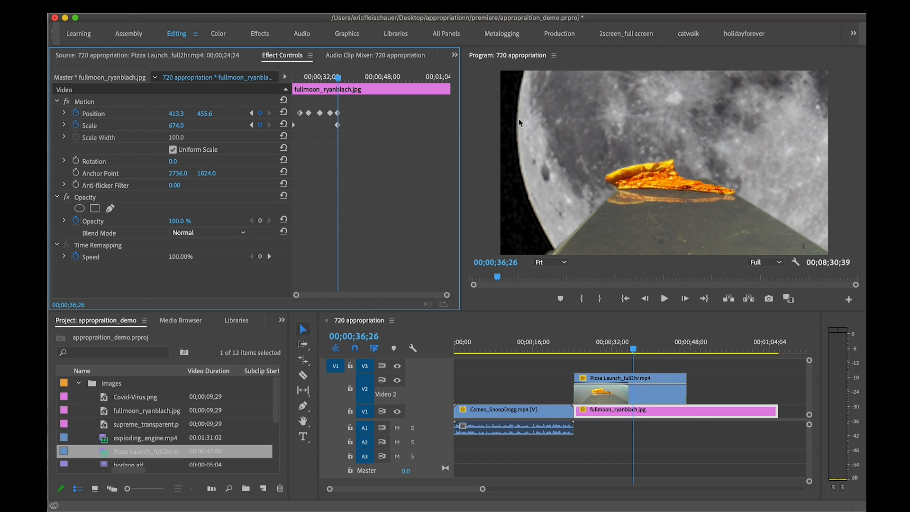
{"action": "left_click", "coordinate": [217, 102]}
{"action": "left_click_drag", "start_coordinate": [666, 104], "coordinate": [578, 126]}
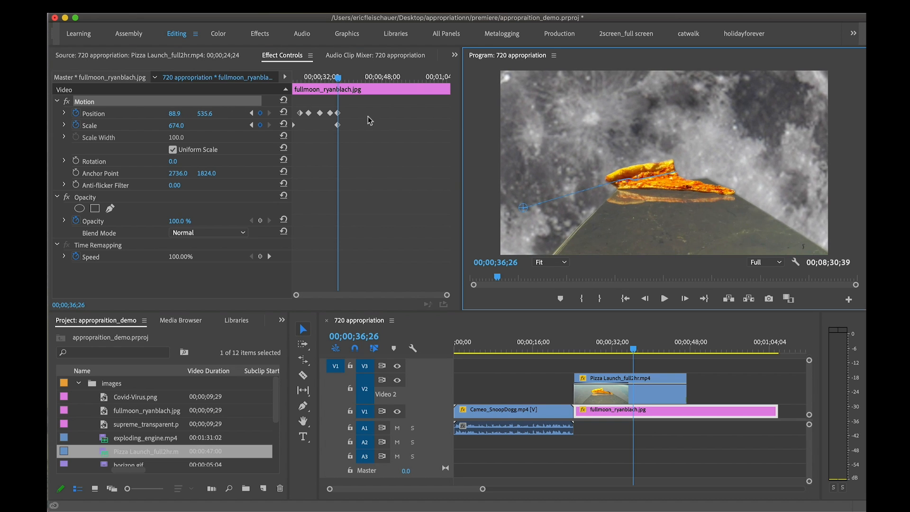
Shift the moon's last position and scale keyframes about five seconds later and play back the slower zoom
{"action": "mouse_move", "coordinate": [368, 116]}
{"action": "left_mouse_down"}
{"action": "mouse_move", "coordinate": [335, 132]}
{"action": "mouse_move", "coordinate": [357, 126]}
{"action": "left_mouse_up"}
{"action": "left_click_drag", "start_coordinate": [368, 78], "coordinate": [319, 78]}
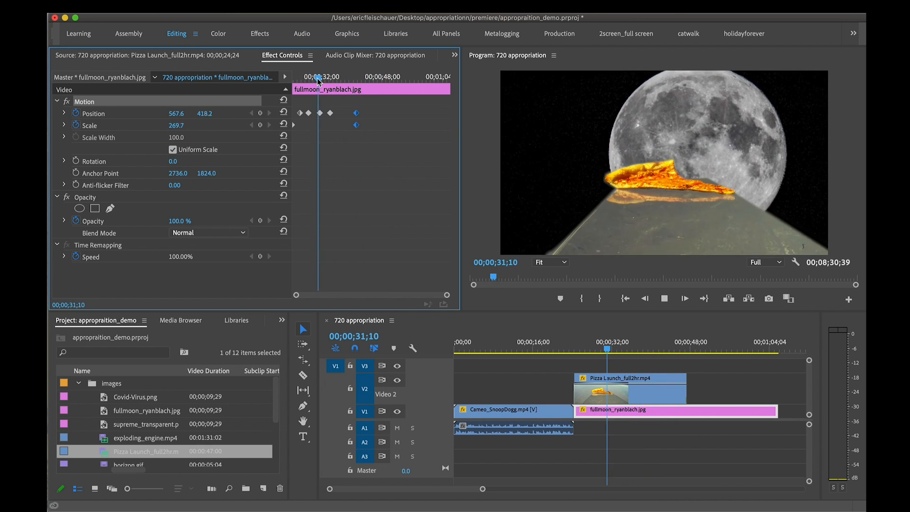
{"action": "key", "text": "space"}
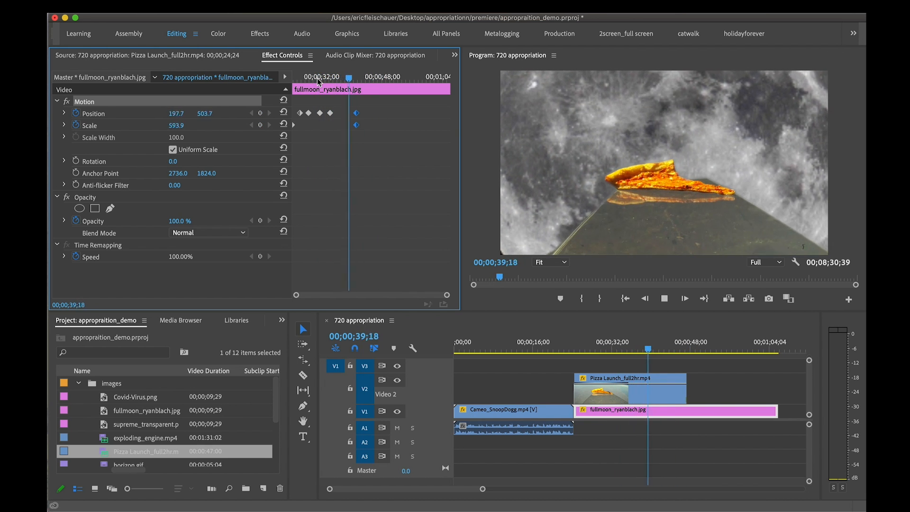
{"action": "key", "text": "space"}
Scale the moon to 1246.0 at 00;00;43;36, move it further down and left, and shift the new keyframes about two seconds later
{"action": "left_click_drag", "start_coordinate": [176, 126], "coordinate": [471, 138]}
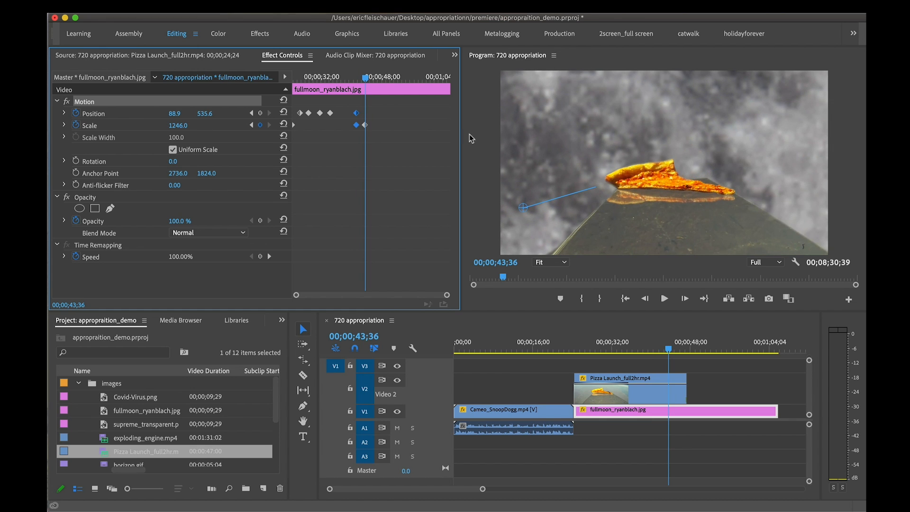
{"action": "left_click_drag", "start_coordinate": [555, 142], "coordinate": [497, 165]}
{"action": "left_click_drag", "start_coordinate": [380, 133], "coordinate": [361, 109]}
{"action": "left_click_drag", "start_coordinate": [365, 126], "coordinate": [373, 127]}
{"action": "left_click_drag", "start_coordinate": [371, 79], "coordinate": [378, 78]}
Examine the last frames of the pizza clip one by one around 00;00;47;23
{"action": "left_click_drag", "start_coordinate": [654, 348], "coordinate": [687, 350]}
{"action": "double_click", "coordinate": [685, 379]}
{"action": "double_click", "coordinate": [680, 384]}
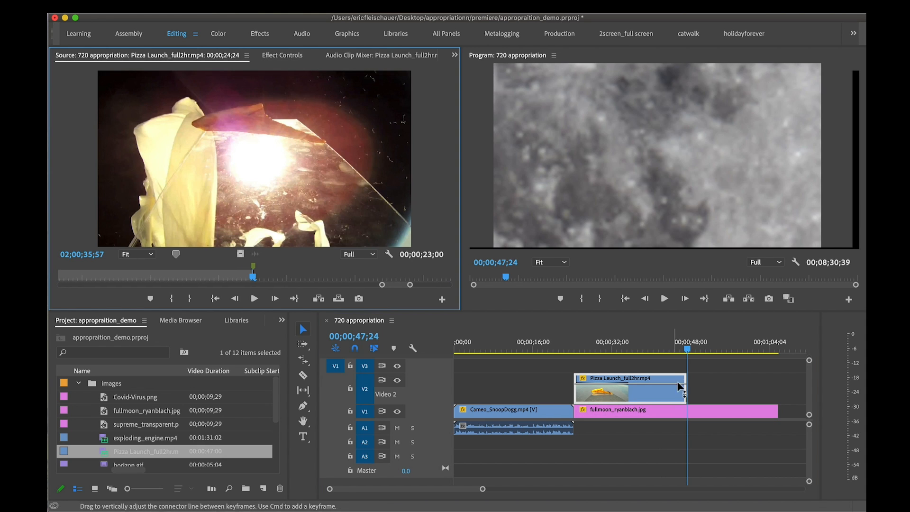
{"action": "key", "text": "="}
{"action": "key", "text": "="}
{"action": "key", "text": "="}
{"action": "key", "text": "="}
{"action": "left_click", "coordinate": [727, 349]}
{"action": "key", "text": "Down"}
{"action": "key", "text": "Left"}
{"action": "key", "text": "Left"}
{"action": "key", "text": "Right"}
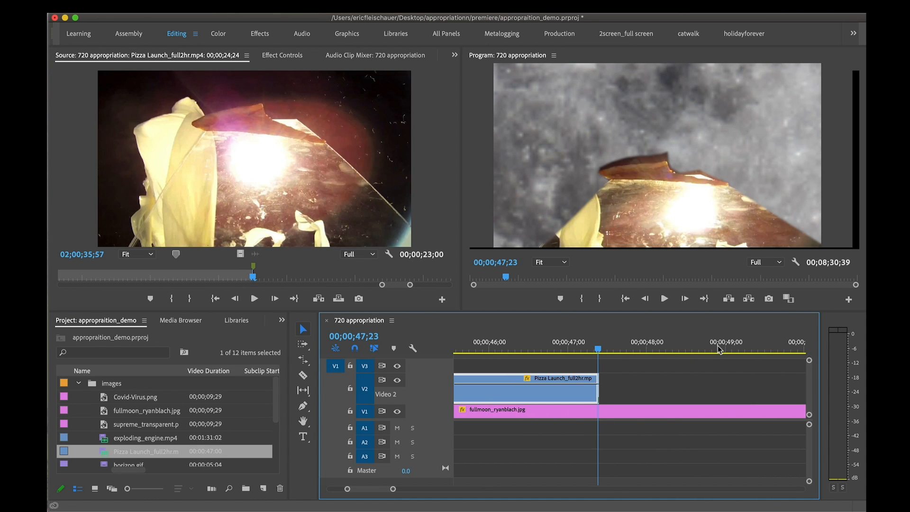
{"action": "key", "text": "Right"}
{"action": "key", "text": "="}
{"action": "key", "text": "="}
{"action": "key", "text": "="}
{"action": "key", "text": "="}
Locate the frame before the pizza clip's lighting changes, trim its end back to 00;00;46;48, and play across the cut
{"action": "left_click_drag", "start_coordinate": [621, 349], "coordinate": [499, 357]}
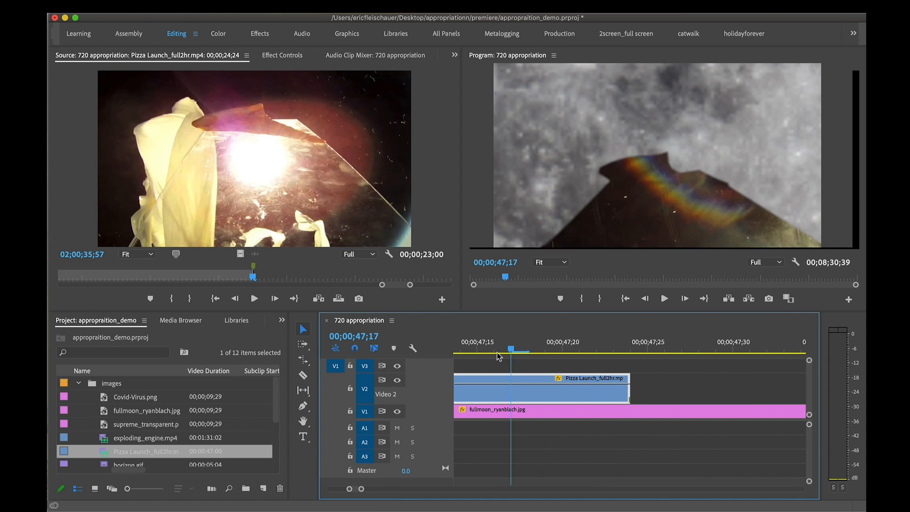
{"action": "scroll", "coordinate": [508, 357], "scroll_direction": "left", "scroll_amount": 3}
{"action": "left_click_drag", "start_coordinate": [561, 349], "coordinate": [583, 349]}
{"action": "scroll", "coordinate": [585, 348], "scroll_direction": "left", "scroll_amount": 6}
{"action": "scroll", "coordinate": [588, 347], "scroll_direction": "right", "scroll_amount": 6}
{"action": "left_click_drag", "start_coordinate": [692, 347], "coordinate": [455, 350]}
{"action": "key", "text": "-"}
{"action": "key", "text": "-"}
{"action": "key", "text": "-"}
{"action": "left_click_drag", "start_coordinate": [719, 385], "coordinate": [638, 369]}
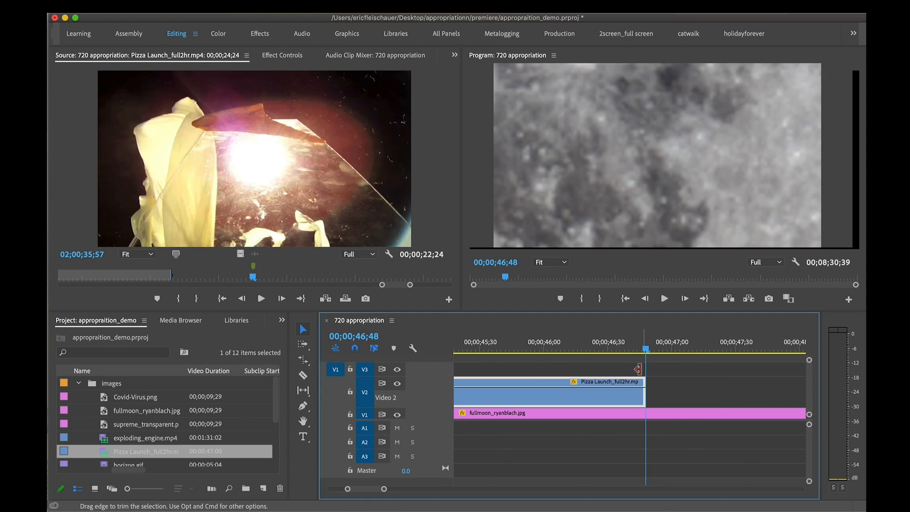
{"action": "left_click", "coordinate": [615, 345]}
{"action": "key", "text": "space"}
{"action": "key", "text": "space"}
Split the moon clip where the pizza clip ends and delete the remaining part
{"action": "key", "text": "-"}
{"action": "key", "text": "-"}
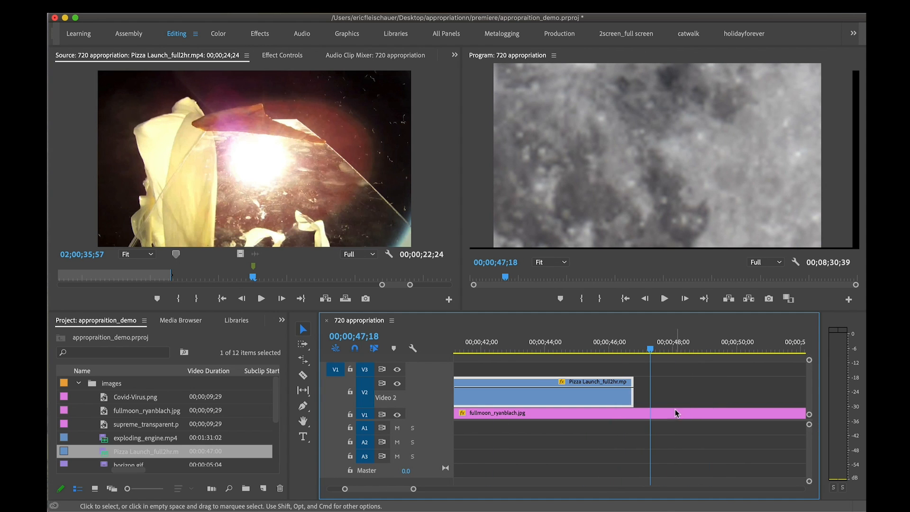
{"action": "key", "text": "c"}
{"action": "left_click", "coordinate": [635, 413]}
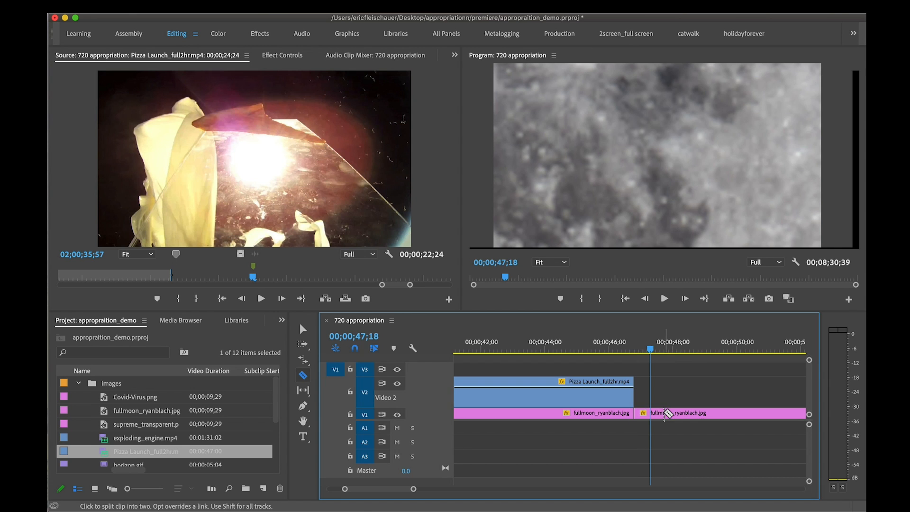
{"action": "key", "text": "v"}
{"action": "left_click", "coordinate": [673, 413]}
{"action": "key", "text": "Delete"}
Play back the trimmed pizza and moon composite from 00;00;22;51
{"action": "left_click", "coordinate": [611, 349]}
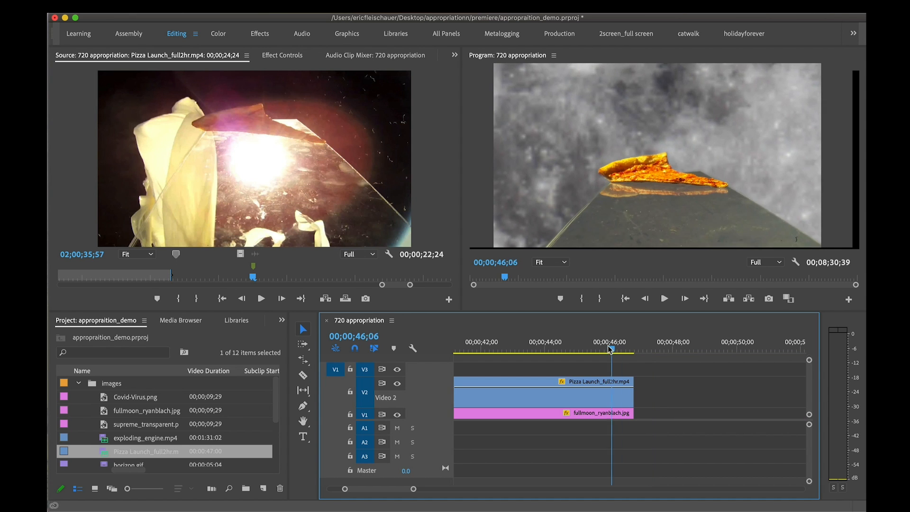
{"action": "left_click_drag", "start_coordinate": [608, 347], "coordinate": [536, 352]}
{"action": "key", "text": "-"}
{"action": "key", "text": "-"}
{"action": "key", "text": "-"}
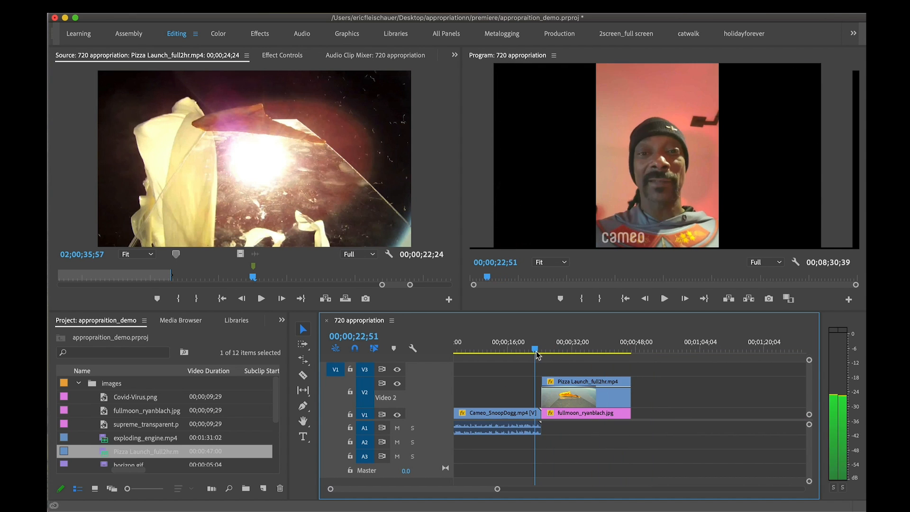
{"action": "key", "text": "space"}
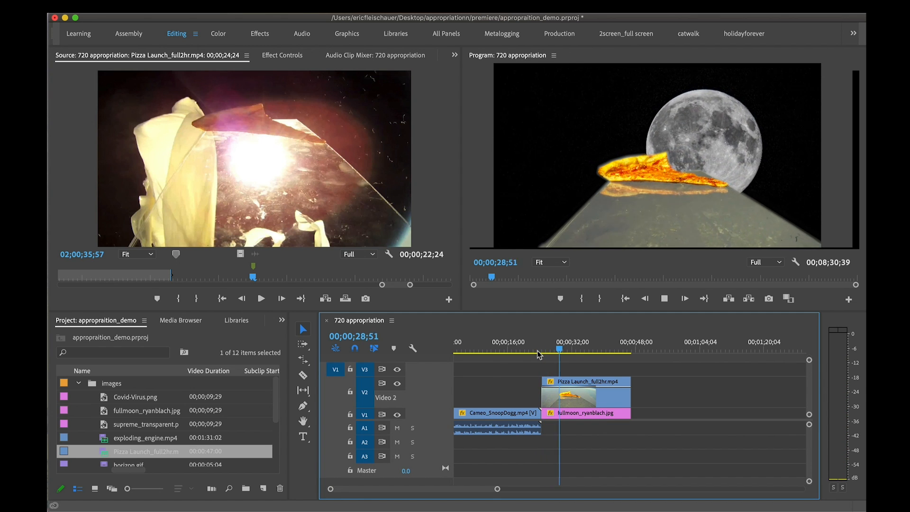
{"action": "key", "text": "space"}
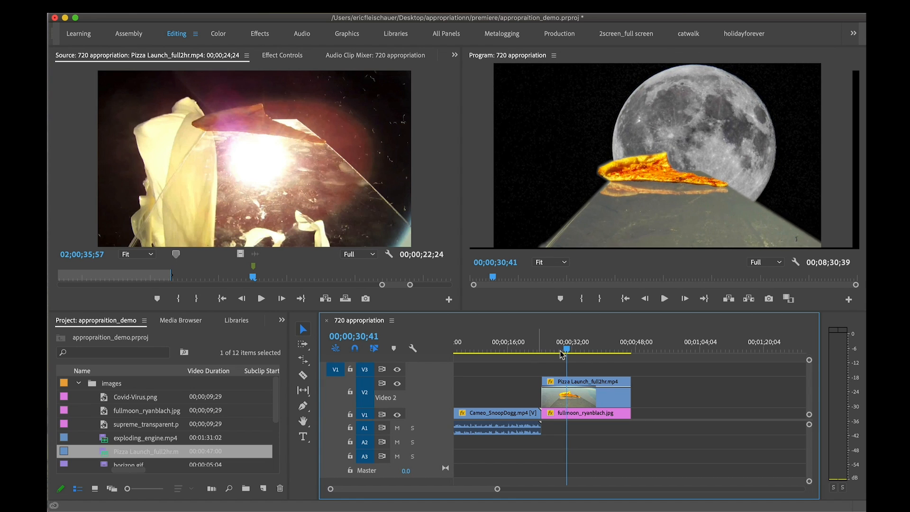
Set the Mask Feather of the pizza clip's mask to 0.0
{"action": "left_click", "coordinate": [610, 401]}
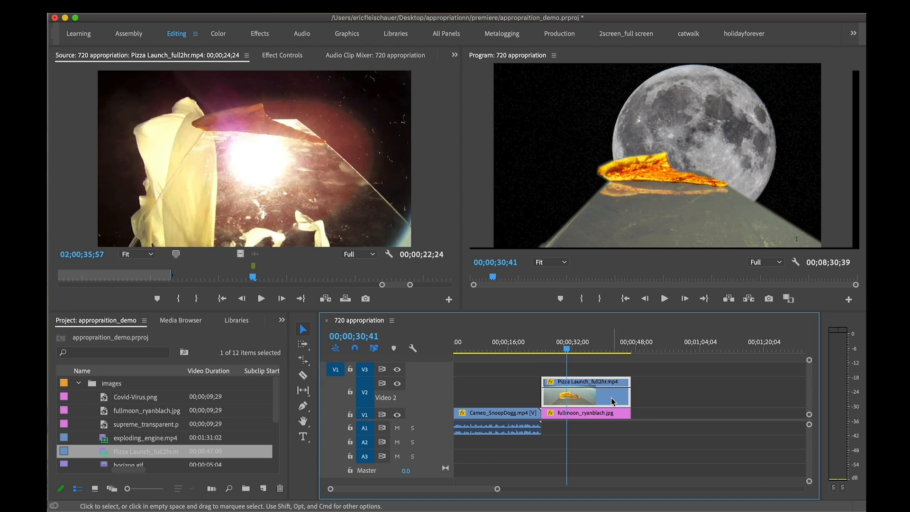
{"action": "left_click", "coordinate": [293, 55]}
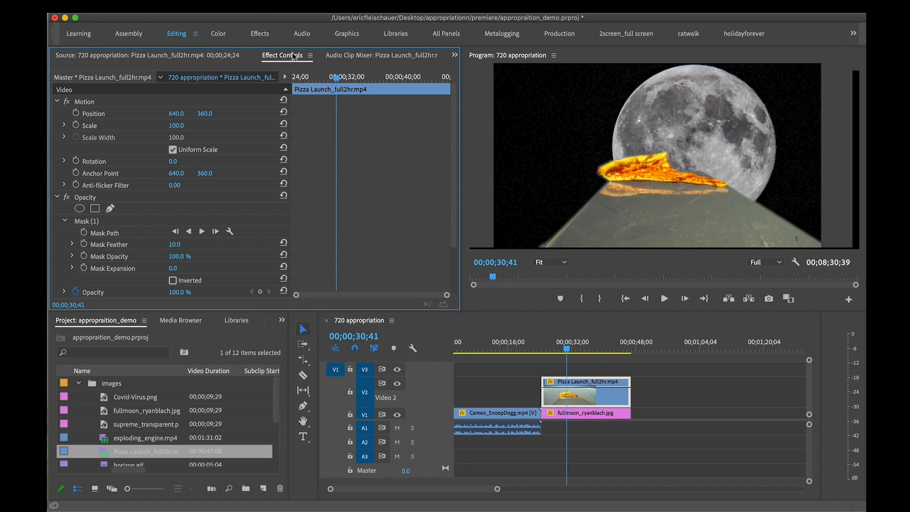
{"action": "left_click", "coordinate": [185, 243]}
{"action": "key", "text": "Return"}
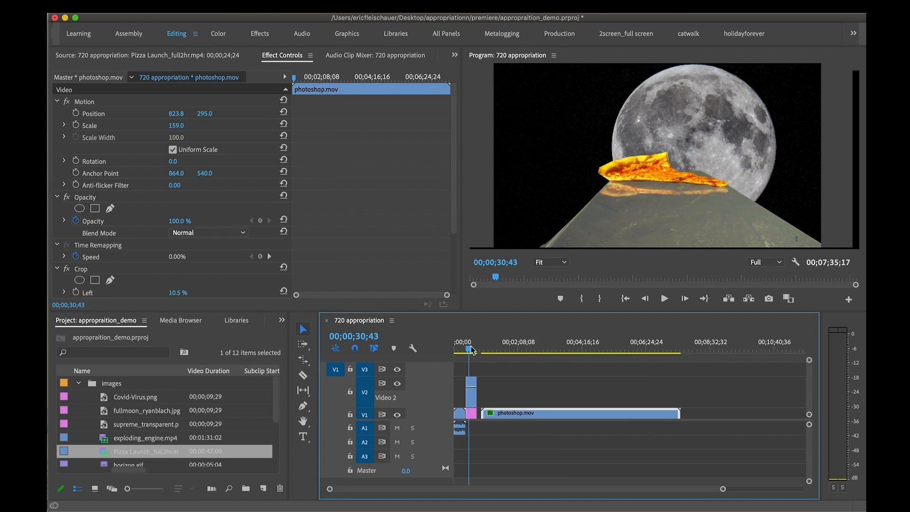
Place horizon.gif on video track 2 past the end of photoshop.mov at about 00;08;00 and play it
{"action": "left_click_drag", "start_coordinate": [469, 348], "coordinate": [477, 348]}
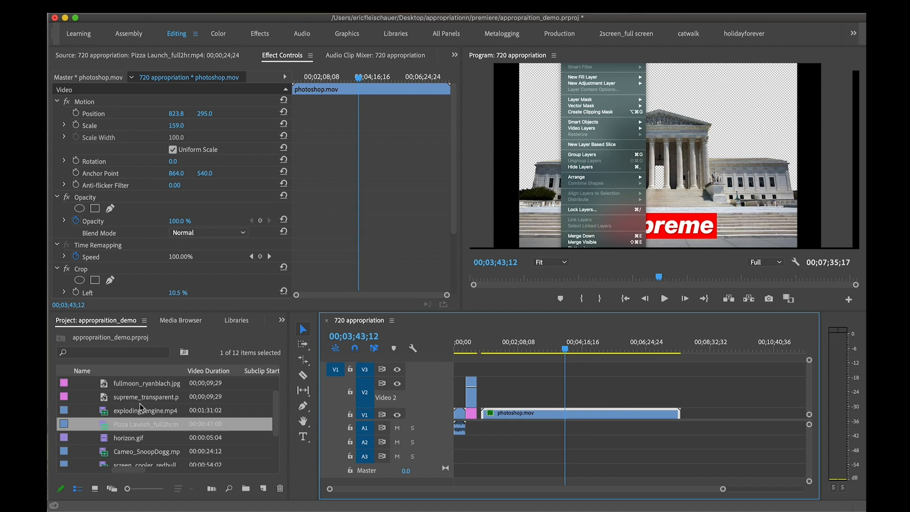
{"action": "scroll", "coordinate": [140, 404], "scroll_direction": "down", "scroll_amount": 2}
{"action": "double_click", "coordinate": [107, 423]}
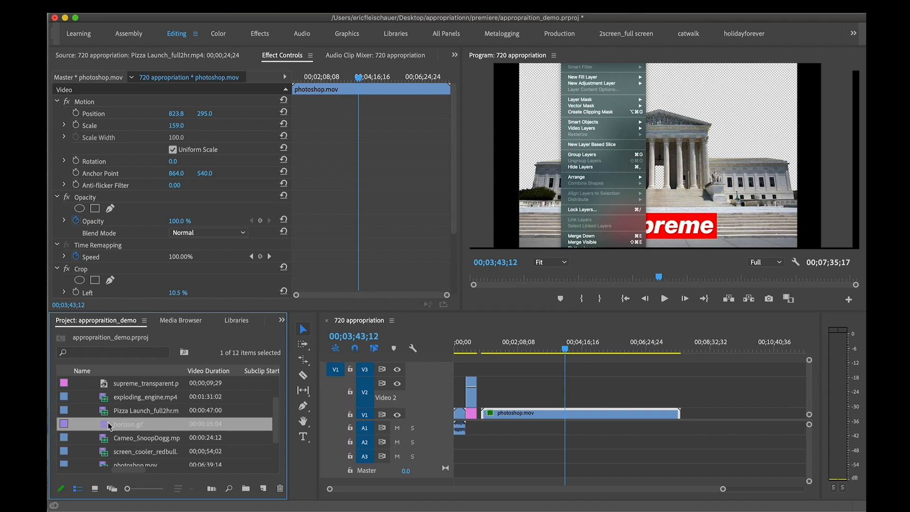
{"action": "left_click_drag", "start_coordinate": [104, 428], "coordinate": [694, 400]}
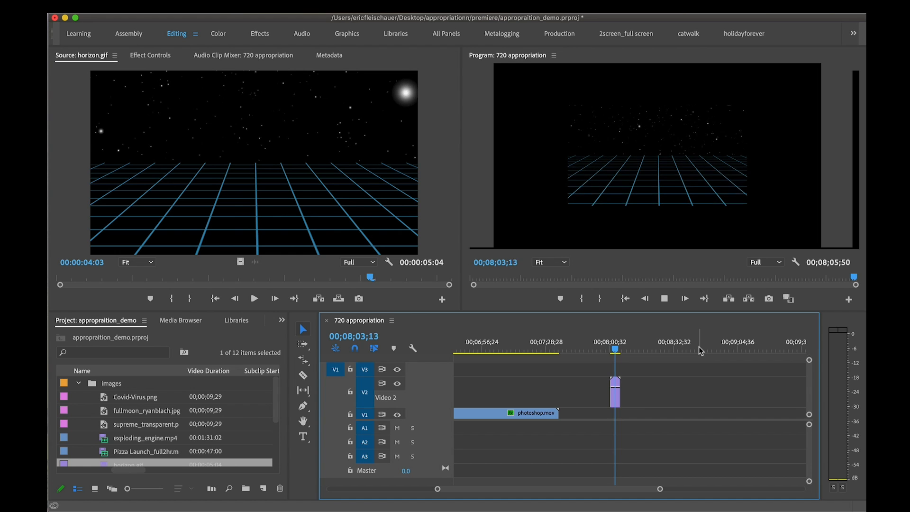
{"action": "key", "text": "space"}
Try a larger scale on the horizon.gif clip, undo it, and play the clip back
{"action": "left_click", "coordinate": [618, 398]}
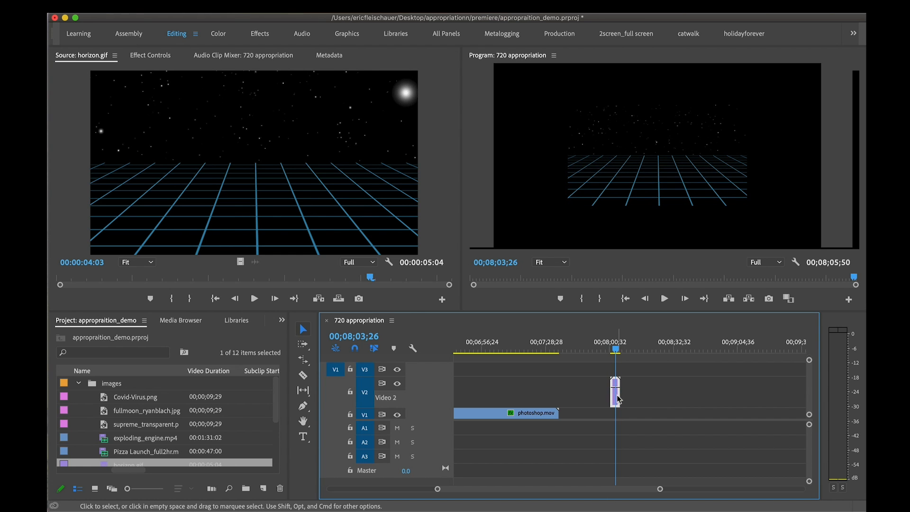
{"action": "left_click", "coordinate": [153, 54]}
{"action": "left_click_drag", "start_coordinate": [173, 125], "coordinate": [198, 125]}
{"action": "key", "text": "super+z"}
{"action": "left_click", "coordinate": [612, 349]}
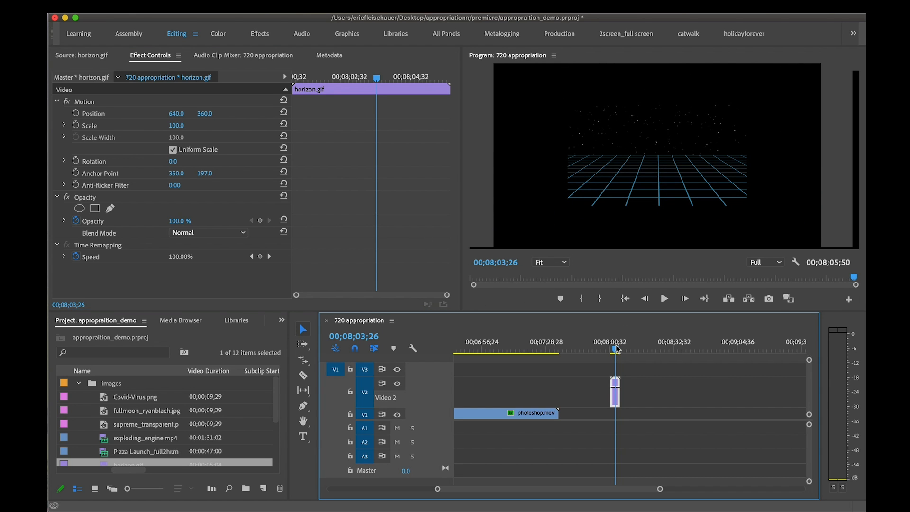
{"action": "key", "text": "space"}
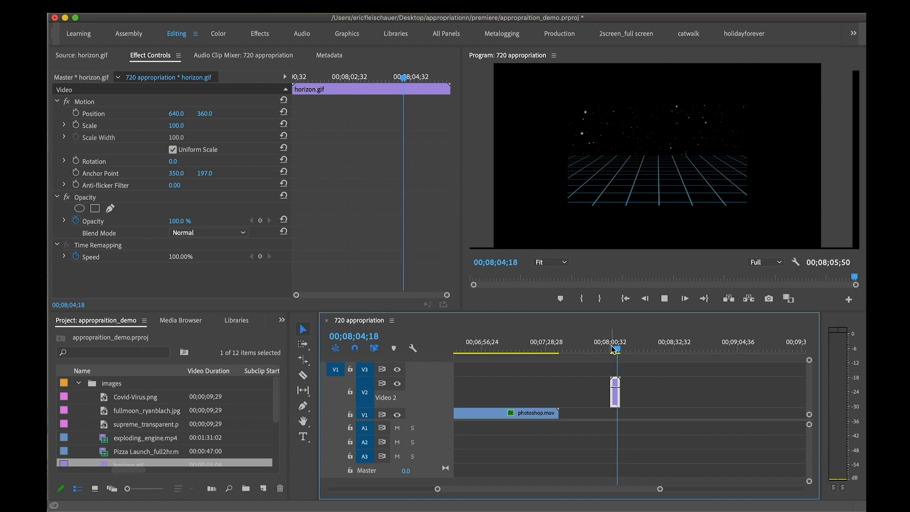
Copy the trimmed horizon.gif clip and paste it end to end repeatedly up to 00;08;18;01
{"action": "left_click", "coordinate": [626, 398]}
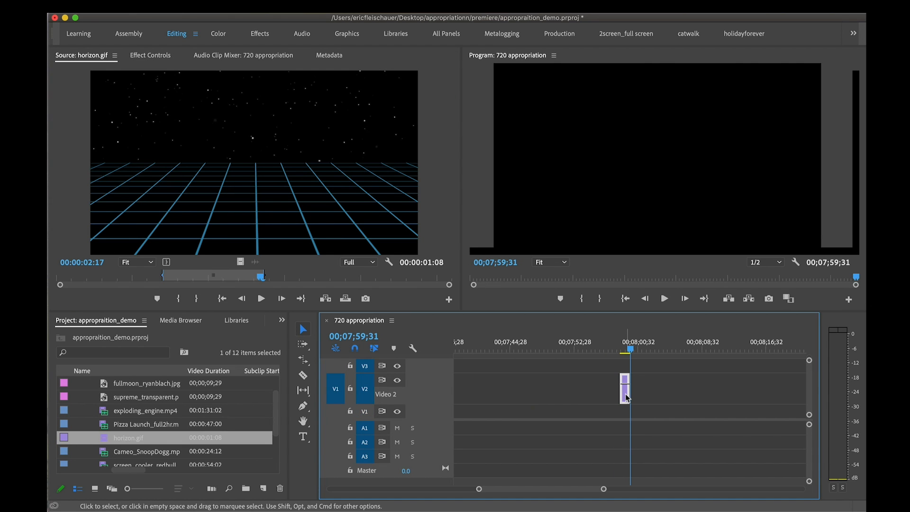
{"action": "key", "text": "super+c"}
{"action": "key", "text": "super+v"}
{"action": "key", "text": "super+v"}
{"action": "key", "text": "super+v"}
{"action": "key", "text": "super+v"}
{"action": "key", "text": "super+v"}
{"action": "key", "text": "super+v"}
{"action": "key", "text": "super+v"}
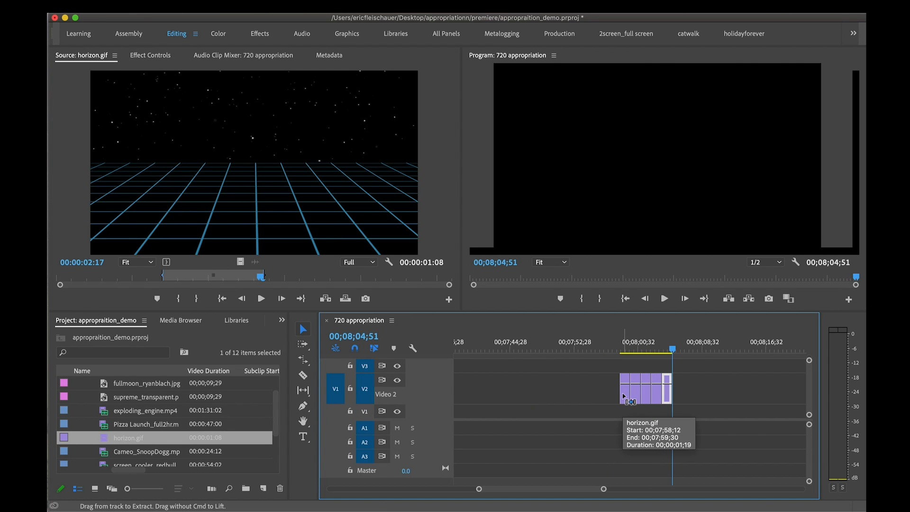
{"action": "key", "text": "super+v"}
{"action": "key", "text": "super+v"}
{"action": "key", "text": "super+v"}
{"action": "key", "text": "super+v"}
{"action": "key", "text": "super+v"}
{"action": "key", "text": "super+v"}
{"action": "key", "text": "super+v"}
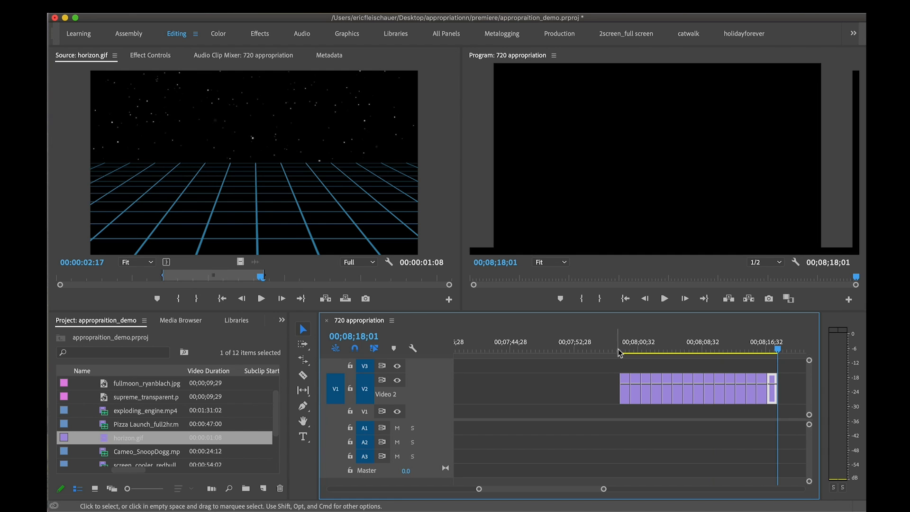
Play back and scrub through the row of horizon.gif copies to check the loop
{"action": "left_click", "coordinate": [618, 349]}
{"action": "key", "text": "space"}
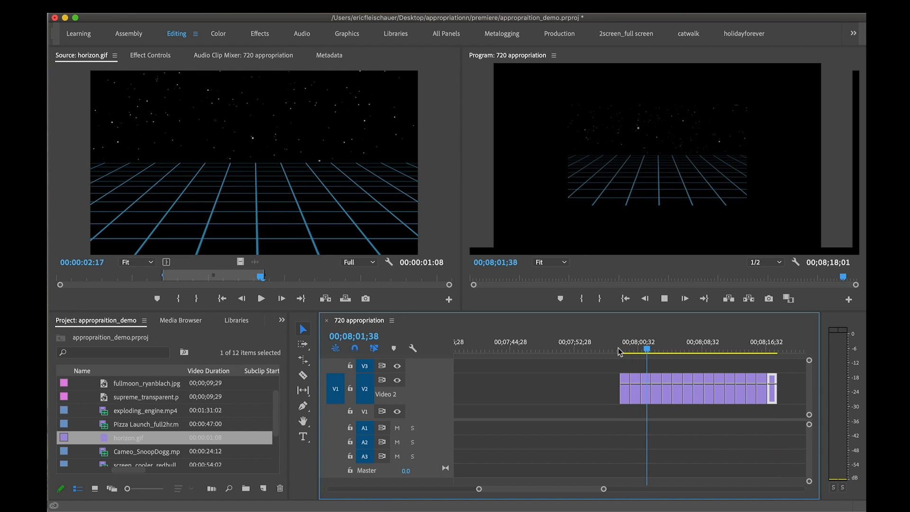
{"action": "left_click_drag", "start_coordinate": [634, 347], "coordinate": [702, 362]}
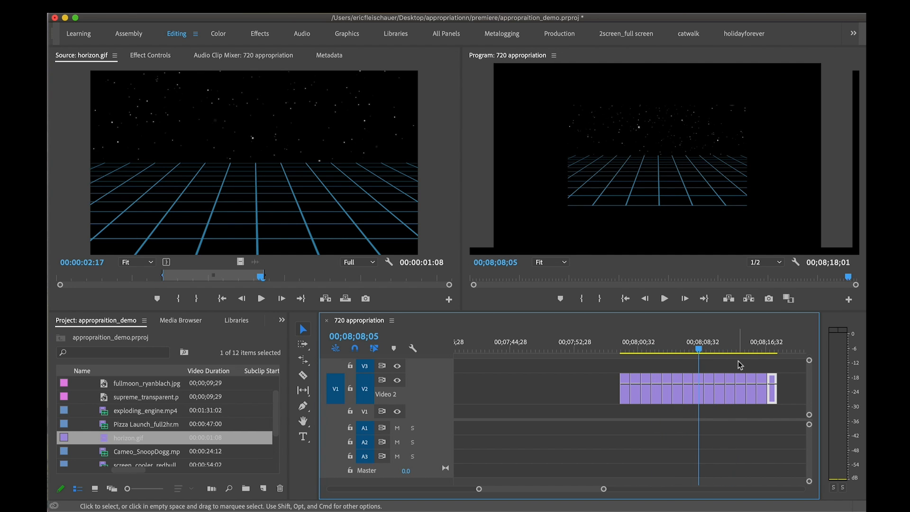
Select all the horizon.gif copies and try Scale to Frame Size on them
{"action": "left_click", "coordinate": [627, 393]}
{"action": "left_click", "coordinate": [652, 389]}
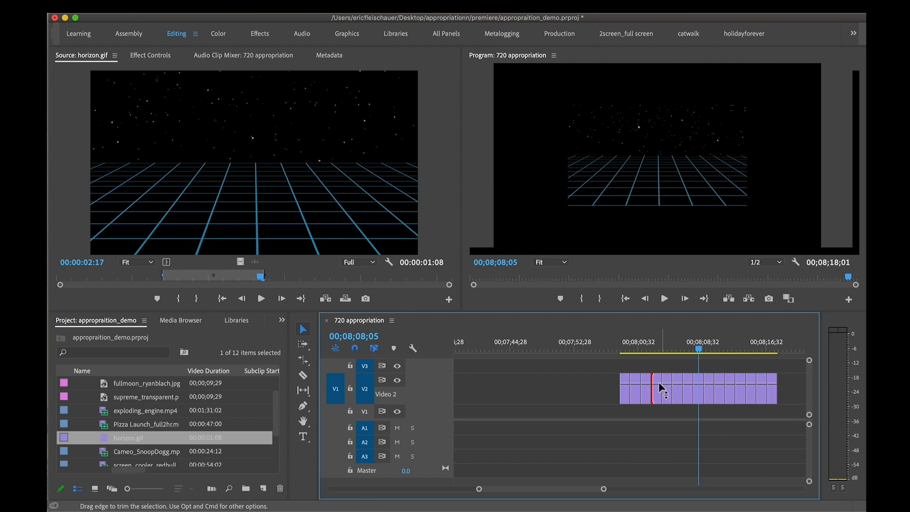
{"action": "left_click", "coordinate": [658, 388]}
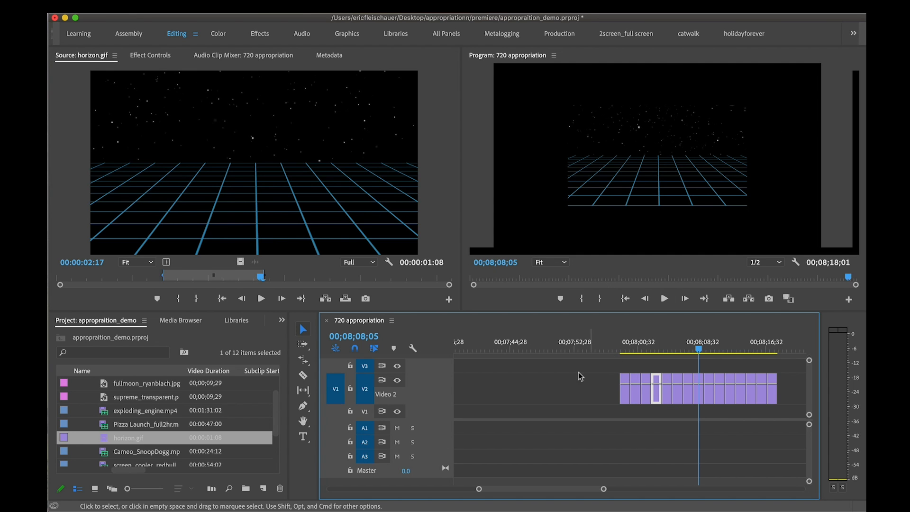
{"action": "left_click_drag", "start_coordinate": [579, 377], "coordinate": [806, 403]}
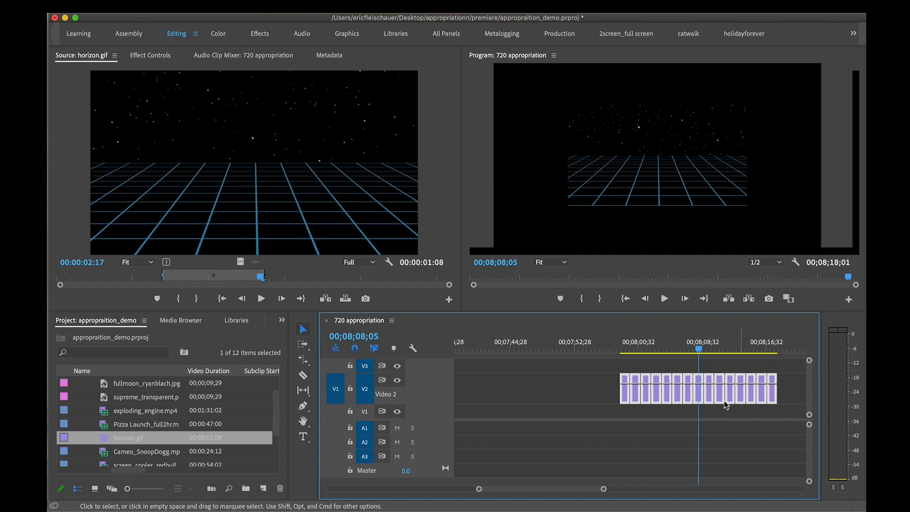
{"action": "right_click", "coordinate": [667, 394]}
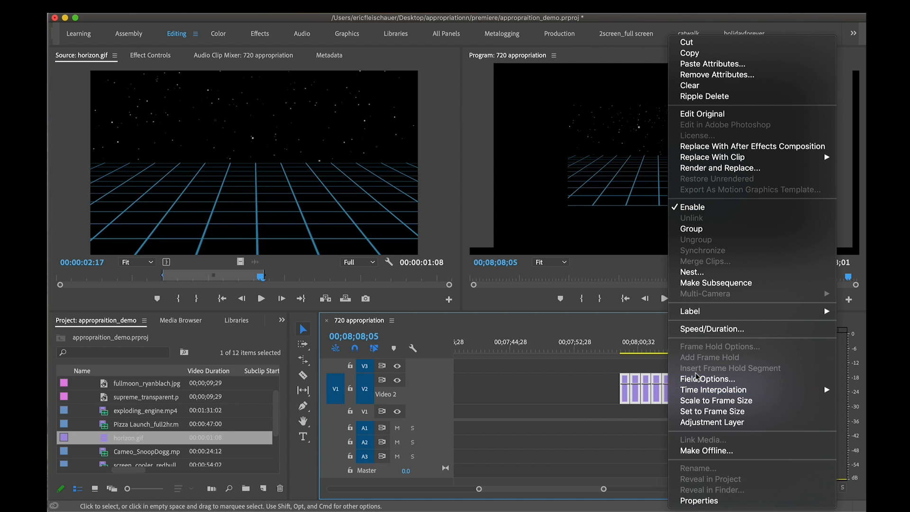
{"action": "left_click", "coordinate": [747, 403]}
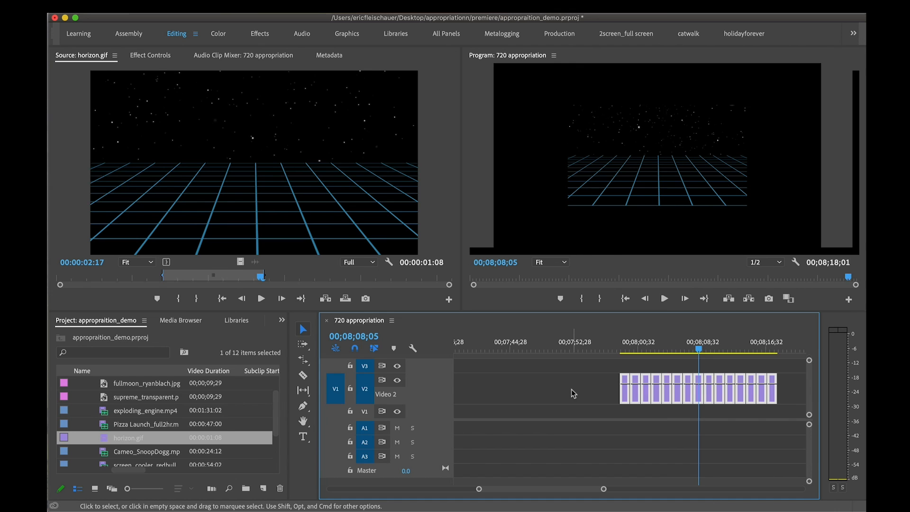
Select all the horizon.gif copies and start nesting them into one sequence
{"action": "left_click_drag", "start_coordinate": [571, 390], "coordinate": [780, 380]}
{"action": "right_click", "coordinate": [666, 395]}
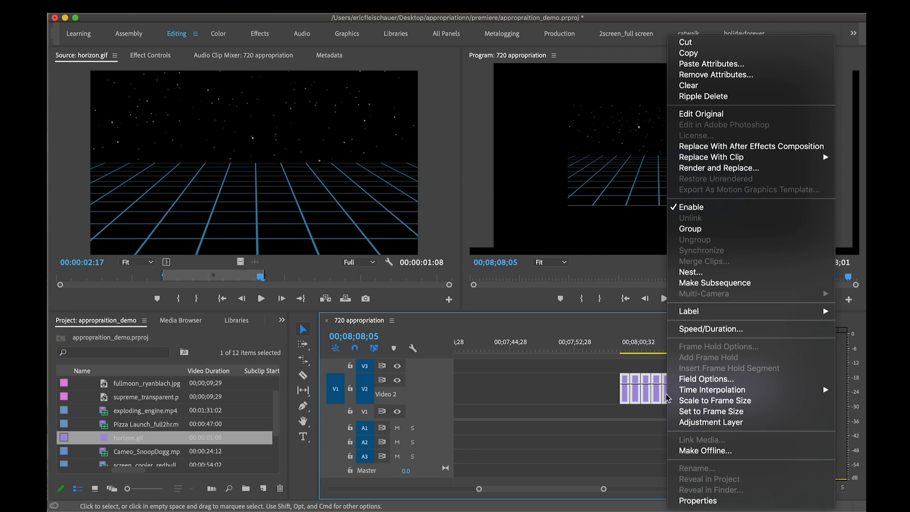
{"action": "left_click", "coordinate": [681, 273]}
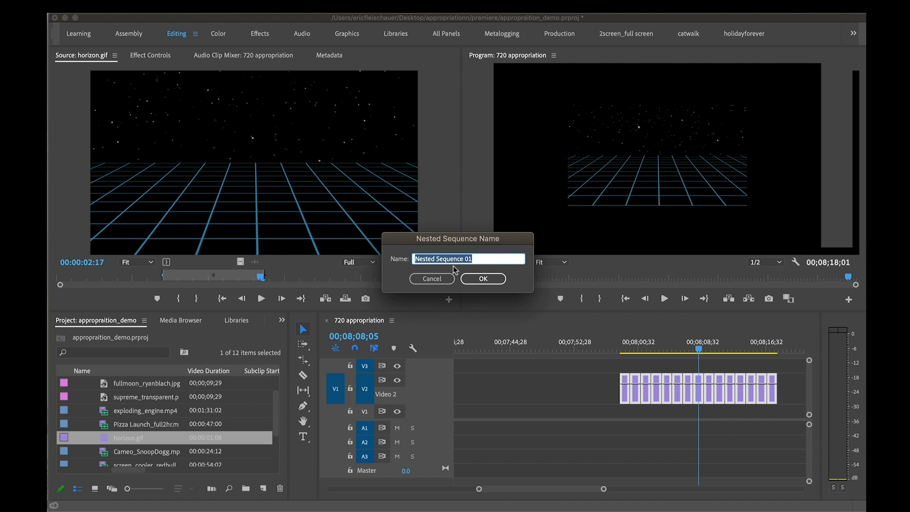
Name the nested sequence horizon_nest and move it earlier on track V2 to start at about 00;07;46;58
{"action": "type", "text": "horizon_nest"}
{"action": "key", "text": "Return"}
{"action": "left_click_drag", "start_coordinate": [747, 400], "coordinate": [657, 400]}
{"action": "left_click", "coordinate": [592, 348]}
{"action": "left_click_drag", "start_coordinate": [590, 347], "coordinate": [588, 349]}
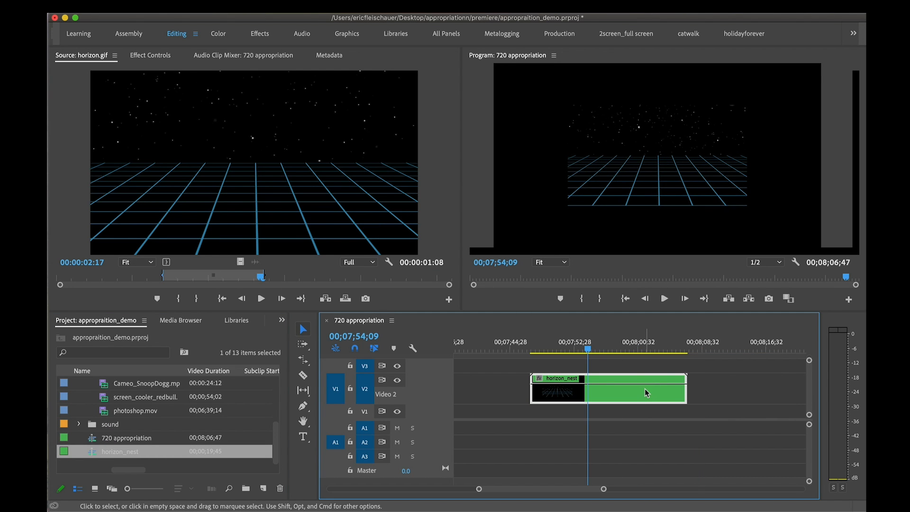
Enlarge the horizon_nest clip to a Scale of 186 so the grid fills the frame
{"action": "left_click", "coordinate": [149, 57]}
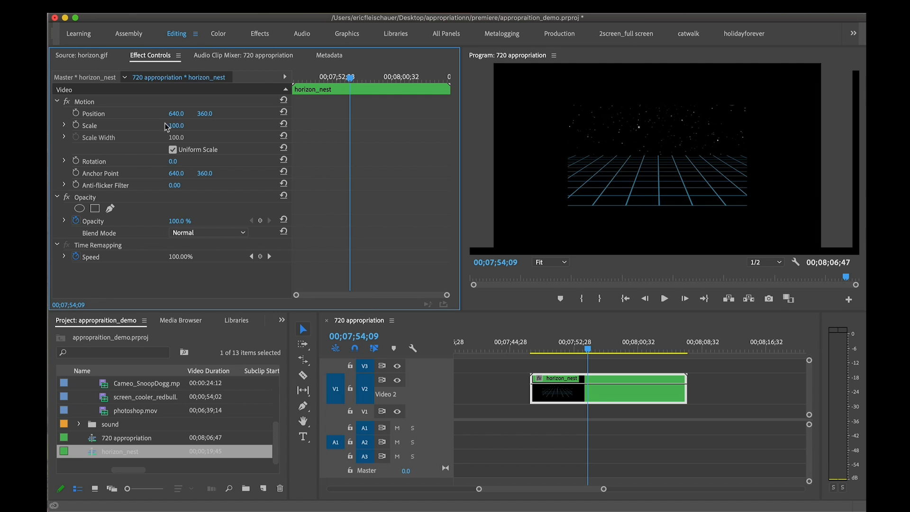
{"action": "left_click_drag", "start_coordinate": [172, 128], "coordinate": [184, 125]}
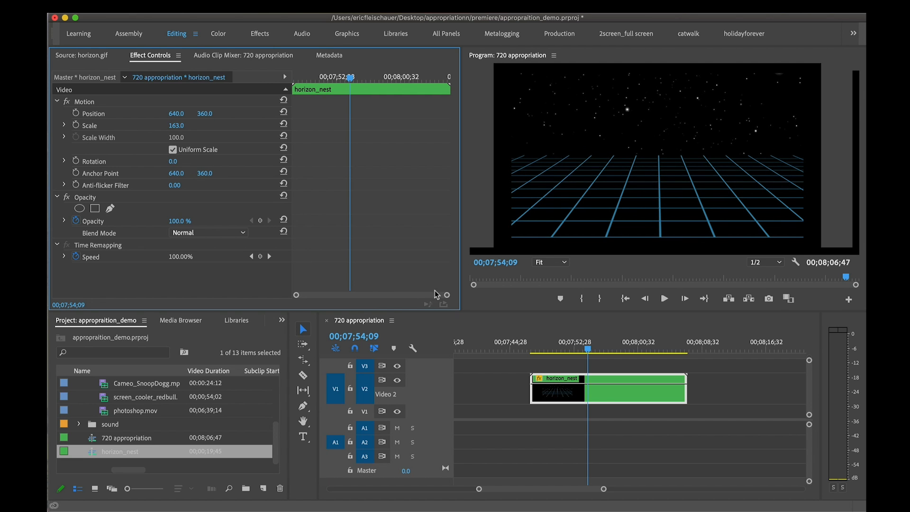
{"action": "left_click_drag", "start_coordinate": [575, 352], "coordinate": [532, 347]}
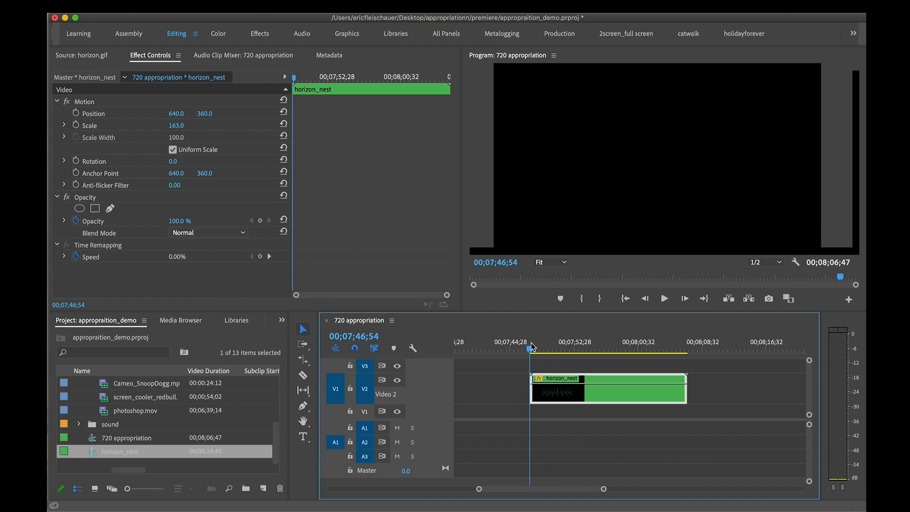
{"action": "left_click", "coordinate": [564, 349]}
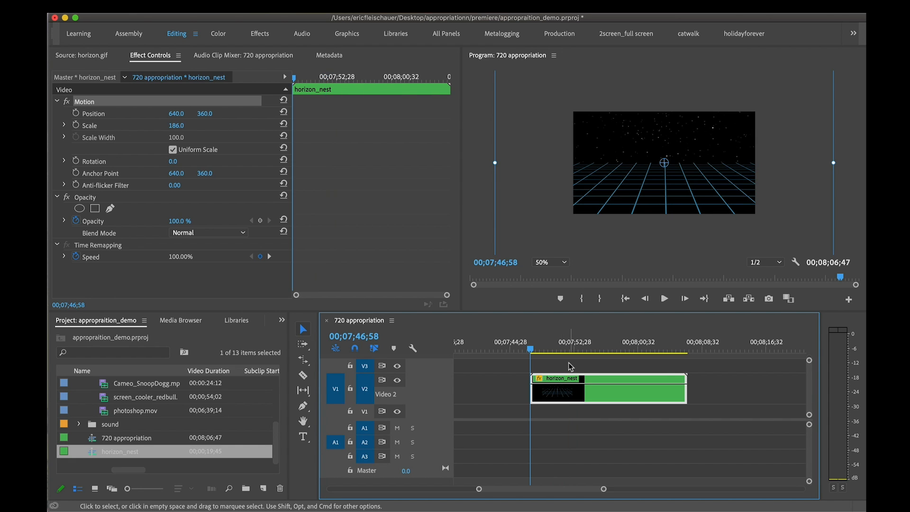
{"action": "left_click", "coordinate": [570, 365]}
Keyframe the horizon_nest clip's Position to rise from Y 1104 at the clip's start to Y 358
{"action": "left_click_drag", "start_coordinate": [551, 348], "coordinate": [533, 348]}
{"action": "key", "text": "End"}
{"action": "left_click", "coordinate": [563, 387]}
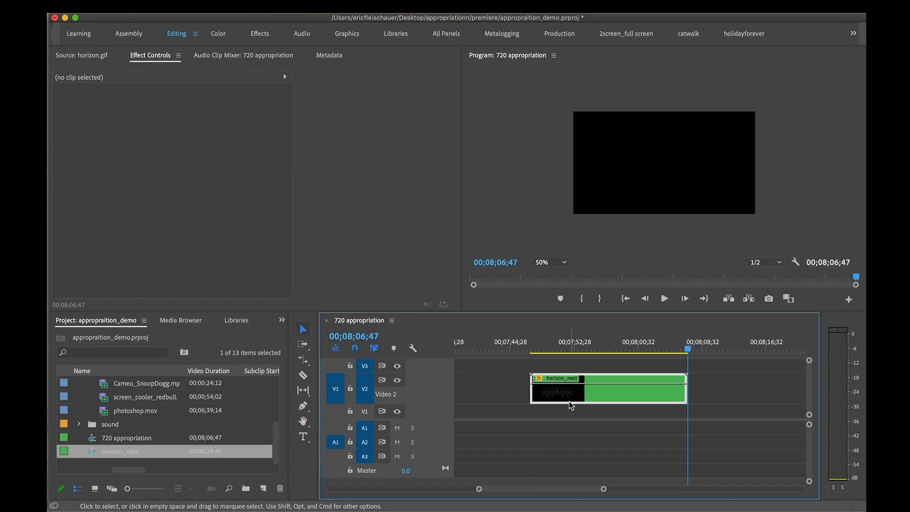
{"action": "key", "text": "Up"}
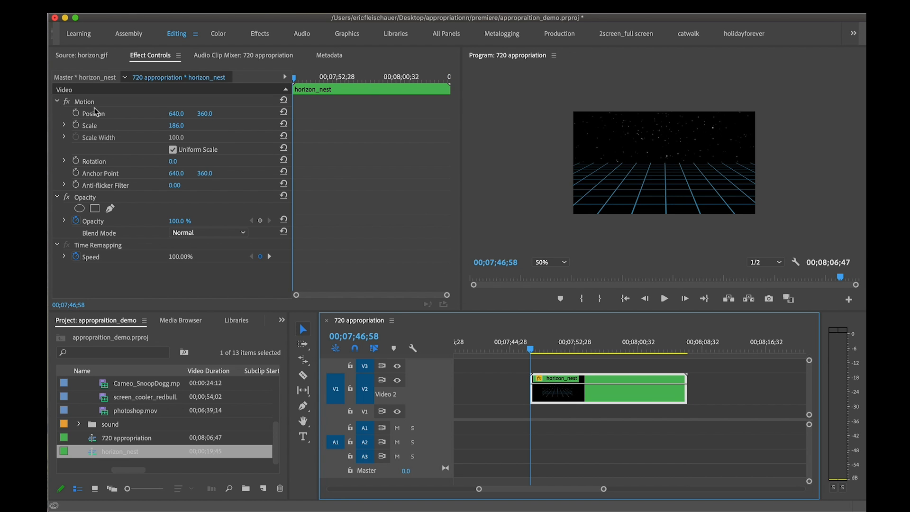
{"action": "left_click", "coordinate": [75, 114]}
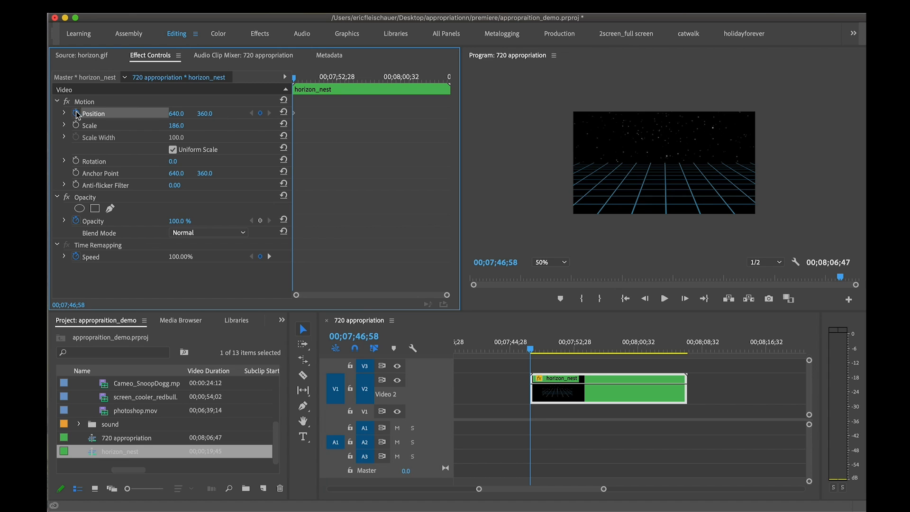
{"action": "left_click_drag", "start_coordinate": [177, 113], "coordinate": [492, 113]}
{"action": "key", "text": "super+z"}
{"action": "key", "text": "space"}
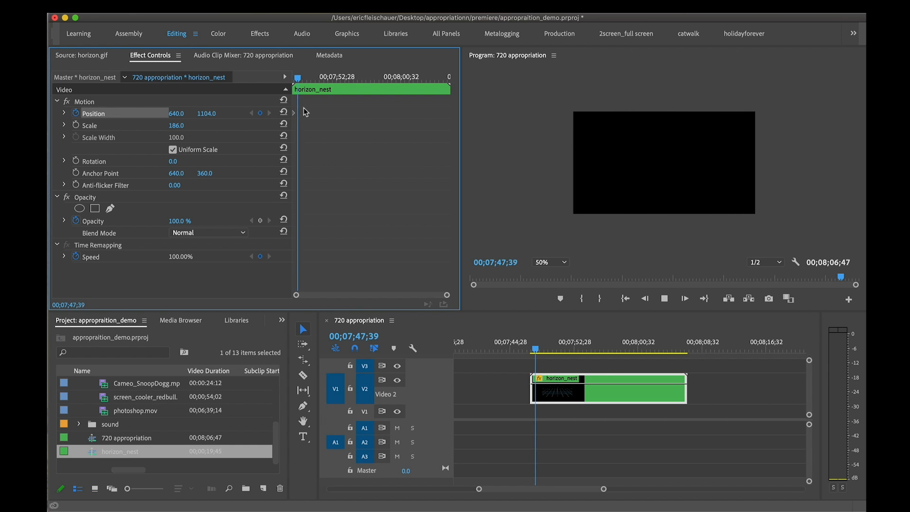
{"action": "key", "text": "space"}
{"action": "mouse_move", "coordinate": [201, 113]}
{"action": "left_mouse_down"}
{"action": "mouse_move", "coordinate": [1, 114]}
{"action": "mouse_move", "coordinate": [204, 113]}
{"action": "left_mouse_up"}
Add a Position hold keyframe at 00;07;53;13 and set Position Y to -381 at 00;07;56;42
{"action": "key", "text": "space"}
{"action": "key", "text": "space"}
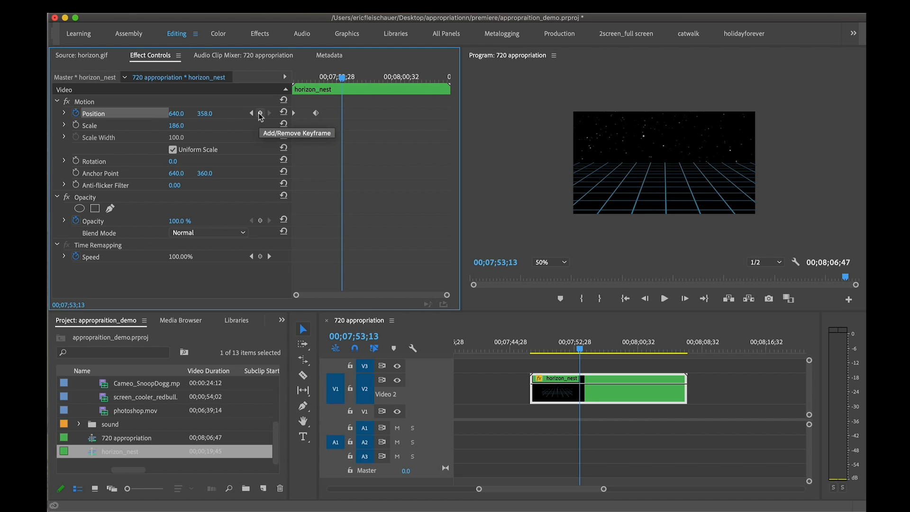
{"action": "mouse_move", "coordinate": [342, 78]}
{"action": "left_mouse_down"}
{"action": "mouse_move", "coordinate": [315, 79]}
{"action": "mouse_move", "coordinate": [342, 80]}
{"action": "left_mouse_up"}
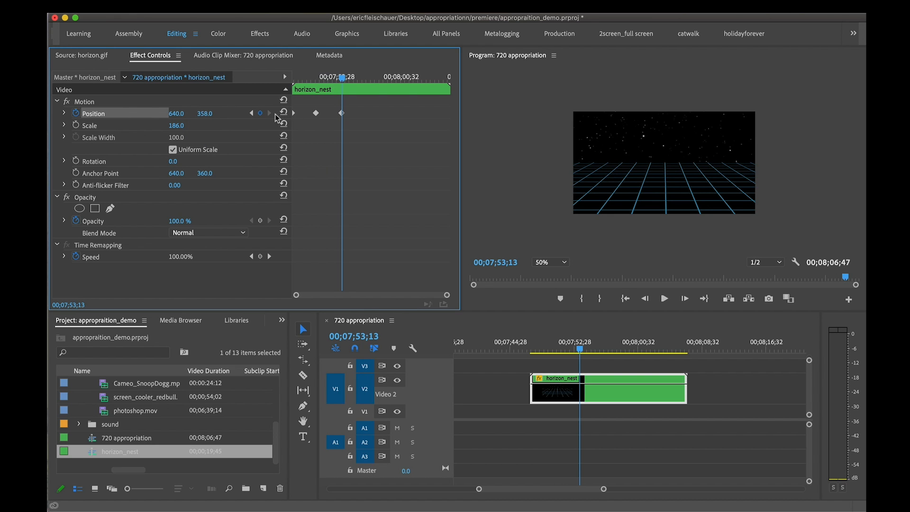
{"action": "left_click_drag", "start_coordinate": [339, 80], "coordinate": [370, 80]}
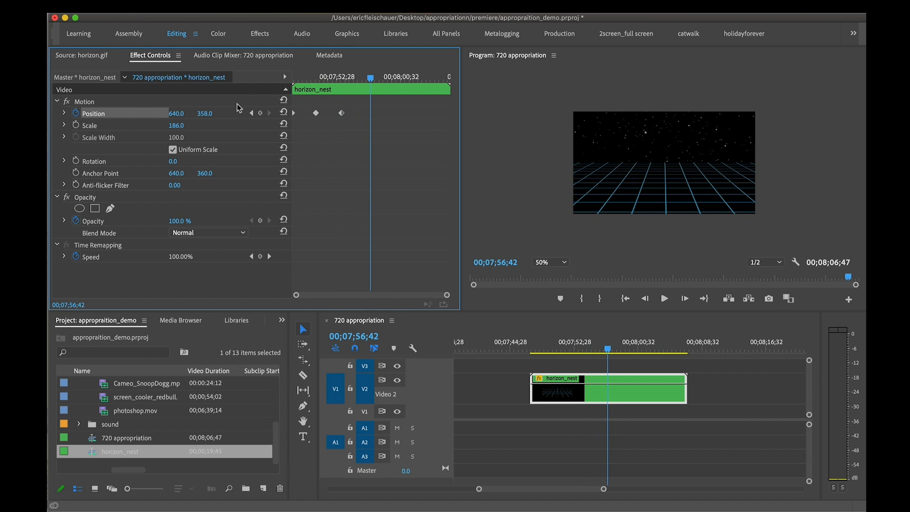
{"action": "left_click_drag", "start_coordinate": [204, 113], "coordinate": [150, 114]}
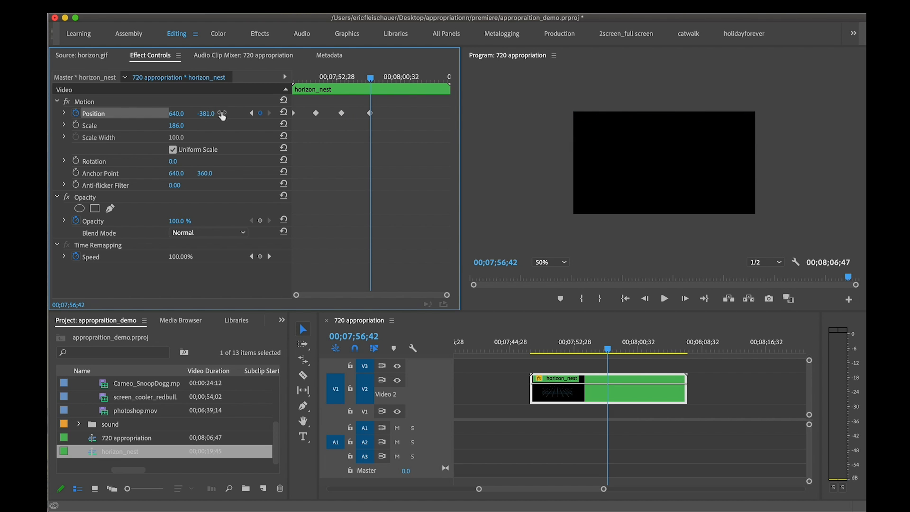
Preview the movement, delete the third Position keyframe and move the first and last ones closer to the middle one
{"action": "left_click", "coordinate": [546, 345]}
{"action": "key", "text": "space"}
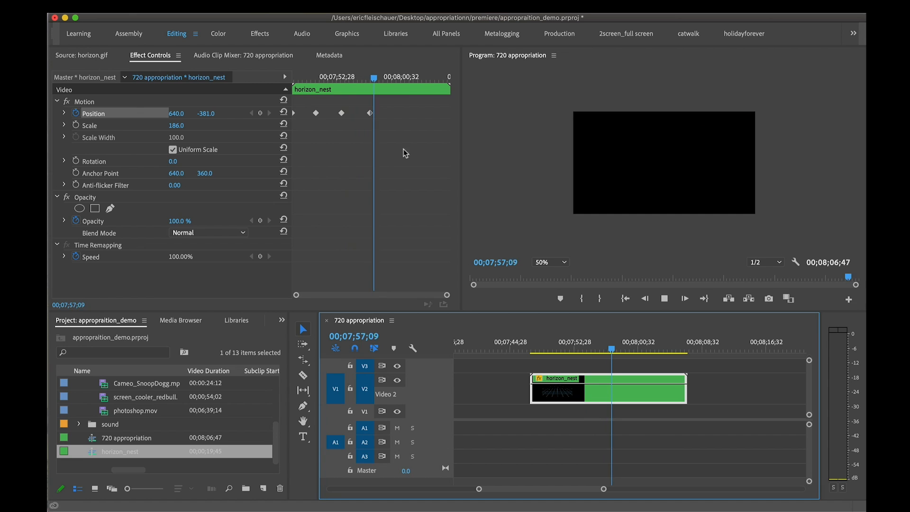
{"action": "left_click", "coordinate": [342, 114]}
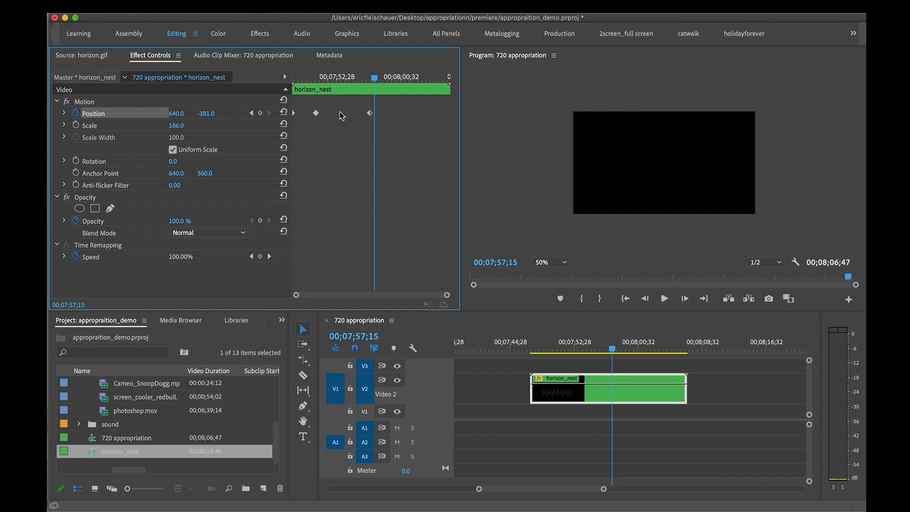
{"action": "left_click_drag", "start_coordinate": [370, 116], "coordinate": [339, 115]}
{"action": "left_click_drag", "start_coordinate": [326, 80], "coordinate": [284, 81]}
{"action": "key", "text": "space"}
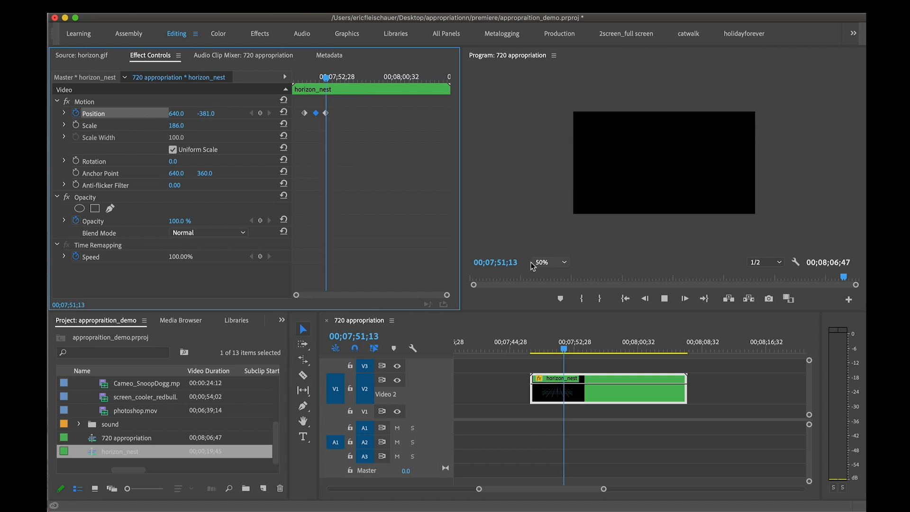
Move the horizon_nest clip earlier on track V2 so it ends at 00;08;02;31
{"action": "left_click_drag", "start_coordinate": [599, 349], "coordinate": [578, 353]}
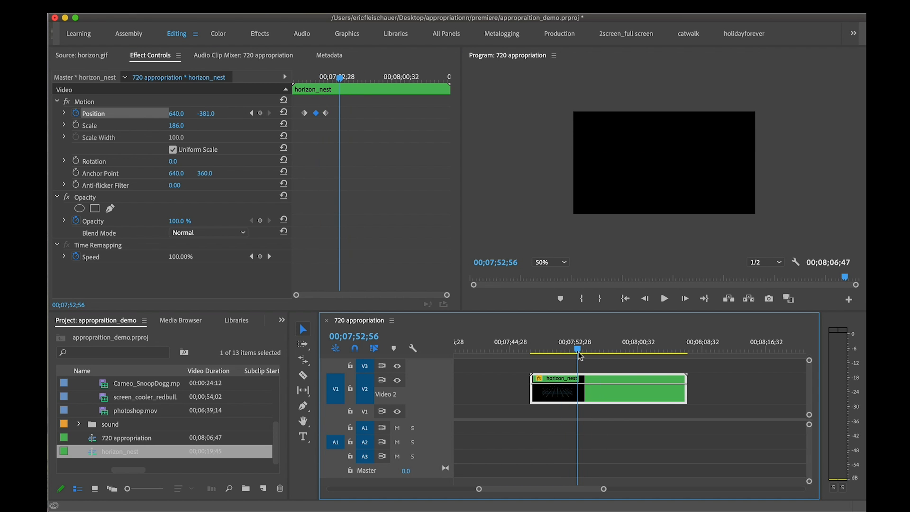
{"action": "left_click", "coordinate": [212, 424]}
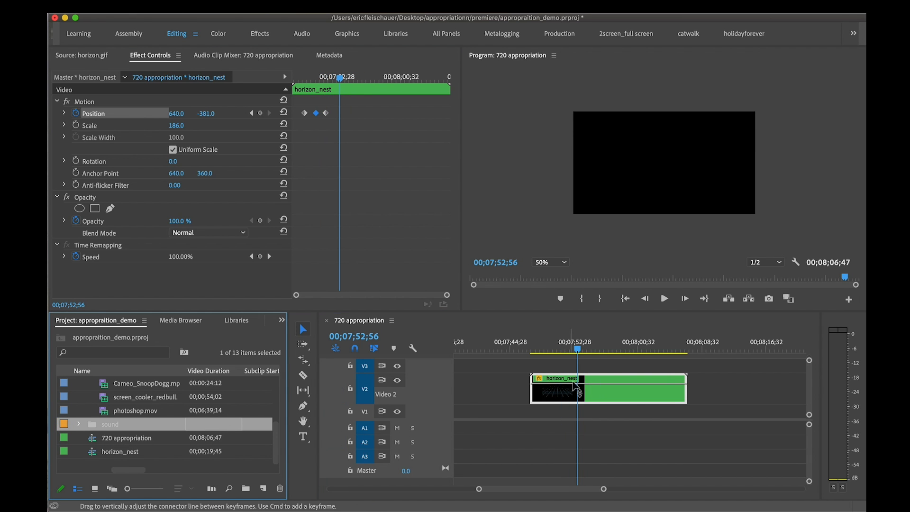
{"action": "left_click_drag", "start_coordinate": [596, 395], "coordinate": [562, 396]}
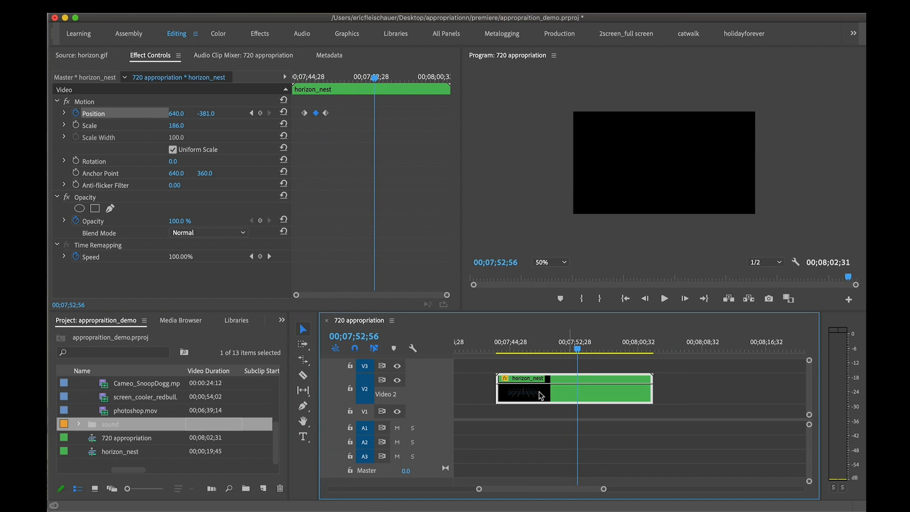
Open the horizon_nest sequence from the project and scrub through the horizon.gif copies inside it
{"action": "left_click", "coordinate": [91, 453]}
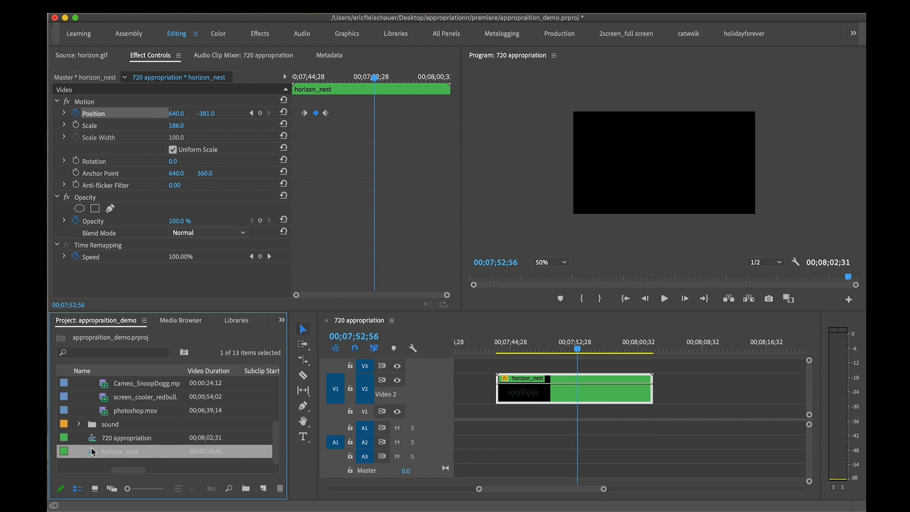
{"action": "double_click", "coordinate": [92, 454]}
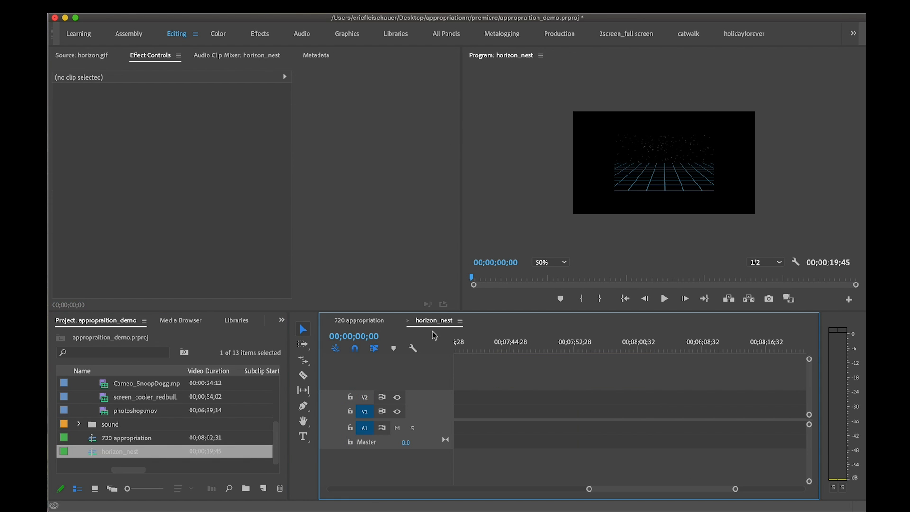
{"action": "scroll", "coordinate": [545, 397], "scroll_direction": "up", "scroll_amount": 5}
{"action": "scroll", "coordinate": [543, 396], "scroll_direction": "up", "scroll_amount": 5}
{"action": "left_click_drag", "start_coordinate": [503, 351], "coordinate": [529, 356]}
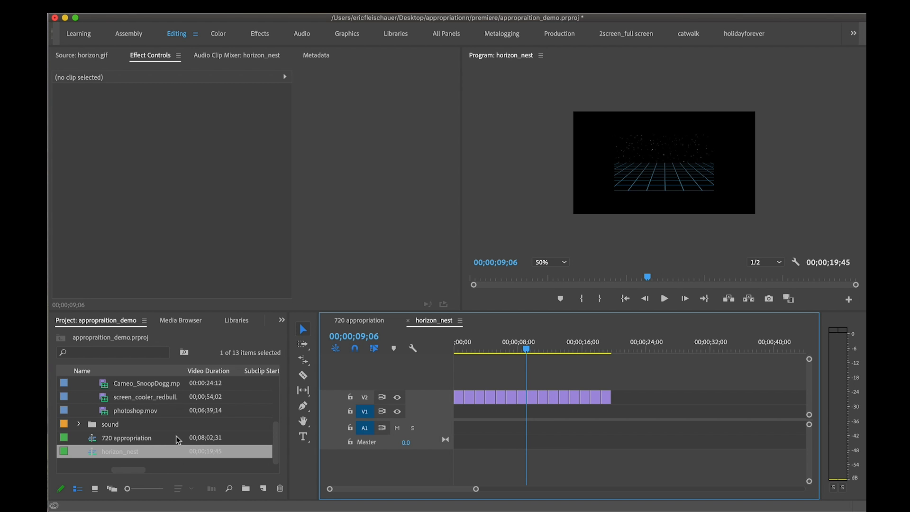
{"action": "left_click_drag", "start_coordinate": [483, 351], "coordinate": [435, 346]}
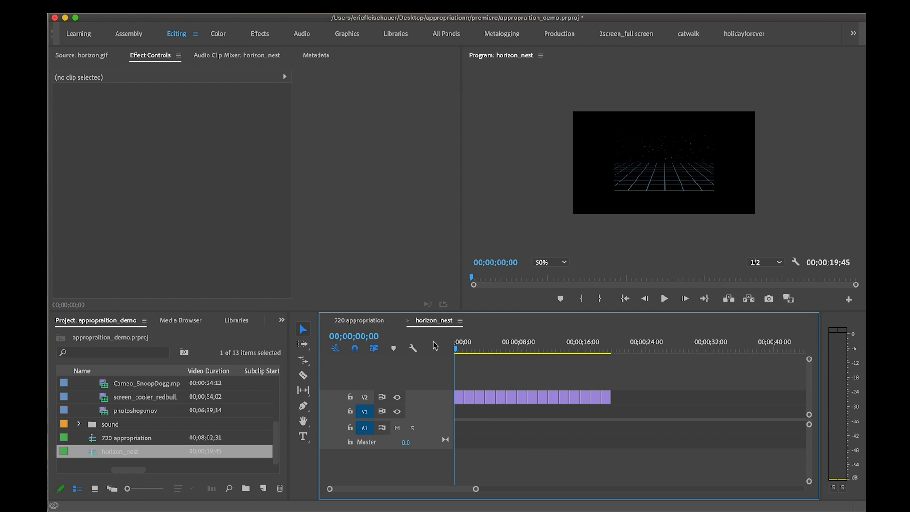
Compare the 720 appropriation and horizon_nest sequences by switching between them, ending in 720 appropriation
{"action": "left_click", "coordinate": [373, 323]}
{"action": "left_click", "coordinate": [440, 323]}
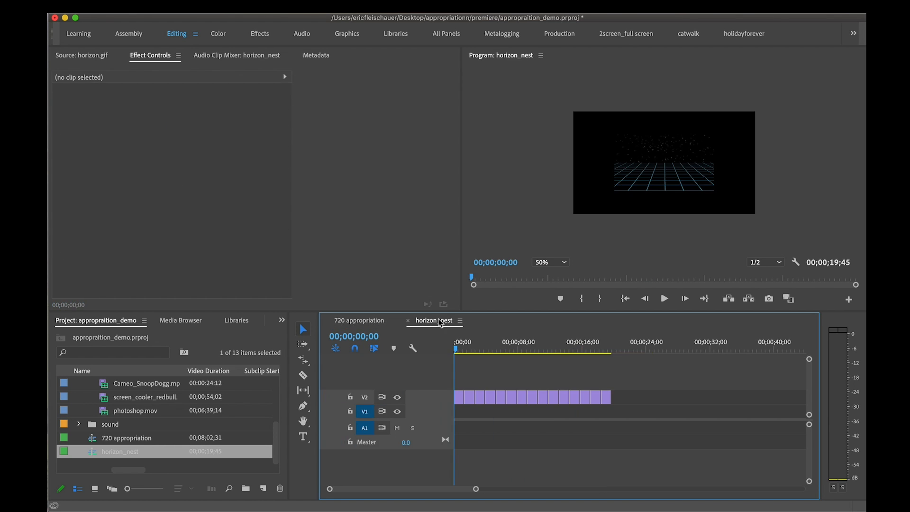
{"action": "left_click", "coordinate": [367, 323]}
{"action": "left_click", "coordinate": [446, 319]}
{"action": "left_click", "coordinate": [367, 321]}
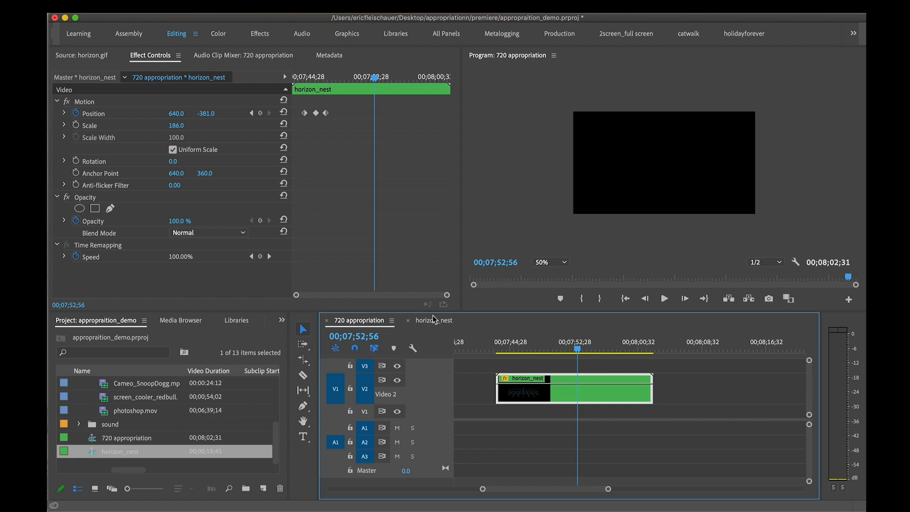
{"action": "left_click", "coordinate": [436, 320]}
{"action": "left_click", "coordinate": [362, 319]}
{"action": "left_click", "coordinate": [423, 322]}
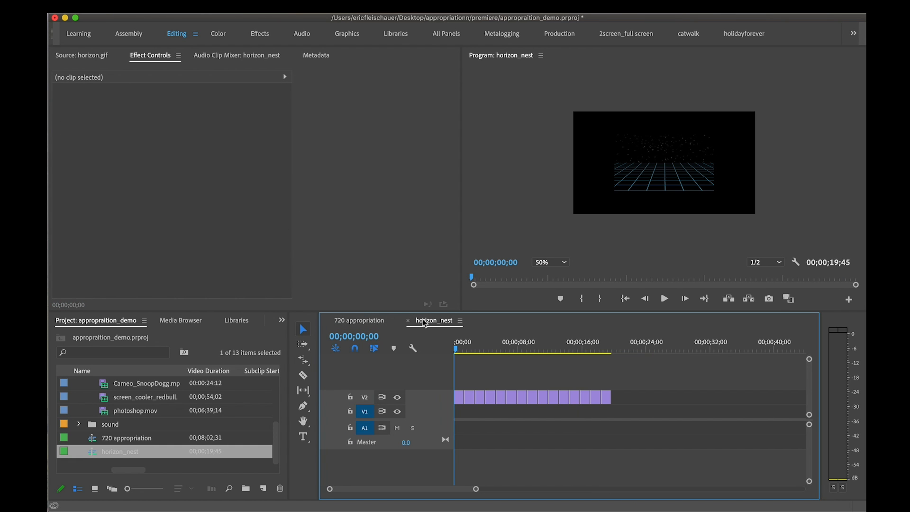
{"action": "left_click", "coordinate": [359, 320]}
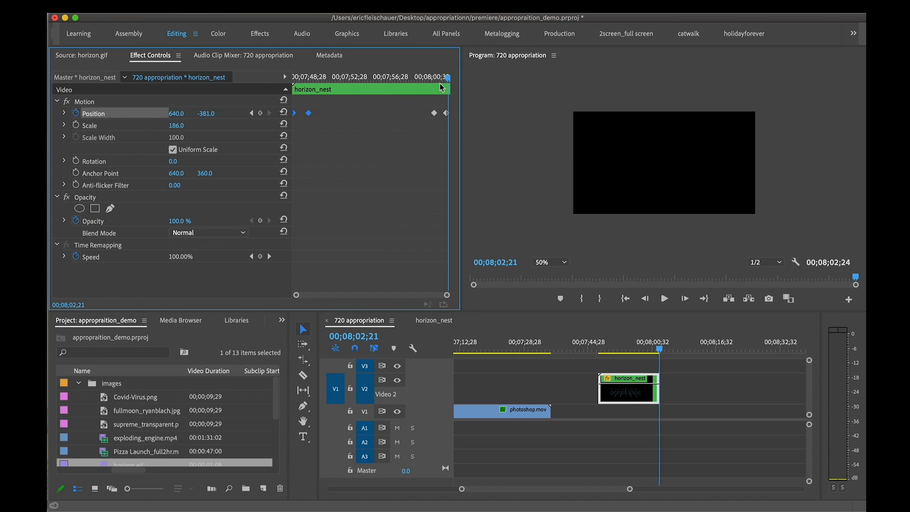
Preview Covid-Virus.png and place it on track V3 above the start of the horizon_nest clip
{"action": "left_click", "coordinate": [400, 84]}
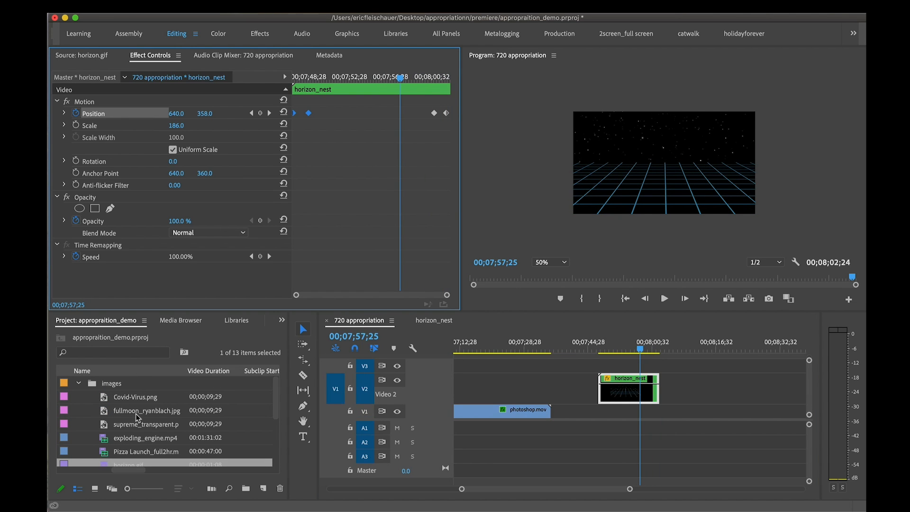
{"action": "double_click", "coordinate": [105, 399]}
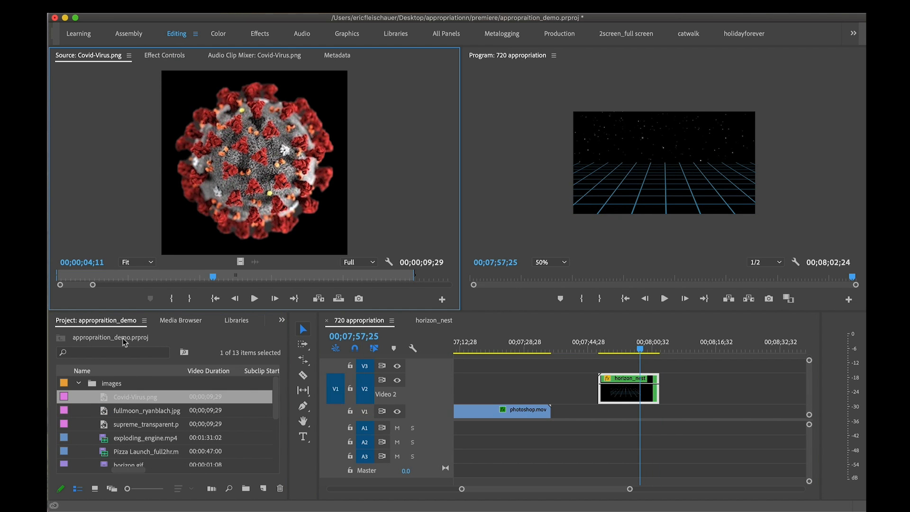
{"action": "left_click", "coordinate": [152, 398]}
{"action": "left_click", "coordinate": [165, 400]}
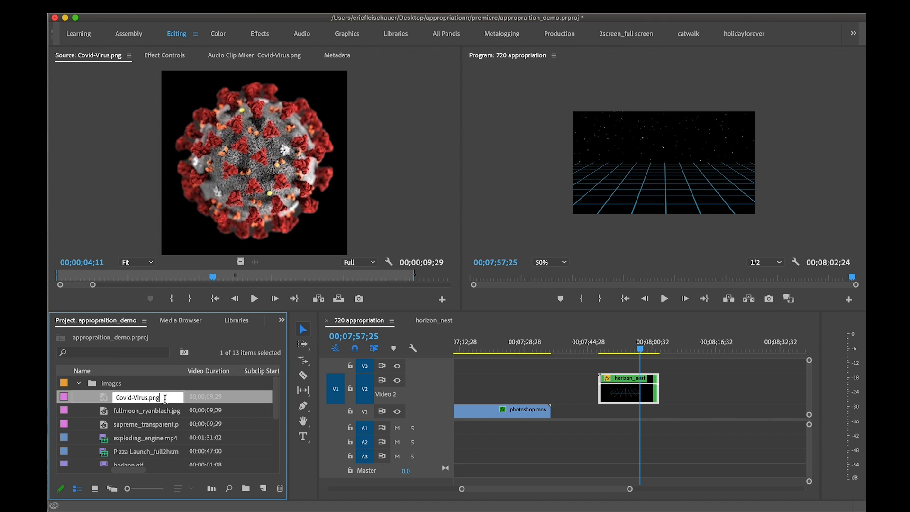
{"action": "left_click", "coordinate": [109, 412]}
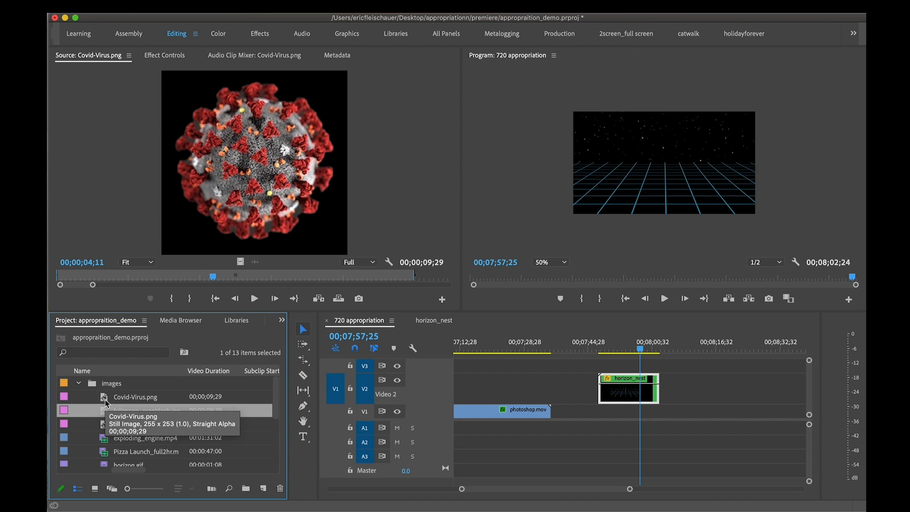
{"action": "left_click", "coordinate": [105, 401]}
{"action": "left_click_drag", "start_coordinate": [105, 402], "coordinate": [598, 361]}
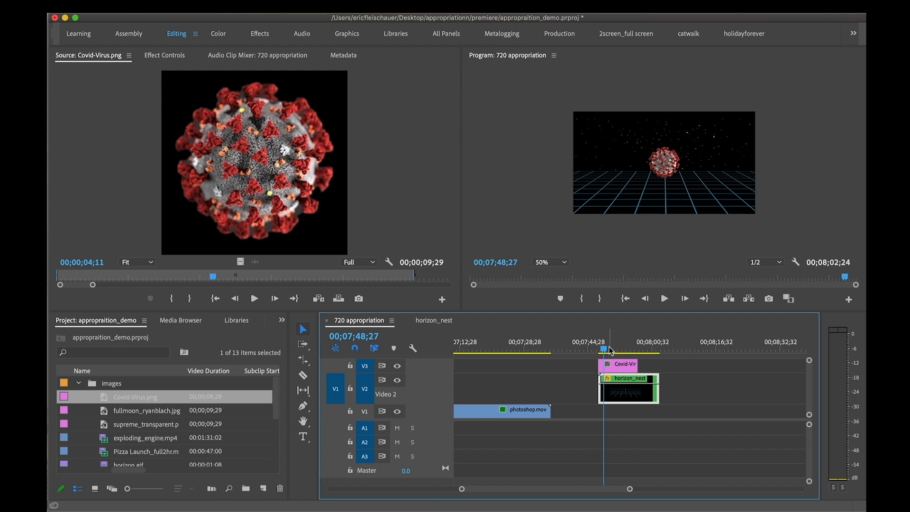
Move the Covid-Virus.png and horizon_nest clips down to V2 and V1, and set the program view to Fit
{"action": "left_click_drag", "start_coordinate": [629, 402], "coordinate": [630, 416]}
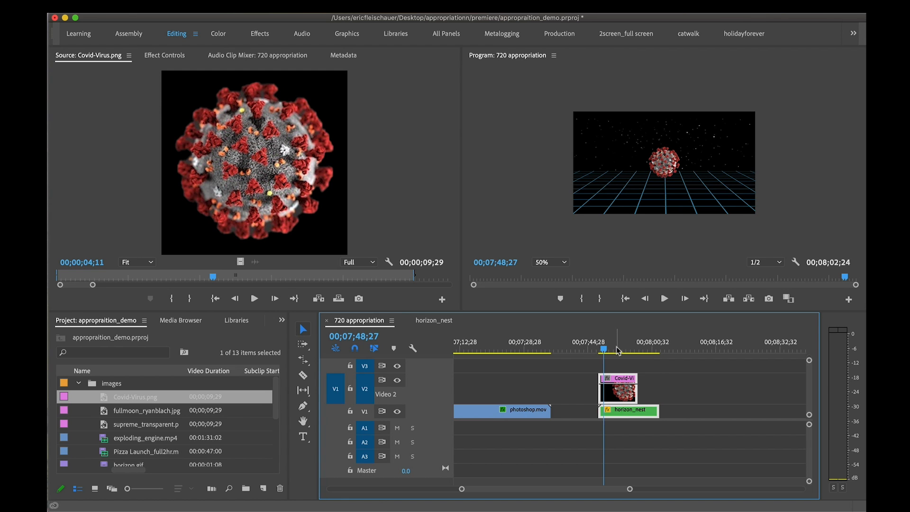
{"action": "mouse_move", "coordinate": [612, 348]}
{"action": "left_mouse_down"}
{"action": "mouse_move", "coordinate": [624, 349]}
{"action": "mouse_move", "coordinate": [599, 349]}
{"action": "mouse_move", "coordinate": [607, 349]}
{"action": "left_mouse_up"}
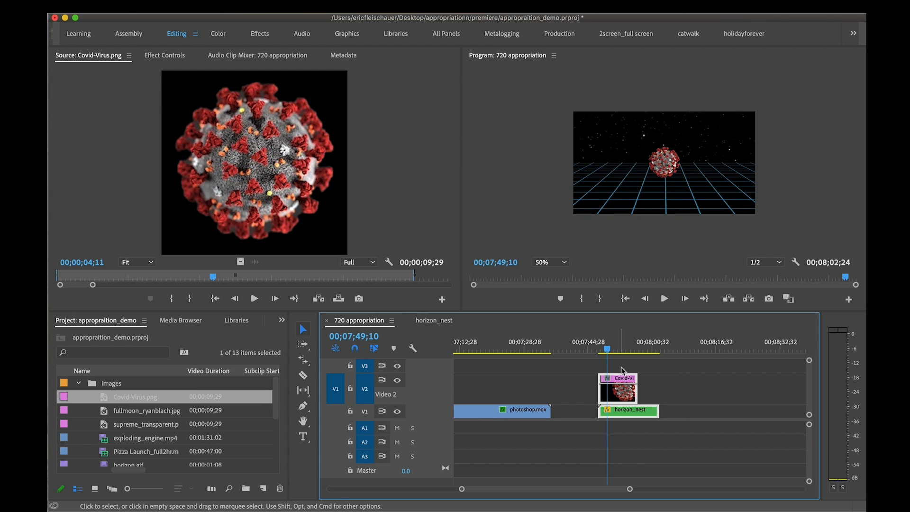
{"action": "left_click", "coordinate": [557, 260]}
{"action": "left_click", "coordinate": [547, 273]}
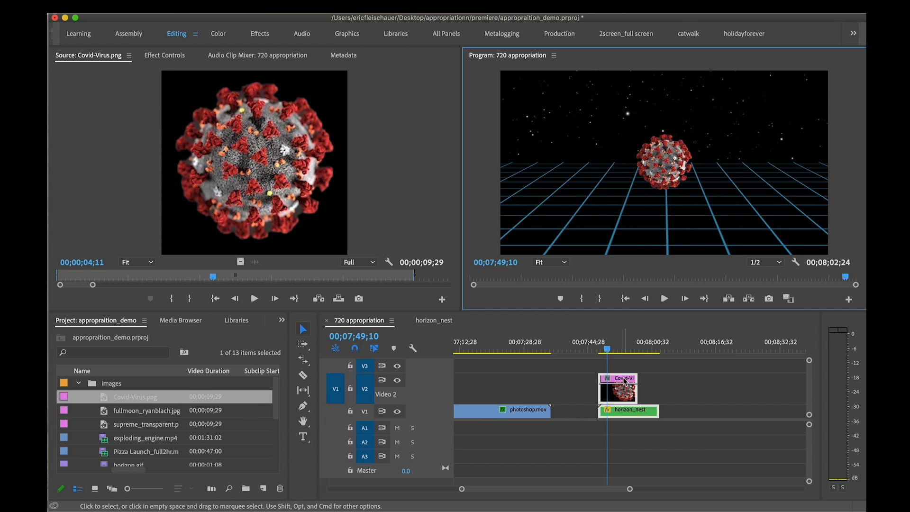
Try to move the Covid-Virus.png and horizon_nest clips earlier in the timeline, undo it and deselect them
{"action": "left_click", "coordinate": [619, 345]}
{"action": "left_click_drag", "start_coordinate": [629, 396], "coordinate": [557, 396]}
{"action": "key", "text": "super+z"}
{"action": "left_click", "coordinate": [679, 380]}
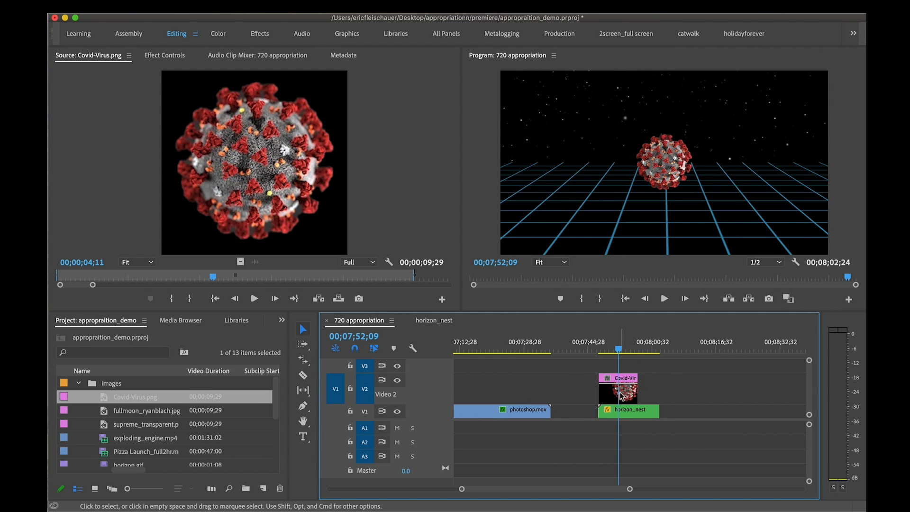
Try the Covid-Virus.png clip above the end of photoshop.mov and return it above the start of horizon_nest
{"action": "left_click_drag", "start_coordinate": [631, 393], "coordinate": [545, 392]}
{"action": "left_click", "coordinate": [527, 340]}
{"action": "mouse_move", "coordinate": [533, 337]}
{"action": "left_mouse_down"}
{"action": "mouse_move", "coordinate": [522, 341]}
{"action": "mouse_move", "coordinate": [531, 341]}
{"action": "left_mouse_up"}
{"action": "left_click_drag", "start_coordinate": [532, 396], "coordinate": [612, 382]}
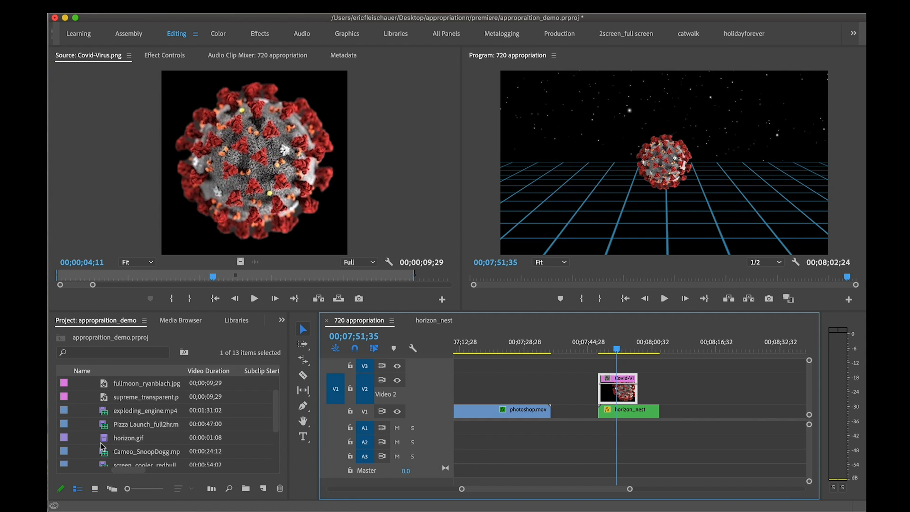
Place supreme_transparent.png on V3 above the Covid-Virus.png clip and scale it to frame size
{"action": "scroll", "coordinate": [102, 446], "scroll_direction": "down", "scroll_amount": 2}
{"action": "scroll", "coordinate": [102, 445], "scroll_direction": "up", "scroll_amount": 4}
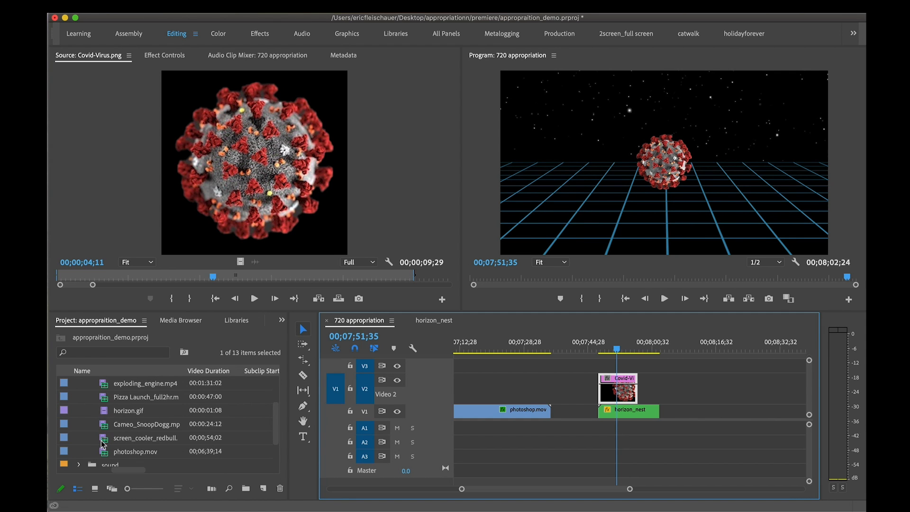
{"action": "left_click", "coordinate": [104, 426]}
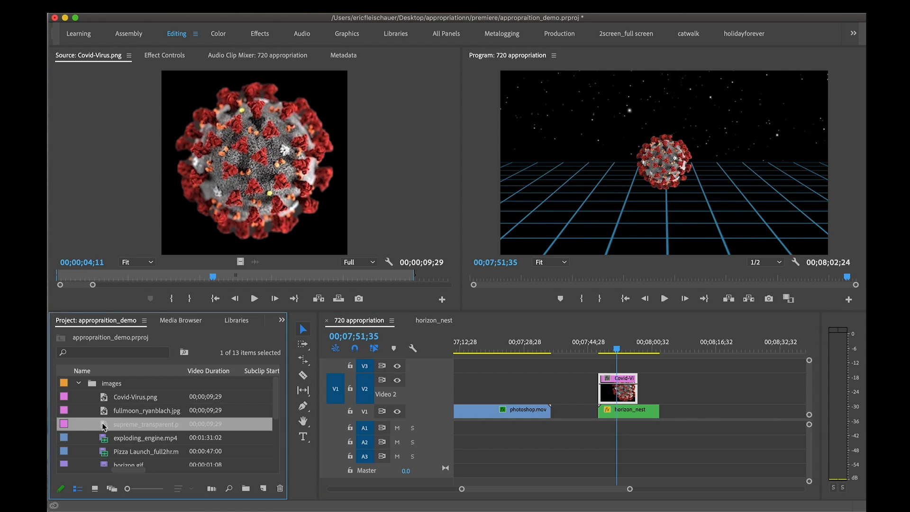
{"action": "left_click_drag", "start_coordinate": [311, 365], "coordinate": [615, 350]}
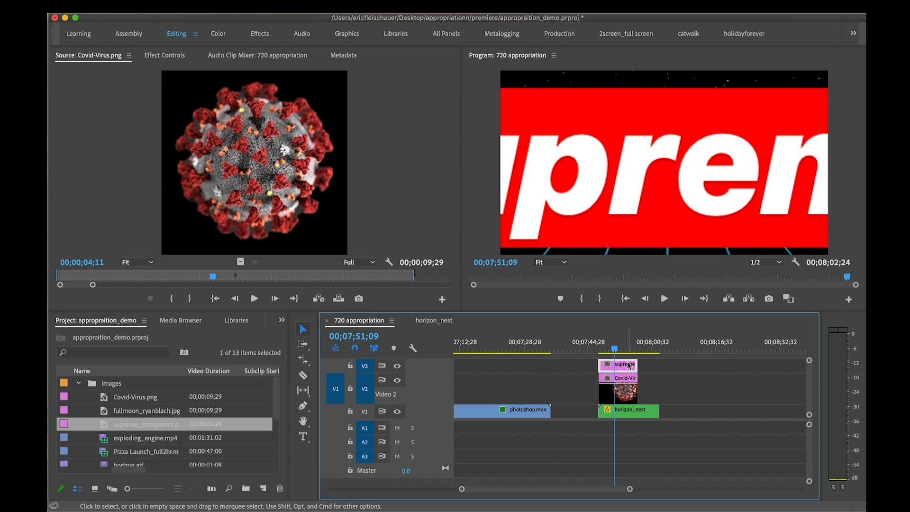
{"action": "right_click", "coordinate": [625, 369]}
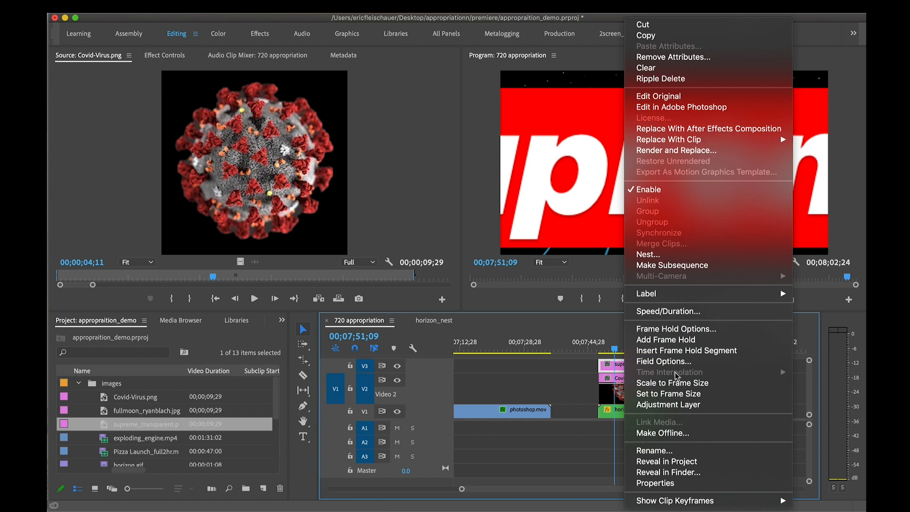
{"action": "left_click", "coordinate": [682, 382]}
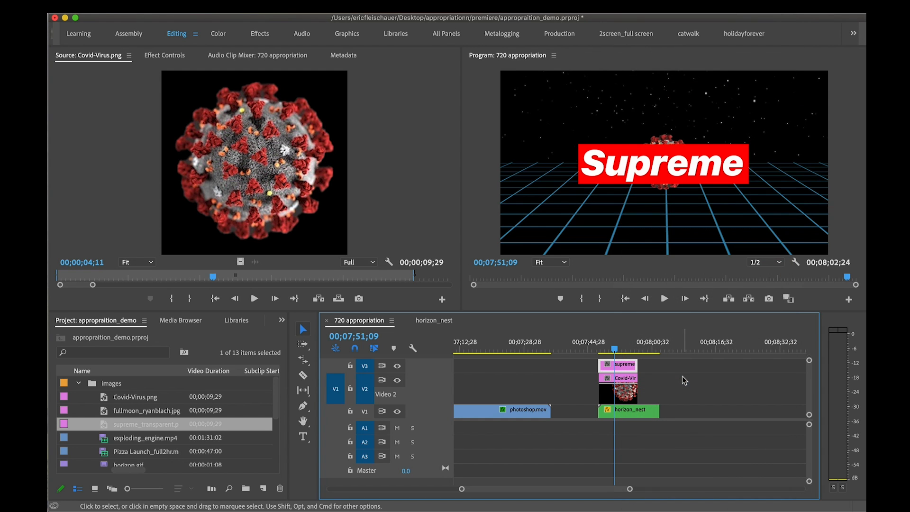
{"action": "left_click", "coordinate": [678, 177]}
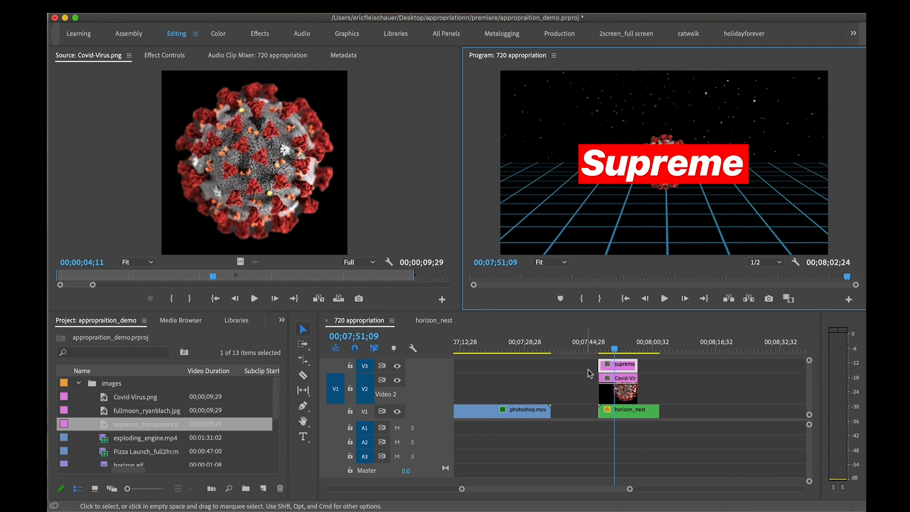
Reposition the Supreme logo in the upper right of the frame, at about 915.6, 291.1
{"action": "double_click", "coordinate": [625, 365]}
{"action": "left_click", "coordinate": [292, 55]}
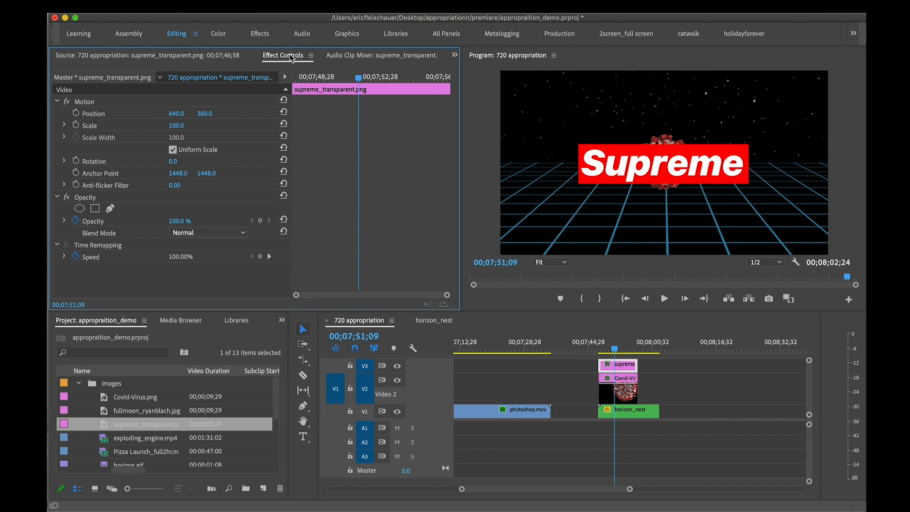
{"action": "left_click", "coordinate": [180, 104]}
{"action": "left_click_drag", "start_coordinate": [634, 195], "coordinate": [705, 177]}
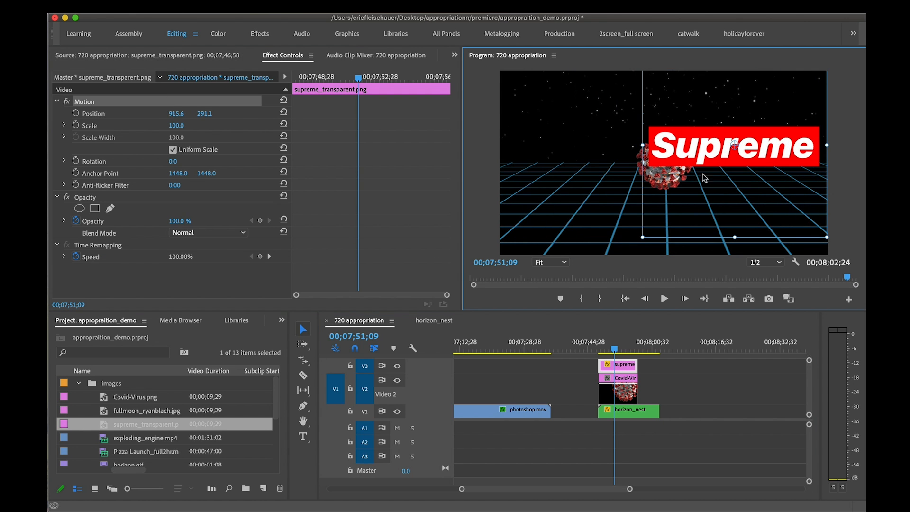
Reposition the Covid-Virus.png image in the lower left of the frame, at about 311.1, 417.8
{"action": "left_click", "coordinate": [624, 377]}
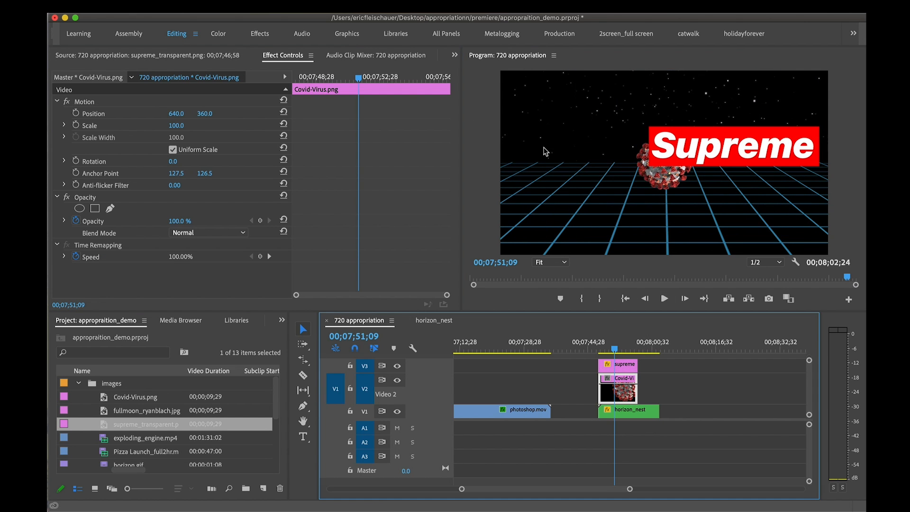
{"action": "left_click", "coordinate": [184, 106]}
{"action": "left_click_drag", "start_coordinate": [640, 186], "coordinate": [557, 194]}
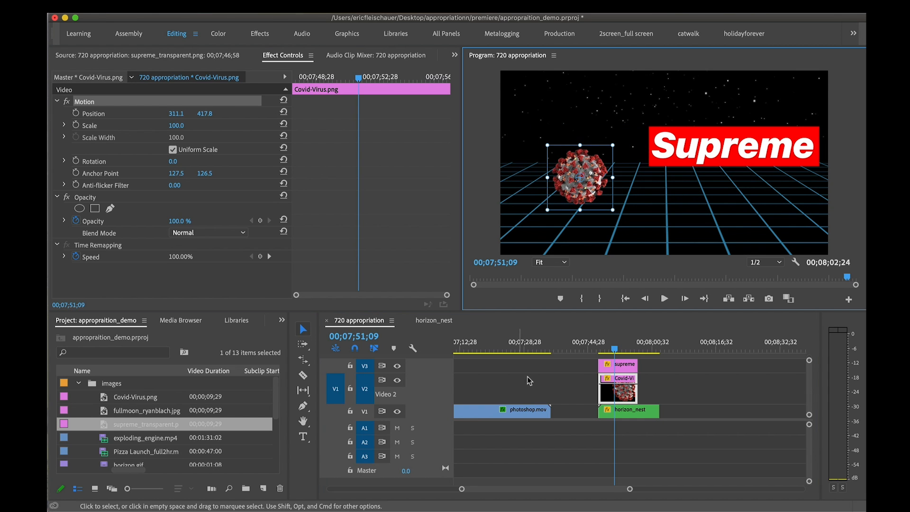
Keyframe the Covid-Virus.png rotation from 0.0 at the clip's start to 2x34.0° at its end
{"action": "left_click", "coordinate": [603, 349]}
{"action": "left_click_drag", "start_coordinate": [603, 349], "coordinate": [599, 350]}
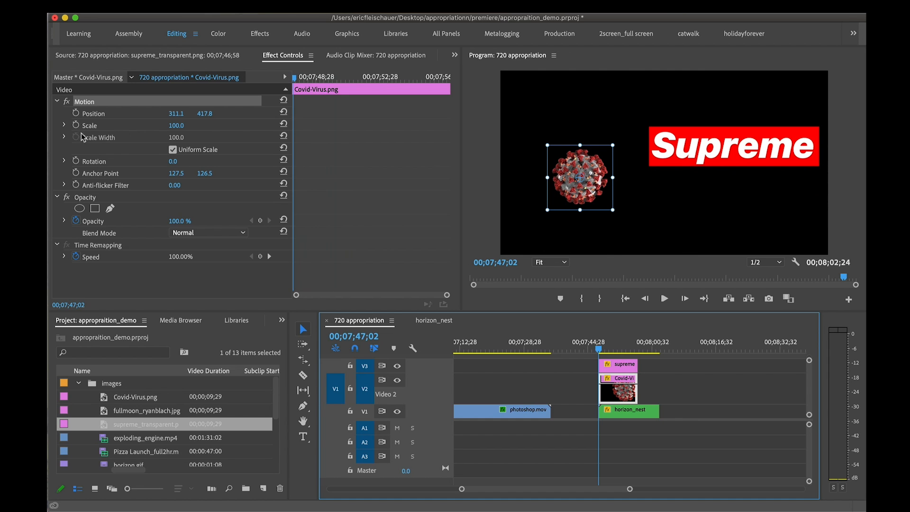
{"action": "left_click", "coordinate": [116, 161]}
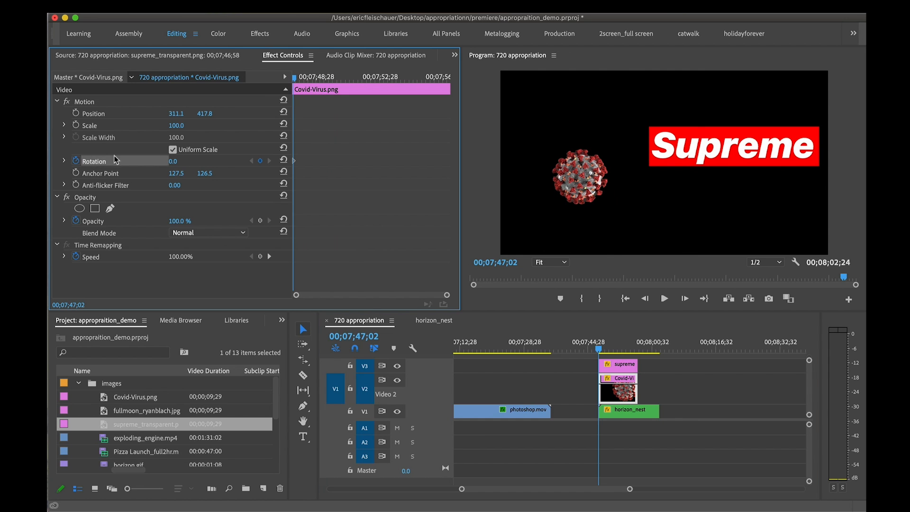
{"action": "key", "text": "Down"}
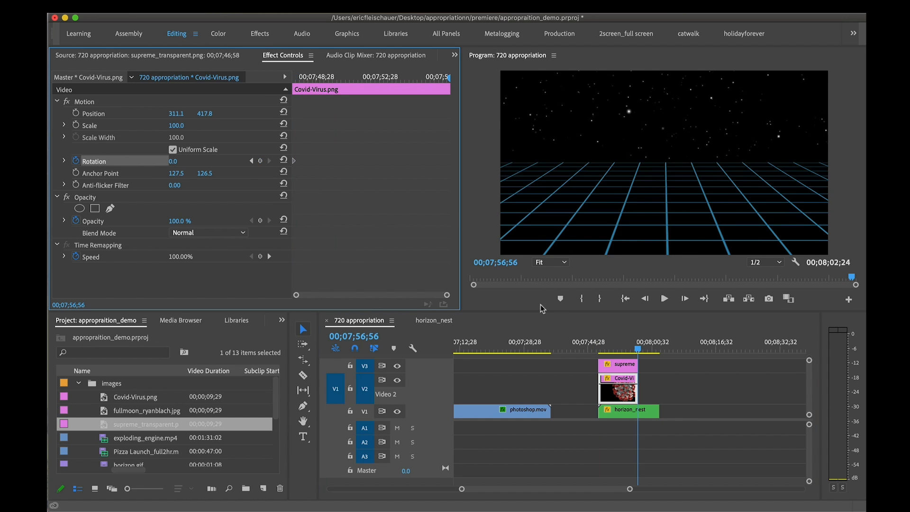
{"action": "left_click", "coordinate": [173, 161]}
{"action": "type", "text": "319"}
{"action": "key", "text": "Return"}
Preview the rotating virus by scrubbing through and playing part of the layered clips
{"action": "mouse_move", "coordinate": [604, 349]}
{"action": "left_mouse_down"}
{"action": "mouse_move", "coordinate": [642, 350]}
{"action": "mouse_move", "coordinate": [603, 349]}
{"action": "mouse_move", "coordinate": [621, 348]}
{"action": "left_mouse_up"}
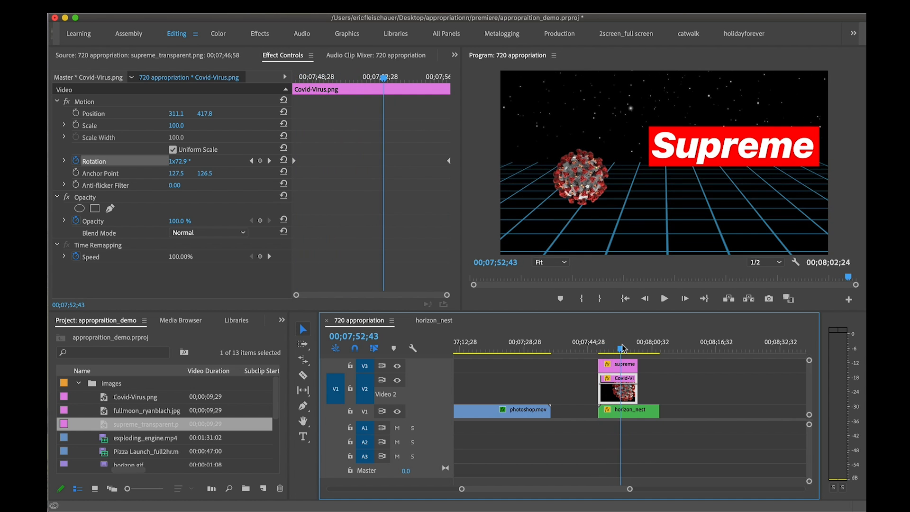
{"action": "key", "text": "space"}
{"action": "key", "text": "space"}
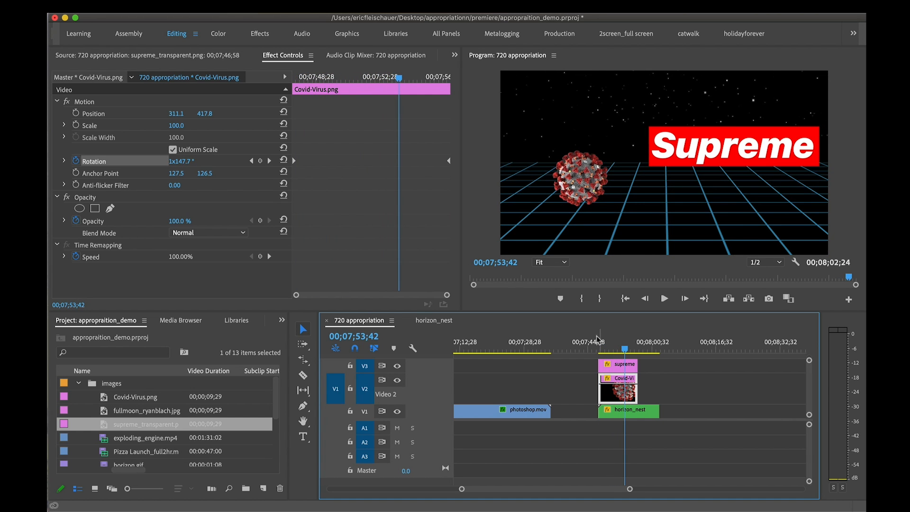
{"action": "left_click", "coordinate": [696, 156]}
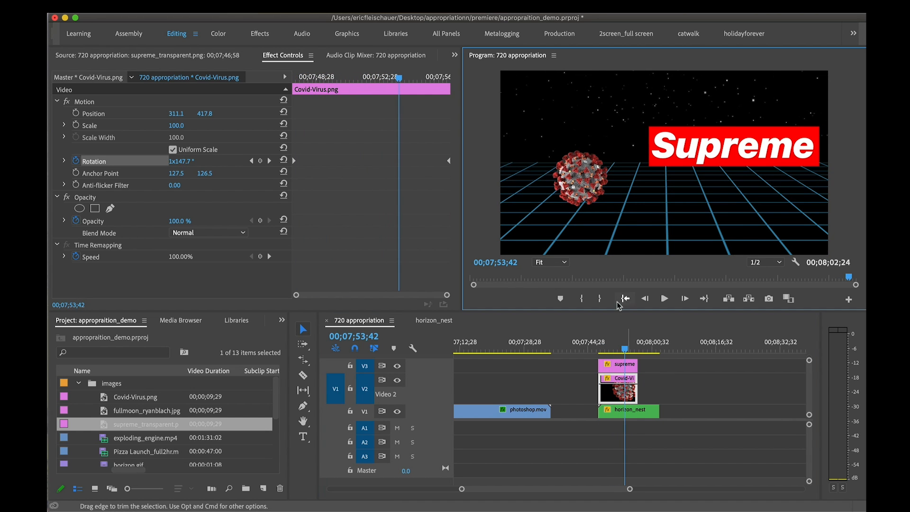
{"action": "left_click_drag", "start_coordinate": [624, 342], "coordinate": [601, 343]}
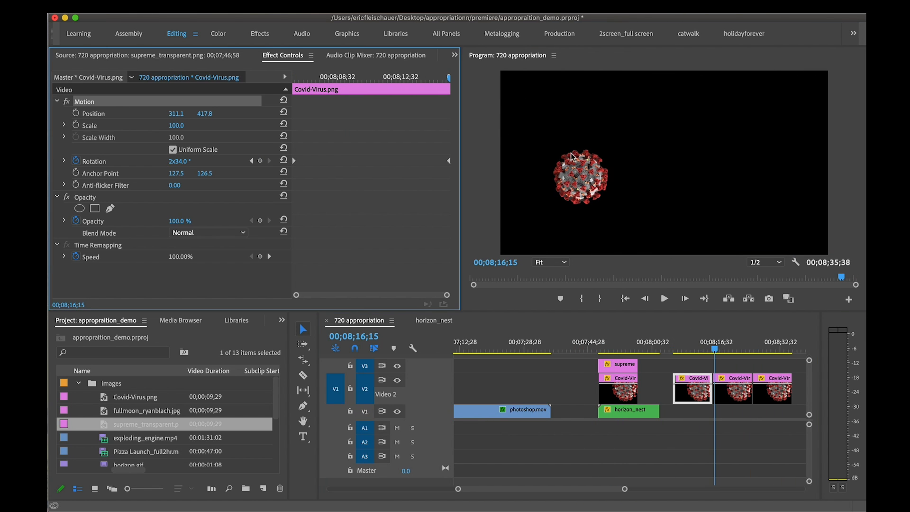
Add three consecutive copies of the Covid-Virus.png clip on V2 after horizon_nest and move the first copy's virus to the frame's upper right
{"action": "left_click", "coordinate": [573, 162]}
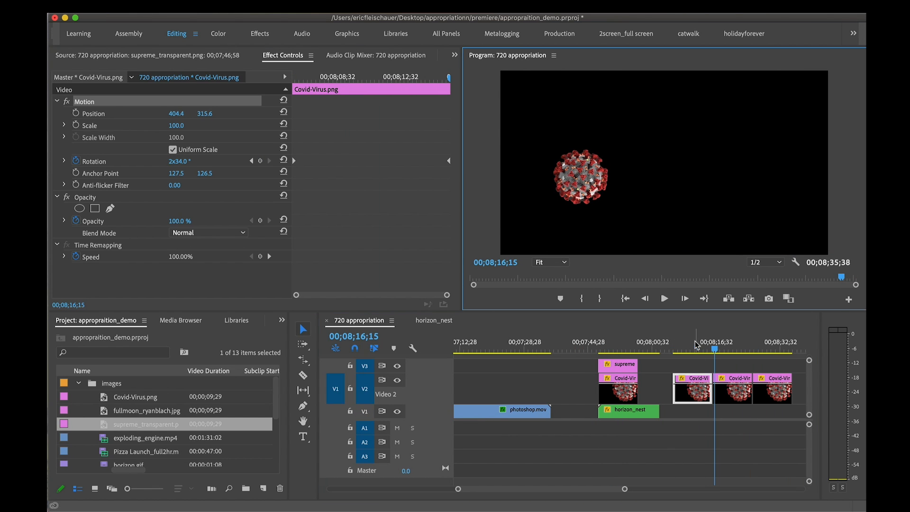
{"action": "left_click", "coordinate": [695, 343]}
{"action": "left_click_drag", "start_coordinate": [580, 176], "coordinate": [745, 131]}
Scale the second Covid-Virus.png copy to 71.0 and move it to the frame's lower right, at about 1066.7, 528.9
{"action": "left_click", "coordinate": [729, 344]}
{"action": "left_click", "coordinate": [732, 388]}
{"action": "left_click", "coordinate": [84, 101]}
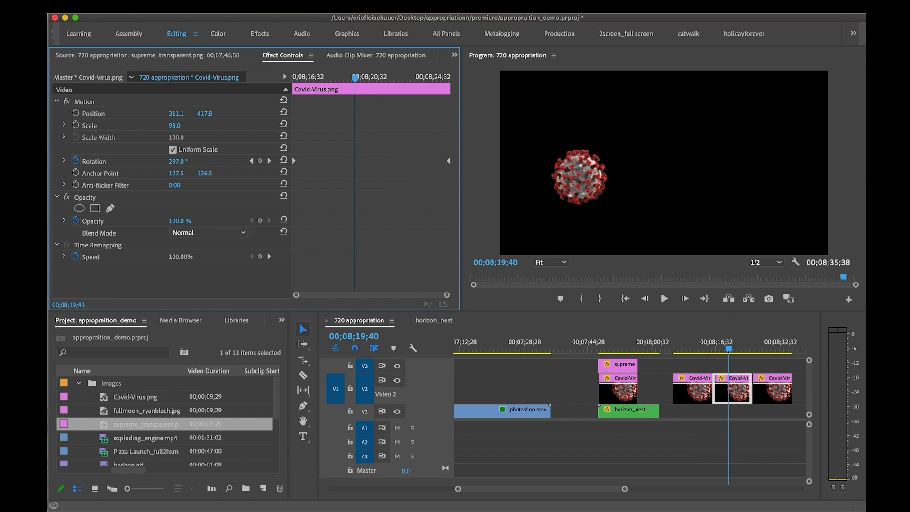
Scale the third Covid-Virus.png copy to 81.0 and move it to the frame's upper left, at about 168.9, 133.3
{"action": "left_click", "coordinate": [781, 391]}
{"action": "left_click", "coordinate": [162, 101]}
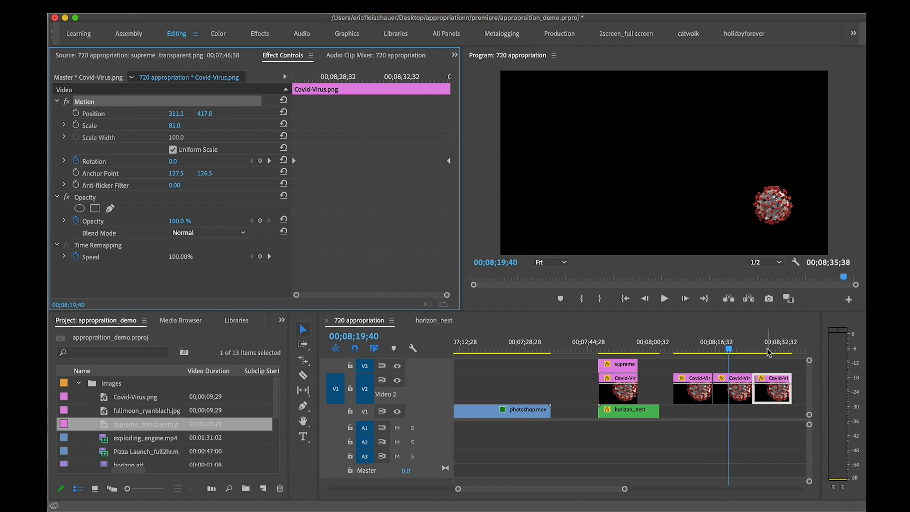
{"action": "left_click_drag", "start_coordinate": [769, 351], "coordinate": [765, 388]}
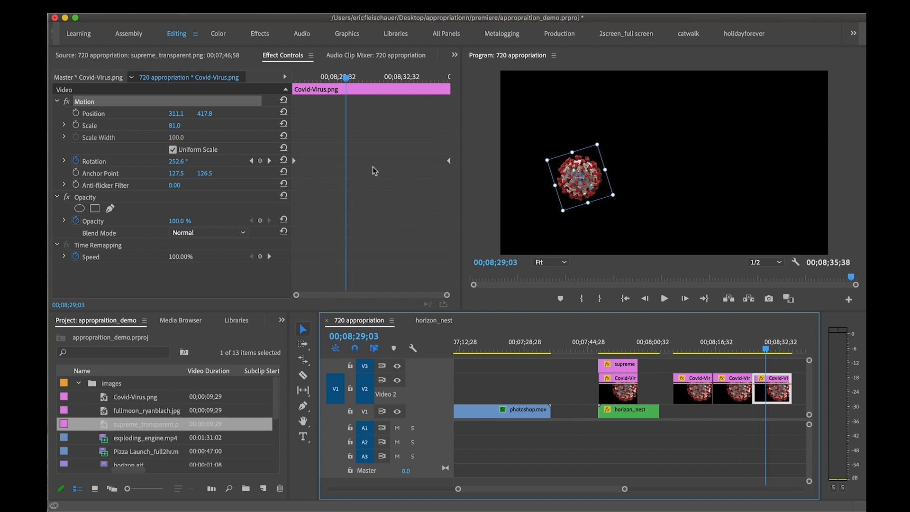
{"action": "left_click", "coordinate": [142, 112]}
{"action": "left_click", "coordinate": [136, 99]}
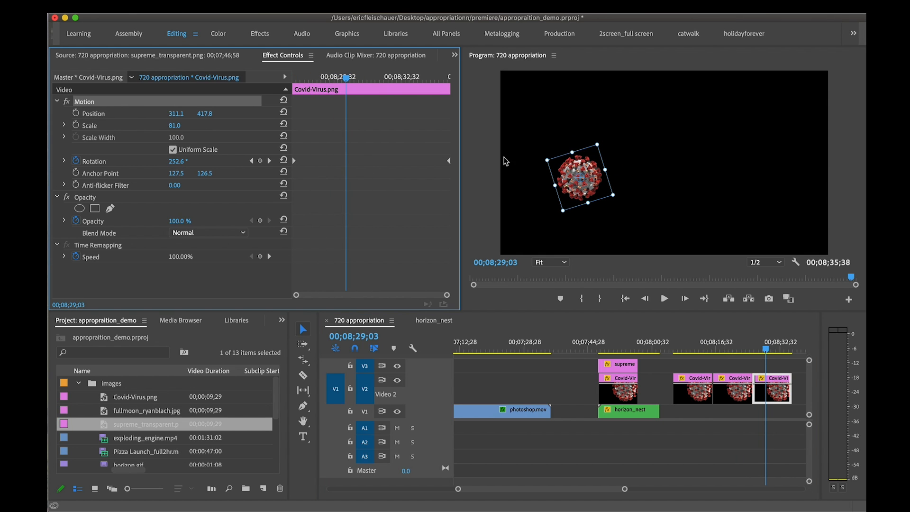
{"action": "left_click_drag", "start_coordinate": [578, 165], "coordinate": [542, 92]}
Stack the three Covid-Virus.png copies on V1, V2 and V3 so that they play at the same time
{"action": "left_click", "coordinate": [773, 346]}
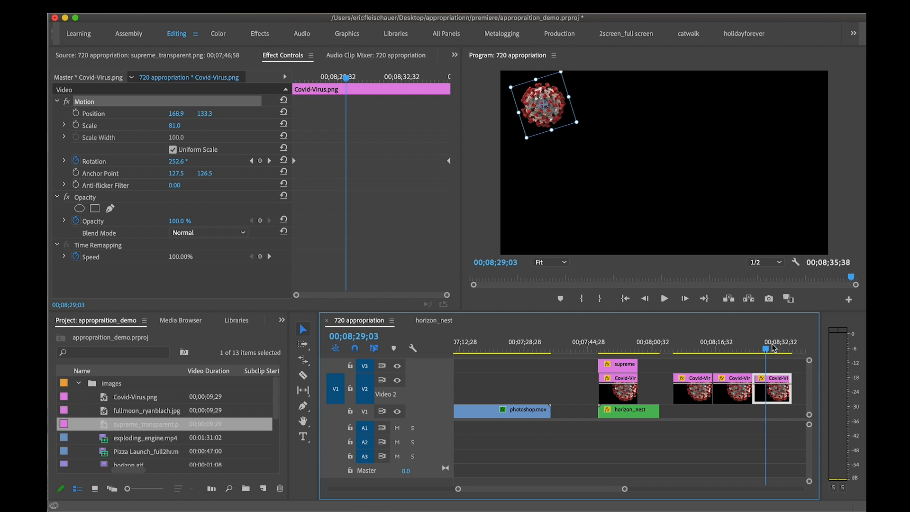
{"action": "left_click_drag", "start_coordinate": [773, 348], "coordinate": [703, 346]}
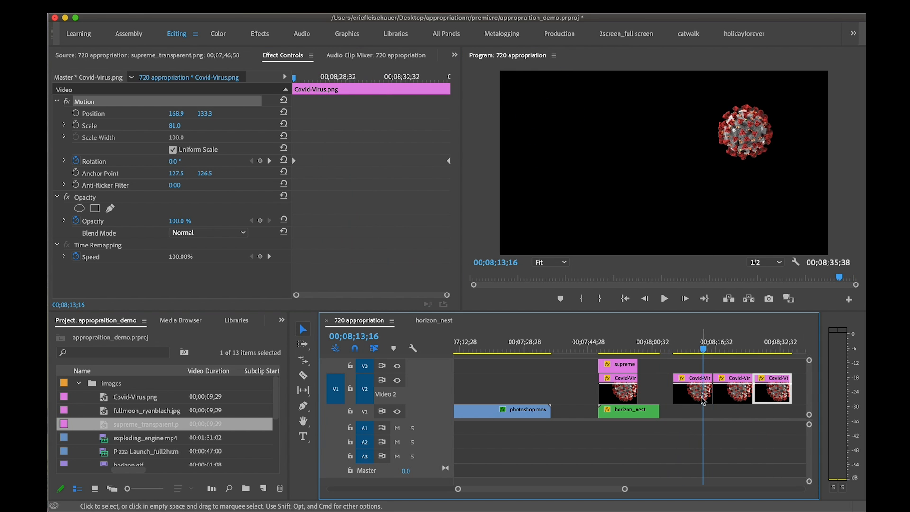
{"action": "left_click_drag", "start_coordinate": [703, 401], "coordinate": [704, 412]}
{"action": "left_click_drag", "start_coordinate": [732, 396], "coordinate": [694, 394]}
{"action": "left_click_drag", "start_coordinate": [769, 394], "coordinate": [691, 367]}
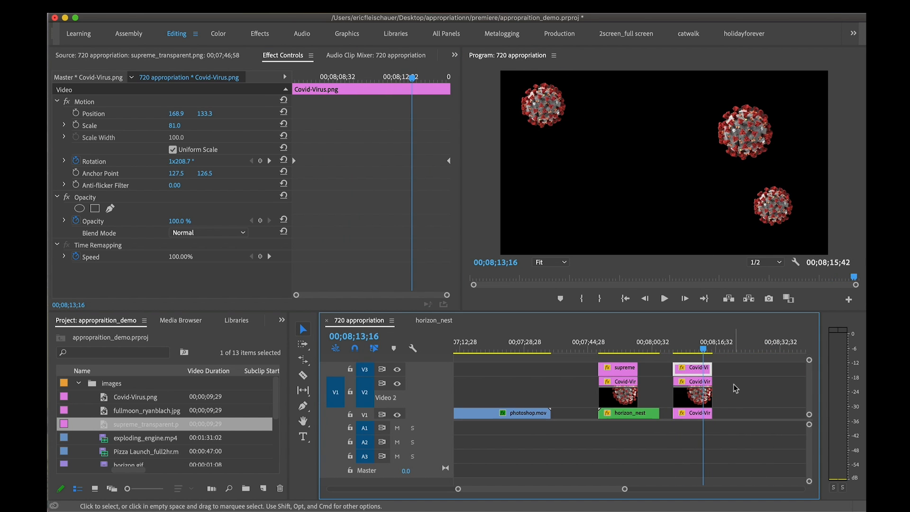
Enlarge the video track area and move the three stacked copies together onto the tracks above the supreme_transparent.png clip
{"action": "left_click_drag", "start_coordinate": [443, 420], "coordinate": [443, 443]}
{"action": "left_click_drag", "start_coordinate": [736, 433], "coordinate": [690, 379]}
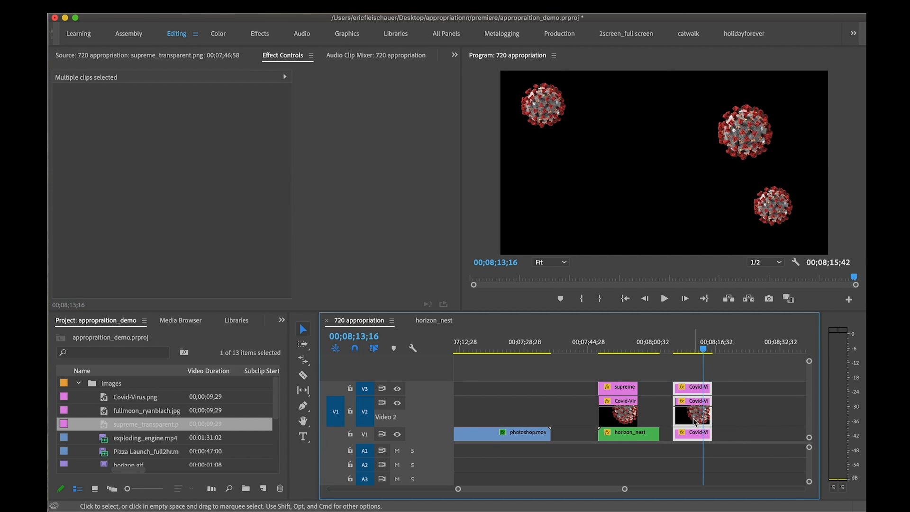
{"action": "left_click_drag", "start_coordinate": [695, 421], "coordinate": [622, 393]}
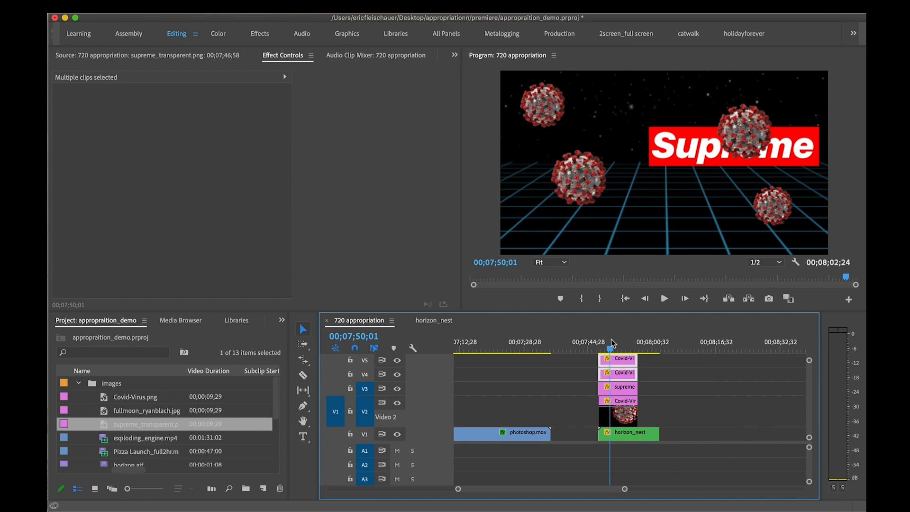
Move the Supreme logo to the top centre of the frame, at about 626.7, 73.3
{"action": "left_click", "coordinate": [625, 398]}
{"action": "left_click_drag", "start_coordinate": [706, 176], "coordinate": [632, 118]}
{"action": "left_click_drag", "start_coordinate": [623, 341], "coordinate": [608, 342]}
Lower the upper-left virus slightly and move the lower-left virus toward the bottom centre of the frame
{"action": "left_click", "coordinate": [615, 366]}
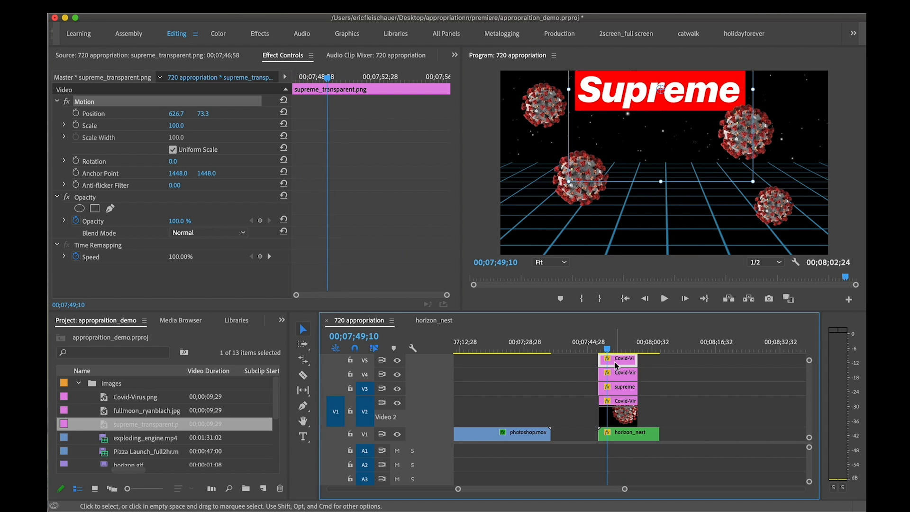
{"action": "left_click_drag", "start_coordinate": [587, 204], "coordinate": [577, 230]}
{"action": "left_click", "coordinate": [542, 114]}
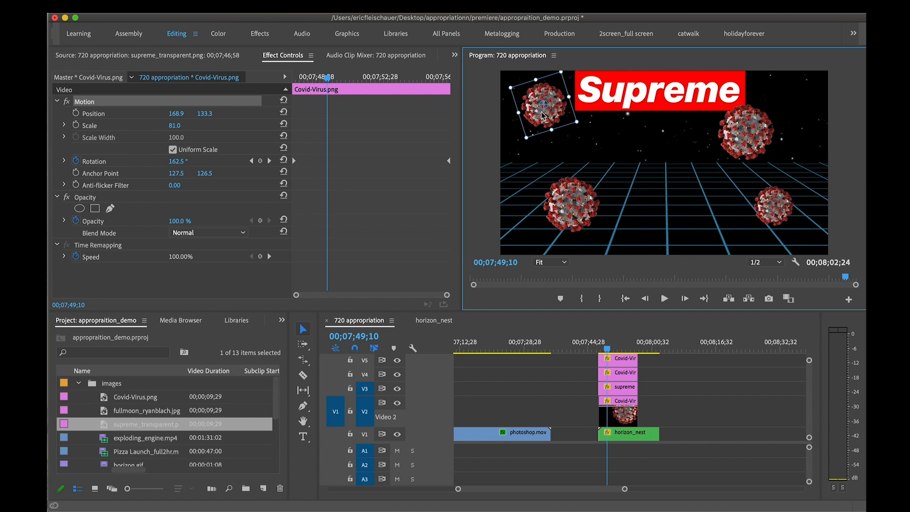
{"action": "left_click_drag", "start_coordinate": [538, 124], "coordinate": [527, 141]}
{"action": "left_click_drag", "start_coordinate": [556, 189], "coordinate": [597, 199]}
Move the small lower-right virus to the frame's centre and the large upper-right virus to about 1077.8, 404.4
{"action": "left_click", "coordinate": [766, 209]}
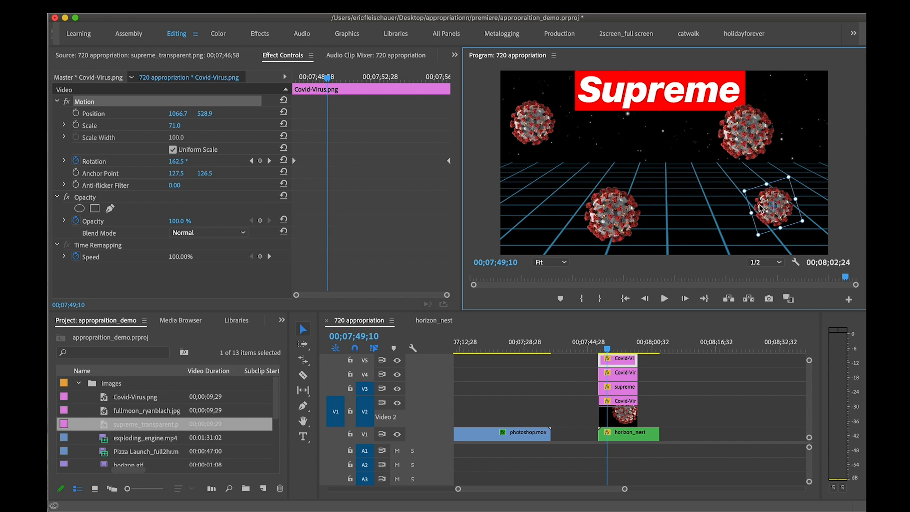
{"action": "left_click_drag", "start_coordinate": [759, 208], "coordinate": [697, 191]}
{"action": "left_click", "coordinate": [749, 144]}
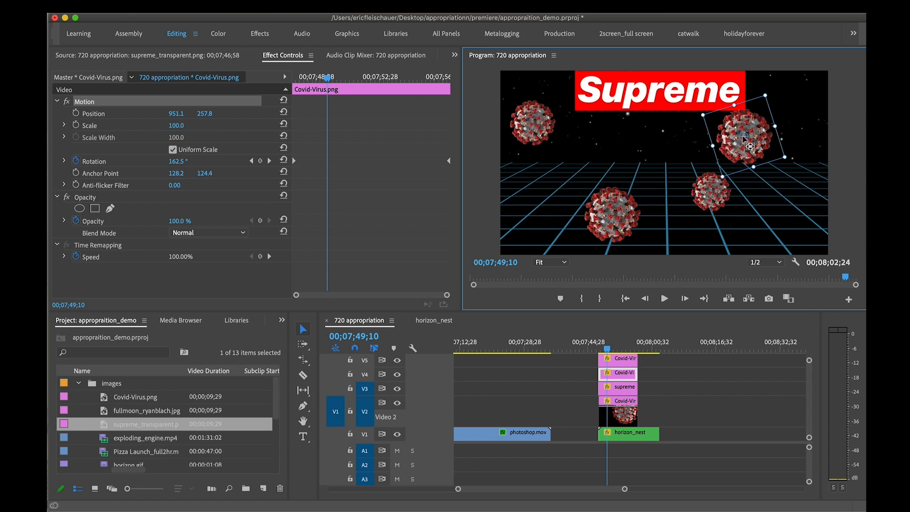
{"action": "mouse_move", "coordinate": [744, 140]}
{"action": "left_mouse_down"}
{"action": "mouse_move", "coordinate": [775, 154]}
{"action": "mouse_move", "coordinate": [756, 146]}
{"action": "left_mouse_up"}
{"action": "left_click_drag", "start_coordinate": [727, 194], "coordinate": [682, 154]}
{"action": "left_click_drag", "start_coordinate": [772, 152], "coordinate": [773, 185]}
Play part of the multi-virus composition and delete the Covid-Virus.png clip on V4
{"action": "mouse_move", "coordinate": [609, 348]}
{"action": "left_mouse_down"}
{"action": "mouse_move", "coordinate": [632, 349]}
{"action": "mouse_move", "coordinate": [623, 347]}
{"action": "left_mouse_up"}
{"action": "key", "text": "space"}
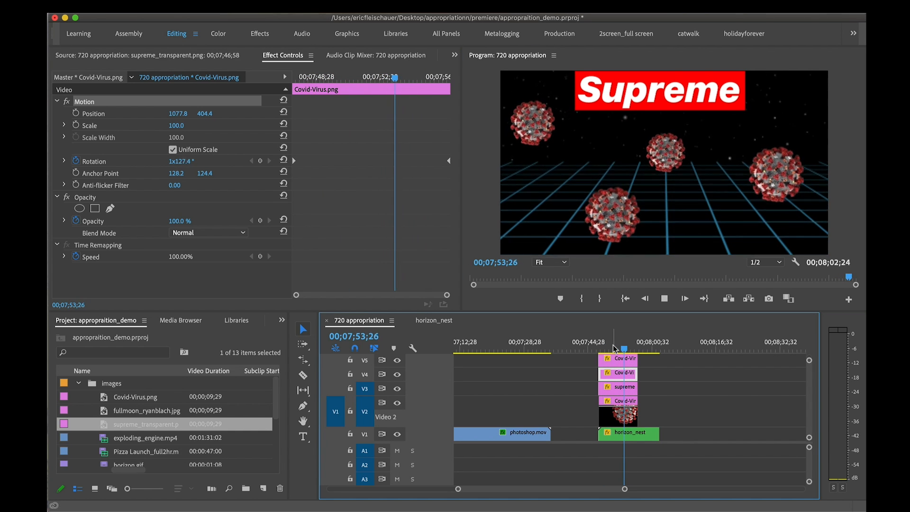
{"action": "key", "text": "space"}
{"action": "key", "text": "Delete"}
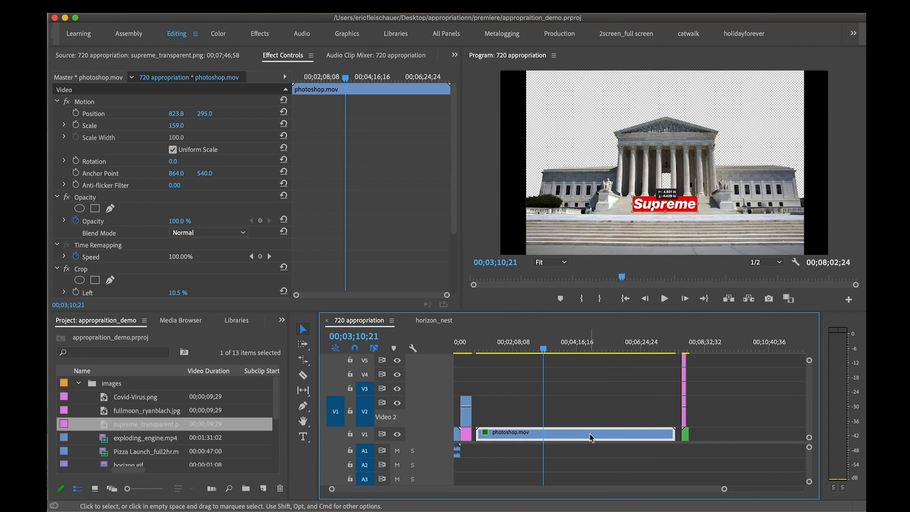
Set the playback speed of the photoshop.mov clip on V1 to 1000%
{"action": "right_click", "coordinate": [590, 434]}
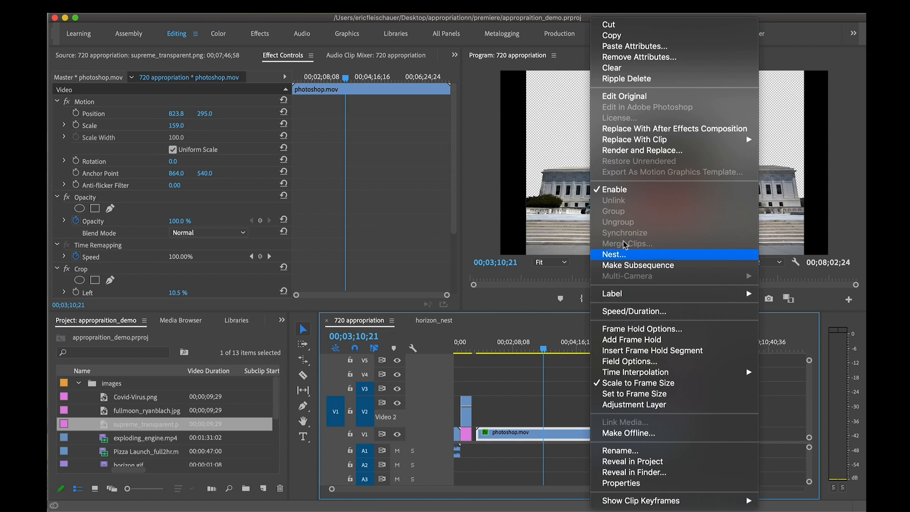
{"action": "left_click", "coordinate": [620, 311]}
{"action": "type", "text": "1000.0"}
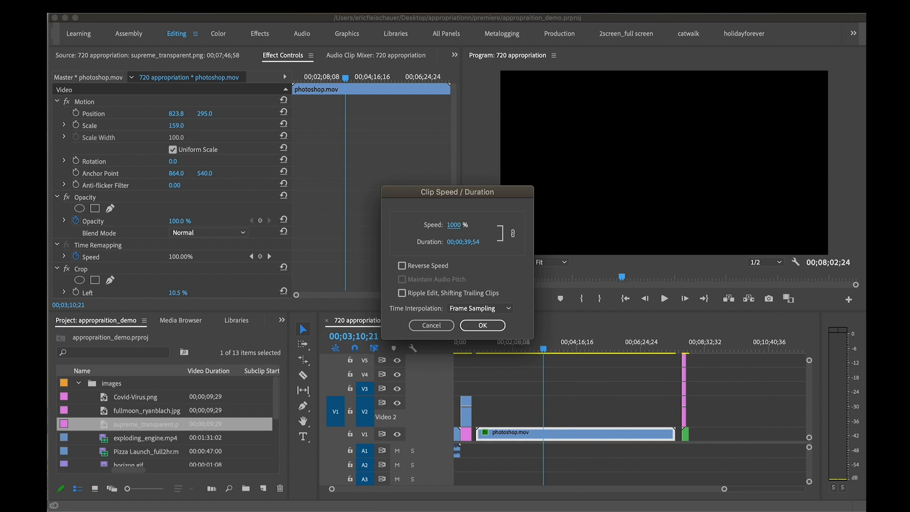
{"action": "key", "text": "Return"}
Play the beginning of the sped-up photoshop.mov clip and save the project
{"action": "left_click", "coordinate": [477, 349]}
{"action": "key", "text": "space"}
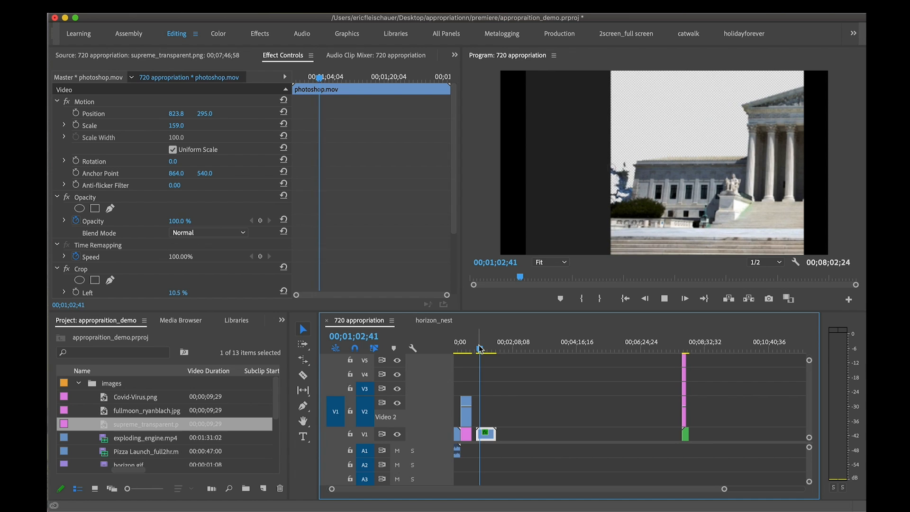
{"action": "key", "text": "space"}
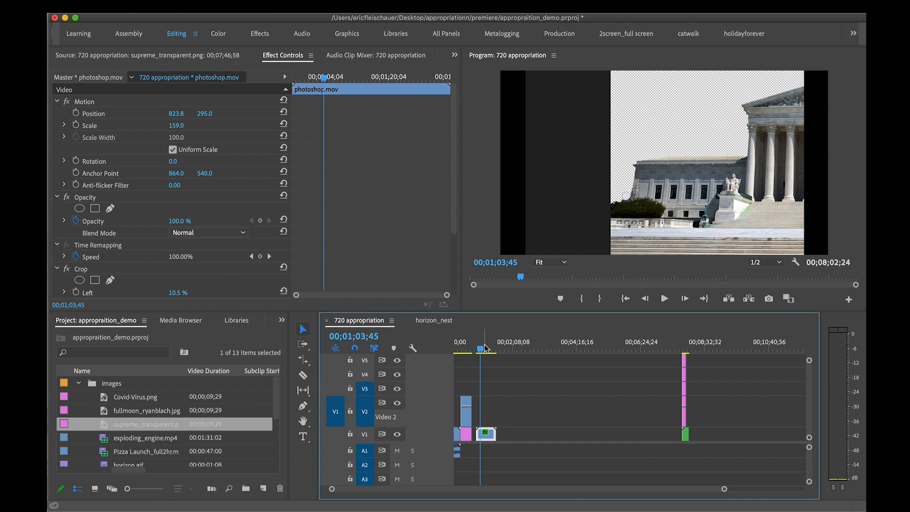
{"action": "key", "text": "super+s"}
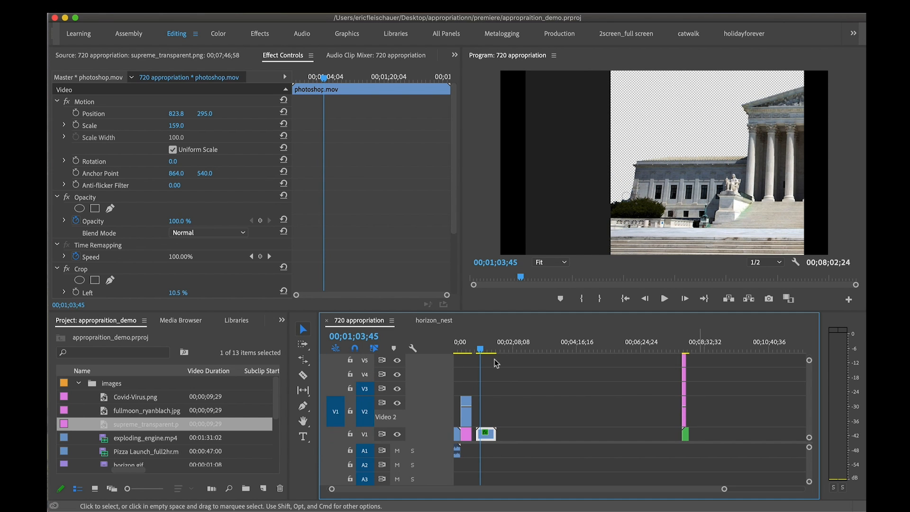
Play and scrub through the middle of photoshop.mov to review the Supreme logo being scaled and distorted on the court steps
{"action": "left_click_drag", "start_coordinate": [480, 349], "coordinate": [484, 350]}
{"action": "key", "text": "space"}
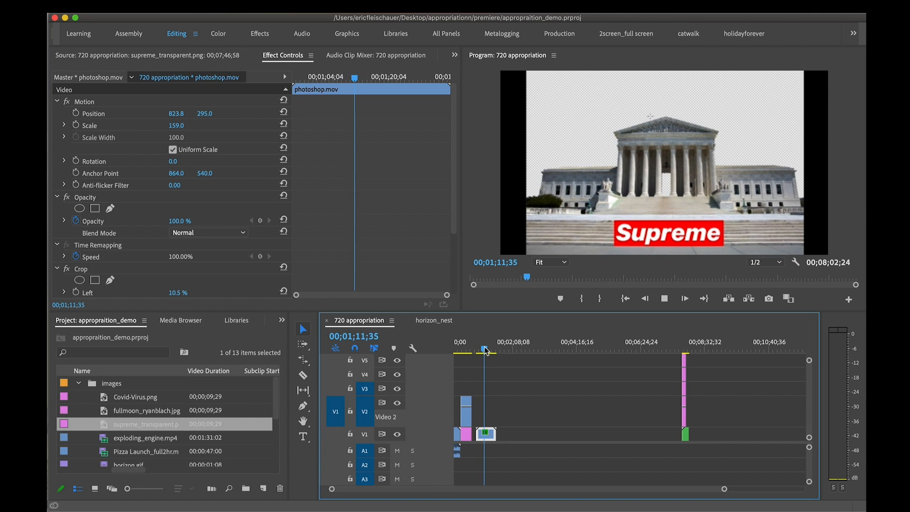
{"action": "key", "text": "space"}
{"action": "key", "text": "space"}
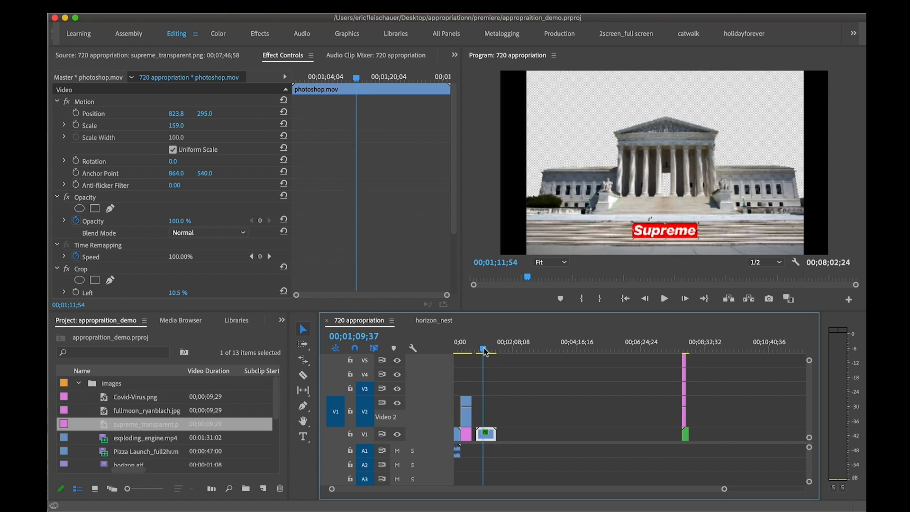
{"action": "key", "text": "space"}
{"action": "left_click_drag", "start_coordinate": [487, 350], "coordinate": [487, 349]}
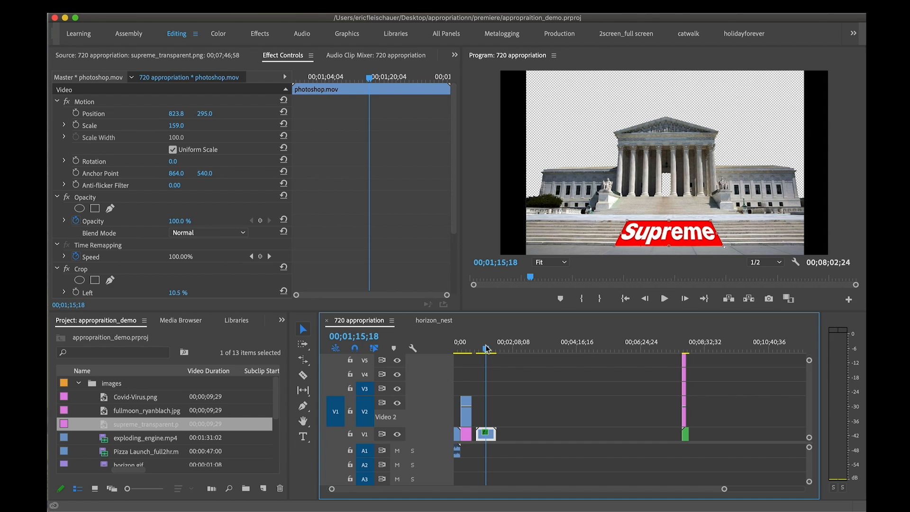
Switch to Finder and move supreme_court.psd from the desktop into the images folder inside appropriationn
{"action": "key", "text": "super+Tab"}
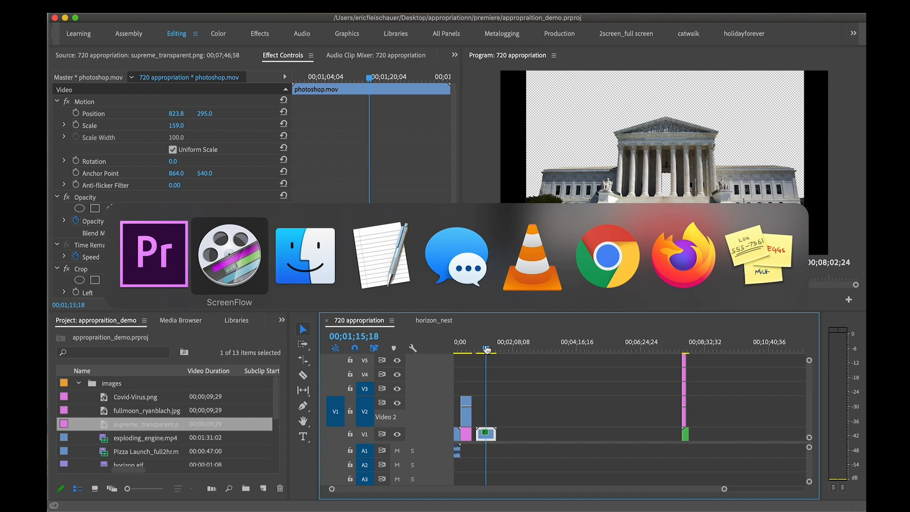
{"action": "key", "text": "super+Tab"}
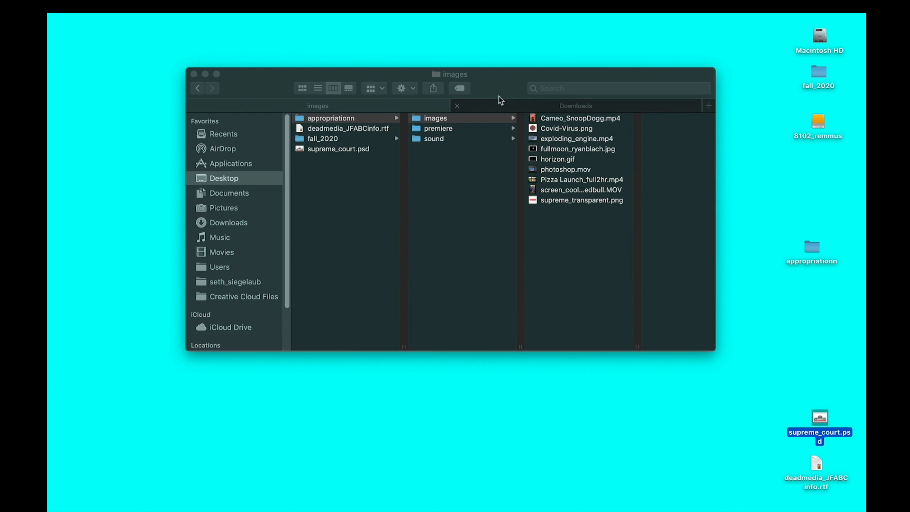
{"action": "left_click_drag", "start_coordinate": [500, 93], "coordinate": [494, 68]}
{"action": "left_click", "coordinate": [799, 378]}
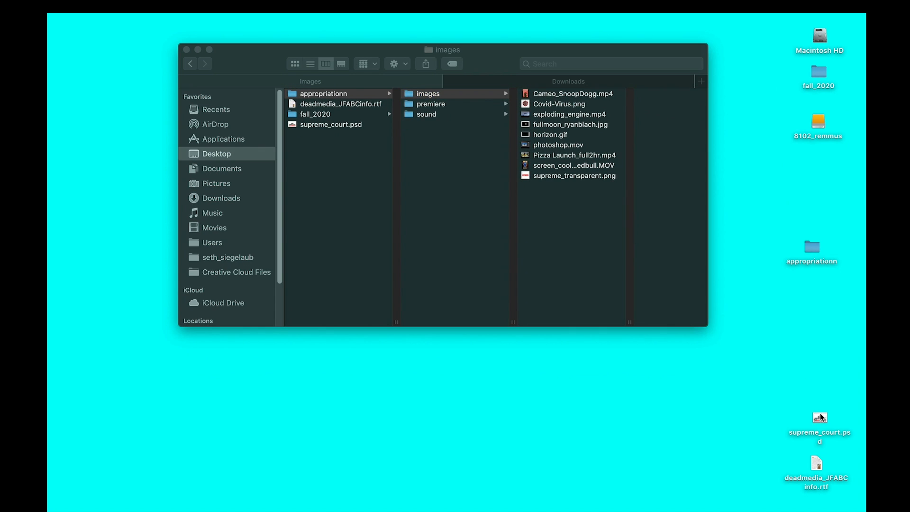
{"action": "left_click", "coordinate": [820, 418]}
{"action": "left_click_drag", "start_coordinate": [820, 417], "coordinate": [648, 420]}
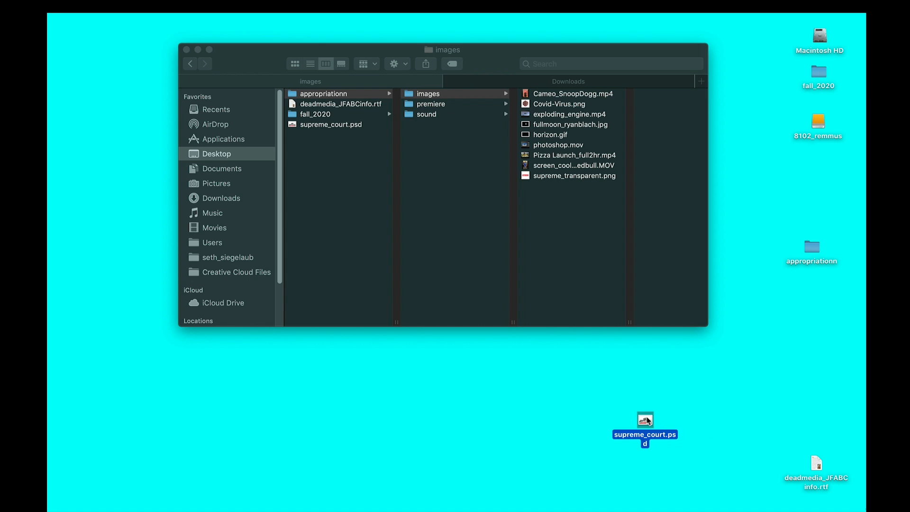
{"action": "left_click_drag", "start_coordinate": [646, 419], "coordinate": [590, 263]}
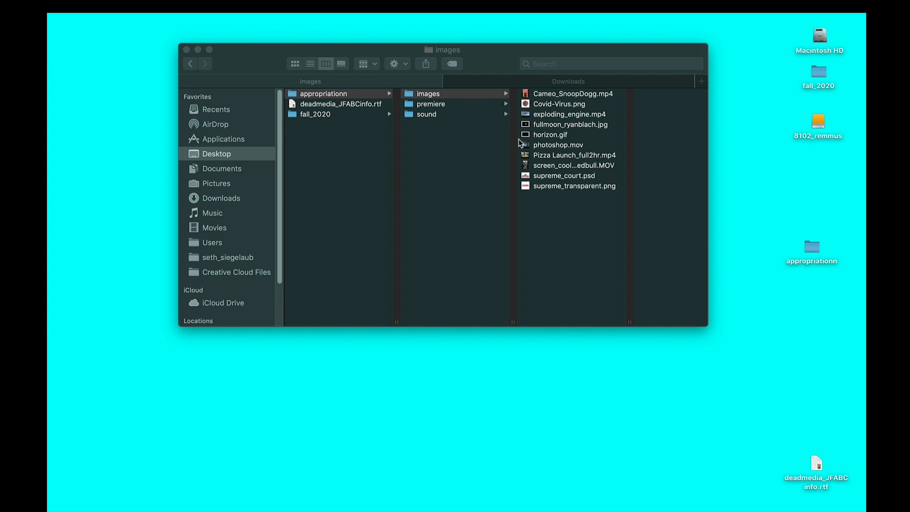
Return to Premiere Pro and start importing supreme_court.psd from the images folder
{"action": "key", "text": "super+Tab"}
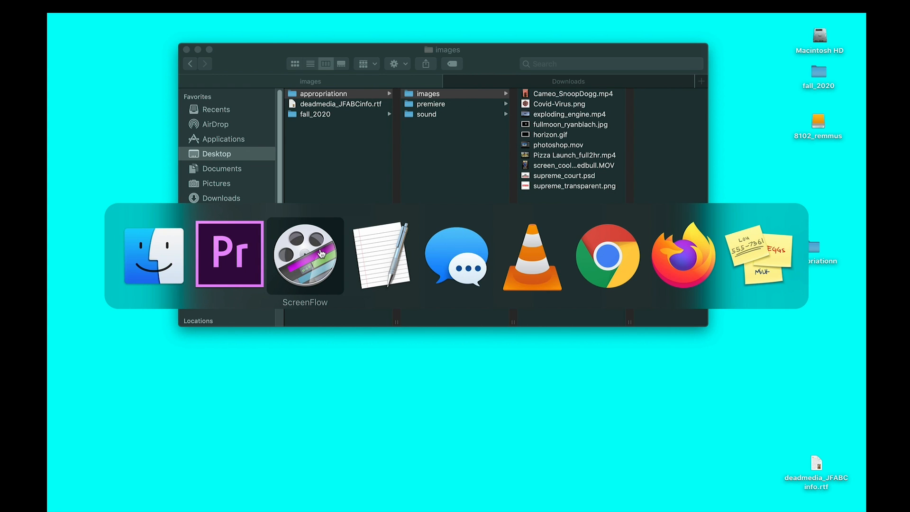
{"action": "left_click", "coordinate": [251, 250]}
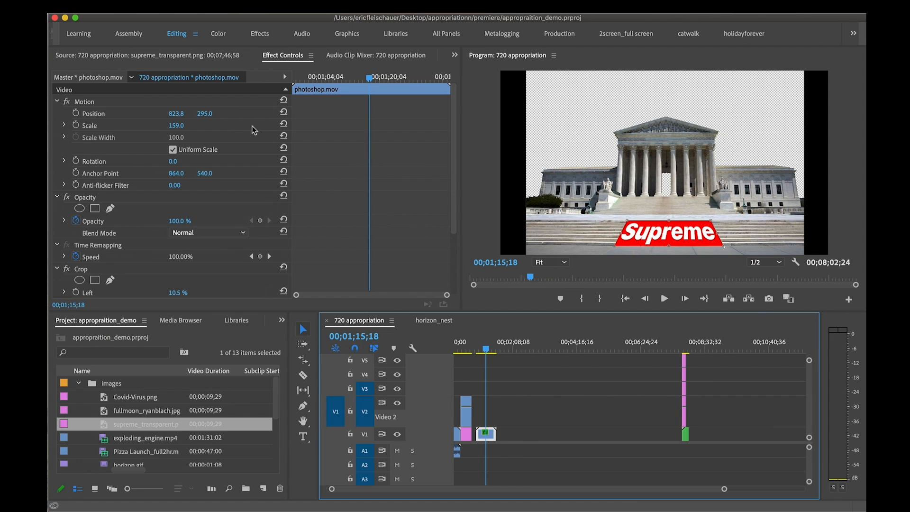
{"action": "left_click", "coordinate": [146, 16]}
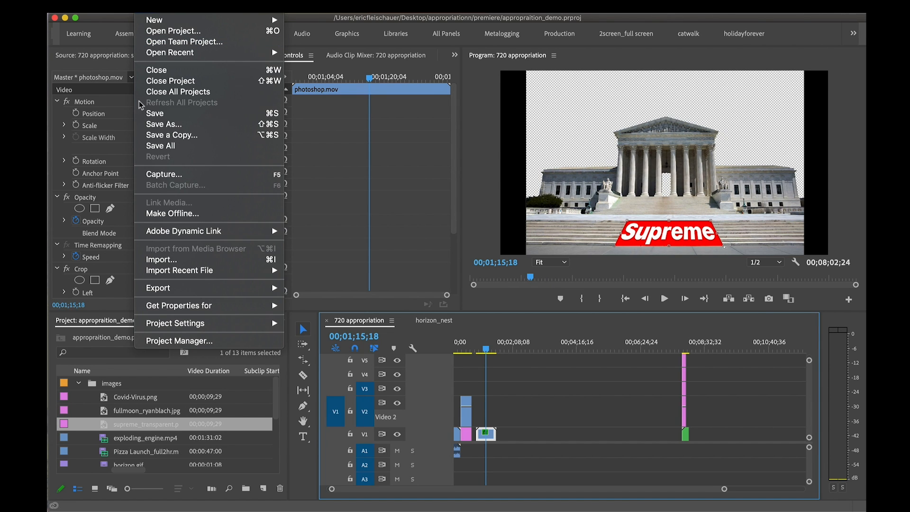
{"action": "left_click", "coordinate": [175, 262]}
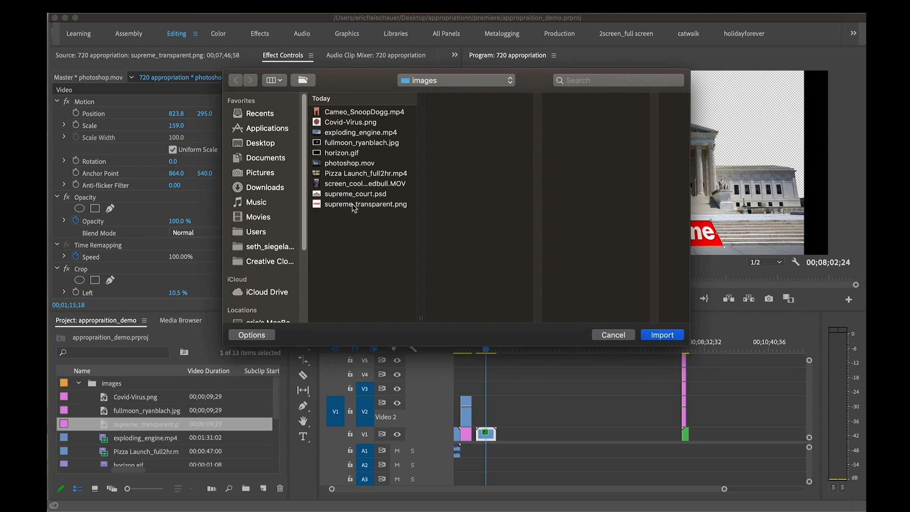
{"action": "left_click", "coordinate": [349, 195]}
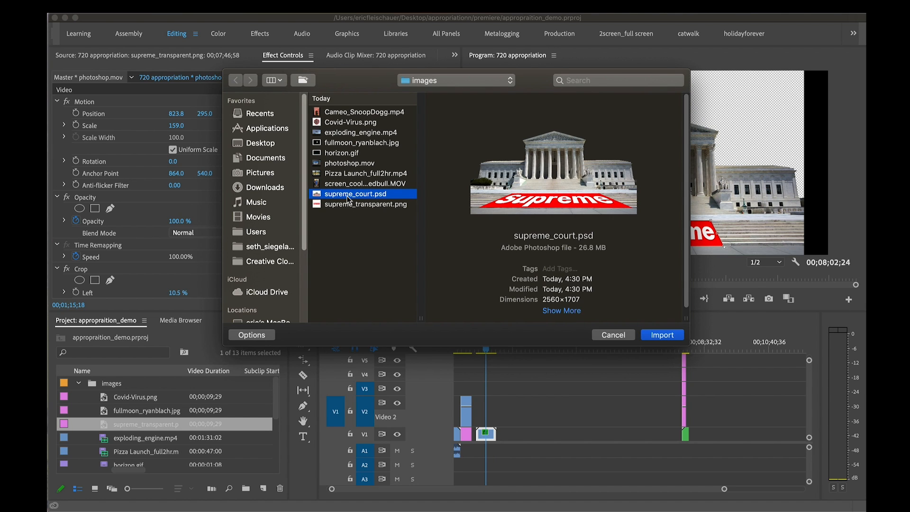
{"action": "double_click", "coordinate": [347, 195]}
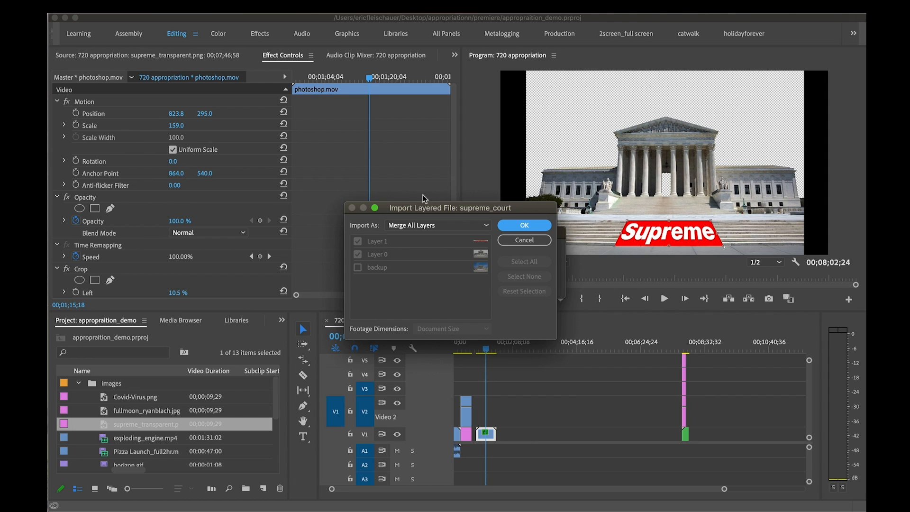
Import supreme_court.psd as Individual Layers at Document Size, with Layer 1, Layer 0 and backup all included
{"action": "left_click_drag", "start_coordinate": [513, 211], "coordinate": [415, 95]}
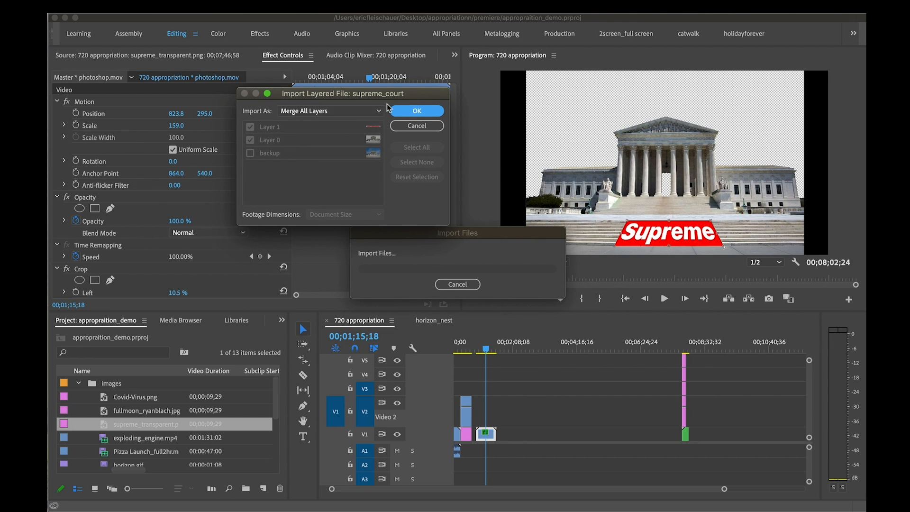
{"action": "left_click", "coordinate": [405, 126]}
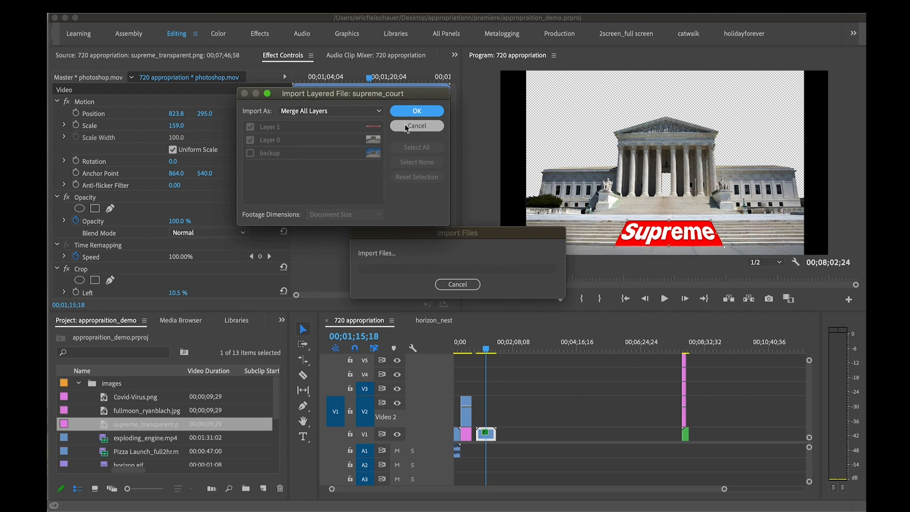
{"action": "left_click", "coordinate": [374, 114]}
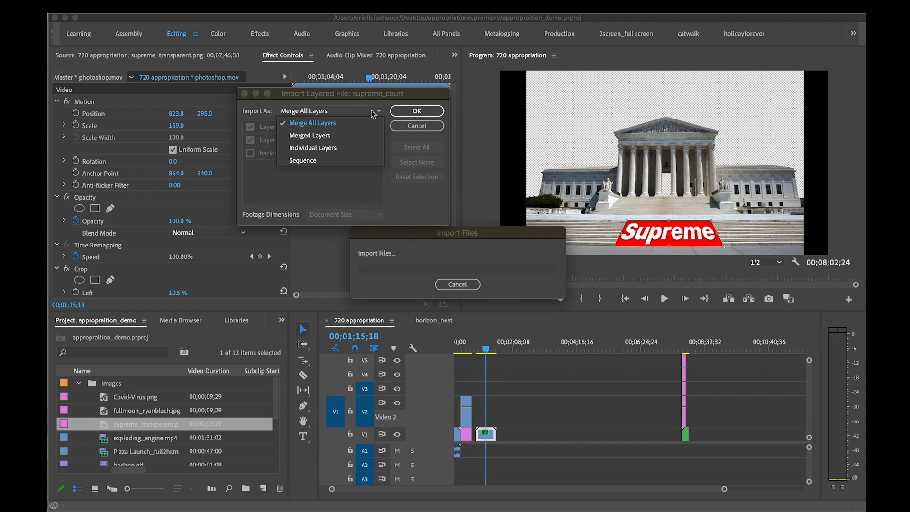
{"action": "left_click", "coordinate": [364, 149]}
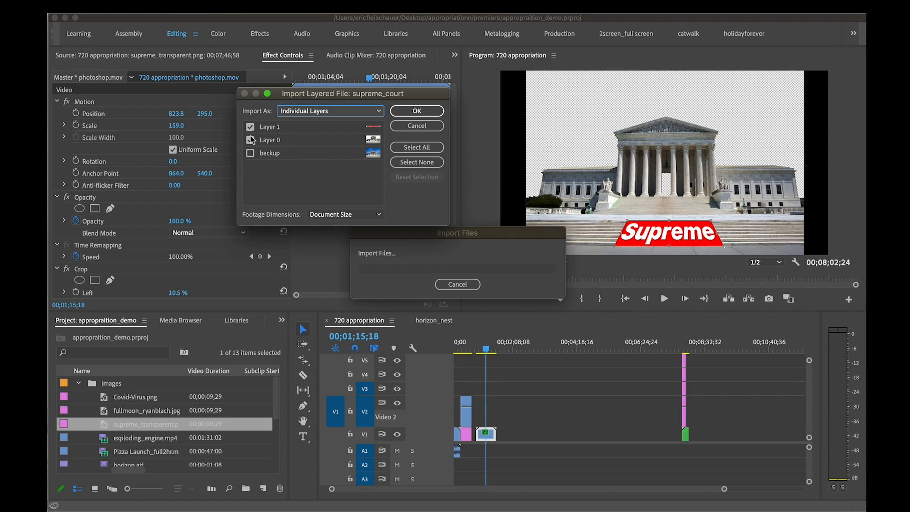
{"action": "left_click", "coordinate": [250, 154]}
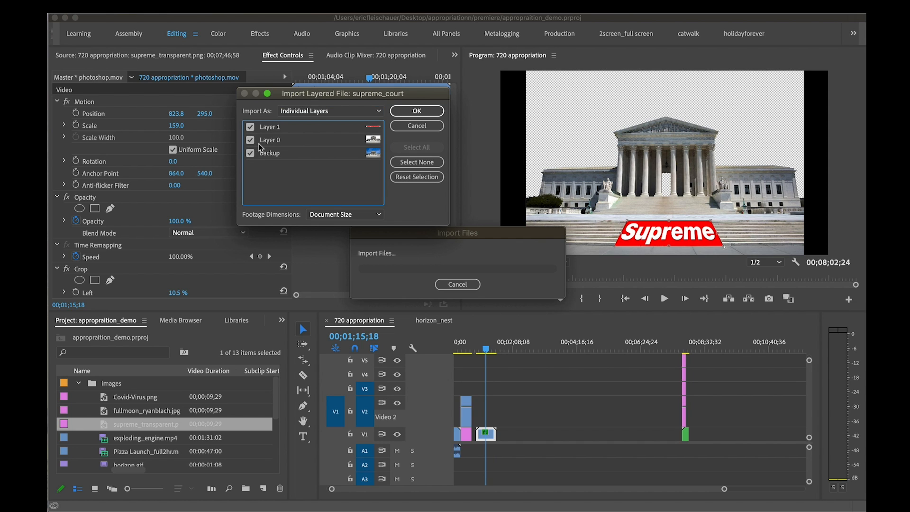
{"action": "left_click", "coordinate": [250, 140]}
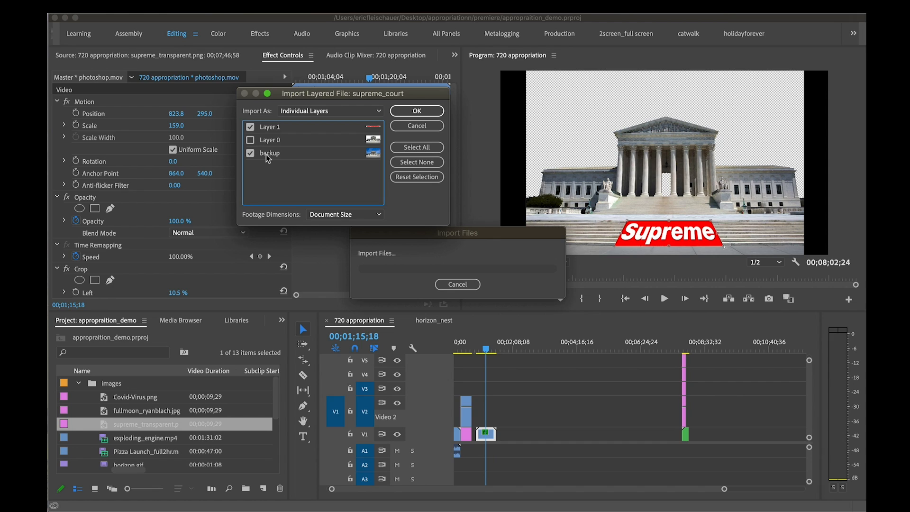
{"action": "left_click", "coordinate": [250, 128]}
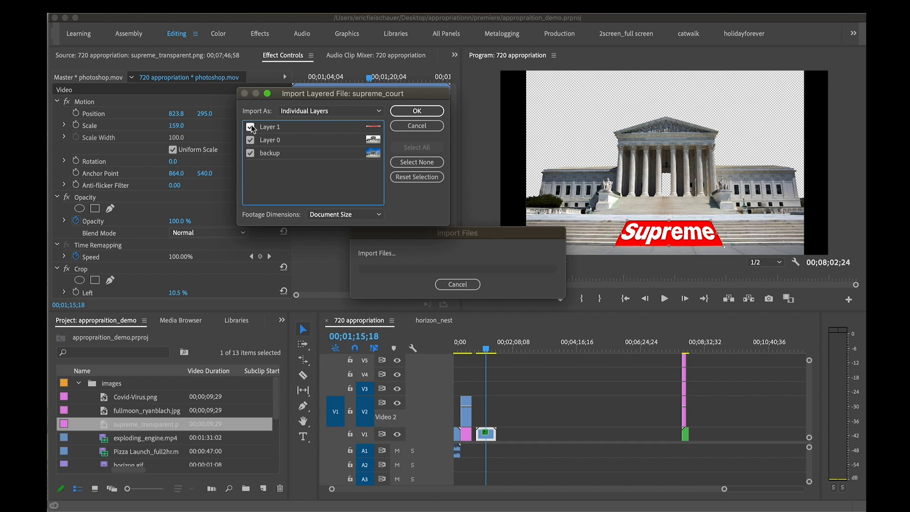
{"action": "left_click", "coordinate": [251, 153]}
{"action": "left_click", "coordinate": [251, 153]}
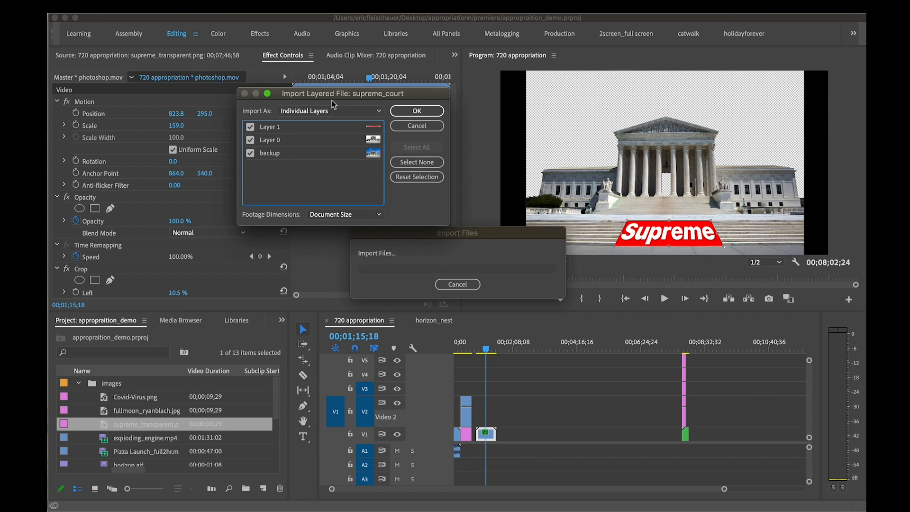
{"action": "left_click", "coordinate": [433, 111]}
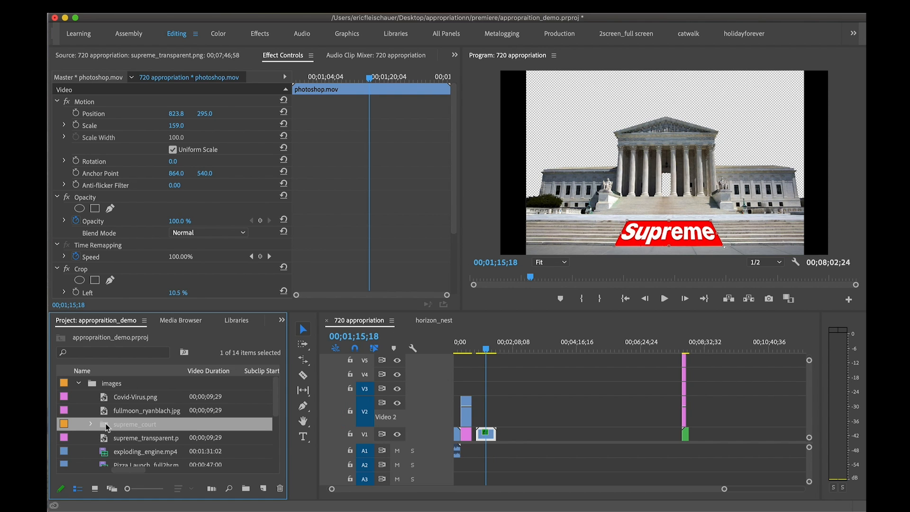
Enlarge the project view and expand the imported supreme_court bin to list its layers
{"action": "key", "text": "grave"}
{"action": "left_click", "coordinate": [271, 354]}
{"action": "left_click", "coordinate": [90, 160]}
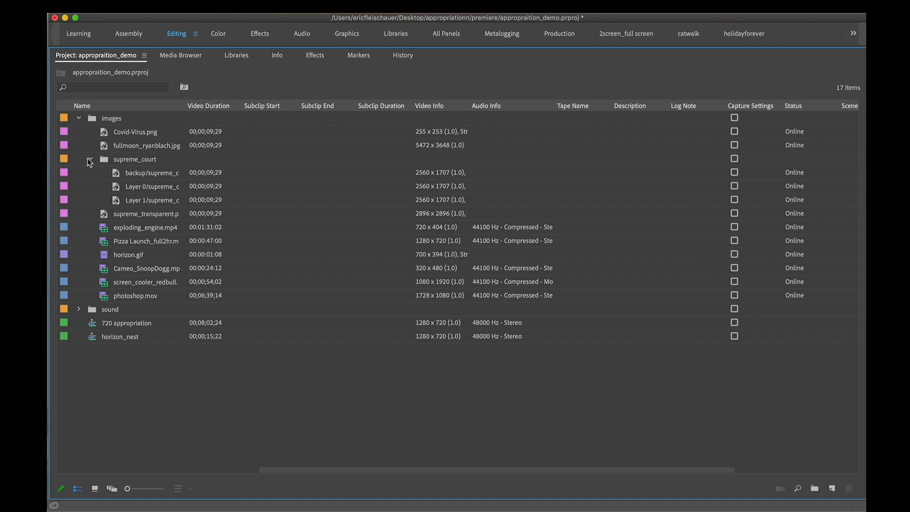
Preview the backup, Layer 0 and Layer 1 images from the supreme_court bin as source clips
{"action": "double_click", "coordinate": [119, 174]}
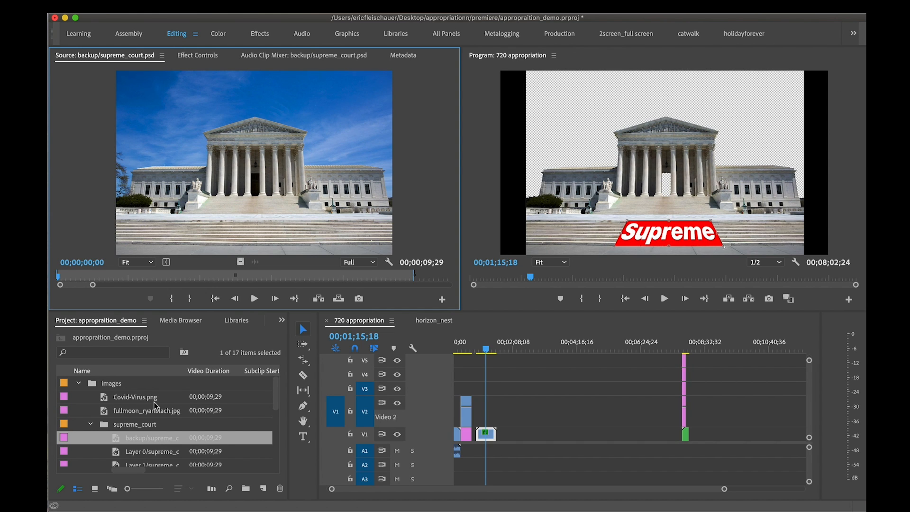
{"action": "scroll", "coordinate": [133, 423], "scroll_direction": "down", "scroll_amount": 1}
{"action": "double_click", "coordinate": [119, 439]}
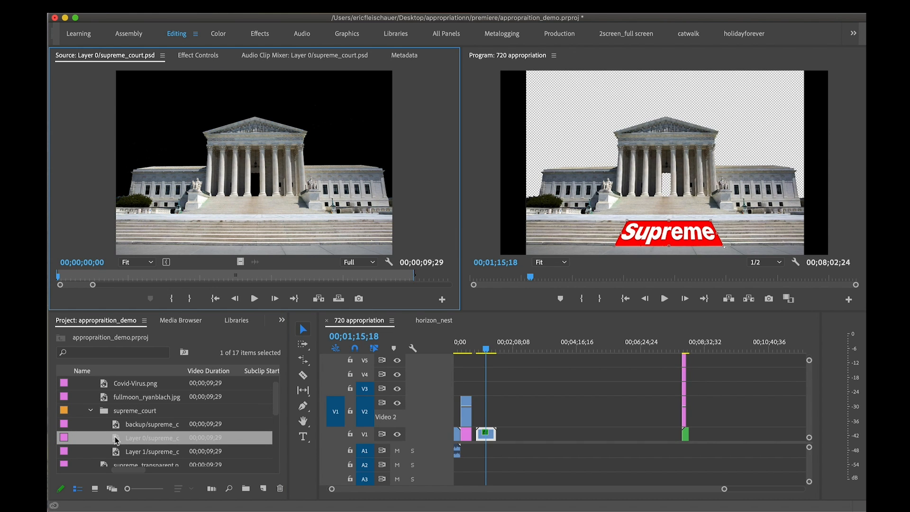
{"action": "left_click", "coordinate": [115, 454]}
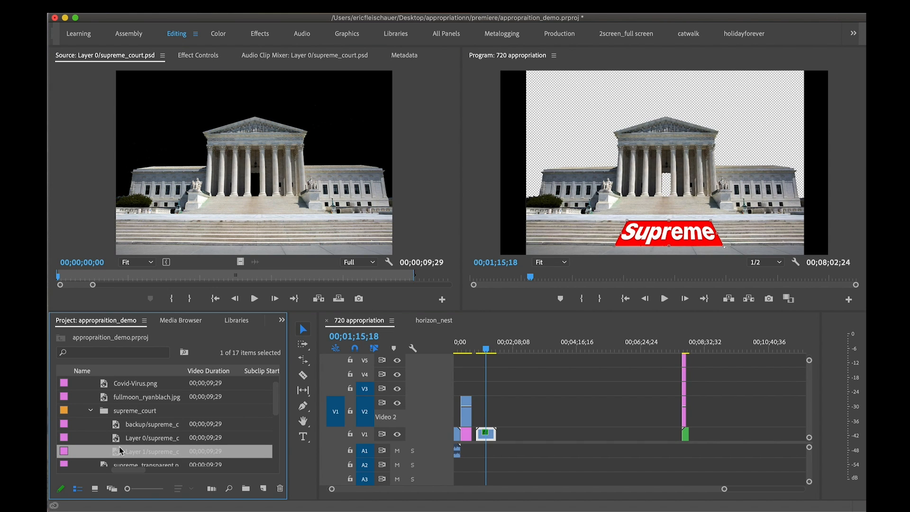
{"action": "double_click", "coordinate": [111, 441]}
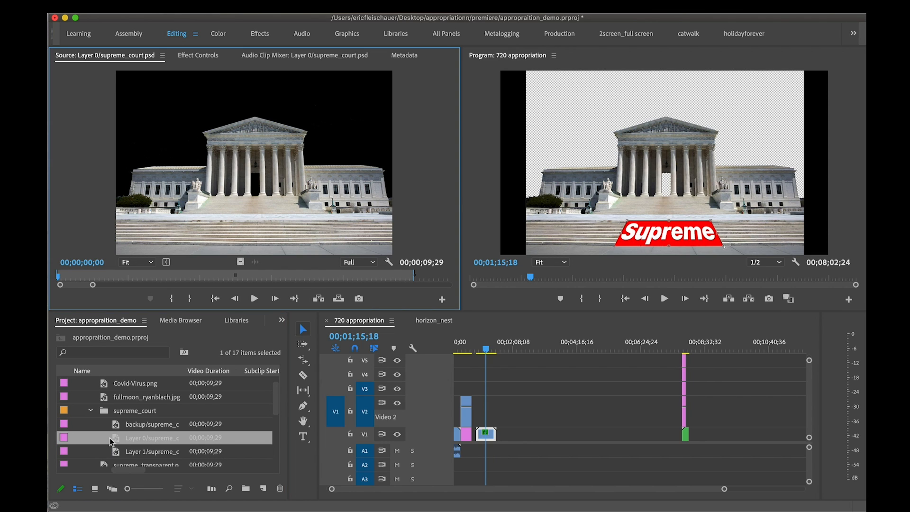
{"action": "double_click", "coordinate": [112, 426]}
{"action": "double_click", "coordinate": [112, 438]}
{"action": "double_click", "coordinate": [116, 452]}
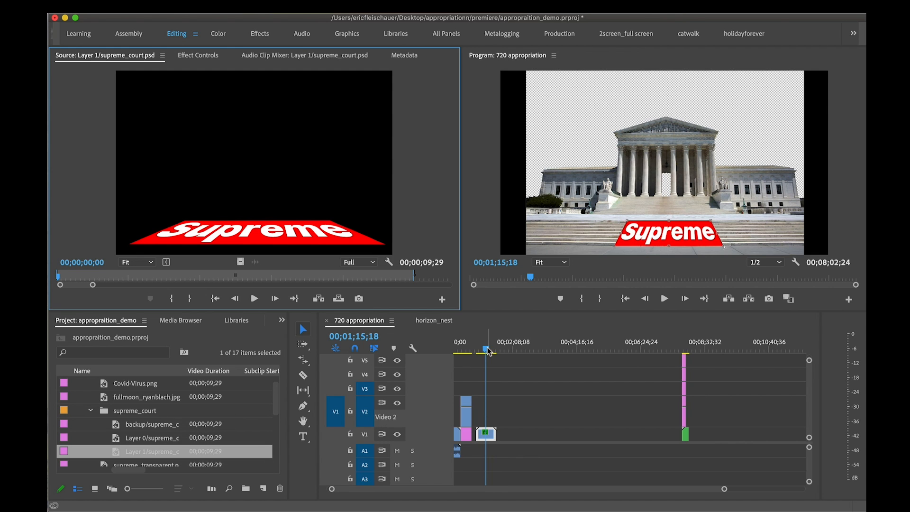
Place the three supreme_court layer images one after another on track V2 in the empty stretch before the sequence's last clips
{"action": "left_click_drag", "start_coordinate": [488, 351], "coordinate": [483, 352]}
{"action": "left_click", "coordinate": [124, 438]}
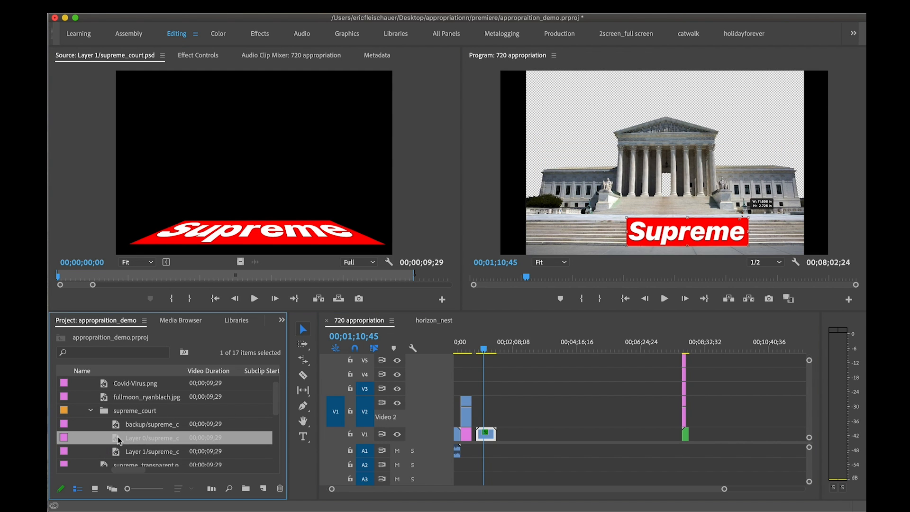
{"action": "left_click", "coordinate": [119, 426]}
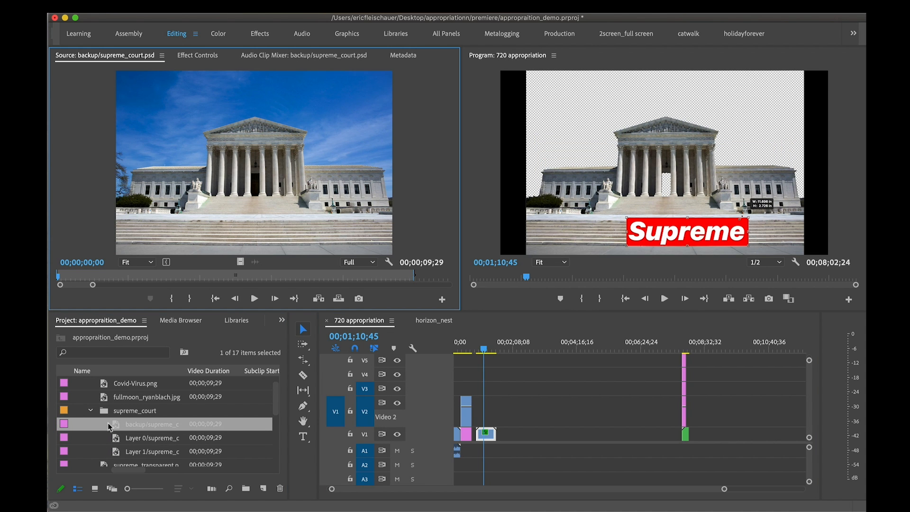
{"action": "left_click_drag", "start_coordinate": [105, 411], "coordinate": [562, 419]}
{"action": "mouse_move", "coordinate": [572, 352]}
{"action": "left_mouse_down"}
{"action": "mouse_move", "coordinate": [549, 353]}
{"action": "mouse_move", "coordinate": [557, 357]}
{"action": "left_mouse_up"}
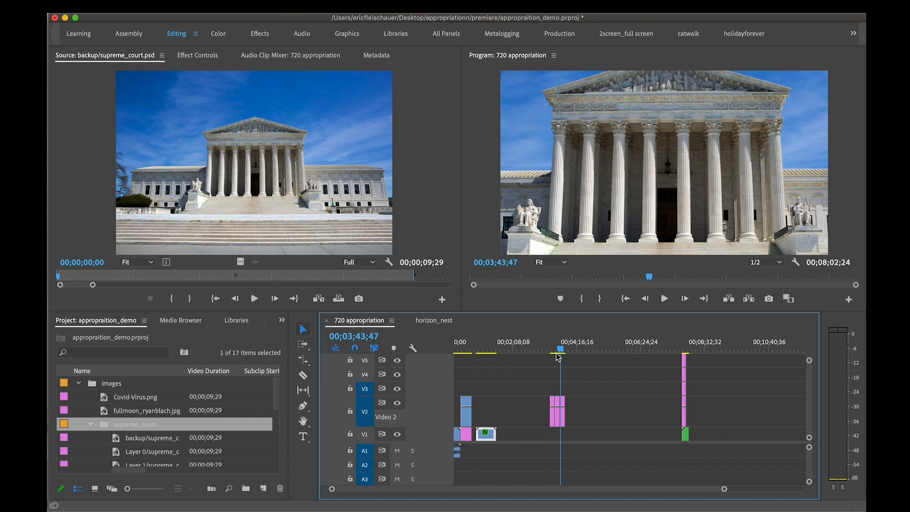
{"action": "key", "text": "="}
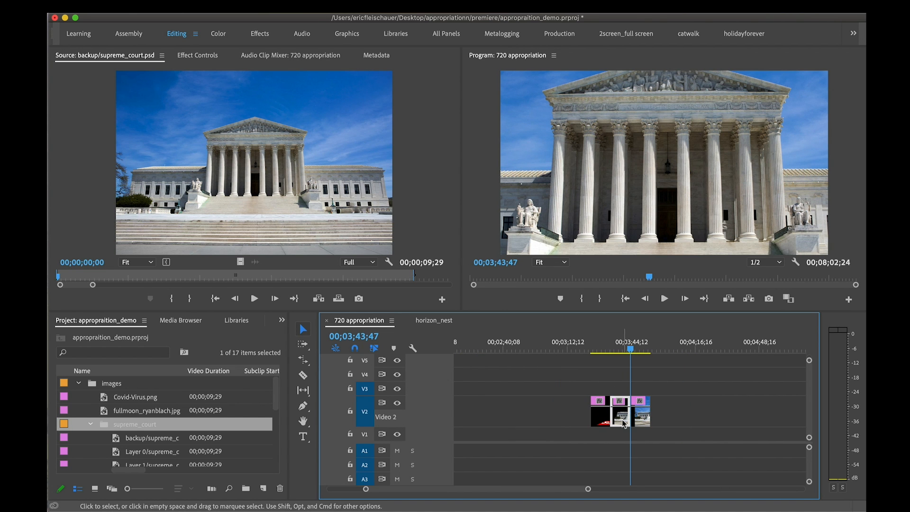
Stack the three supreme_court layers on tracks V1 to V3 and extend their shared start much earlier
{"action": "left_click_drag", "start_coordinate": [624, 423], "coordinate": [620, 391]}
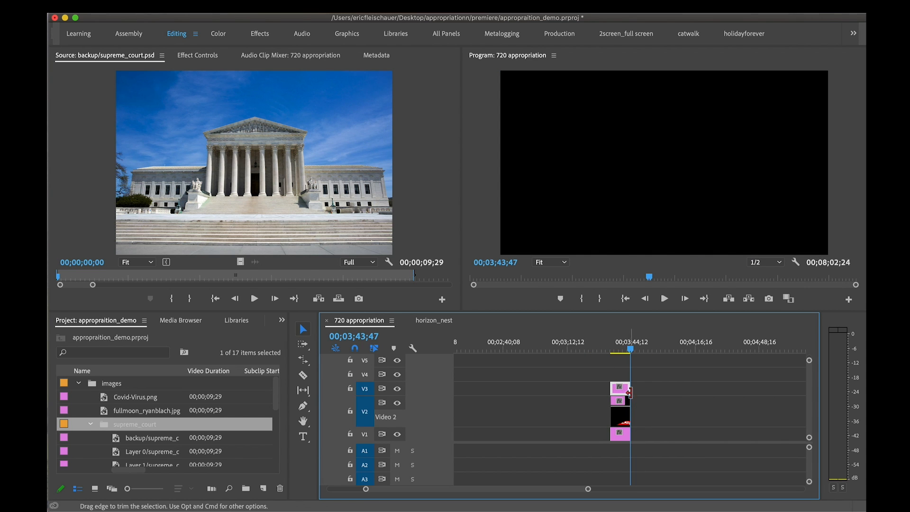
{"action": "left_click_drag", "start_coordinate": [657, 425], "coordinate": [616, 393]}
{"action": "left_click_drag", "start_coordinate": [653, 360], "coordinate": [609, 438]}
{"action": "left_click_drag", "start_coordinate": [610, 390], "coordinate": [530, 389]}
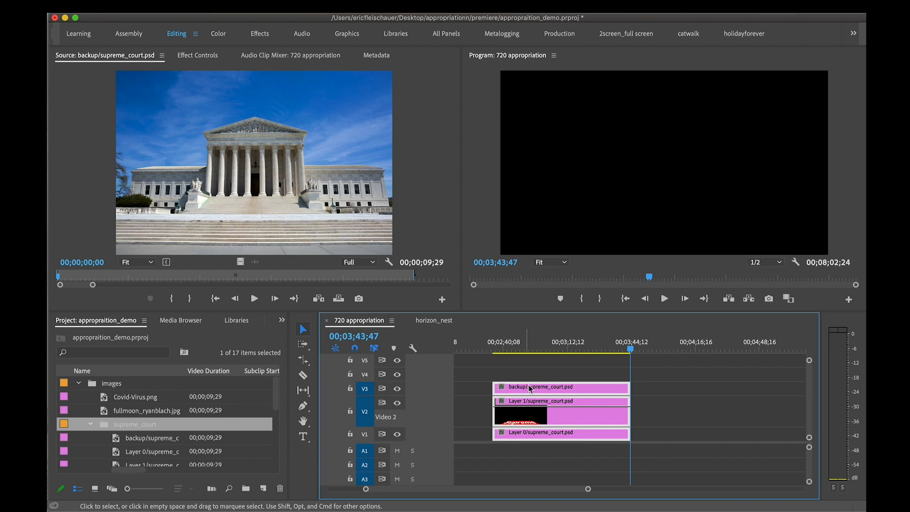
Set all three stacked supreme_court layers to the sequence's frame size and scrub through them
{"action": "scroll", "coordinate": [569, 379], "scroll_direction": "left", "scroll_amount": 3}
{"action": "left_click", "coordinate": [650, 350]}
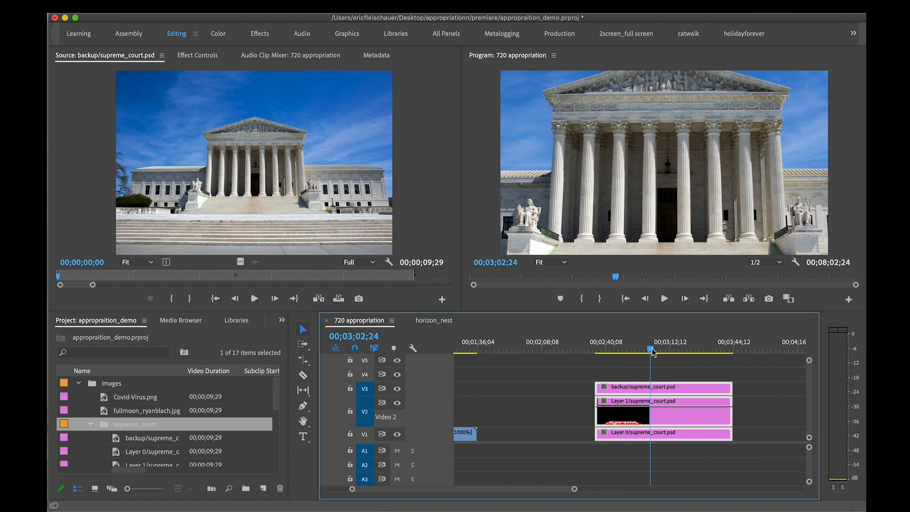
{"action": "right_click", "coordinate": [667, 428]}
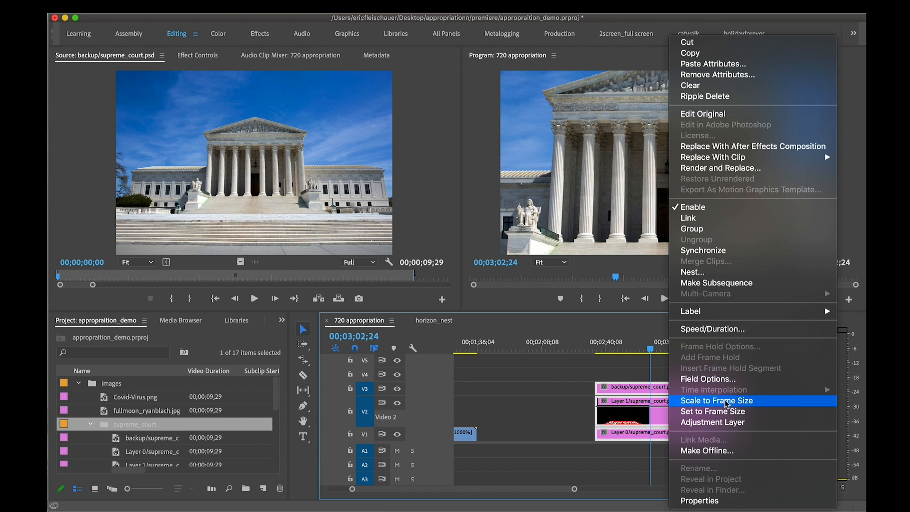
{"action": "left_click", "coordinate": [712, 411]}
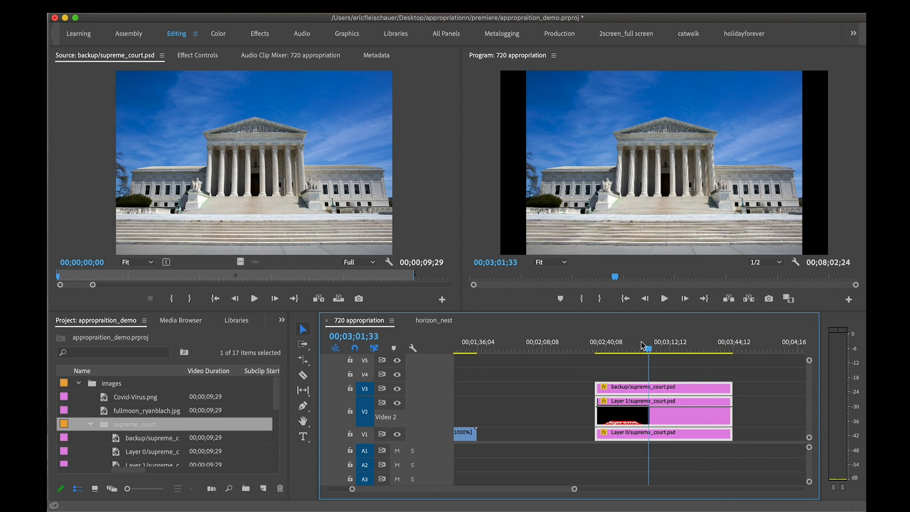
{"action": "left_click_drag", "start_coordinate": [610, 343], "coordinate": [705, 341]}
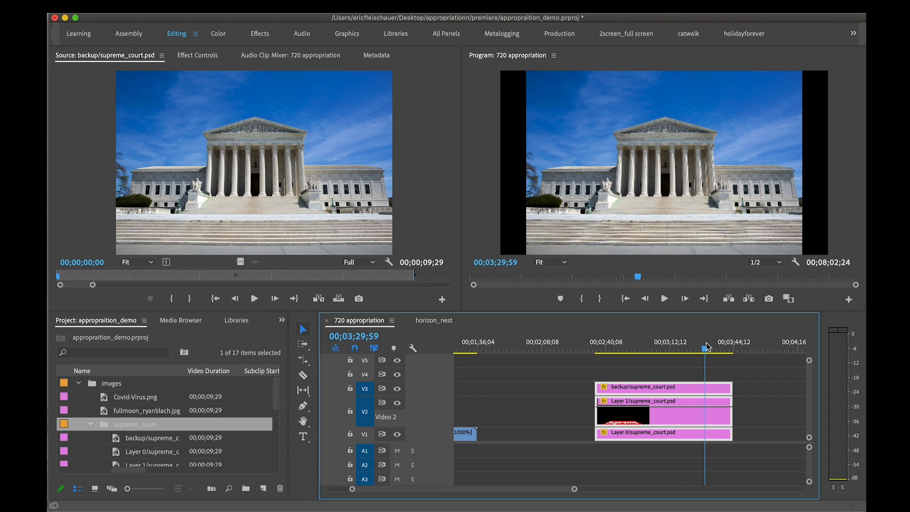
Rearrange the stack with Layer 1 on V4, backup on V3 and Layer 0 on V2, leaving V1 empty
{"action": "left_click_drag", "start_coordinate": [684, 416], "coordinate": [673, 375]}
{"action": "left_click", "coordinate": [676, 404]}
{"action": "left_click_drag", "start_coordinate": [651, 342], "coordinate": [686, 410]}
{"action": "left_click", "coordinate": [687, 394]}
{"action": "left_click", "coordinate": [397, 388]}
{"action": "left_click", "coordinate": [397, 388]}
{"action": "left_click", "coordinate": [629, 343]}
{"action": "left_click", "coordinate": [684, 408]}
Add exploding_engine.mp4 to tracks V1 and A1 directly before the supreme_court stack
{"action": "scroll", "coordinate": [664, 364], "scroll_direction": "left", "scroll_amount": 5}
{"action": "scroll", "coordinate": [662, 364], "scroll_direction": "up", "scroll_amount": 1}
{"action": "key", "text": "minus"}
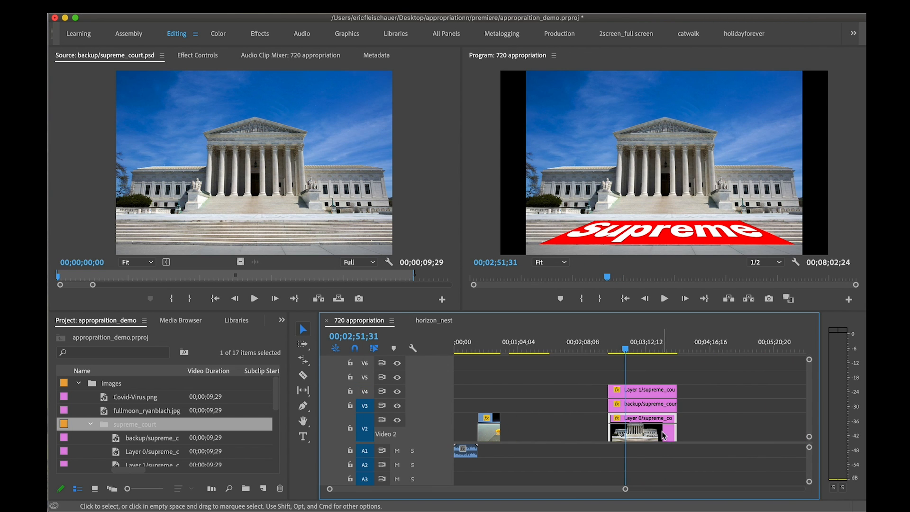
{"action": "scroll", "coordinate": [653, 378], "scroll_direction": "down", "scroll_amount": 3}
{"action": "left_click", "coordinate": [456, 347]}
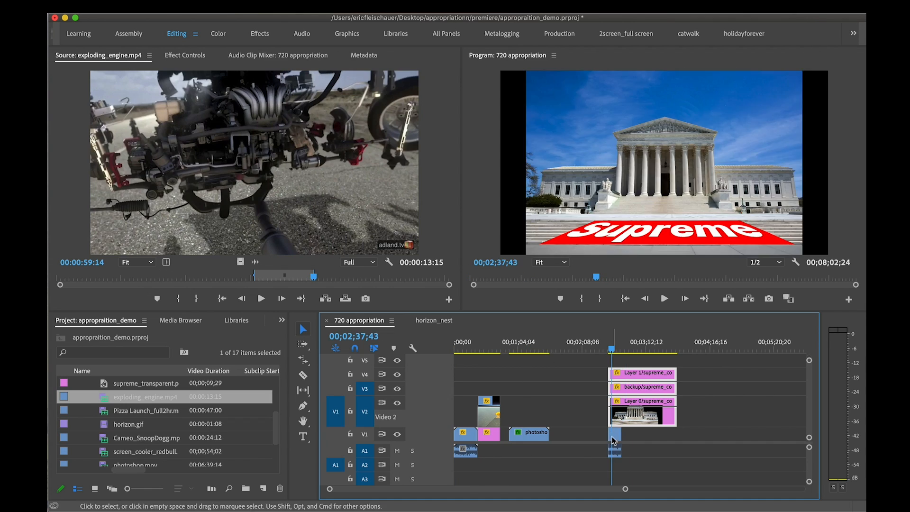
{"action": "left_click_drag", "start_coordinate": [614, 434], "coordinate": [602, 435]}
{"action": "left_click", "coordinate": [596, 346]}
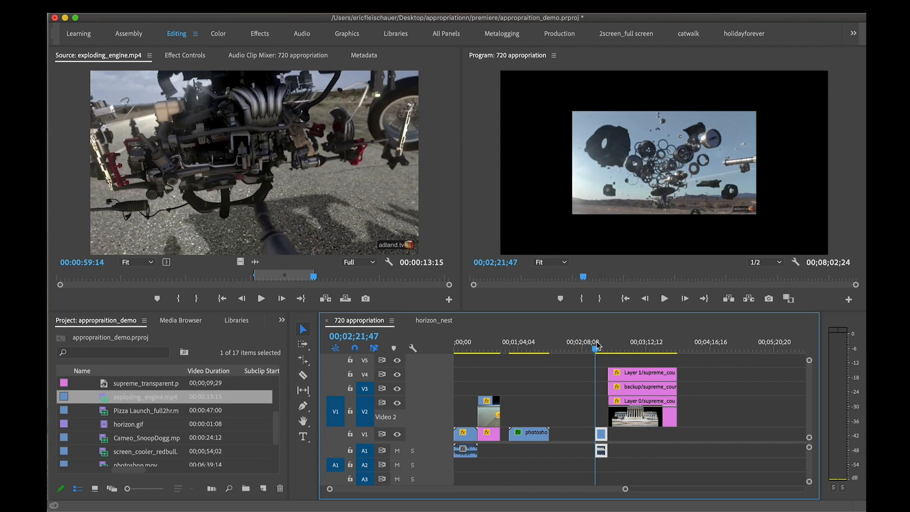
Show the motion settings of exploding_engine.mp4, enlarge the clip to fill the frame and play it
{"action": "key", "text": "t"}
{"action": "key", "text": "equal"}
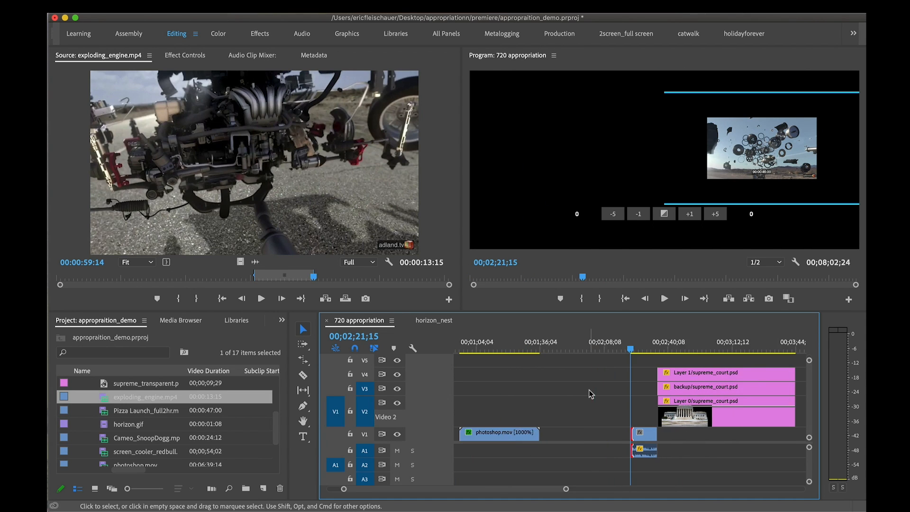
{"action": "key", "text": "equal"}
{"action": "double_click", "coordinate": [652, 434]}
{"action": "left_click", "coordinate": [285, 57]}
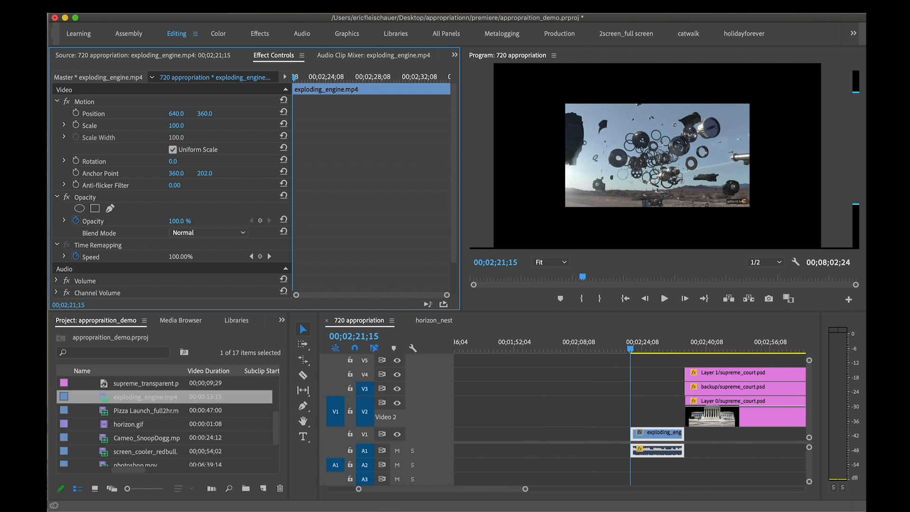
{"action": "key", "text": "space"}
Extend Layer 0's start back to 00;02;21;15 so it overlays exploding_engine.mp4, and scrub through the composite
{"action": "left_click", "coordinate": [746, 419]}
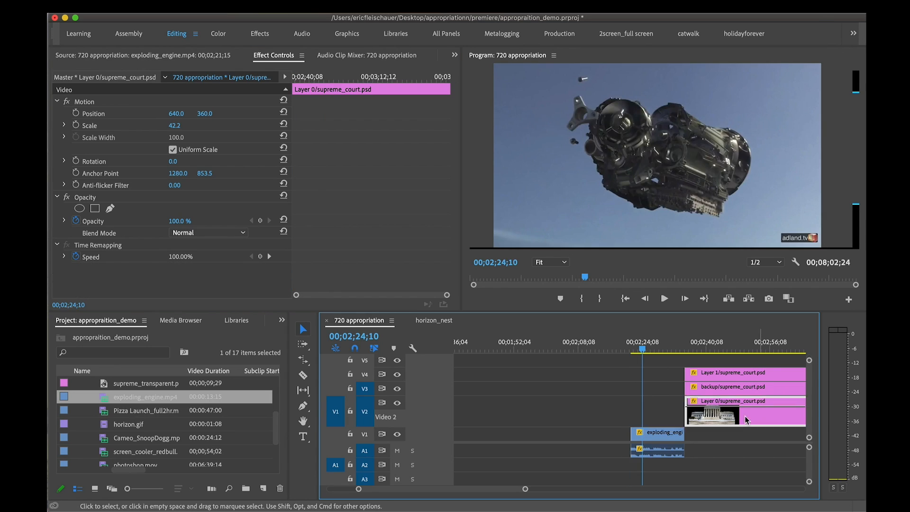
{"action": "left_click_drag", "start_coordinate": [745, 419], "coordinate": [692, 419]}
{"action": "left_click", "coordinate": [693, 350]}
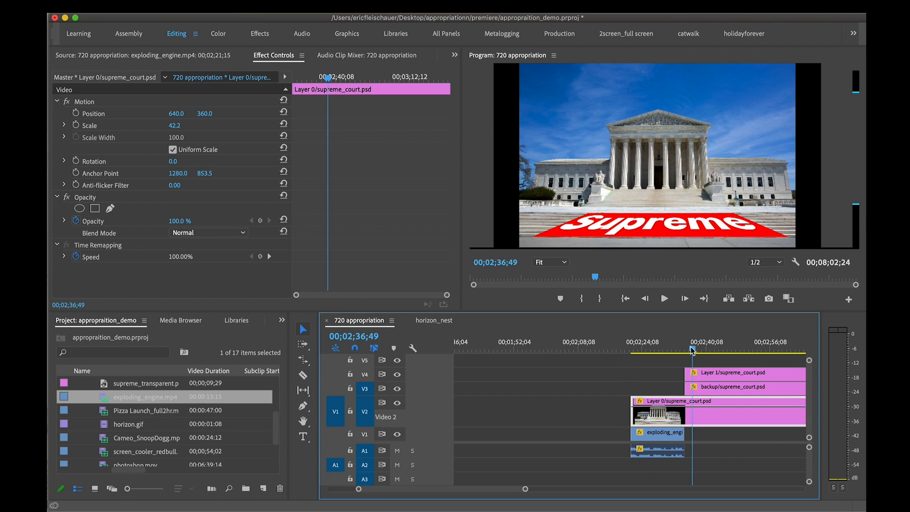
{"action": "left_click_drag", "start_coordinate": [693, 349], "coordinate": [641, 350]}
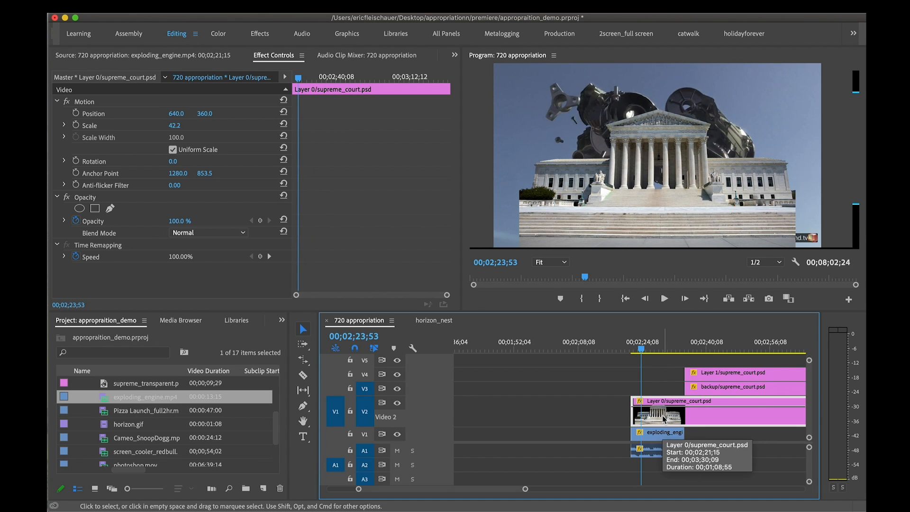
{"action": "left_click_drag", "start_coordinate": [646, 352], "coordinate": [655, 352]}
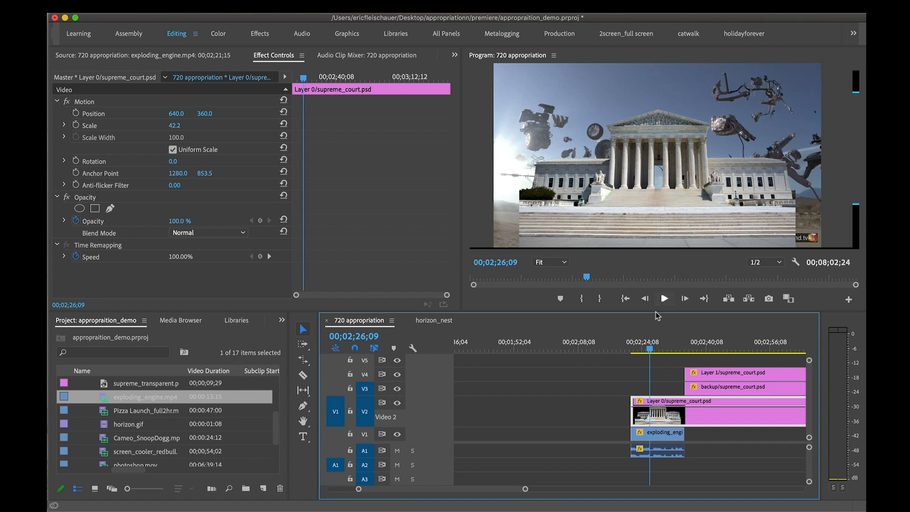
Enlarge Layer 0 to about 52.9 scale and position it at about 620.0, 462.2 to span the frame's lower part
{"action": "left_click", "coordinate": [621, 189]}
{"action": "left_click_drag", "start_coordinate": [519, 155], "coordinate": [456, 156]}
{"action": "mouse_move", "coordinate": [616, 187]}
{"action": "left_mouse_down"}
{"action": "mouse_move", "coordinate": [603, 152]}
{"action": "mouse_move", "coordinate": [589, 185]}
{"action": "mouse_move", "coordinate": [630, 187]}
{"action": "left_mouse_up"}
{"action": "left_click_drag", "start_coordinate": [468, 153], "coordinate": [505, 154]}
{"action": "left_click_drag", "start_coordinate": [575, 178], "coordinate": [553, 199]}
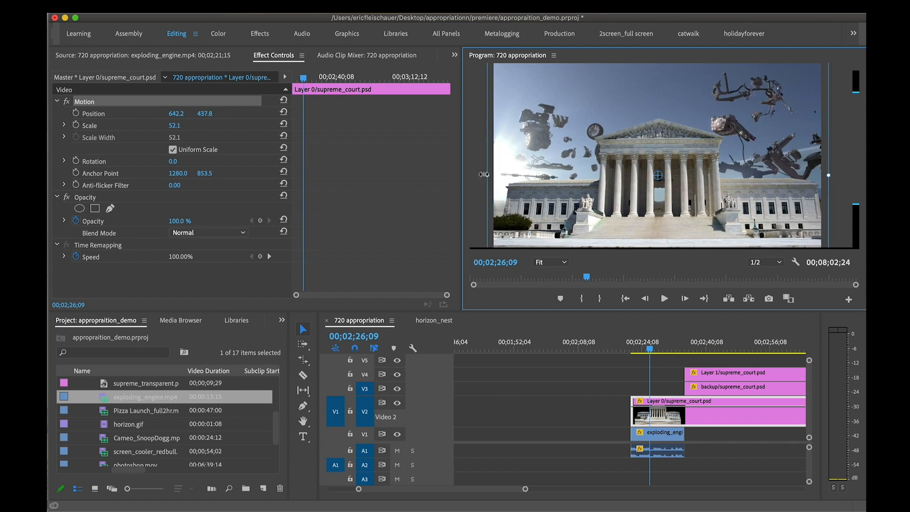
{"action": "left_click_drag", "start_coordinate": [483, 173], "coordinate": [528, 194]}
Mute audio track A1 and play back the courthouse over the exploding engine
{"action": "left_click", "coordinate": [649, 349]}
{"action": "key", "text": "space"}
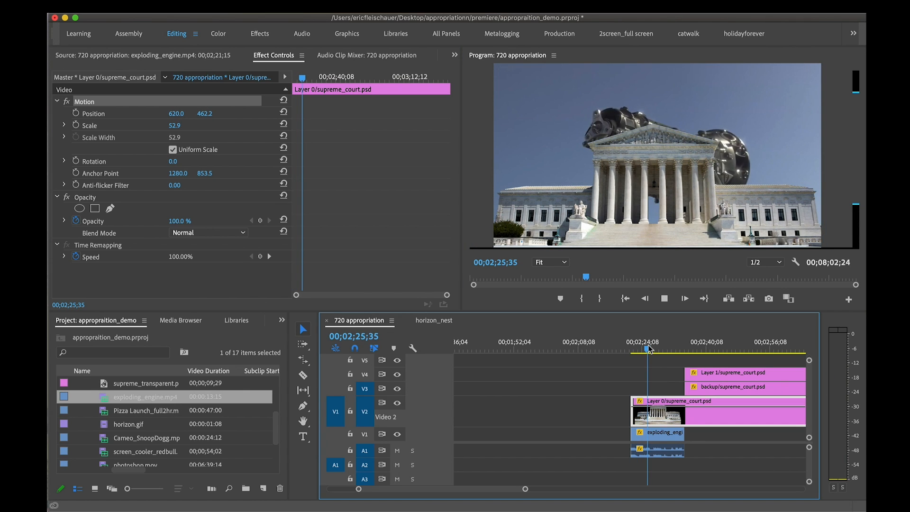
{"action": "key", "text": "space"}
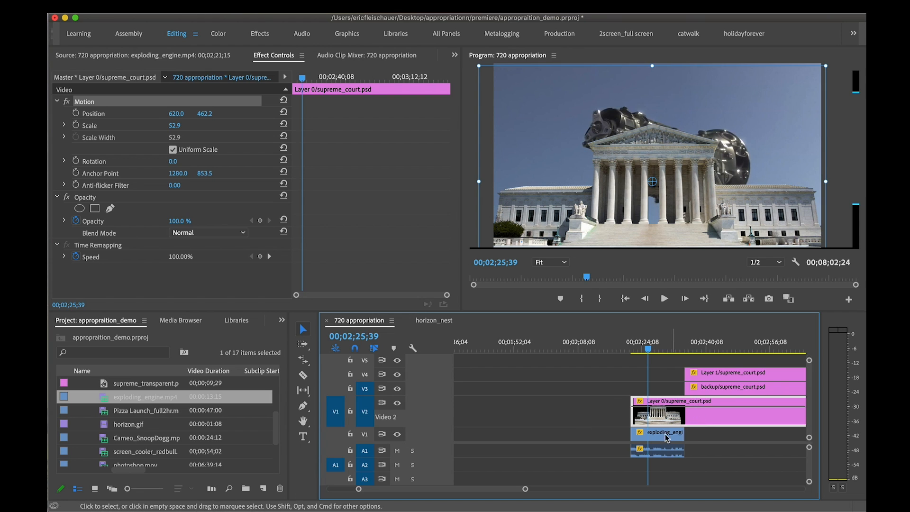
{"action": "left_click", "coordinate": [397, 451]}
{"action": "key", "text": "space"}
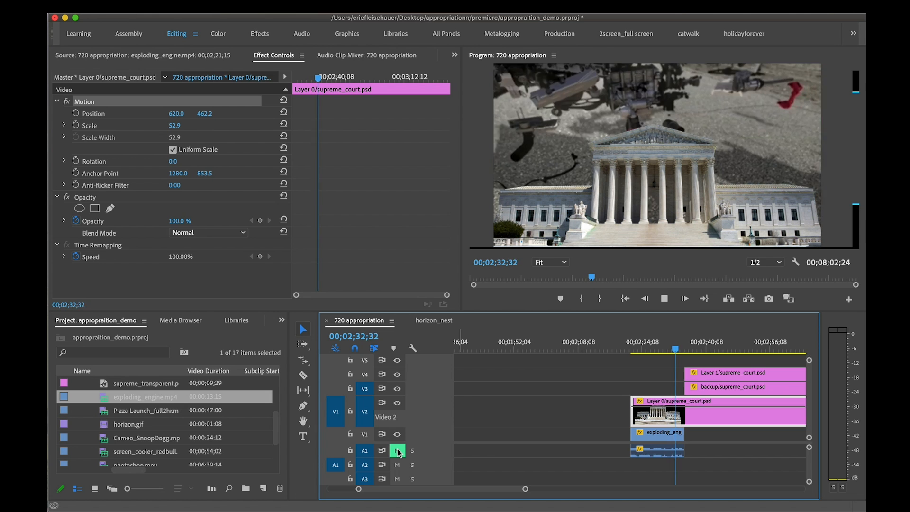
{"action": "key", "text": "space"}
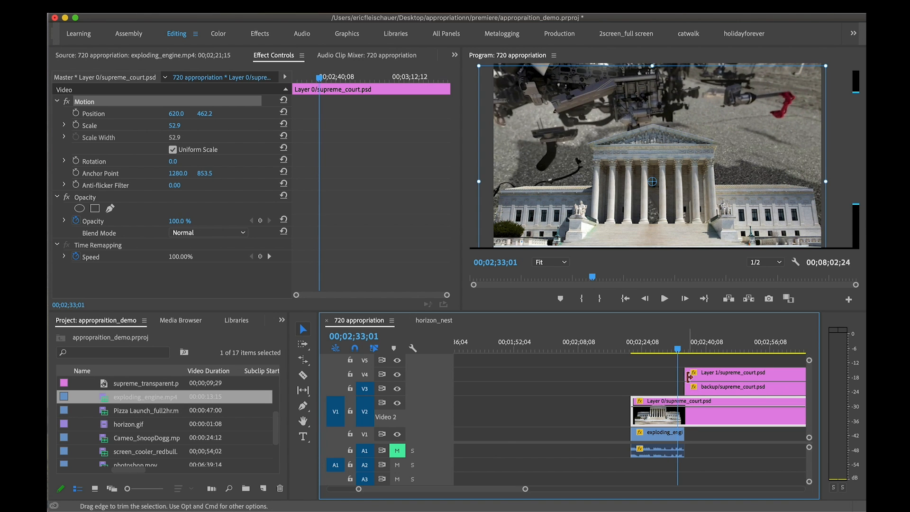
Extend Layer 1's start back to about 00;02;29 so the Supreme logo overlaps the engine footage
{"action": "left_click_drag", "start_coordinate": [688, 376], "coordinate": [662, 349]}
{"action": "key", "text": "space"}
{"action": "key", "text": "space"}
Delete the backup layer from V3 and move Layer 1 down into its place
{"action": "left_click", "coordinate": [705, 385]}
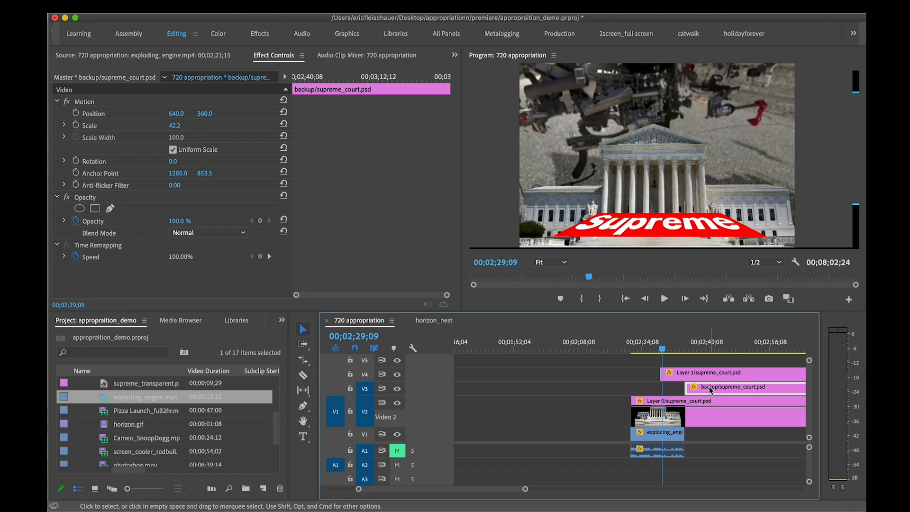
{"action": "key", "text": "Delete"}
{"action": "left_click", "coordinate": [712, 376]}
{"action": "left_click_drag", "start_coordinate": [712, 375], "coordinate": [712, 388]}
Play the composite from near its start and extend Layer 1's start back to about 00;02;23
{"action": "left_click_drag", "start_coordinate": [662, 349], "coordinate": [632, 346]}
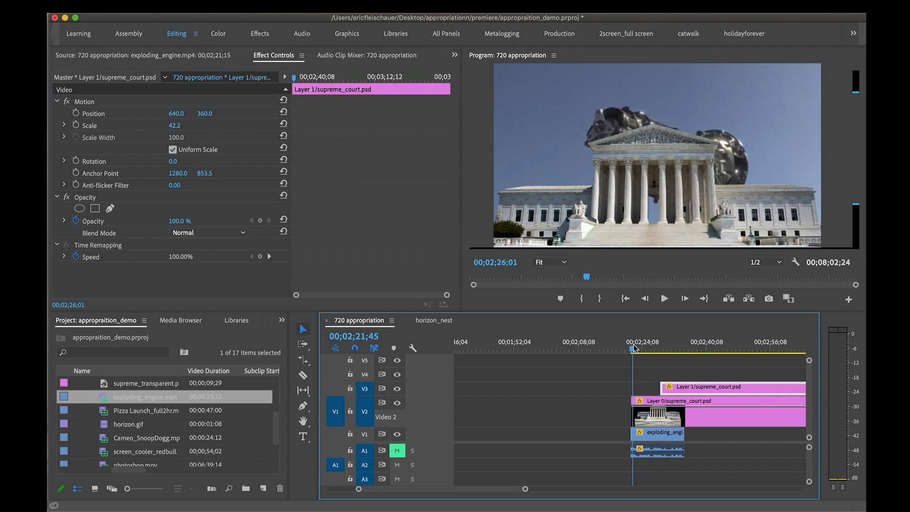
{"action": "key", "text": "space"}
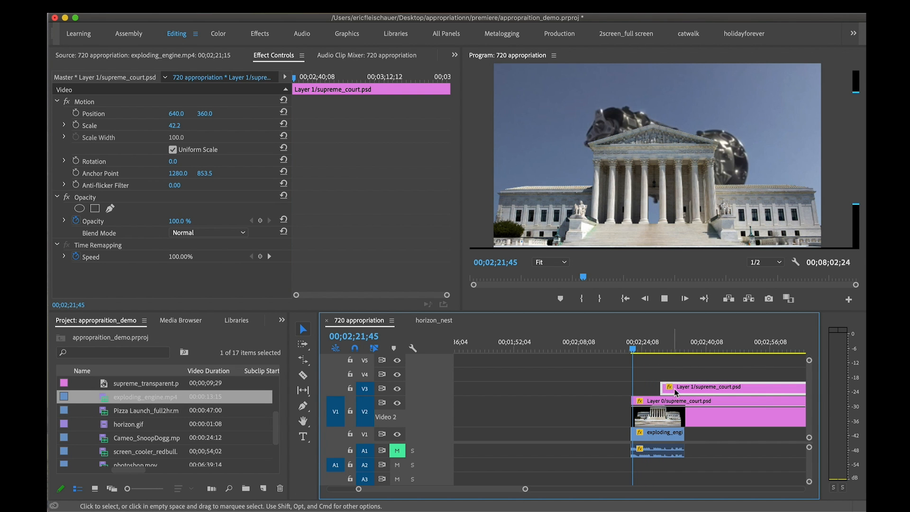
{"action": "left_click_drag", "start_coordinate": [633, 349], "coordinate": [639, 350]}
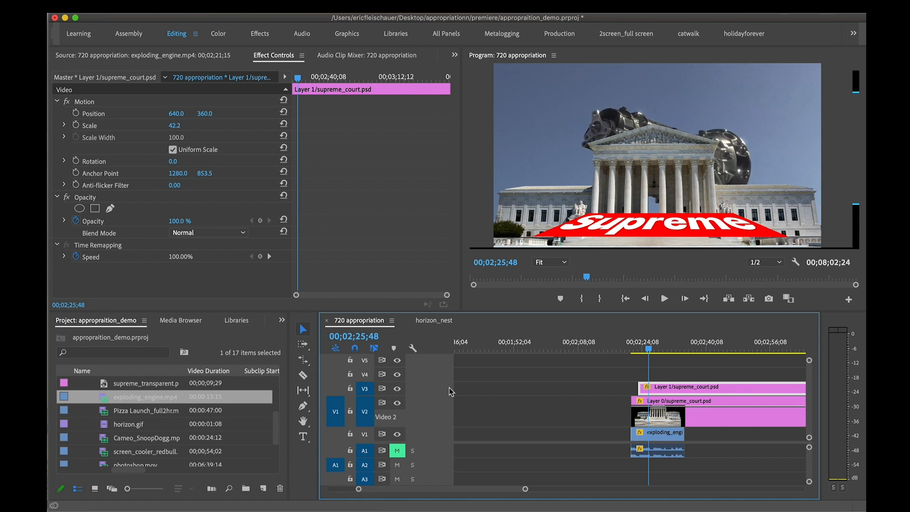
Enlarge track V3 and keyframe Layer 1's opacity to fade in from its start to 100% at 00;02;25;48, checking the fade
{"action": "scroll", "coordinate": [451, 392], "scroll_direction": "up", "scroll_amount": 2}
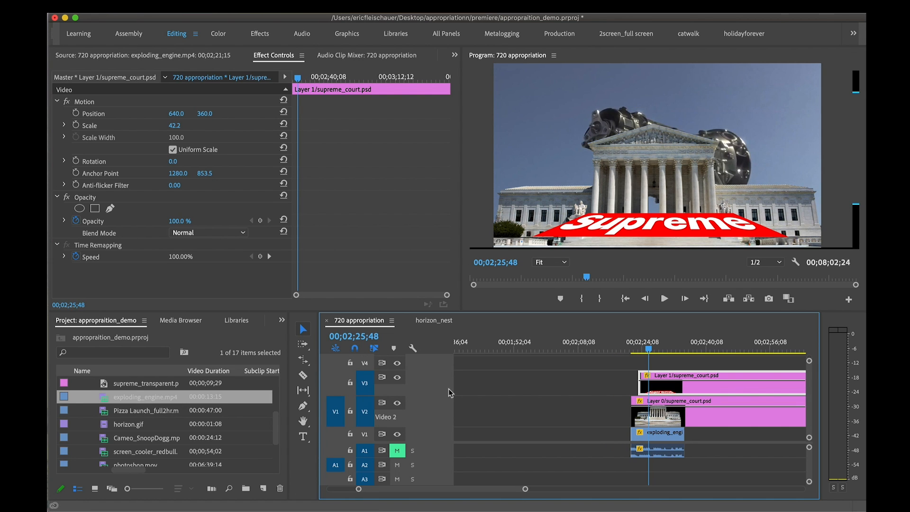
{"action": "scroll", "coordinate": [449, 393], "scroll_direction": "up", "scroll_amount": 1}
{"action": "key", "text": "p"}
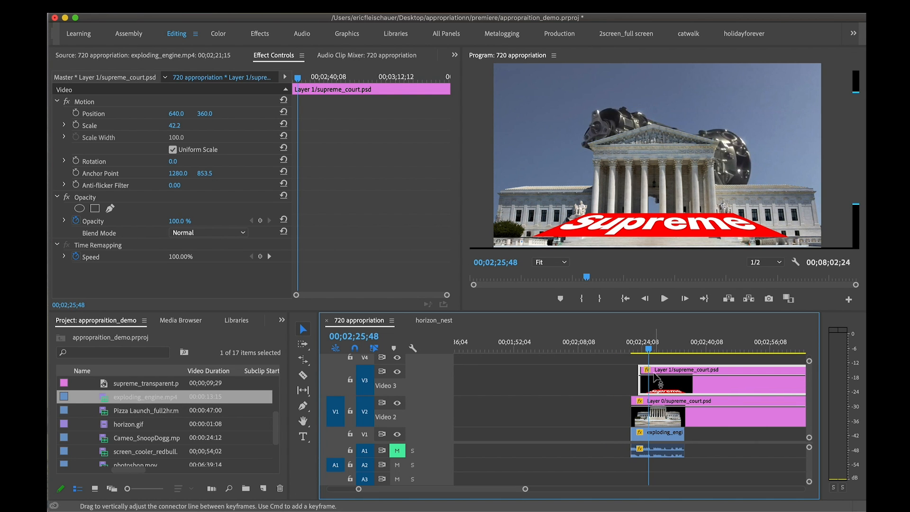
{"action": "left_click", "coordinate": [649, 375]}
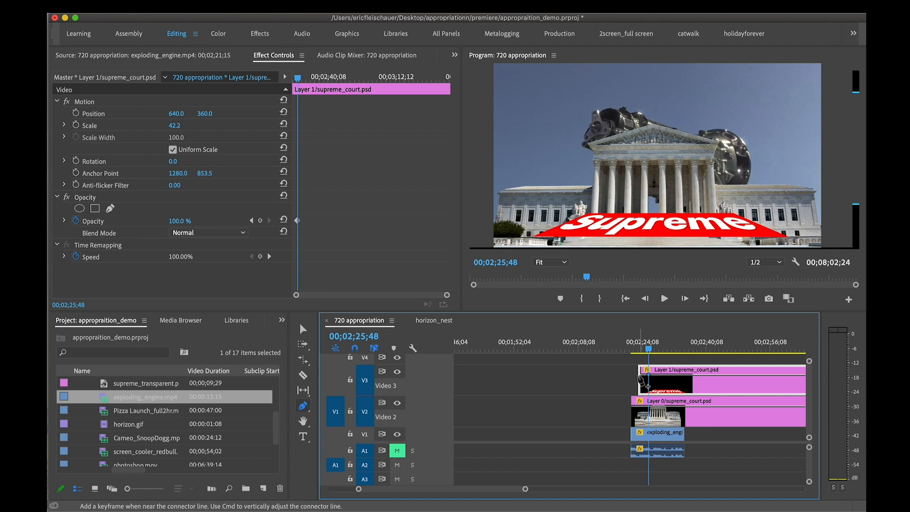
{"action": "left_click_drag", "start_coordinate": [640, 376], "coordinate": [640, 390]}
{"action": "left_click", "coordinate": [637, 351]}
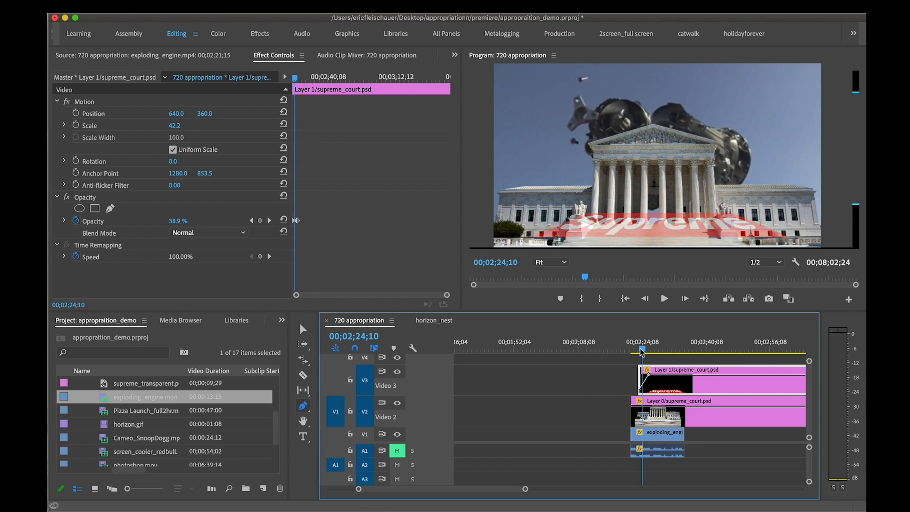
{"action": "left_click", "coordinate": [642, 351]}
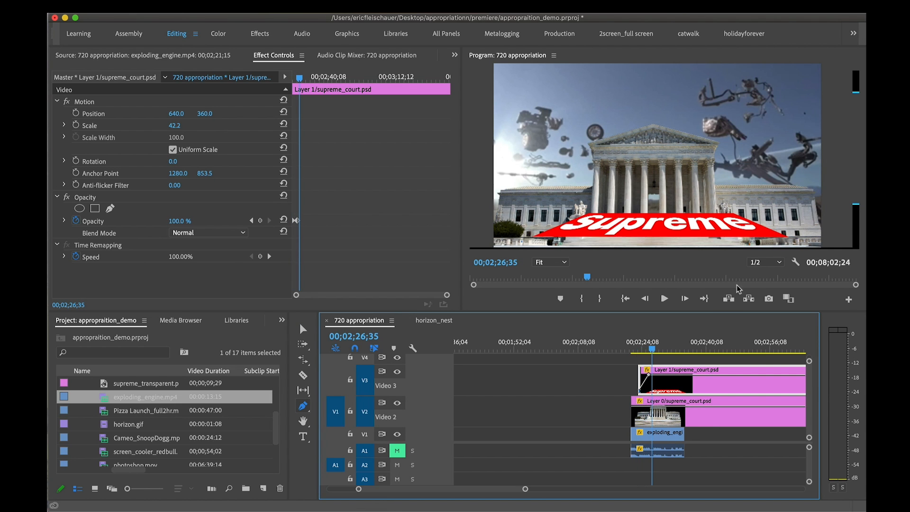
{"action": "left_click", "coordinate": [648, 351]}
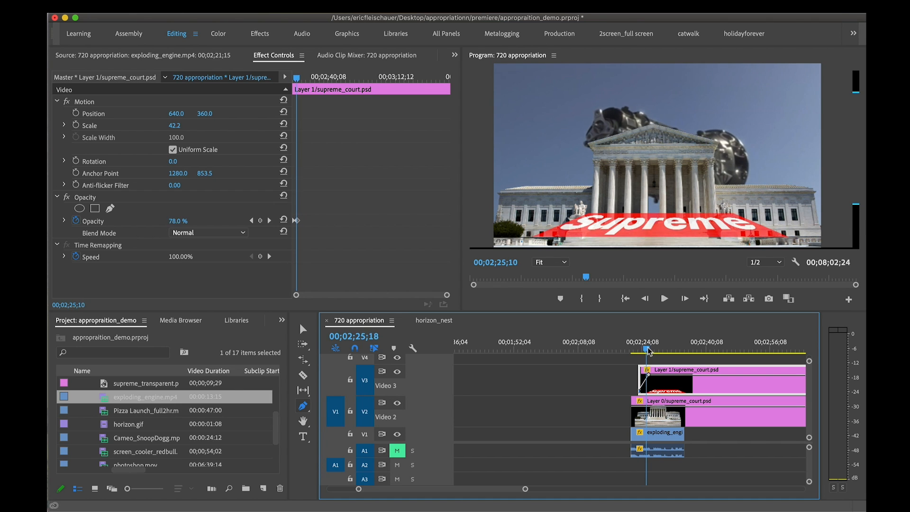
Remove the stray graphic, then shrink Layer 1 to about 28.1 scale and position the logo at about 604.4, 513.3 below the columns
{"action": "key", "text": "v"}
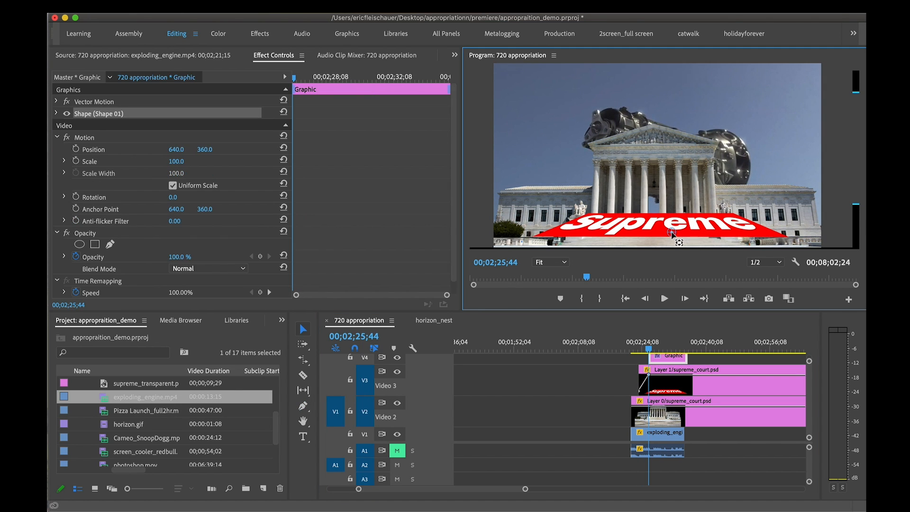
{"action": "left_click_drag", "start_coordinate": [578, 233], "coordinate": [570, 247]}
{"action": "left_click_drag", "start_coordinate": [510, 77], "coordinate": [557, 107]}
{"action": "left_click_drag", "start_coordinate": [597, 149], "coordinate": [597, 176]}
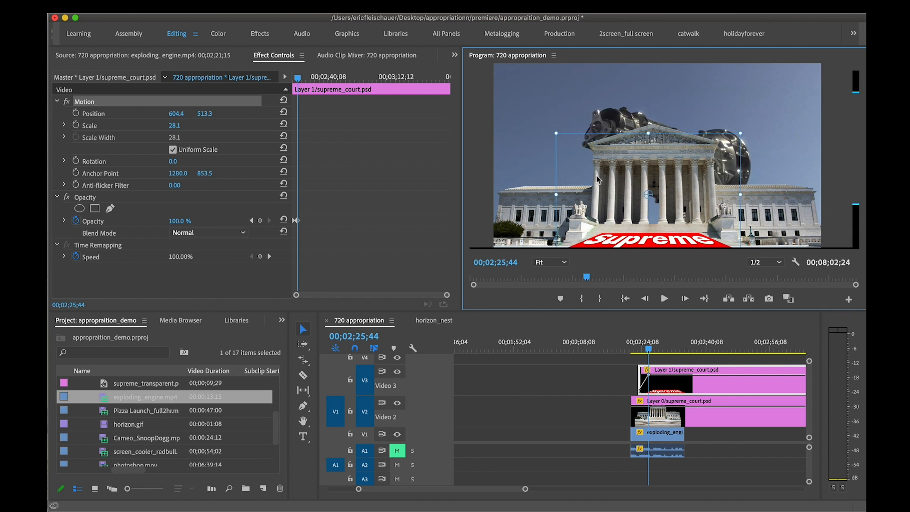
Enlarge Layer 1 to a scale of 31.0, placing the logo at 608.9, 488.9, and check its fade from the start
{"action": "mouse_move", "coordinate": [742, 133]}
{"action": "left_mouse_down"}
{"action": "mouse_move", "coordinate": [751, 127]}
{"action": "mouse_move", "coordinate": [745, 136]}
{"action": "left_mouse_up"}
{"action": "left_click_drag", "start_coordinate": [638, 349], "coordinate": [635, 349]}
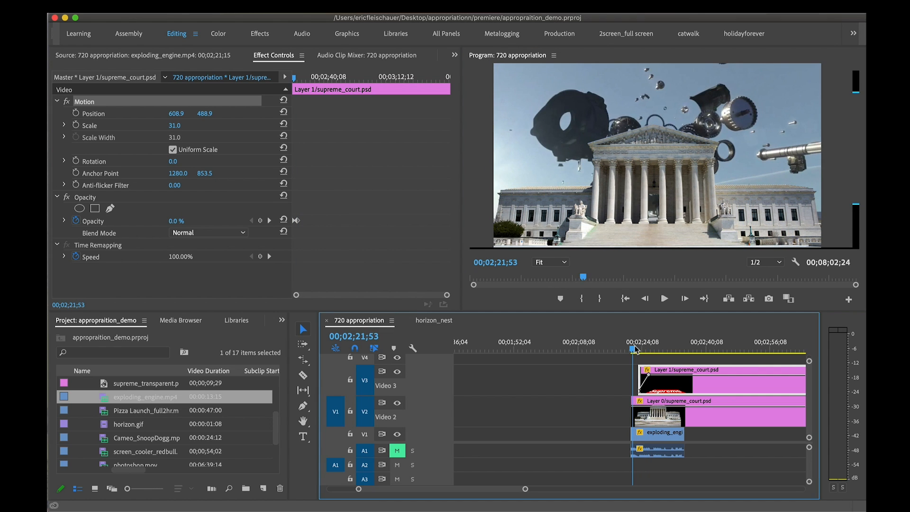
Cut both supreme_court.psd layers on V2 and V3 at the end of exploding_engine.mp4 and delete the leftover pieces
{"action": "left_click", "coordinate": [656, 349]}
{"action": "key", "text": "c"}
{"action": "left_click", "coordinate": [684, 402]}
{"action": "left_click", "coordinate": [685, 382]}
{"action": "key", "text": "v"}
{"action": "left_click_drag", "start_coordinate": [706, 436], "coordinate": [721, 373]}
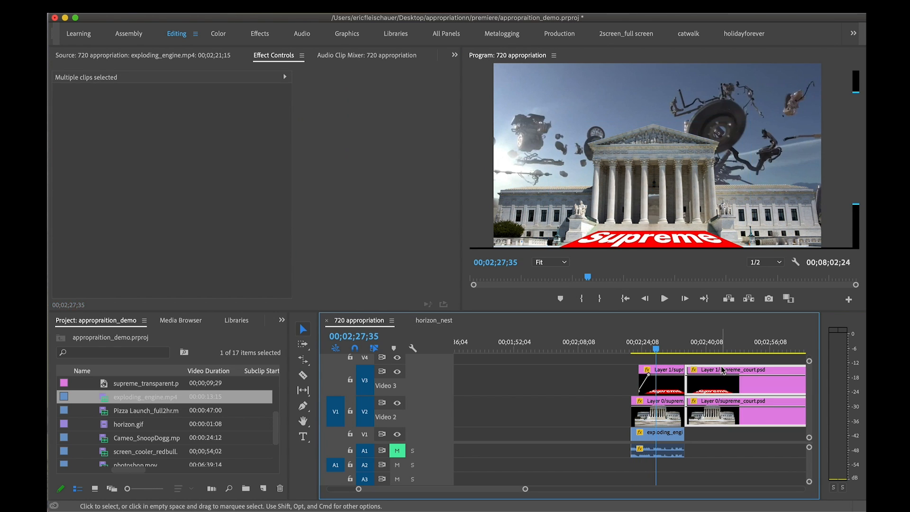
{"action": "key", "text": "Delete"}
{"action": "left_click", "coordinate": [619, 351]}
{"action": "left_click_drag", "start_coordinate": [619, 353], "coordinate": [658, 349]}
{"action": "left_click", "coordinate": [707, 372]}
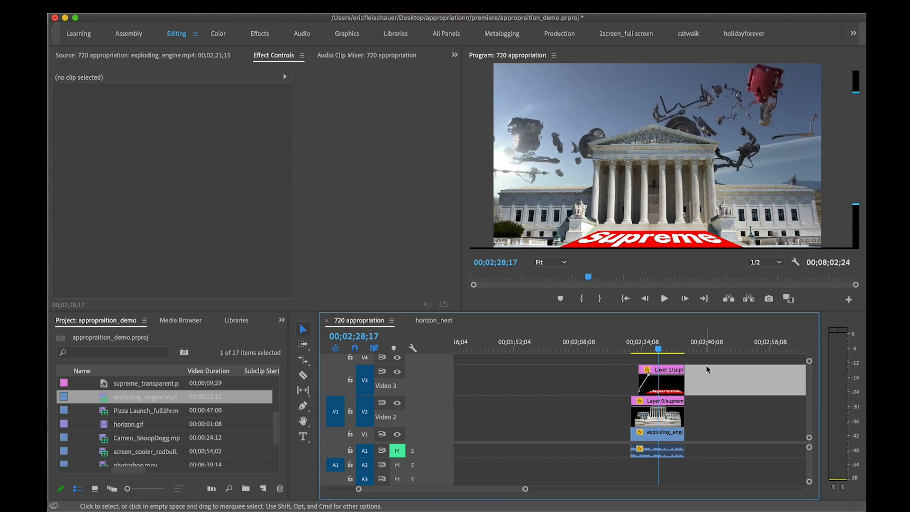
Nest the two PSD layers and exploding_engine.mp4 as "supreme court", and place the nest on V2 right after photoshop.mov
{"action": "left_click", "coordinate": [675, 438]}
{"action": "left_click", "coordinate": [669, 382], "text": "shift"}
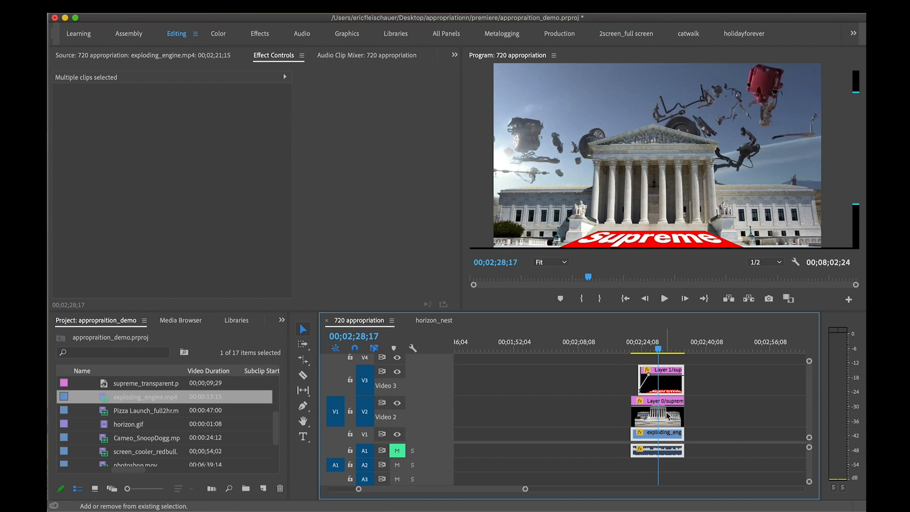
{"action": "left_click", "coordinate": [667, 409], "text": "shift"}
{"action": "right_click", "coordinate": [675, 415]}
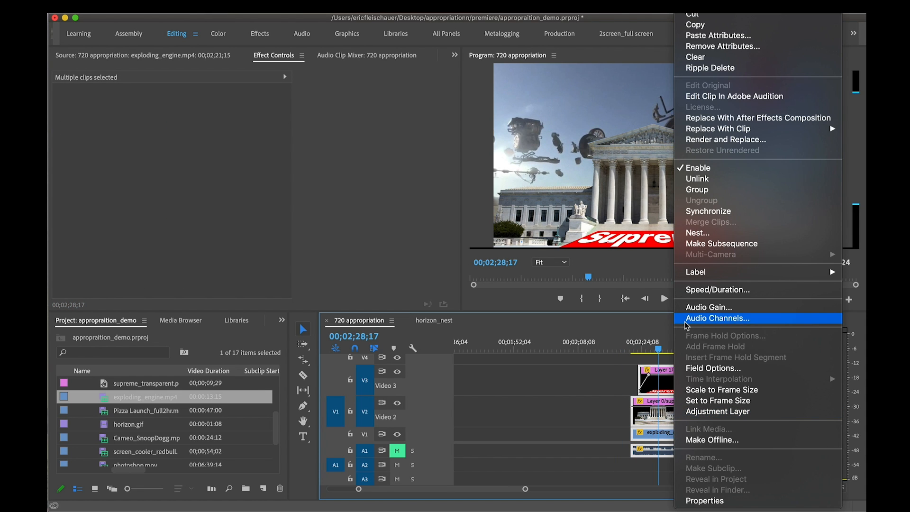
{"action": "left_click", "coordinate": [699, 233]}
{"action": "type", "text": "supreme court"}
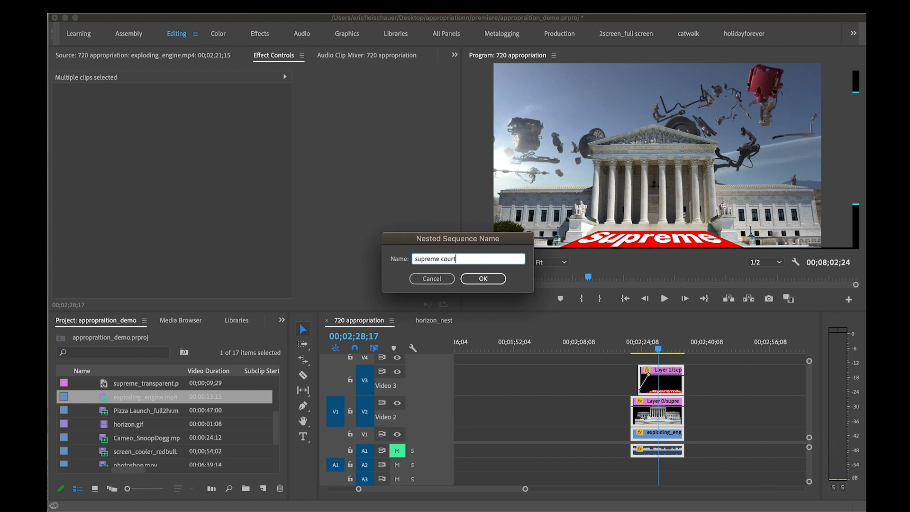
{"action": "key", "text": "Return"}
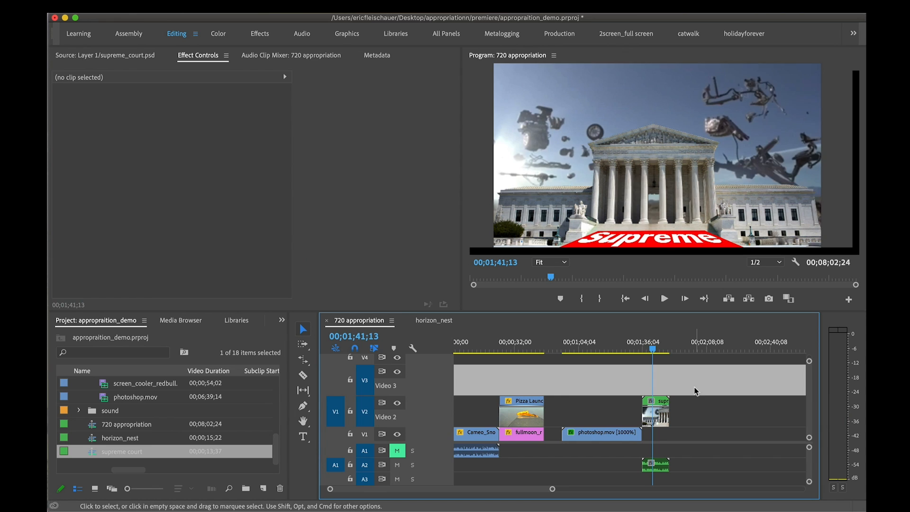
{"action": "left_click_drag", "start_coordinate": [650, 346], "coordinate": [667, 346]}
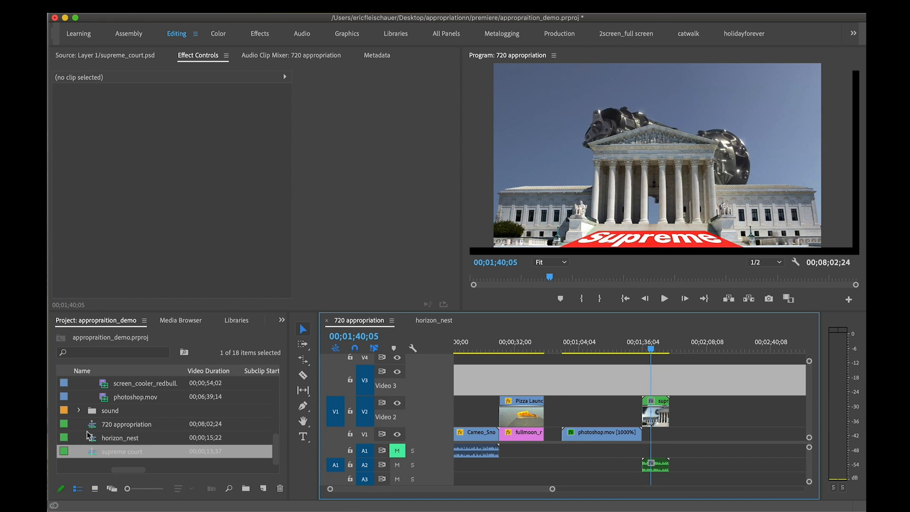
Add exploding_engine.mp4 to V1 at 00;01;57;09, after the supreme court nest, and scale it to the frame size
{"action": "scroll", "coordinate": [92, 429], "scroll_direction": "up", "scroll_amount": 4}
{"action": "double_click", "coordinate": [103, 439]}
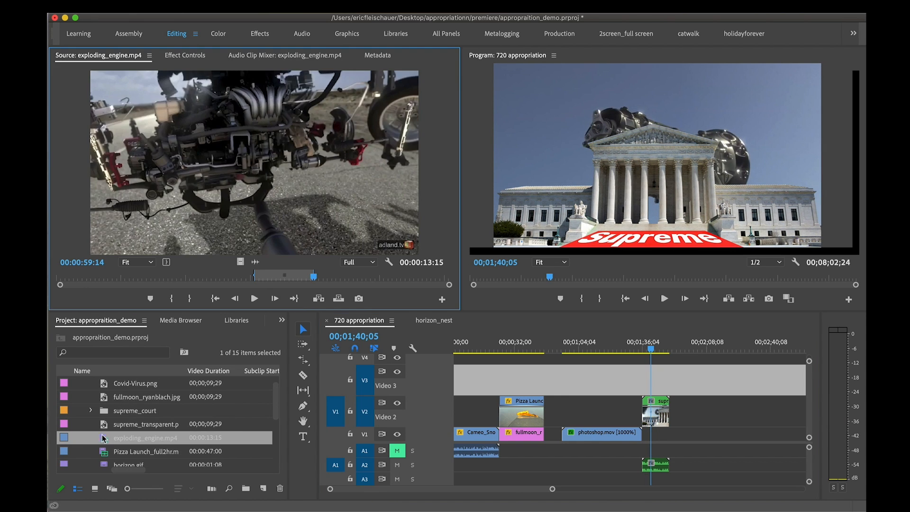
{"action": "left_click_drag", "start_coordinate": [270, 212], "coordinate": [703, 439]}
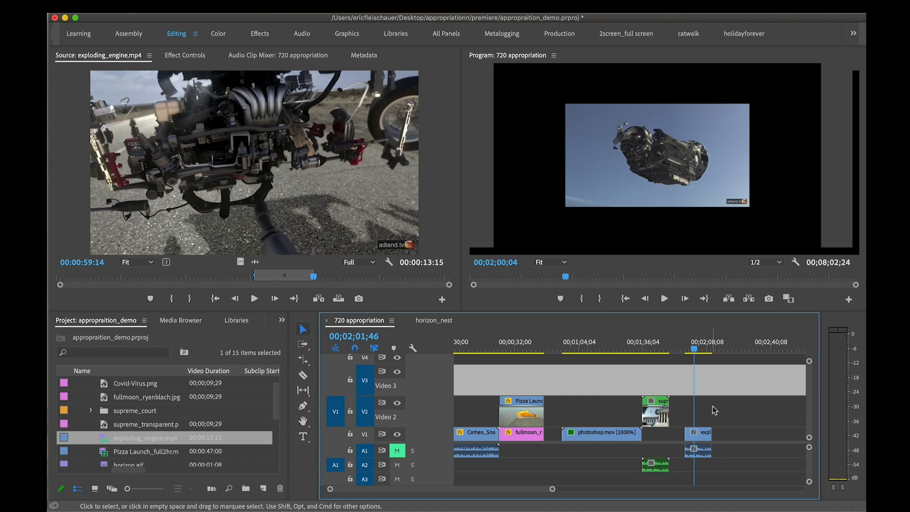
{"action": "right_click", "coordinate": [704, 440]}
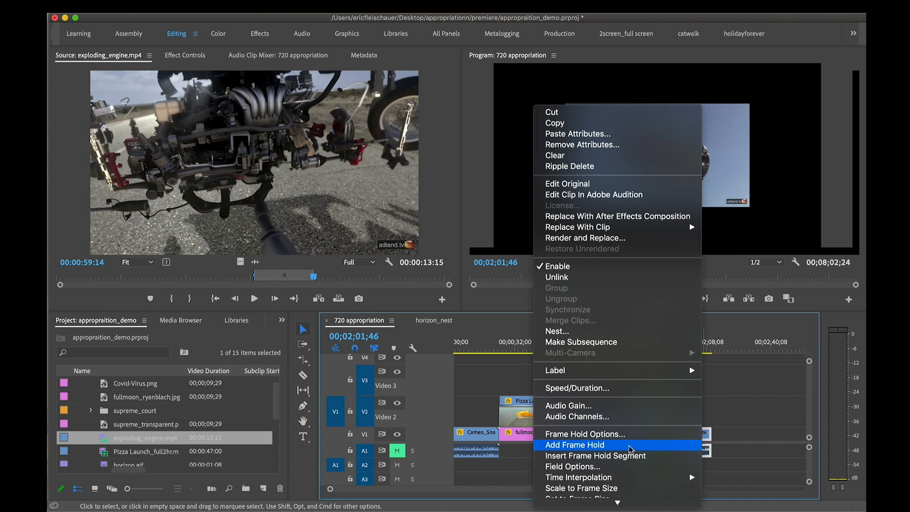
{"action": "left_click", "coordinate": [640, 488]}
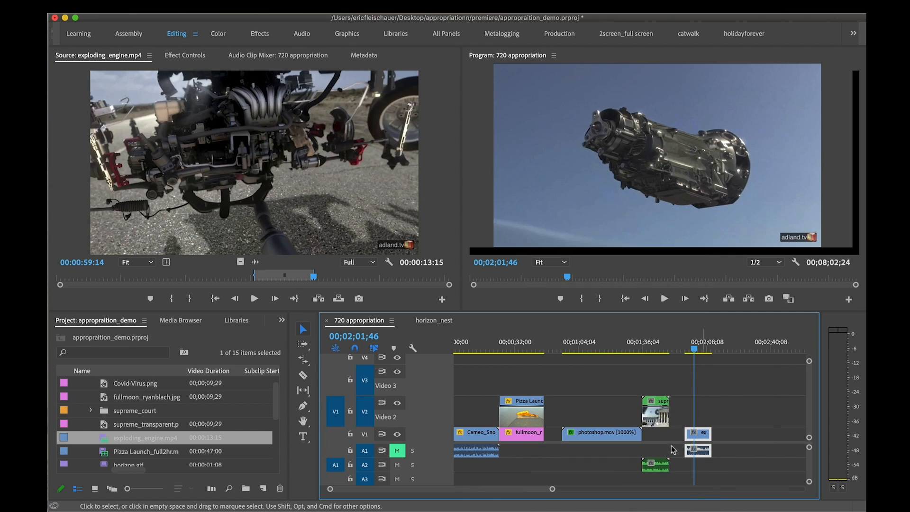
{"action": "left_click", "coordinate": [692, 349]}
{"action": "left_click_drag", "start_coordinate": [692, 350], "coordinate": [695, 349]}
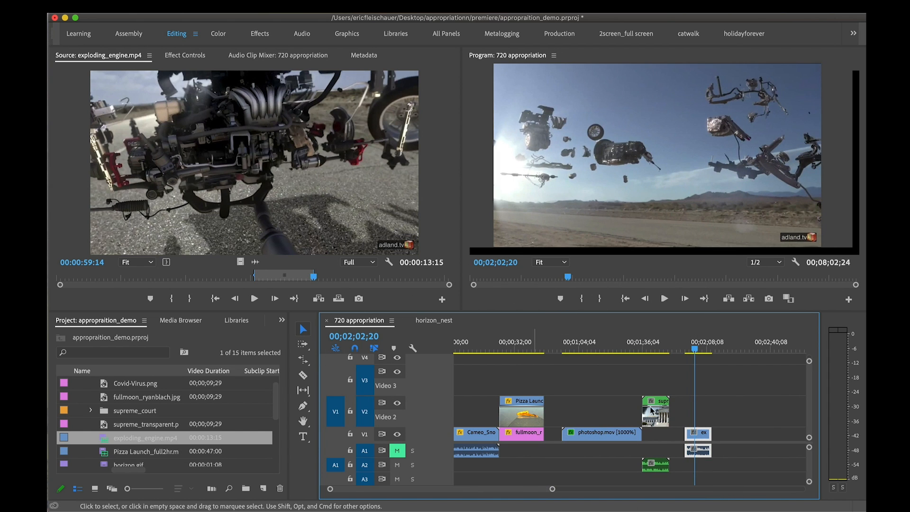
Find the Color Correction video effects and apply Lumetri Color to the exploding_engine.mp4 clip on V1
{"action": "double_click", "coordinate": [701, 434]}
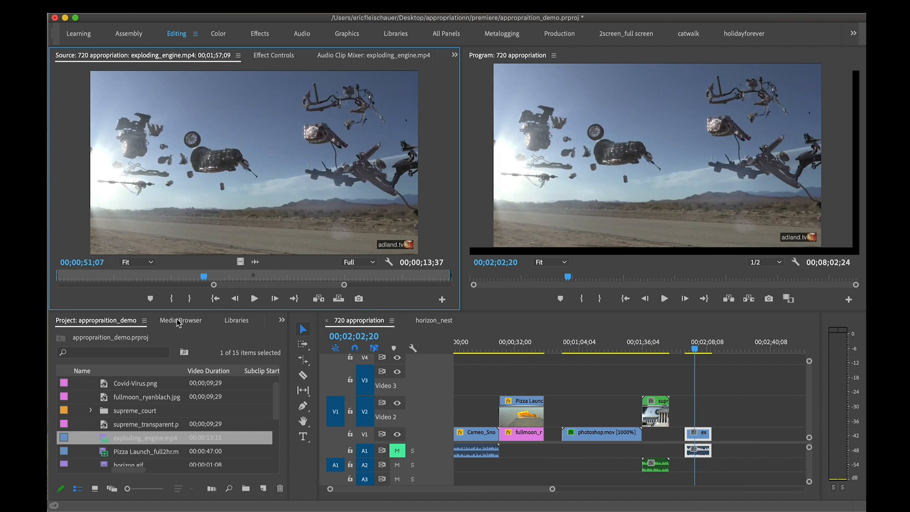
{"action": "left_click", "coordinate": [281, 320]}
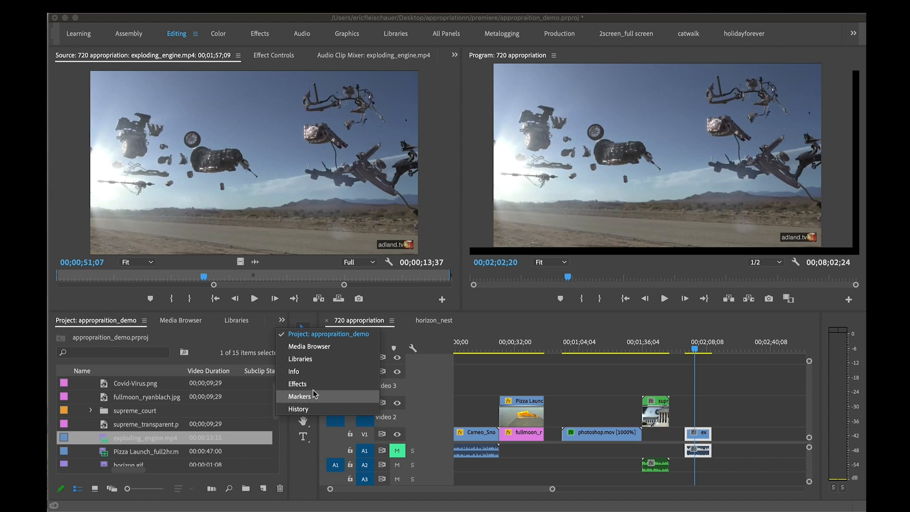
{"action": "left_click", "coordinate": [304, 384]}
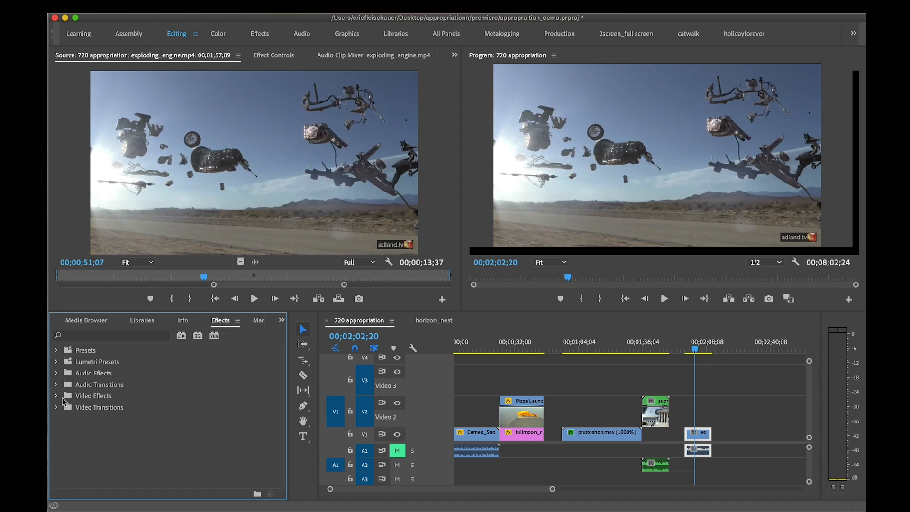
{"action": "left_click", "coordinate": [57, 397]}
{"action": "scroll", "coordinate": [110, 416], "scroll_direction": "down", "scroll_amount": 1}
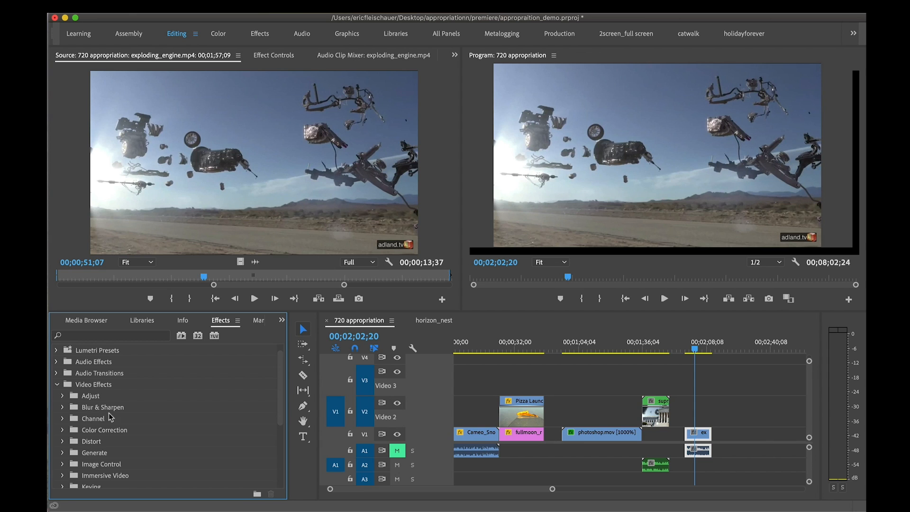
{"action": "left_click", "coordinate": [63, 430]}
{"action": "scroll", "coordinate": [148, 418], "scroll_direction": "down", "scroll_amount": 6}
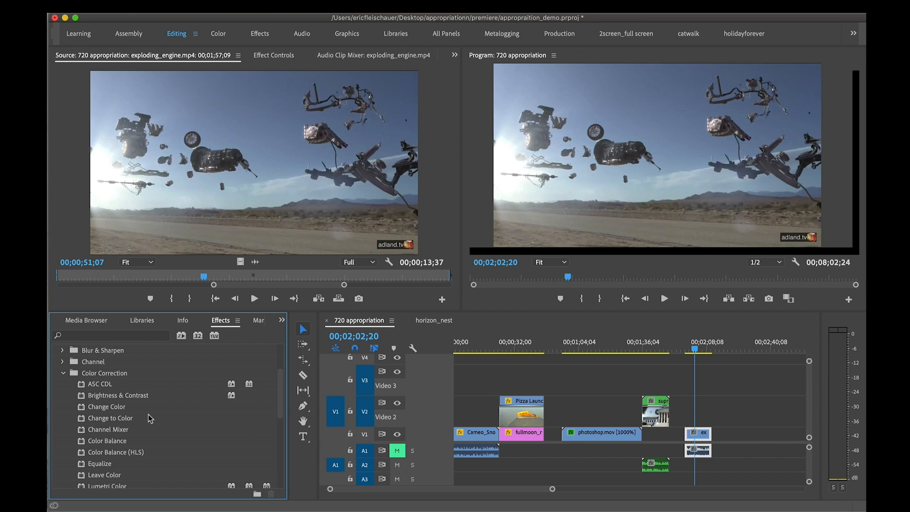
{"action": "scroll", "coordinate": [150, 418], "scroll_direction": "down", "scroll_amount": 2}
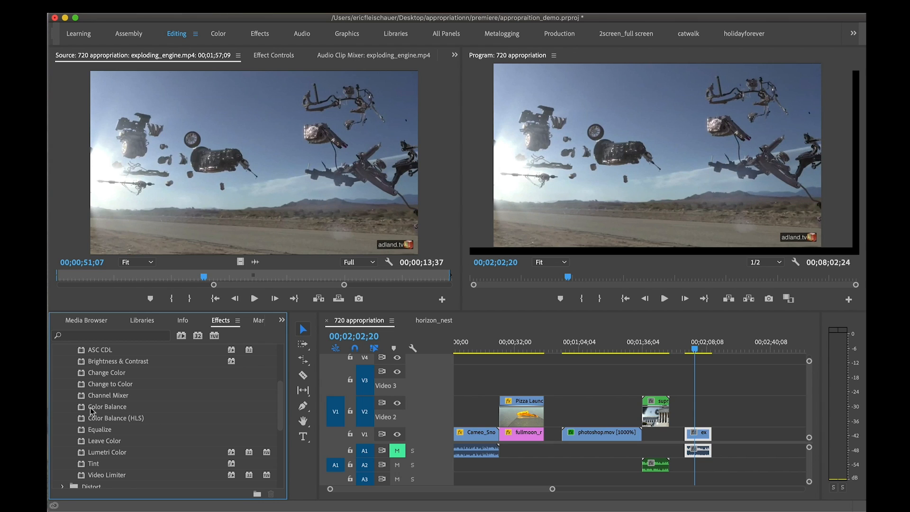
{"action": "scroll", "coordinate": [114, 438], "scroll_direction": "down", "scroll_amount": 1}
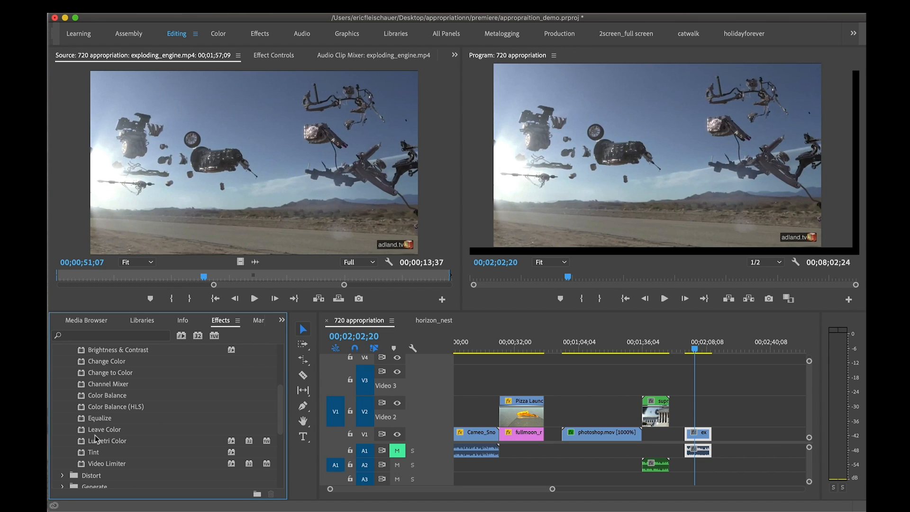
{"action": "scroll", "coordinate": [118, 444], "scroll_direction": "up", "scroll_amount": 2}
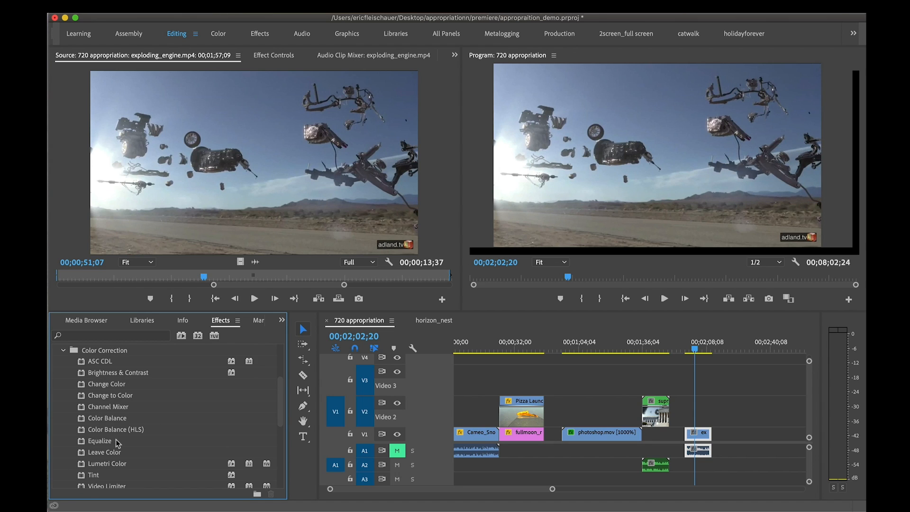
{"action": "left_click", "coordinate": [84, 385]}
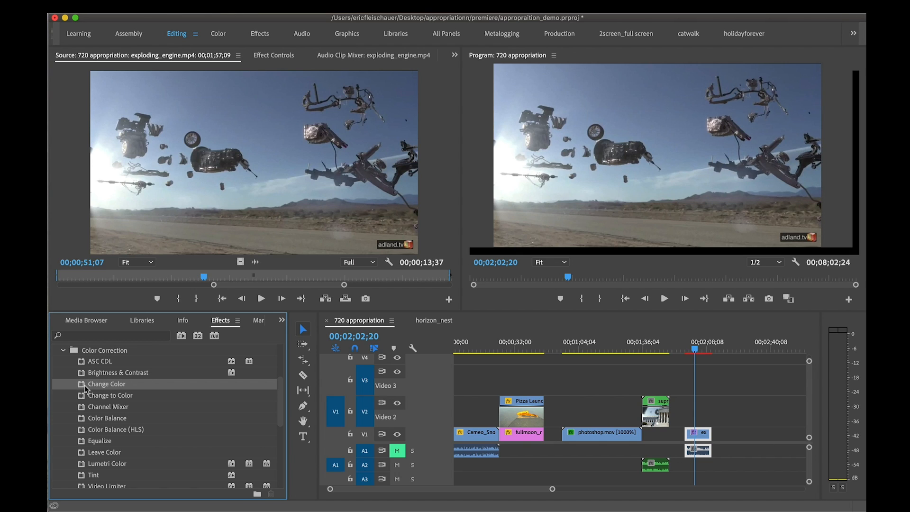
{"action": "left_click_drag", "start_coordinate": [84, 385], "coordinate": [702, 433]}
Examine the Lumetri Color settings, including Basic Correction, with the exploding_engine.mp4 clip at 00;02;02;37
{"action": "scroll", "coordinate": [127, 241], "scroll_direction": "down", "scroll_amount": 3}
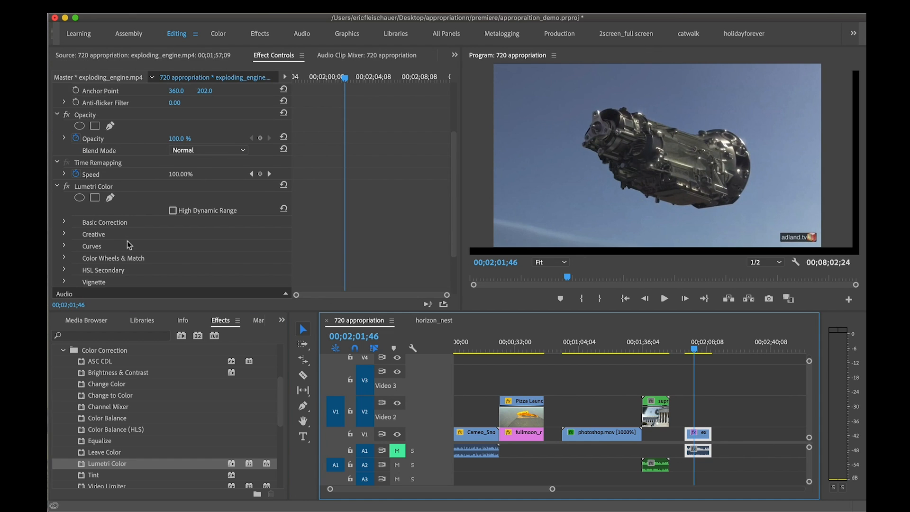
{"action": "scroll", "coordinate": [127, 240], "scroll_direction": "down", "scroll_amount": 1}
{"action": "left_click_drag", "start_coordinate": [693, 349], "coordinate": [695, 350]}
{"action": "left_click", "coordinate": [64, 188]}
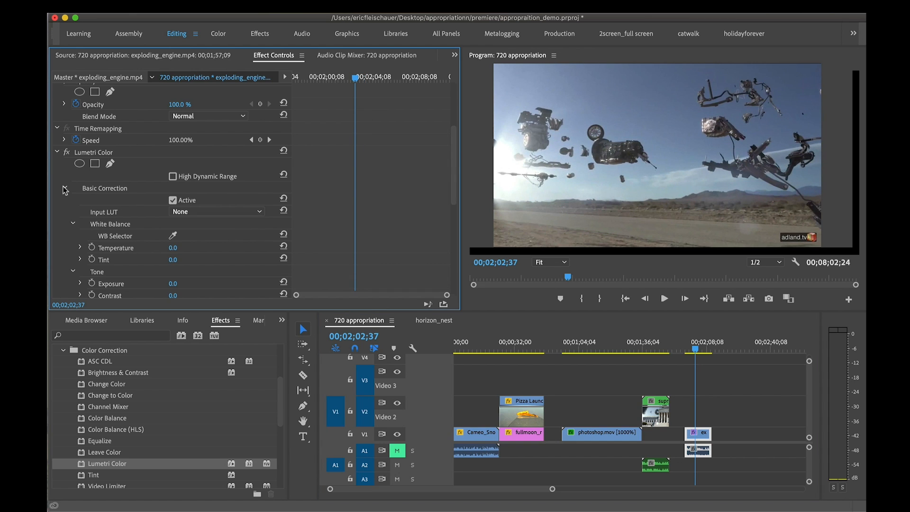
{"action": "left_click", "coordinate": [64, 188]}
{"action": "left_click", "coordinate": [64, 187]}
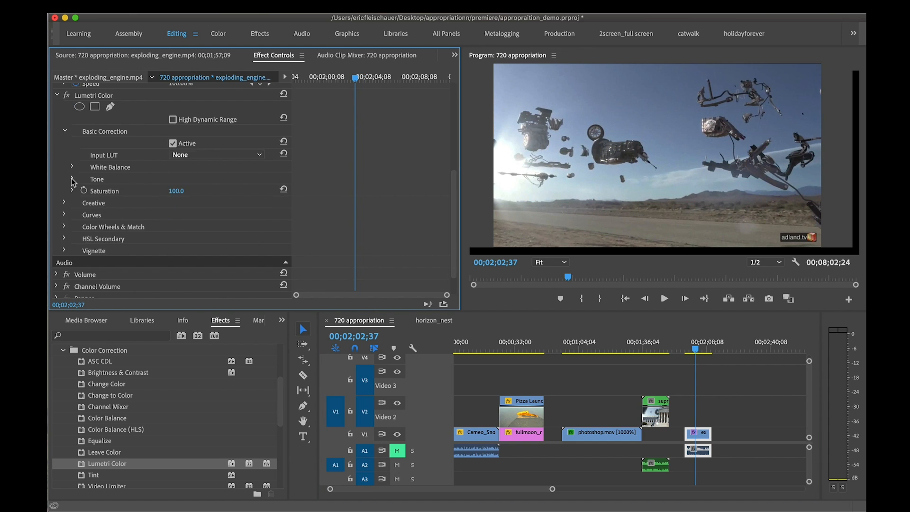
{"action": "left_click", "coordinate": [64, 214]}
{"action": "left_click", "coordinate": [65, 214]}
{"action": "scroll", "coordinate": [204, 207], "scroll_direction": "down", "scroll_amount": 2}
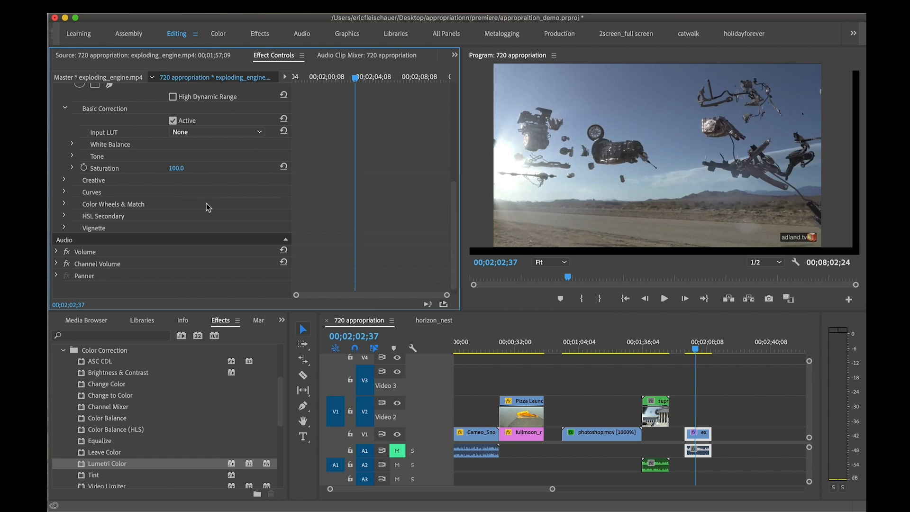
Raise the middle of the master RGB curve above the diagonal in Lumetri Color to brighten the clip
{"action": "left_click", "coordinate": [64, 193]}
{"action": "scroll", "coordinate": [102, 215], "scroll_direction": "down", "scroll_amount": 8}
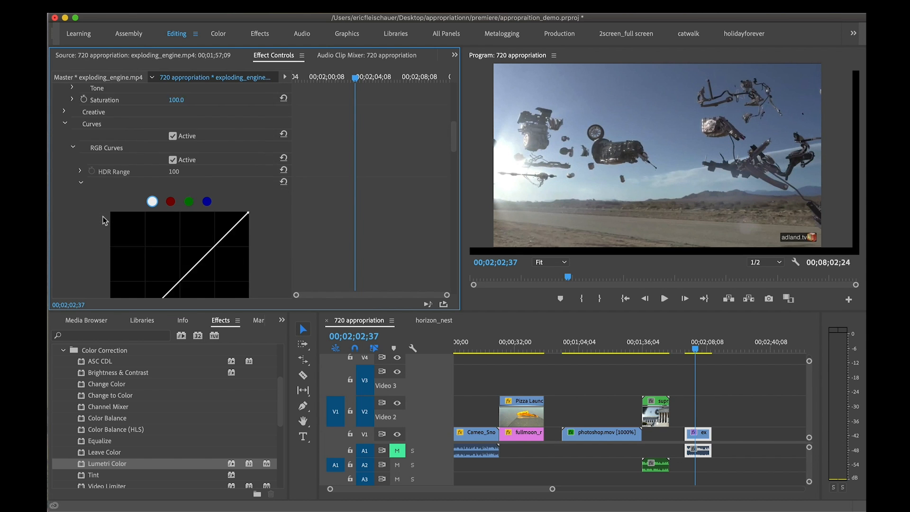
{"action": "mouse_move", "coordinate": [204, 236]}
{"action": "left_mouse_down"}
{"action": "mouse_move", "coordinate": [217, 252]}
{"action": "mouse_move", "coordinate": [193, 229]}
{"action": "left_mouse_up"}
Pull the middle of the red curve below the diagonal to shift the clip toward cyan
{"action": "left_click", "coordinate": [189, 179]}
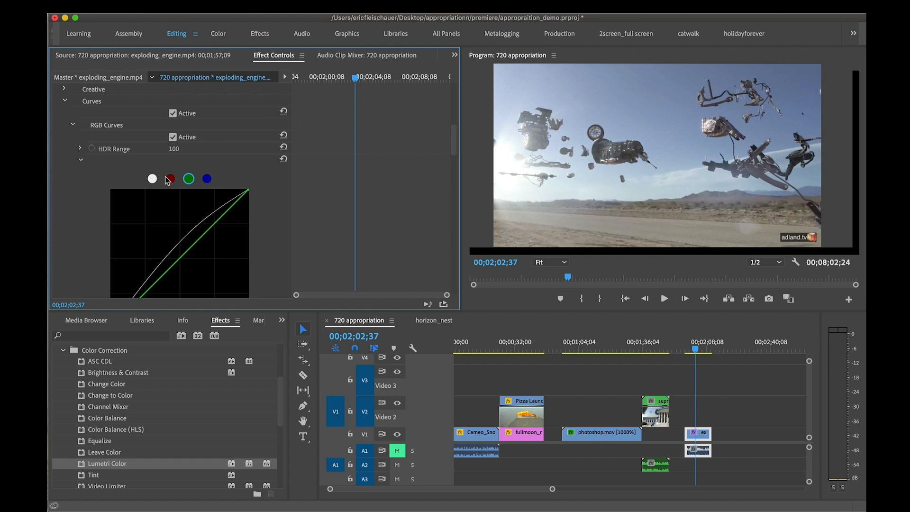
{"action": "left_click", "coordinate": [206, 179]}
{"action": "left_click", "coordinate": [171, 179]}
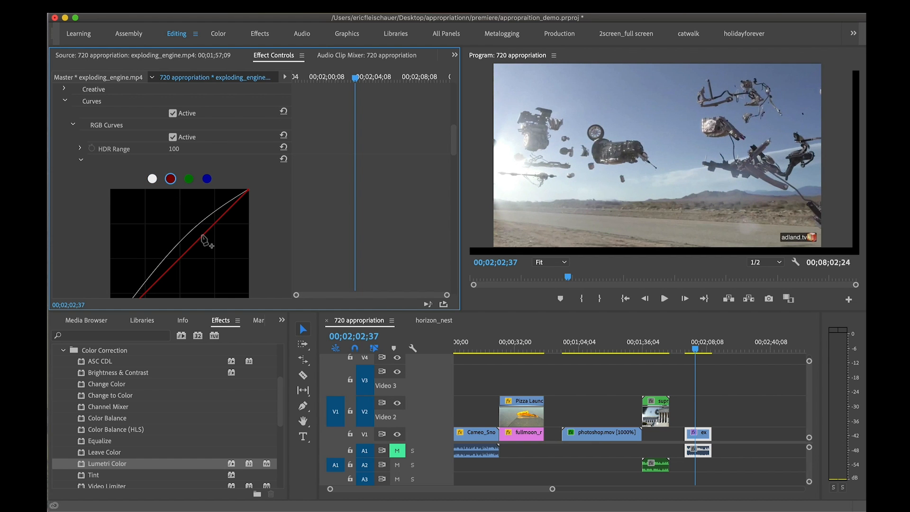
{"action": "left_click_drag", "start_coordinate": [203, 235], "coordinate": [212, 247]}
{"action": "left_click", "coordinate": [189, 179]}
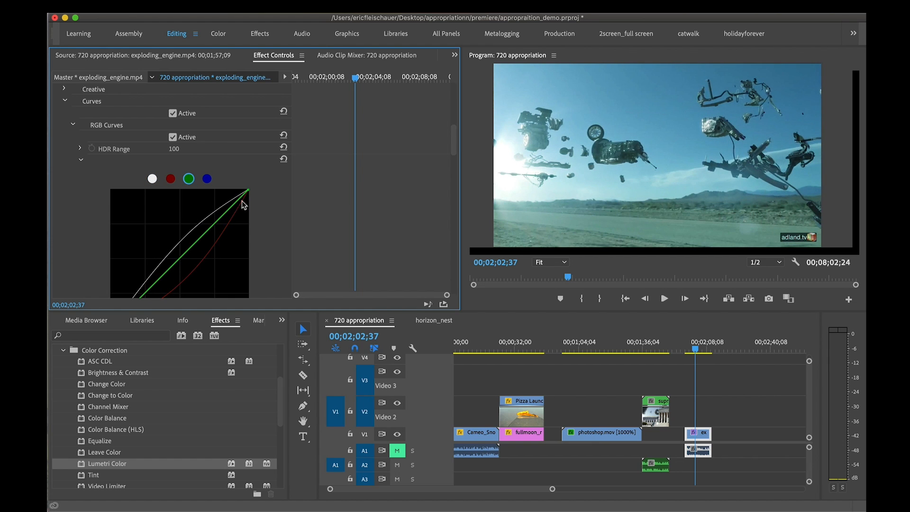
Enlarge the effect settings to view the Hue Saturation Curves below the RGB curves, and restore the layout
{"action": "scroll", "coordinate": [275, 207], "scroll_direction": "down", "scroll_amount": 3}
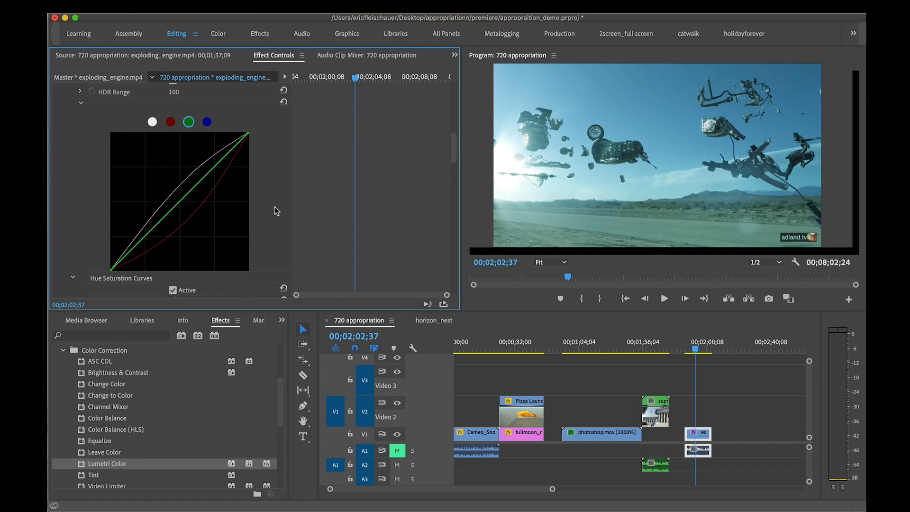
{"action": "key", "text": "grave"}
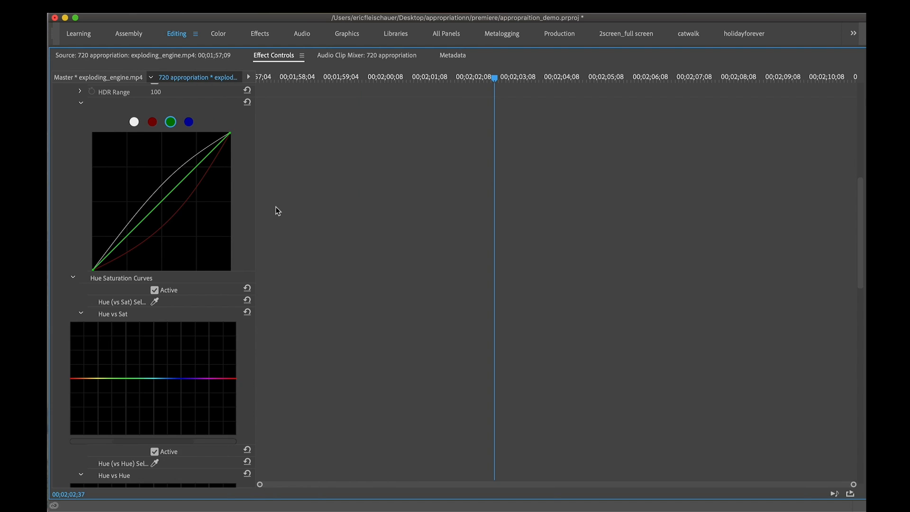
{"action": "key", "text": "grave"}
{"action": "scroll", "coordinate": [266, 194], "scroll_direction": "up", "scroll_amount": 1}
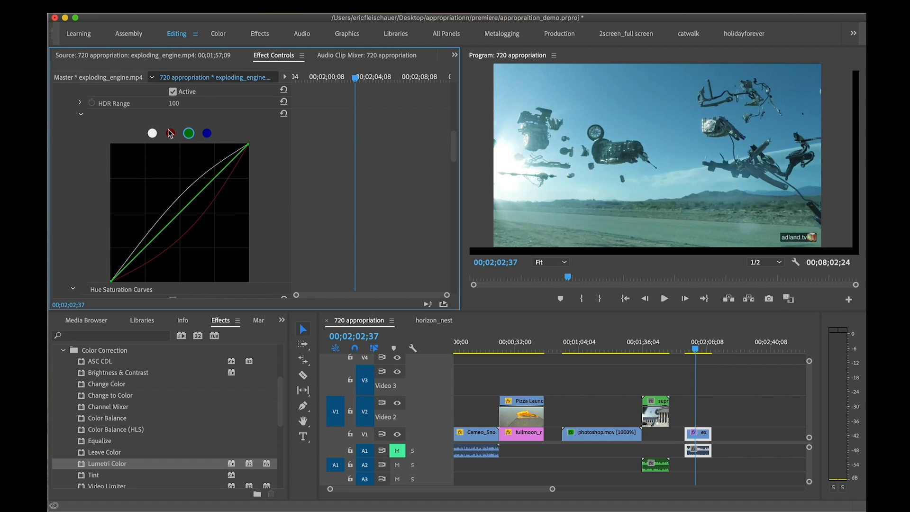
Raise the middle of the red curve slightly above the diagonal to warm the clip, and return to the master curve
{"action": "left_click", "coordinate": [170, 133]}
{"action": "left_click_drag", "start_coordinate": [212, 205], "coordinate": [175, 207]}
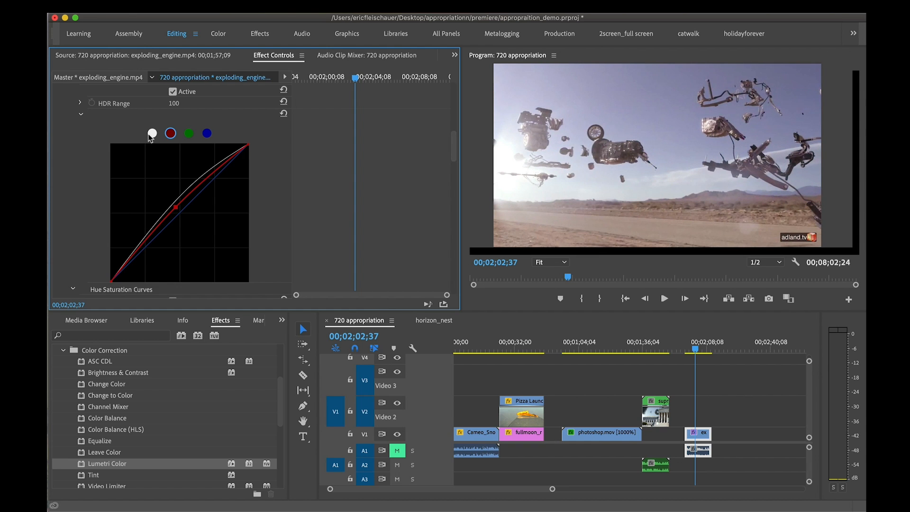
{"action": "left_click", "coordinate": [151, 135]}
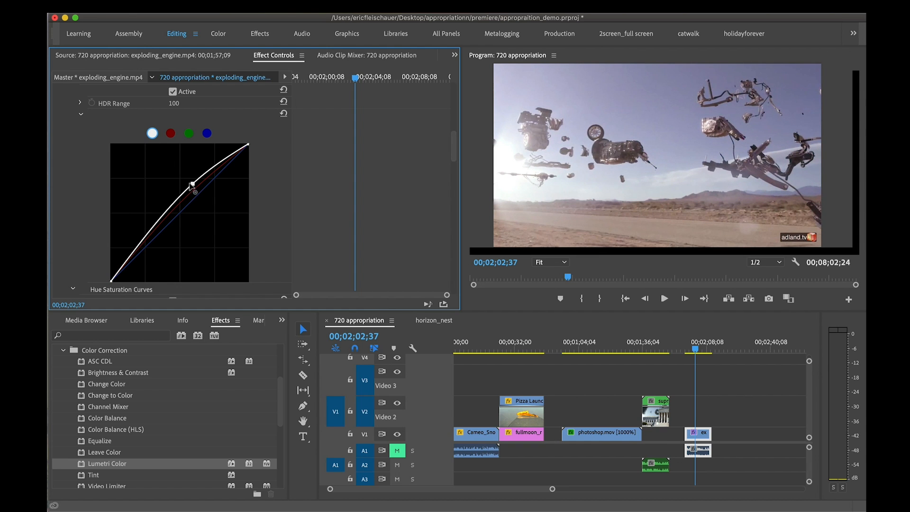
Raise the master and red curves further above the diagonal and pull the green curve far below it
{"action": "left_click_drag", "start_coordinate": [192, 185], "coordinate": [175, 172]}
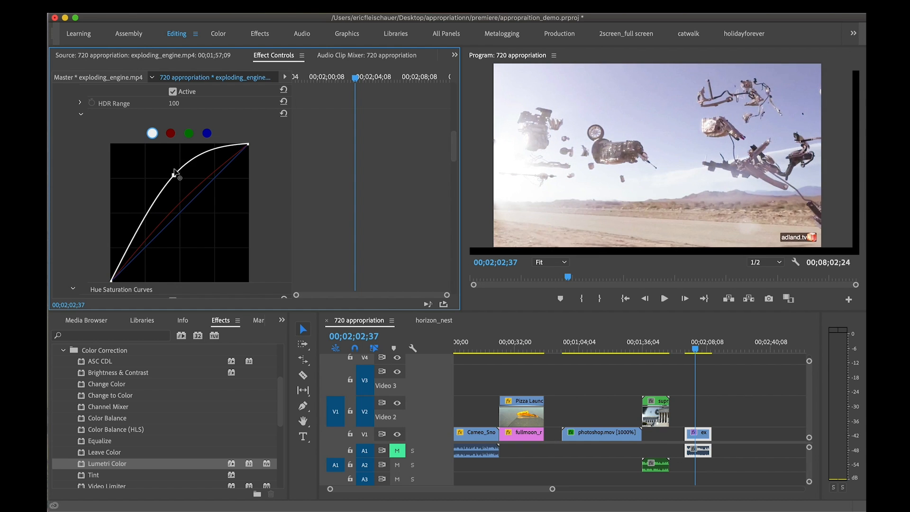
{"action": "left_click", "coordinate": [171, 134]}
{"action": "left_click_drag", "start_coordinate": [179, 209], "coordinate": [207, 243]}
{"action": "left_click", "coordinate": [188, 134]}
{"action": "left_click", "coordinate": [207, 133]}
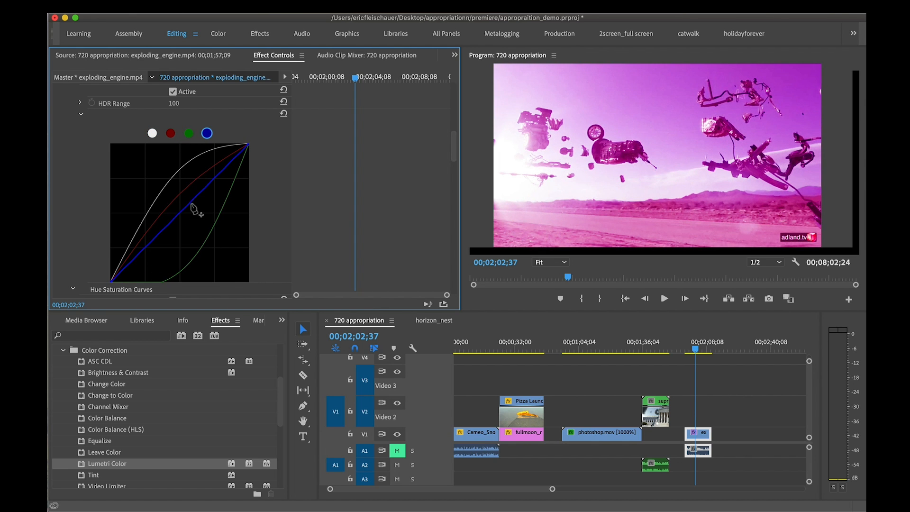
Pull the middle of the blue curve below the diagonal and preview the tint on other frames of the clip
{"action": "left_click_drag", "start_coordinate": [195, 206], "coordinate": [178, 238]}
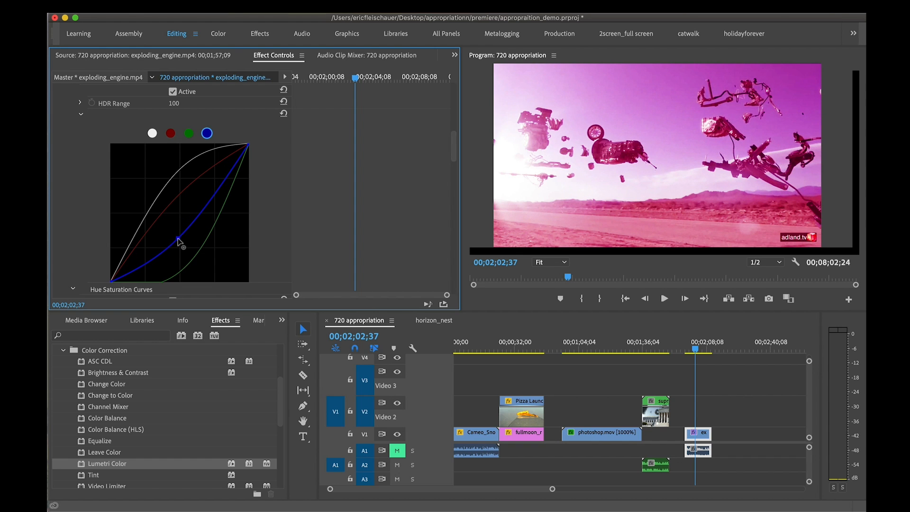
{"action": "left_click_drag", "start_coordinate": [696, 349], "coordinate": [695, 347]}
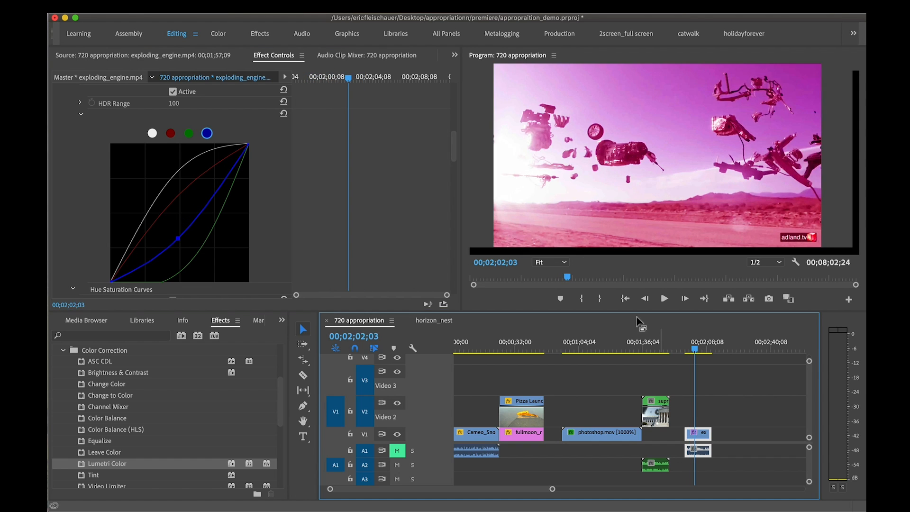
{"action": "scroll", "coordinate": [102, 156], "scroll_direction": "up", "scroll_amount": 10}
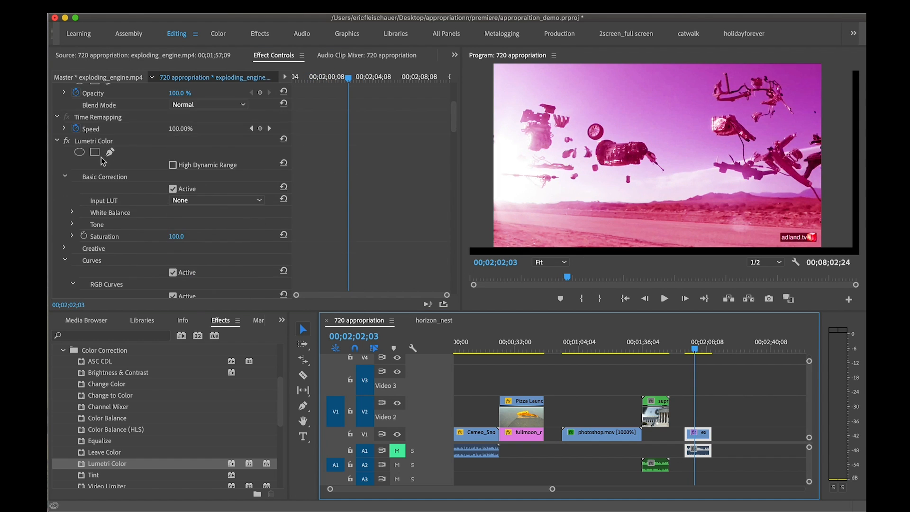
{"action": "left_click_drag", "start_coordinate": [695, 349], "coordinate": [703, 349]}
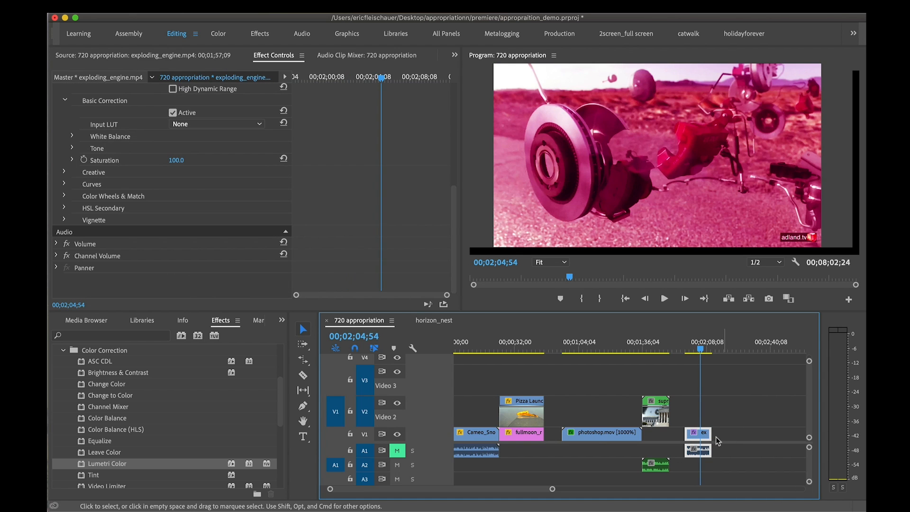
Expand the clip's Lumetri RGB Curves again and reset all the channel curves to straight diagonals
{"action": "double_click", "coordinate": [699, 433]}
{"action": "left_click", "coordinate": [273, 55]}
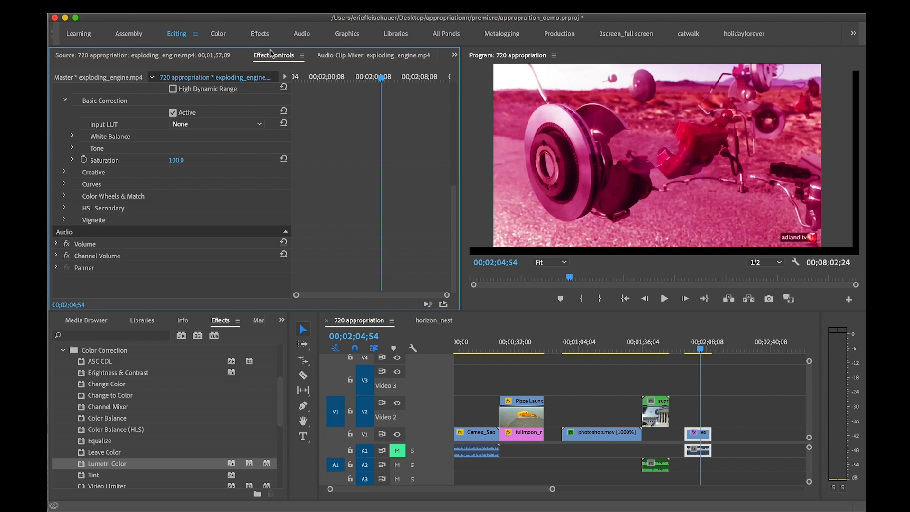
{"action": "left_click", "coordinate": [65, 183]}
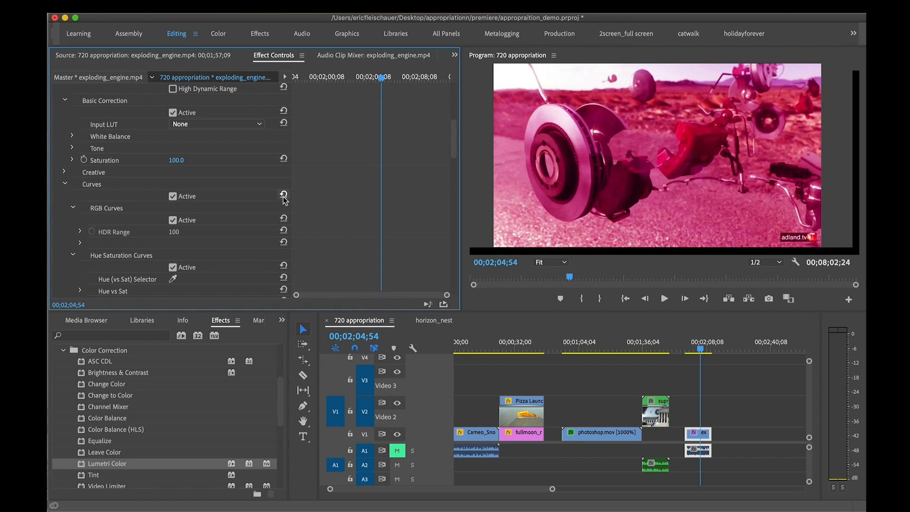
{"action": "scroll", "coordinate": [254, 208], "scroll_direction": "down", "scroll_amount": 5}
{"action": "scroll", "coordinate": [254, 209], "scroll_direction": "up", "scroll_amount": 4}
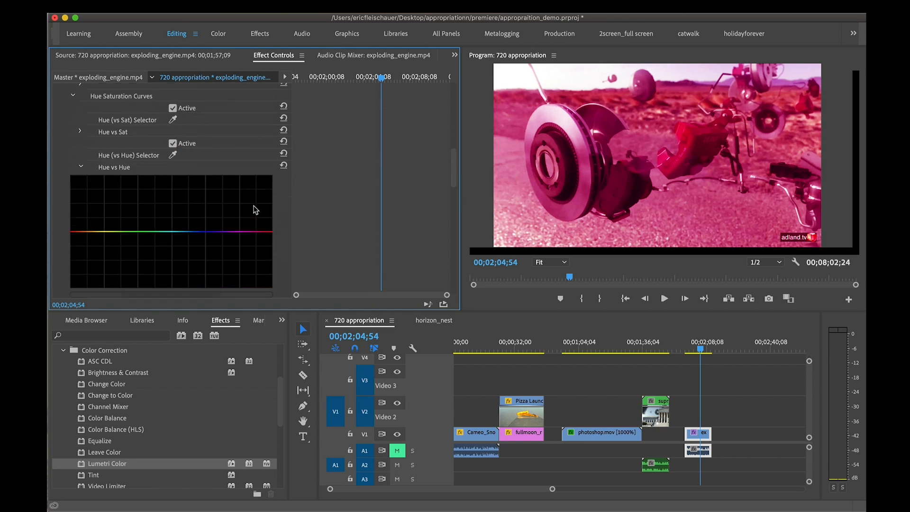
{"action": "left_click", "coordinate": [74, 232]}
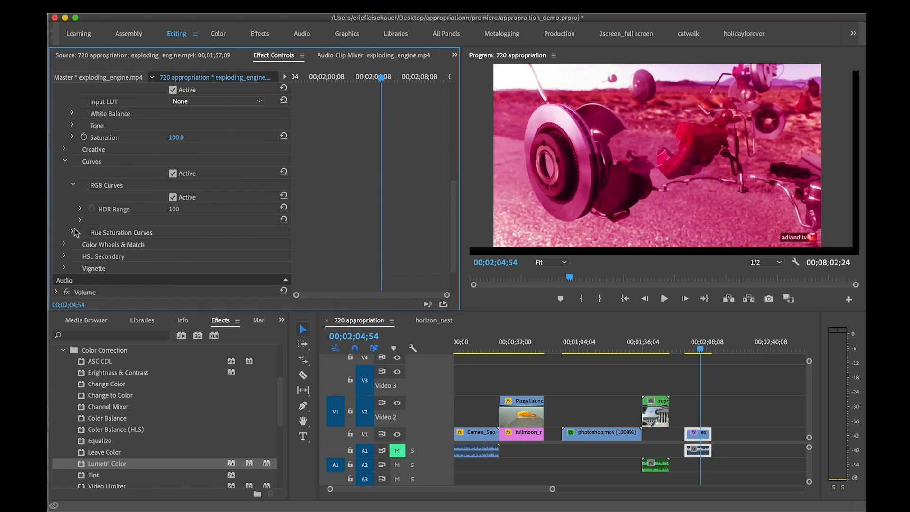
{"action": "left_click", "coordinate": [74, 231]}
{"action": "left_click", "coordinate": [79, 220]}
{"action": "scroll", "coordinate": [274, 237], "scroll_direction": "down", "scroll_amount": 4}
{"action": "scroll", "coordinate": [280, 237], "scroll_direction": "down", "scroll_amount": 1}
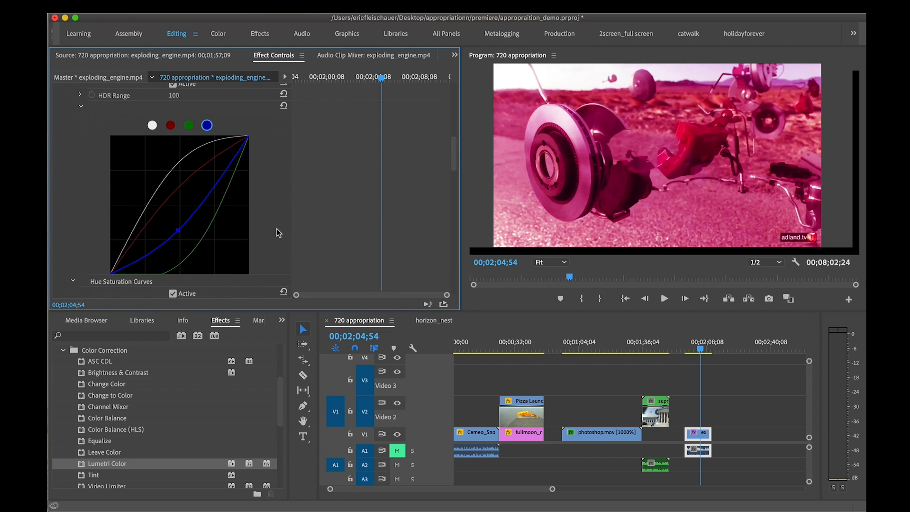
{"action": "left_click", "coordinate": [283, 106]}
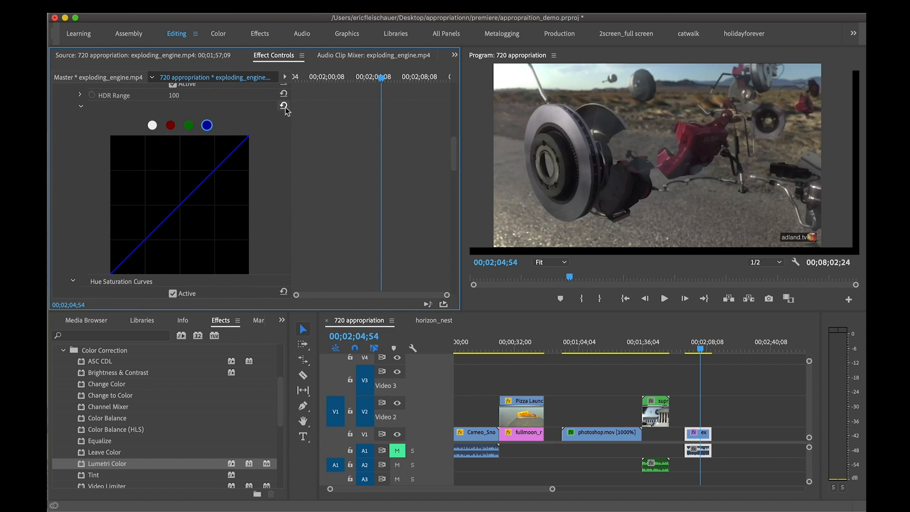
Delete the Lumetri Color effect from the exploding_engine.mp4 clip
{"action": "scroll", "coordinate": [286, 110], "scroll_direction": "up", "scroll_amount": 4}
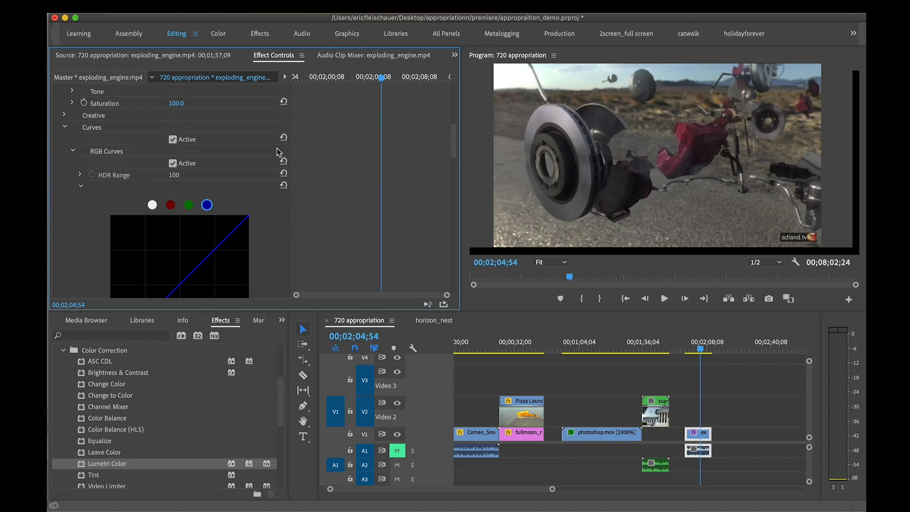
{"action": "scroll", "coordinate": [242, 204], "scroll_direction": "up", "scroll_amount": 3}
{"action": "scroll", "coordinate": [243, 202], "scroll_direction": "up", "scroll_amount": 7}
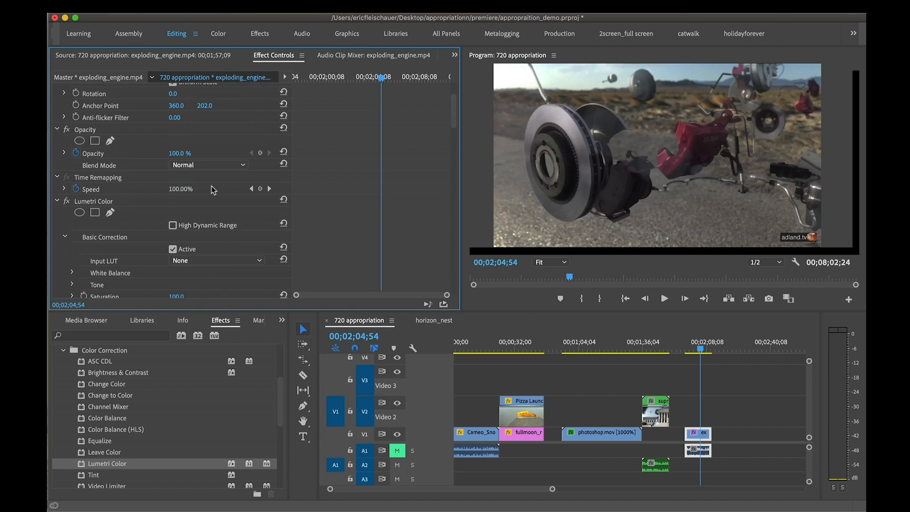
{"action": "left_click", "coordinate": [134, 202]}
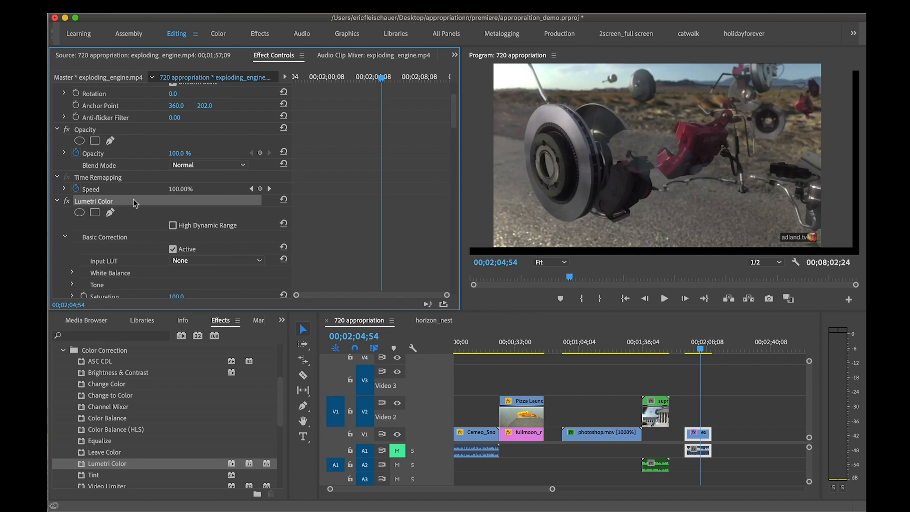
{"action": "left_click", "coordinate": [89, 205]}
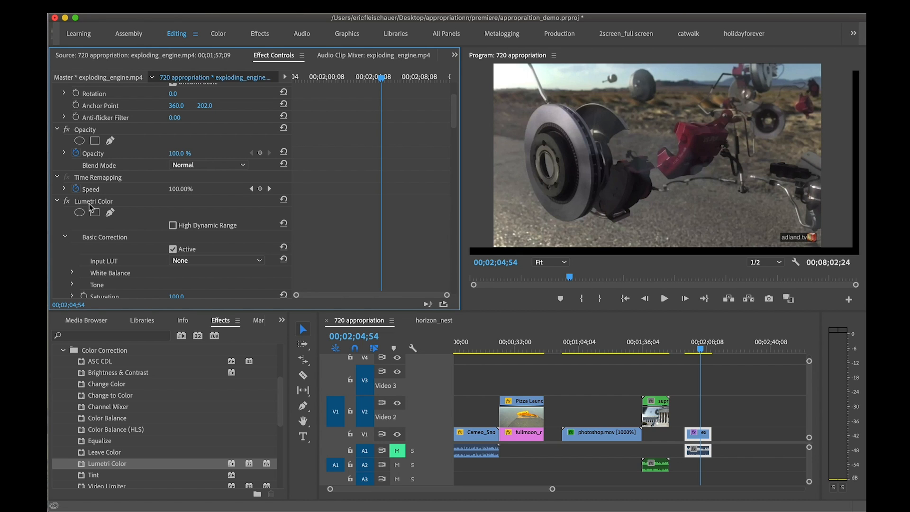
{"action": "left_click", "coordinate": [89, 202]}
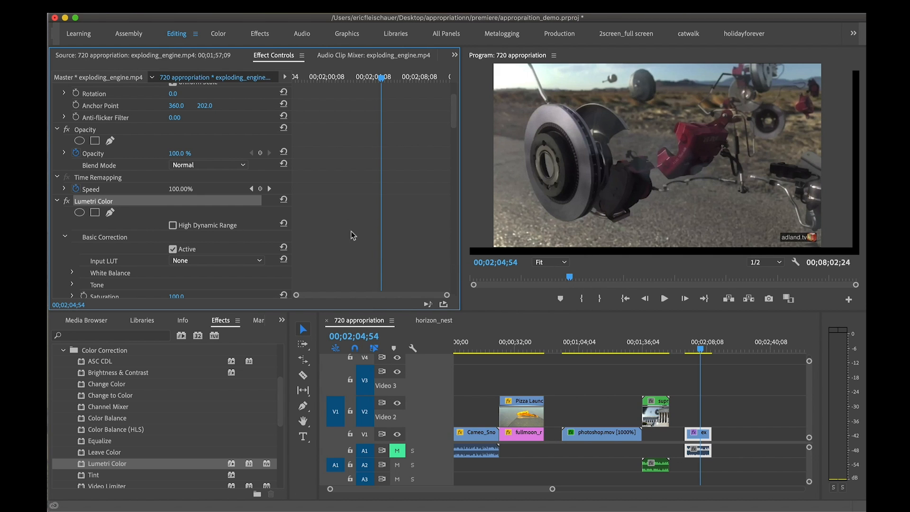
{"action": "key", "text": "Delete"}
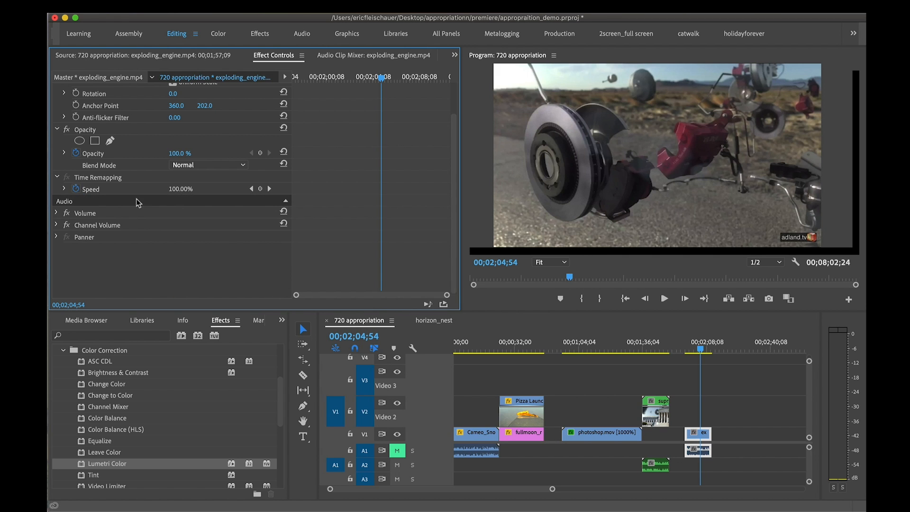
Apply the Color Balance effect to the exploding_engine.mp4 clip on V1 and show its frame at 00;02;01;12
{"action": "left_click", "coordinate": [686, 348]}
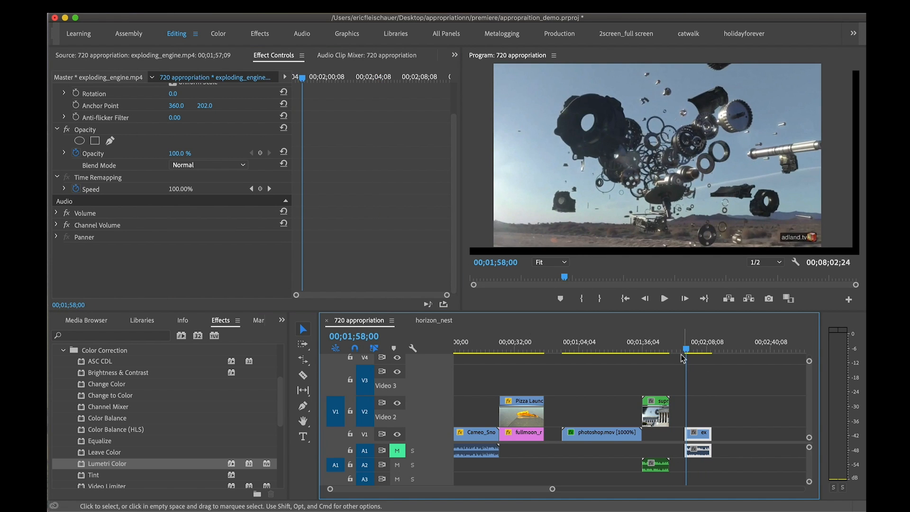
{"action": "left_click", "coordinate": [694, 347]}
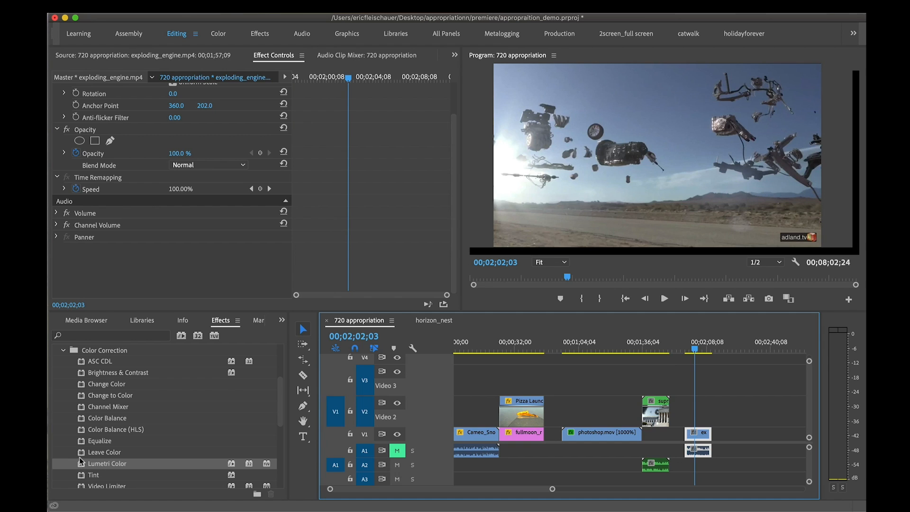
{"action": "scroll", "coordinate": [80, 457], "scroll_direction": "down", "scroll_amount": 3}
{"action": "scroll", "coordinate": [83, 441], "scroll_direction": "up", "scroll_amount": 3}
{"action": "scroll", "coordinate": [85, 438], "scroll_direction": "up", "scroll_amount": 2}
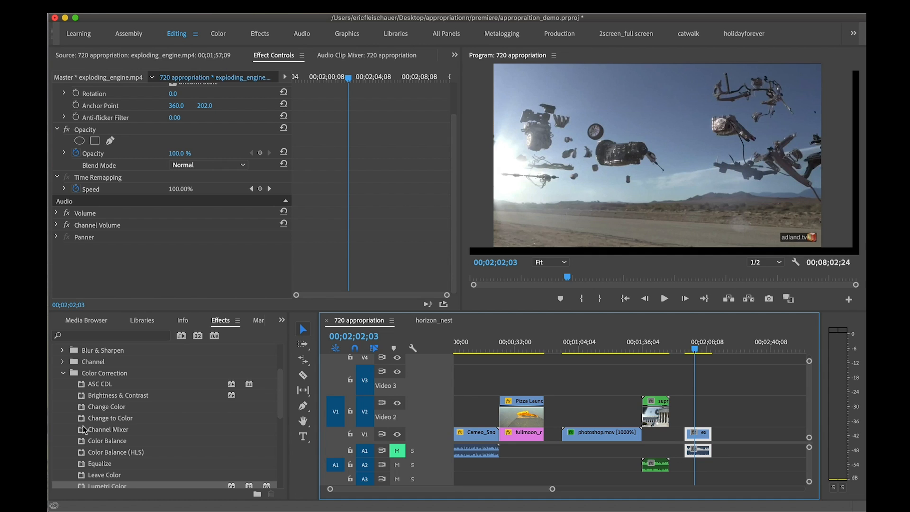
{"action": "scroll", "coordinate": [80, 417], "scroll_direction": "down", "scroll_amount": 2}
{"action": "left_click", "coordinate": [85, 418]}
{"action": "left_click_drag", "start_coordinate": [84, 417], "coordinate": [698, 434]}
{"action": "left_click_drag", "start_coordinate": [697, 352], "coordinate": [694, 353]}
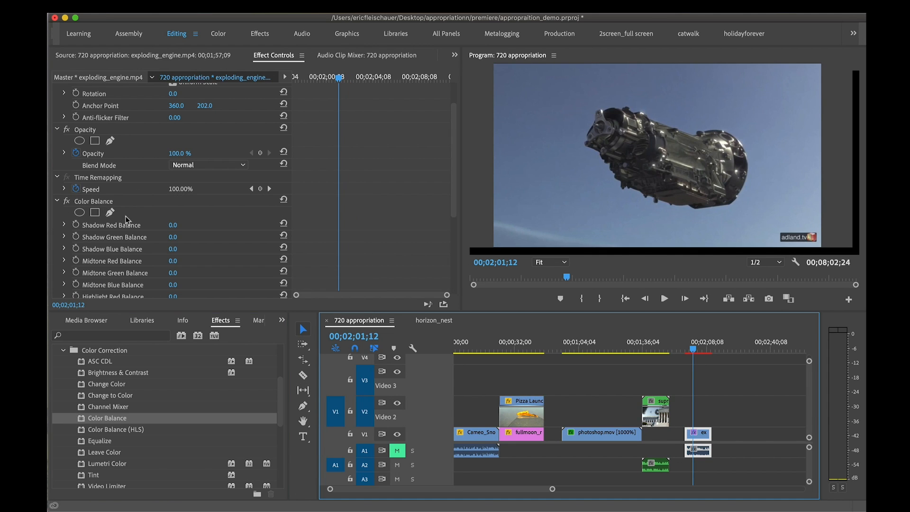
Set the shadow values of Color Balance to red -44, green 39 and blue 24
{"action": "scroll", "coordinate": [127, 216], "scroll_direction": "down", "scroll_amount": 3}
{"action": "left_click_drag", "start_coordinate": [179, 213], "coordinate": [208, 234]}
{"action": "scroll", "coordinate": [224, 235], "scroll_direction": "down", "scroll_amount": 2}
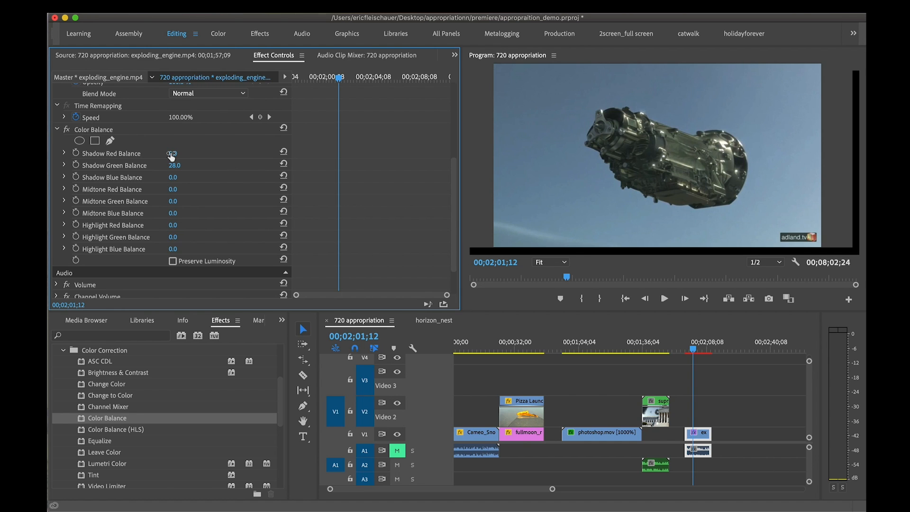
{"action": "left_click_drag", "start_coordinate": [172, 155], "coordinate": [151, 155]}
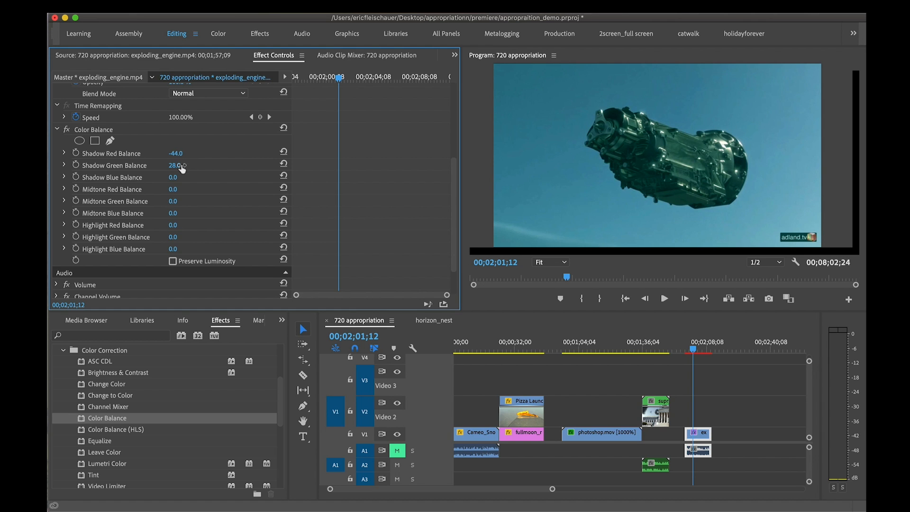
{"action": "left_click_drag", "start_coordinate": [182, 170], "coordinate": [191, 169]}
{"action": "left_click_drag", "start_coordinate": [173, 177], "coordinate": [177, 177]}
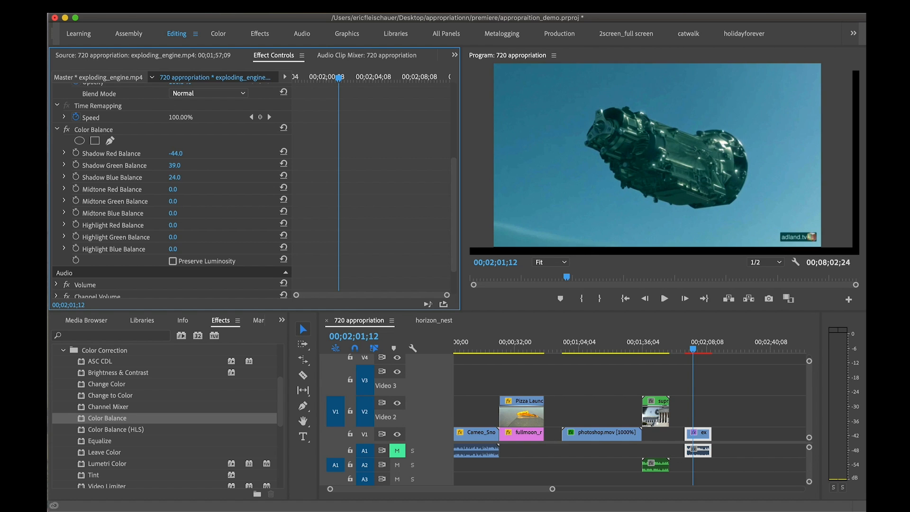
Set the Color Balance midtones to red 73 and green 15, and the highlights to red -13, green 11 and blue 24
{"action": "left_click_drag", "start_coordinate": [173, 189], "coordinate": [228, 189]}
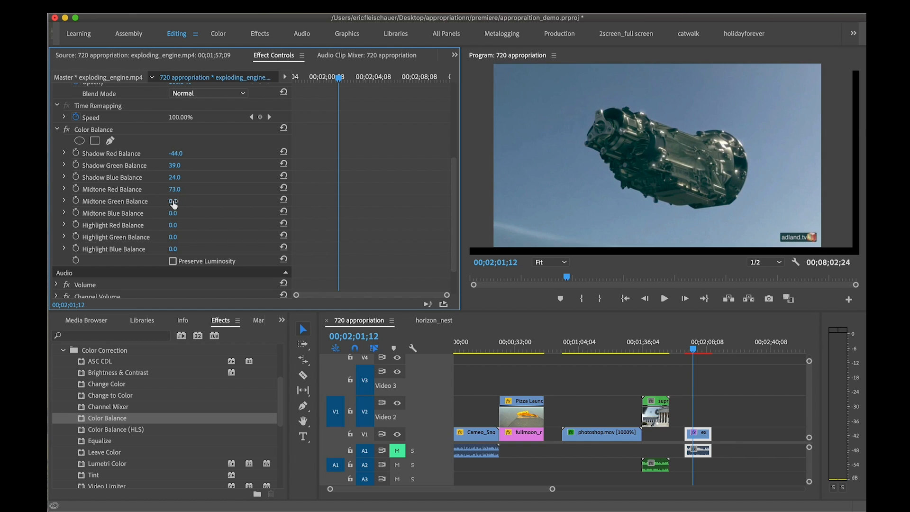
{"action": "left_click_drag", "start_coordinate": [173, 201], "coordinate": [180, 201]}
{"action": "mouse_move", "coordinate": [173, 225]}
{"action": "left_mouse_down"}
{"action": "mouse_move", "coordinate": [186, 225]}
{"action": "mouse_move", "coordinate": [169, 225]}
{"action": "mouse_move", "coordinate": [179, 237]}
{"action": "left_mouse_up"}
Save the project and check the color-balanced clip at several frames between 00;02;02;37 and 00;02;08;01
{"action": "left_click", "coordinate": [703, 345]}
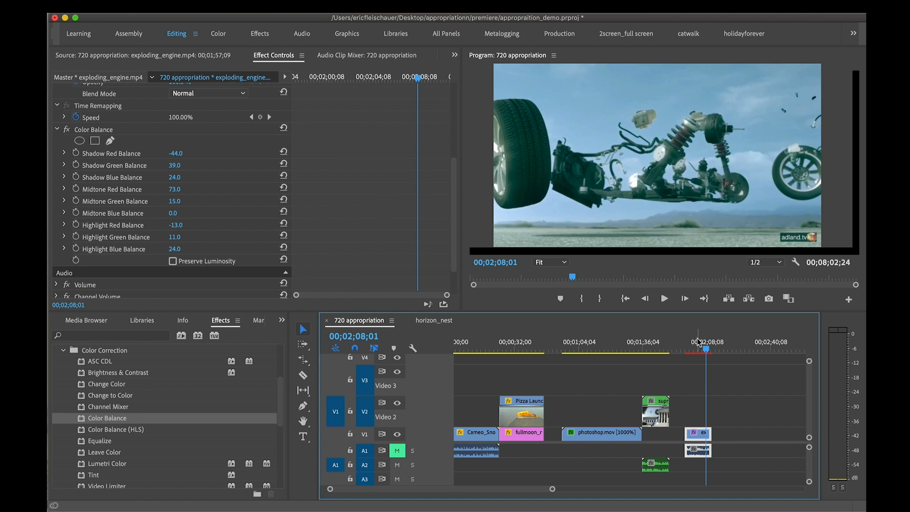
{"action": "key", "text": "super+s"}
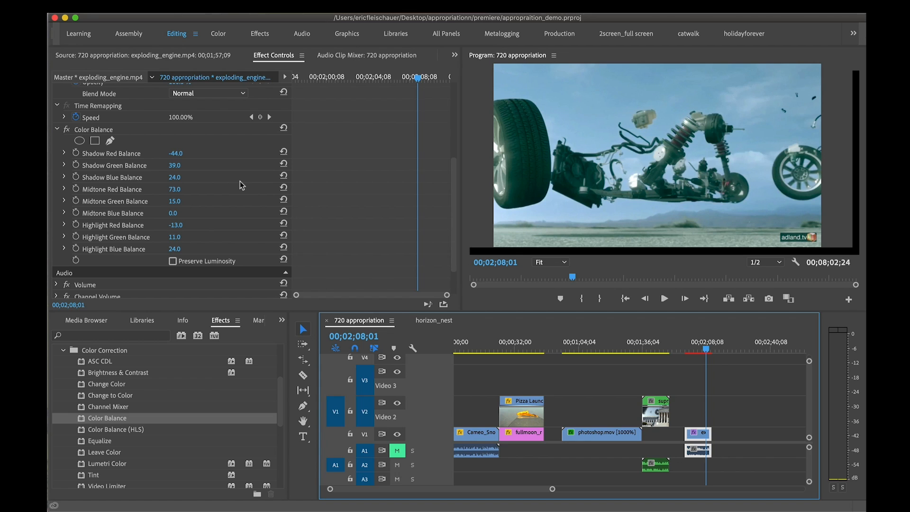
{"action": "scroll", "coordinate": [689, 357], "scroll_direction": "up", "scroll_amount": 2}
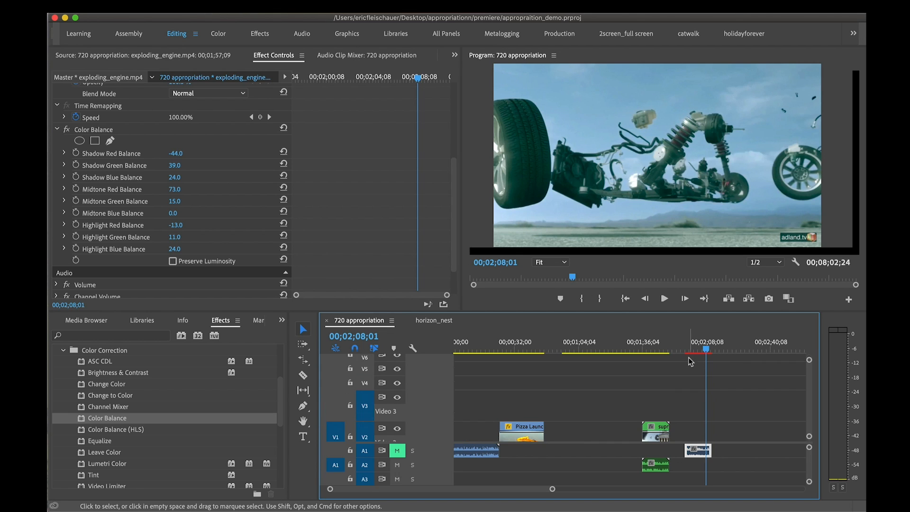
{"action": "scroll", "coordinate": [688, 358], "scroll_direction": "down", "scroll_amount": 2}
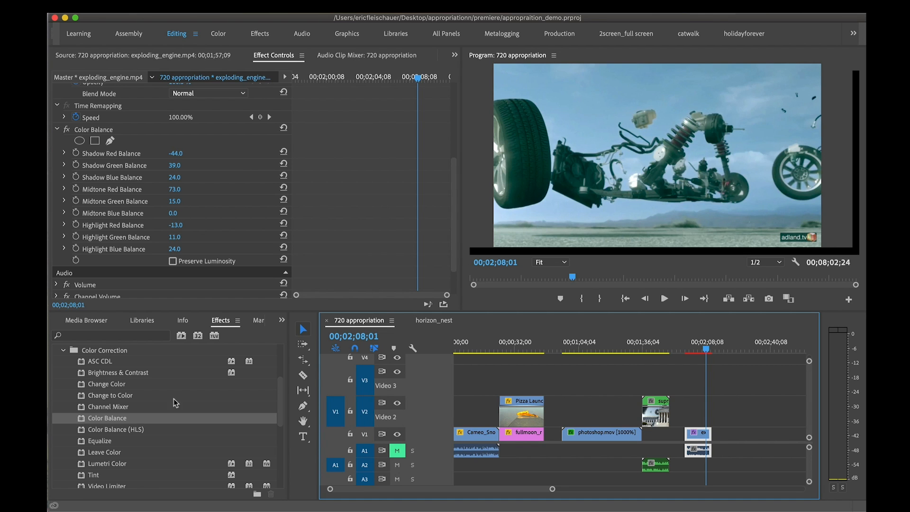
{"action": "left_click", "coordinate": [695, 349]}
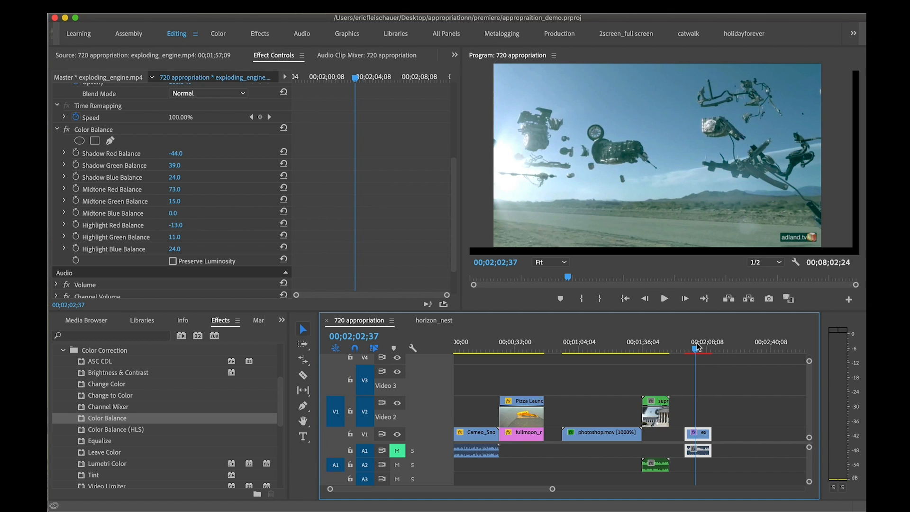
{"action": "left_click", "coordinate": [696, 342]}
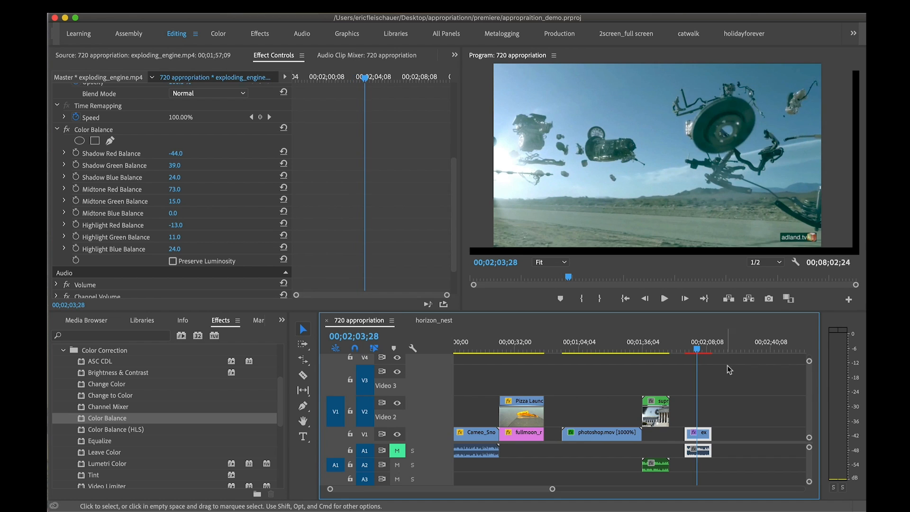
Reselect the color-balanced exploding_engine.mp4 clip, move the playhead to 00;02;02;03 and copy the clip
{"action": "left_click", "coordinate": [747, 385]}
{"action": "left_click", "coordinate": [704, 436]}
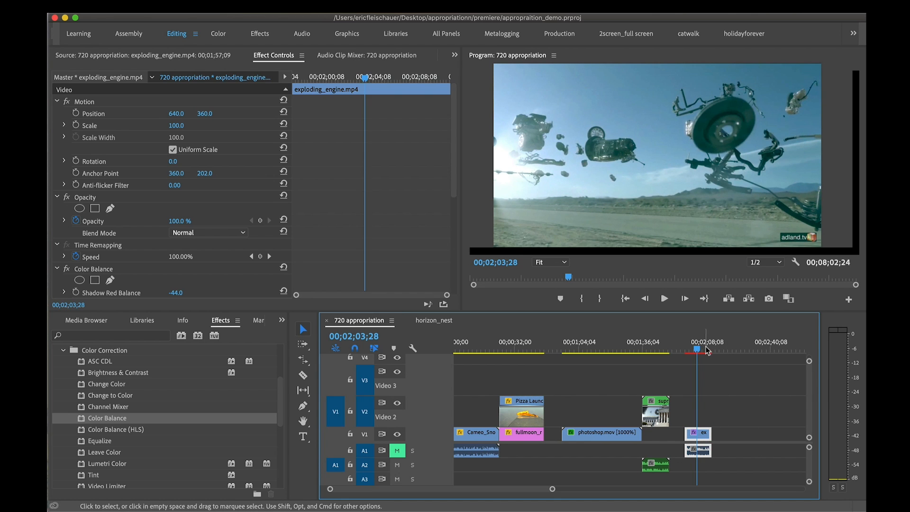
{"action": "left_click_drag", "start_coordinate": [698, 349], "coordinate": [696, 350]}
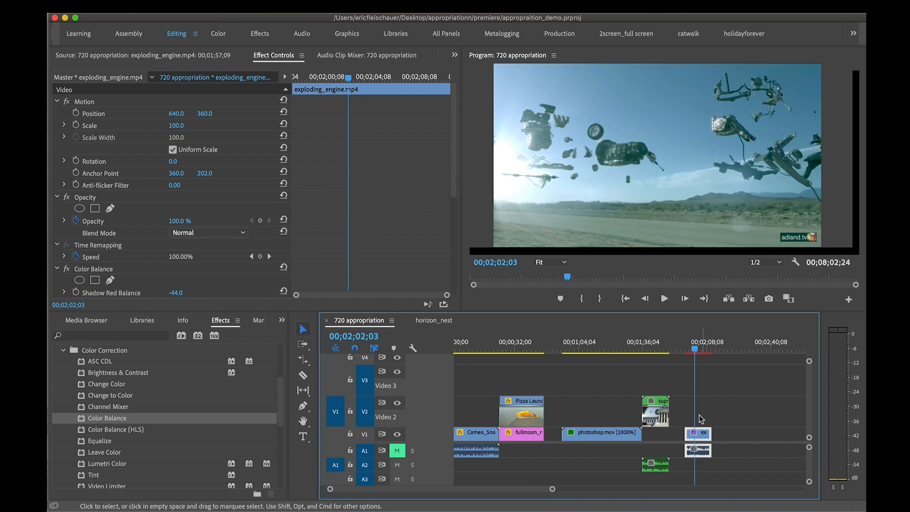
{"action": "left_click", "coordinate": [168, 8]}
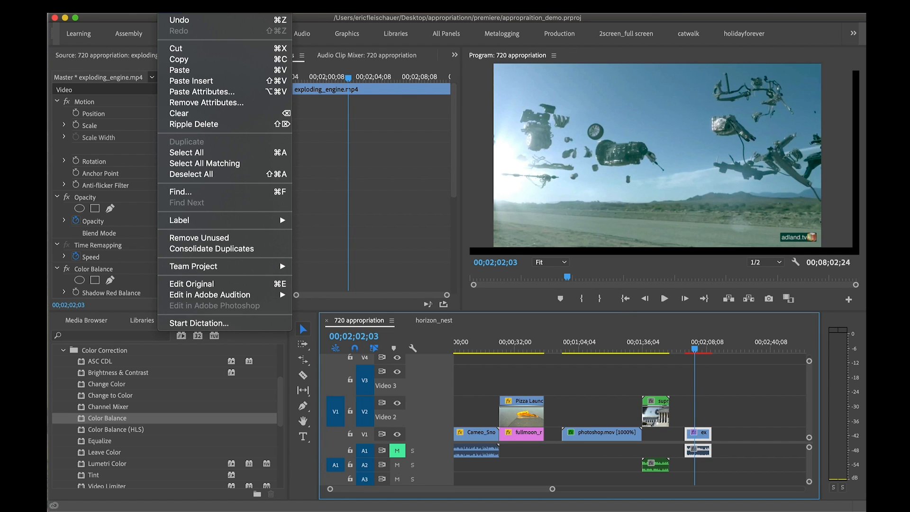
{"action": "left_click", "coordinate": [179, 59]}
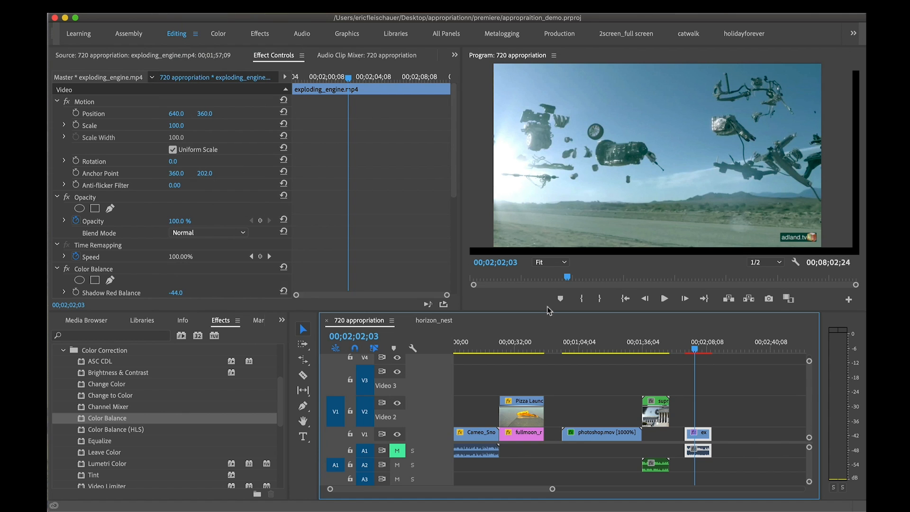
Paste the copied Color Balance effect onto the photoshop.mov clip as attributes, leaving out Motion and Scale Attribute Times
{"action": "left_click", "coordinate": [592, 345]}
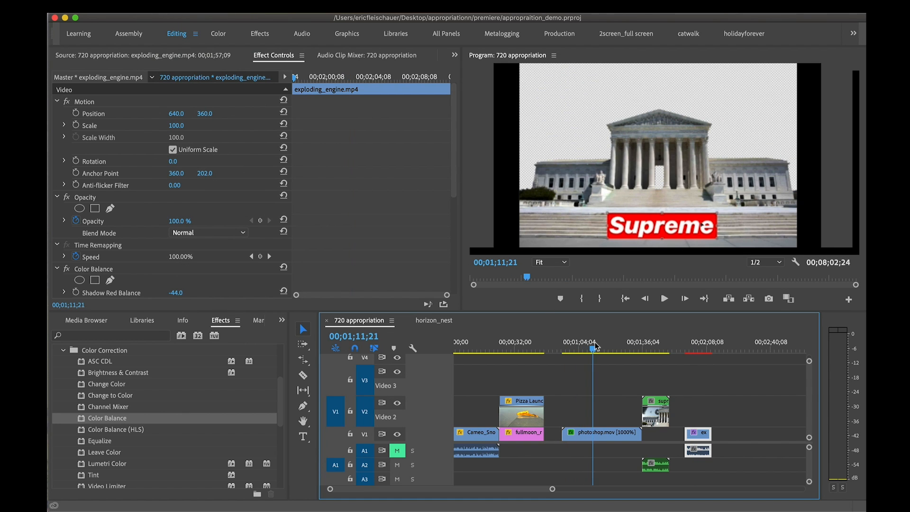
{"action": "left_click", "coordinate": [610, 436]}
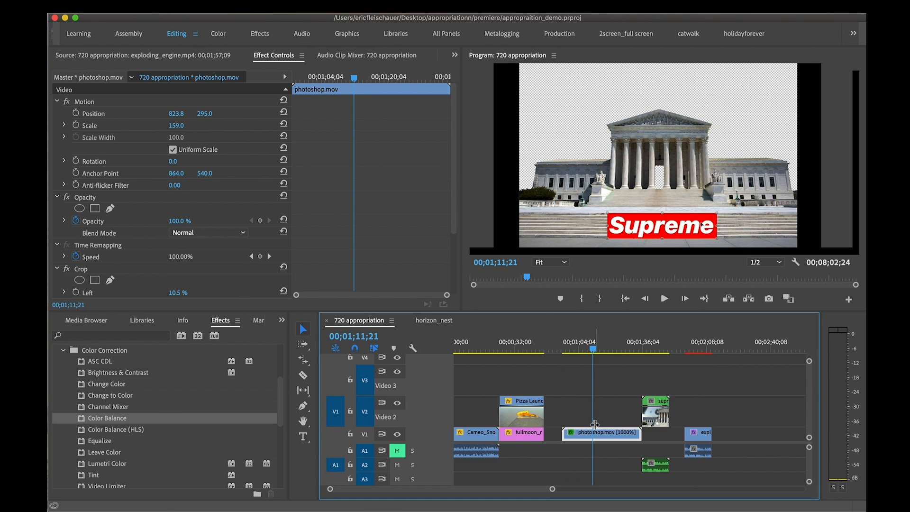
{"action": "right_click", "coordinate": [600, 435]}
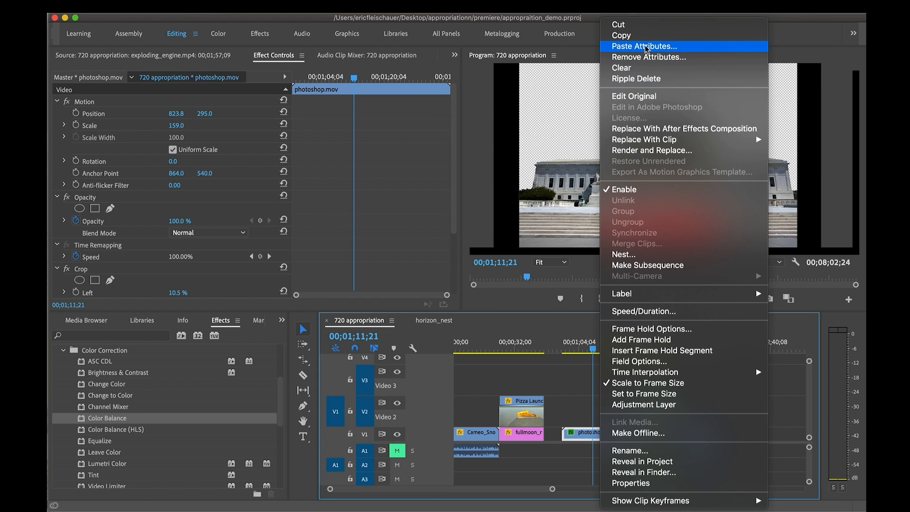
{"action": "left_click", "coordinate": [706, 49]}
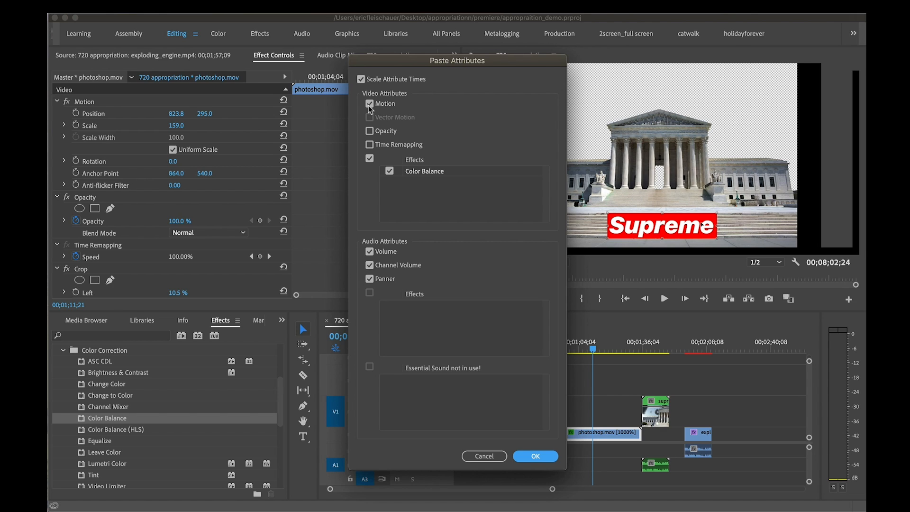
{"action": "left_click", "coordinate": [361, 79]}
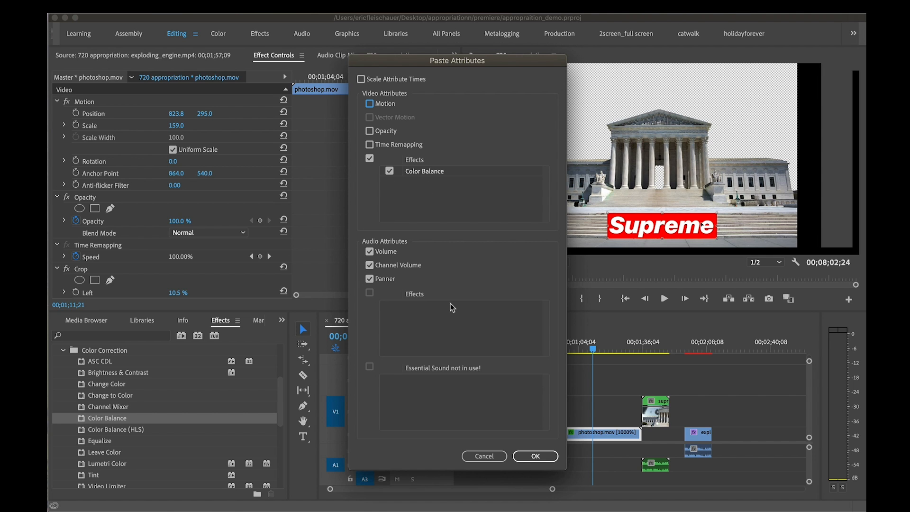
{"action": "left_click", "coordinate": [536, 456]}
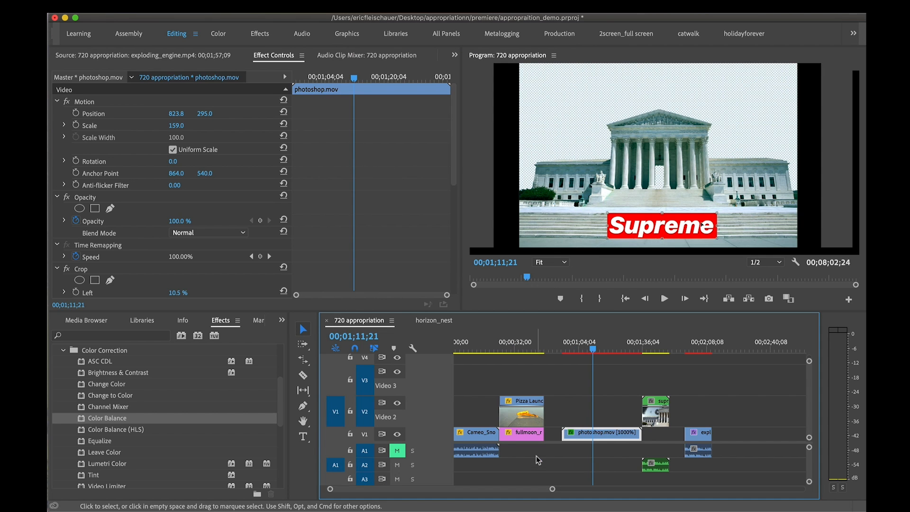
Check the photoshop.mov clip at 00;01;18;11 and examine the Color Balance settings in its effect controls
{"action": "left_click_drag", "start_coordinate": [593, 349], "coordinate": [606, 351]}
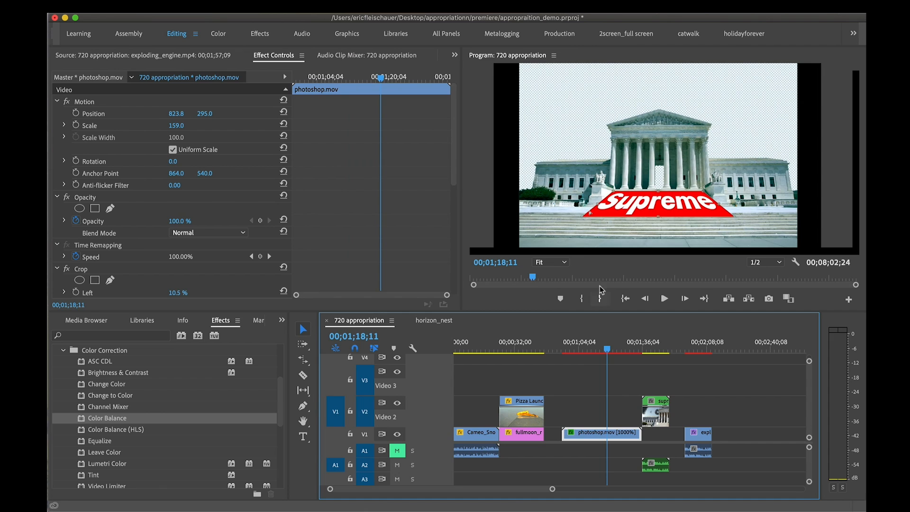
{"action": "double_click", "coordinate": [611, 439]}
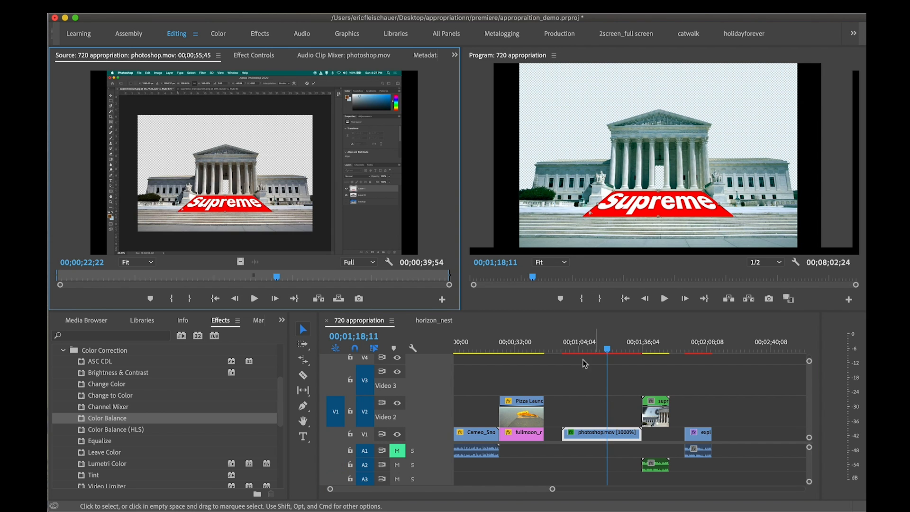
{"action": "left_click", "coordinate": [254, 55]}
{"action": "scroll", "coordinate": [141, 218], "scroll_direction": "down", "scroll_amount": 5}
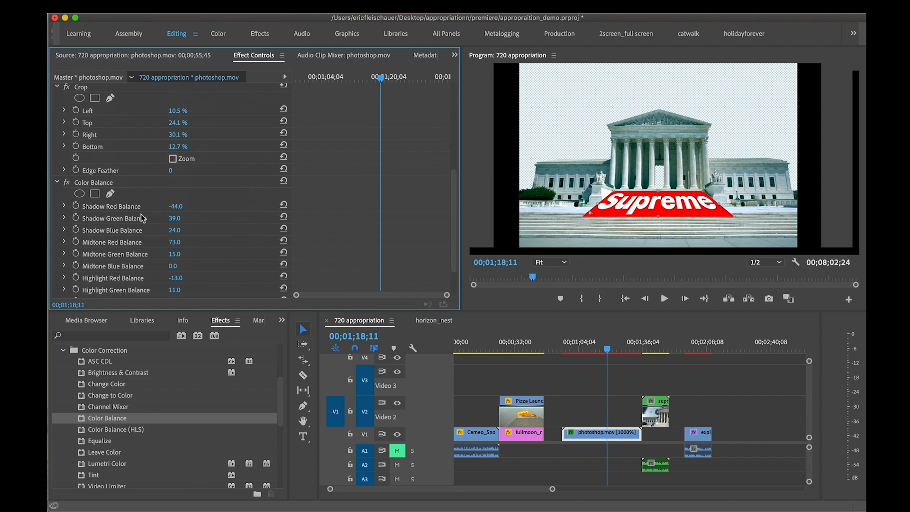
{"action": "left_click", "coordinate": [148, 185]}
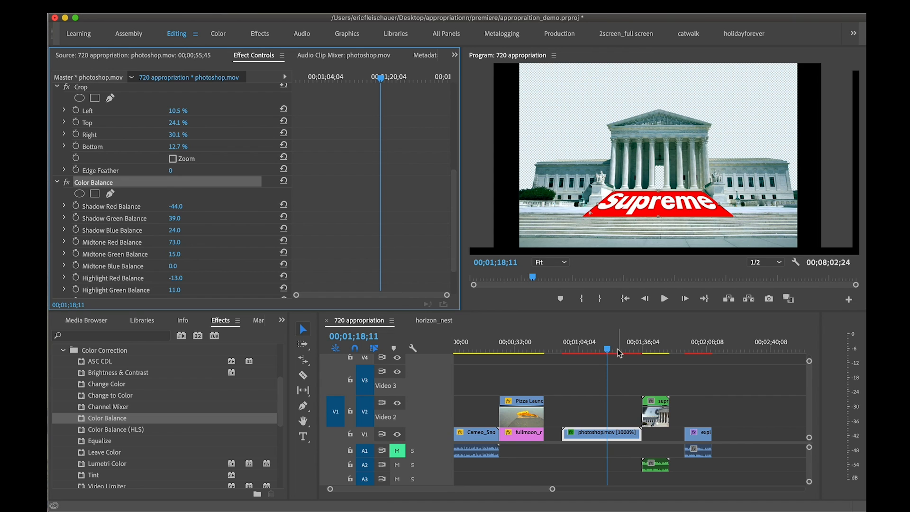
Review the photoshop.mov clip at 00;01;13;04 and 00;01;08;30, and compare it with the exploding-engine clip at 00;02;06;02
{"action": "left_click", "coordinate": [598, 351]}
{"action": "left_click_drag", "start_coordinate": [599, 353], "coordinate": [598, 354]}
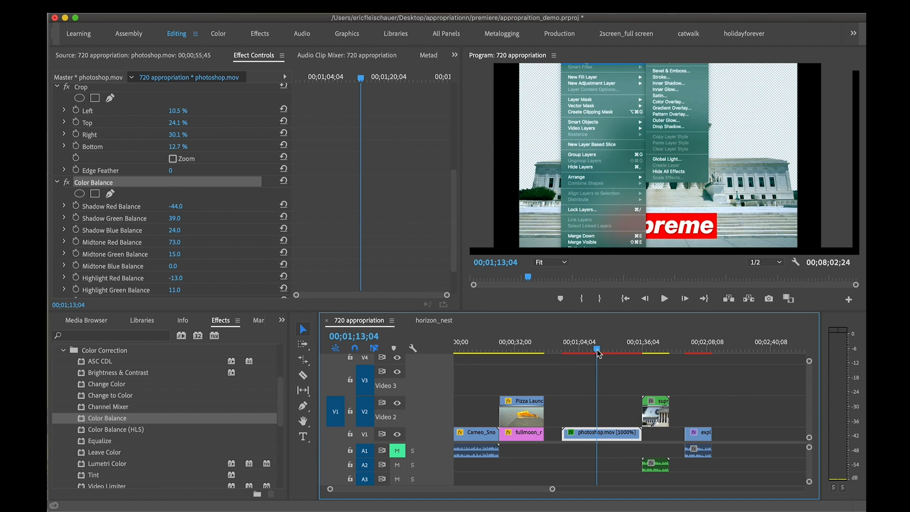
{"action": "left_click_drag", "start_coordinate": [597, 352], "coordinate": [587, 352]}
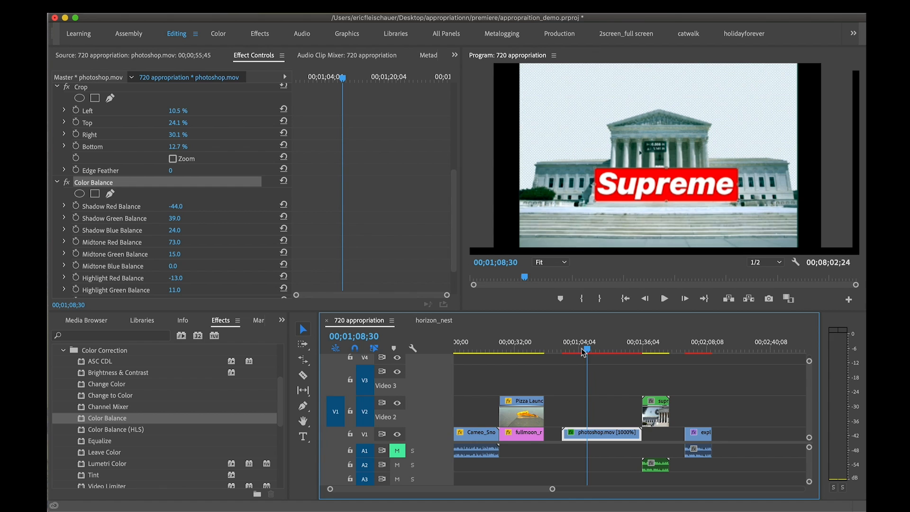
{"action": "left_click", "coordinate": [531, 350]}
{"action": "left_click_drag", "start_coordinate": [481, 349], "coordinate": [702, 349]}
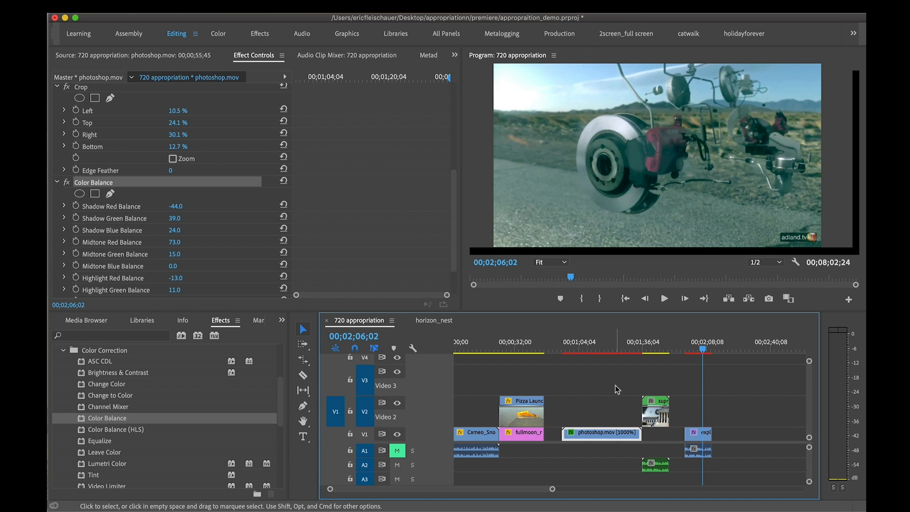
Check the exploding-engine clip at 00;02;00;38 and save the project
{"action": "left_click_drag", "start_coordinate": [609, 348], "coordinate": [692, 341]}
{"action": "key", "text": "super+s"}
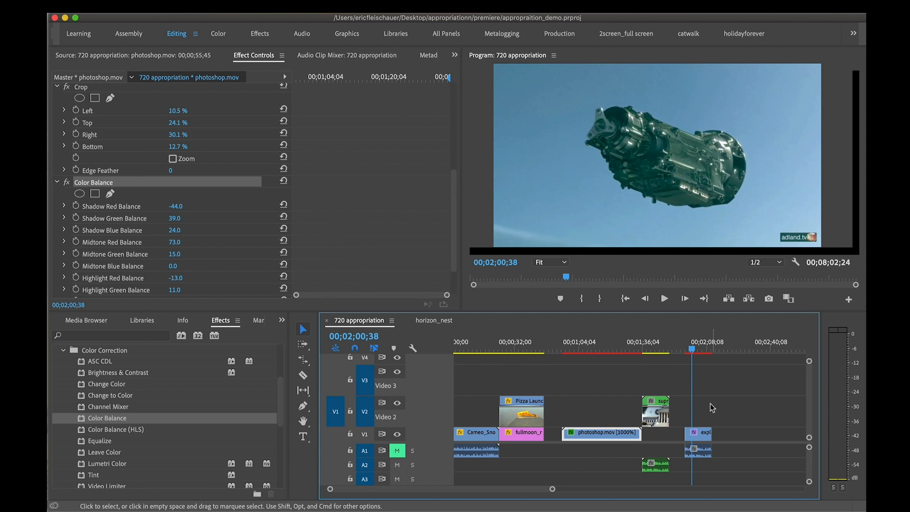
Remove the Cameo_SnoopDogg.mp4 clip and close the gaps between the remaining clips, placing horizon_nest directly after photoshop.mov on V1
{"action": "left_click_drag", "start_coordinate": [458, 349], "coordinate": [480, 345]}
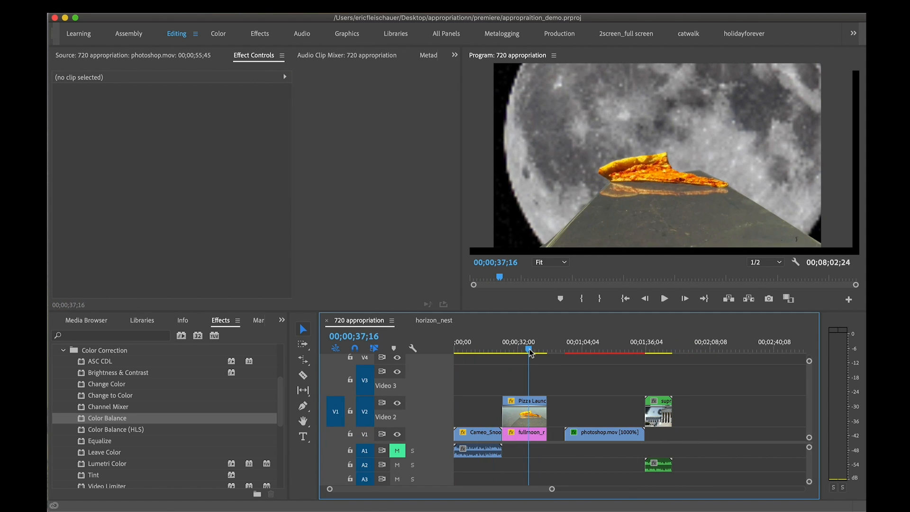
{"action": "left_click", "coordinate": [478, 432]}
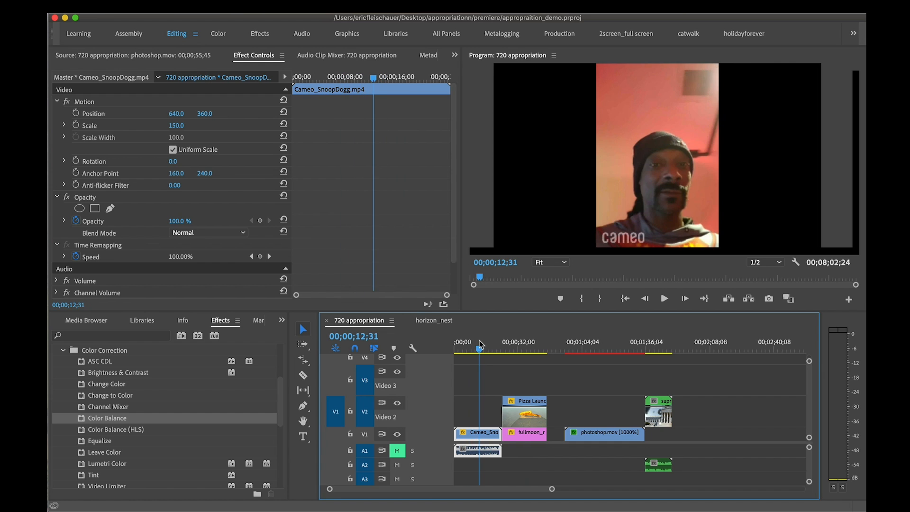
{"action": "left_click", "coordinate": [470, 415]}
{"action": "left_click", "coordinate": [473, 433]}
{"action": "left_click_drag", "start_coordinate": [527, 435], "coordinate": [504, 436]}
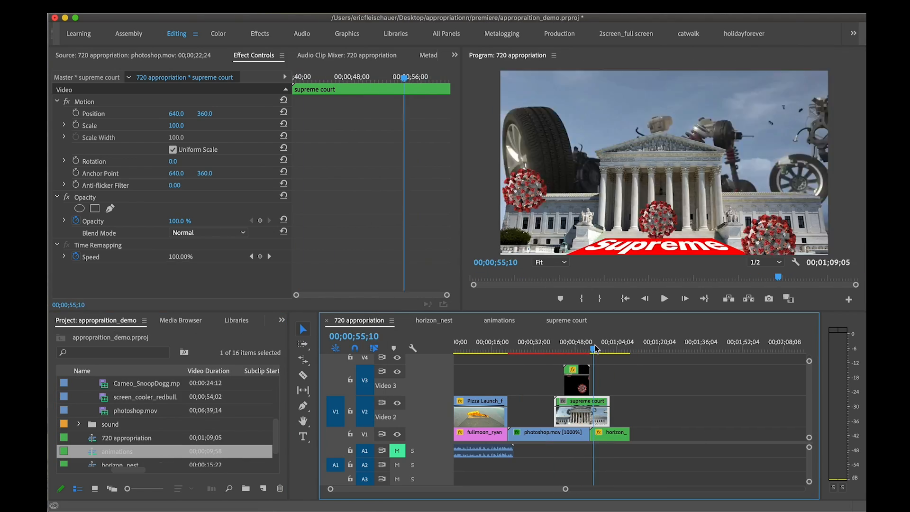
{"action": "left_click_drag", "start_coordinate": [596, 350], "coordinate": [603, 350]}
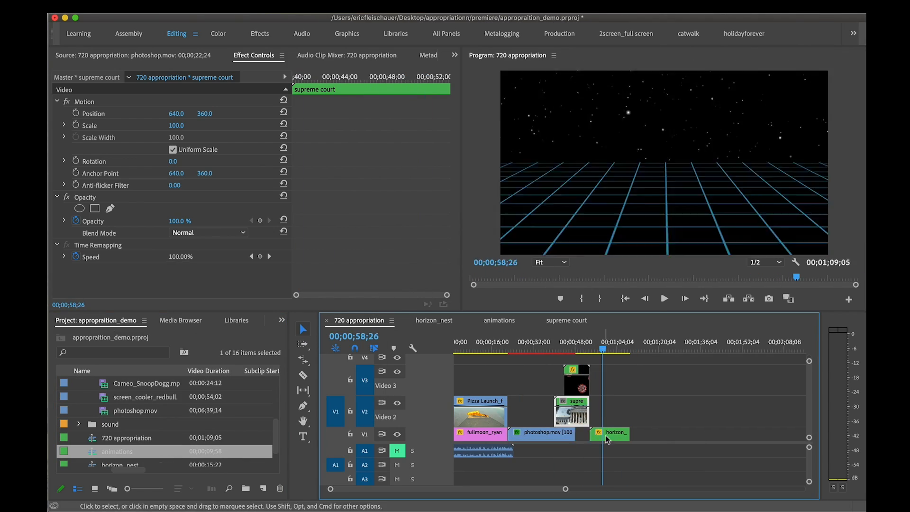
{"action": "left_click_drag", "start_coordinate": [605, 439], "coordinate": [592, 438]}
Copy the Layer 0/supreme_court.psd clip from the supreme court nested sequence and paste it into 720 appropriation at 00;00;53;13
{"action": "left_click", "coordinate": [583, 415]}
{"action": "double_click", "coordinate": [583, 415]}
{"action": "left_click", "coordinate": [524, 351]}
{"action": "left_click", "coordinate": [359, 321]}
{"action": "left_click", "coordinate": [591, 351]}
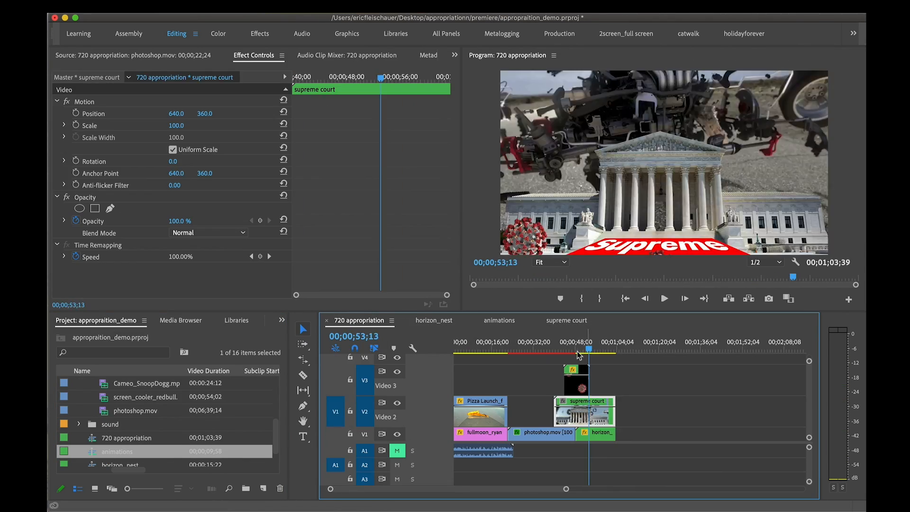
{"action": "key", "text": "super+v"}
Trim the pasted Layer 0/supreme_court.psd clip on V2 to the end of horizon_nest and save the project
{"action": "left_click_drag", "start_coordinate": [591, 350], "coordinate": [614, 350]}
{"action": "left_click_drag", "start_coordinate": [724, 412], "coordinate": [619, 411]}
{"action": "key", "text": "super+s"}
Play the 720 appropriation sequence from its beginning
{"action": "left_click_drag", "start_coordinate": [614, 351], "coordinate": [448, 354]}
{"action": "key", "text": "space"}
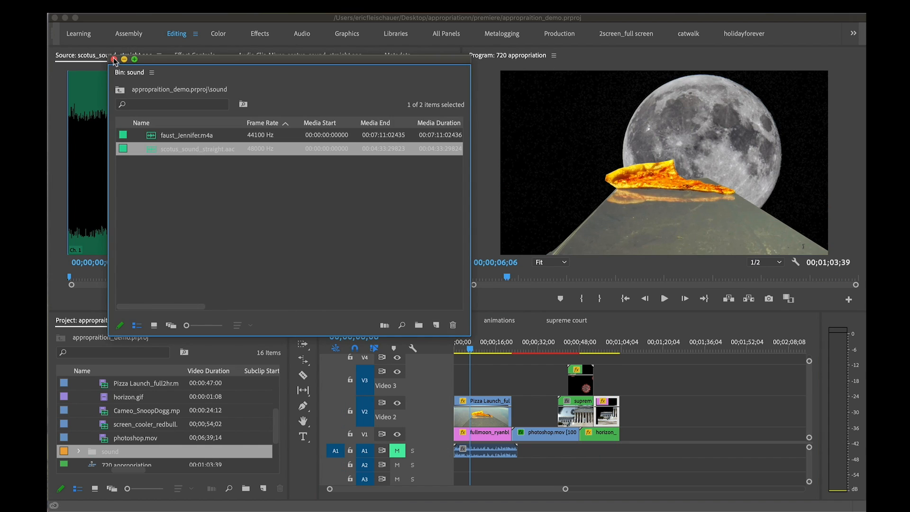
Open scotus_sound_straight.aac as the source and mark an In point at 00;00;35;07
{"action": "double_click", "coordinate": [165, 142]}
{"action": "left_click_drag", "start_coordinate": [119, 277], "coordinate": [170, 275]}
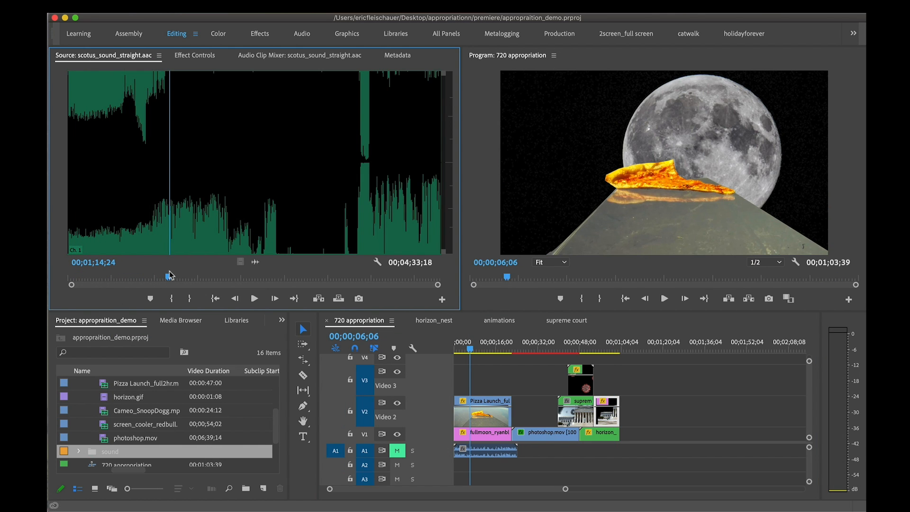
{"action": "left_click_drag", "start_coordinate": [140, 184], "coordinate": [116, 186]}
{"action": "key", "text": "i"}
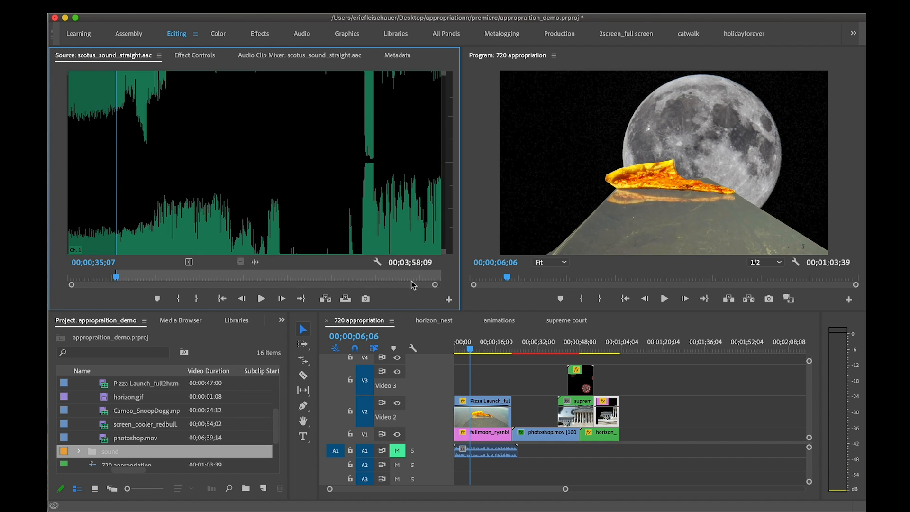
Place the marked scotus_sound_straight.aac audio on track A2 from 00;00;00;00, ending with the last video clip
{"action": "left_click", "coordinate": [442, 353]}
{"action": "key", "text": "Home"}
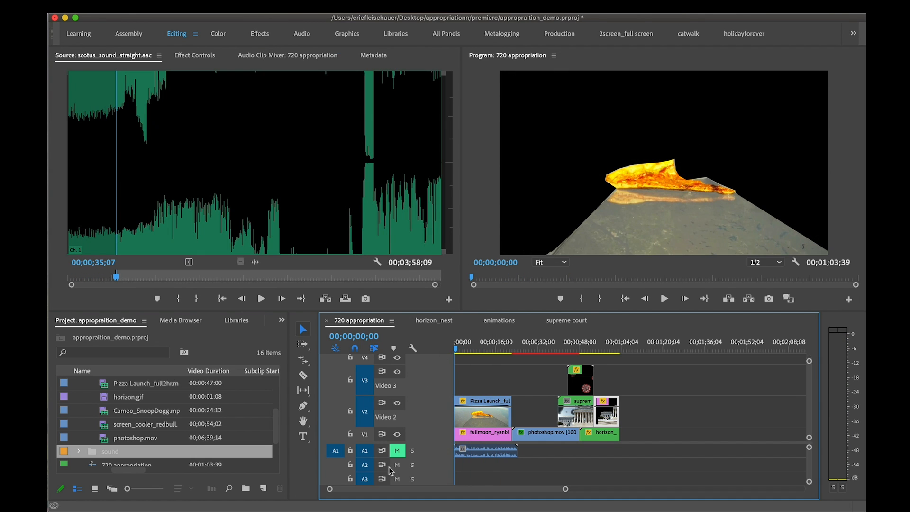
{"action": "left_click", "coordinate": [335, 465]}
{"action": "left_click", "coordinate": [345, 298]}
{"action": "key", "text": "super+z"}
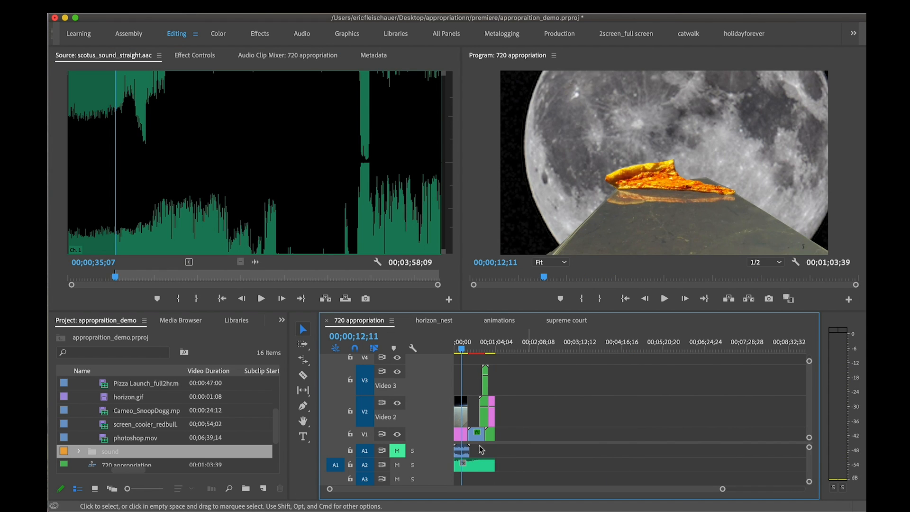
Expand track A2 and lower the overall volume of its audio clip
{"action": "double_click", "coordinate": [448, 466]}
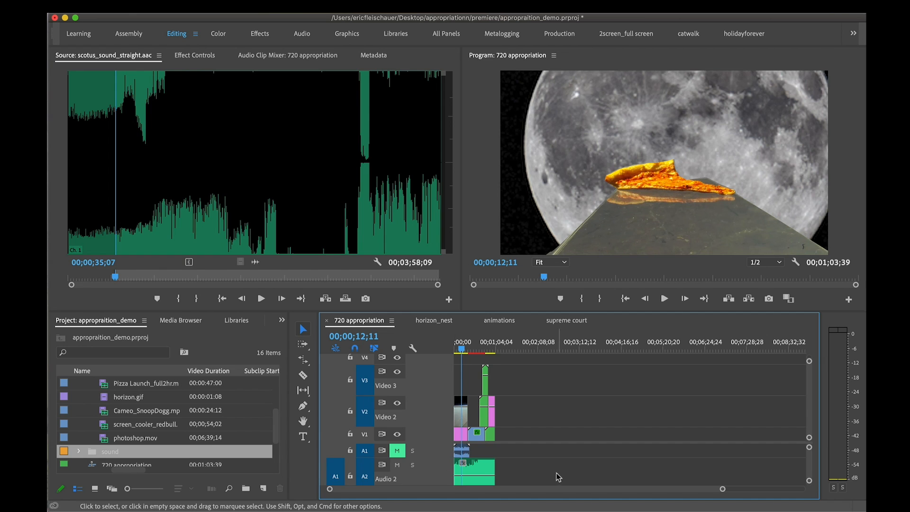
{"action": "scroll", "coordinate": [545, 471], "scroll_direction": "down", "scroll_amount": 3}
{"action": "scroll", "coordinate": [538, 464], "scroll_direction": "up", "scroll_amount": 1}
{"action": "scroll", "coordinate": [521, 424], "scroll_direction": "up", "scroll_amount": 1}
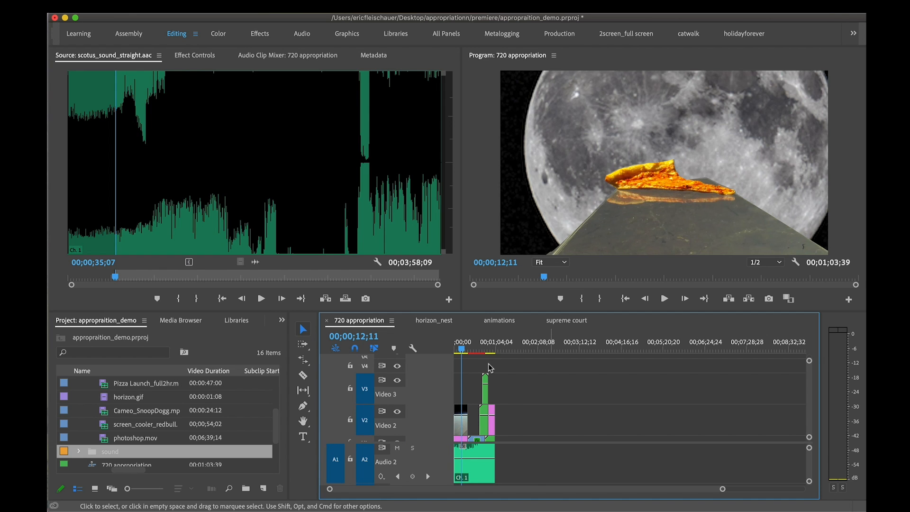
{"action": "key", "text": "grave"}
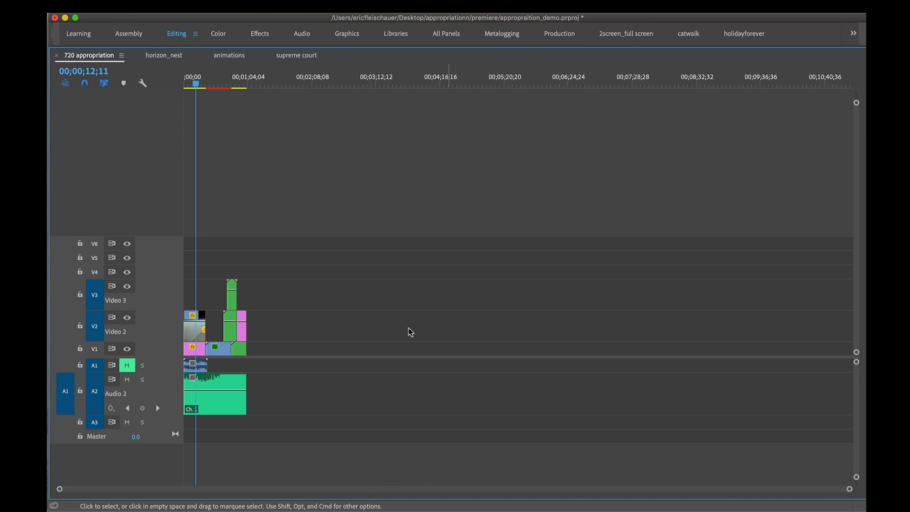
{"action": "left_click_drag", "start_coordinate": [219, 390], "coordinate": [220, 403]}
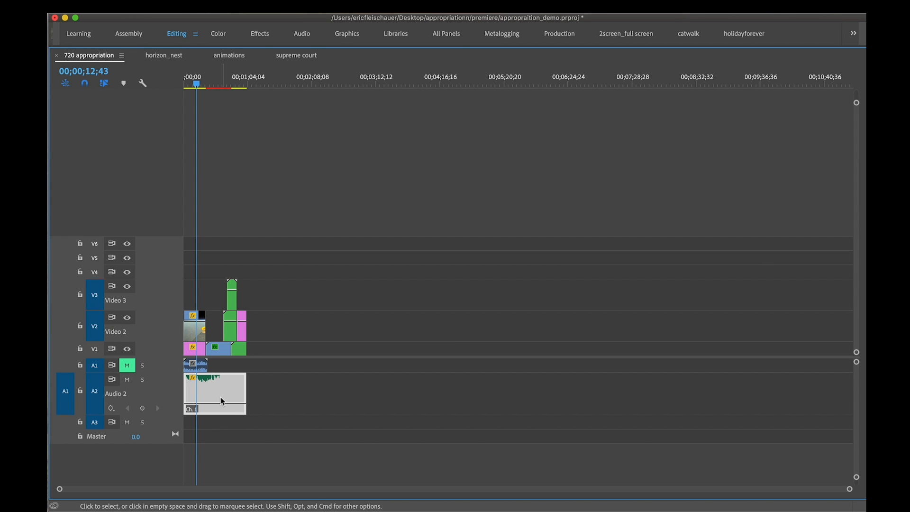
{"action": "key", "text": "grave"}
Unmute track A1 and play the sequence from about 00;00;01;00 to 00;00;25;07 to check the combined audio
{"action": "key", "text": "space"}
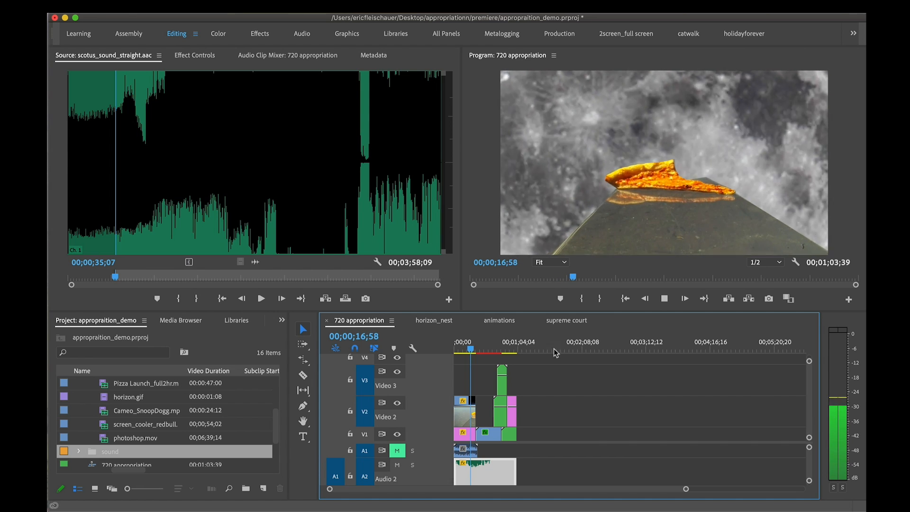
{"action": "left_click", "coordinate": [455, 348]}
{"action": "left_click", "coordinate": [398, 450]}
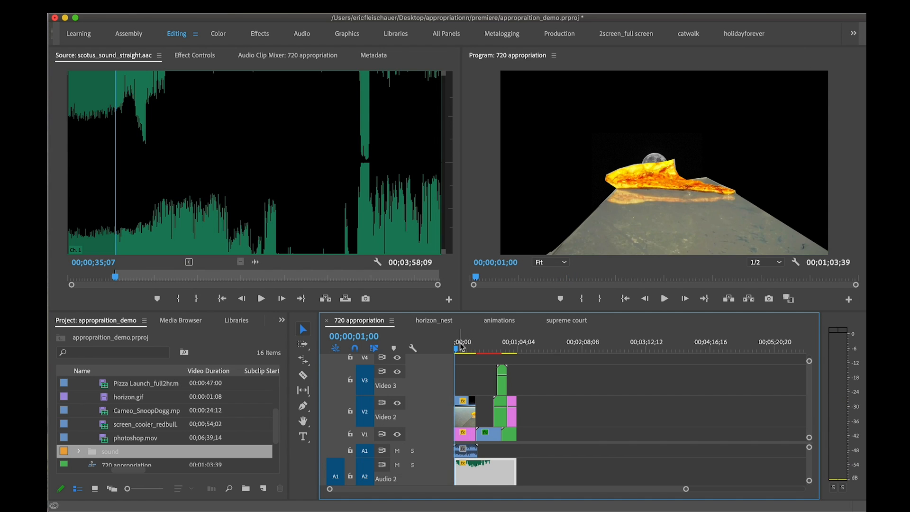
{"action": "key", "text": "space"}
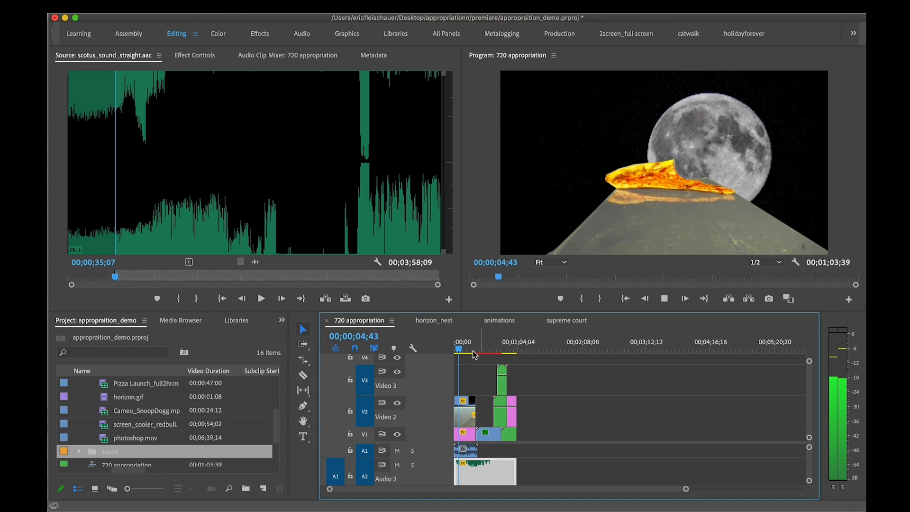
{"action": "key", "text": "equal"}
{"action": "key", "text": "equal"}
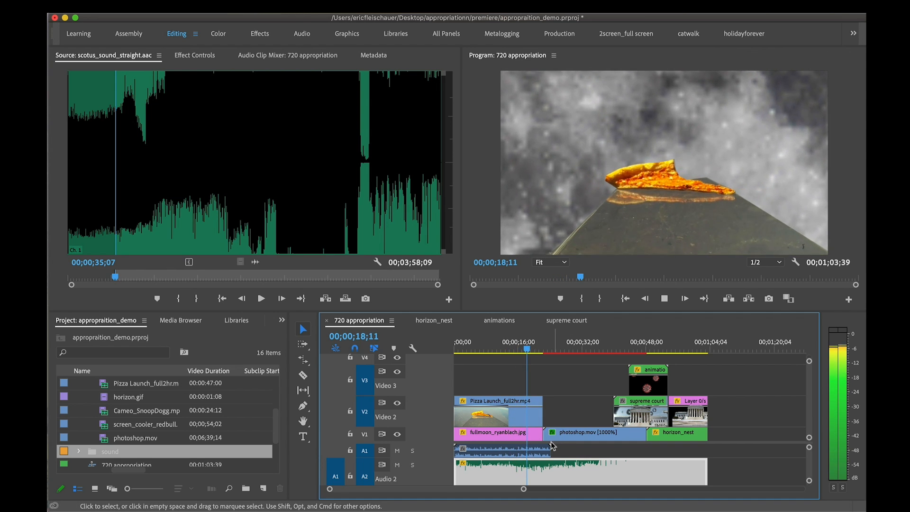
{"action": "key", "text": "="}
{"action": "key", "text": "="}
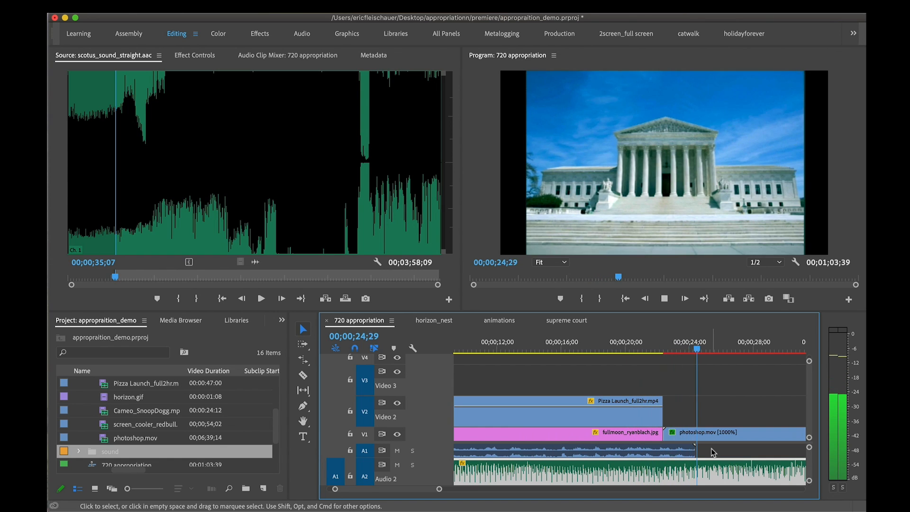
{"action": "key", "text": "space"}
Add volume keyframes to the A2 audio at the start of photoshop.mov and about four seconds further on, raising the second one
{"action": "scroll", "coordinate": [701, 469], "scroll_direction": "down", "scroll_amount": 3}
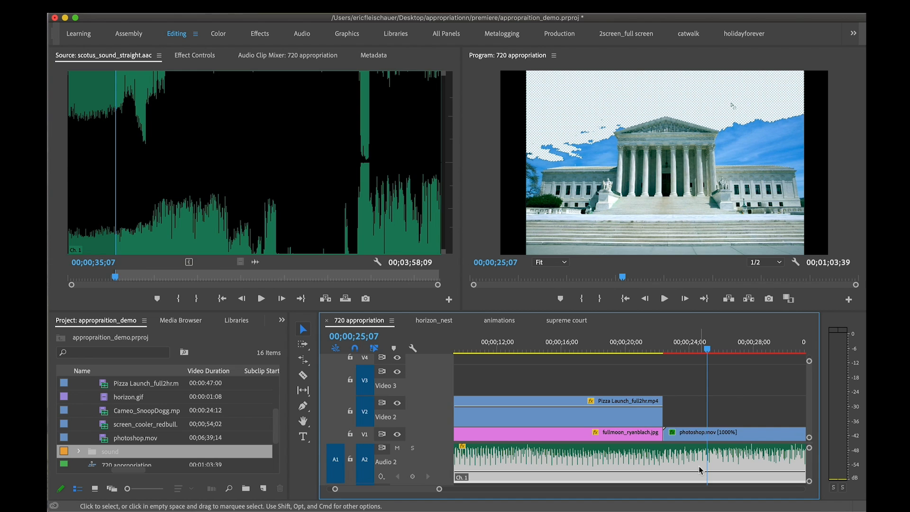
{"action": "key", "text": "p"}
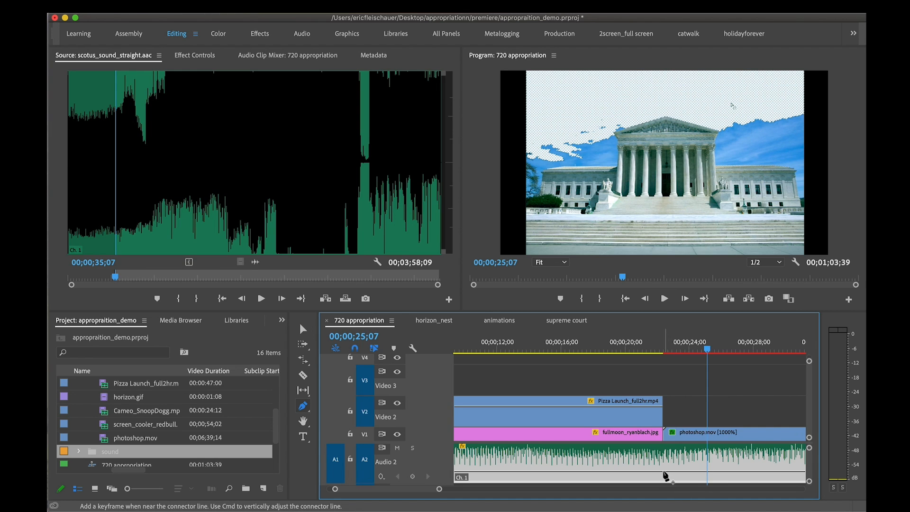
{"action": "left_click", "coordinate": [664, 471]}
{"action": "left_click_drag", "start_coordinate": [728, 472], "coordinate": [729, 462]}
Play the sequence from 00;00;22;29 to 00;00;51;19 and add a third A2 volume keyframe at about 00;00;36;00
{"action": "left_click", "coordinate": [666, 349]}
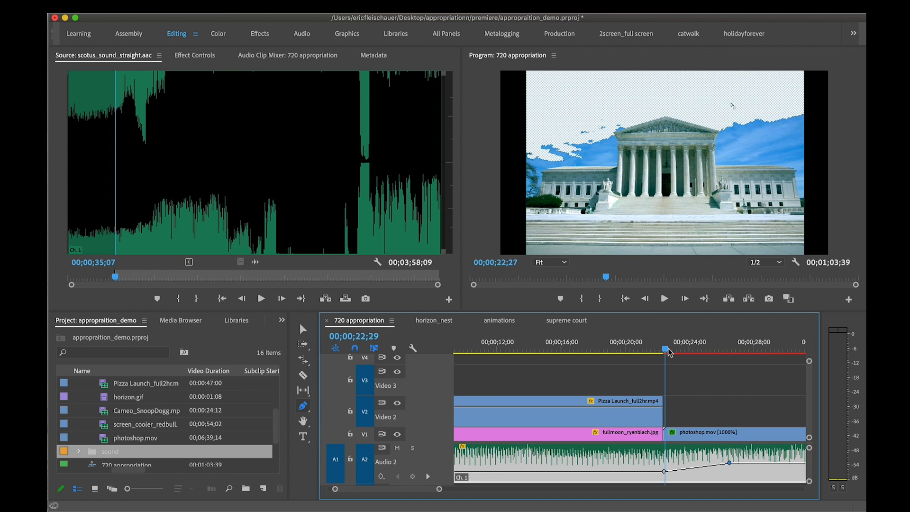
{"action": "key", "text": "space"}
{"action": "key", "text": "minus"}
{"action": "key", "text": "minus"}
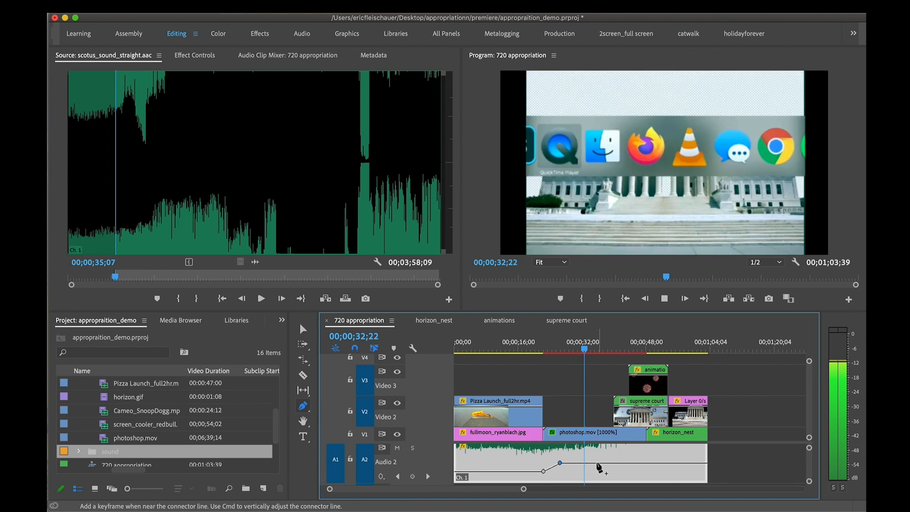
{"action": "left_click", "coordinate": [598, 463]}
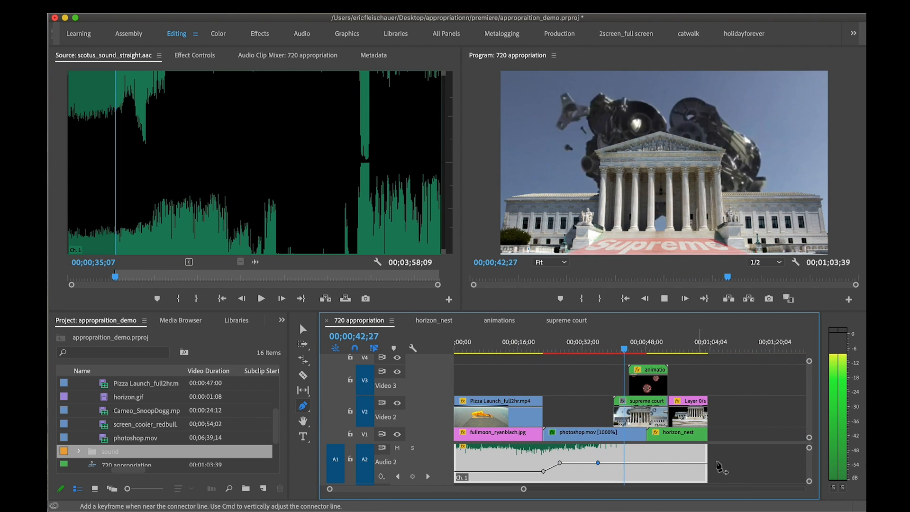
{"action": "key", "text": "minus"}
{"action": "key", "text": "space"}
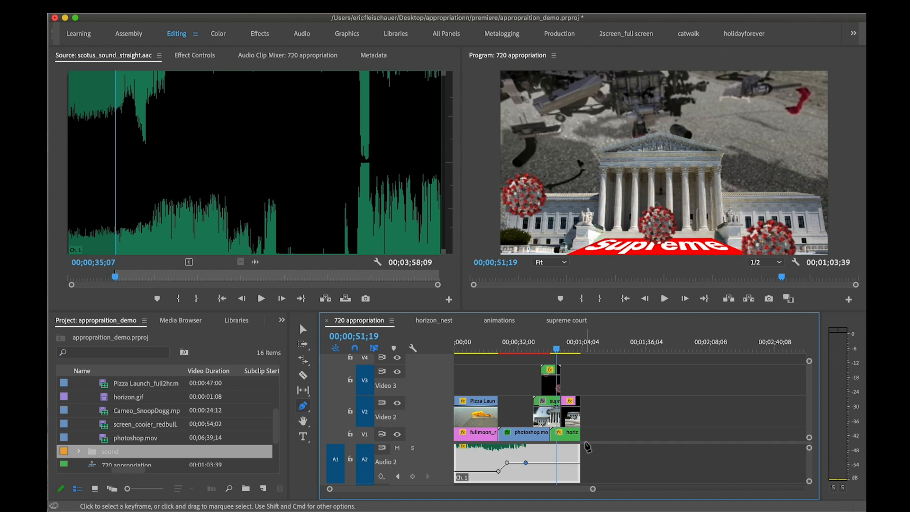
Extend the end of the A2 audio clip past the video clips to 00;01;17;17
{"action": "key", "text": "equal"}
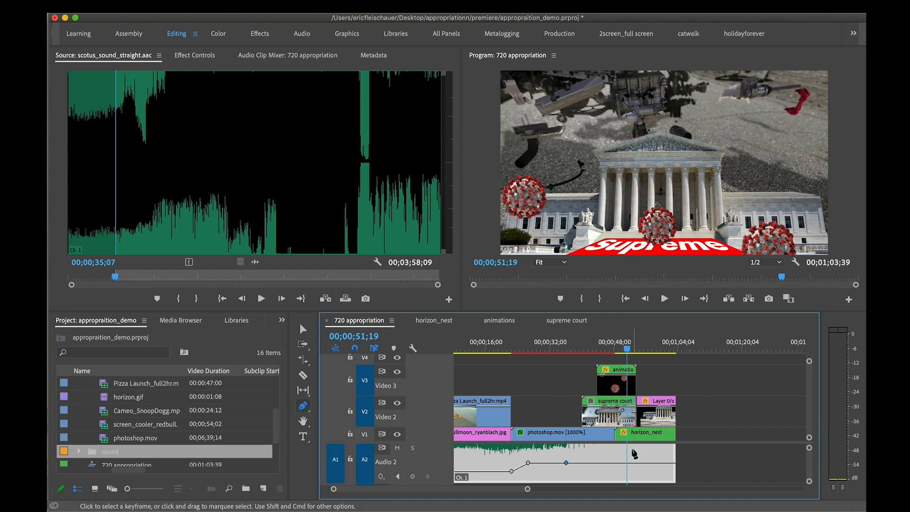
{"action": "key", "text": "v"}
{"action": "left_click_drag", "start_coordinate": [679, 454], "coordinate": [730, 453]}
Enlarge the timeline's audio track area and split the A2 audio clip at 00;01;03;49, where the video ends
{"action": "left_click_drag", "start_coordinate": [684, 348], "coordinate": [679, 347]}
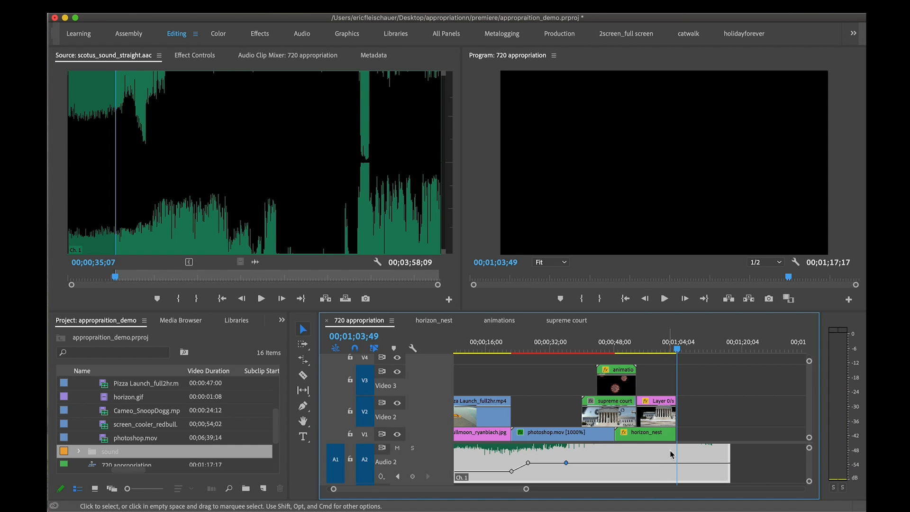
{"action": "scroll", "coordinate": [691, 457], "scroll_direction": "down", "scroll_amount": 1}
{"action": "scroll", "coordinate": [691, 457], "scroll_direction": "up", "scroll_amount": 2}
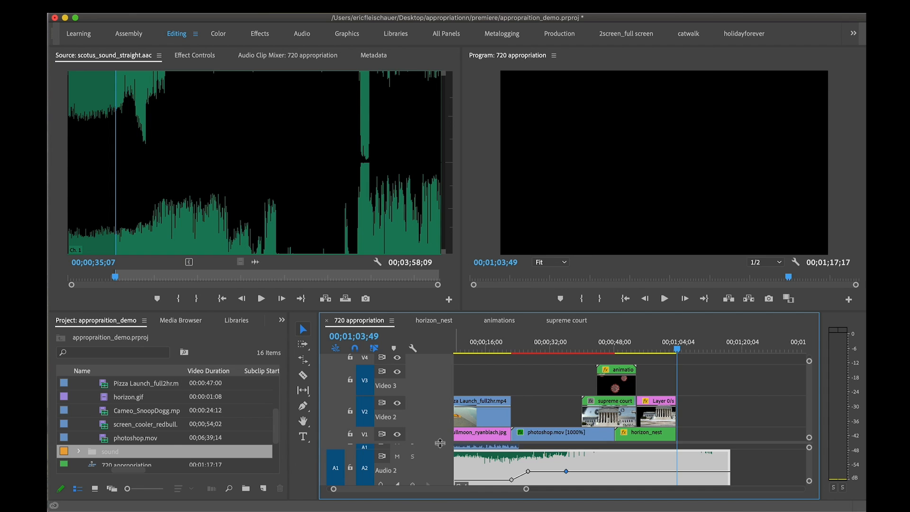
{"action": "left_click_drag", "start_coordinate": [677, 443], "coordinate": [677, 422]}
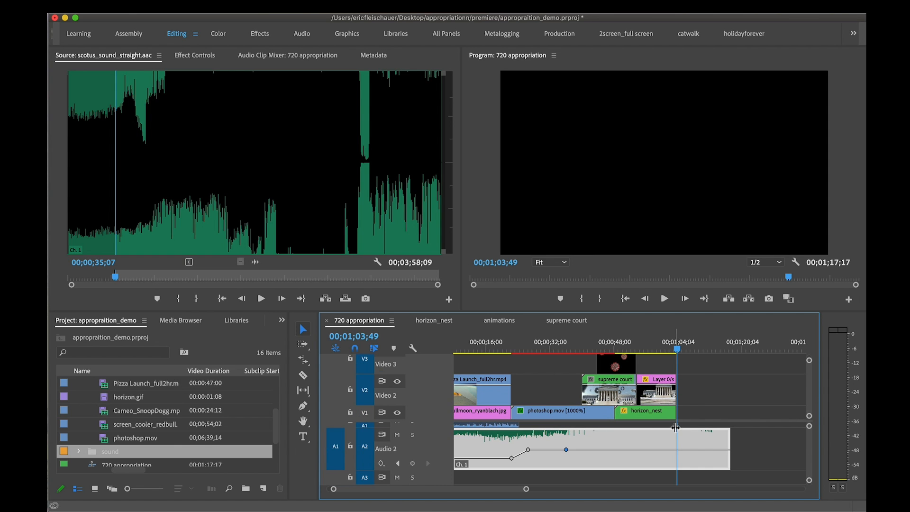
{"action": "key", "text": "c"}
{"action": "left_click", "coordinate": [677, 445]}
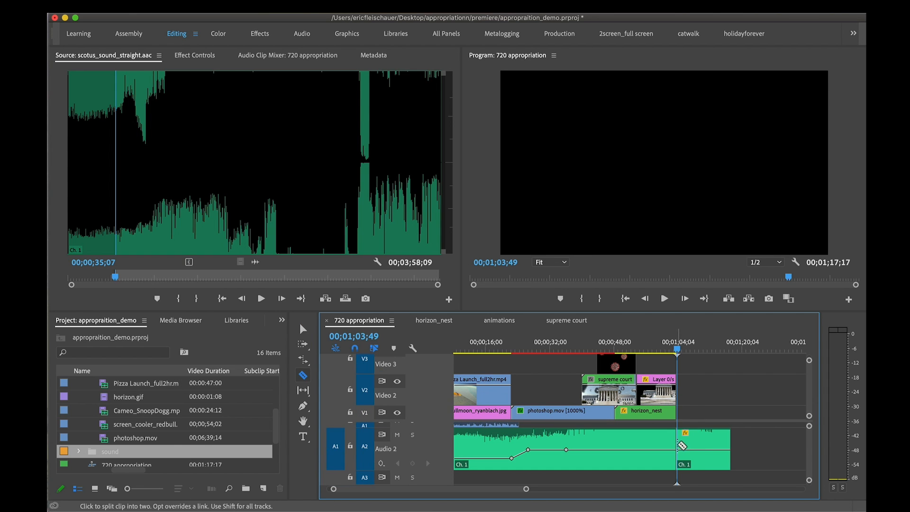
Split the remaining A2 audio shortly after the video's end and delete everything past 00;01;06;22
{"action": "left_click", "coordinate": [688, 438]}
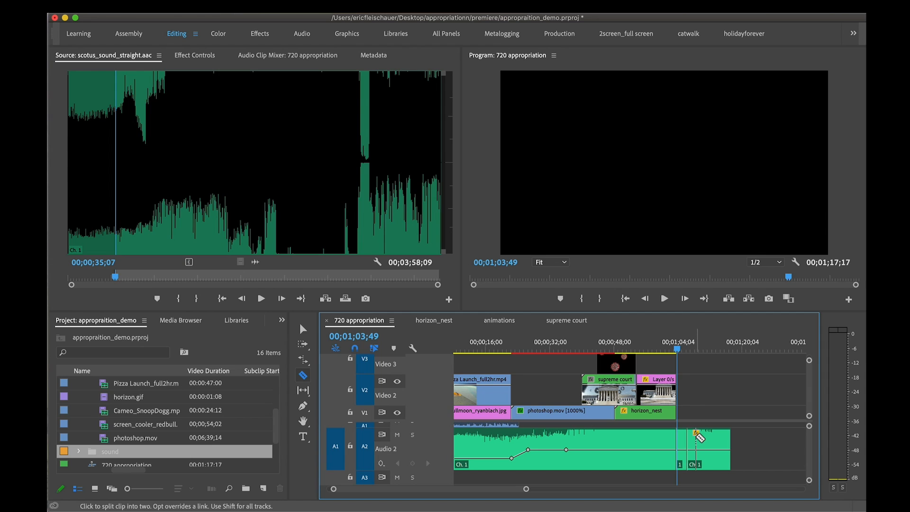
{"action": "key", "text": "v"}
{"action": "left_click", "coordinate": [705, 441]}
{"action": "key", "text": "Delete"}
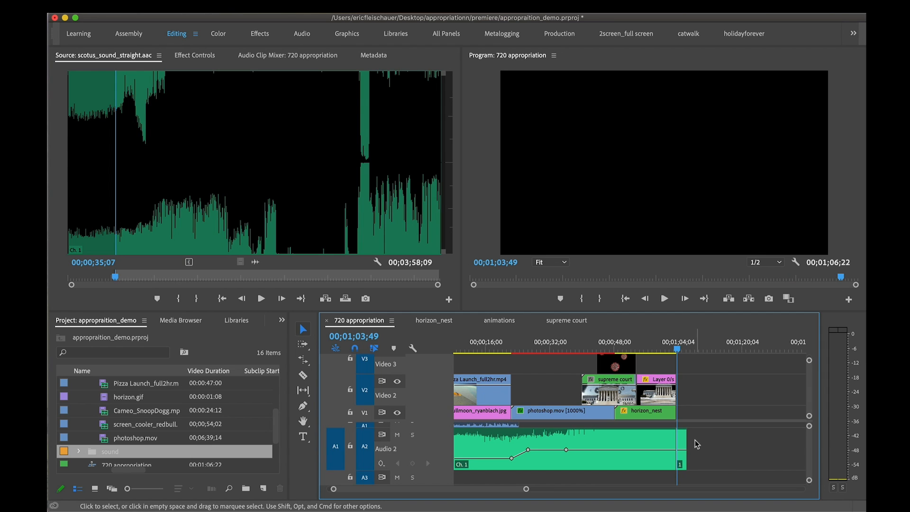
Apply the Studio Reverb audio effect to the short A2 clip that follows the end of the video
{"action": "left_click", "coordinate": [681, 444]}
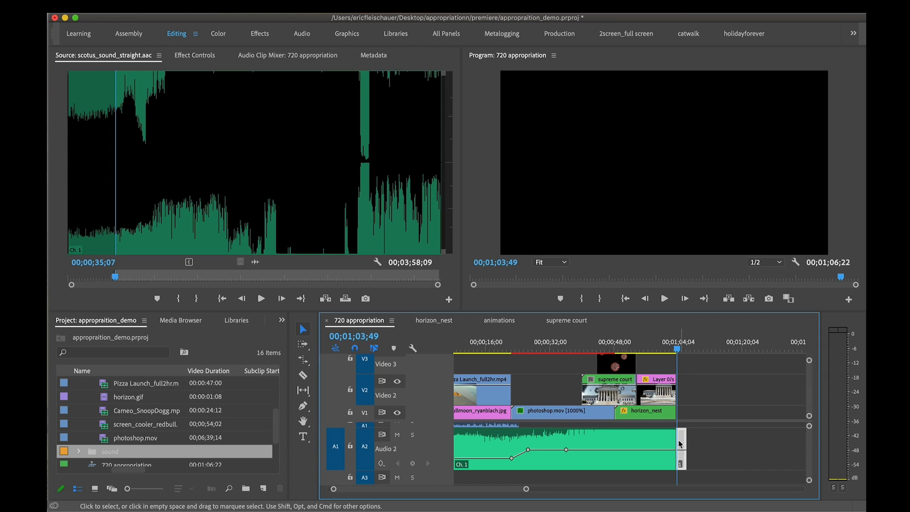
{"action": "left_click", "coordinate": [282, 320]}
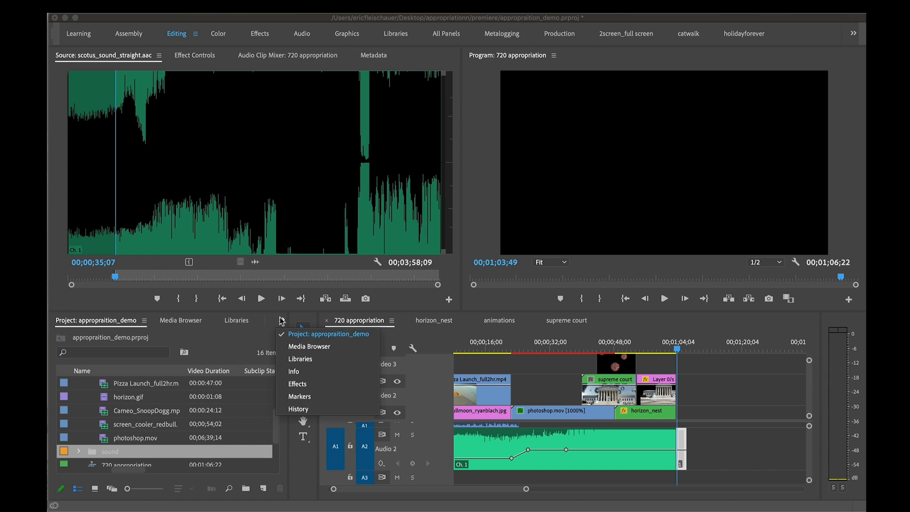
{"action": "left_click", "coordinate": [303, 383]}
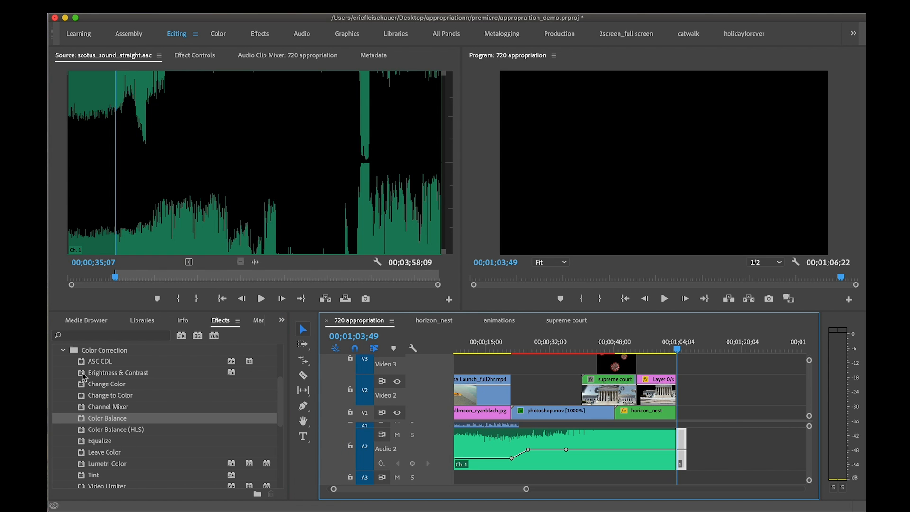
{"action": "left_click", "coordinate": [64, 350]}
{"action": "left_click", "coordinate": [92, 336]}
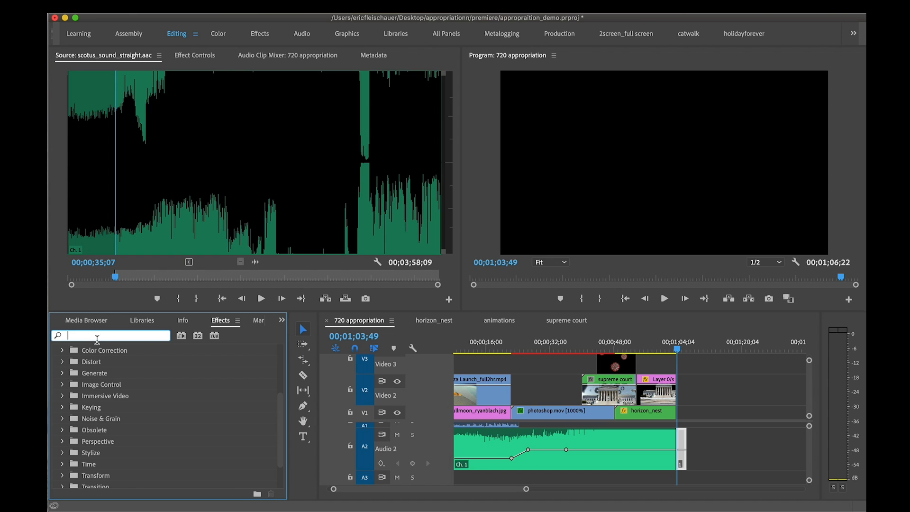
{"action": "scroll", "coordinate": [114, 413], "scroll_direction": "up", "scroll_amount": 4}
{"action": "left_click", "coordinate": [56, 395]}
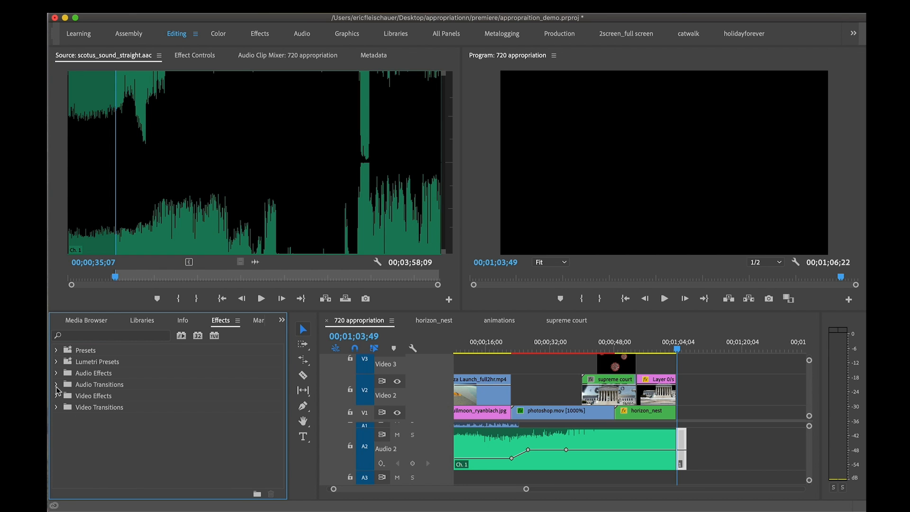
{"action": "left_click", "coordinate": [56, 374]}
{"action": "scroll", "coordinate": [83, 389], "scroll_direction": "down", "scroll_amount": 3}
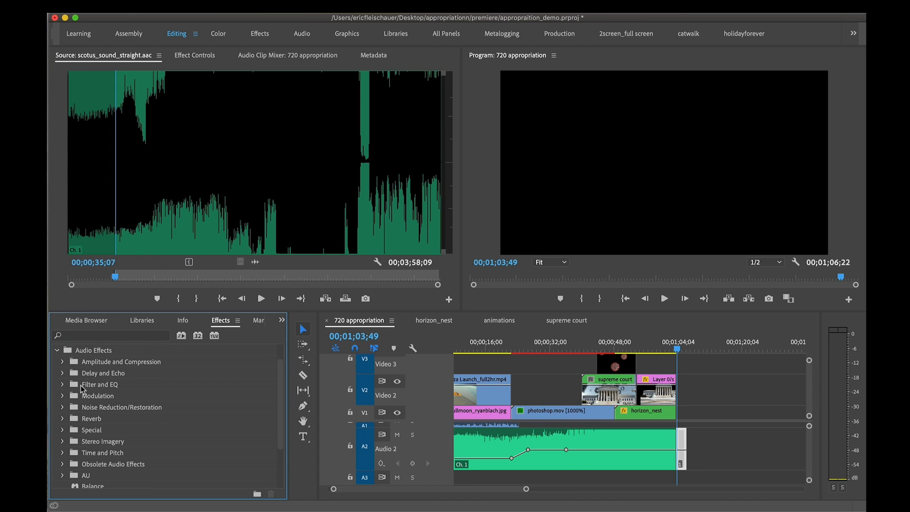
{"action": "left_click", "coordinate": [62, 407]}
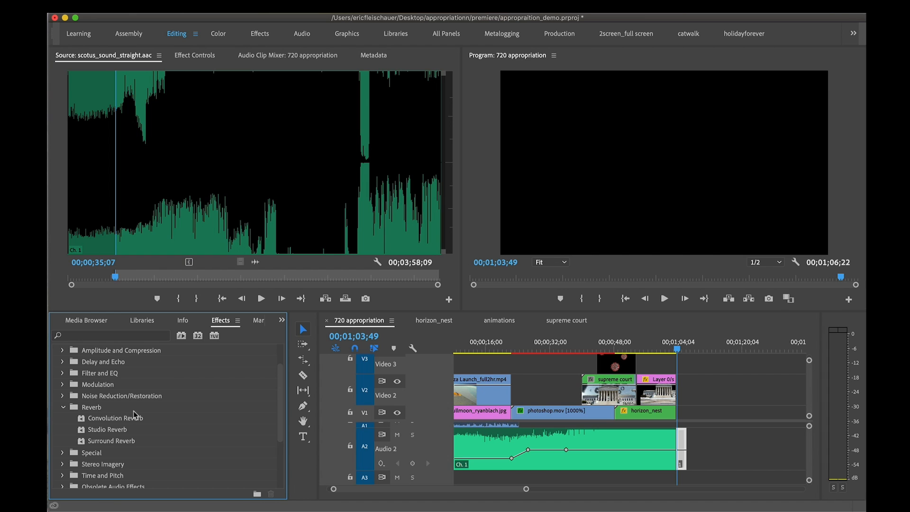
{"action": "scroll", "coordinate": [135, 415], "scroll_direction": "down", "scroll_amount": 1}
{"action": "scroll", "coordinate": [150, 425], "scroll_direction": "down", "scroll_amount": 1}
{"action": "left_click_drag", "start_coordinate": [142, 406], "coordinate": [682, 441]}
Expand the Studio Reverb's individual parameters for the short A2 clip and raise its Wet Output Level to 56.46%
{"action": "double_click", "coordinate": [681, 439]}
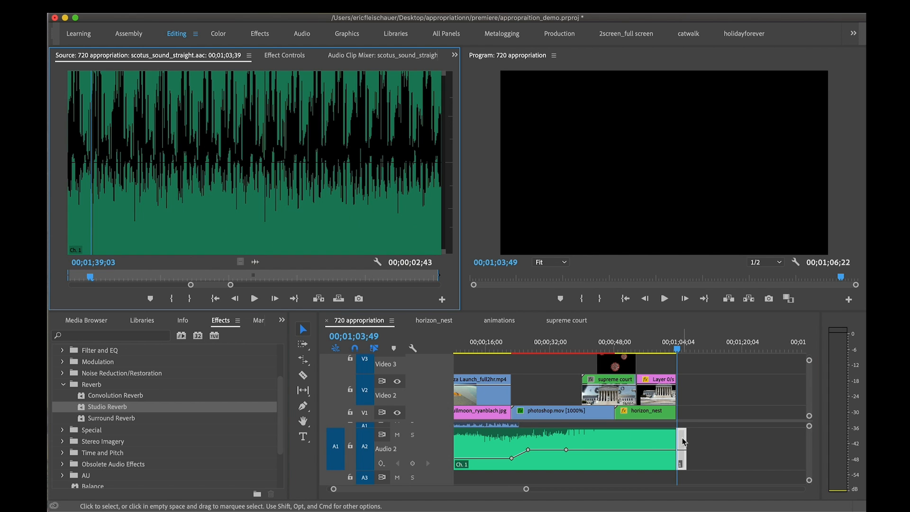
{"action": "left_click", "coordinate": [287, 55]}
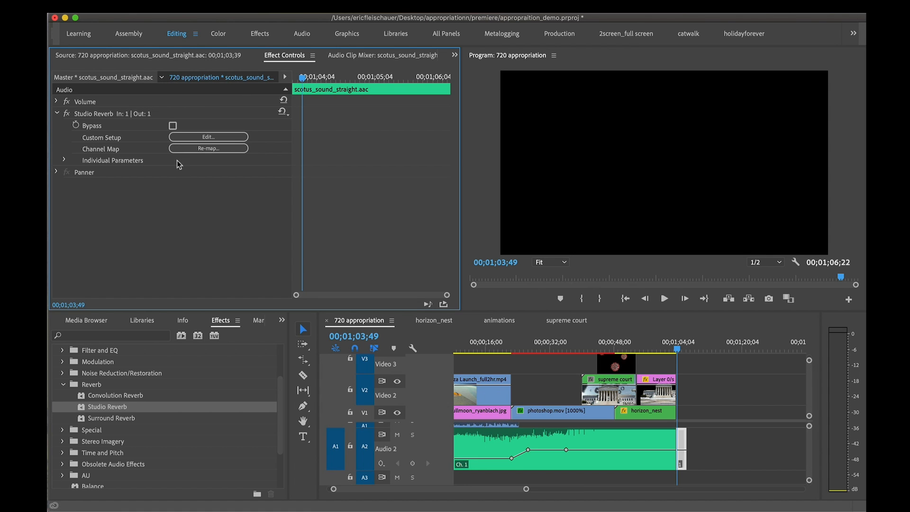
{"action": "left_click", "coordinate": [66, 160]}
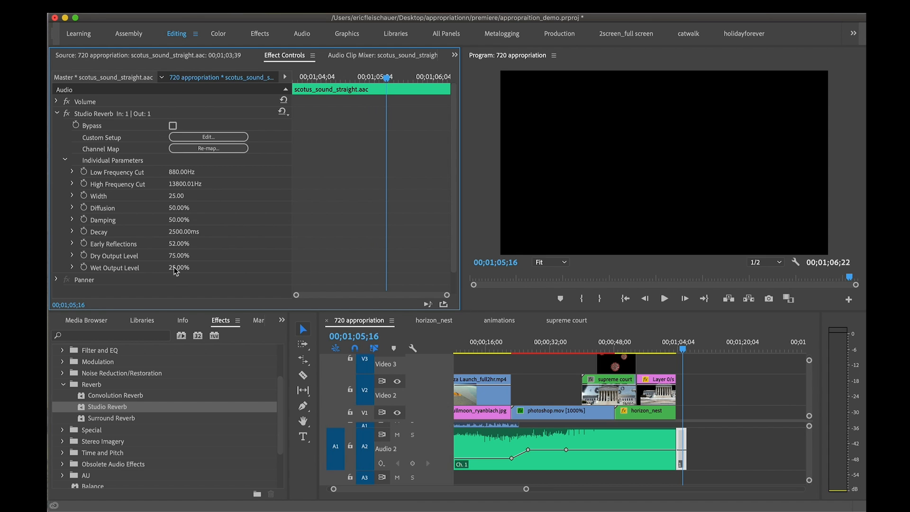
{"action": "left_click", "coordinate": [136, 256]}
{"action": "left_click", "coordinate": [136, 270]}
{"action": "left_click", "coordinate": [72, 267]}
{"action": "left_click_drag", "start_coordinate": [125, 288], "coordinate": [187, 289]}
{"action": "key", "text": "space"}
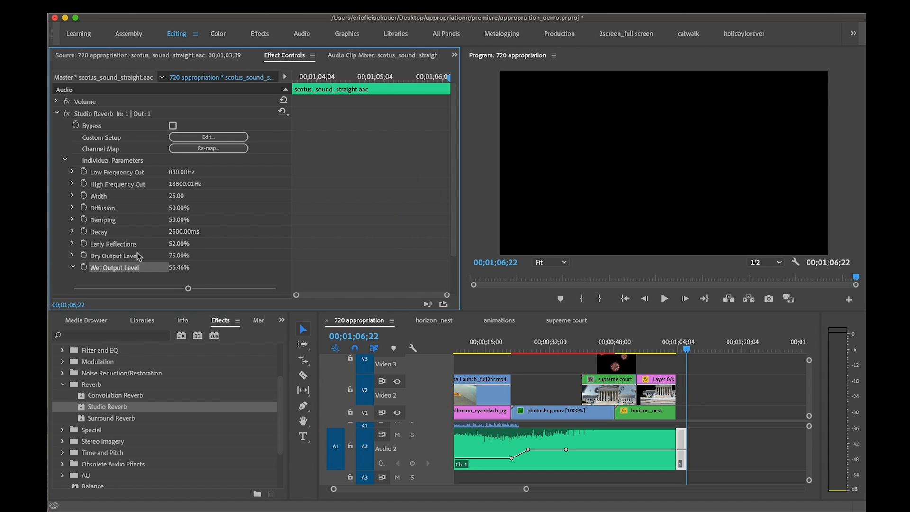
Set the reverb's Dry Output Level to 96.35% and Decay to 8678.65 ms, and play the ending from 00;01;03;31
{"action": "left_click", "coordinate": [73, 255]}
{"action": "left_click", "coordinate": [73, 231]}
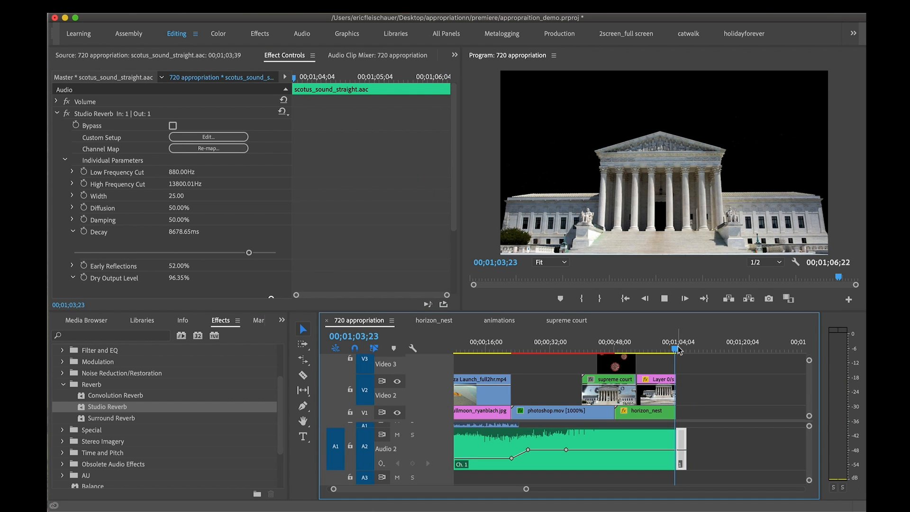
{"action": "left_click_drag", "start_coordinate": [677, 348], "coordinate": [677, 348]}
{"action": "key", "text": "space"}
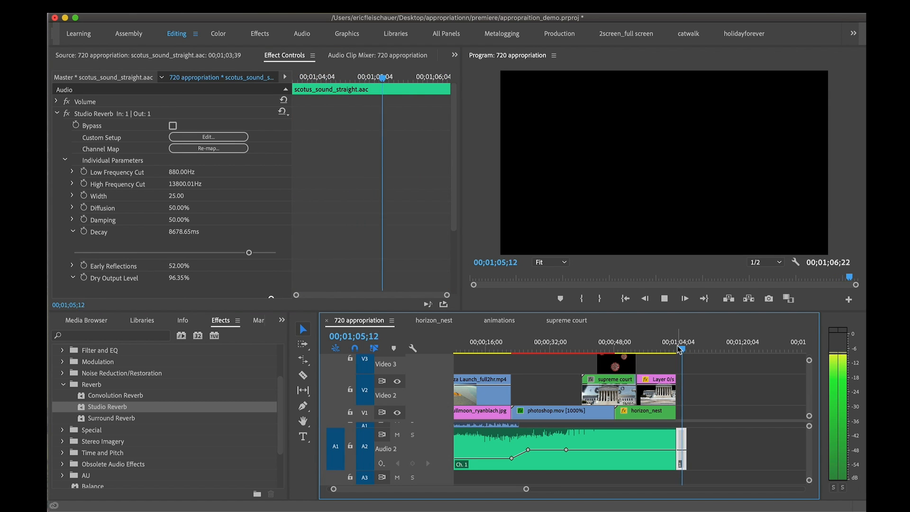
Extend the reverb clip to 00;01;11;20 and keyframe its volume to drop to the bottom at about 00;01;06;04, then preview it
{"action": "key", "text": "p"}
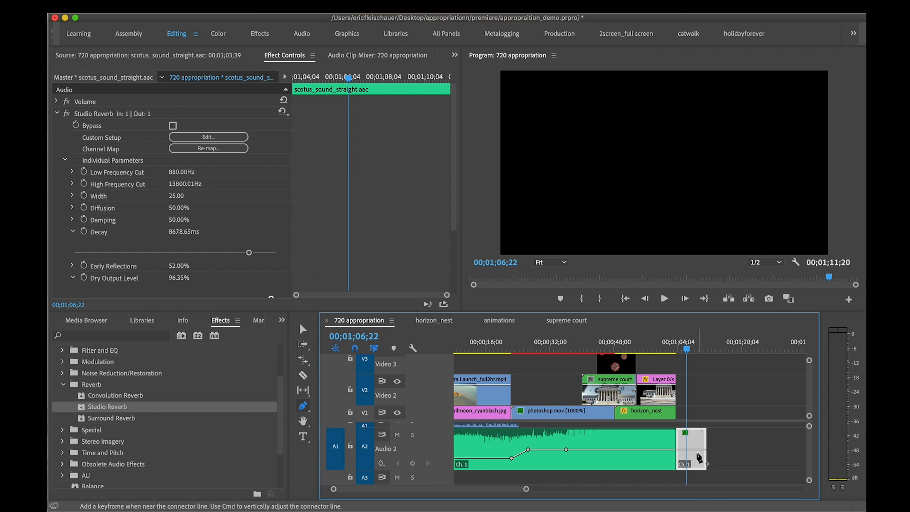
{"action": "left_click", "coordinate": [686, 450]}
{"action": "left_click_drag", "start_coordinate": [690, 450], "coordinate": [621, 466]}
{"action": "key", "text": "equal"}
{"action": "key", "text": "equal"}
{"action": "key", "text": "equal"}
{"action": "left_click_drag", "start_coordinate": [612, 348], "coordinate": [584, 345]}
{"action": "key", "text": "space"}
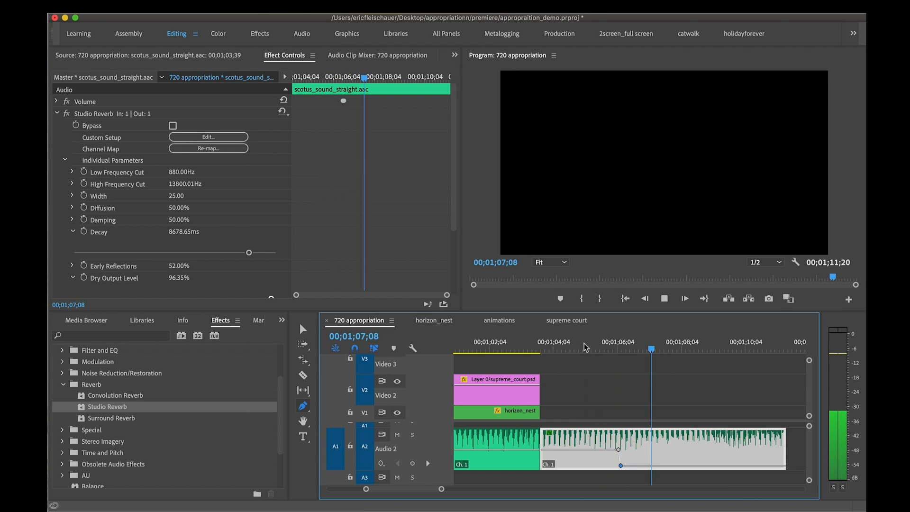
{"action": "key", "text": "space"}
Move the reverb clip's volume drop keyframes earlier to just after 00;01;05;00, play the ending and save the project
{"action": "left_click_drag", "start_coordinate": [619, 450], "coordinate": [588, 447]}
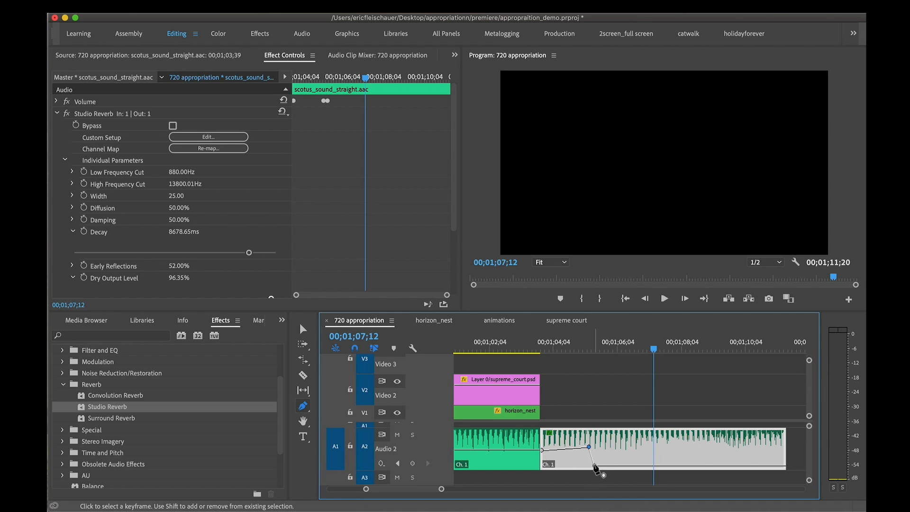
{"action": "left_click", "coordinate": [594, 465]}
{"action": "left_click", "coordinate": [533, 348]}
{"action": "key", "text": "space"}
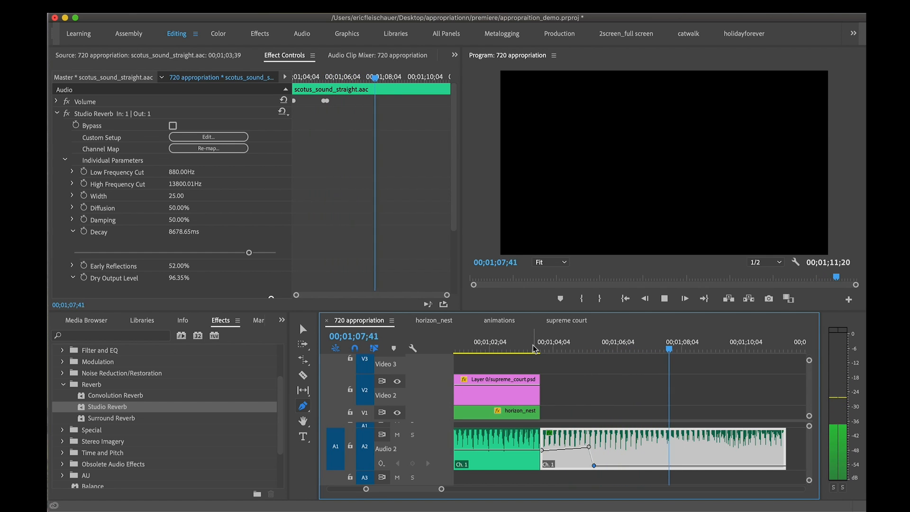
{"action": "key", "text": "super+s"}
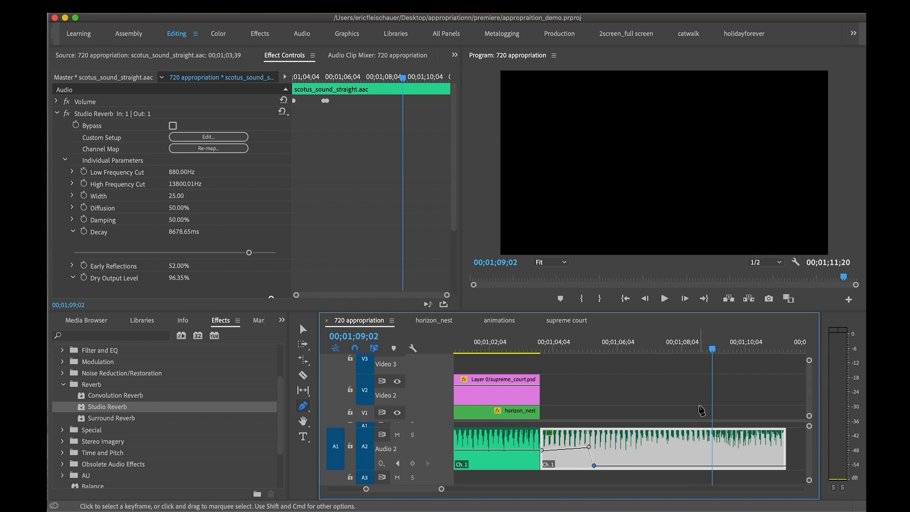
Select every clip from the sequence start with Track Select Forward and shift them all about one and a half seconds later
{"action": "key", "text": "minus"}
{"action": "key", "text": "minus"}
{"action": "left_click", "coordinate": [486, 344]}
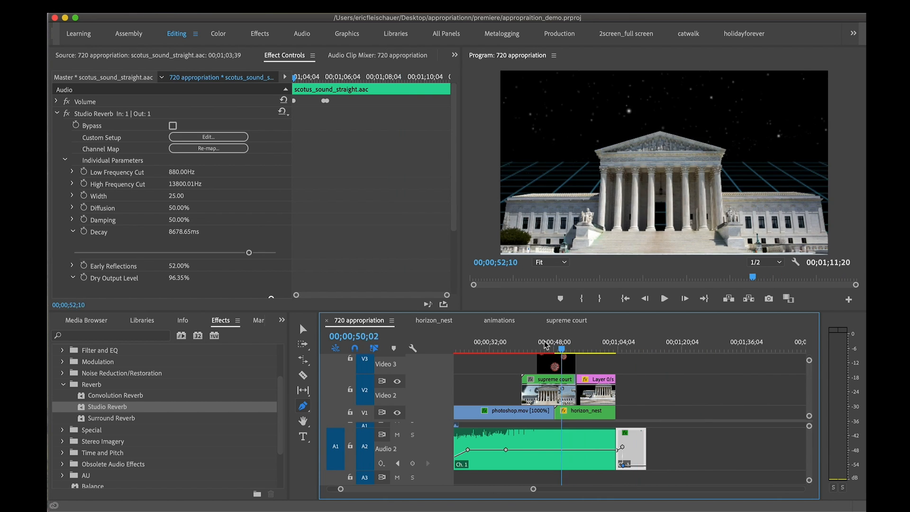
{"action": "scroll", "coordinate": [486, 344], "scroll_direction": "left", "scroll_amount": 3}
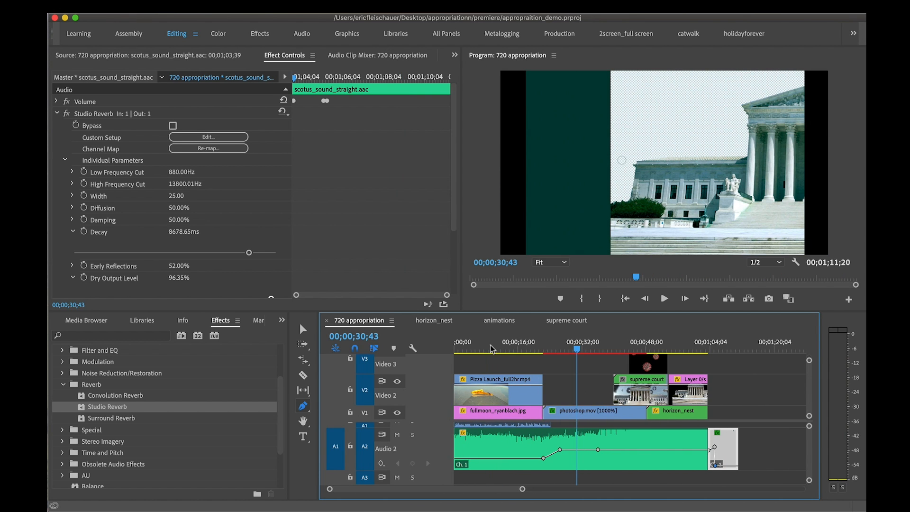
{"action": "key", "text": "Home"}
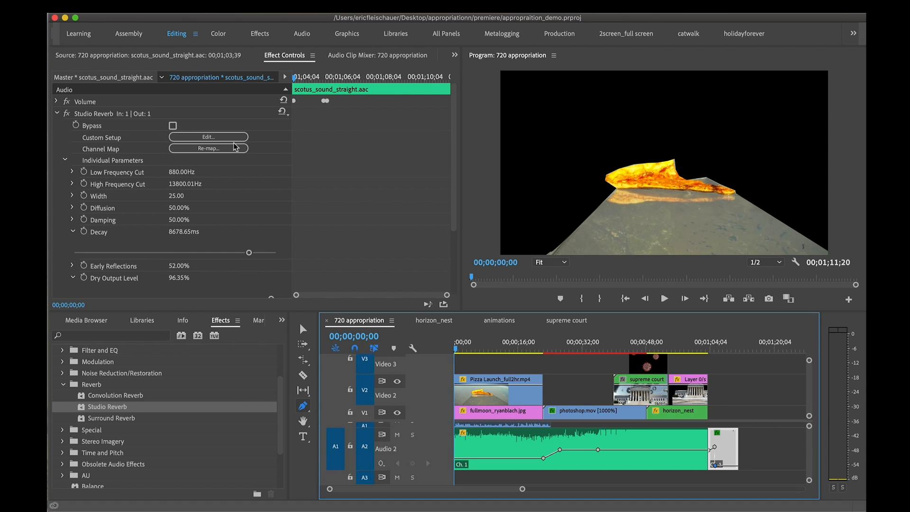
{"action": "left_click", "coordinate": [81, 56]}
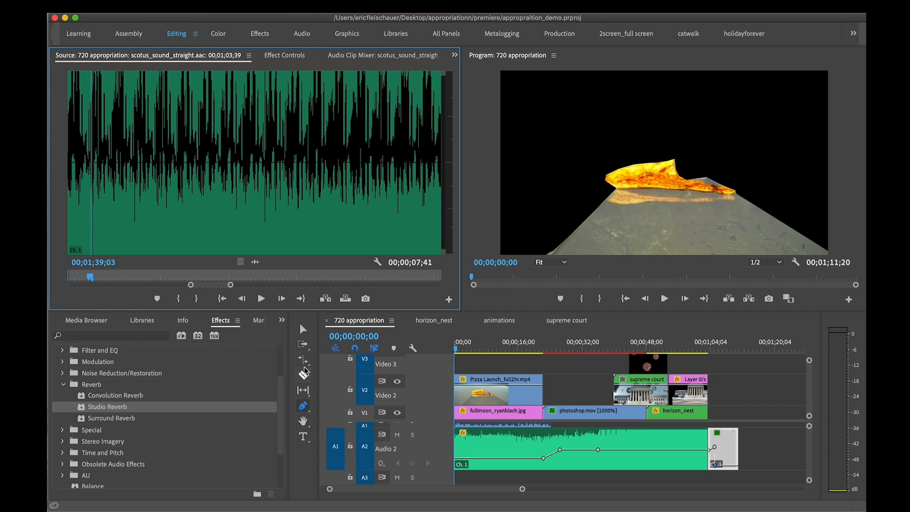
{"action": "left_click", "coordinate": [302, 343]}
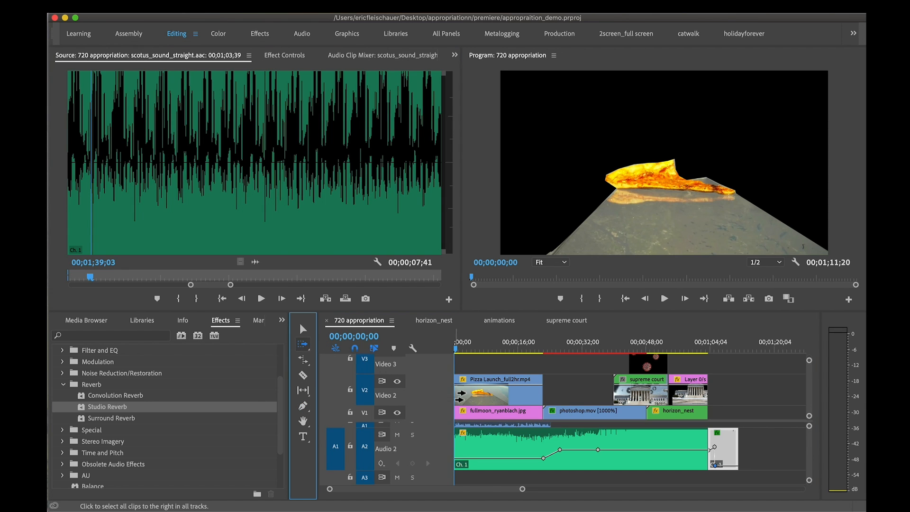
{"action": "left_click", "coordinate": [465, 398]}
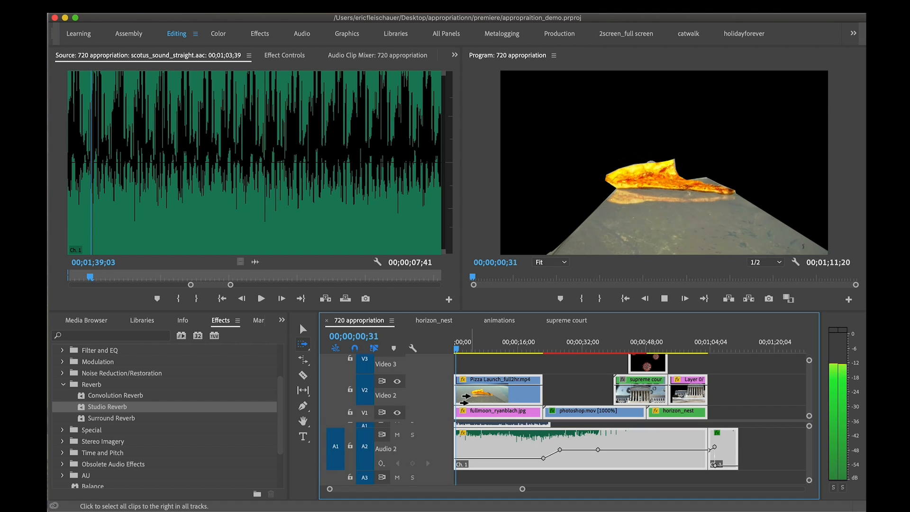
{"action": "key", "text": "space"}
{"action": "left_click_drag", "start_coordinate": [466, 397], "coordinate": [473, 396]}
Play the opening of the sequence from 00;00;00;00, and play its ending from about 00;01;04;07
{"action": "key", "text": "Home"}
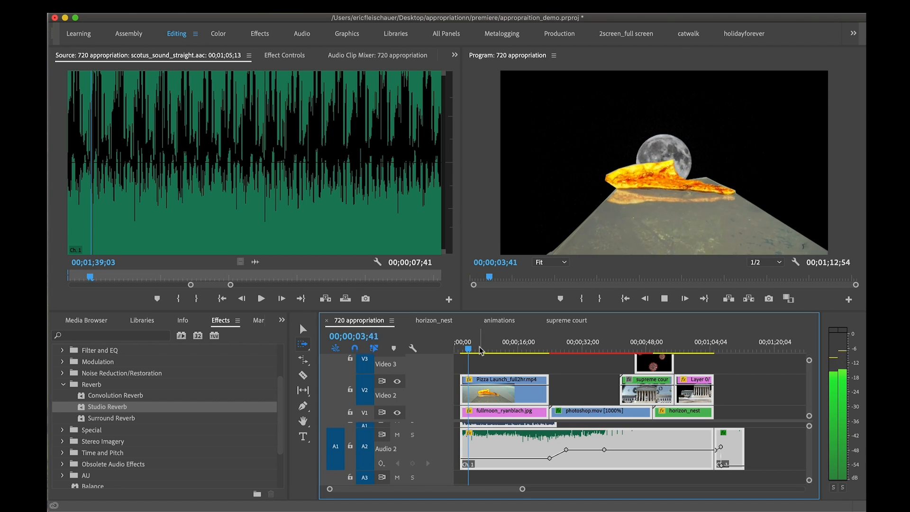
{"action": "left_click", "coordinate": [715, 350]}
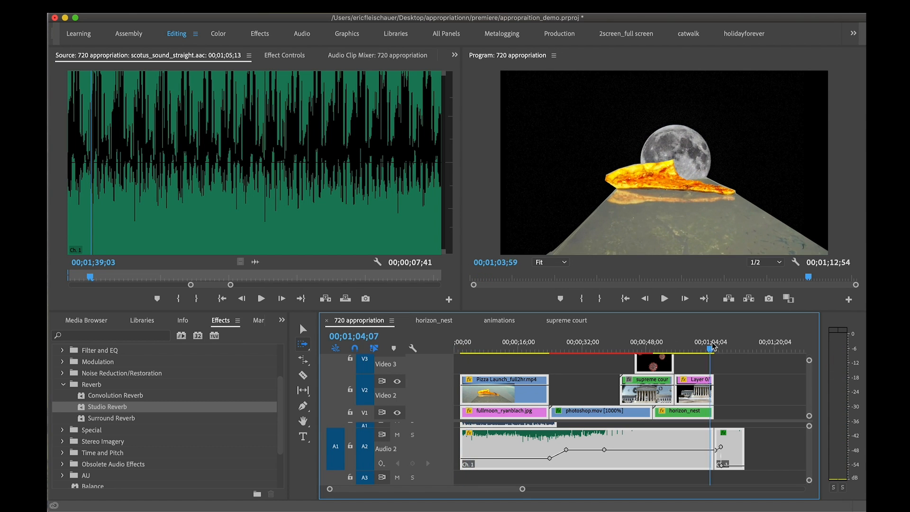
{"action": "key", "text": "space"}
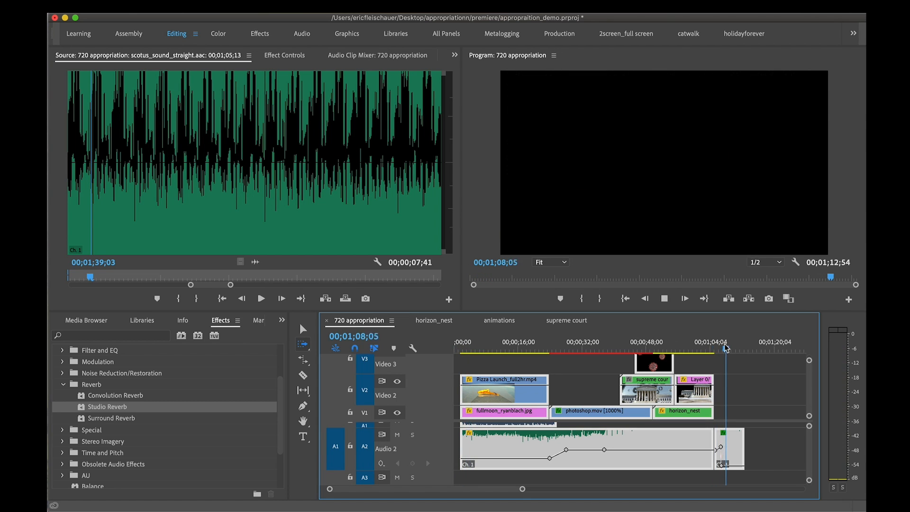
{"action": "key", "text": "space"}
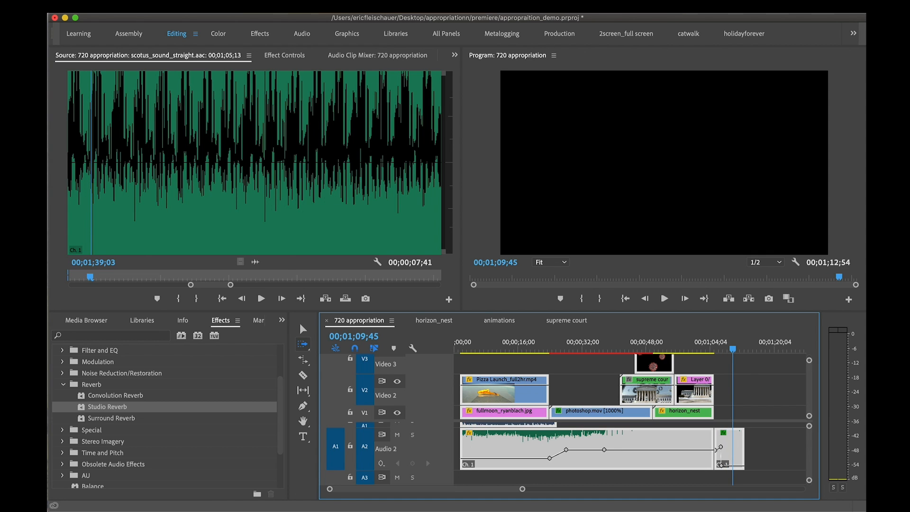
Create a Bars and Tone clip at 1280 × 720, 59.94 fps Drop-Frame, Square Pixels (1.0) and 48000 Hz
{"action": "left_click", "coordinate": [143, 7]}
{"action": "mouse_move", "coordinate": [156, 21]}
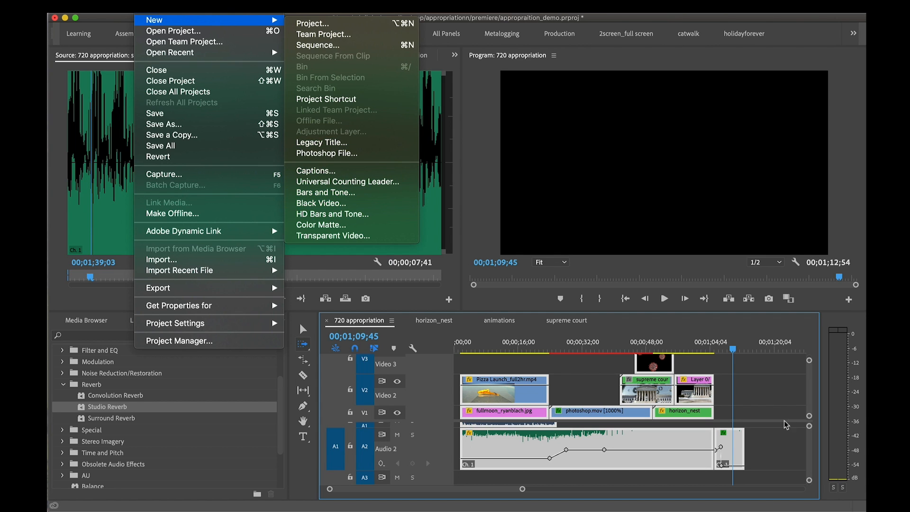
{"action": "left_click", "coordinate": [326, 193]}
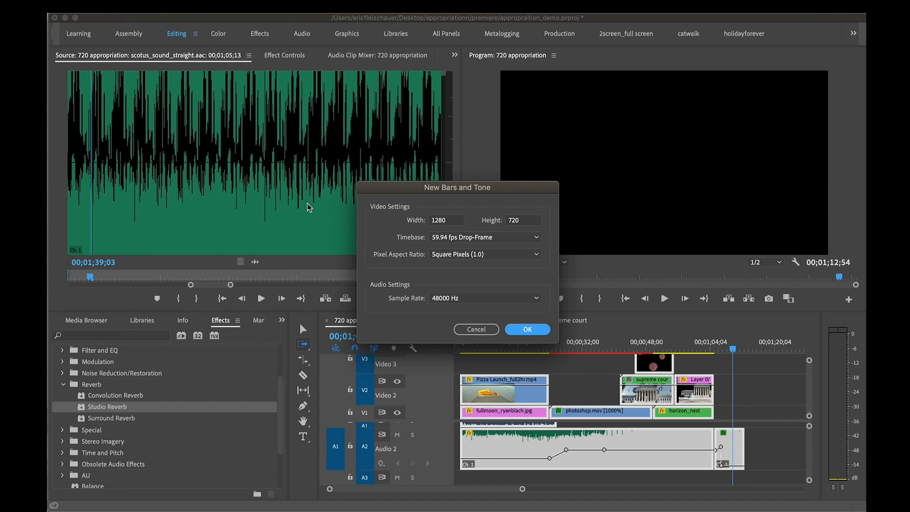
{"action": "left_click", "coordinate": [527, 328]}
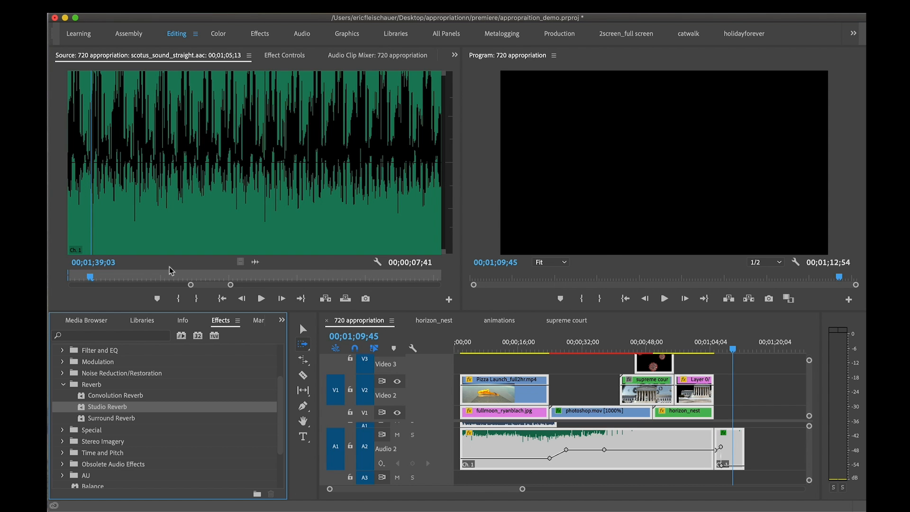
Open the Bars and Tone item's tone settings from the project and accept steady tones at 1000 Hz and -12 dB
{"action": "left_click", "coordinate": [85, 320]}
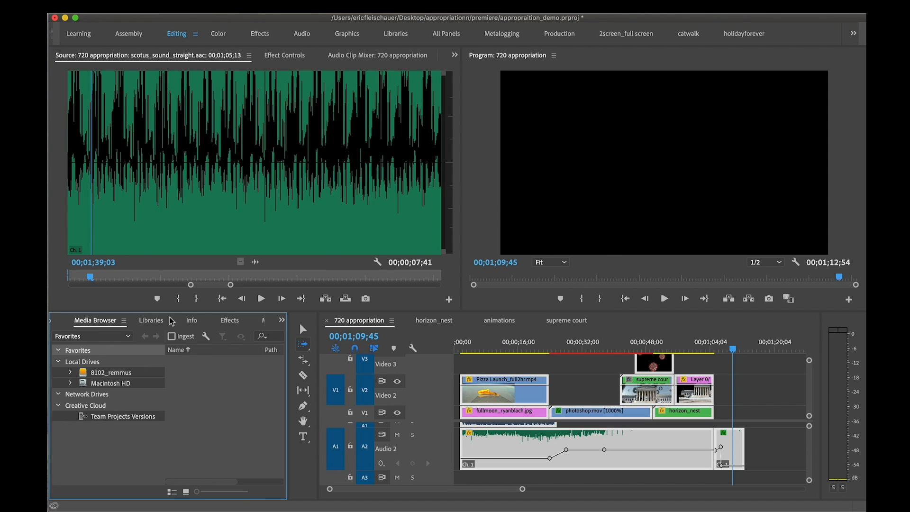
{"action": "left_click", "coordinate": [282, 322]}
{"action": "left_click", "coordinate": [303, 331]}
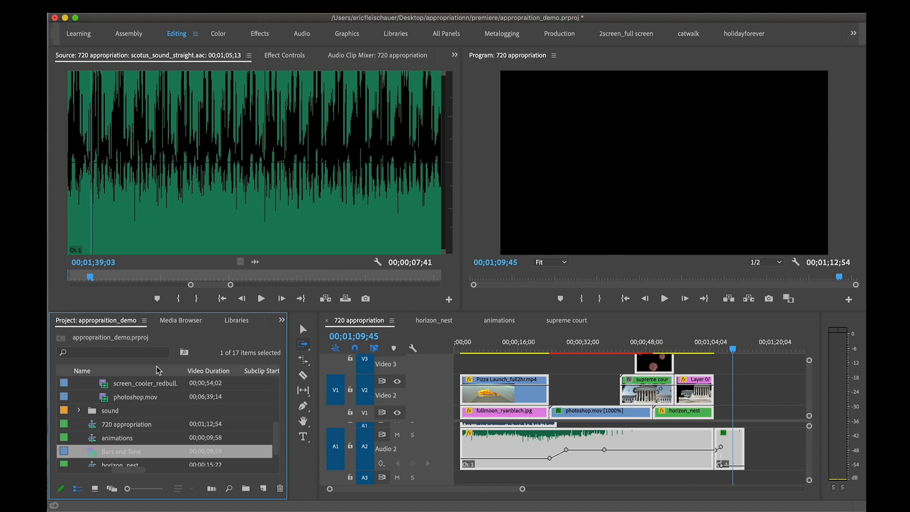
{"action": "double_click", "coordinate": [92, 428]}
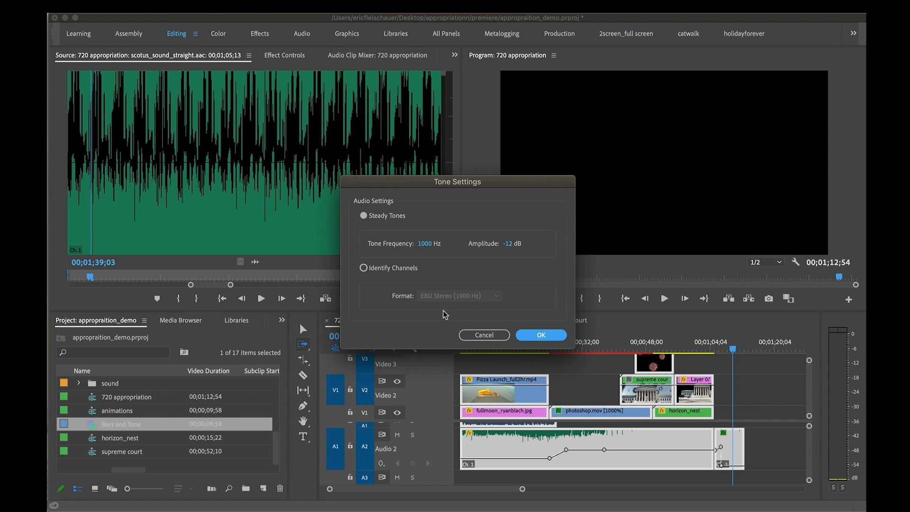
{"action": "left_click", "coordinate": [540, 335]}
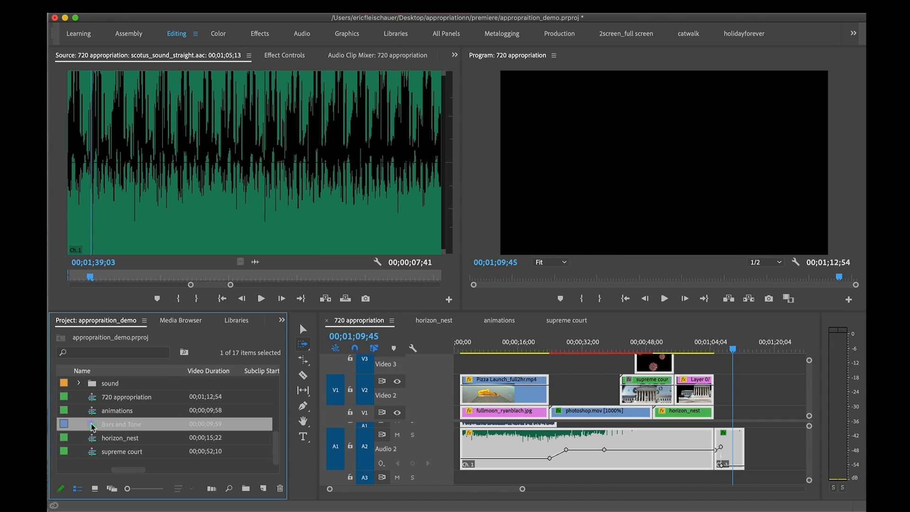
Try placing the Bars and Tone clip on Video 2 after the last clip, preview its bars, and undo the placement
{"action": "left_click_drag", "start_coordinate": [93, 427], "coordinate": [761, 394]}
{"action": "left_click", "coordinate": [764, 347]}
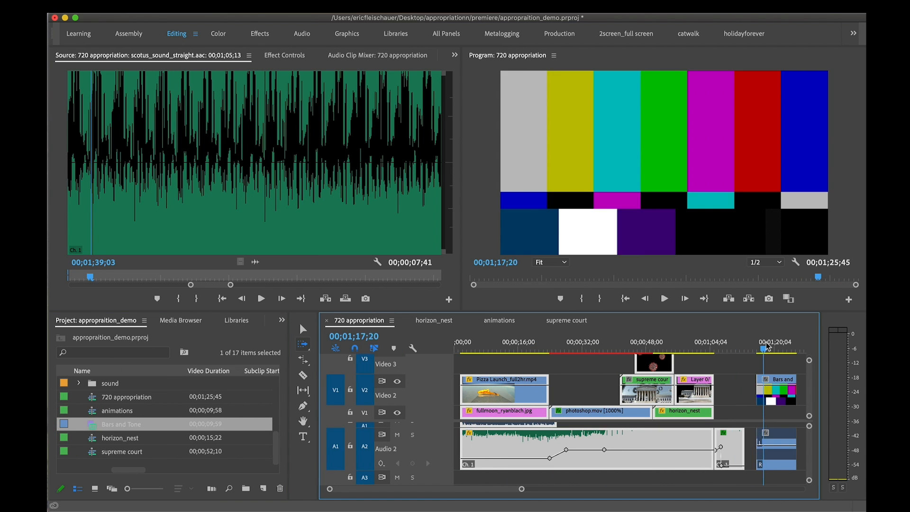
{"action": "left_click_drag", "start_coordinate": [766, 345], "coordinate": [775, 346]}
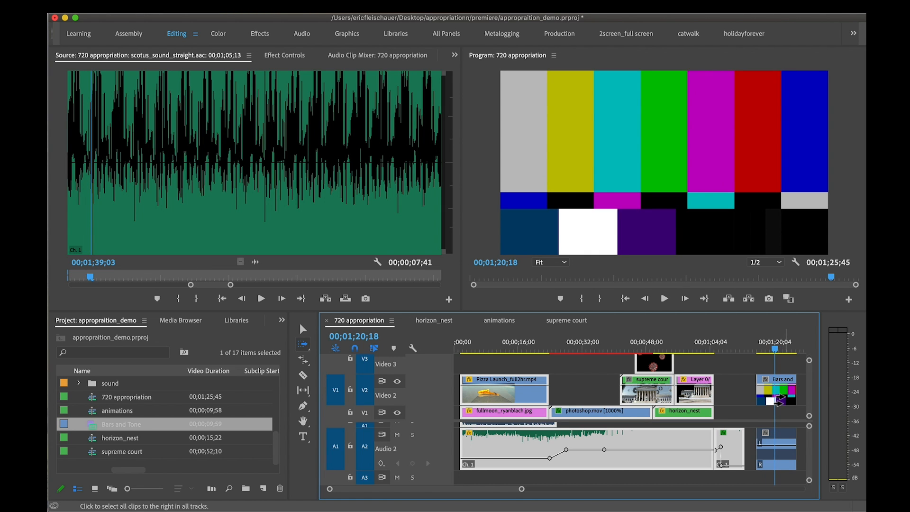
{"action": "key", "text": "super+z"}
Open the setup for a new Universal Counting Leader at 1280 × 720, 59.94 fps Drop-Frame and 48000 Hz, and cancel it
{"action": "left_click", "coordinate": [149, 5]}
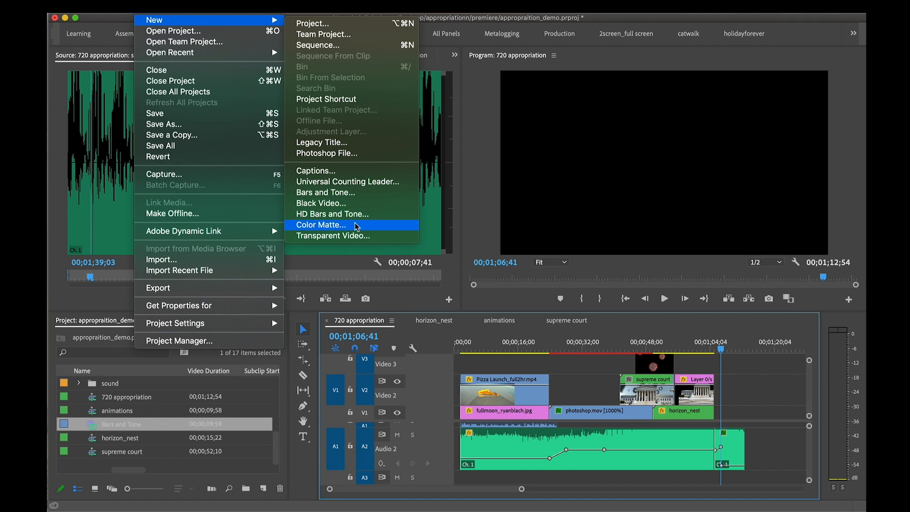
{"action": "left_click", "coordinate": [344, 184]}
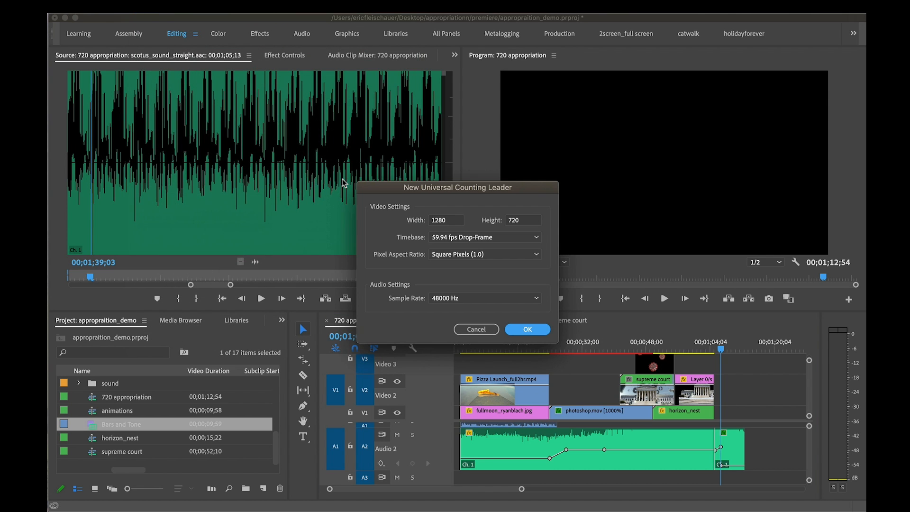
{"action": "left_click", "coordinate": [516, 329]}
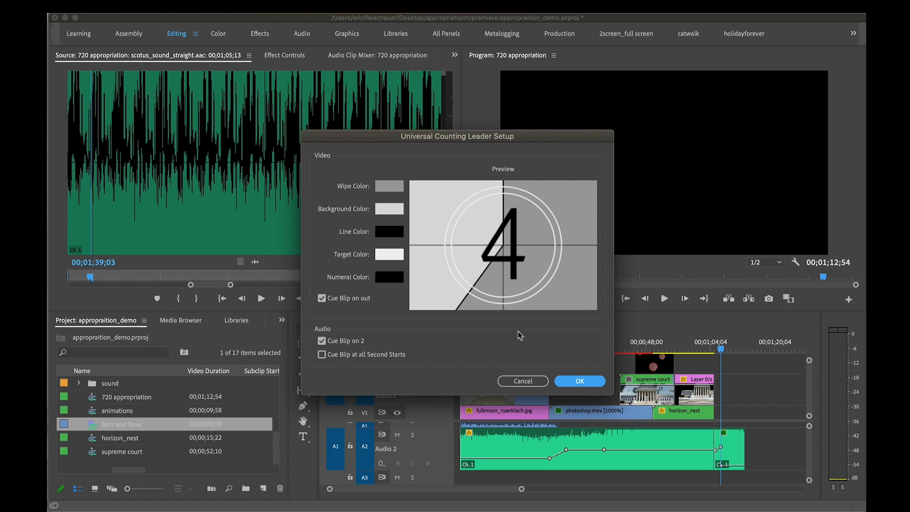
{"action": "left_click", "coordinate": [517, 381]}
Return the playhead to the sequence start at 00;00;00;00 and save the project
{"action": "key", "text": "Home"}
{"action": "left_click", "coordinate": [506, 363]}
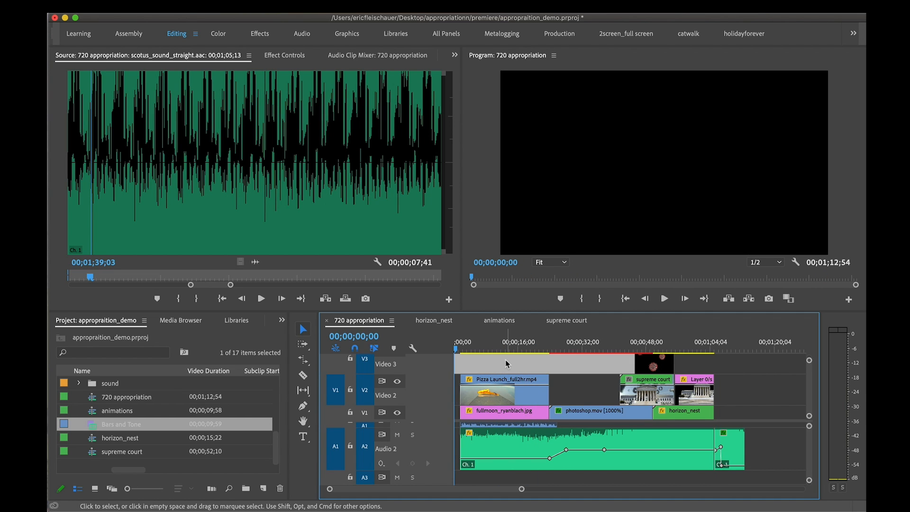
{"action": "left_click", "coordinate": [494, 348]}
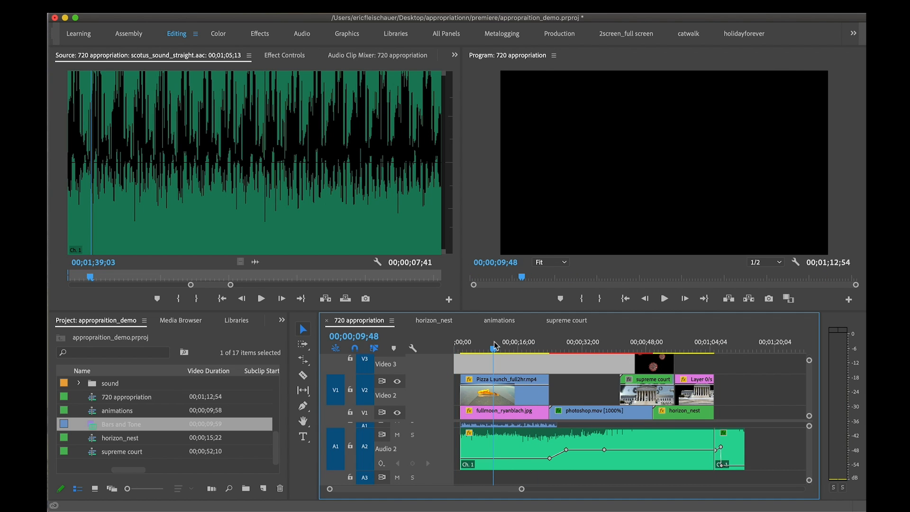
{"action": "left_click", "coordinate": [455, 349]}
{"action": "key", "text": "super+s"}
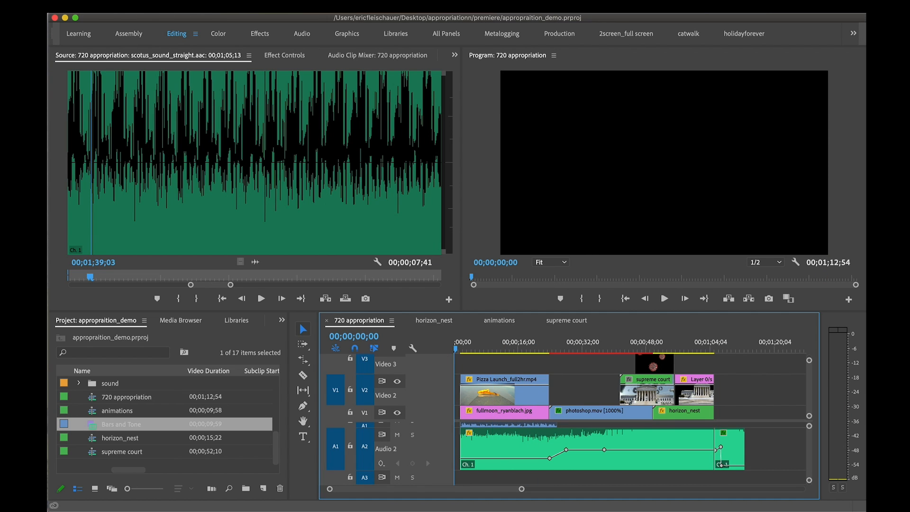
{"action": "left_click", "coordinate": [140, 15]}
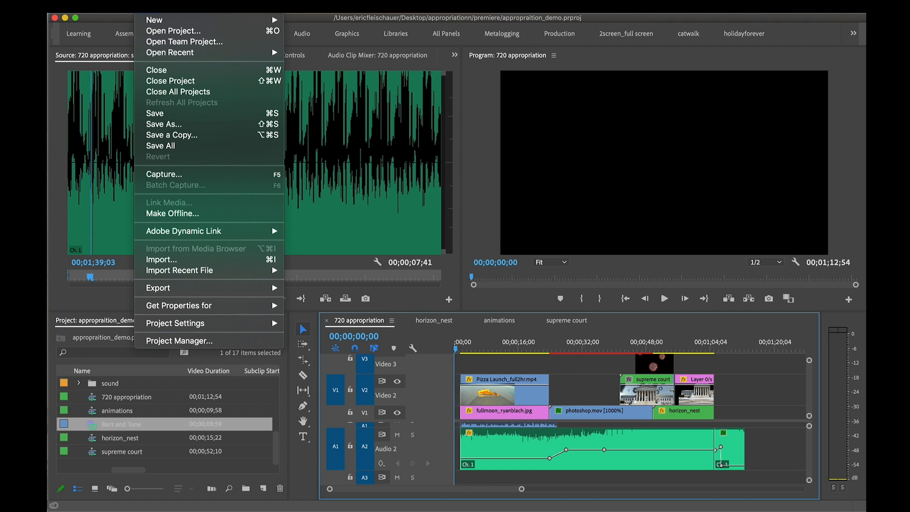
{"action": "mouse_move", "coordinate": [190, 288]}
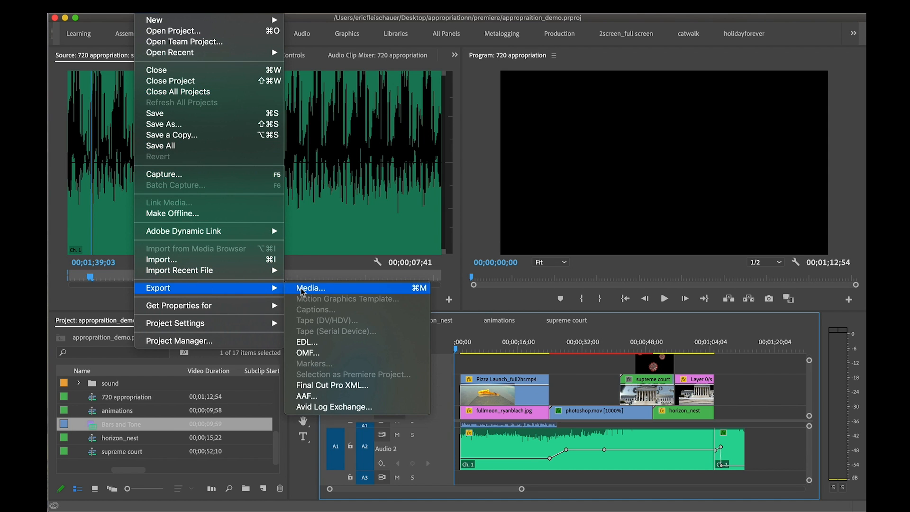
{"action": "left_click", "coordinate": [526, 341]}
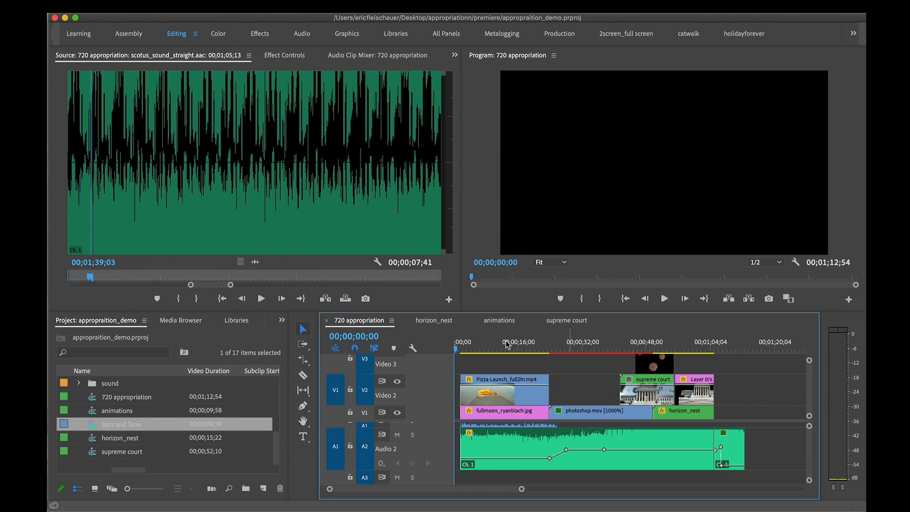
Review the opening pizza and moon section of the sequence and return the playhead to 00;00;00;00
{"action": "left_click", "coordinate": [463, 349]}
{"action": "left_click", "coordinate": [501, 394]}
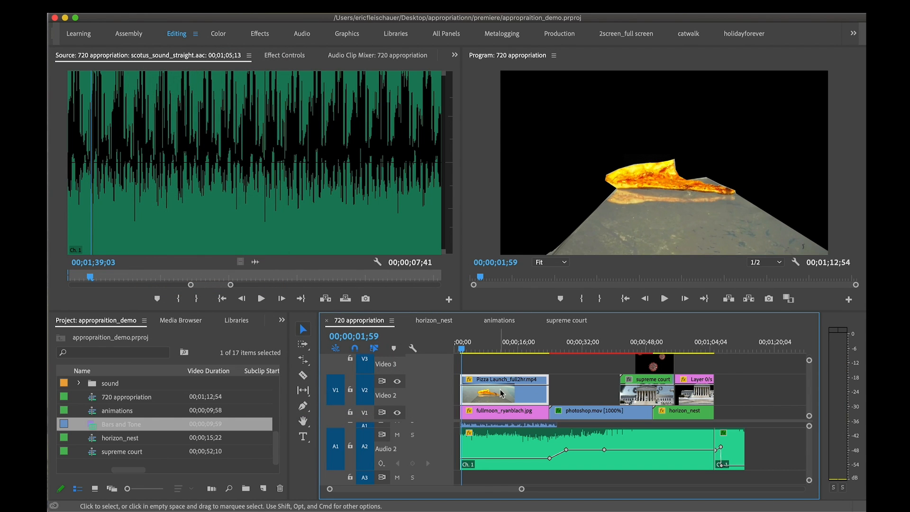
{"action": "left_click", "coordinate": [512, 342]}
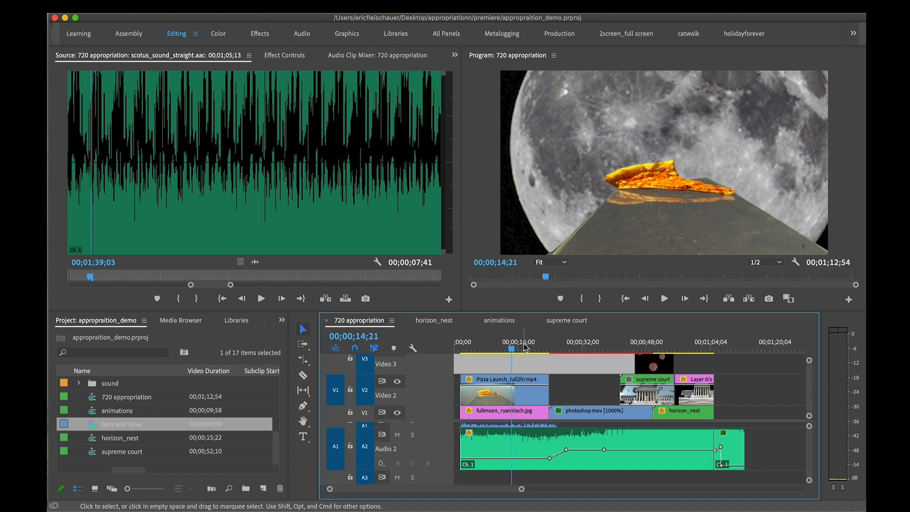
{"action": "left_click", "coordinate": [524, 344]}
{"action": "left_click", "coordinate": [558, 357]}
{"action": "left_click_drag", "start_coordinate": [525, 348], "coordinate": [448, 349]}
{"action": "left_click", "coordinate": [456, 349]}
Open the media export settings for the 720 appropriation sequence
{"action": "left_click", "coordinate": [146, 7]}
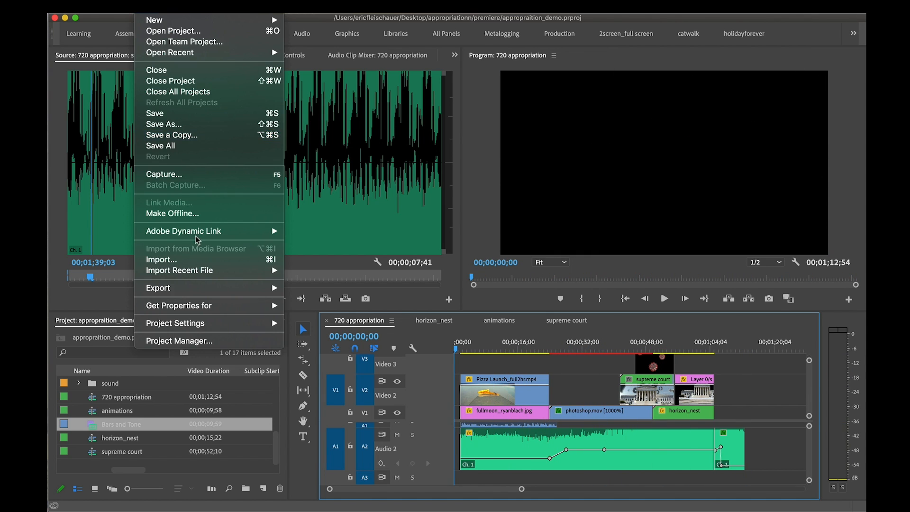
{"action": "mouse_move", "coordinate": [189, 288]}
{"action": "left_click", "coordinate": [335, 288]}
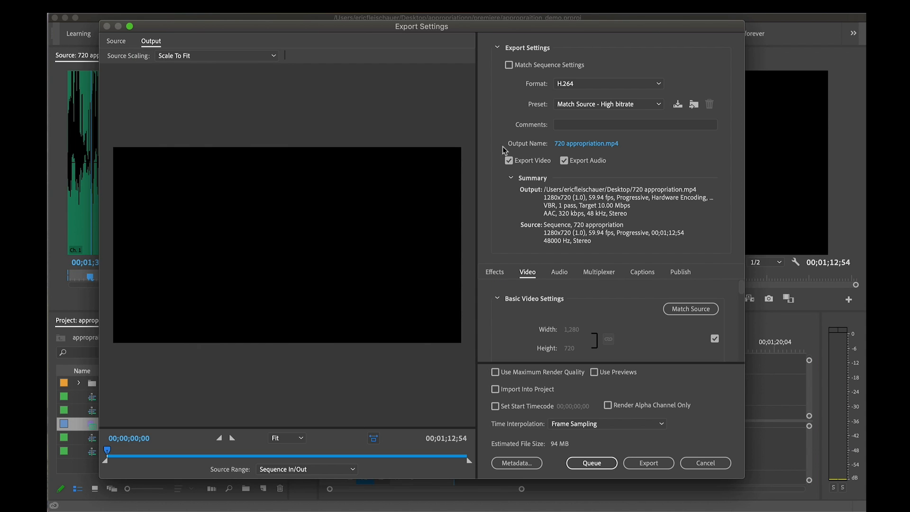
{"action": "left_click_drag", "start_coordinate": [650, 27], "coordinate": [644, 20]}
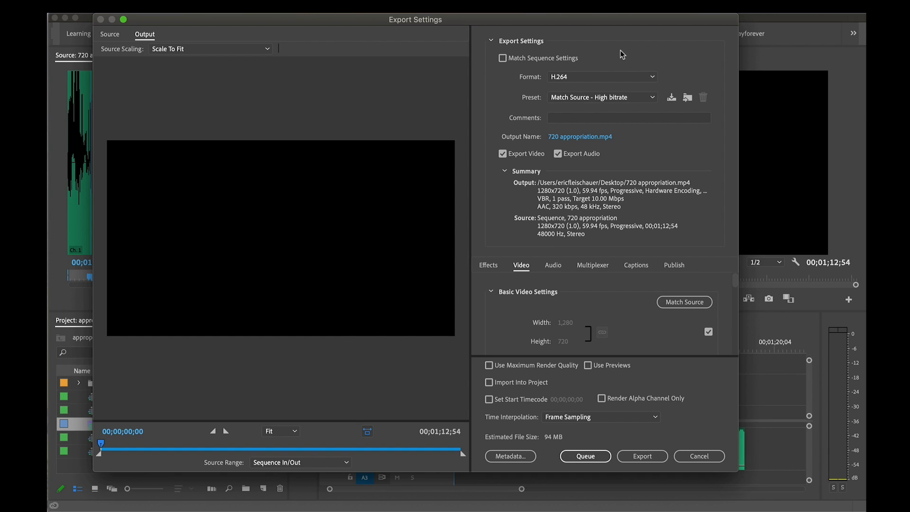
Turn Match Sequence Settings on and off again, and choose H.264 as the export format
{"action": "left_click", "coordinate": [502, 58]}
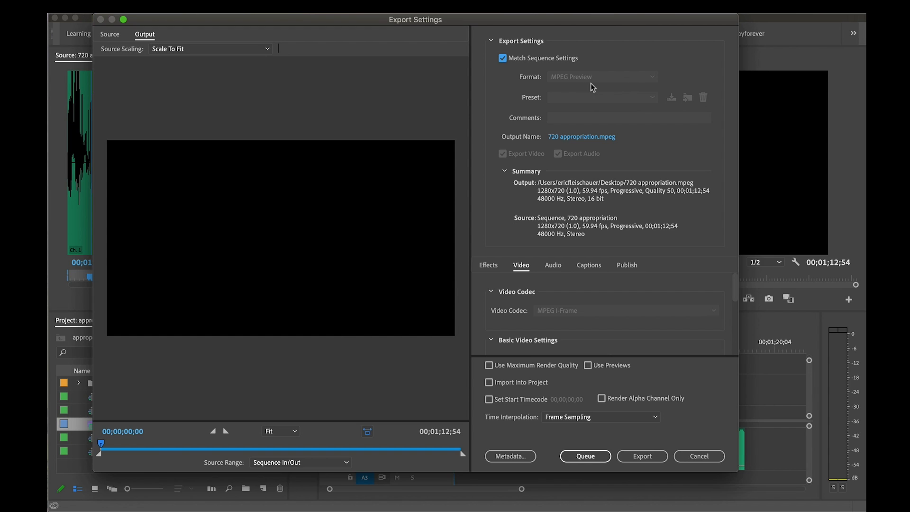
{"action": "left_click", "coordinate": [502, 61]}
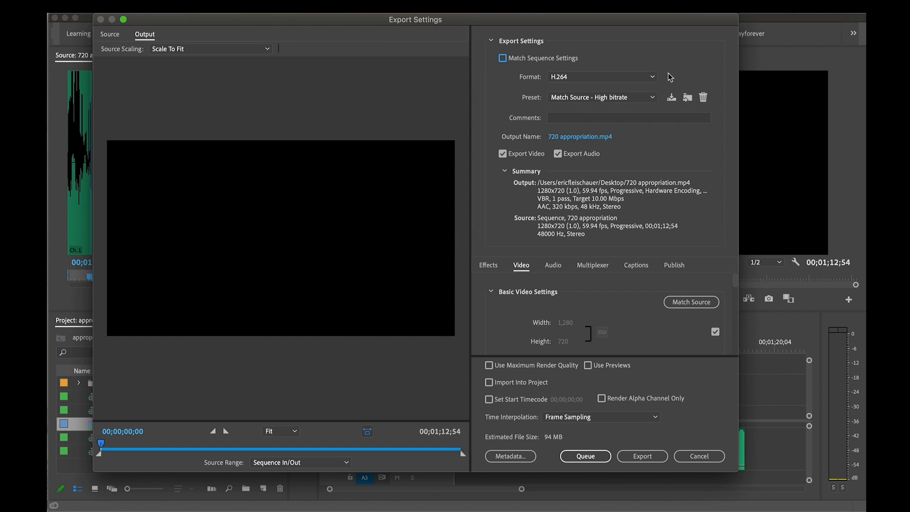
{"action": "left_click", "coordinate": [653, 77]}
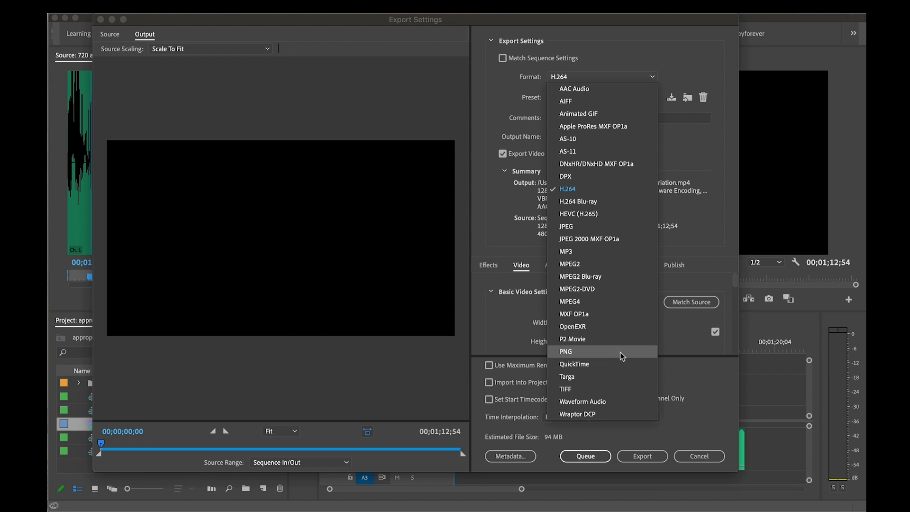
{"action": "left_click", "coordinate": [605, 187]}
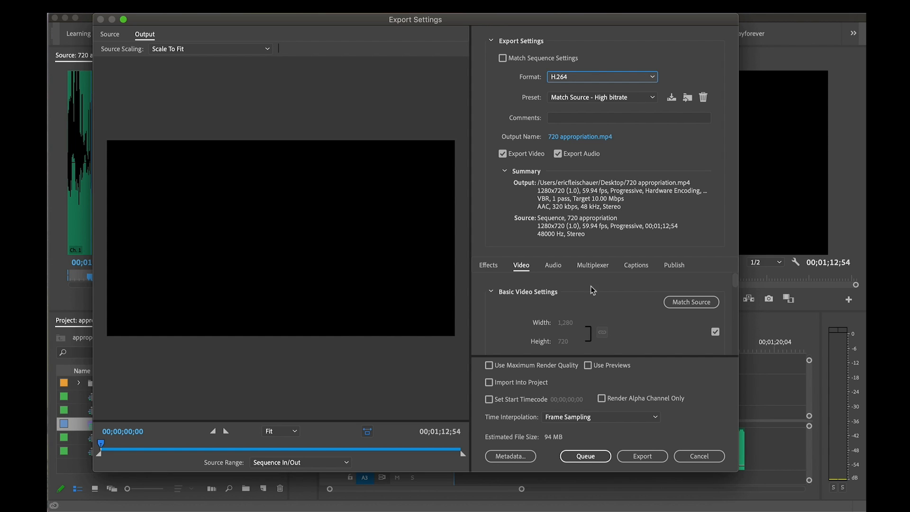
{"action": "scroll", "coordinate": [646, 321], "scroll_direction": "down", "scroll_amount": 1}
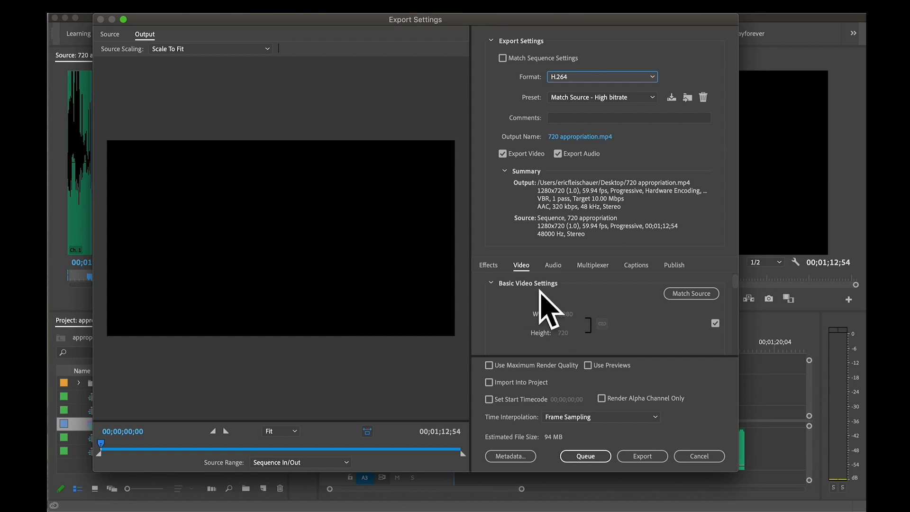
{"action": "scroll", "coordinate": [644, 322], "scroll_direction": "up", "scroll_amount": 1}
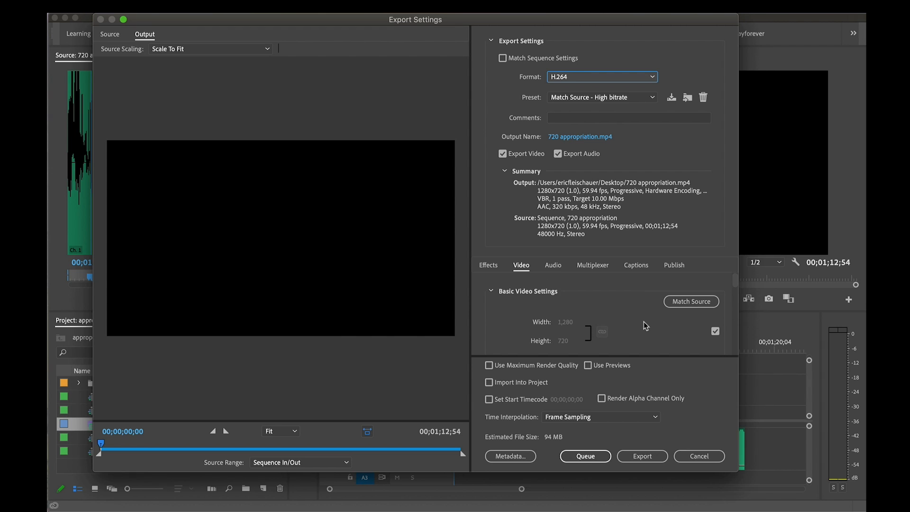
Choose YouTube 720p HD as the preset for the H.264 export
{"action": "left_click", "coordinate": [642, 99]}
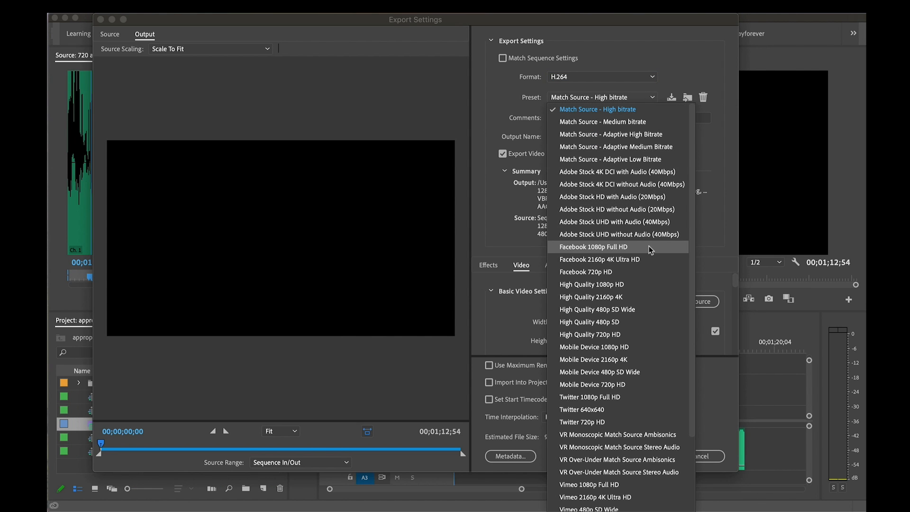
{"action": "left_click", "coordinate": [522, 103]}
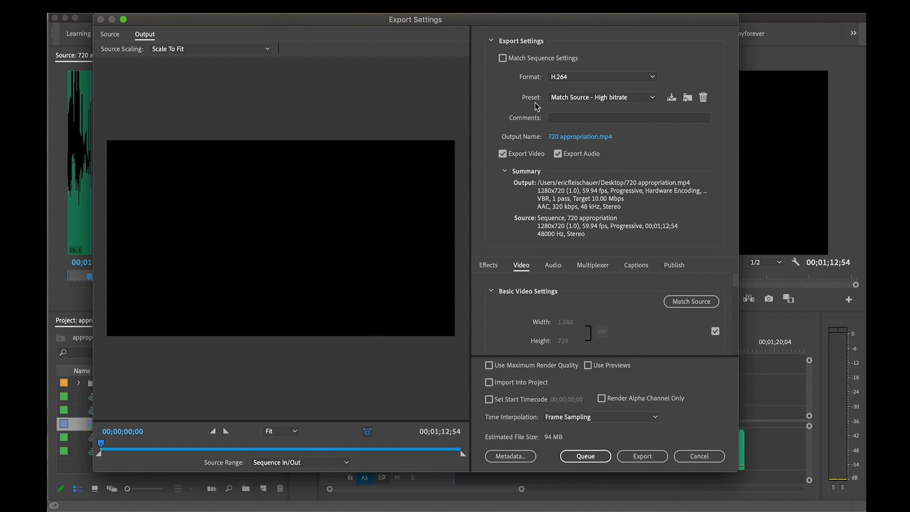
{"action": "left_click", "coordinate": [593, 98]}
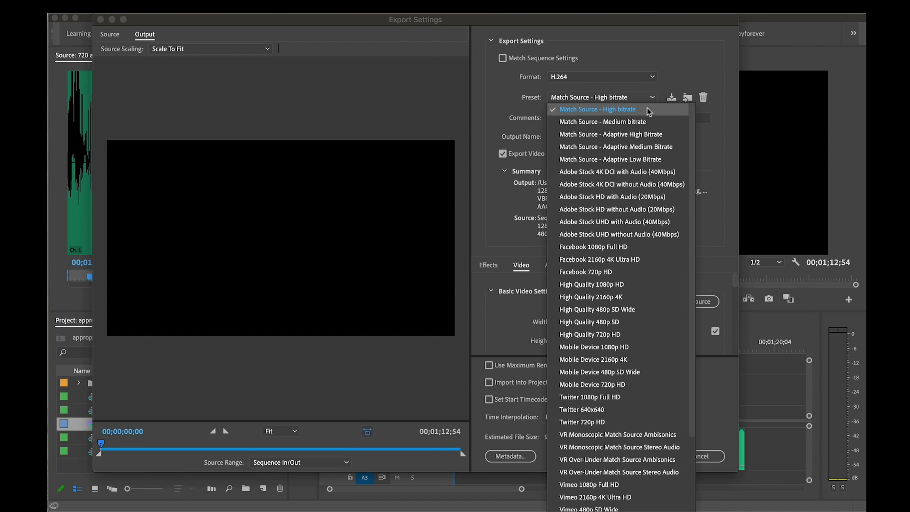
{"action": "scroll", "coordinate": [633, 222], "scroll_direction": "down", "scroll_amount": 3}
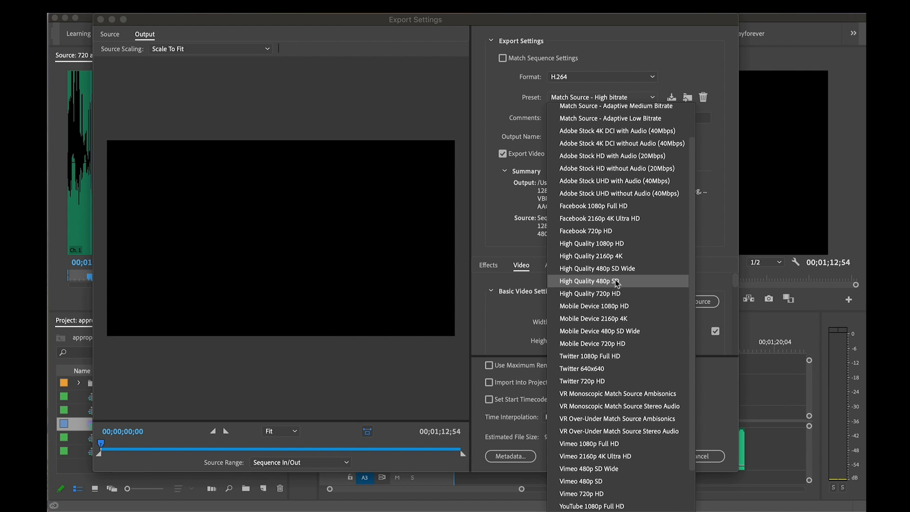
{"action": "scroll", "coordinate": [641, 345], "scroll_direction": "down", "scroll_amount": 4}
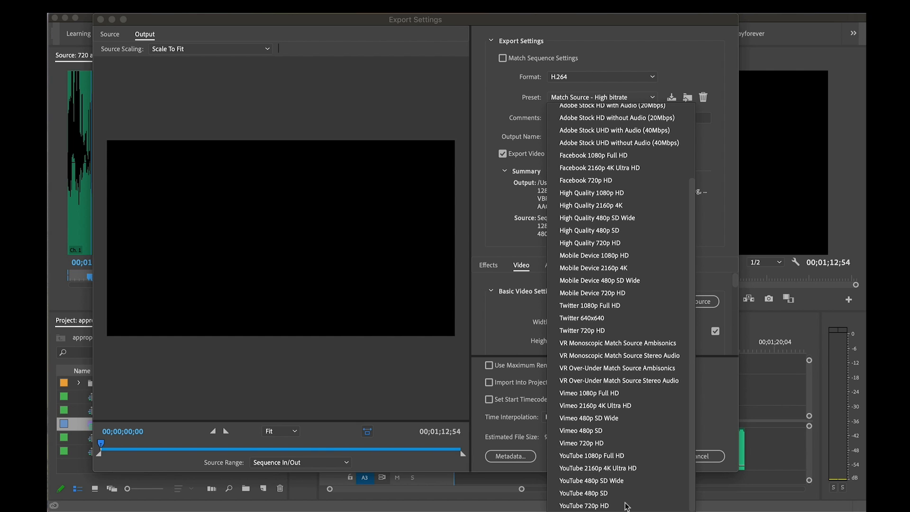
{"action": "left_click", "coordinate": [603, 506]}
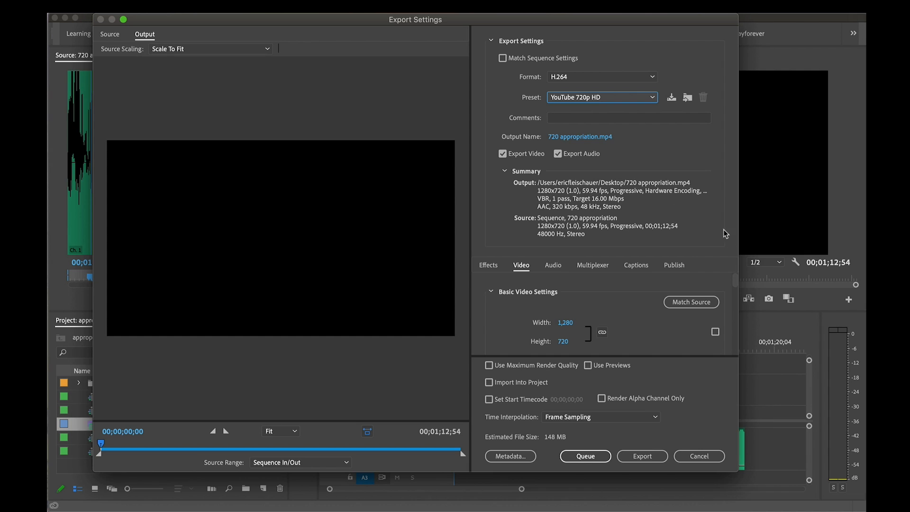
Check the export's basic video settings and preview the output up to about 00;01;06;29
{"action": "scroll", "coordinate": [735, 280], "scroll_direction": "down", "scroll_amount": 2}
{"action": "scroll", "coordinate": [735, 280], "scroll_direction": "down", "scroll_amount": 2}
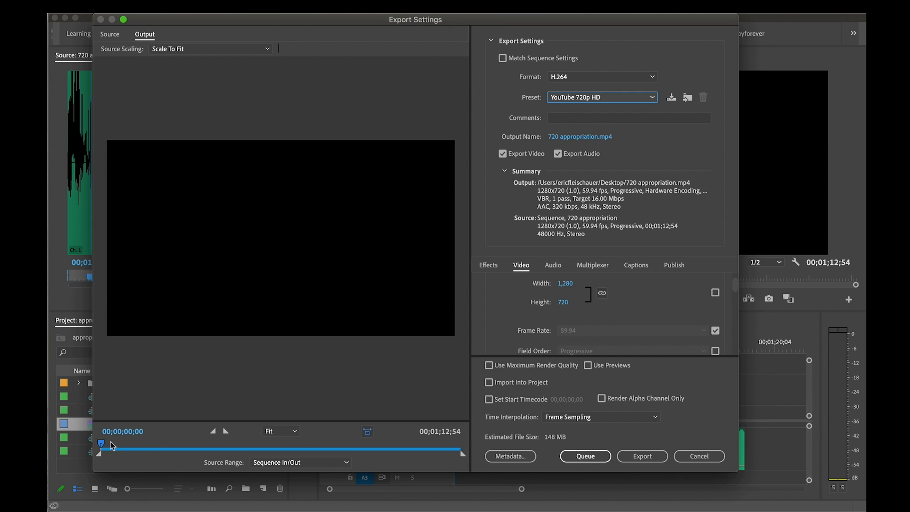
{"action": "left_click_drag", "start_coordinate": [112, 445], "coordinate": [427, 449]}
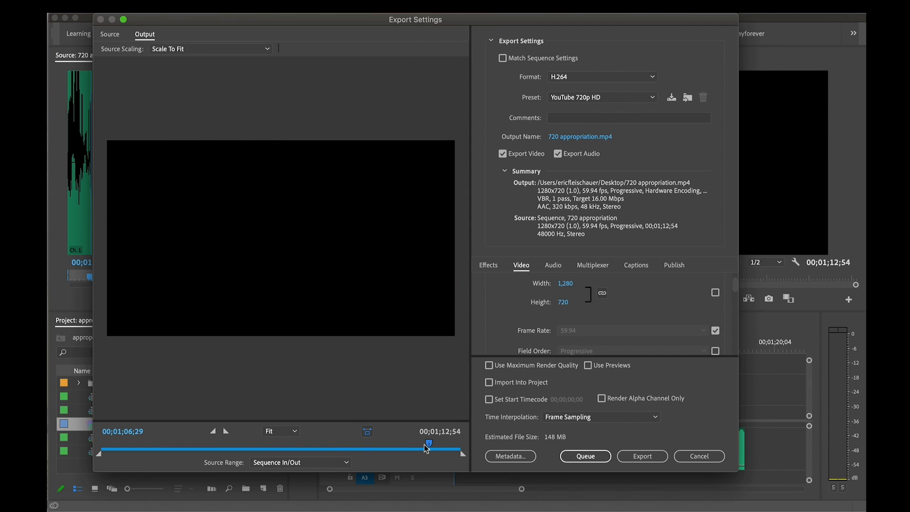
Set the export's bitrate encoding to VBR, 2 pass
{"action": "left_click_drag", "start_coordinate": [736, 285], "coordinate": [738, 298]}
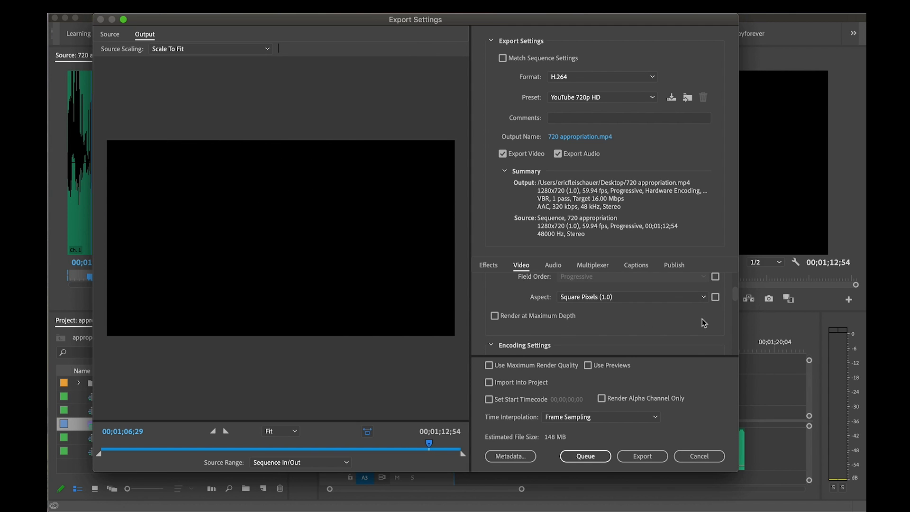
{"action": "scroll", "coordinate": [701, 319], "scroll_direction": "down", "scroll_amount": 1}
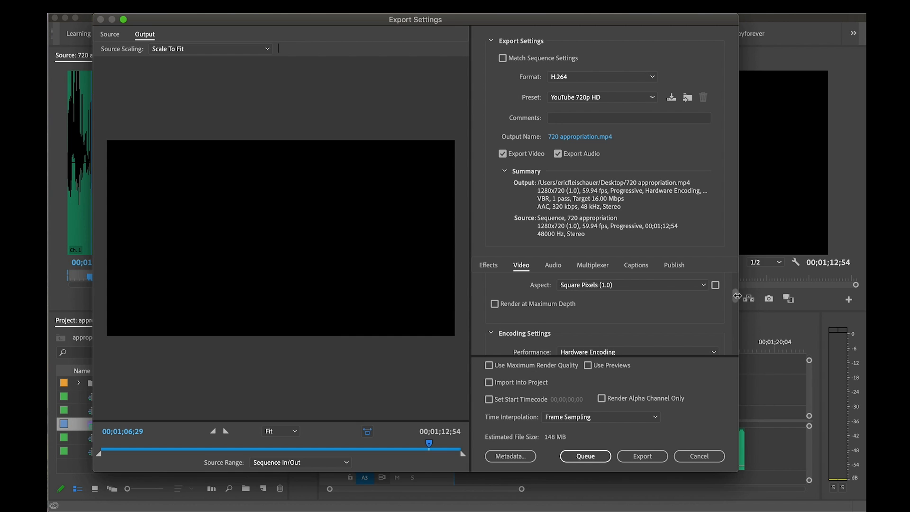
{"action": "left_click_drag", "start_coordinate": [736, 296], "coordinate": [735, 338]}
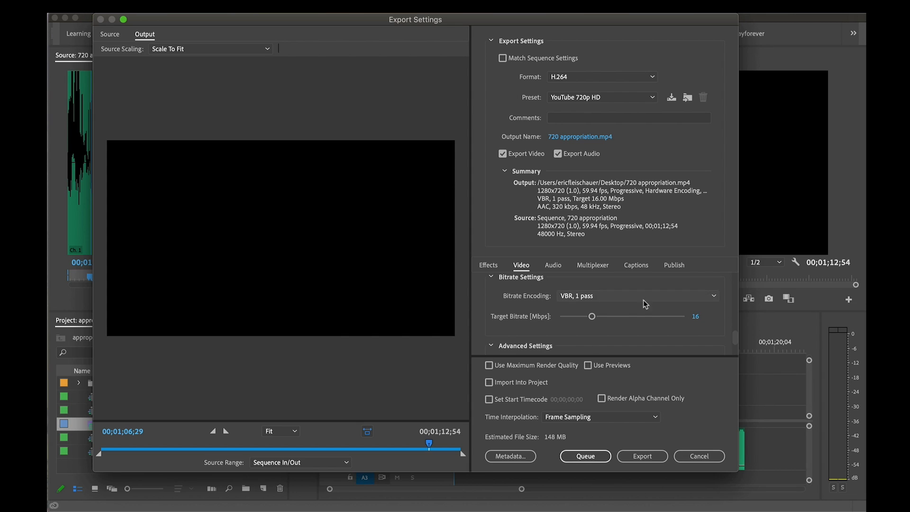
{"action": "left_click", "coordinate": [655, 295]}
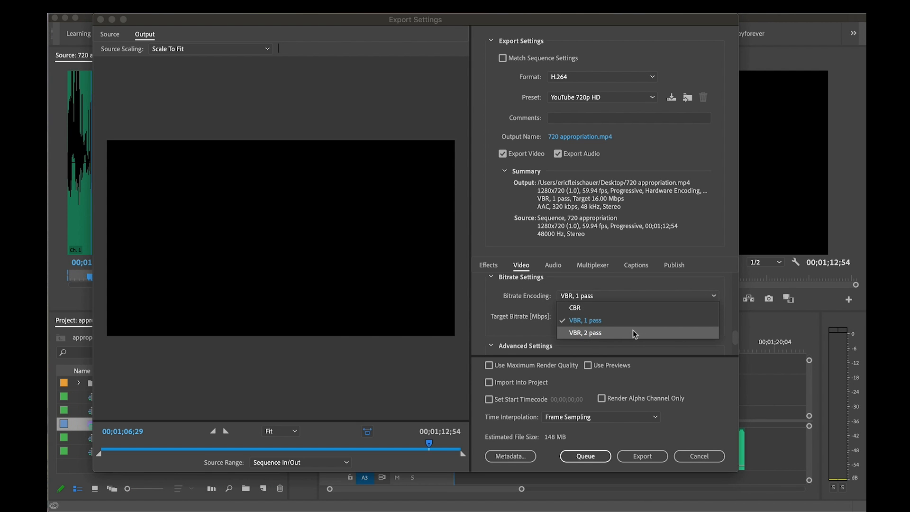
{"action": "left_click", "coordinate": [602, 331]}
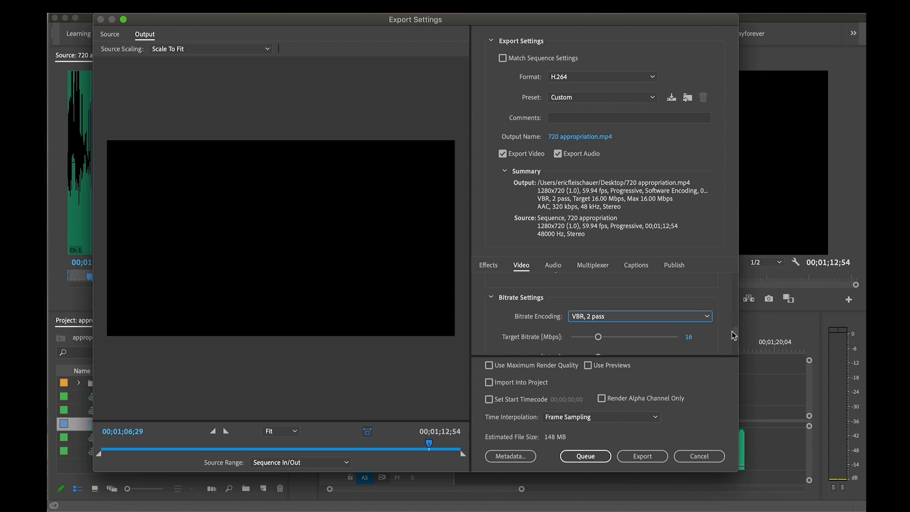
Turn on Use Maximum Render Quality for the H.264 export
{"action": "left_click_drag", "start_coordinate": [732, 331], "coordinate": [733, 346]}
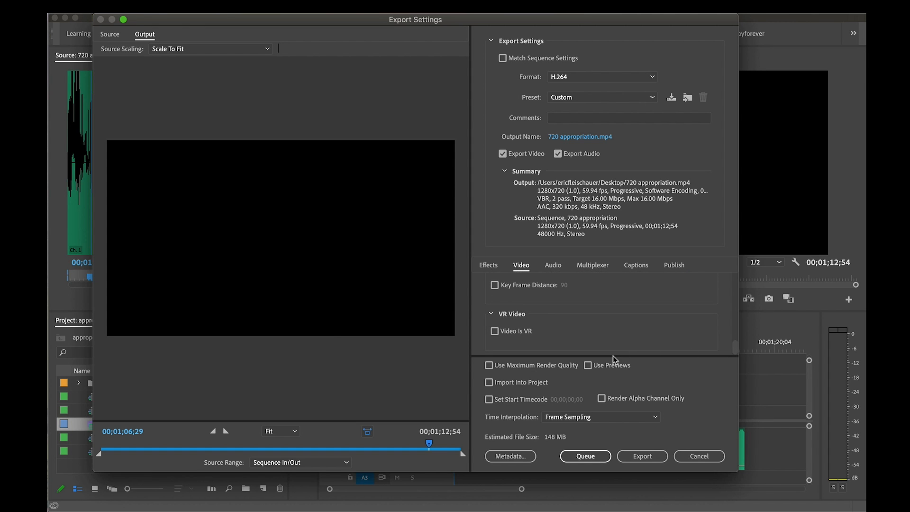
{"action": "left_click", "coordinate": [490, 366]}
Set the export's output location to the appropriationn folder on the Desktop, keeping the file name 720 appropriation.mp4
{"action": "left_click", "coordinate": [587, 137]}
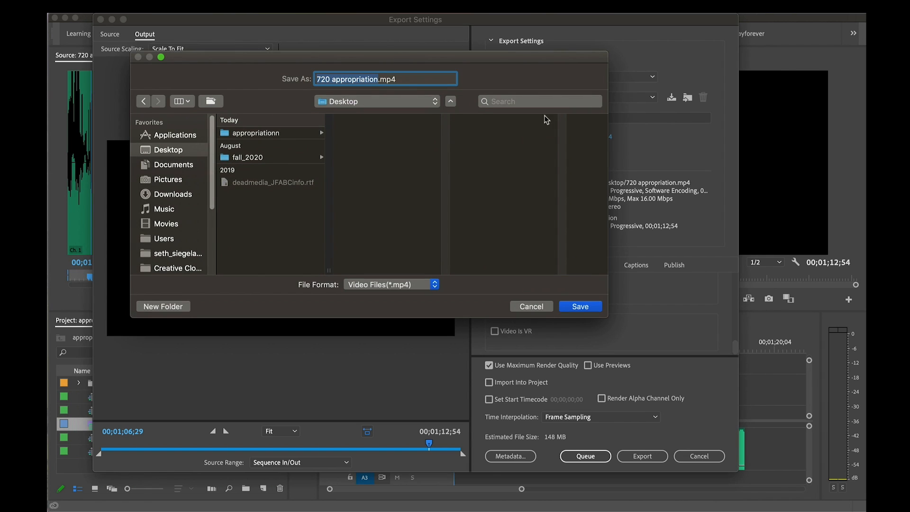
{"action": "left_click_drag", "start_coordinate": [453, 51], "coordinate": [630, 180]}
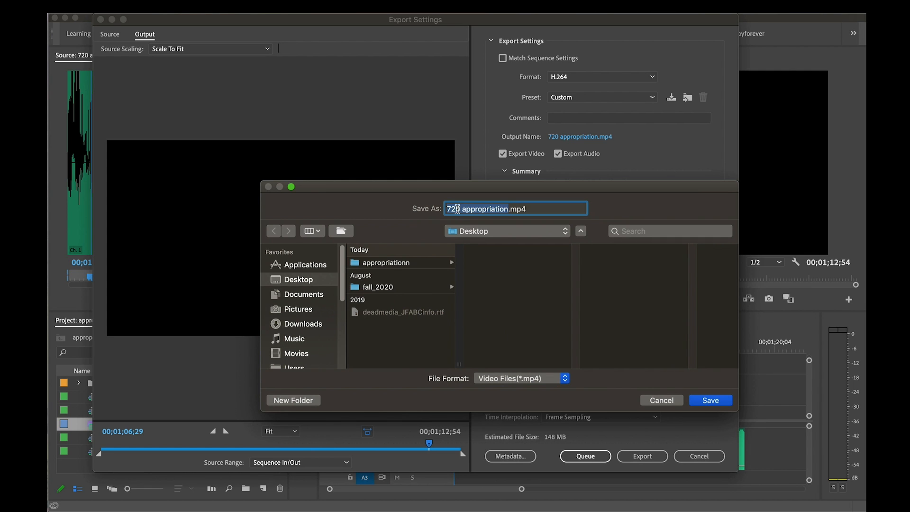
{"action": "left_click", "coordinate": [374, 264]}
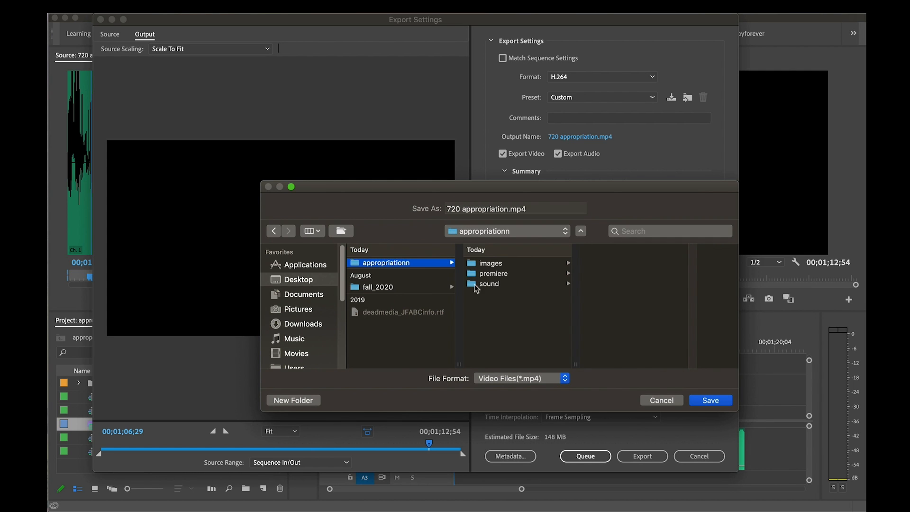
{"action": "left_click", "coordinate": [702, 403]}
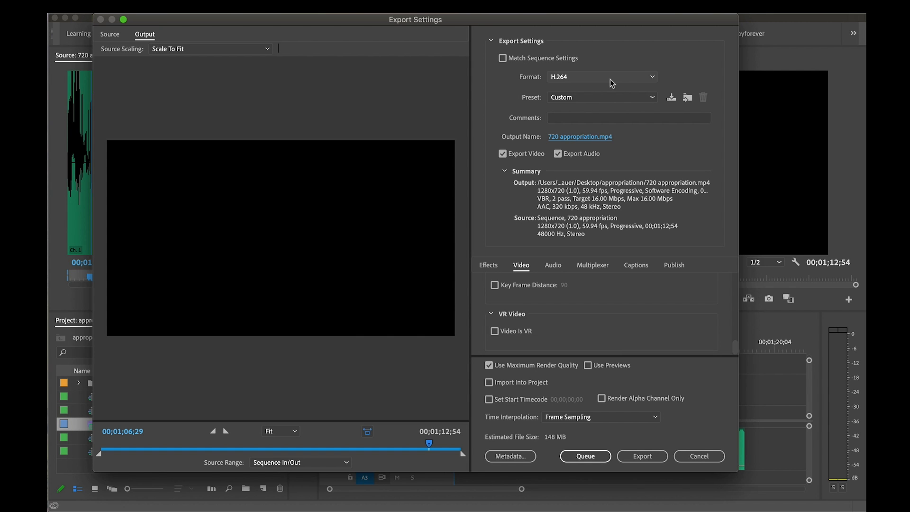
Reapply the YouTube 720p HD preset to the H.264 export and start exporting the sequence directly
{"action": "left_click", "coordinate": [619, 95]}
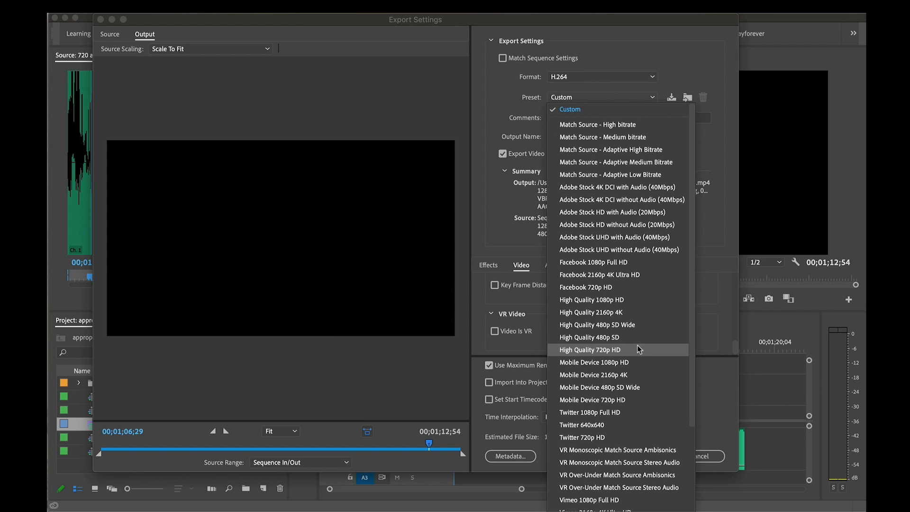
{"action": "left_click", "coordinate": [491, 92]}
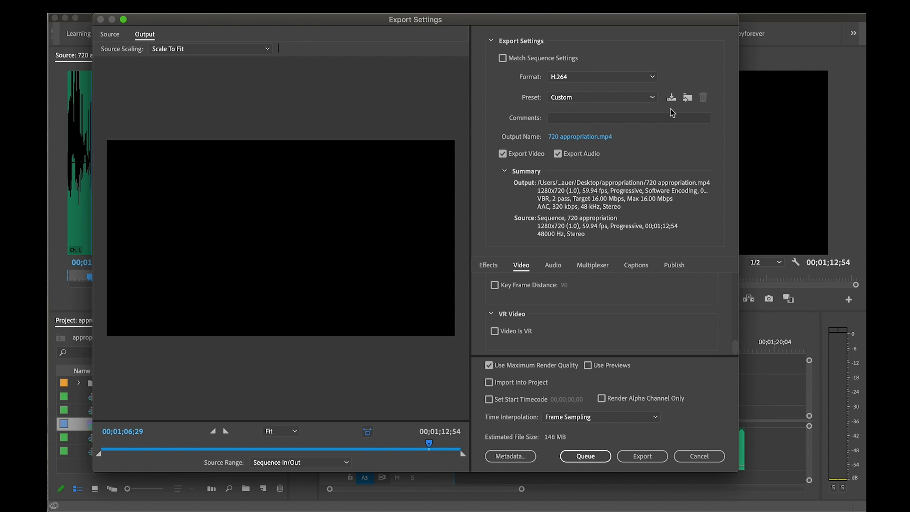
{"action": "left_click", "coordinate": [624, 98]}
{"action": "scroll", "coordinate": [631, 266], "scroll_direction": "down", "scroll_amount": 3}
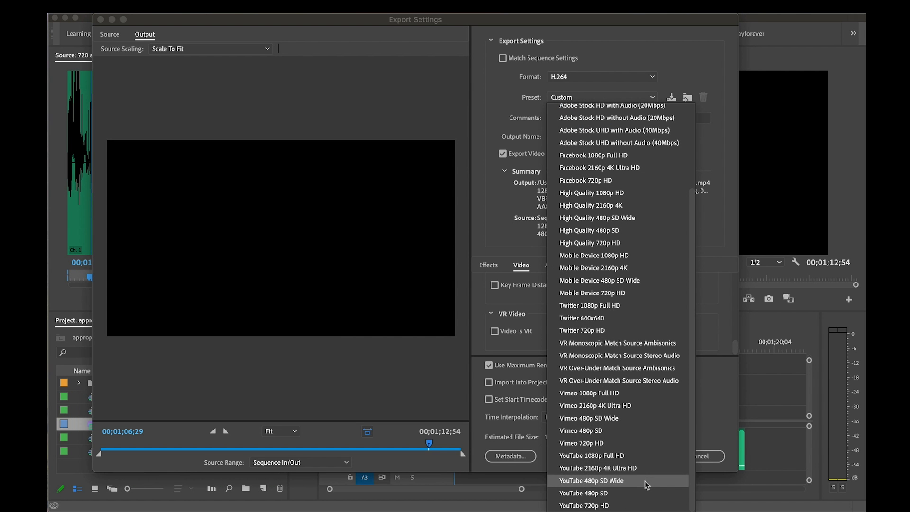
{"action": "left_click", "coordinate": [647, 506]}
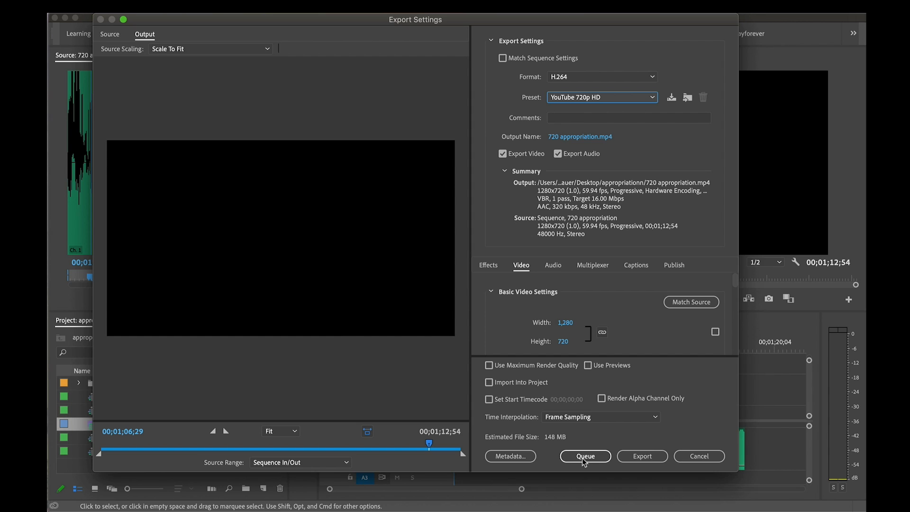
{"action": "left_click", "coordinate": [644, 455]}
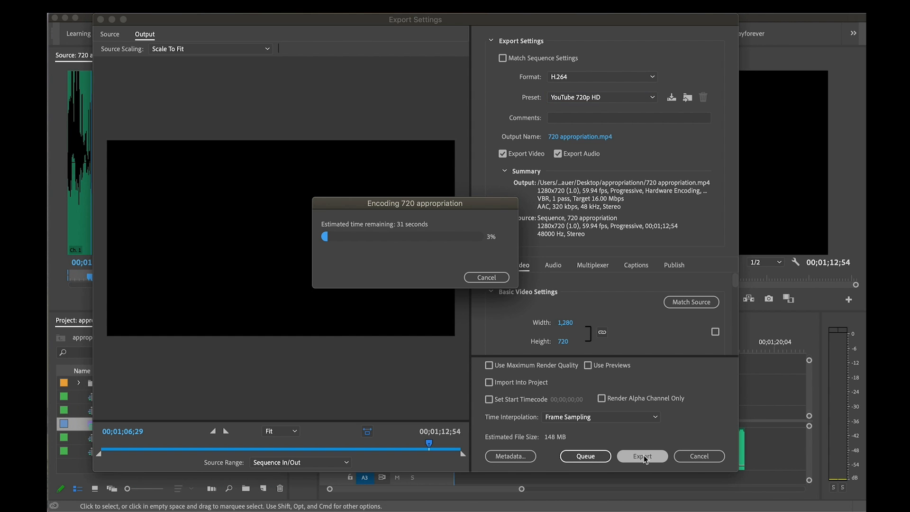